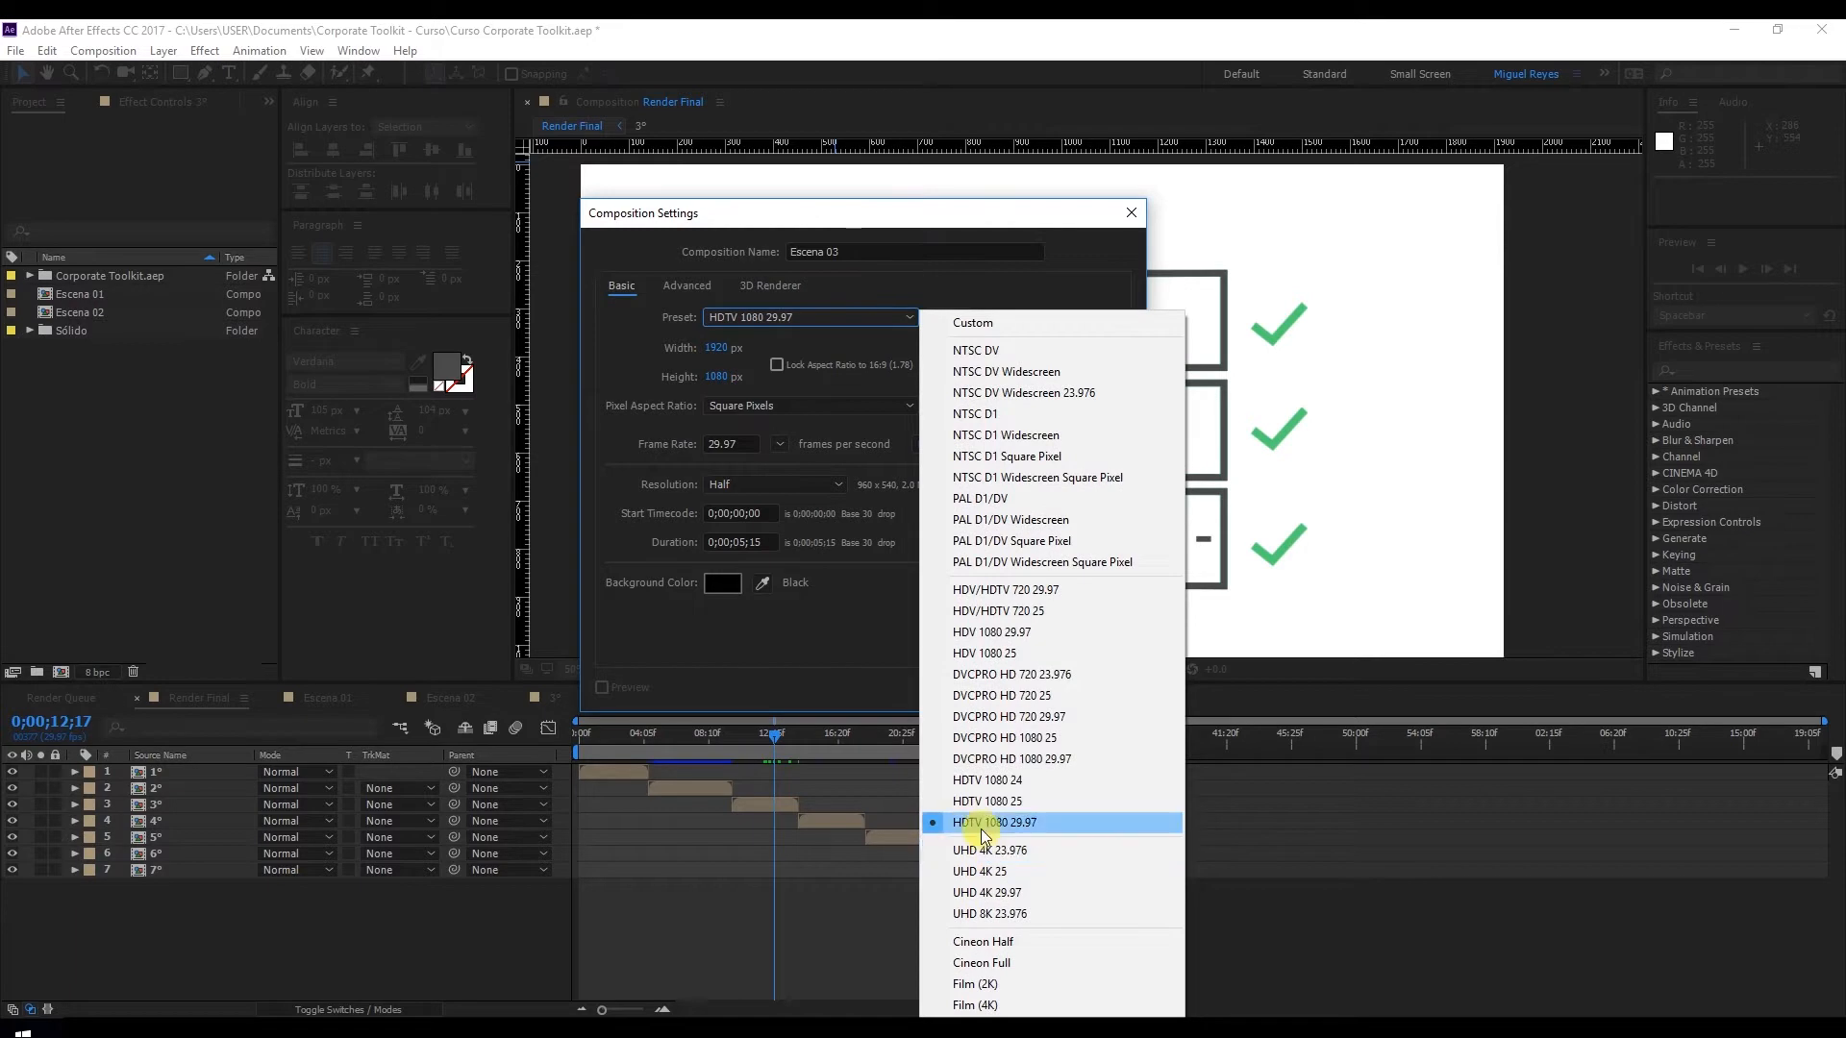
Set the Escena 03 composition's duration to 0;00;04;10 and create it
left_click(742, 541)
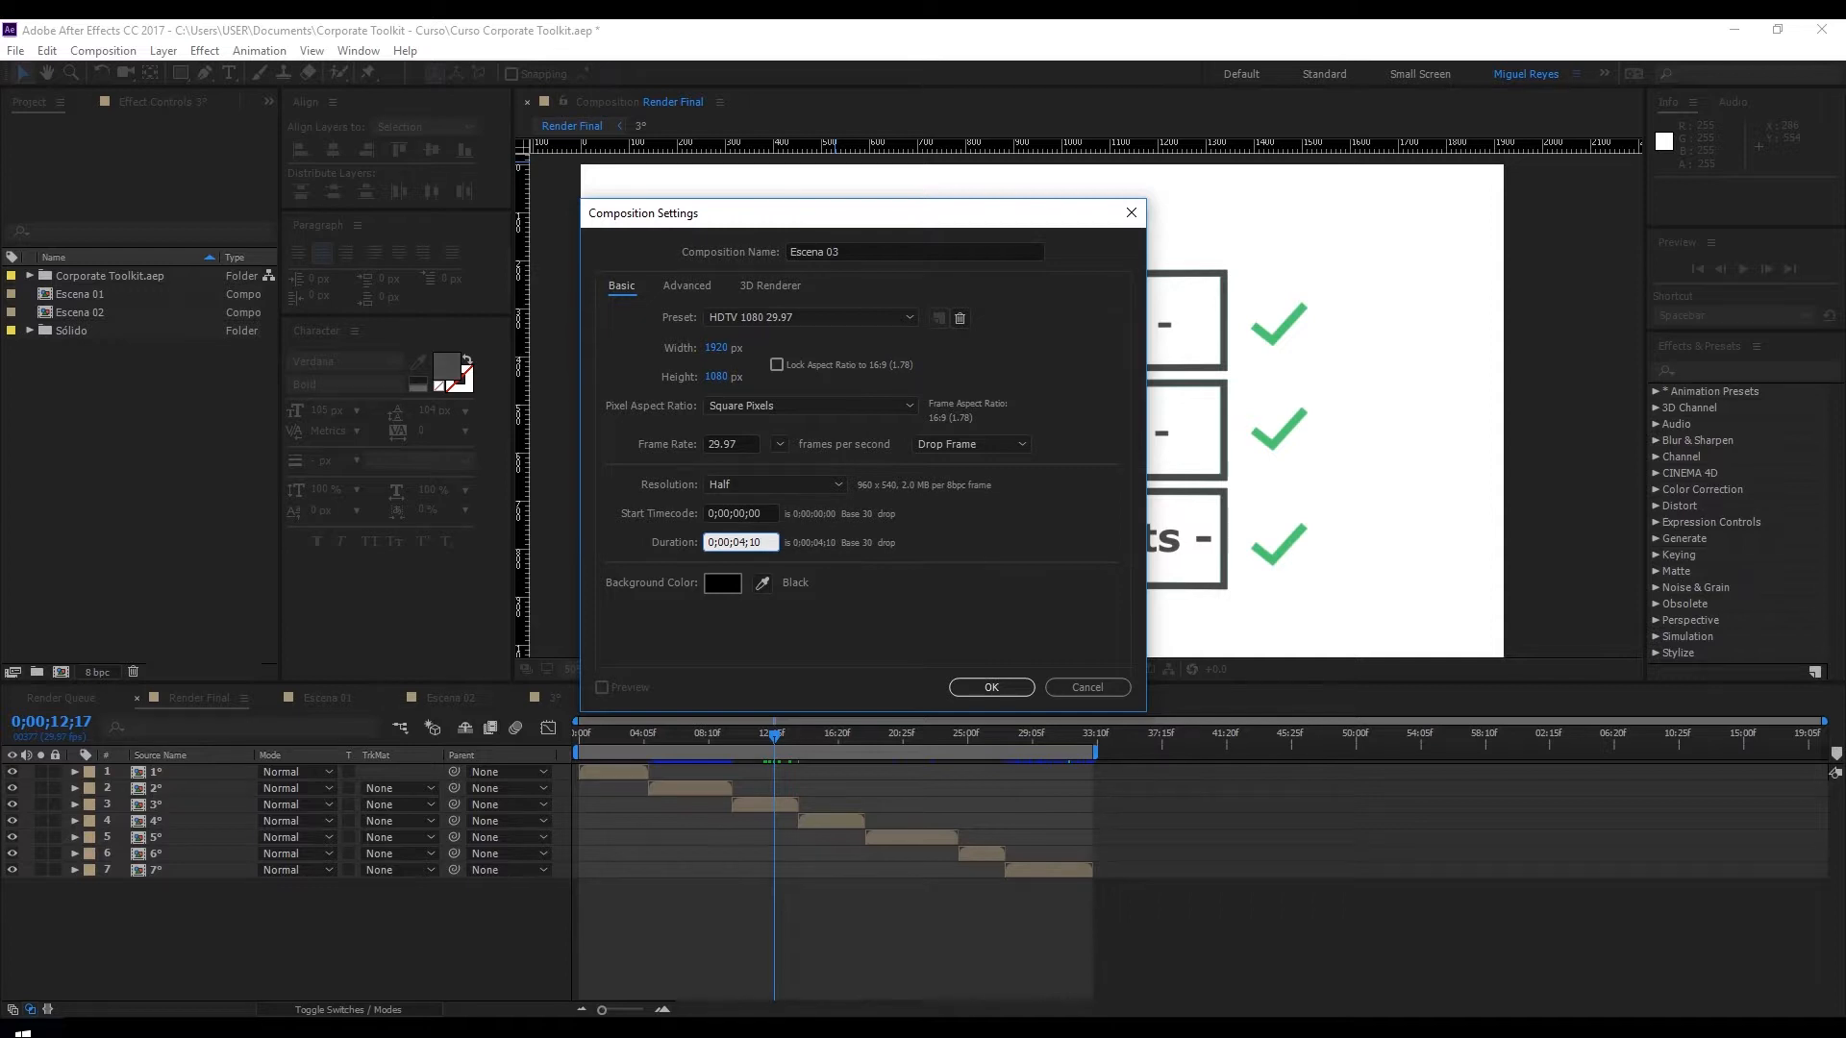
key("Return")
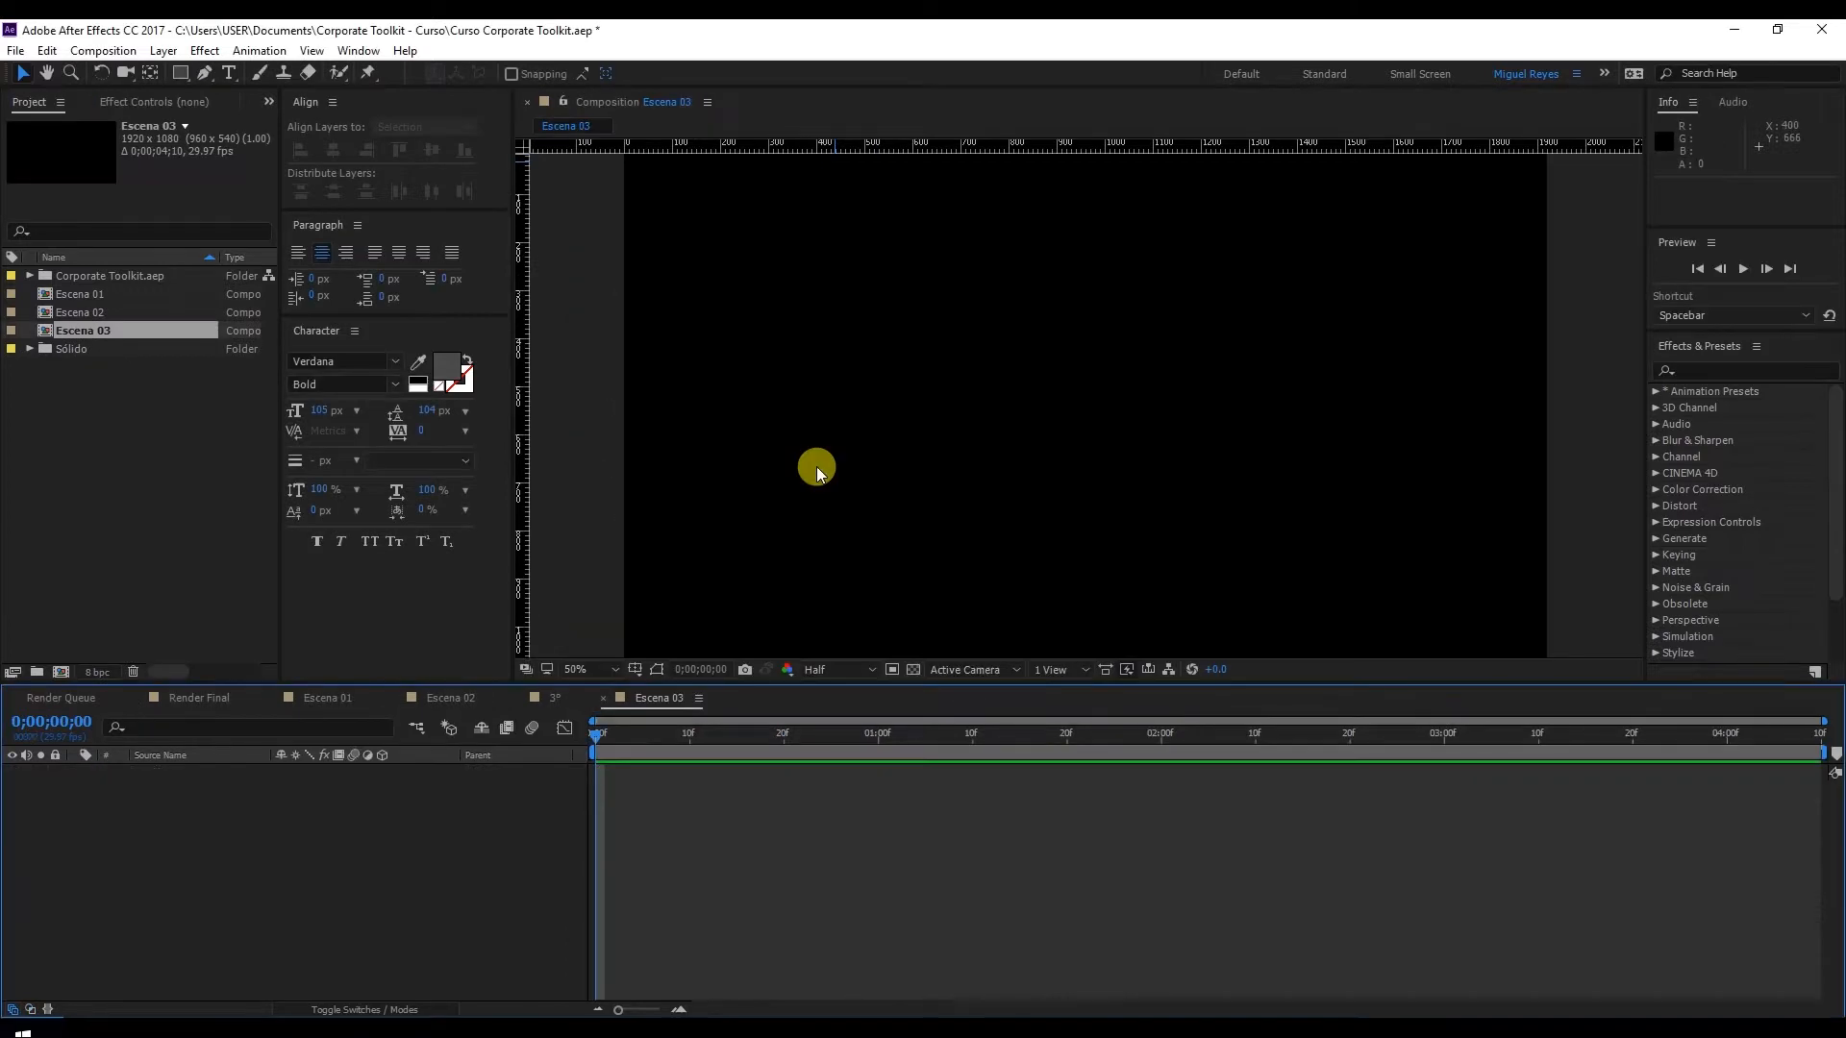
Add a white full-frame solid named Background to Escena 03 and lock the layer
right_click(241, 823)
mouse_move(365, 621)
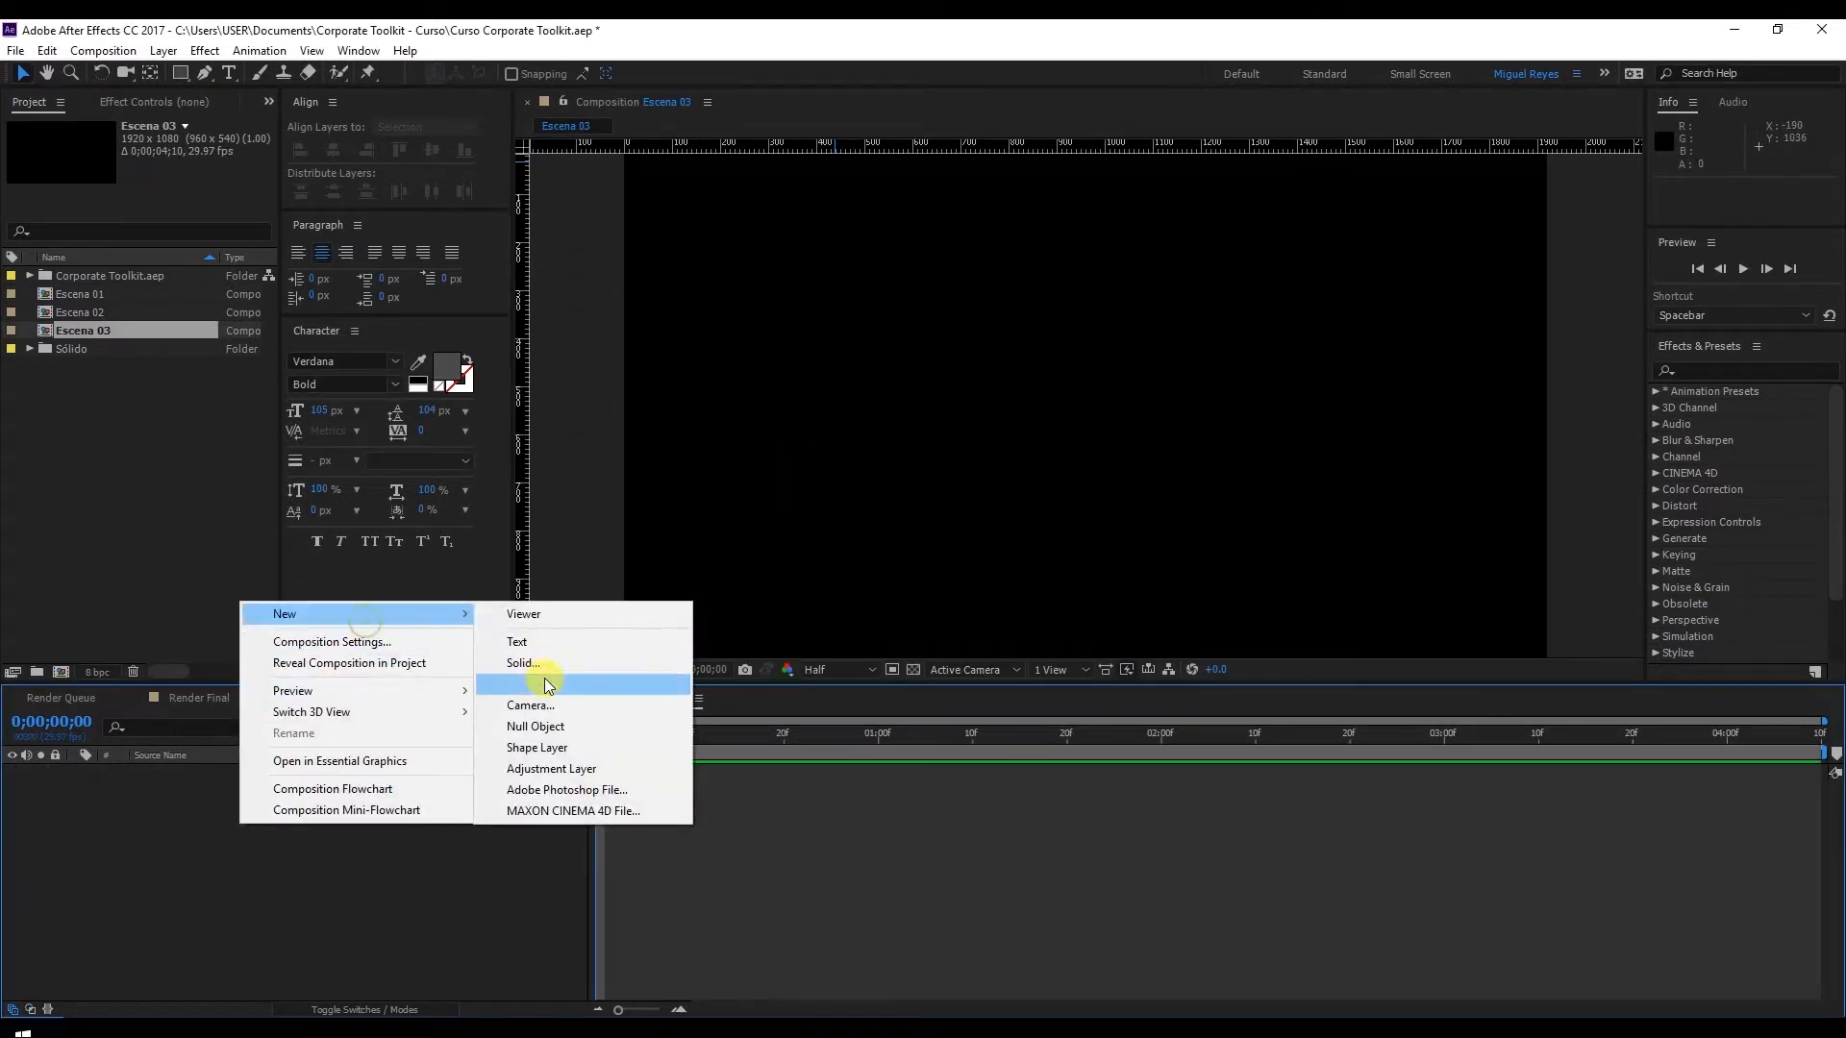
left_click(556, 665)
type("Background")
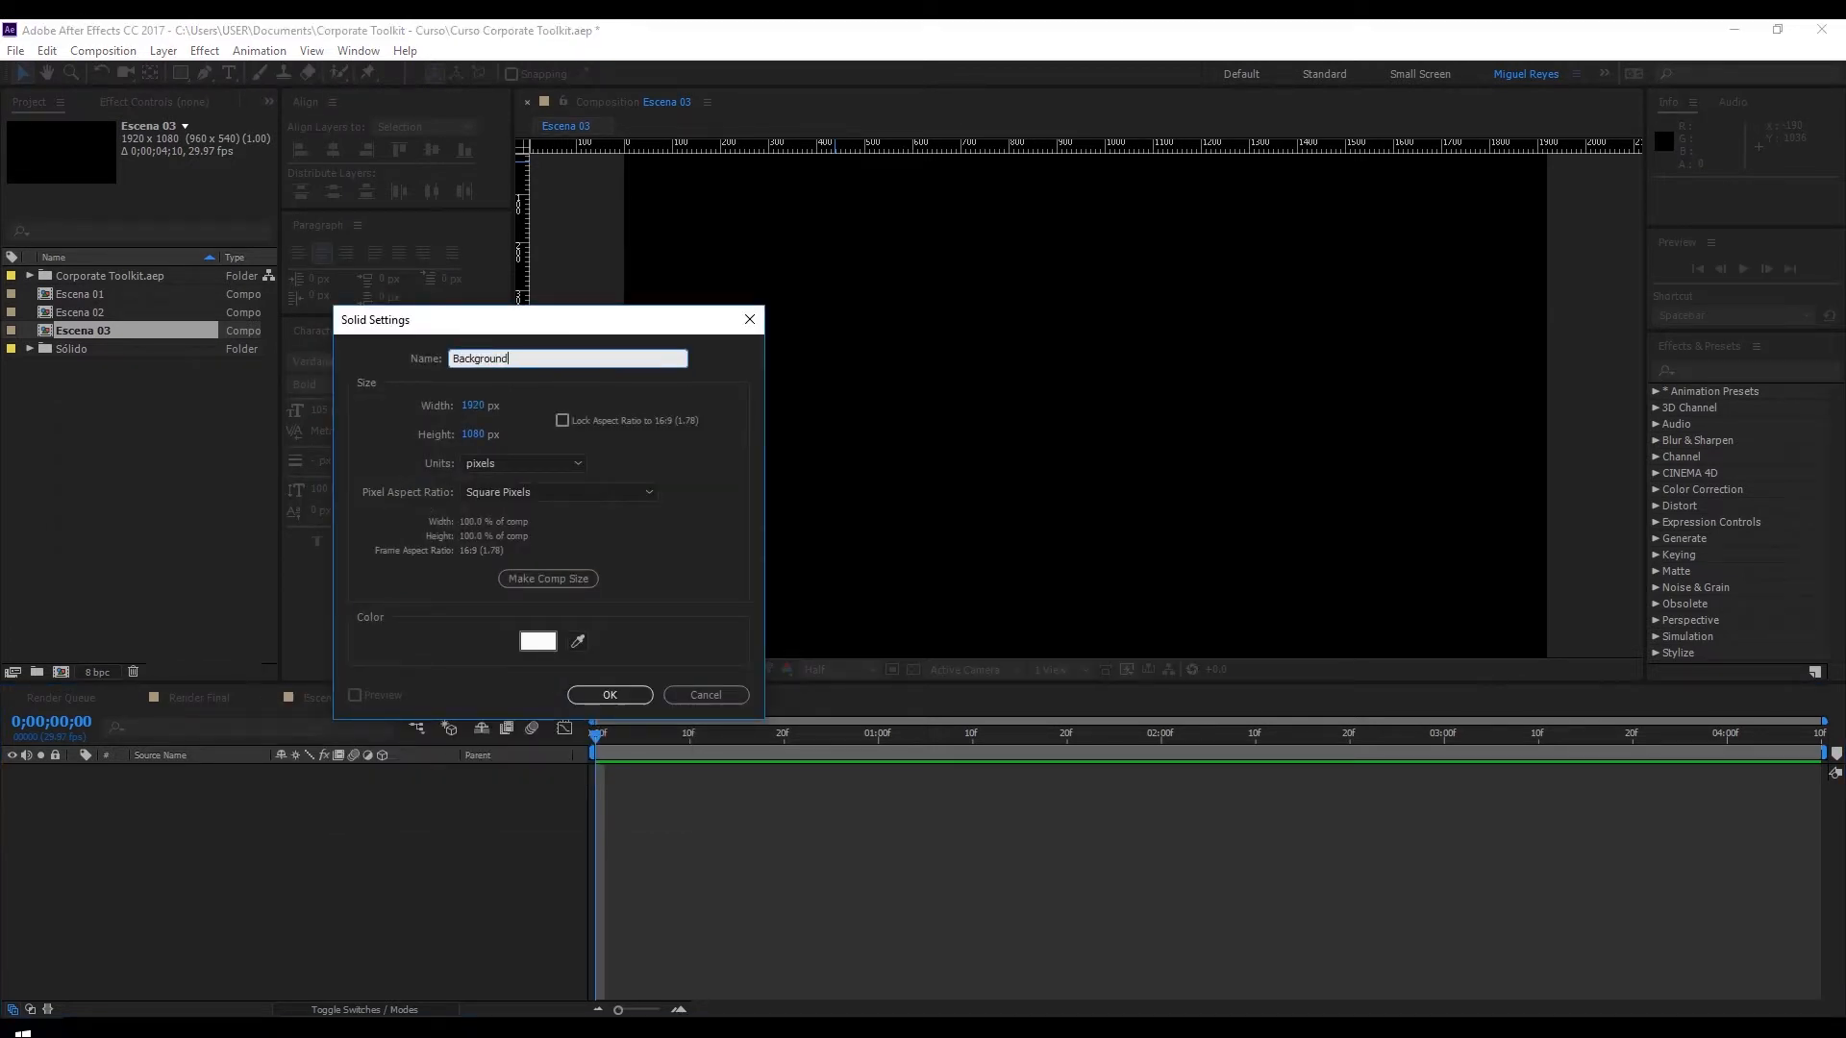
key("Return")
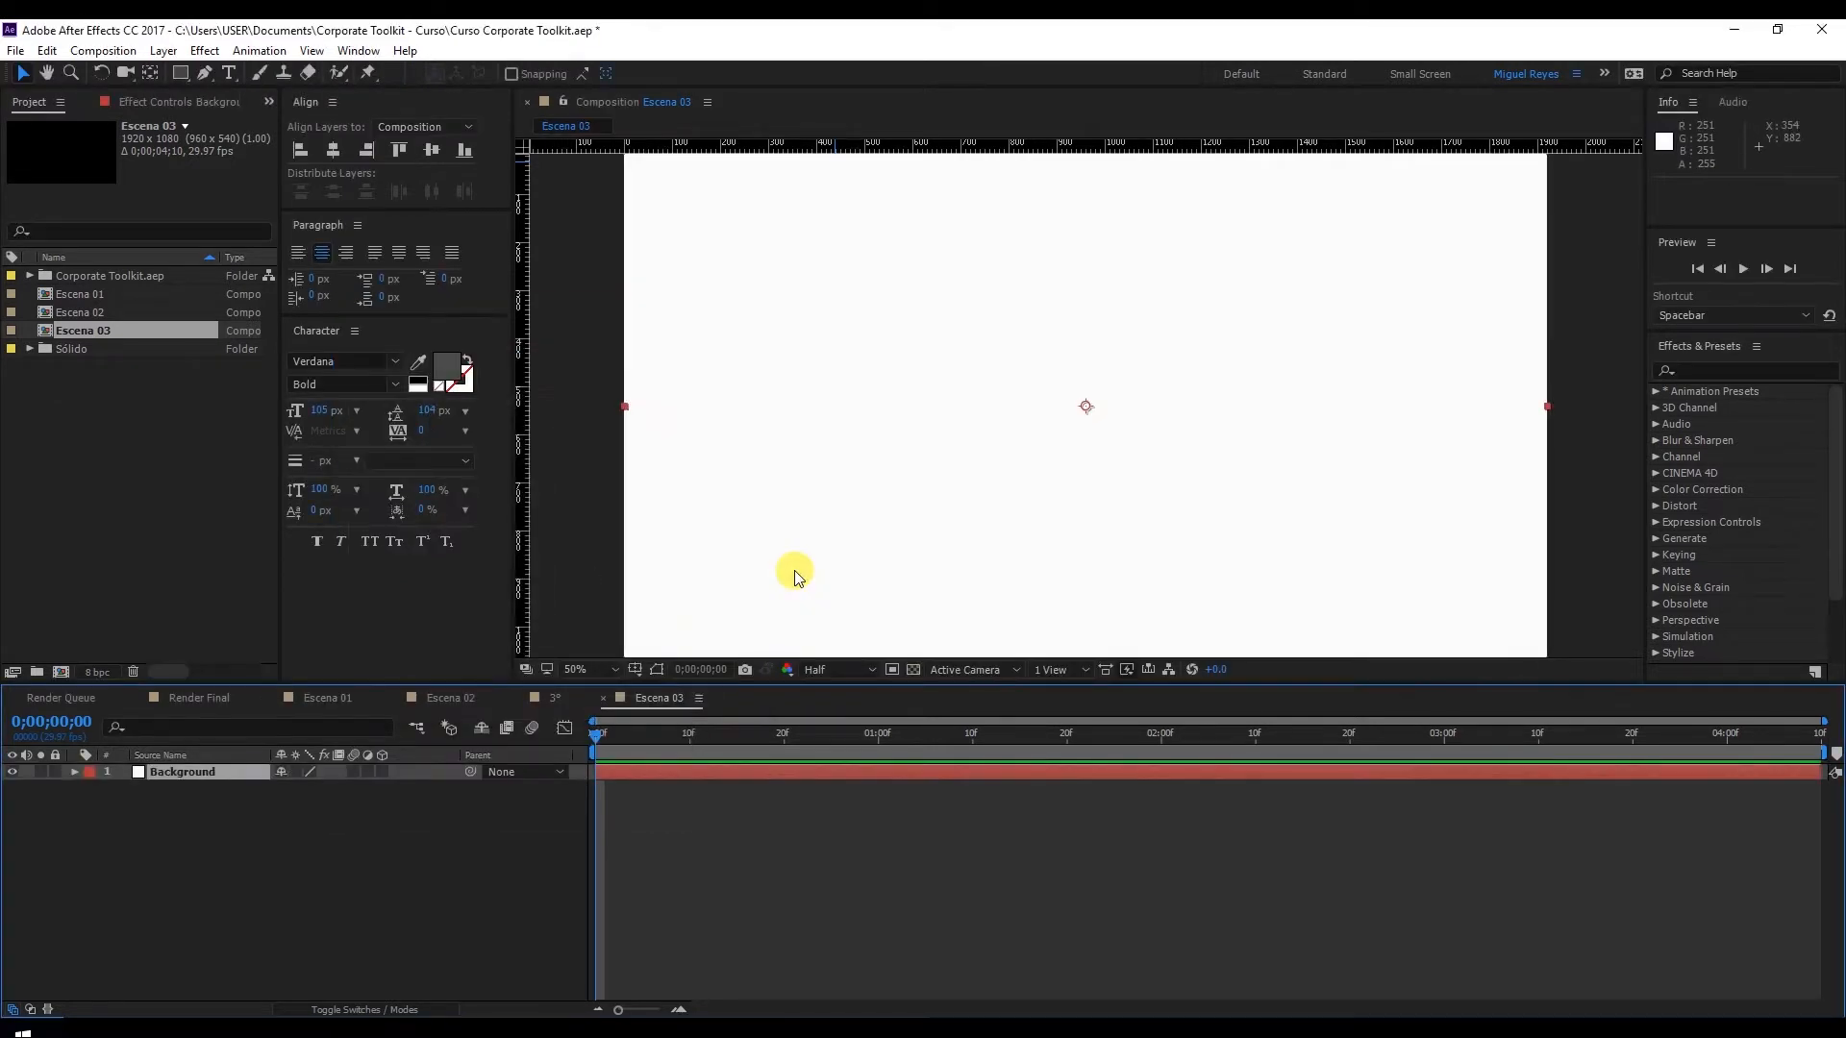
left_click(55, 772)
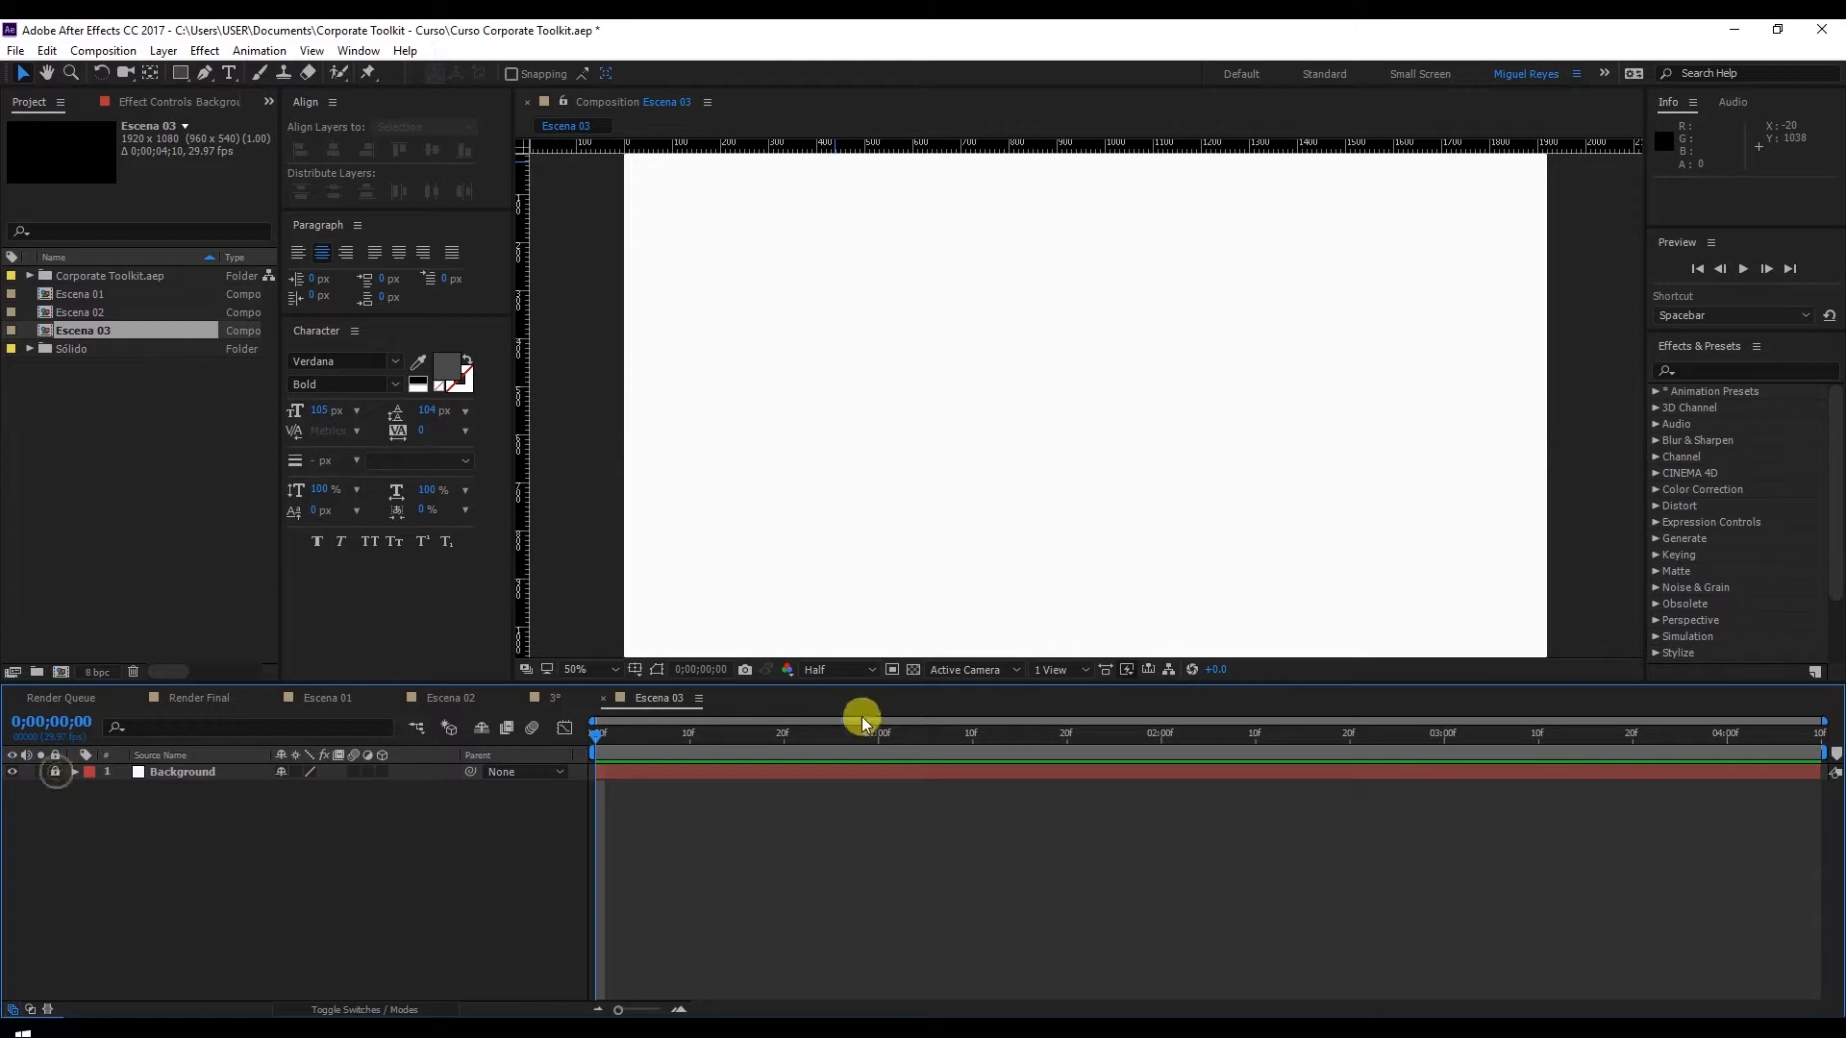
Create a full-frame rectangle shape layer with no fill and a 20 px stroke
left_click_drag(850, 686, 870, 738)
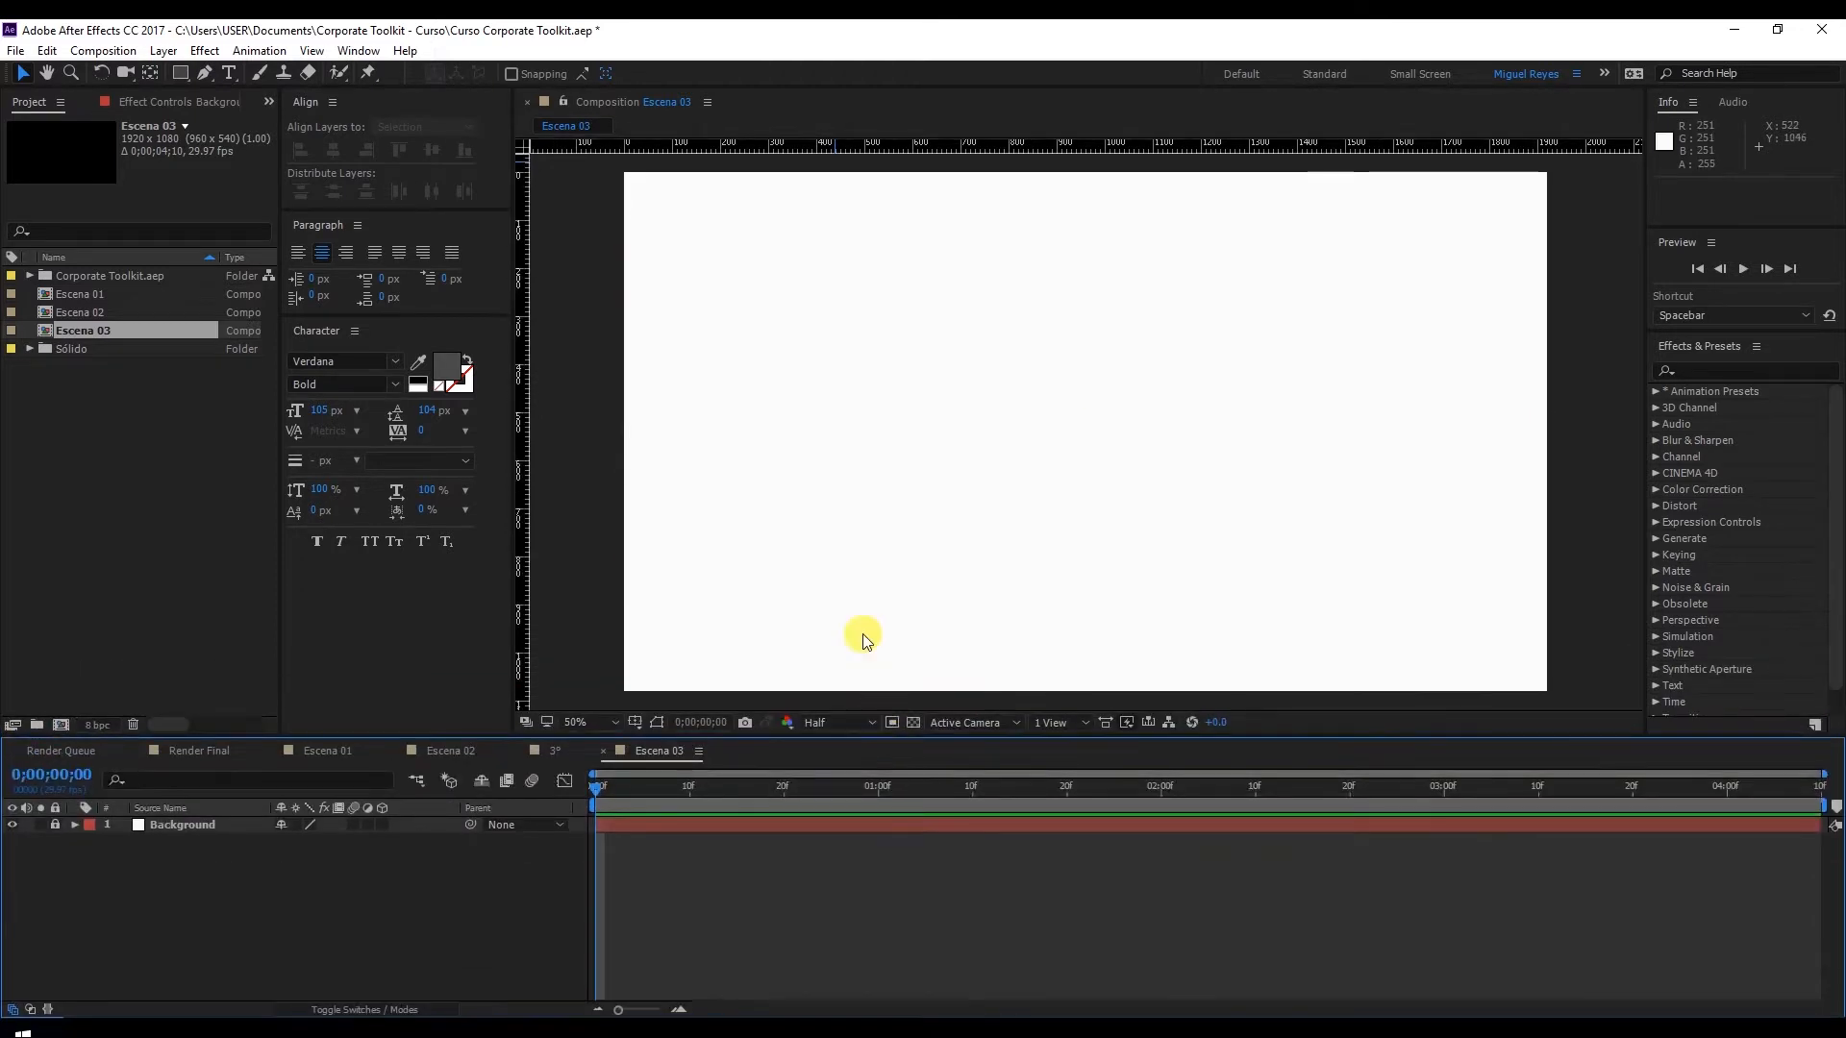
left_click(182, 76)
double_click(182, 76)
left_click(644, 74)
left_click(827, 473)
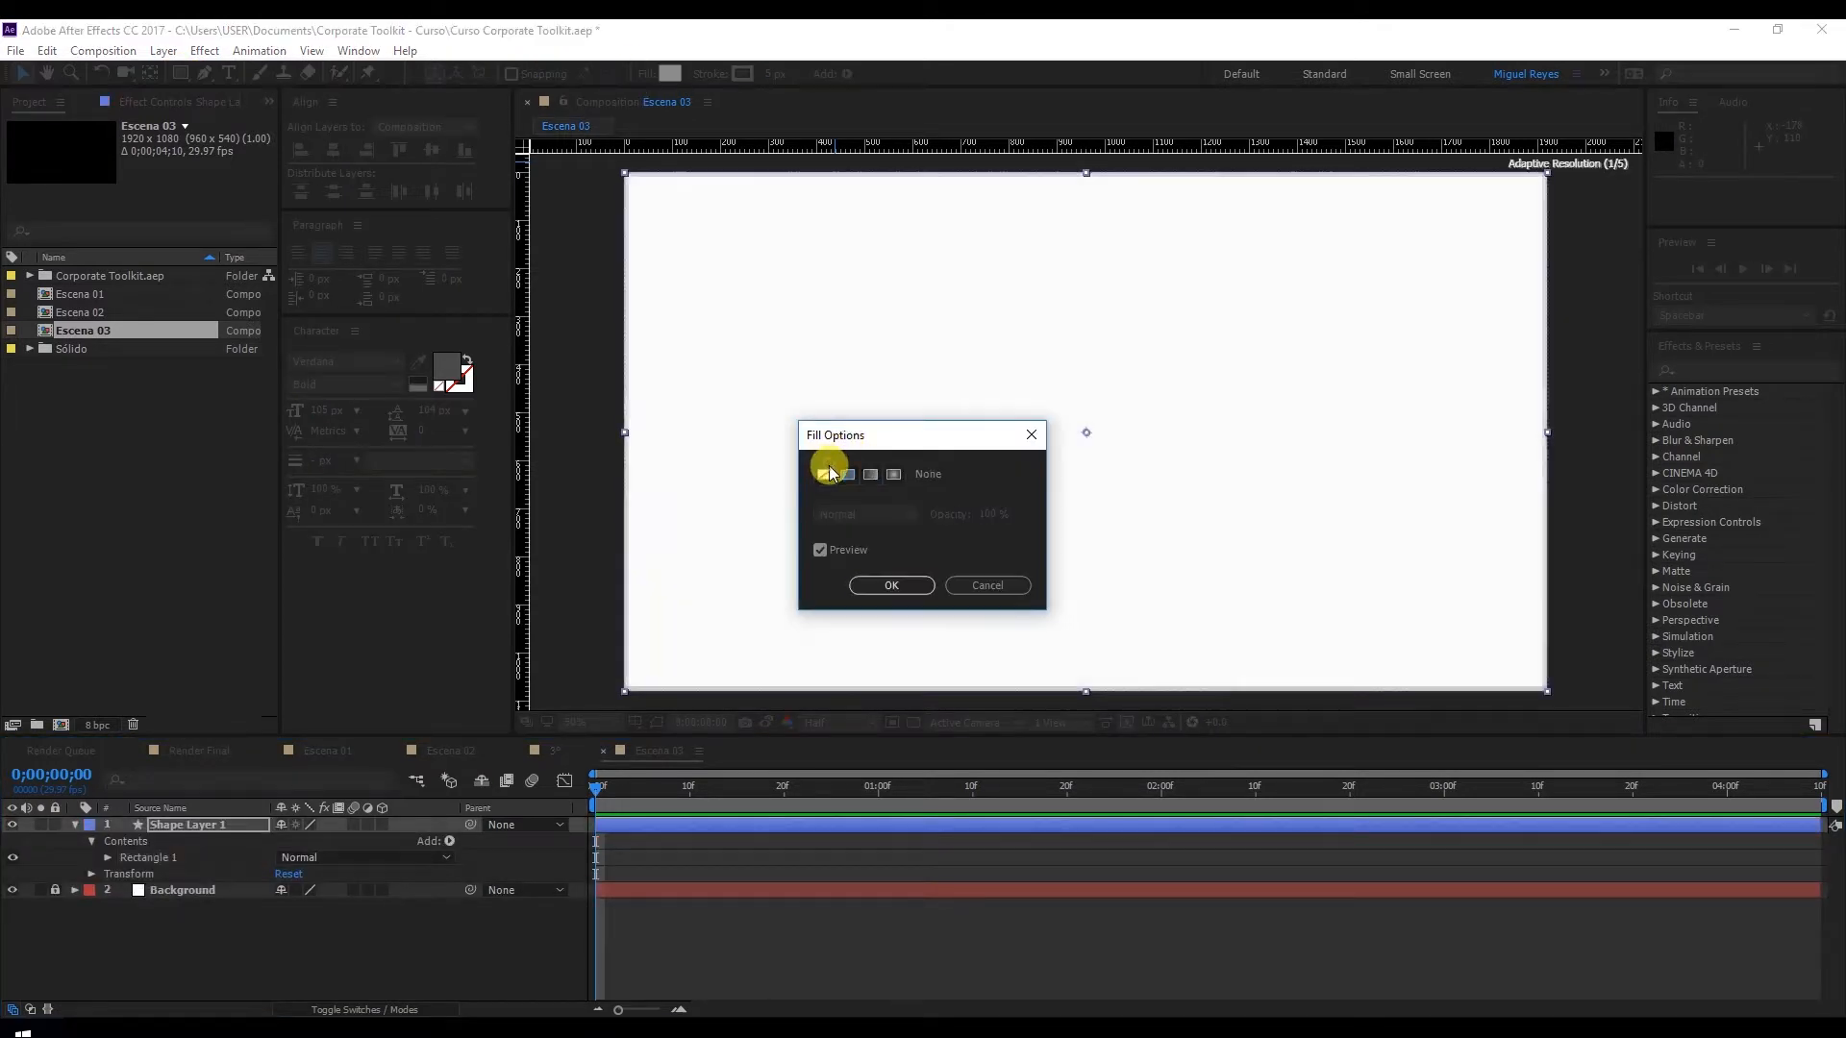
left_click(891, 585)
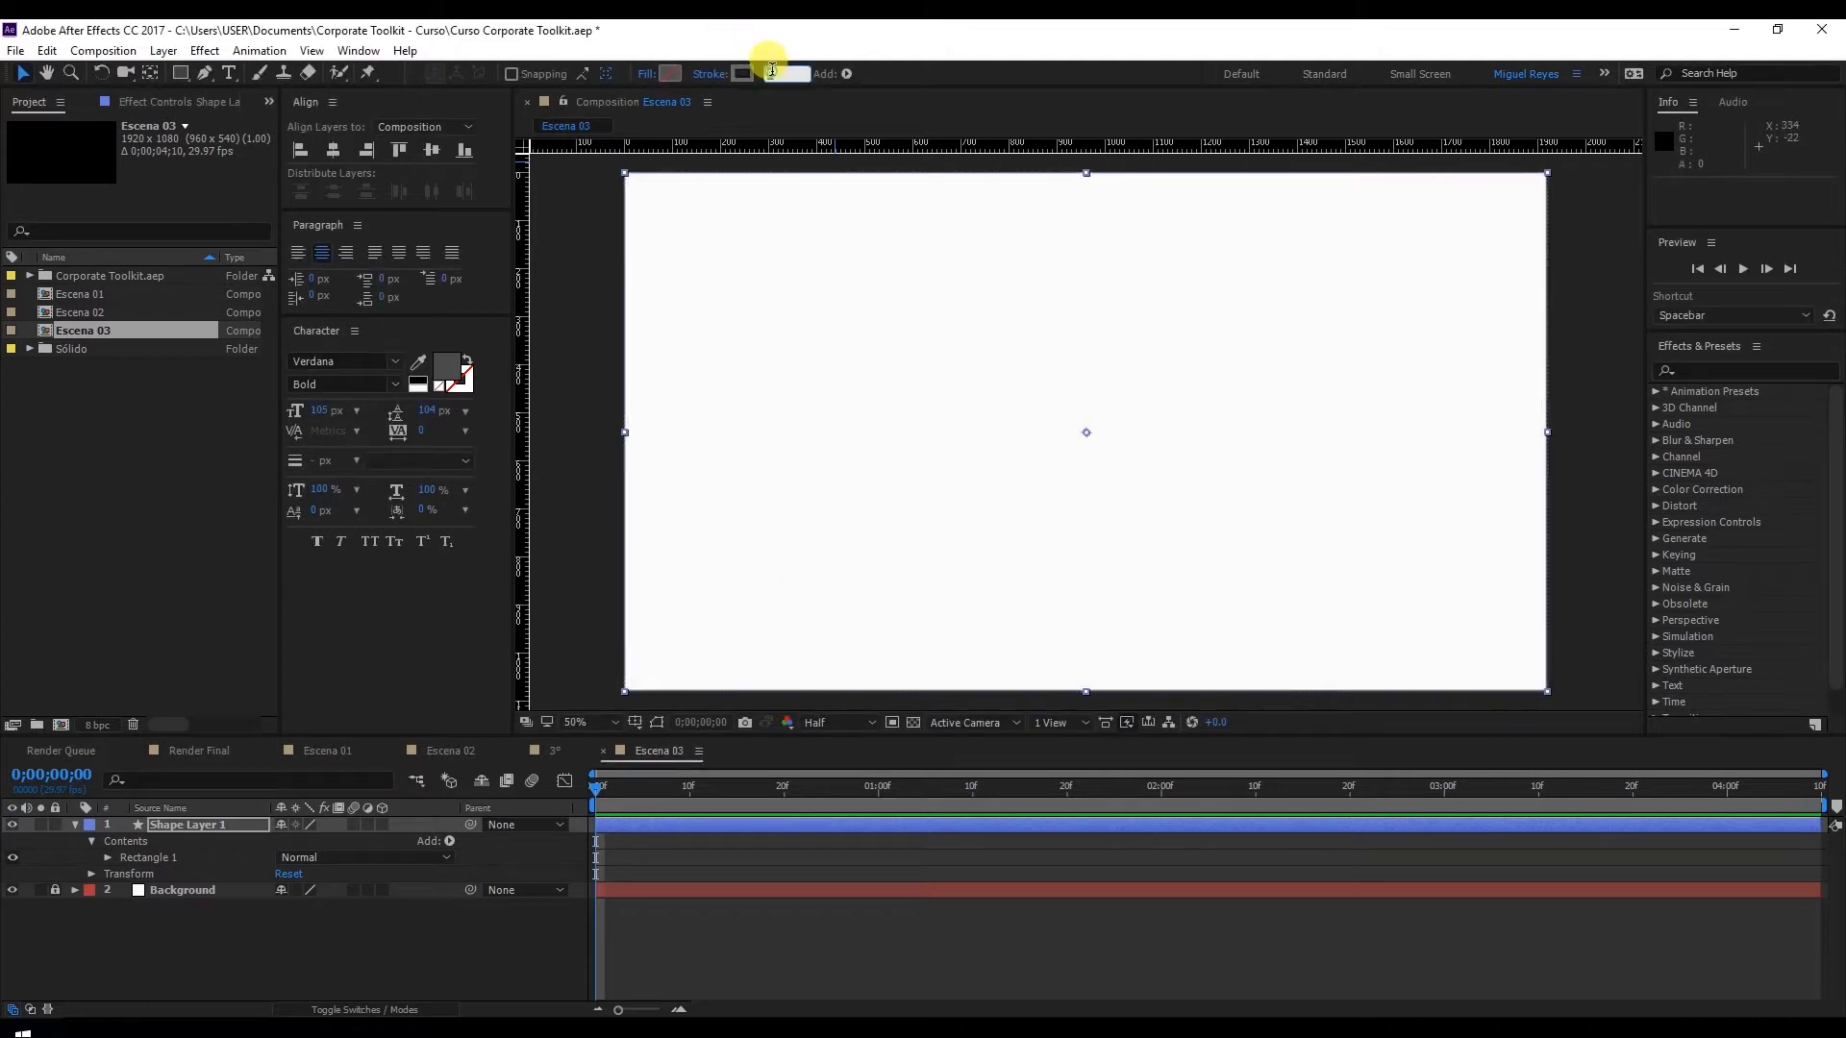
left_click_drag(772, 69, 772, 75)
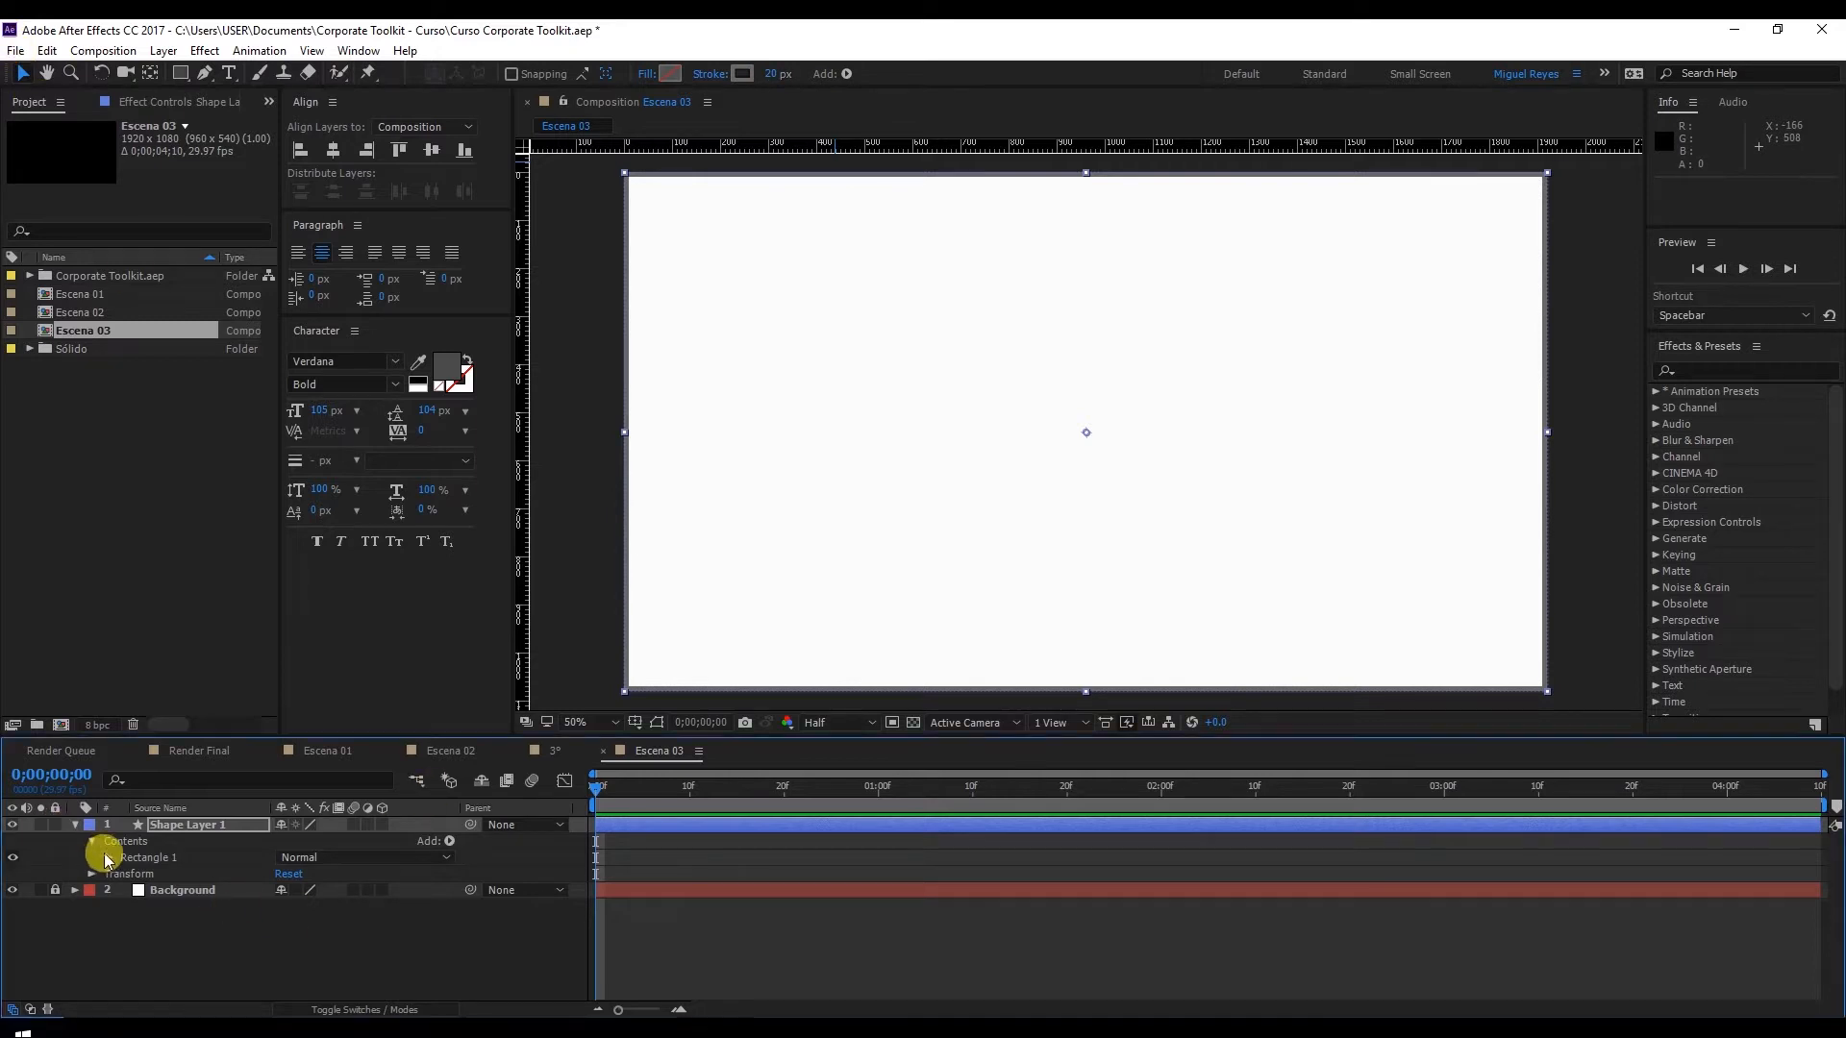
Set the rectangle path's size to 1110 by 290 and rename the shape layer Rectangle 01
left_click(106, 859)
left_click(164, 873)
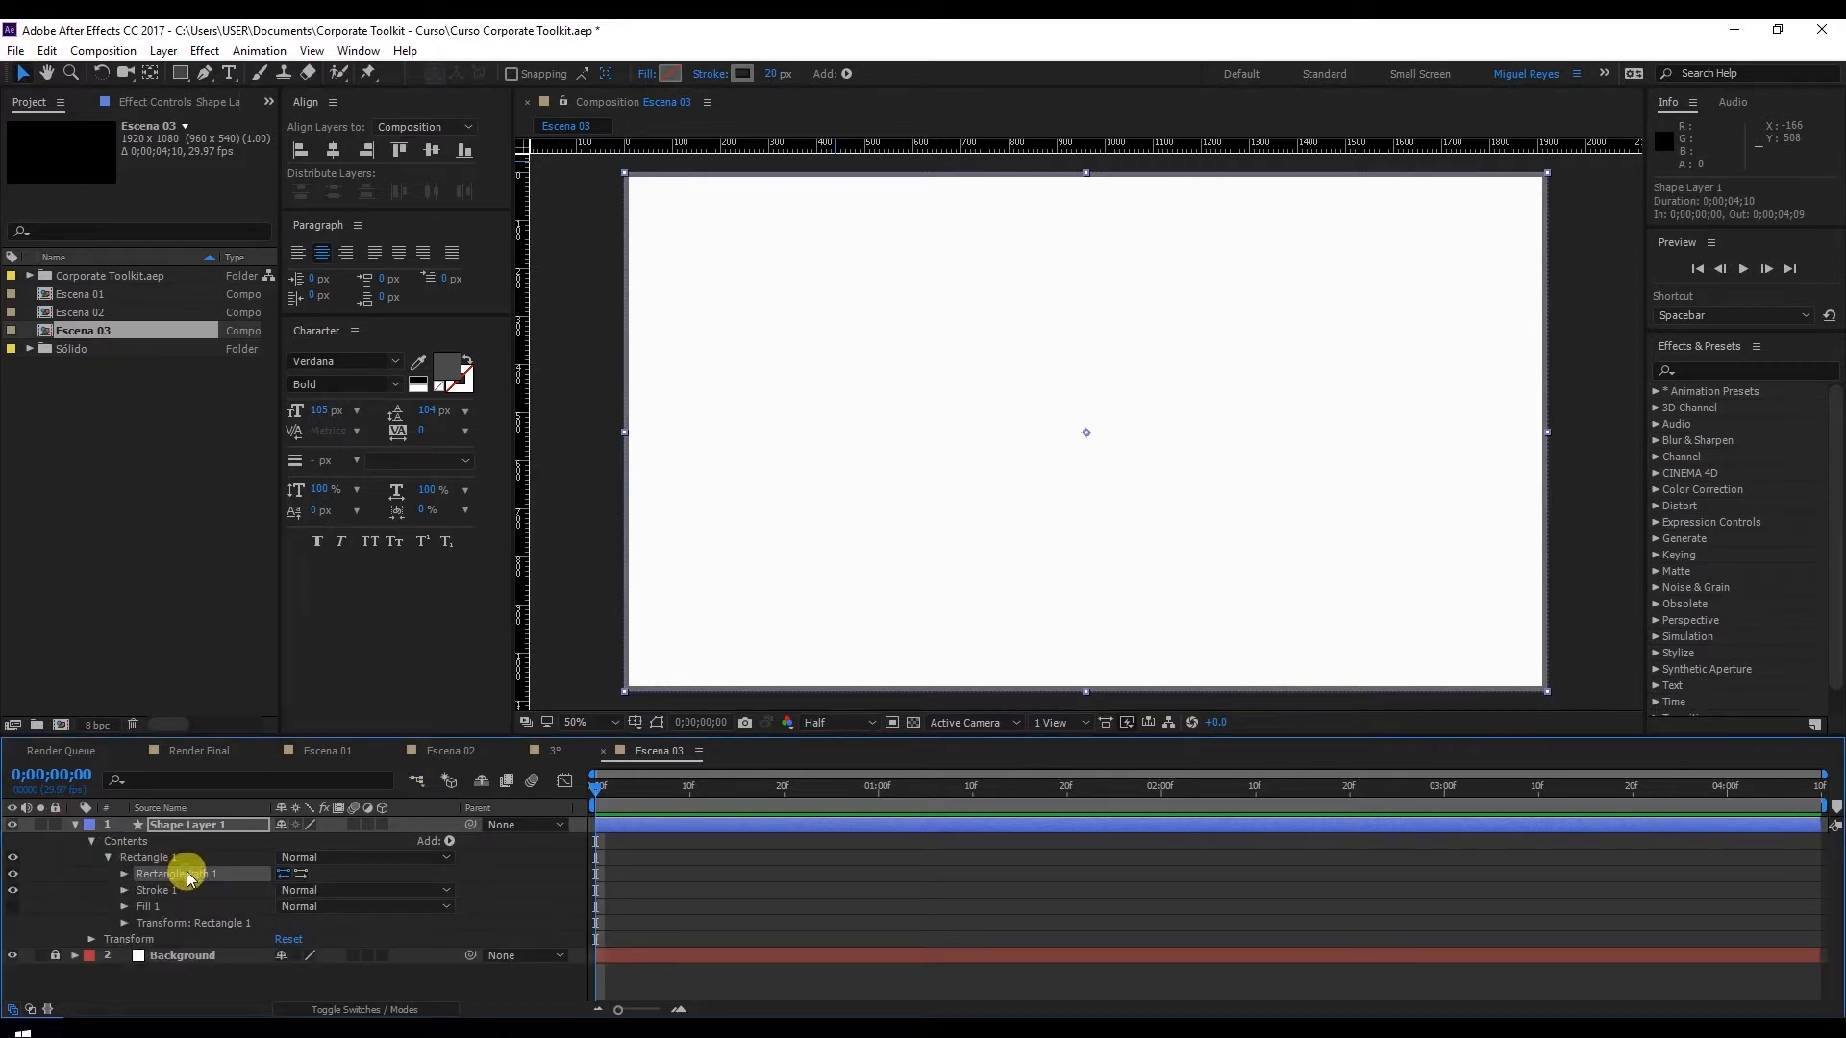
left_click(125, 875)
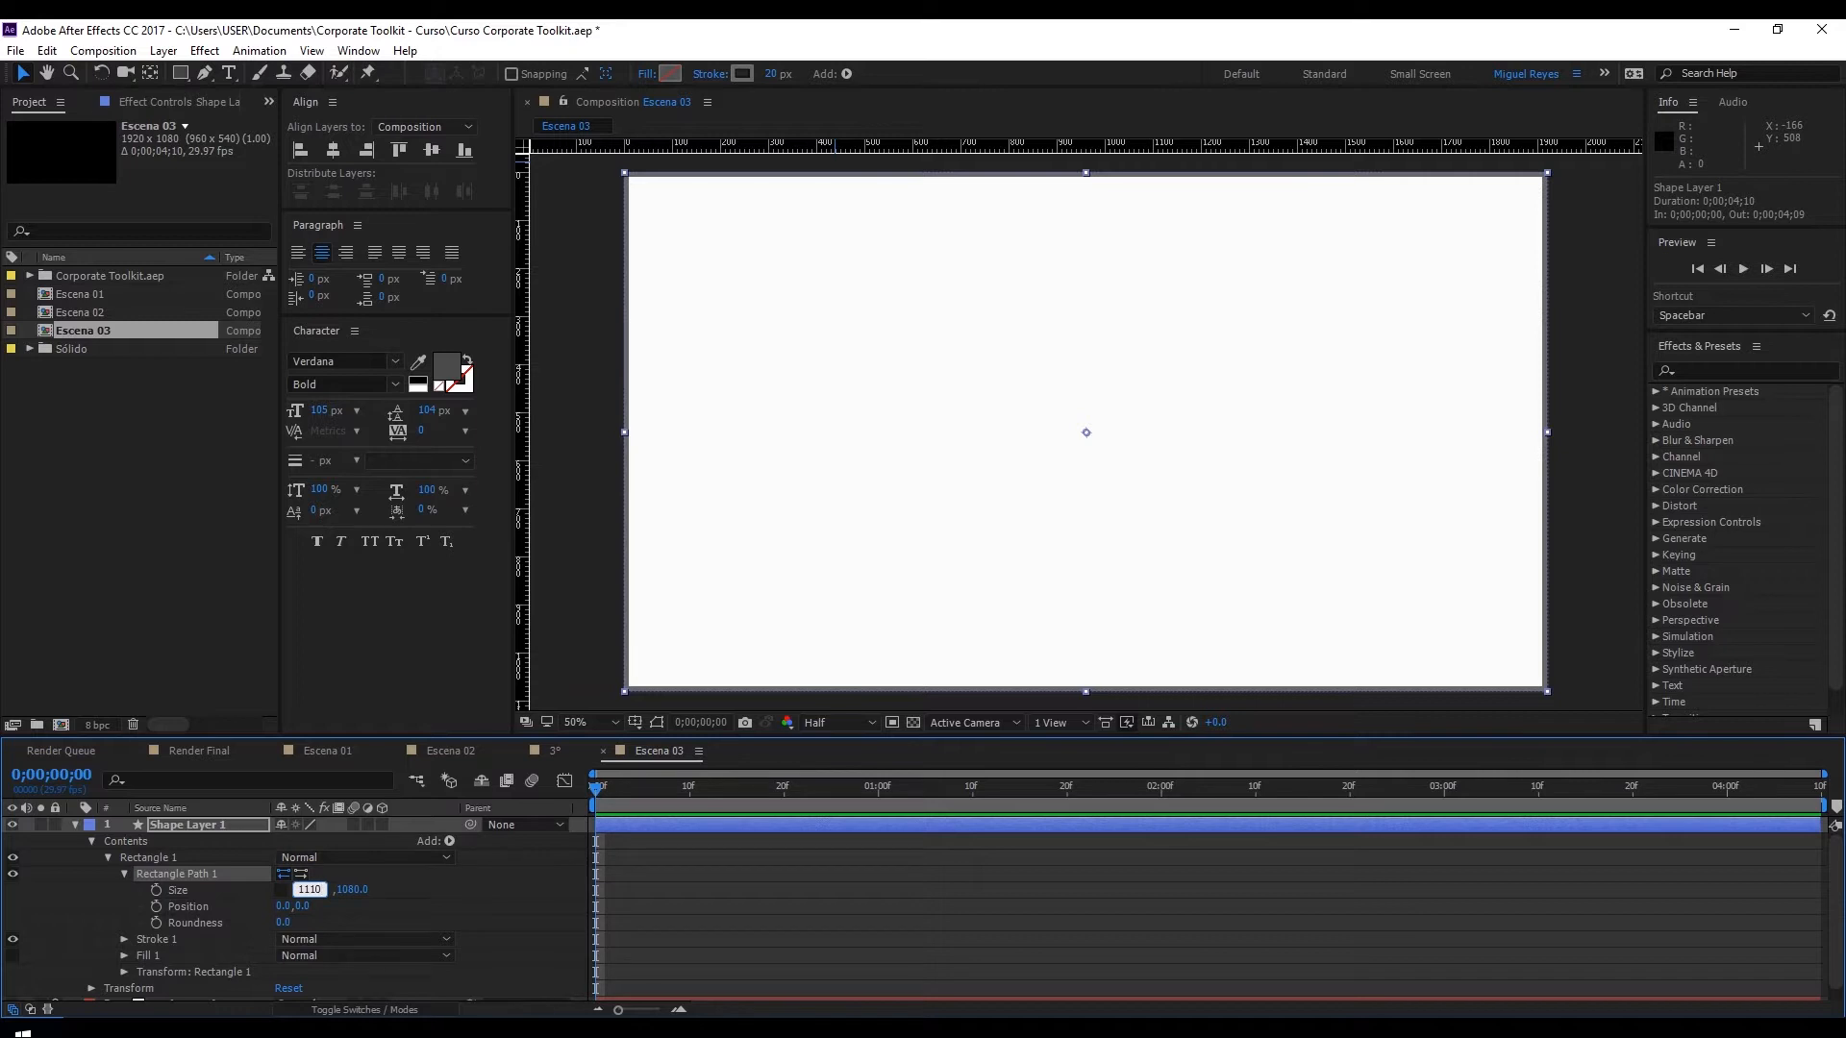
key("Tab")
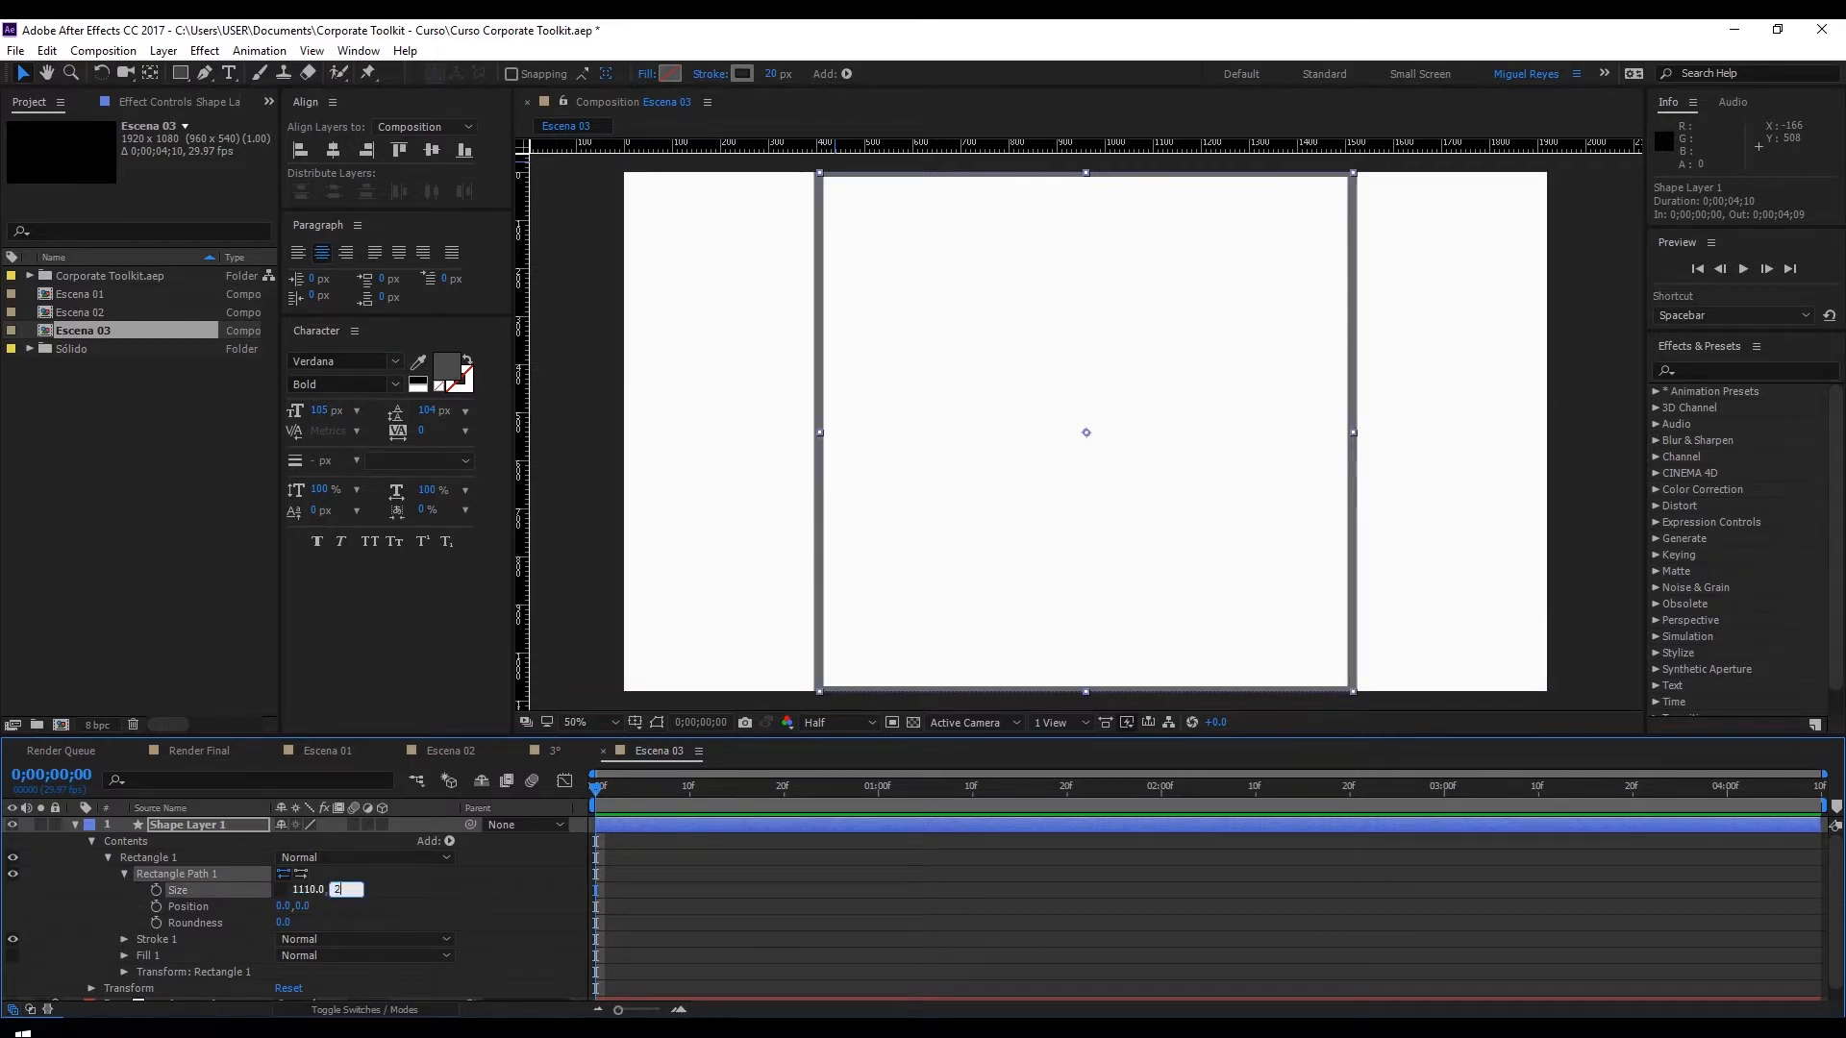
left_click(304, 889)
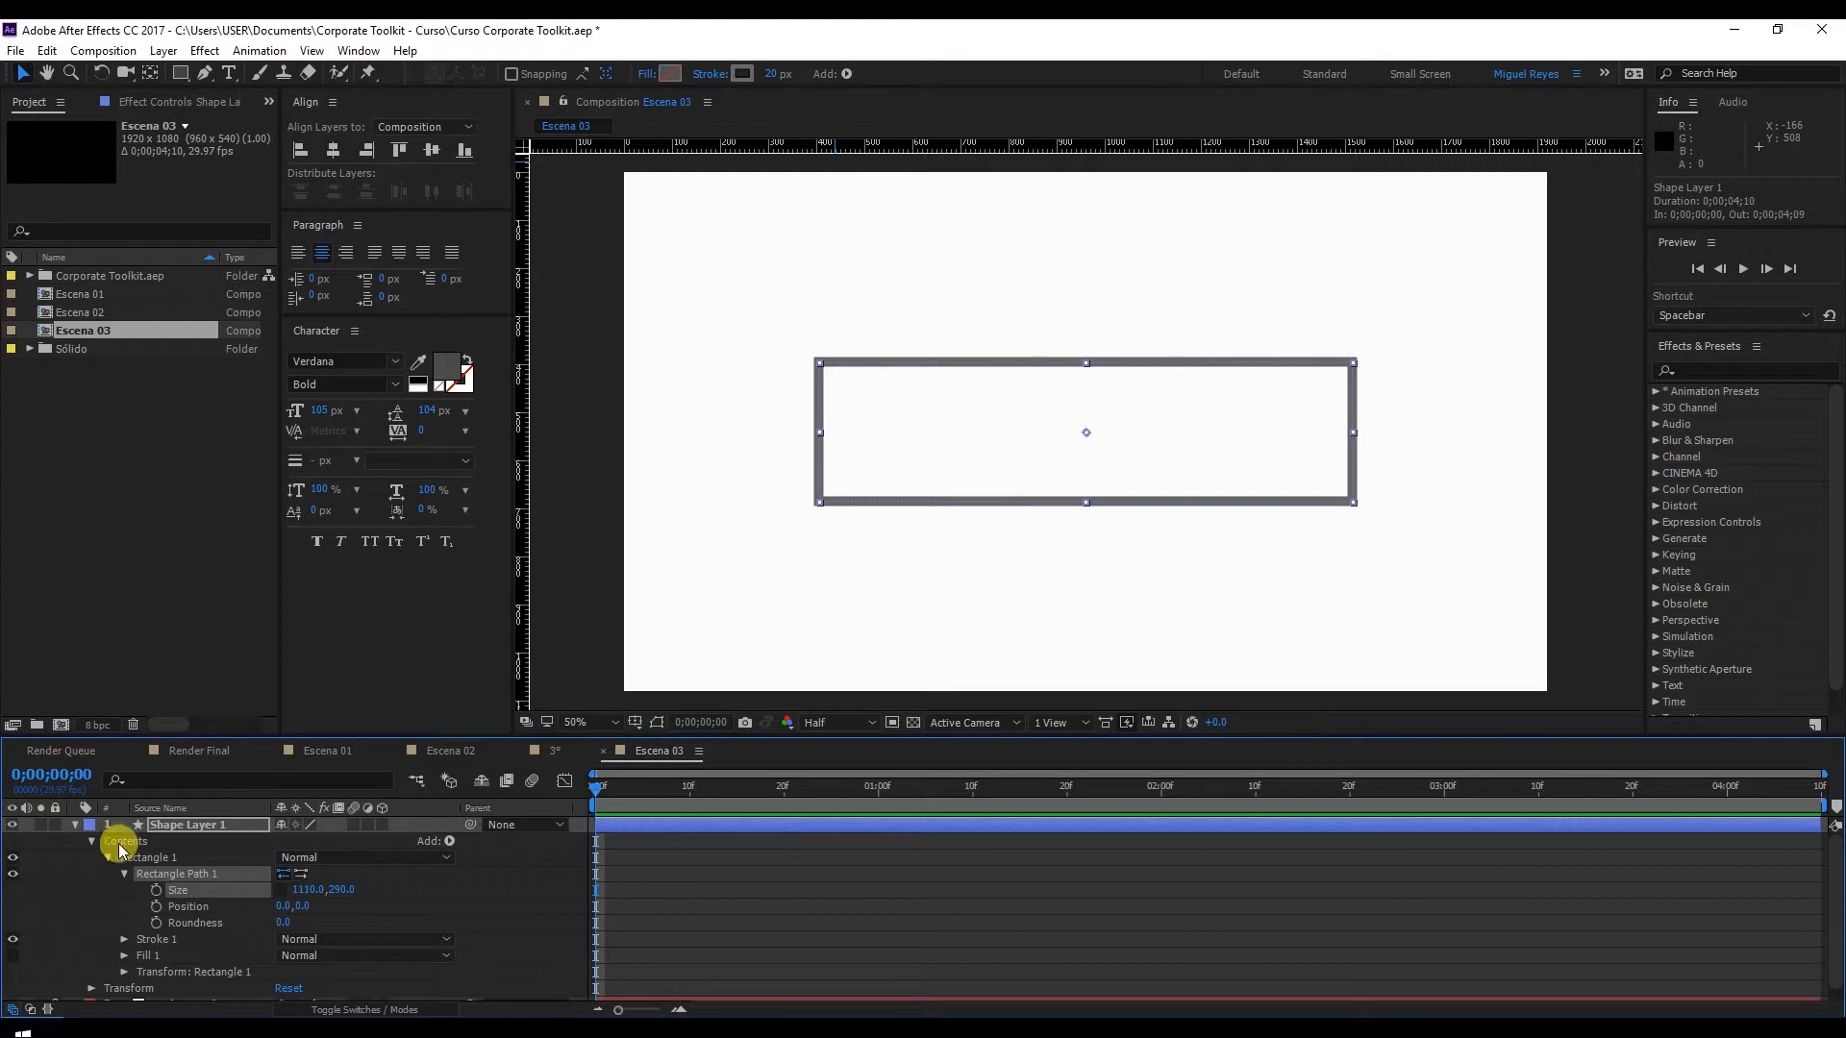
key("ctrl+z")
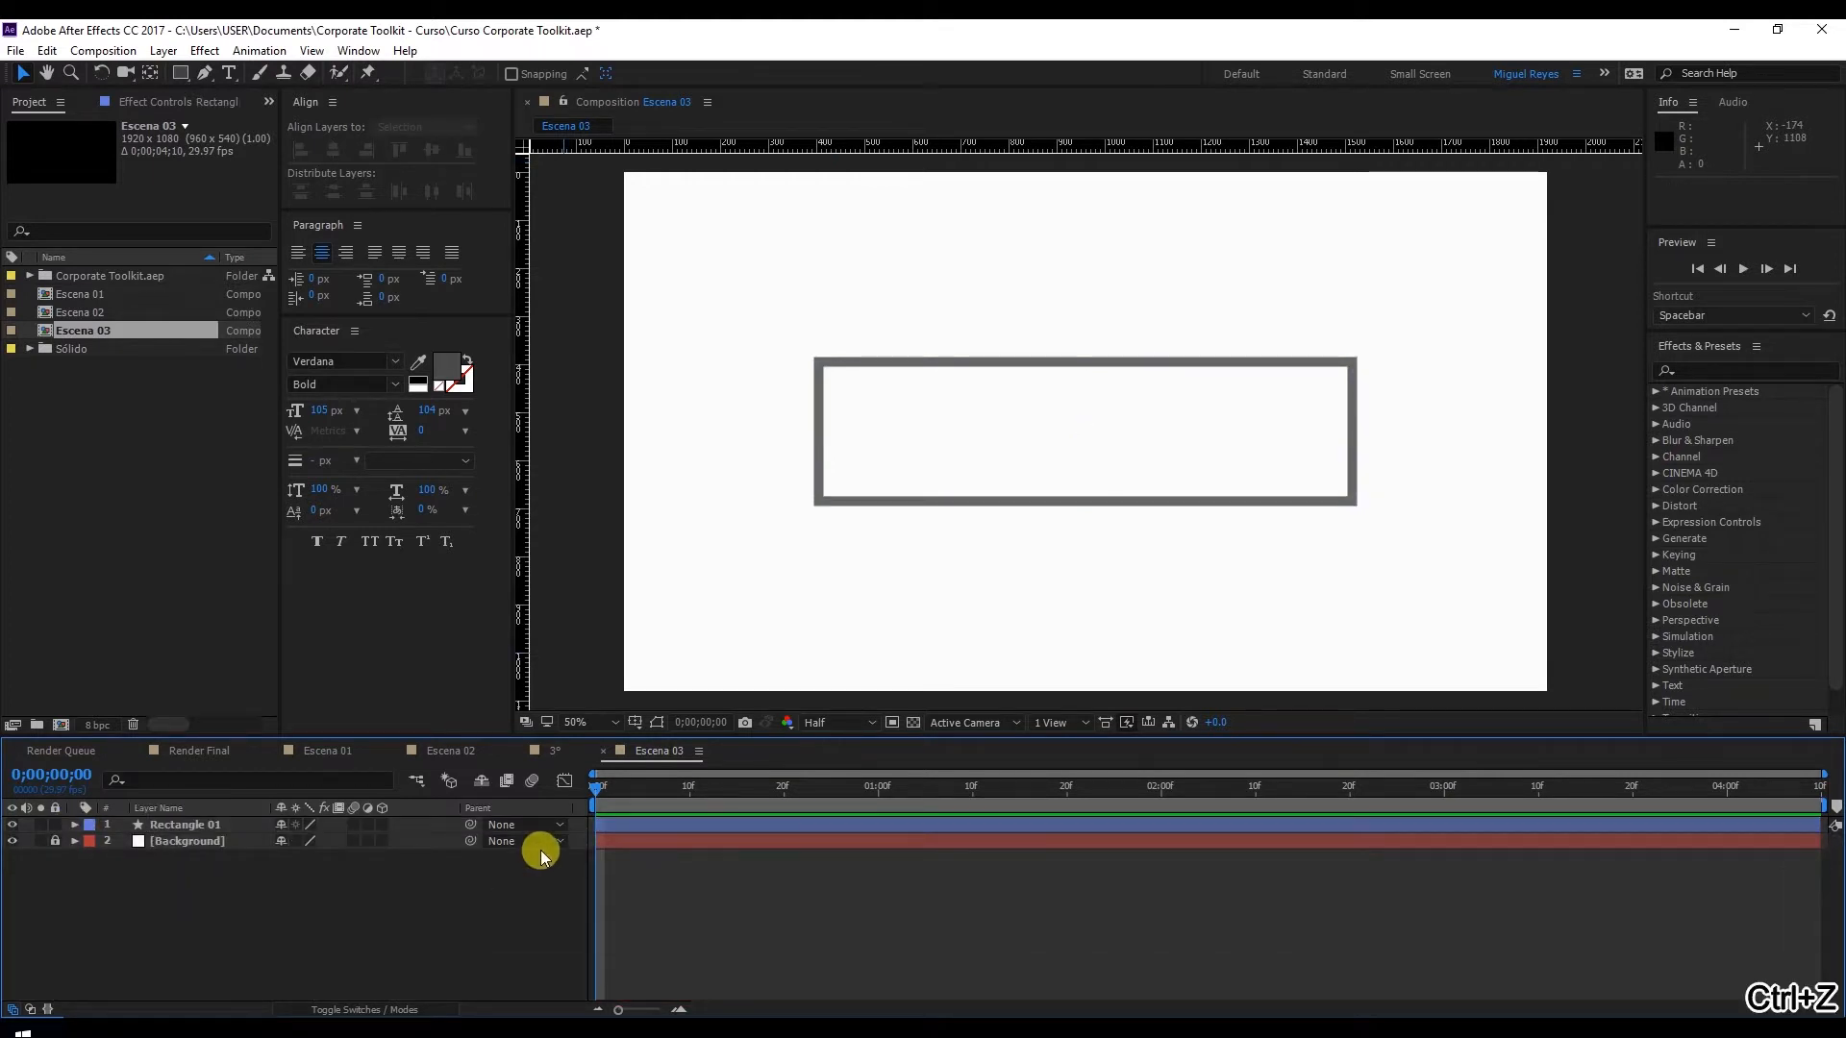
Add a Trim Paths operator to the Rectangle 01 layer
left_click(242, 825)
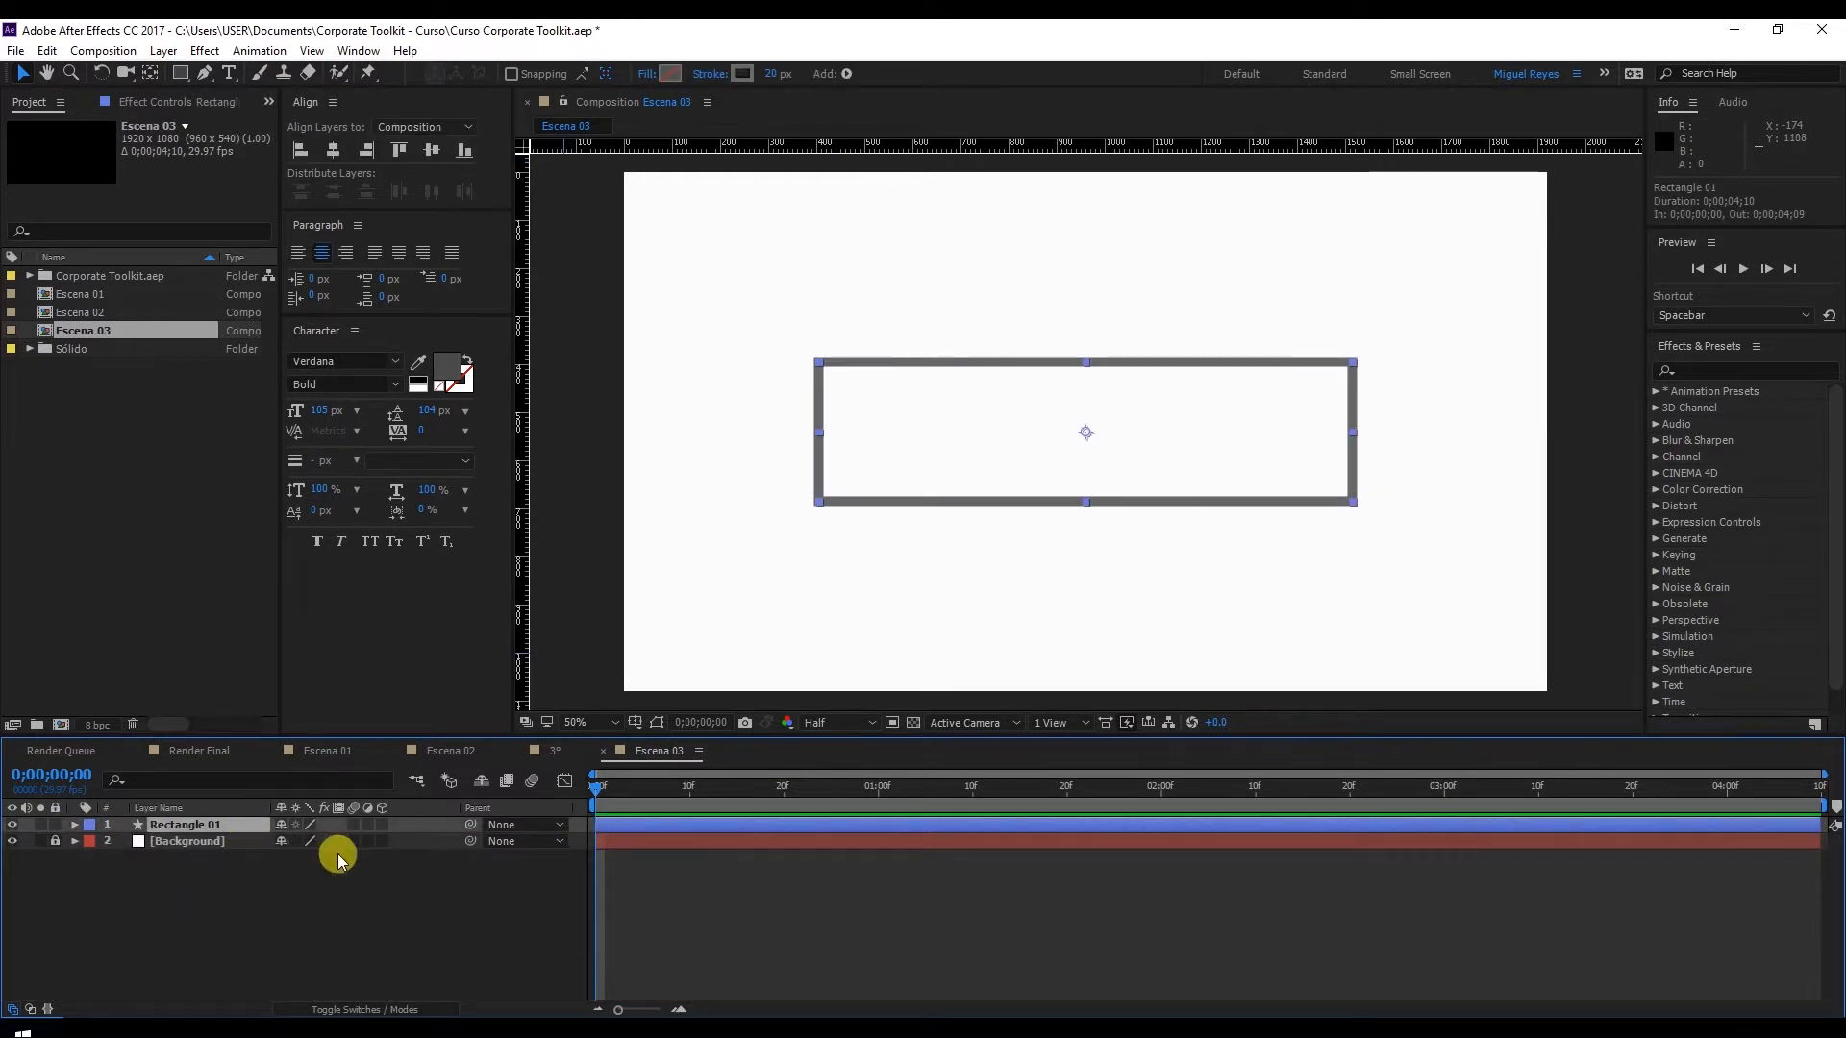
left_click(75, 825)
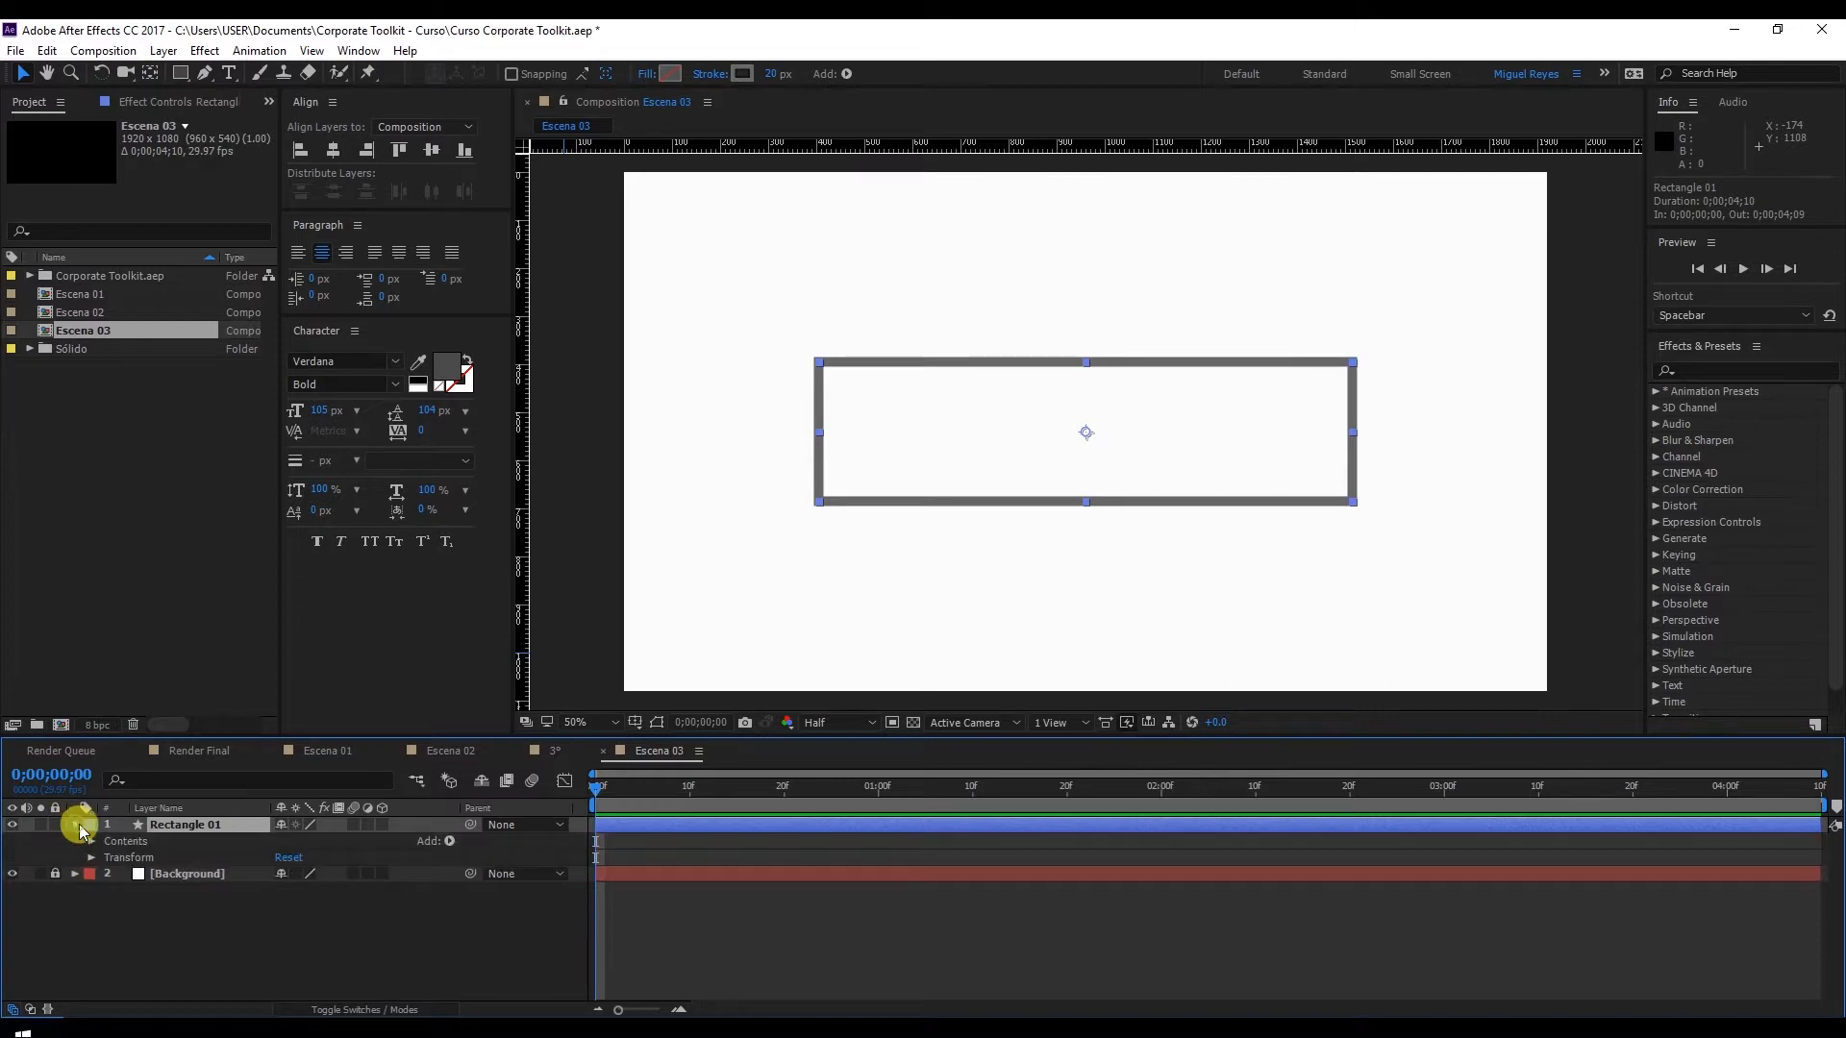
left_click(450, 842)
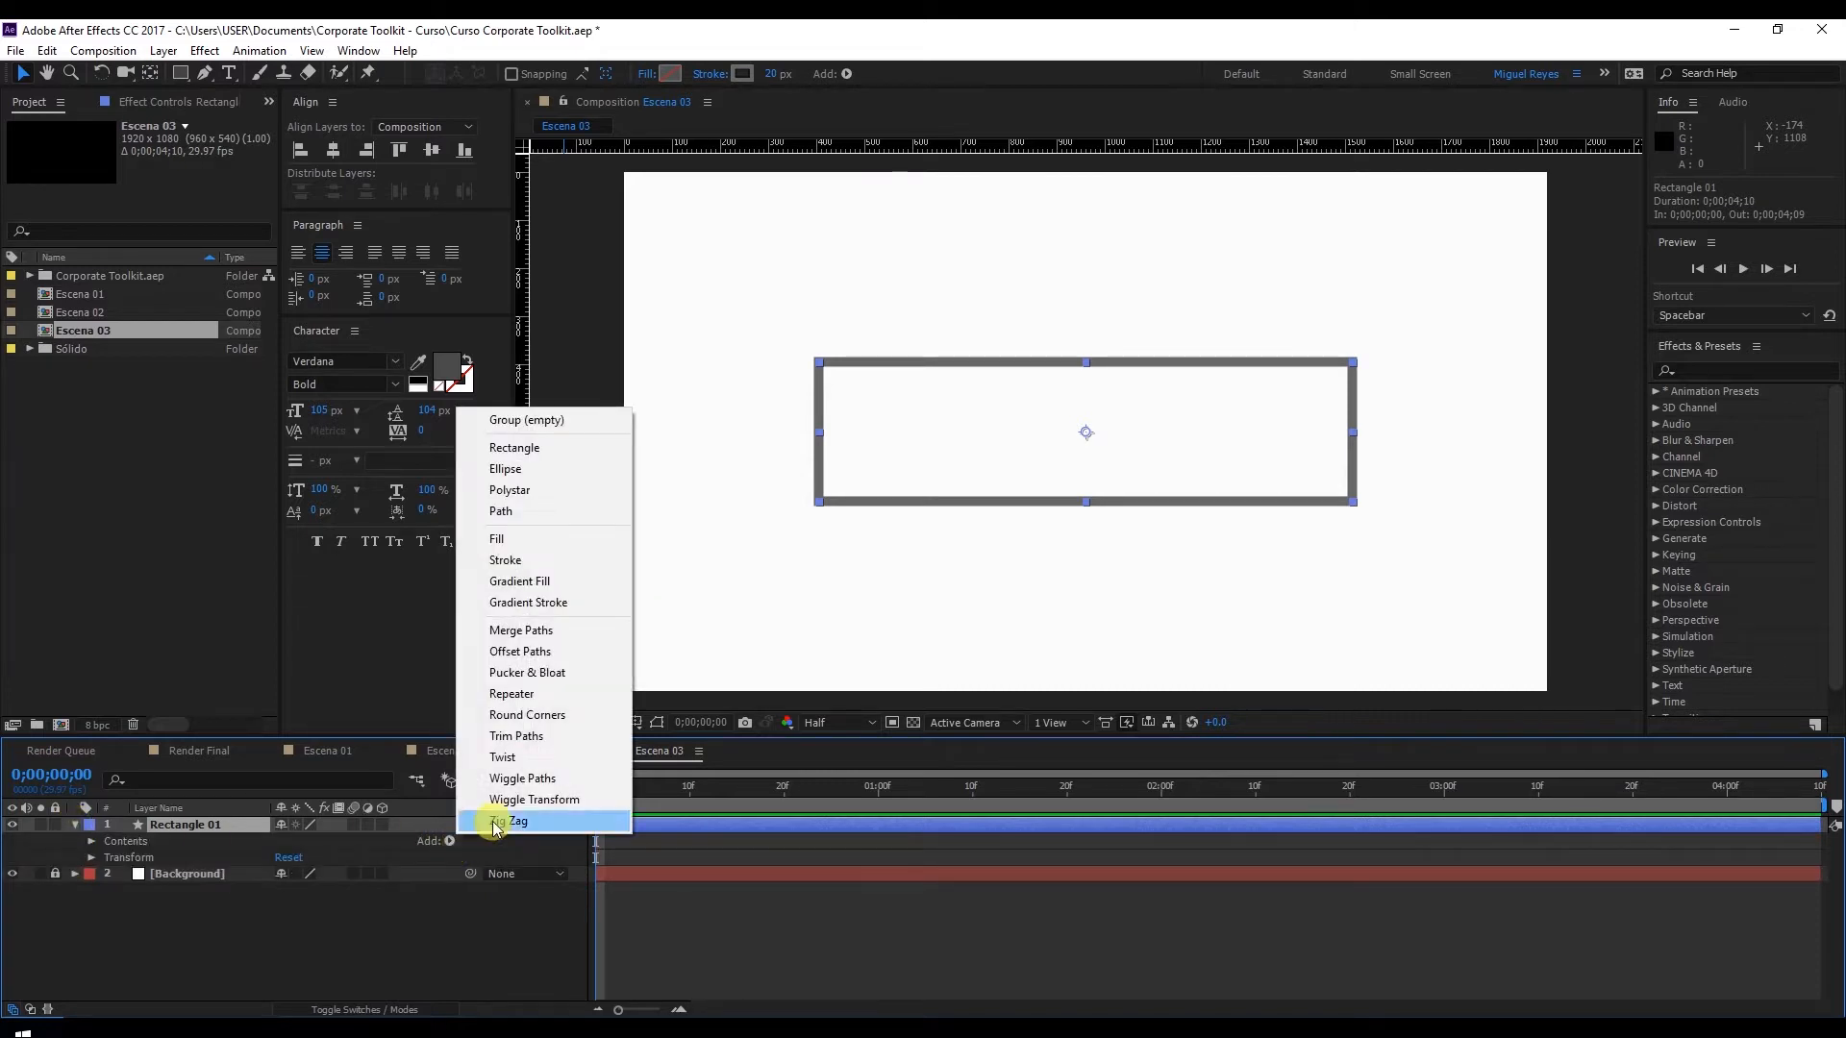
left_click(534, 736)
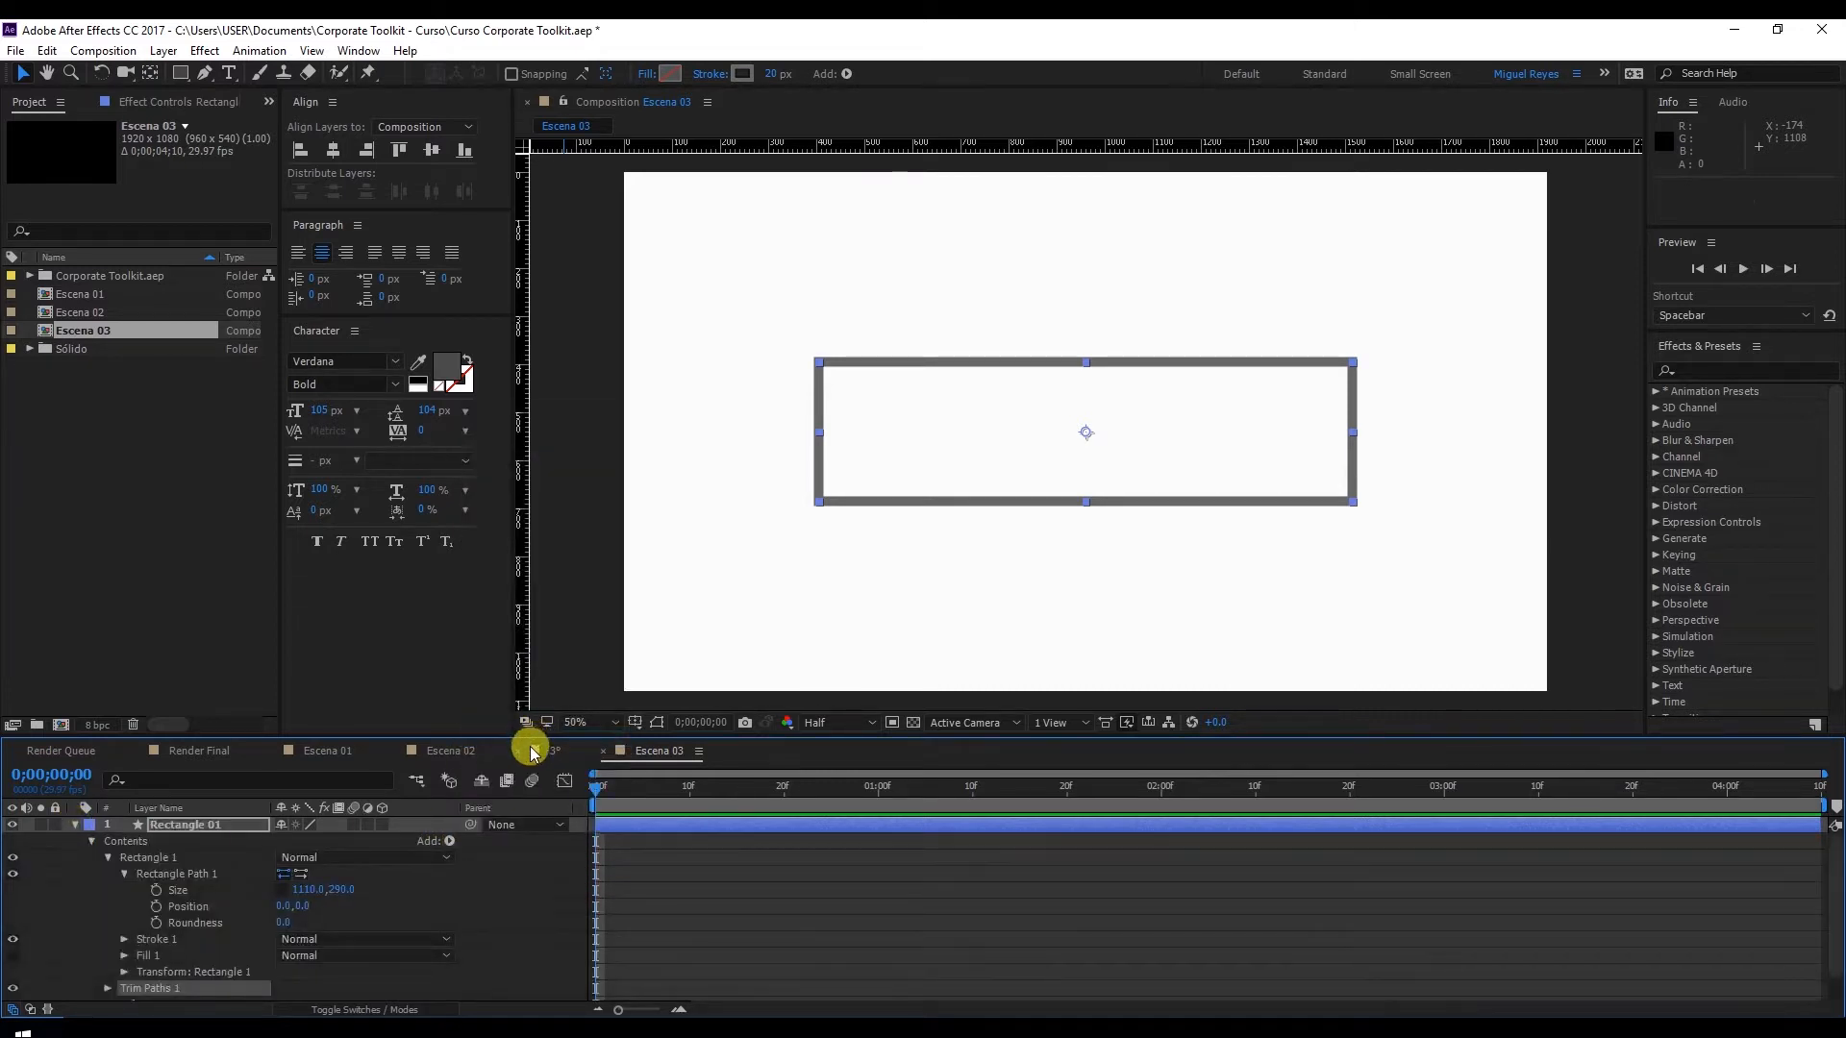
Keyframe the Trim Paths Start of Rectangle 01 from 100% at 0;00;00;00 to 0% at 0;00;00;20
left_click(124, 874)
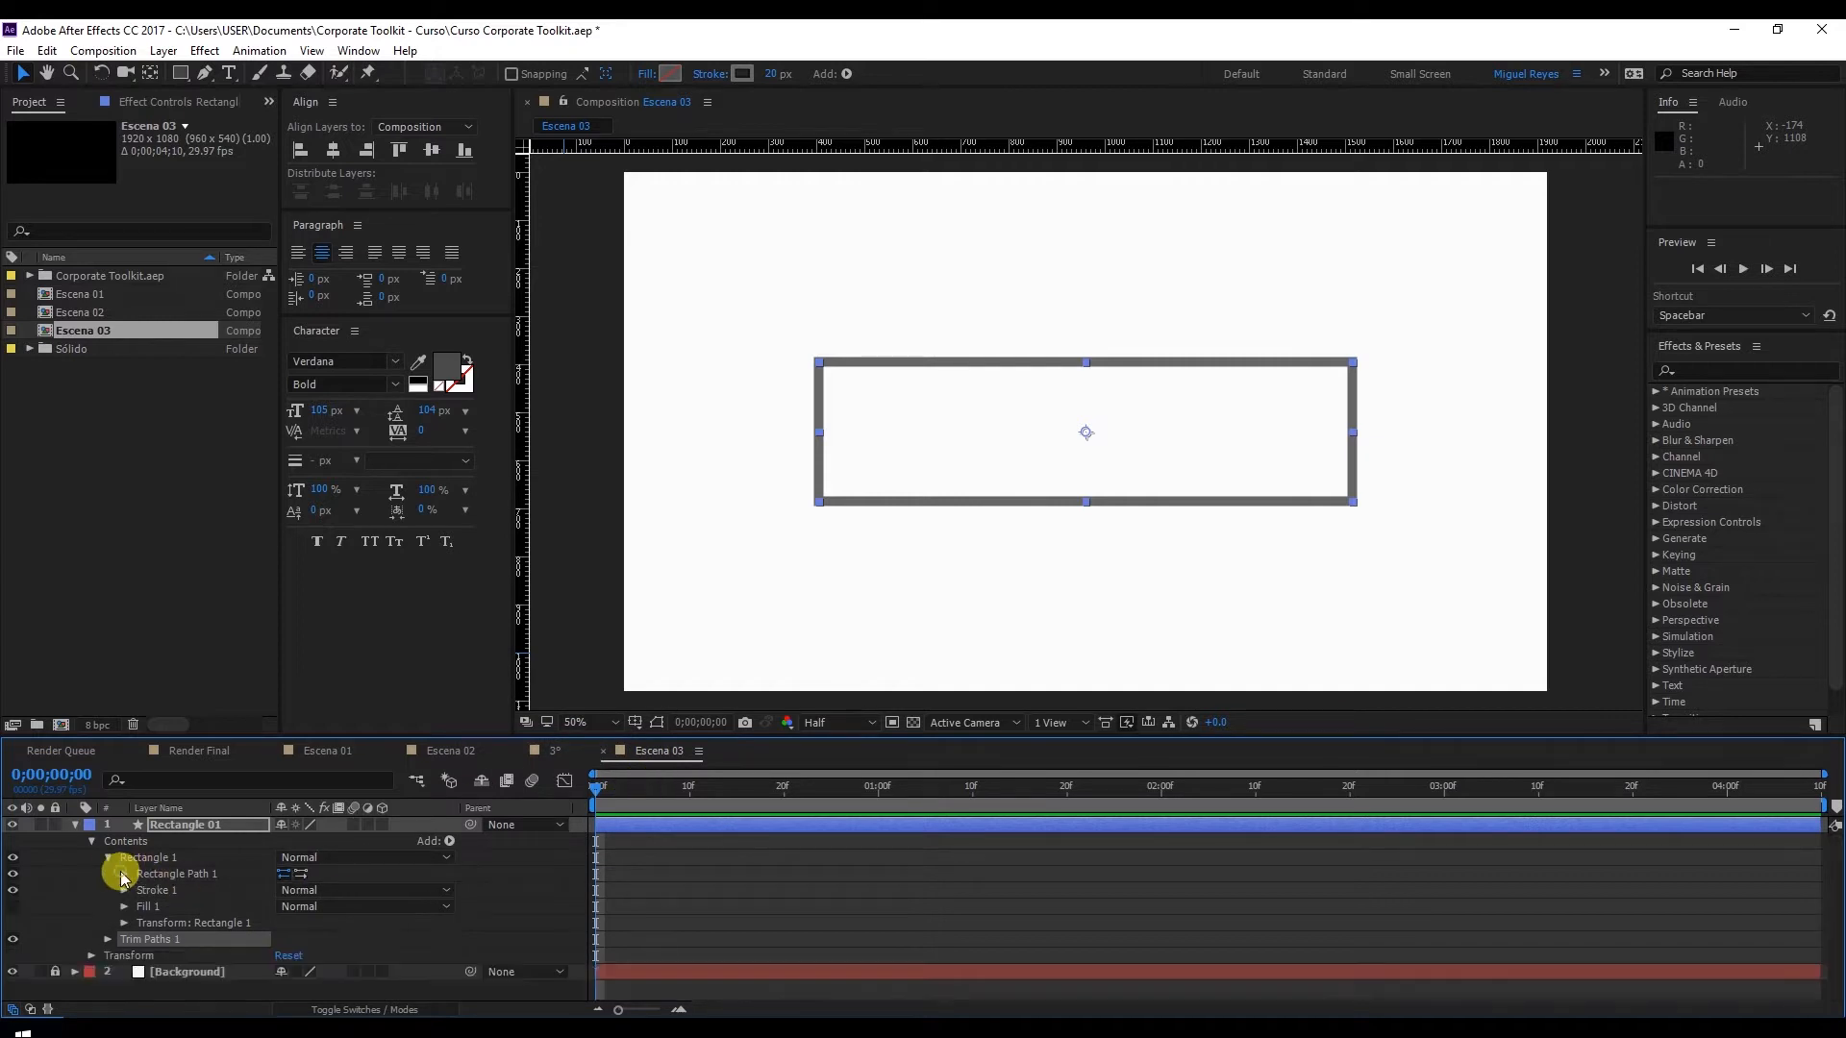
left_click(108, 940)
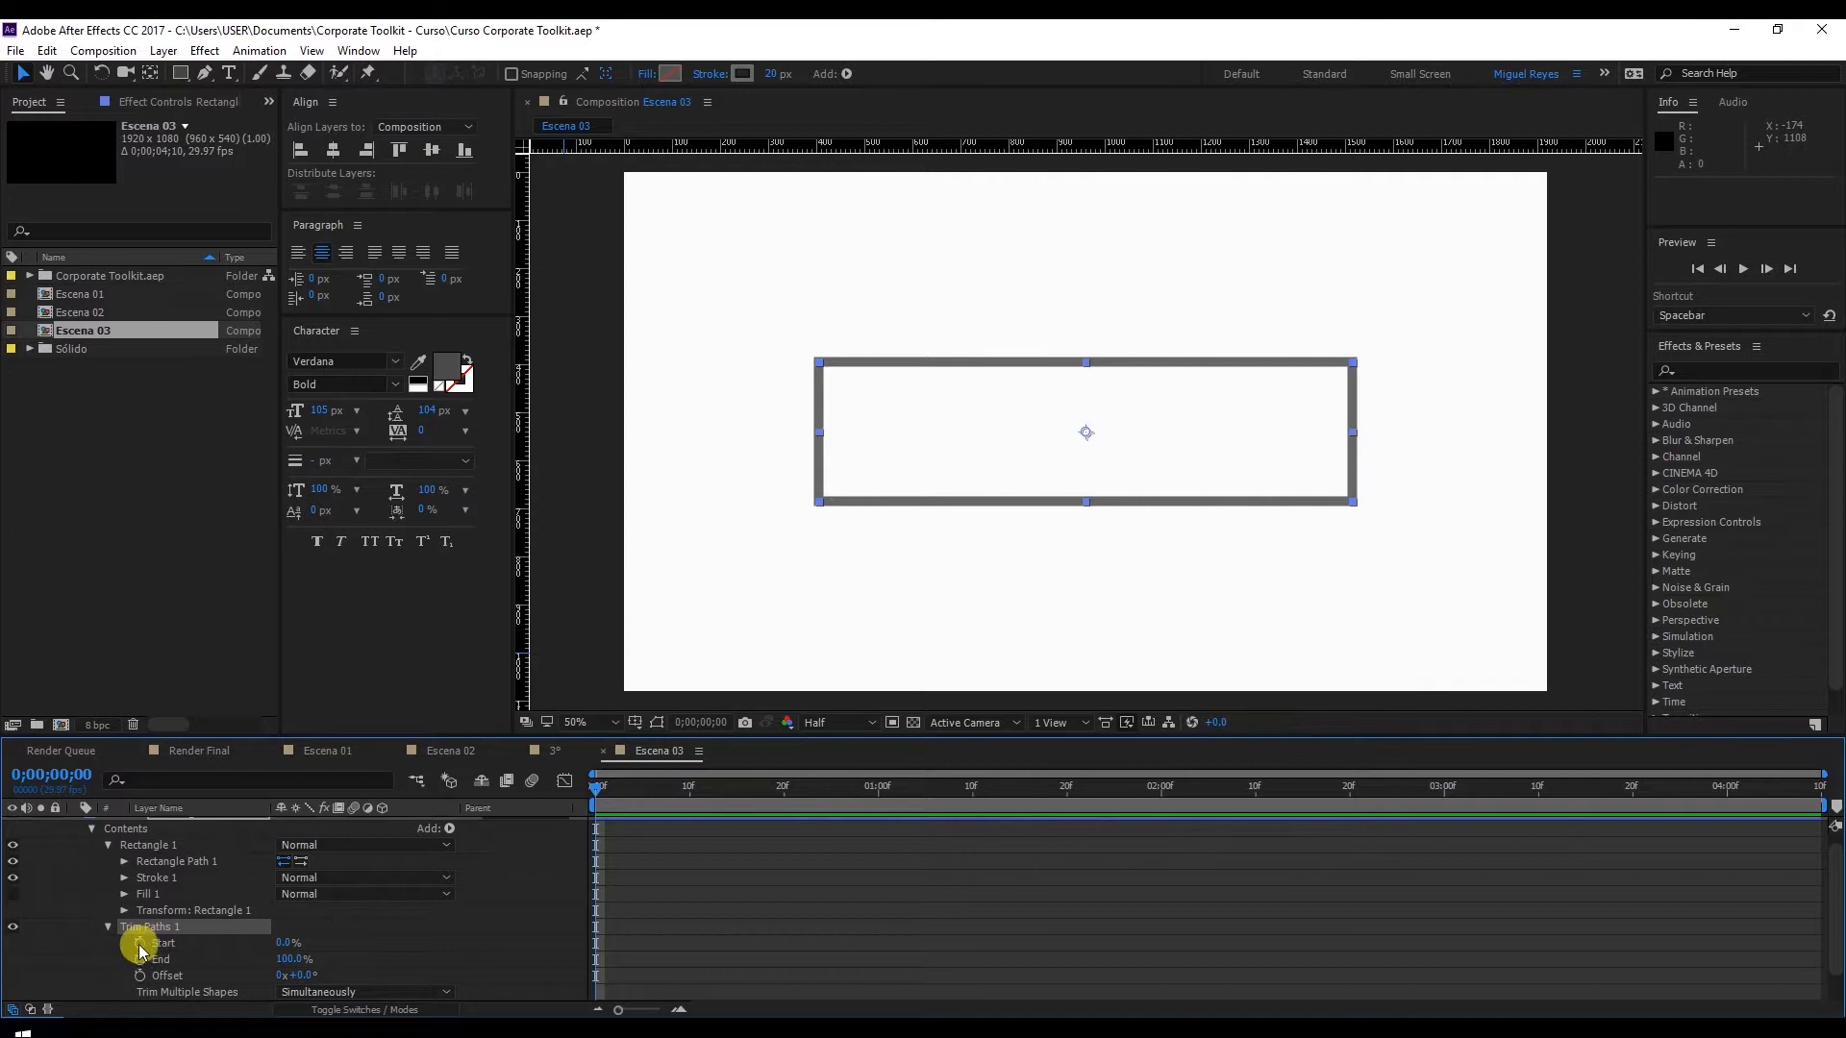
left_click(138, 944)
left_click(784, 788)
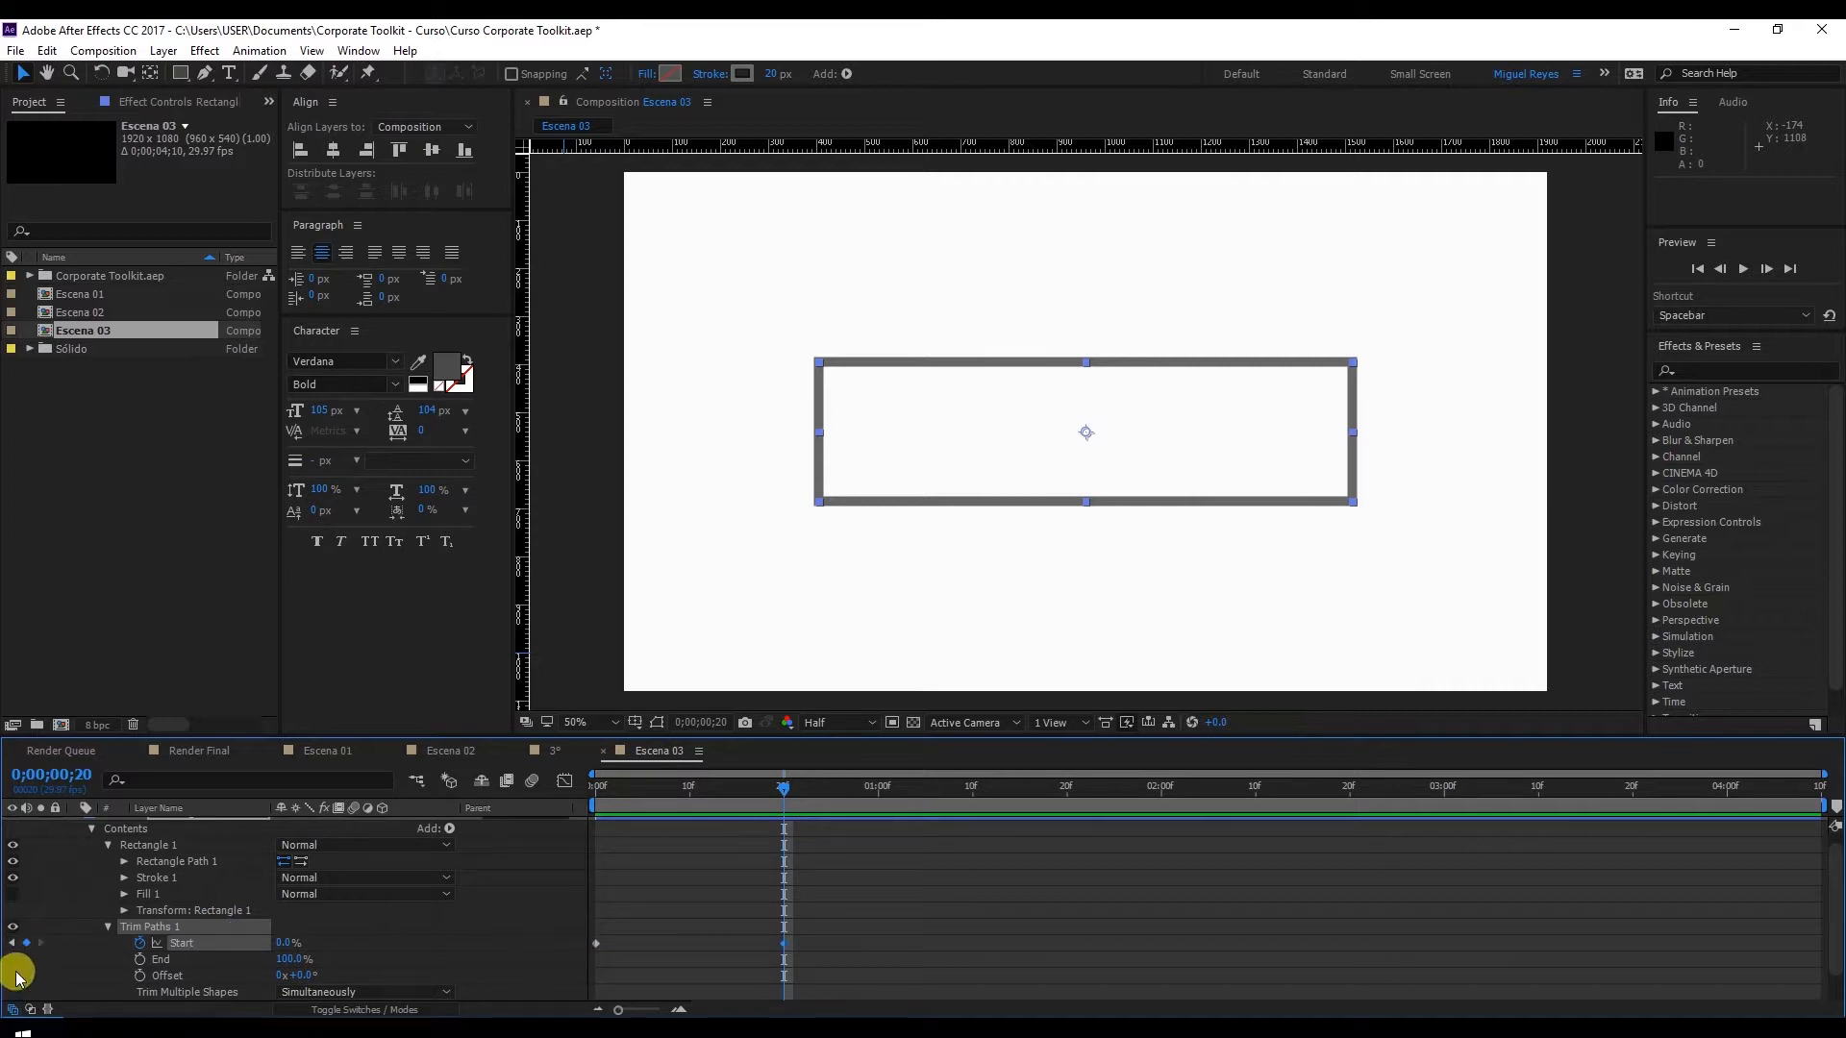
key("Home")
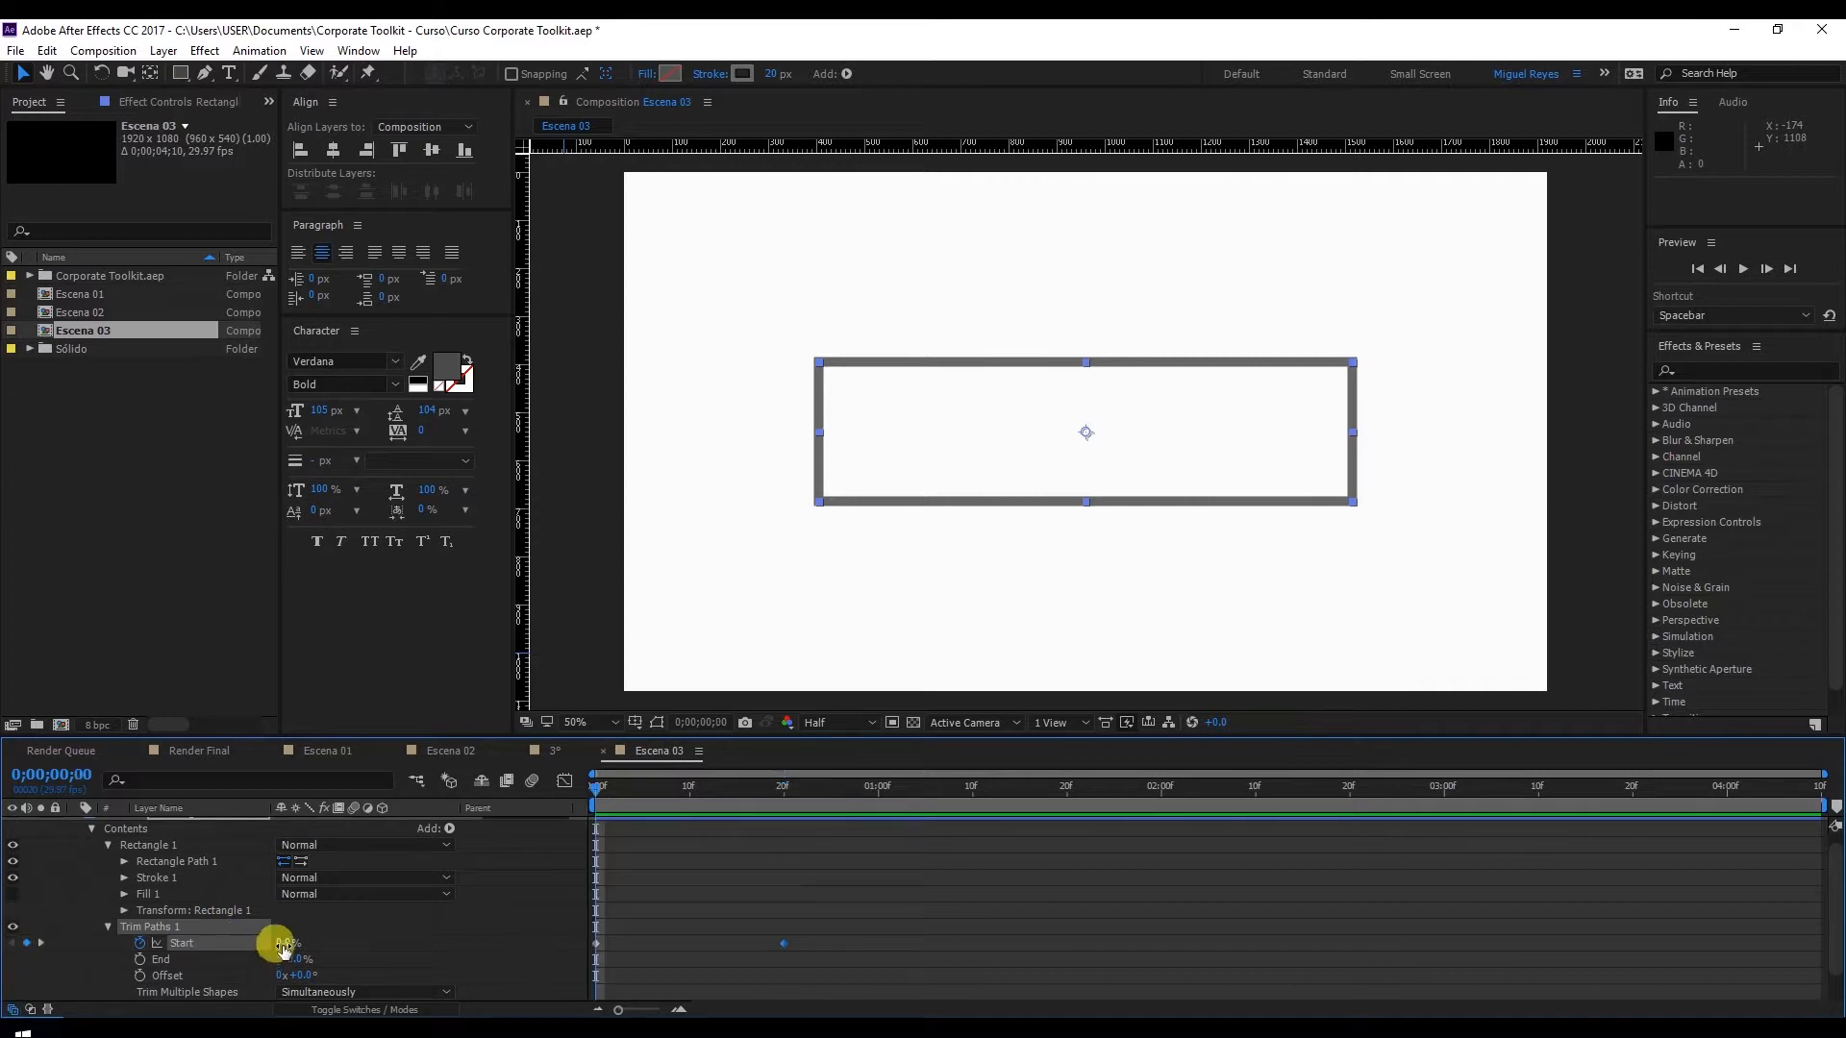
left_click_drag(284, 947, 838, 966)
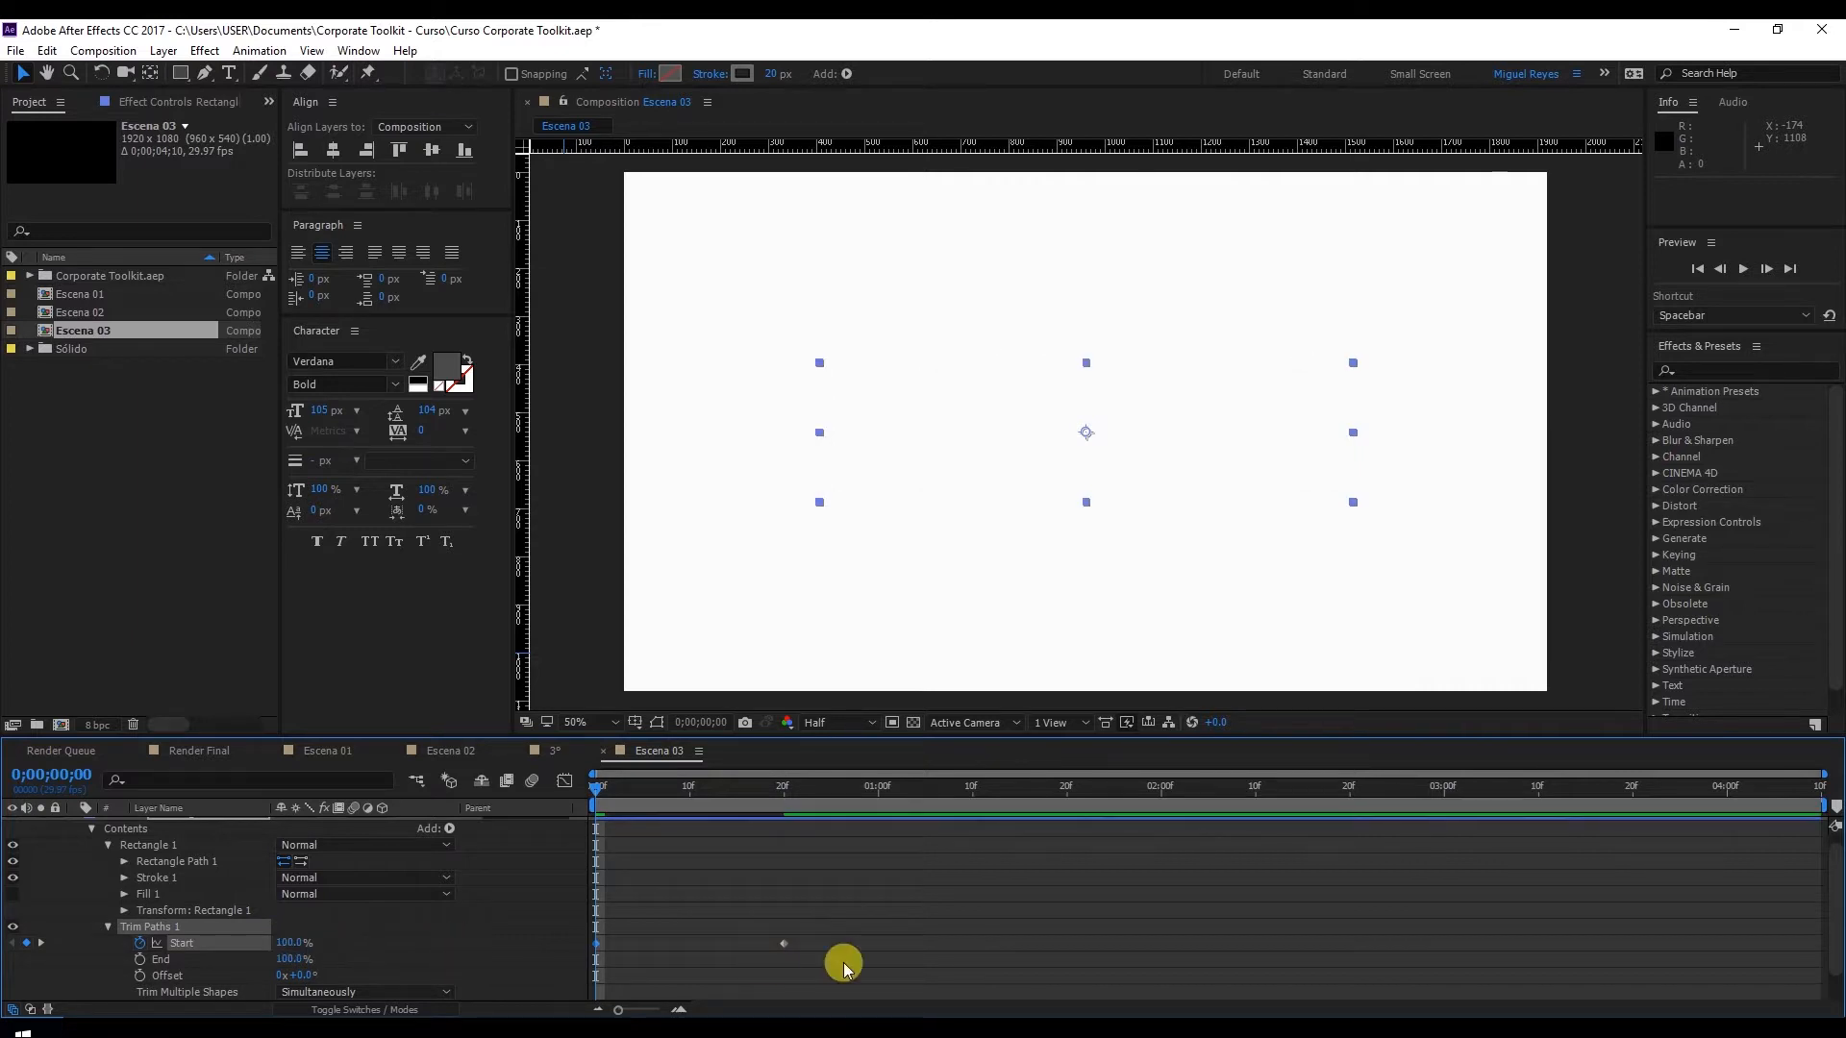
Apply Easy Ease to both Trim Paths Start keyframes and preview the line animation
right_click(597, 943)
mouse_move(649, 935)
left_click(908, 804)
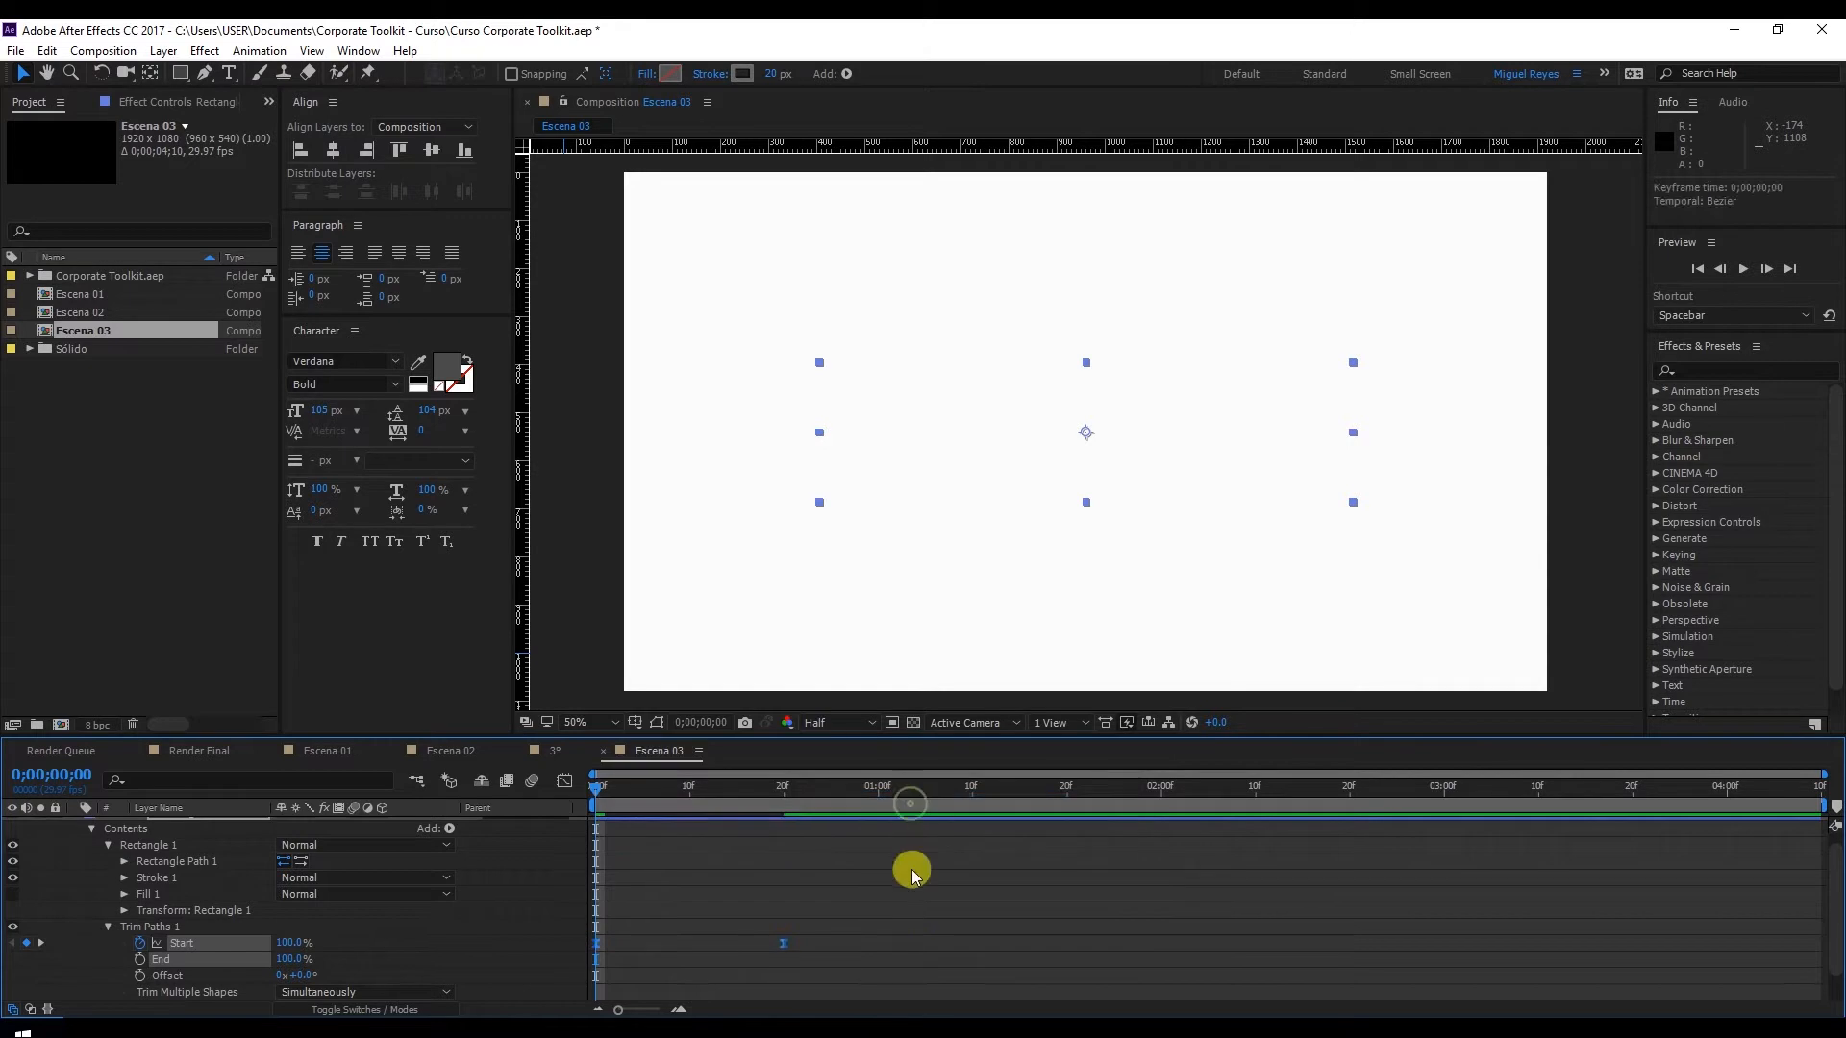
key("space")
left_click_drag(685, 784, 730, 786)
scroll(663, 884, "up", 1)
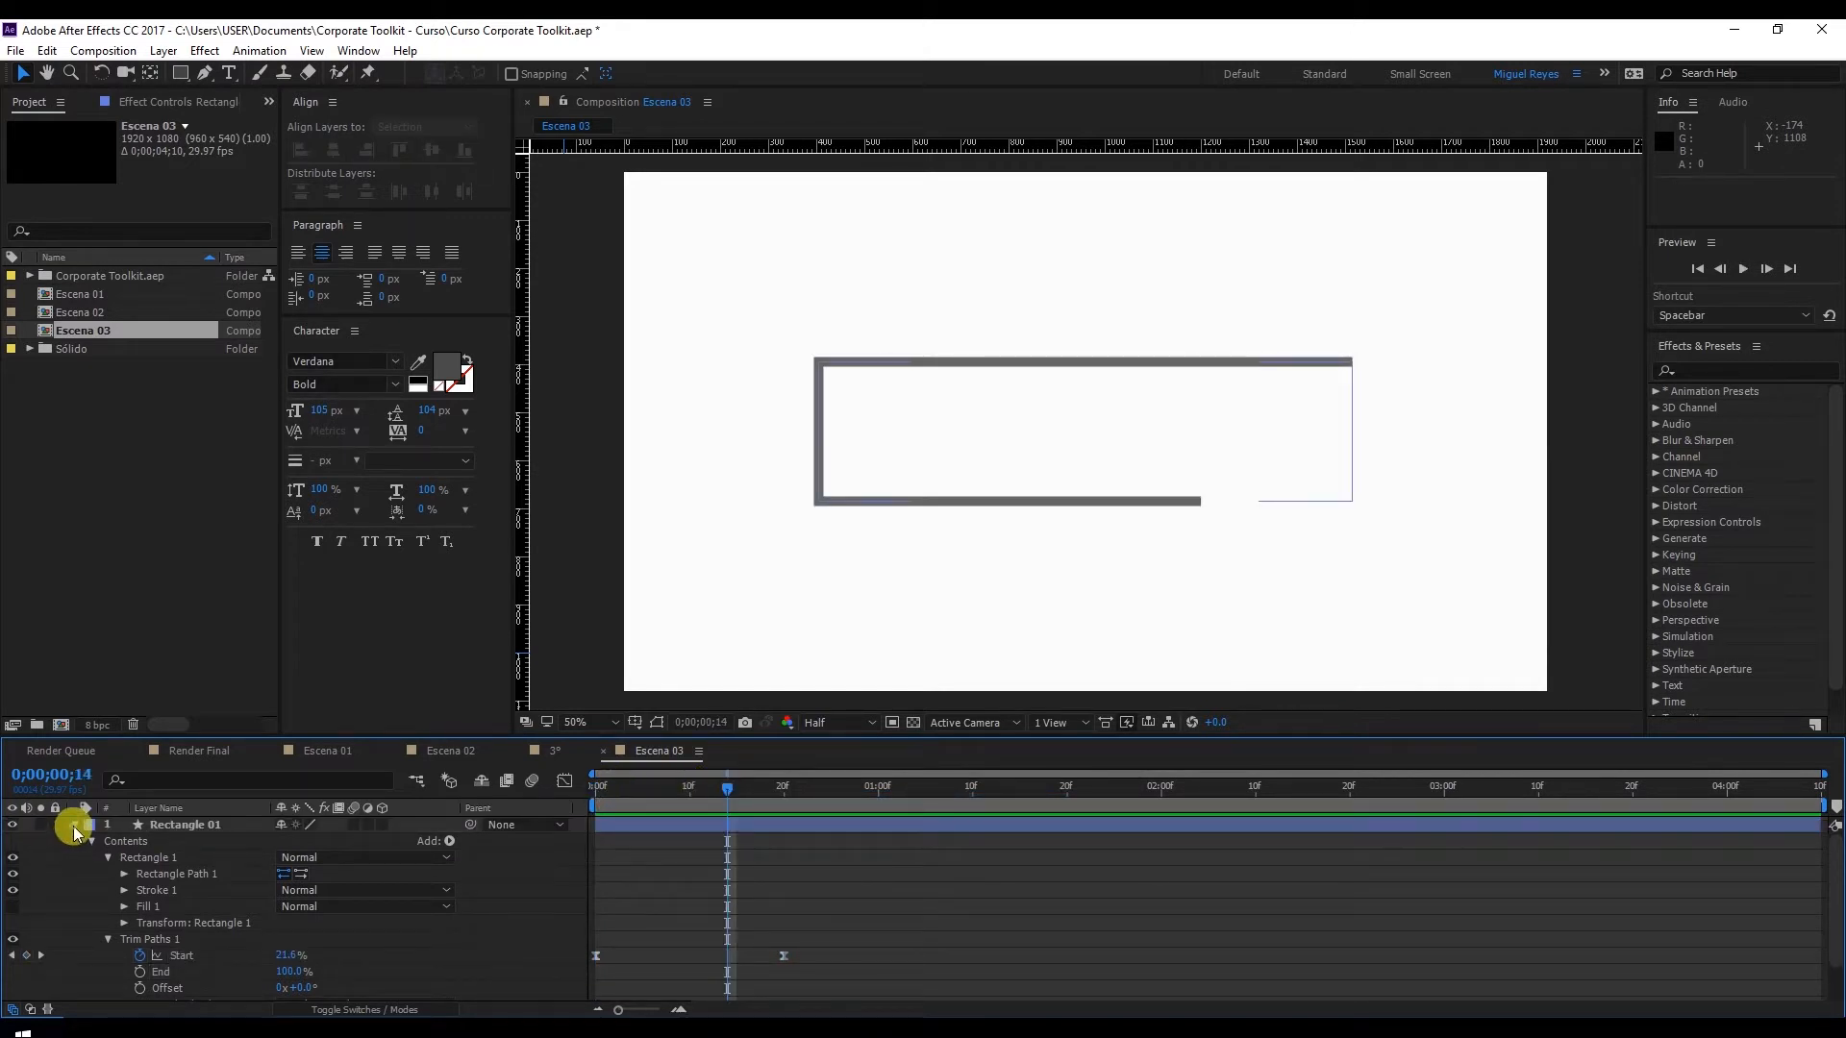
Duplicate the Rectangle 01 layer twice to make Rectangle 02 and Rectangle 03
left_click(74, 827)
left_click(188, 827)
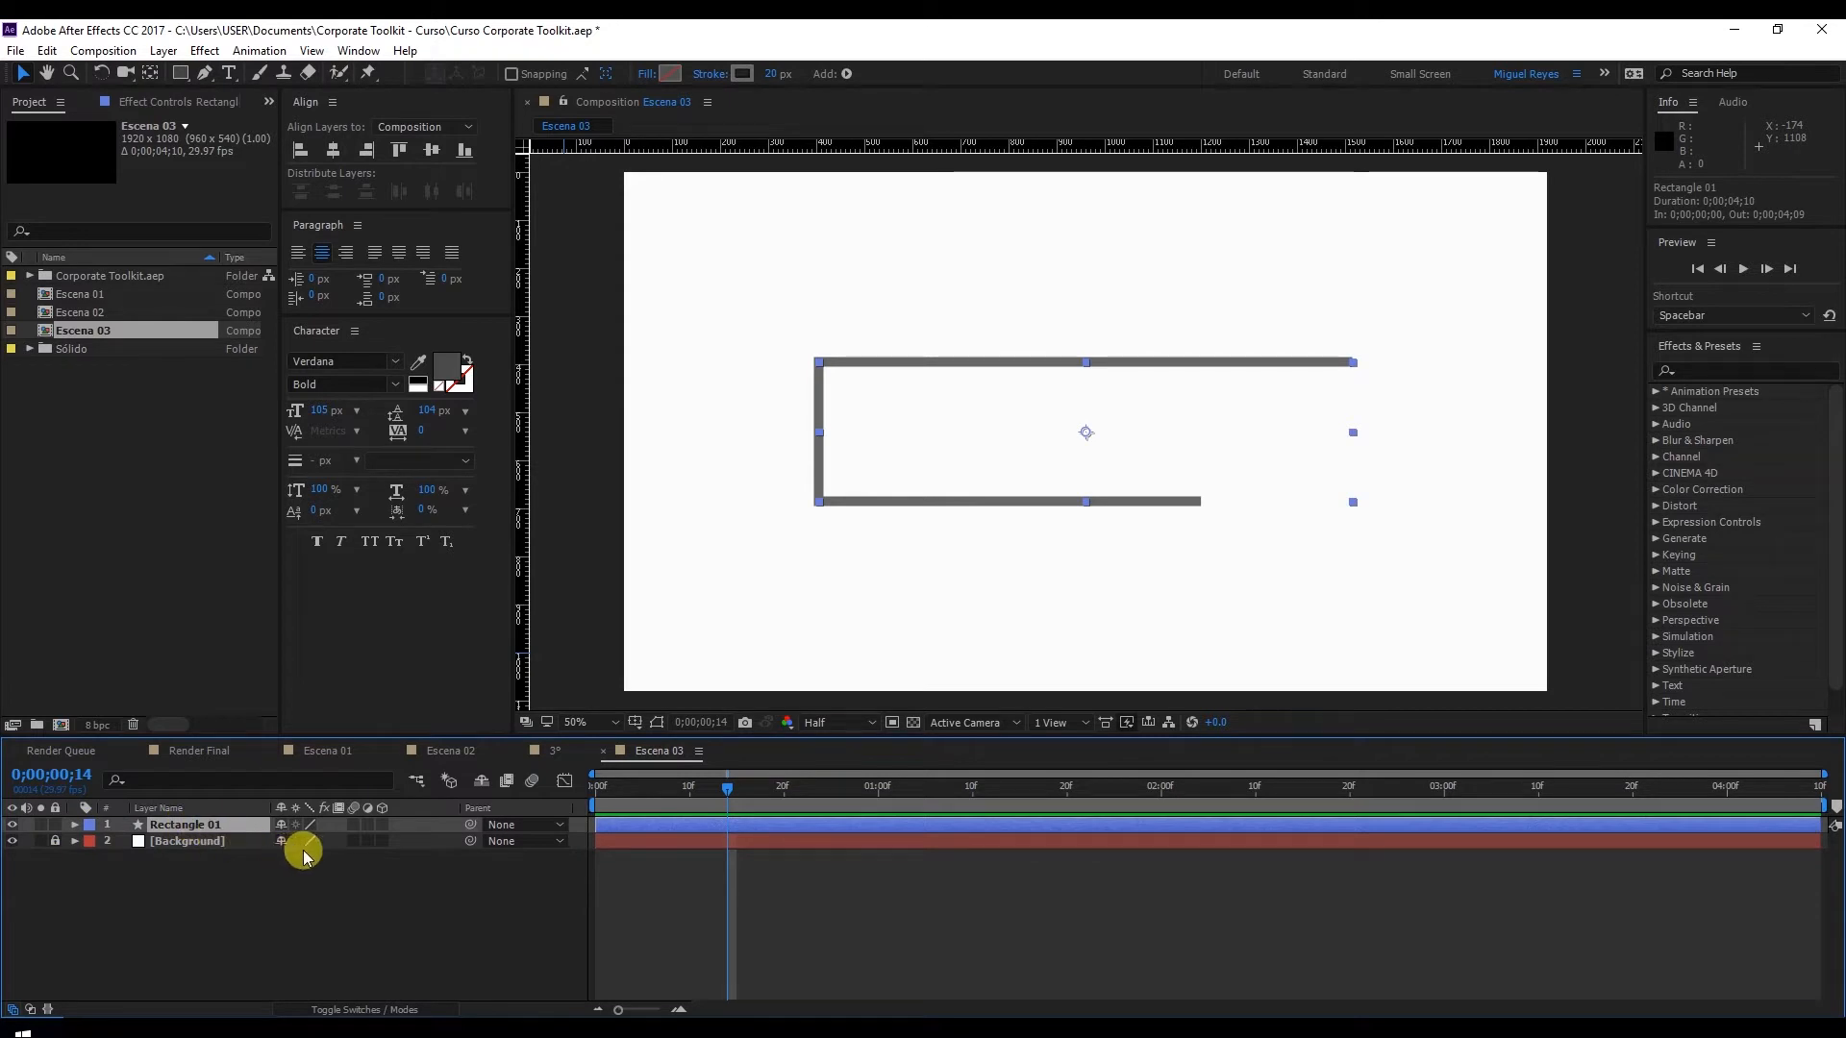
key("ctrl+d")
key("ctrl+d")
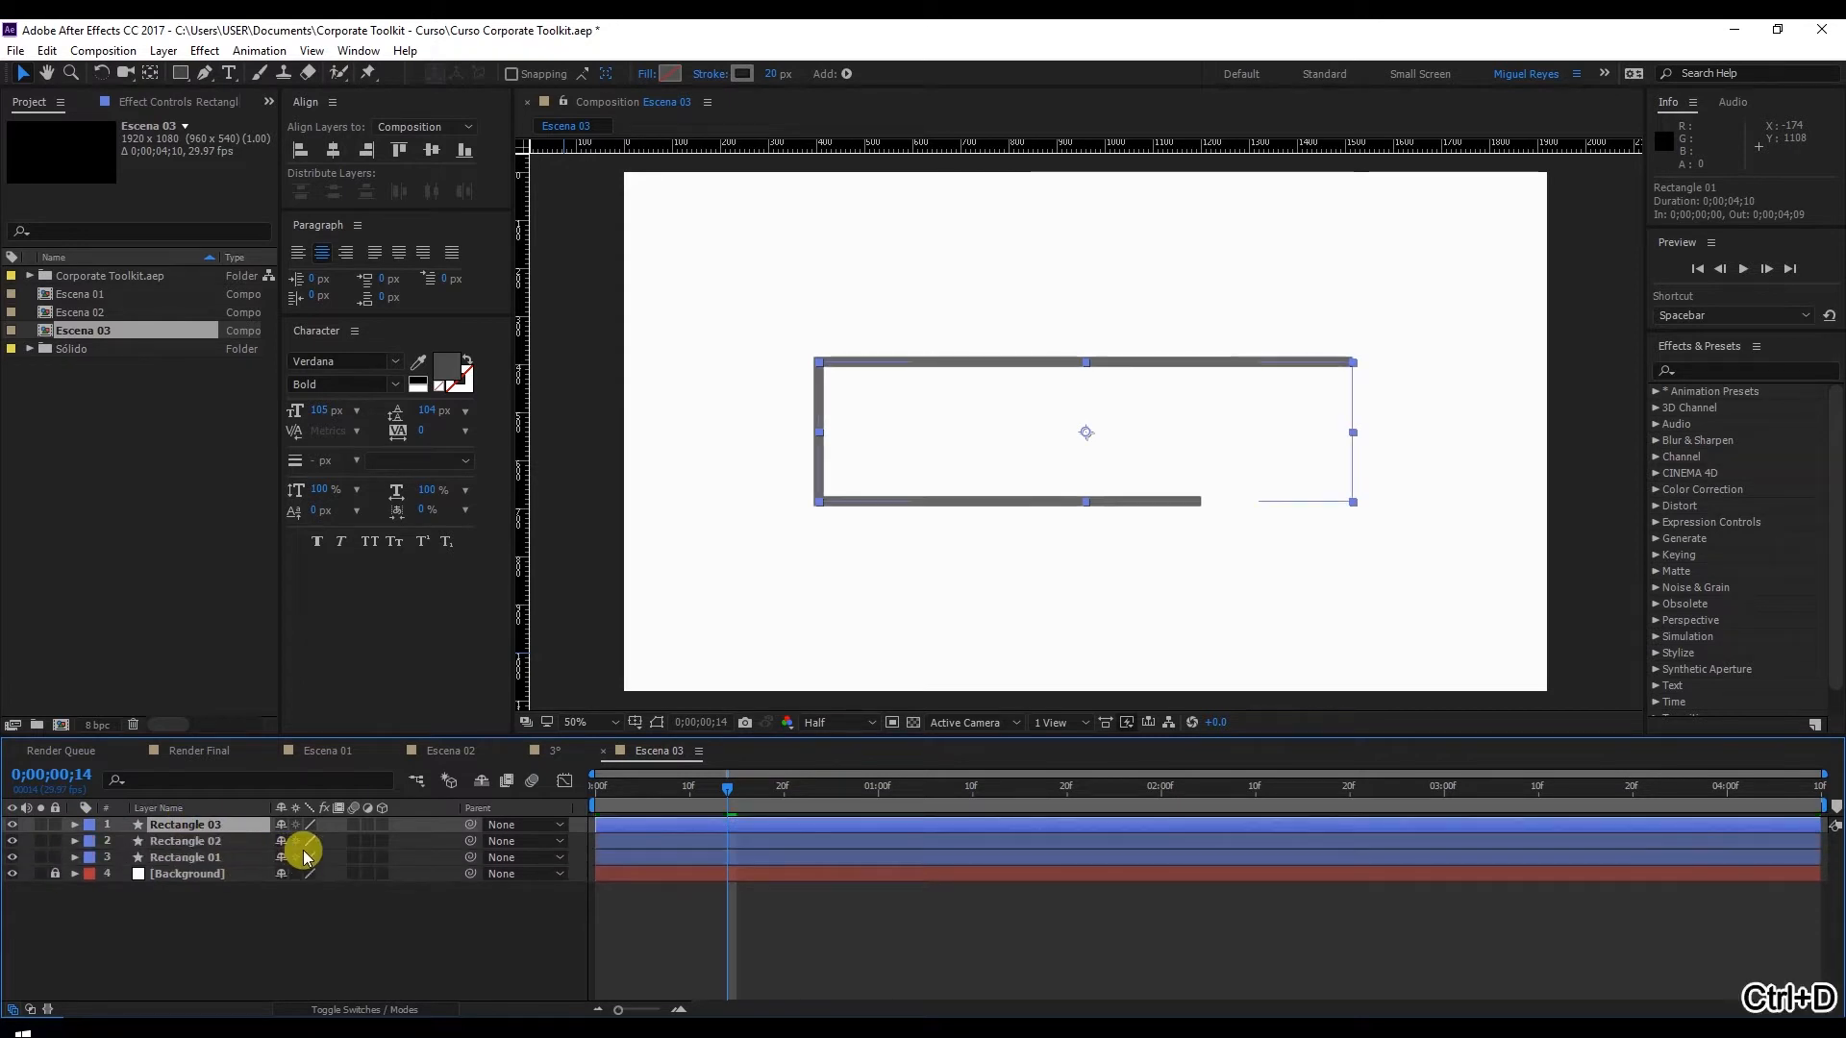
Copy Square 01's color code 4ECE75 from the Notepad list and apply it as Rectangle 01's stroke color
left_click(229, 858)
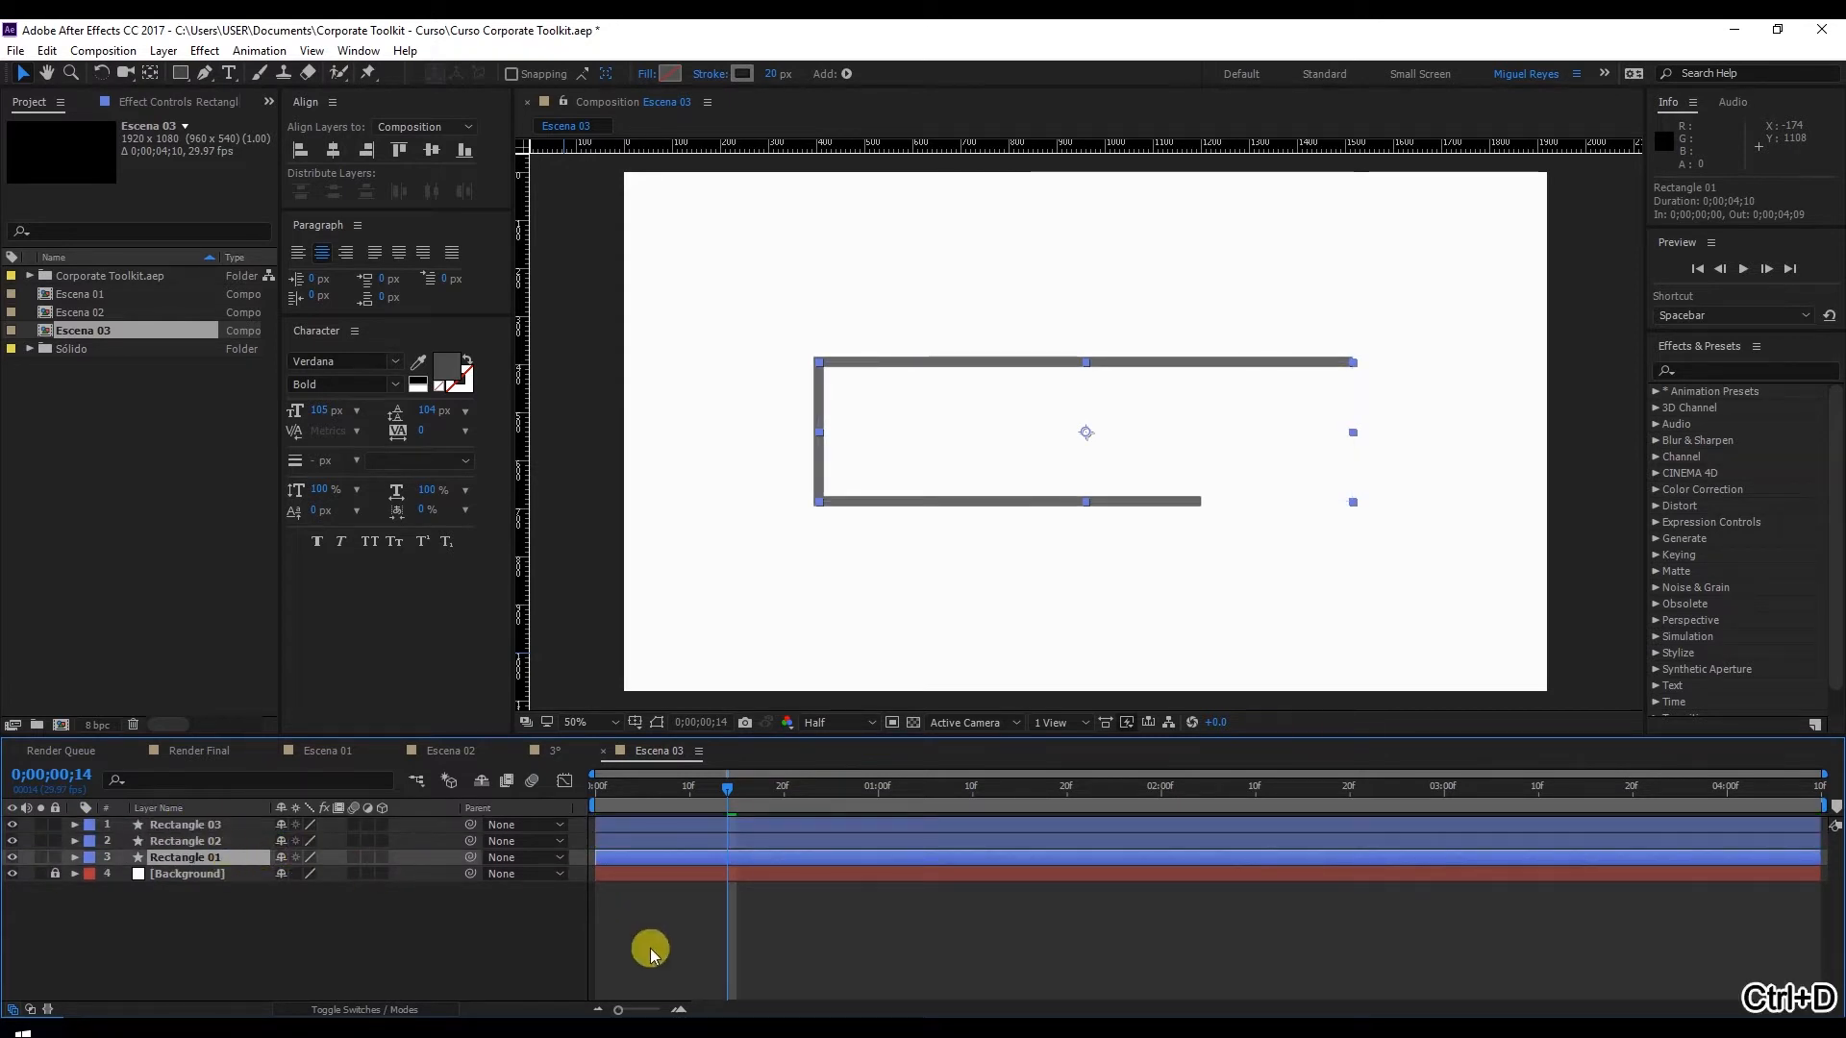
key("alt+Tab")
left_click_drag(348, 190, 300, 185)
key("ctrl+c")
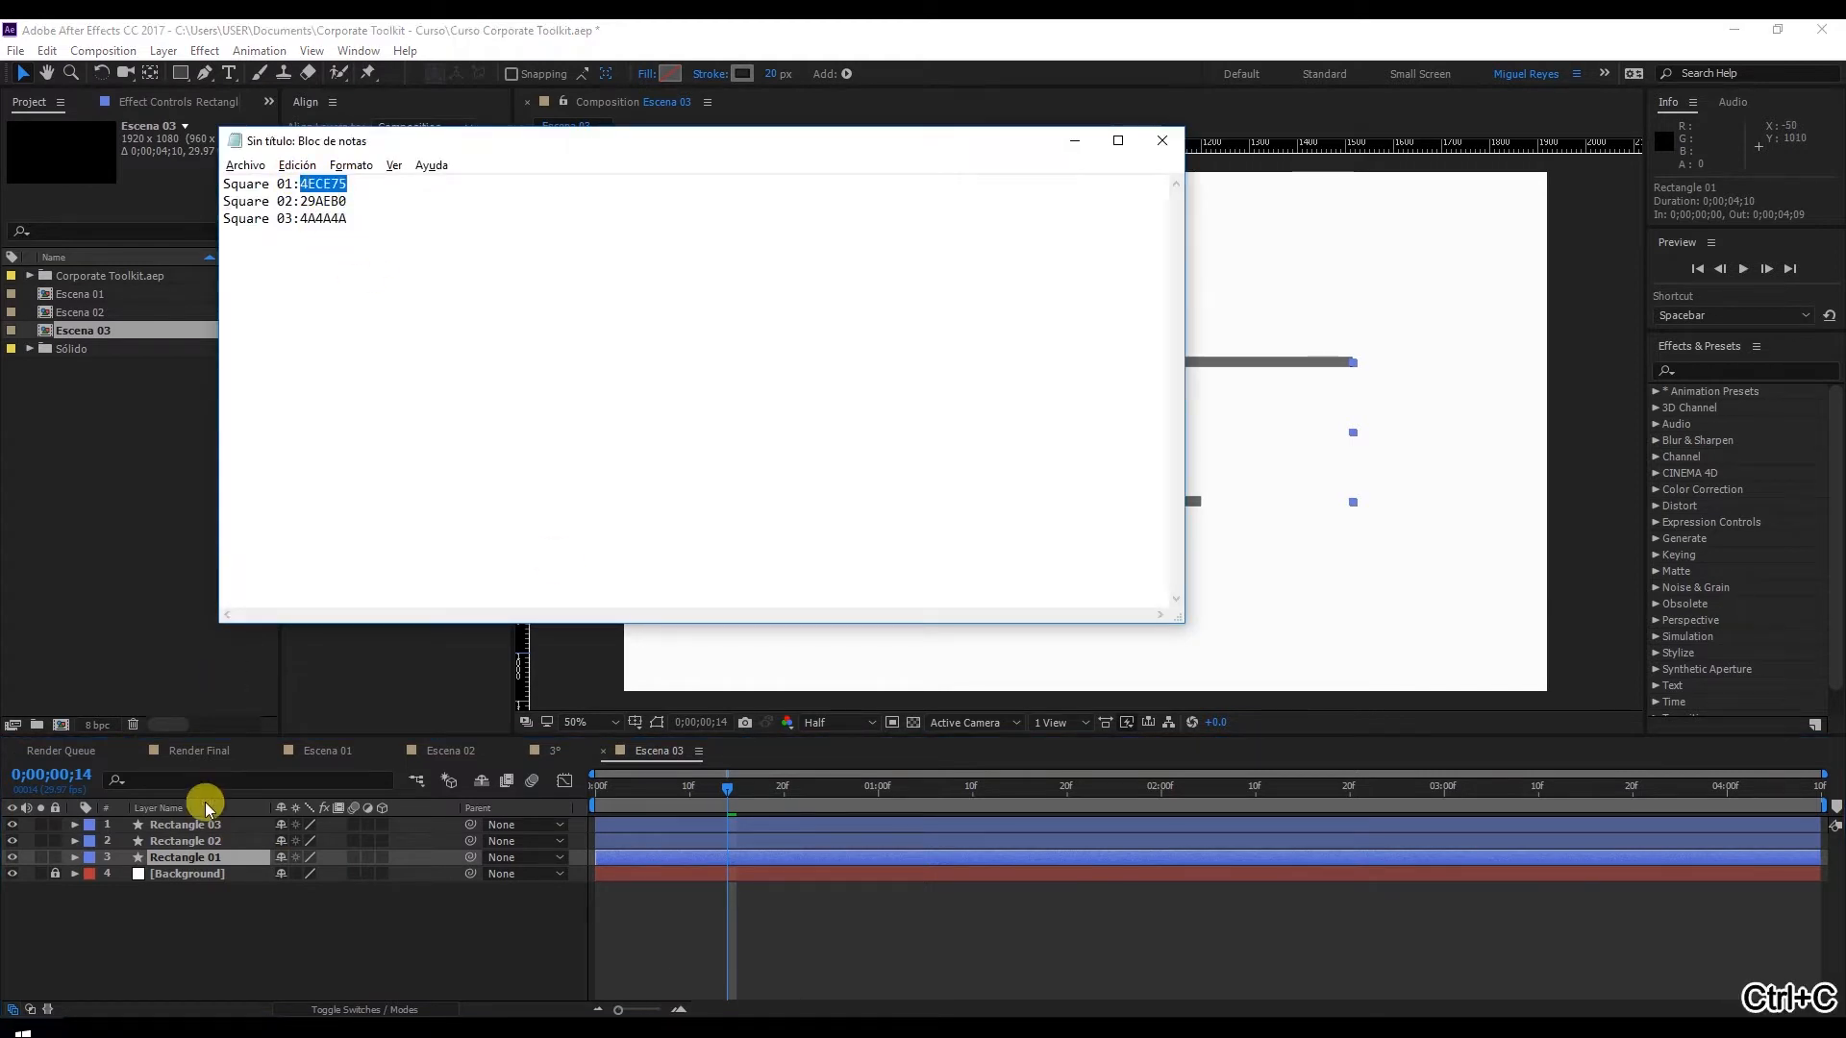
left_click(229, 858)
left_click(741, 73)
key("ctrl+v")
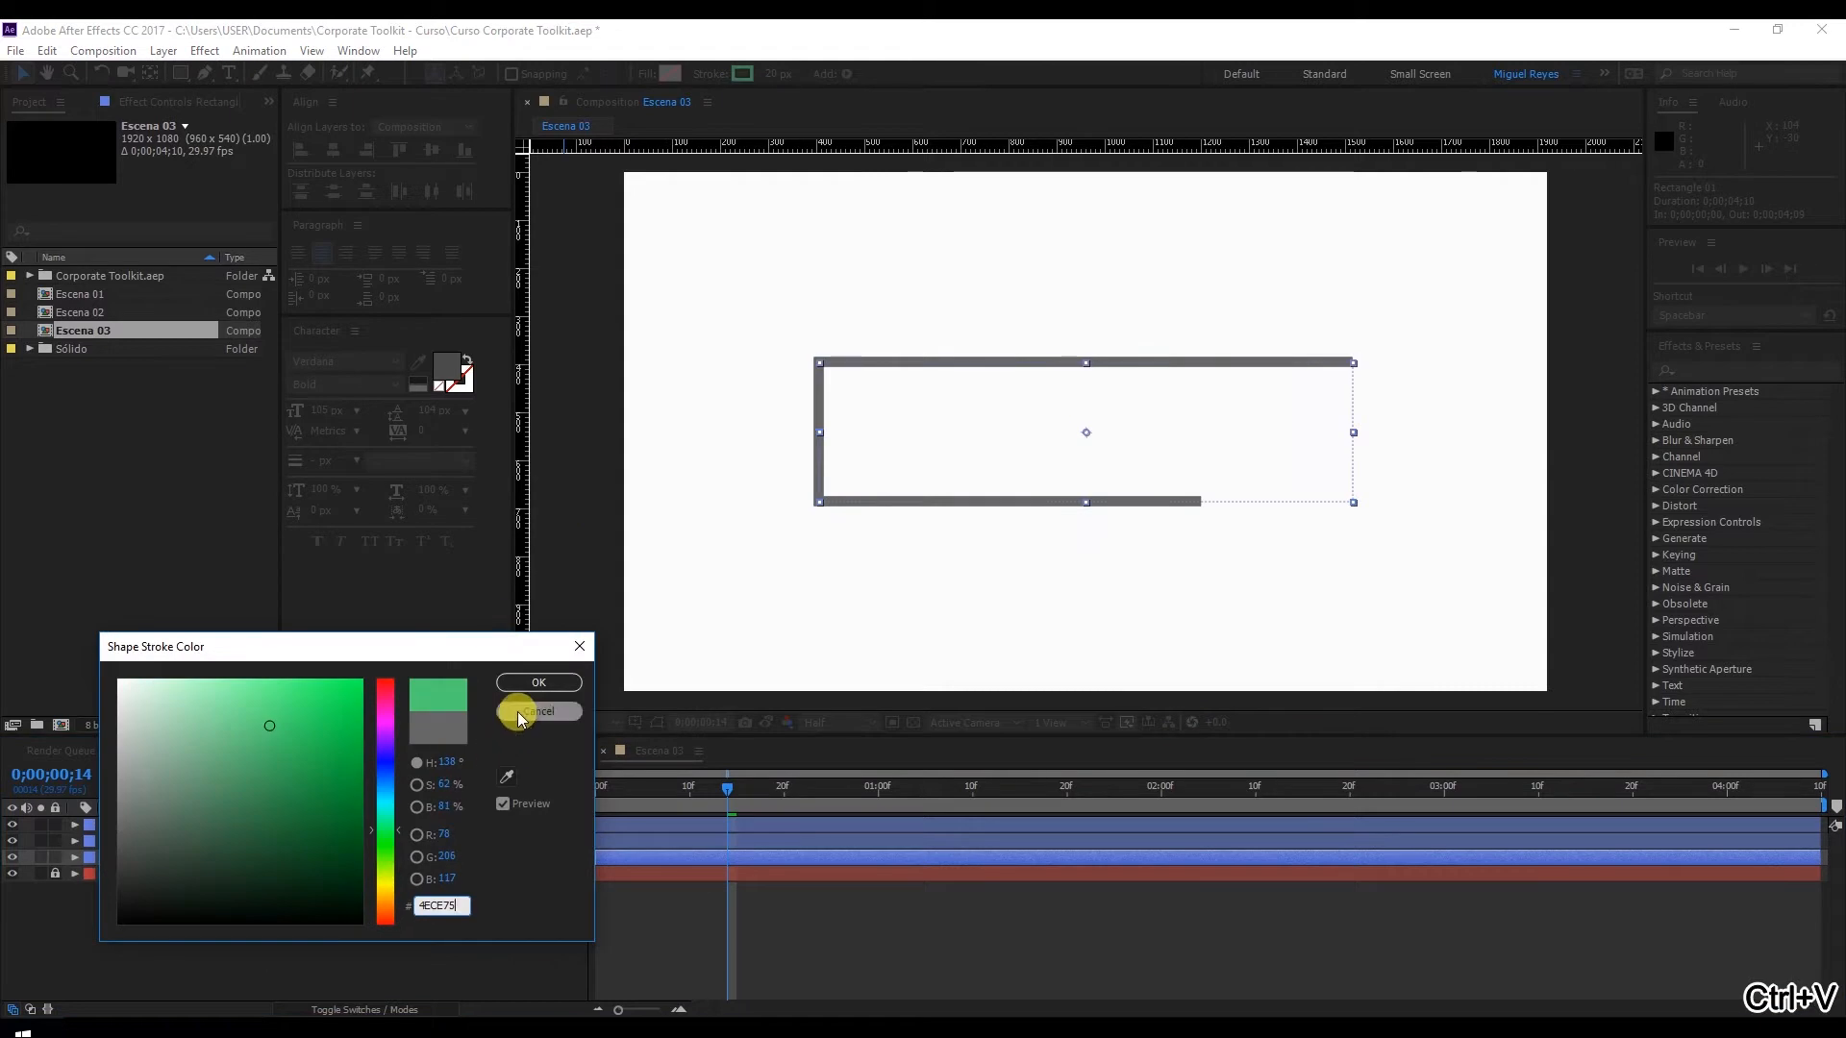
left_click(519, 715)
Copy Square 02's color code 29AEB0 from the Notepad list and apply it as Rectangle 02's stroke color
left_click(209, 842)
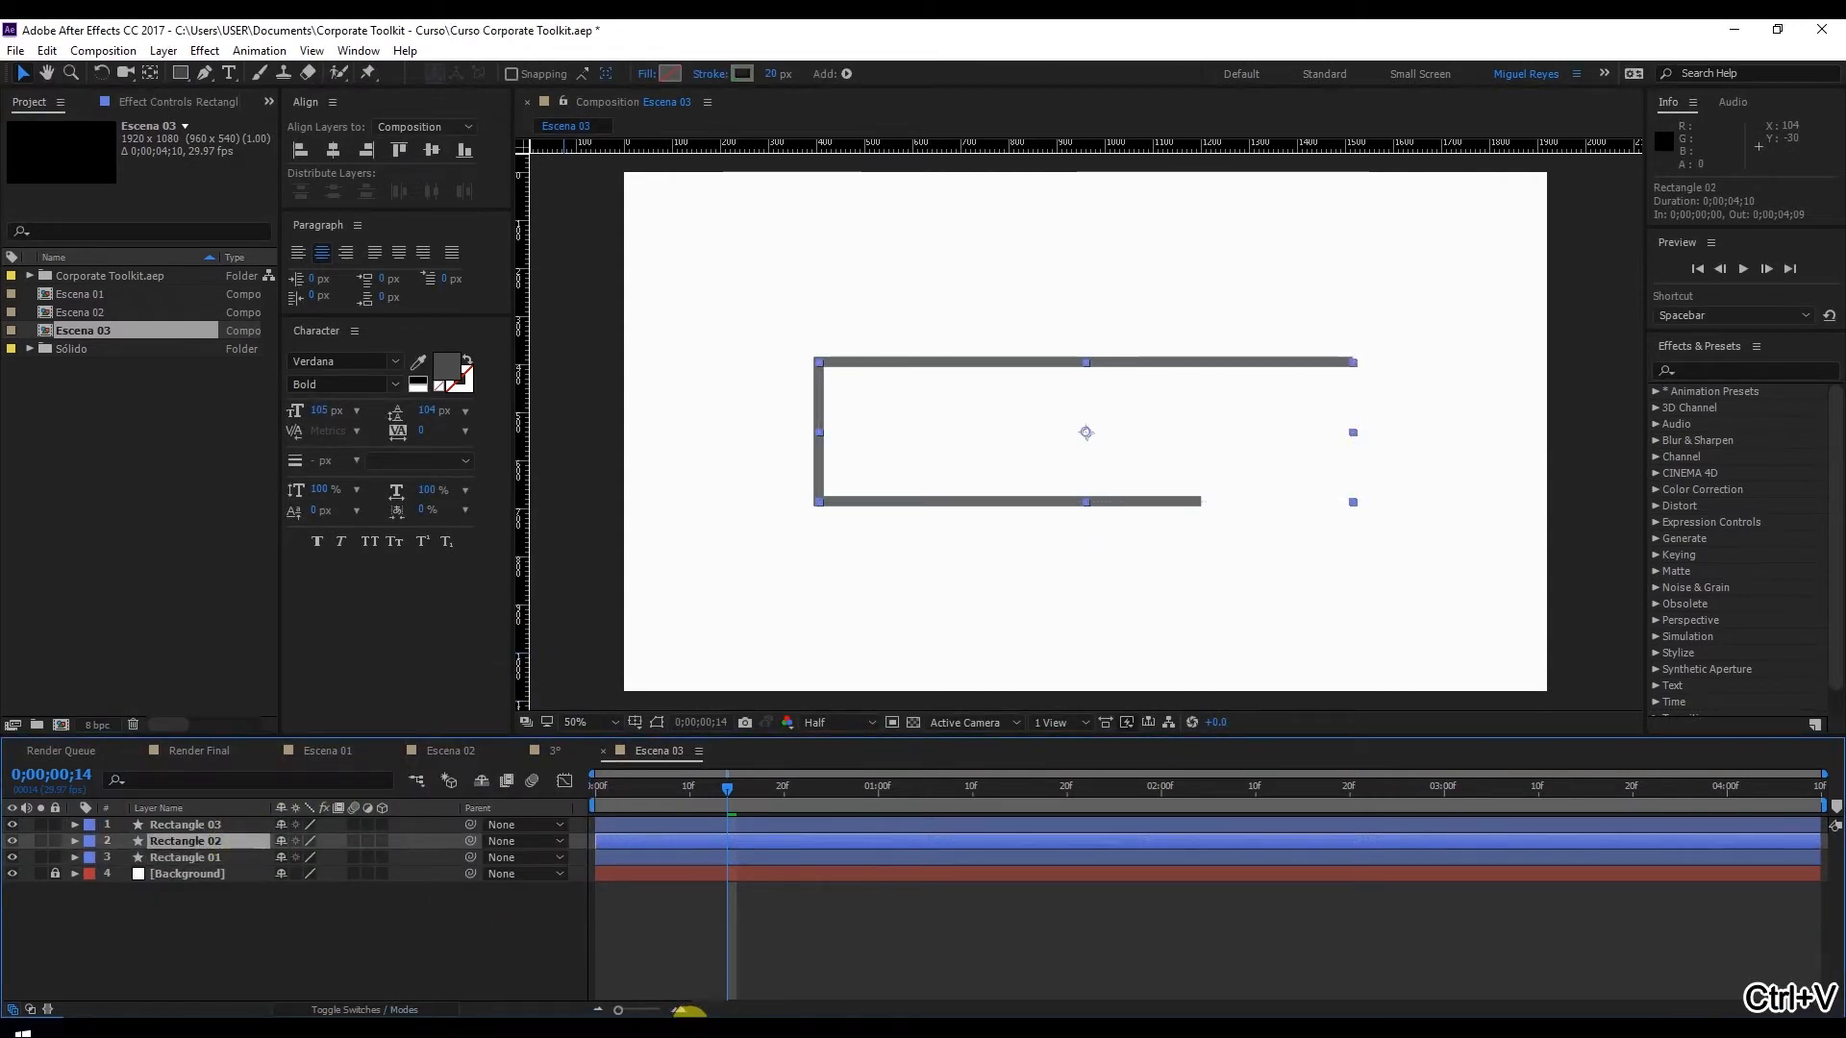
left_click(688, 1011)
left_click_drag(355, 204, 299, 204)
key("ctrl+c")
left_click(259, 826)
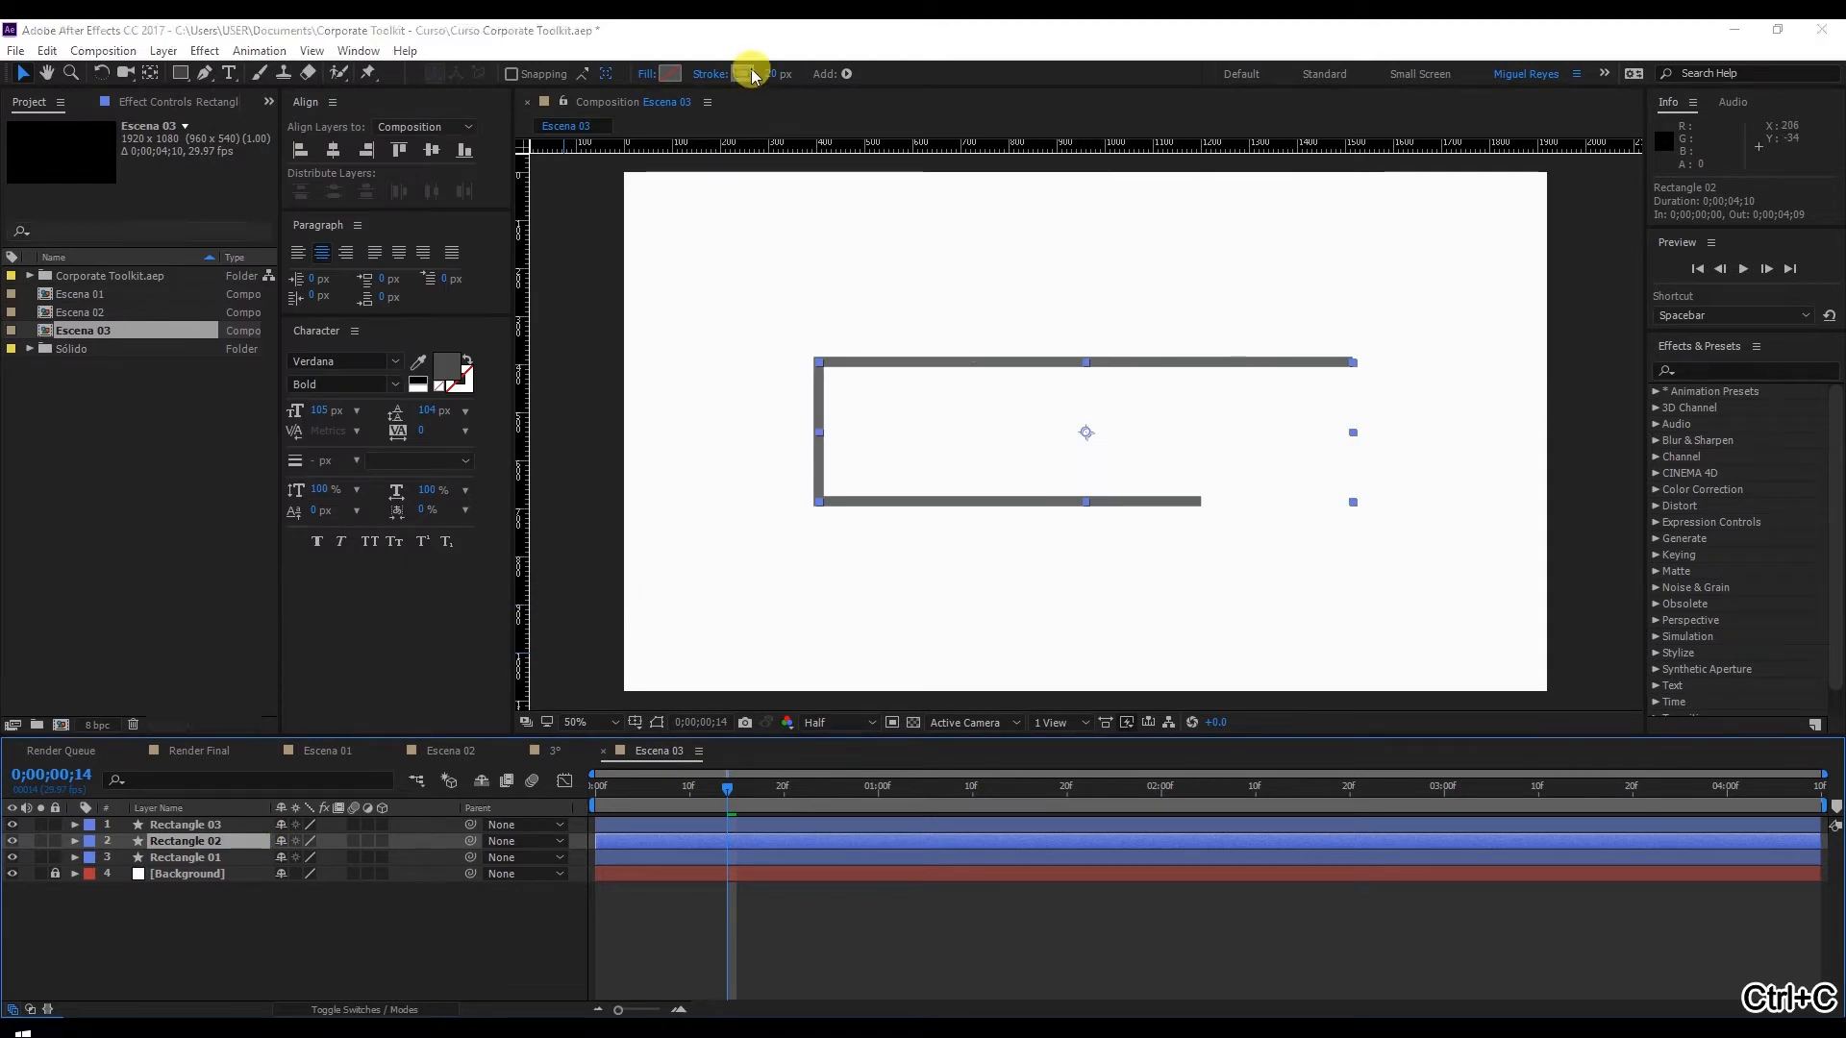
left_click(750, 75)
key("ctrl+v")
left_click(535, 686)
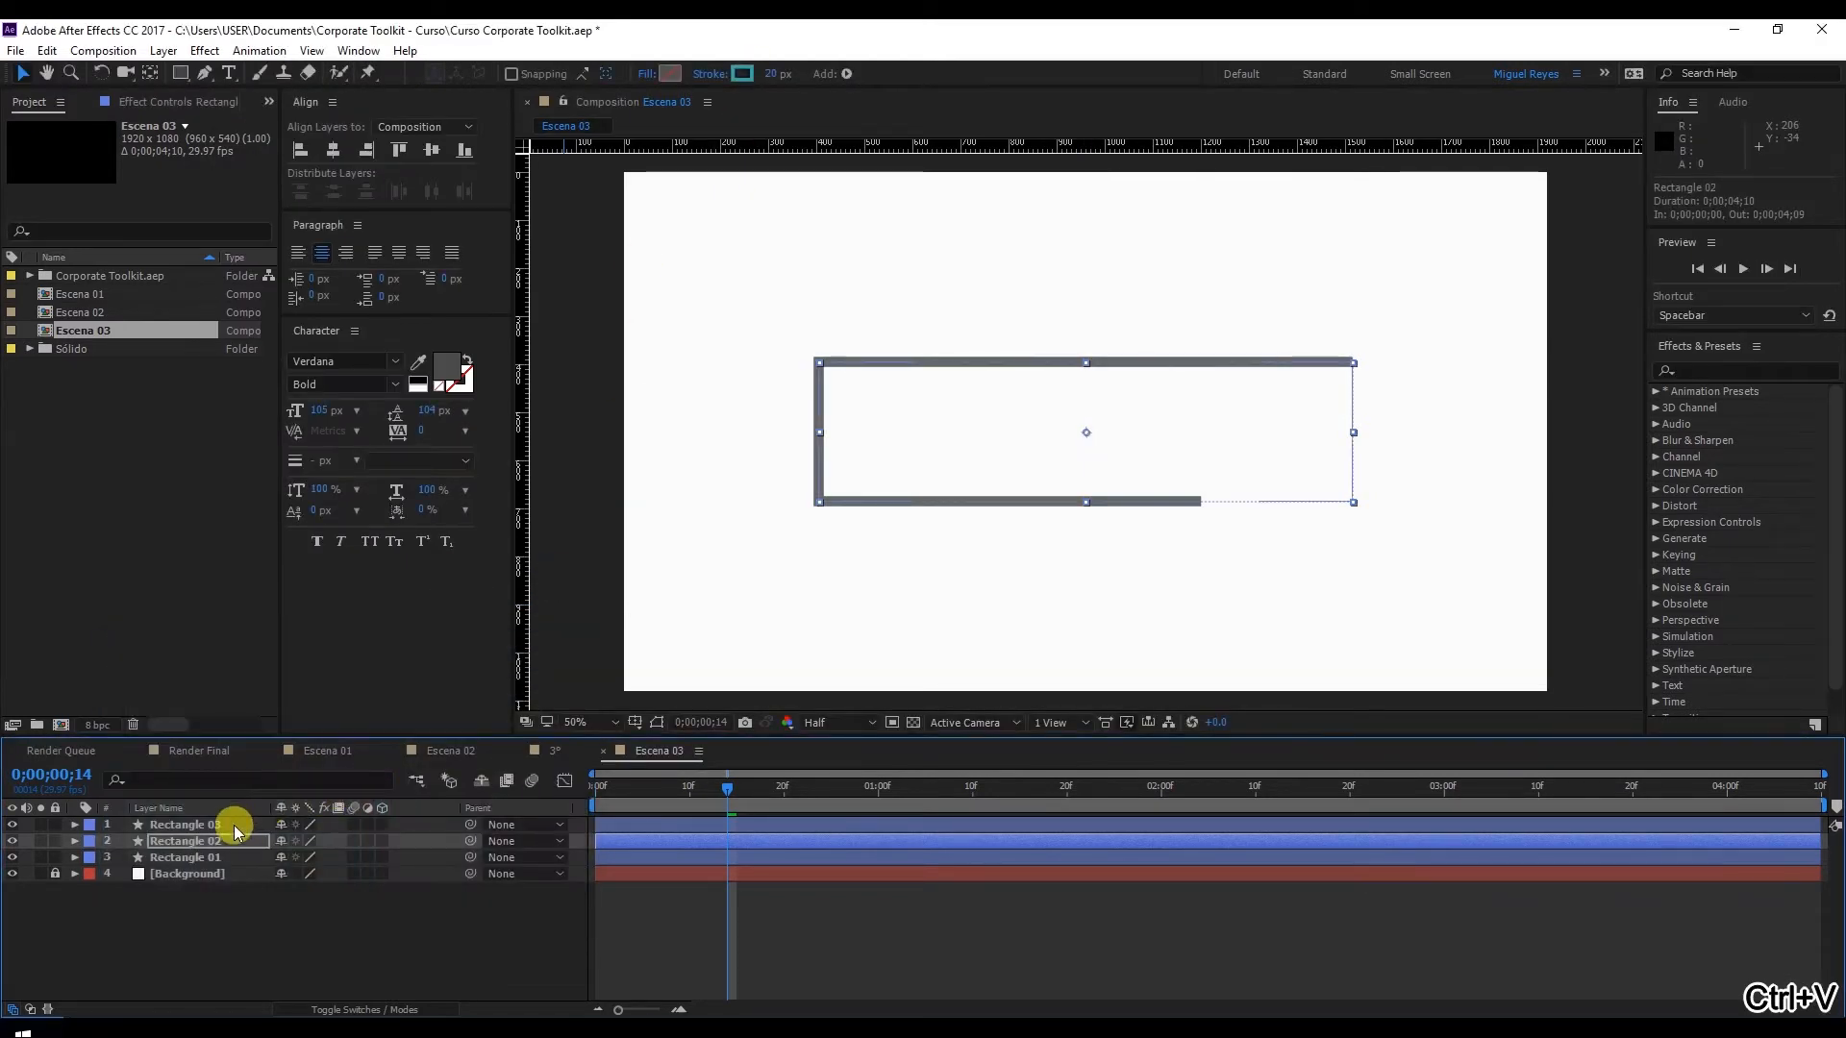
For Rectangle 03, select Square 03's color code 4A4A4A in the Notepad list and close Notepad without saving
left_click(237, 827)
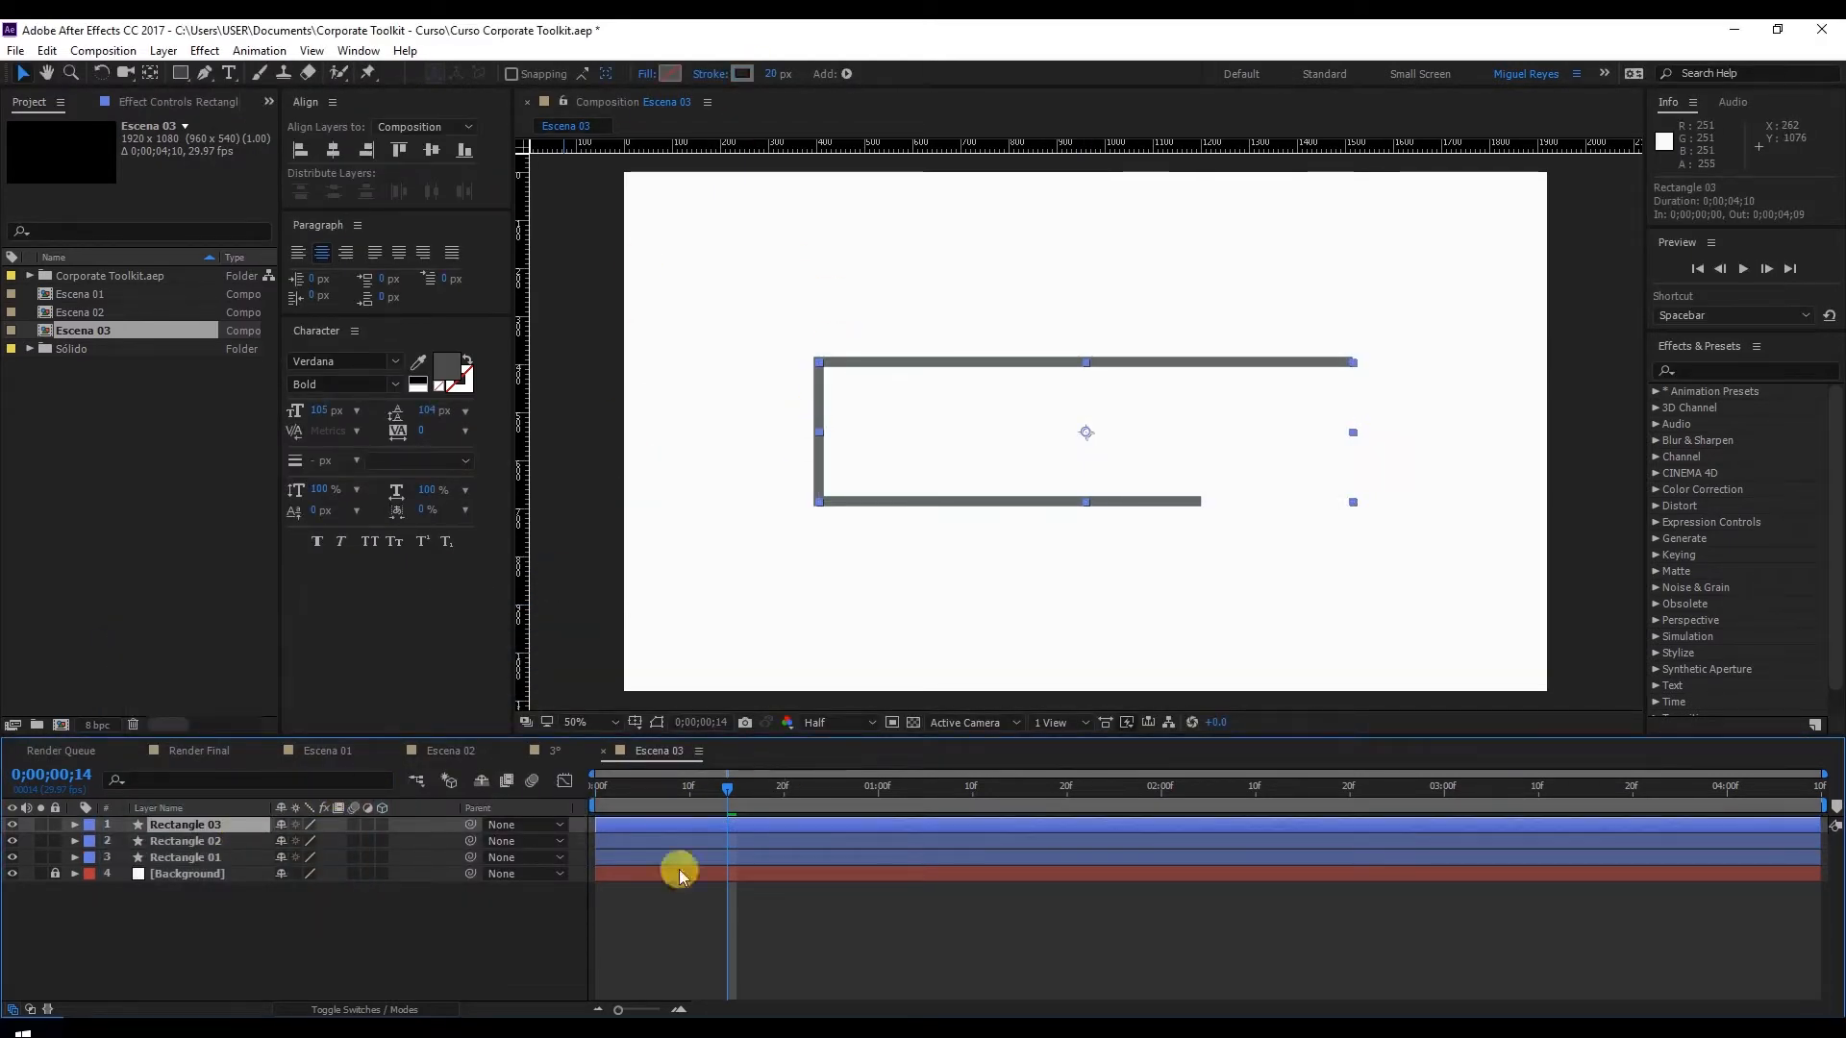
left_click(680, 1012)
left_click_drag(364, 222, 320, 225)
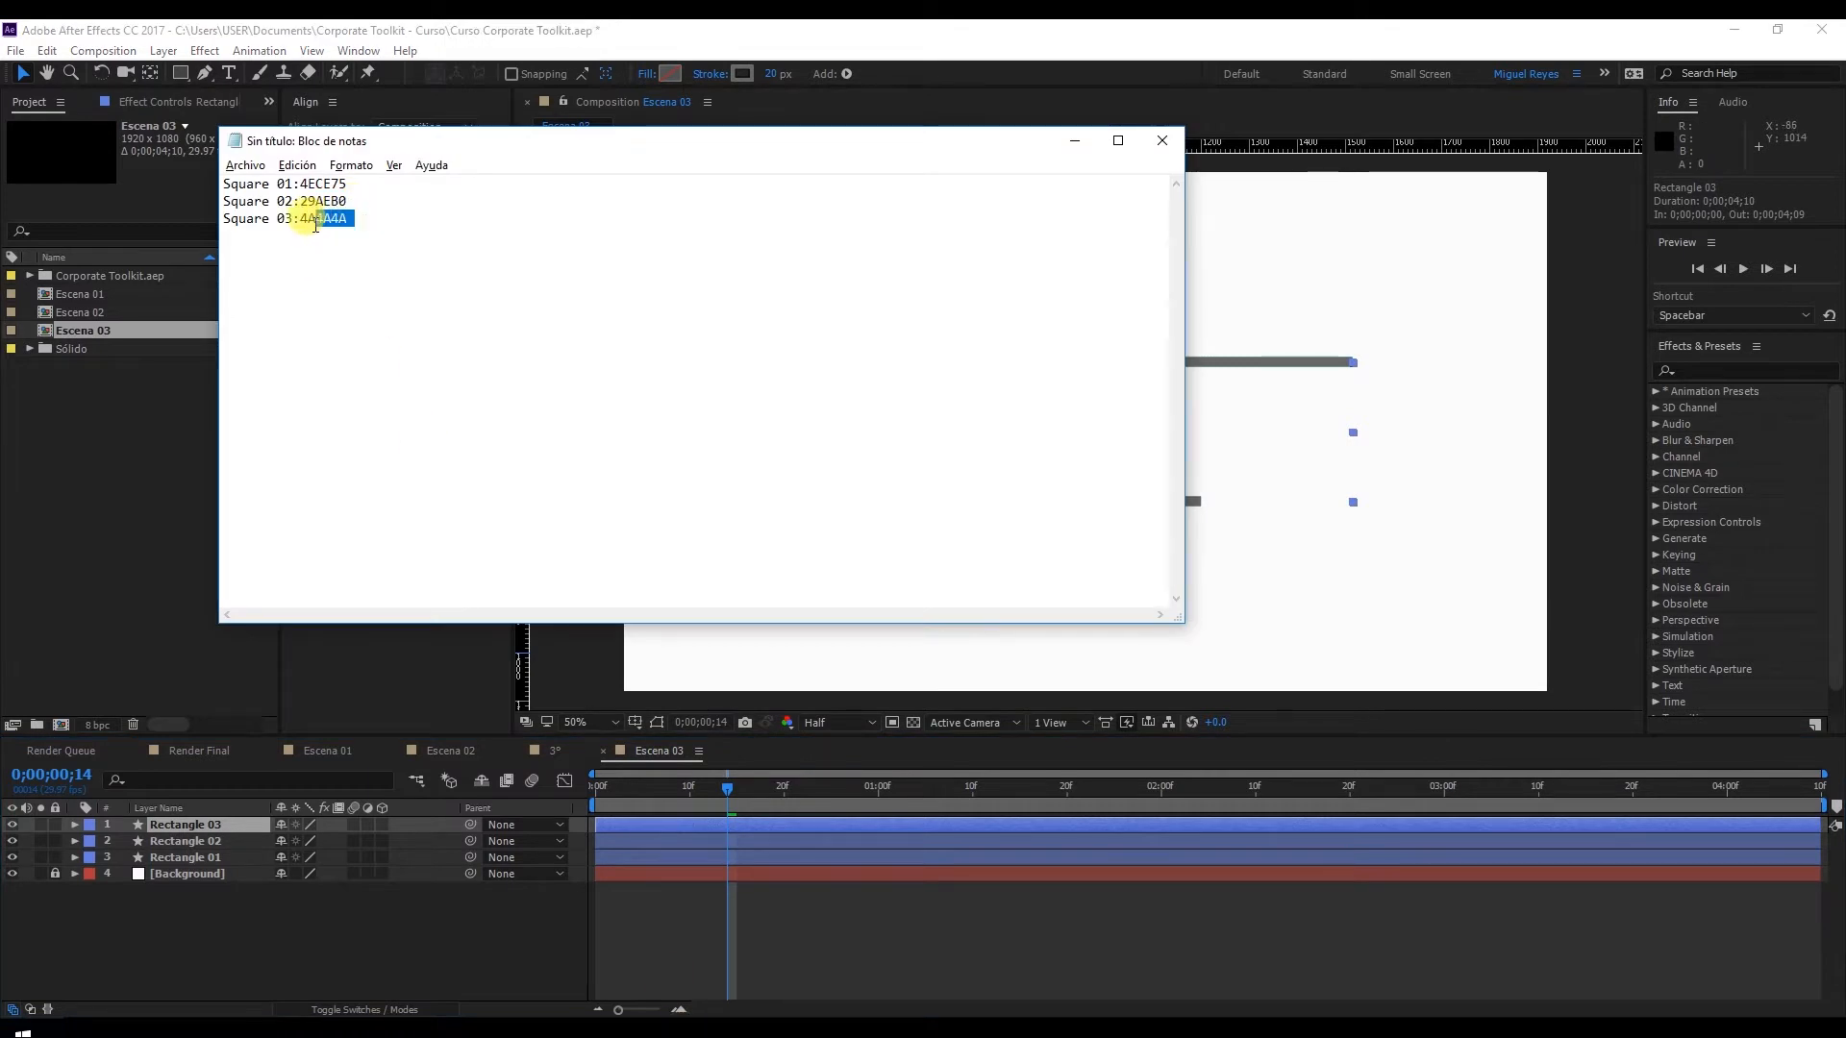
left_click(1164, 142)
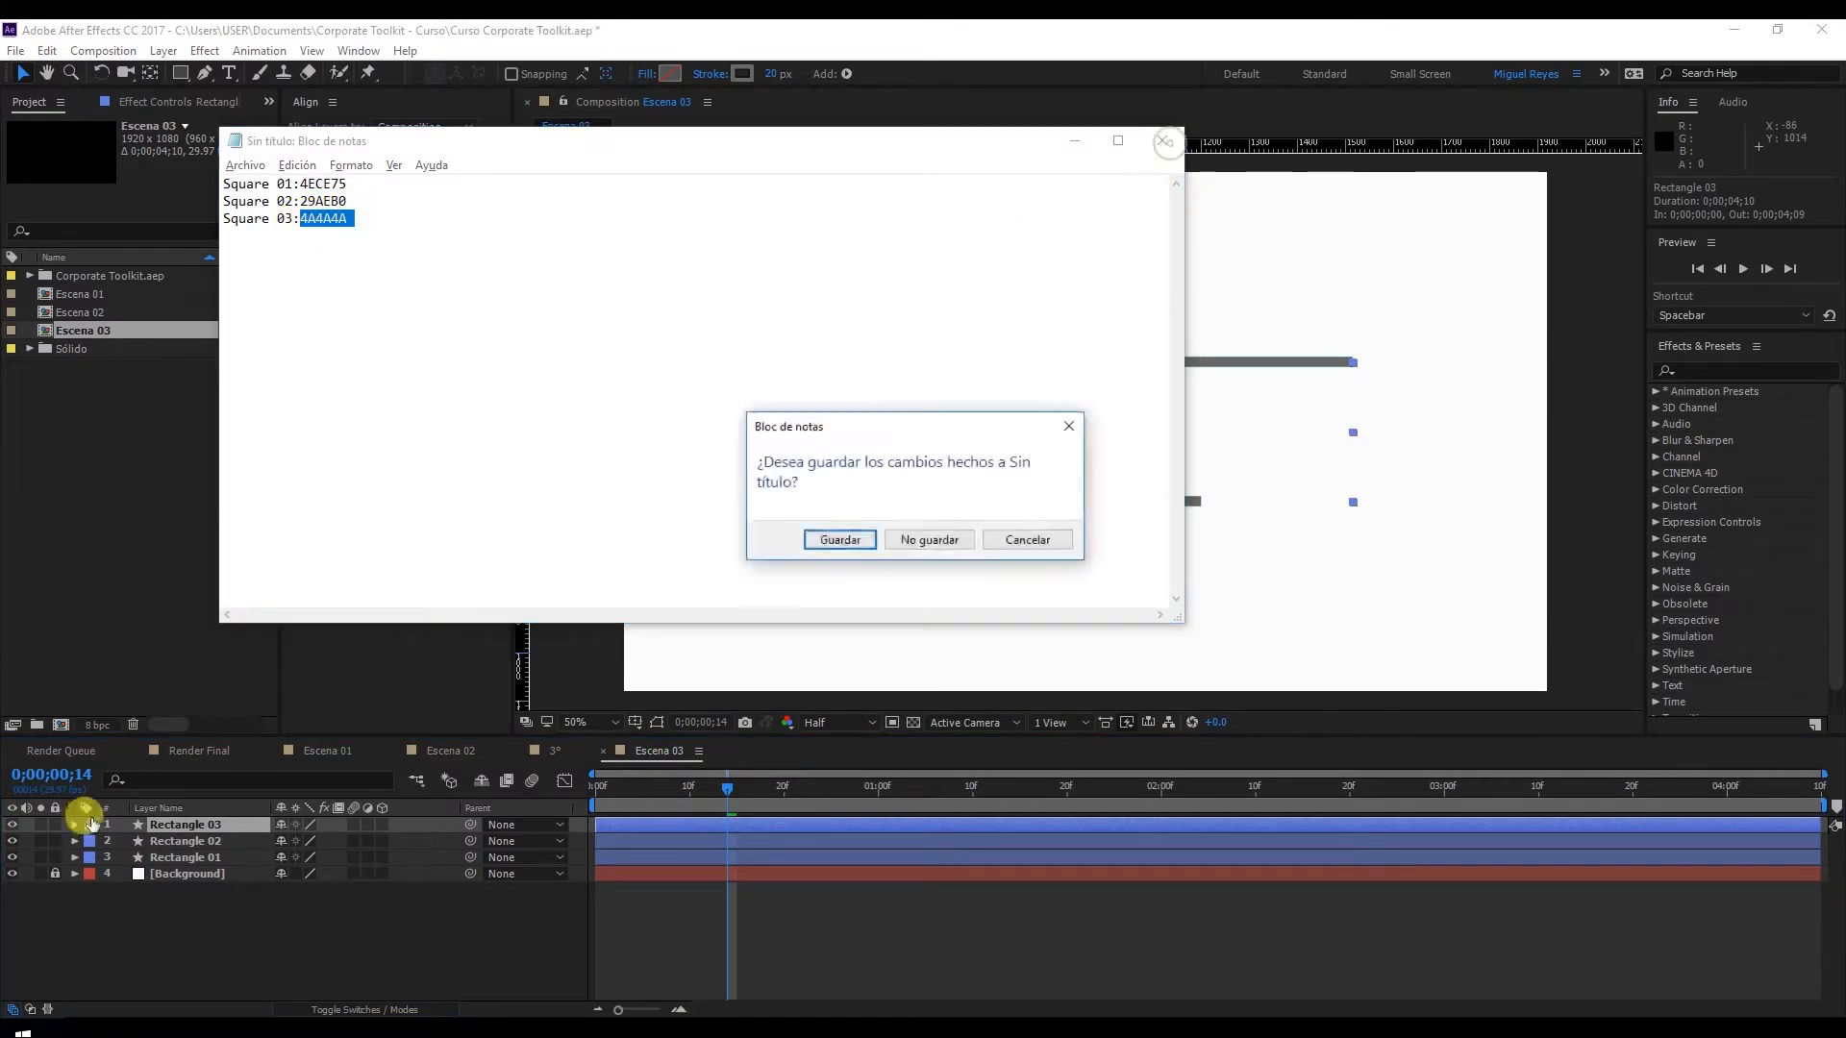
left_click(927, 540)
left_click(853, 911)
Scrub the timeline to 0;00;00;09 and reveal the Start keyframes of Rectangle 01, 02 and 03
left_click(621, 794)
left_click_drag(621, 794, 681, 837)
left_click(231, 825)
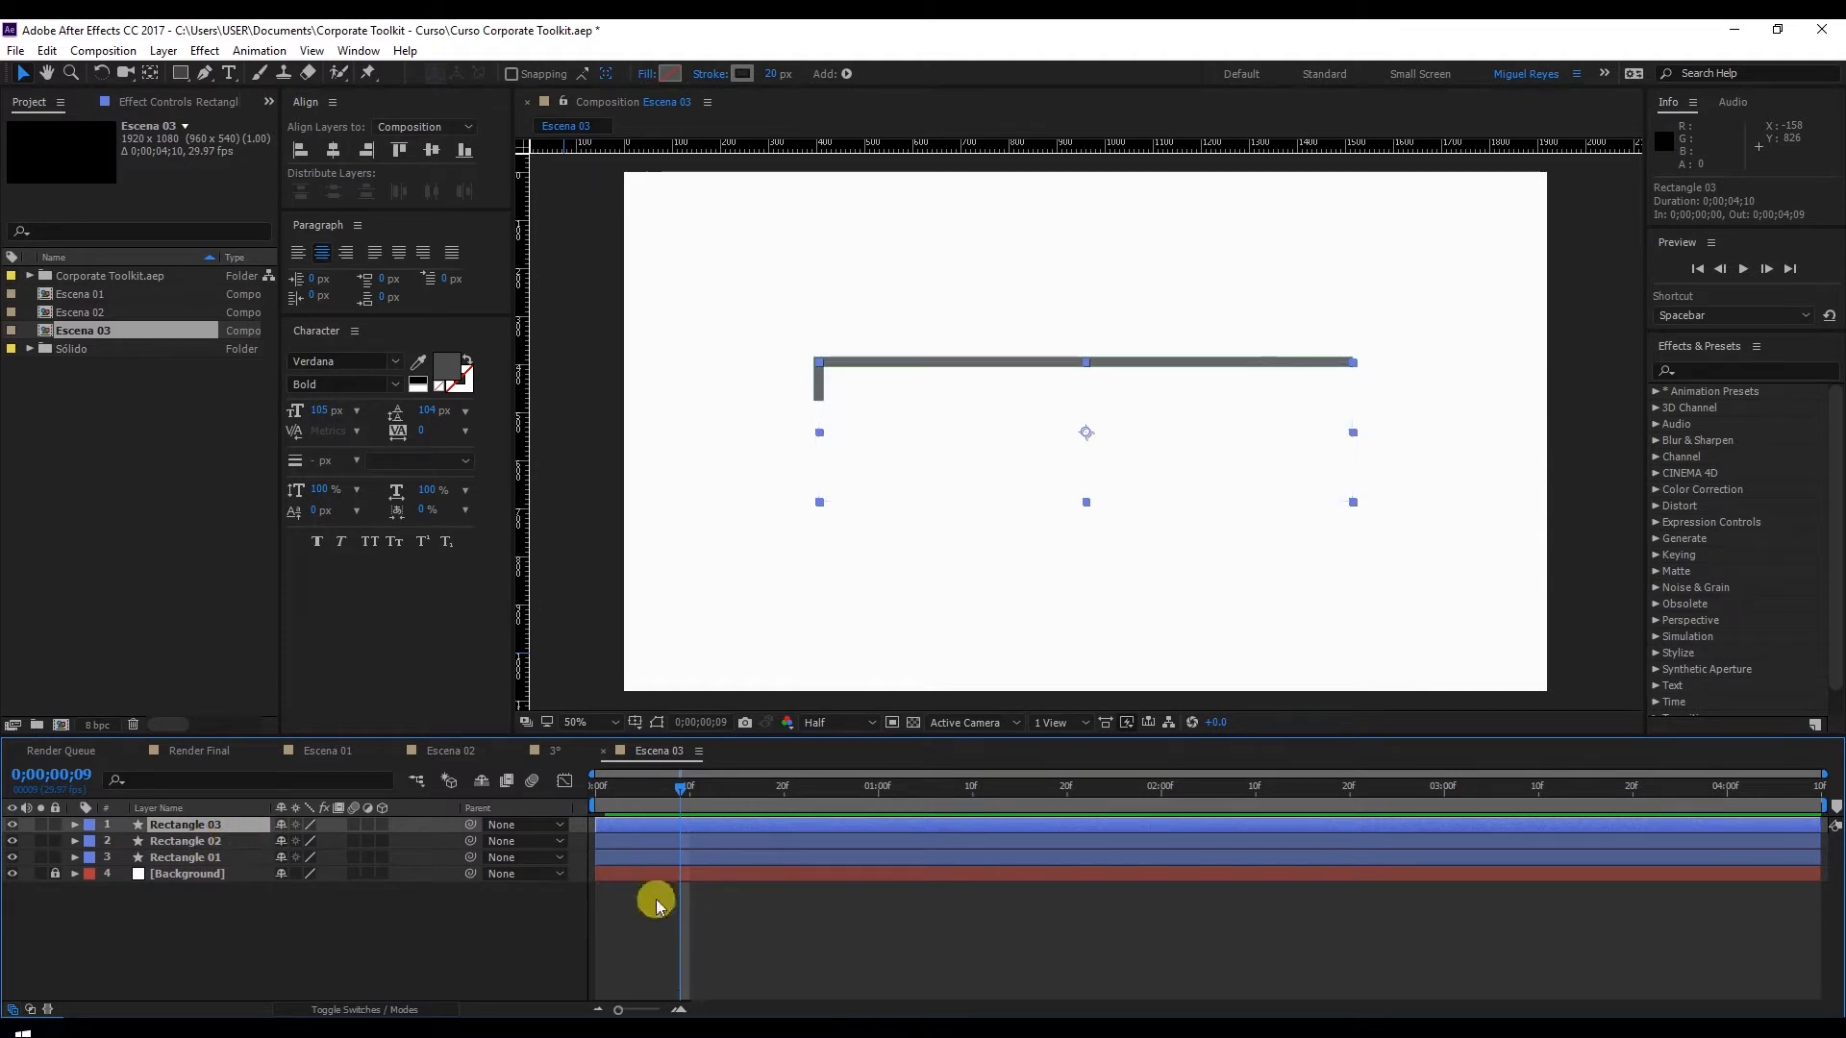
left_click(642, 859, "shift")
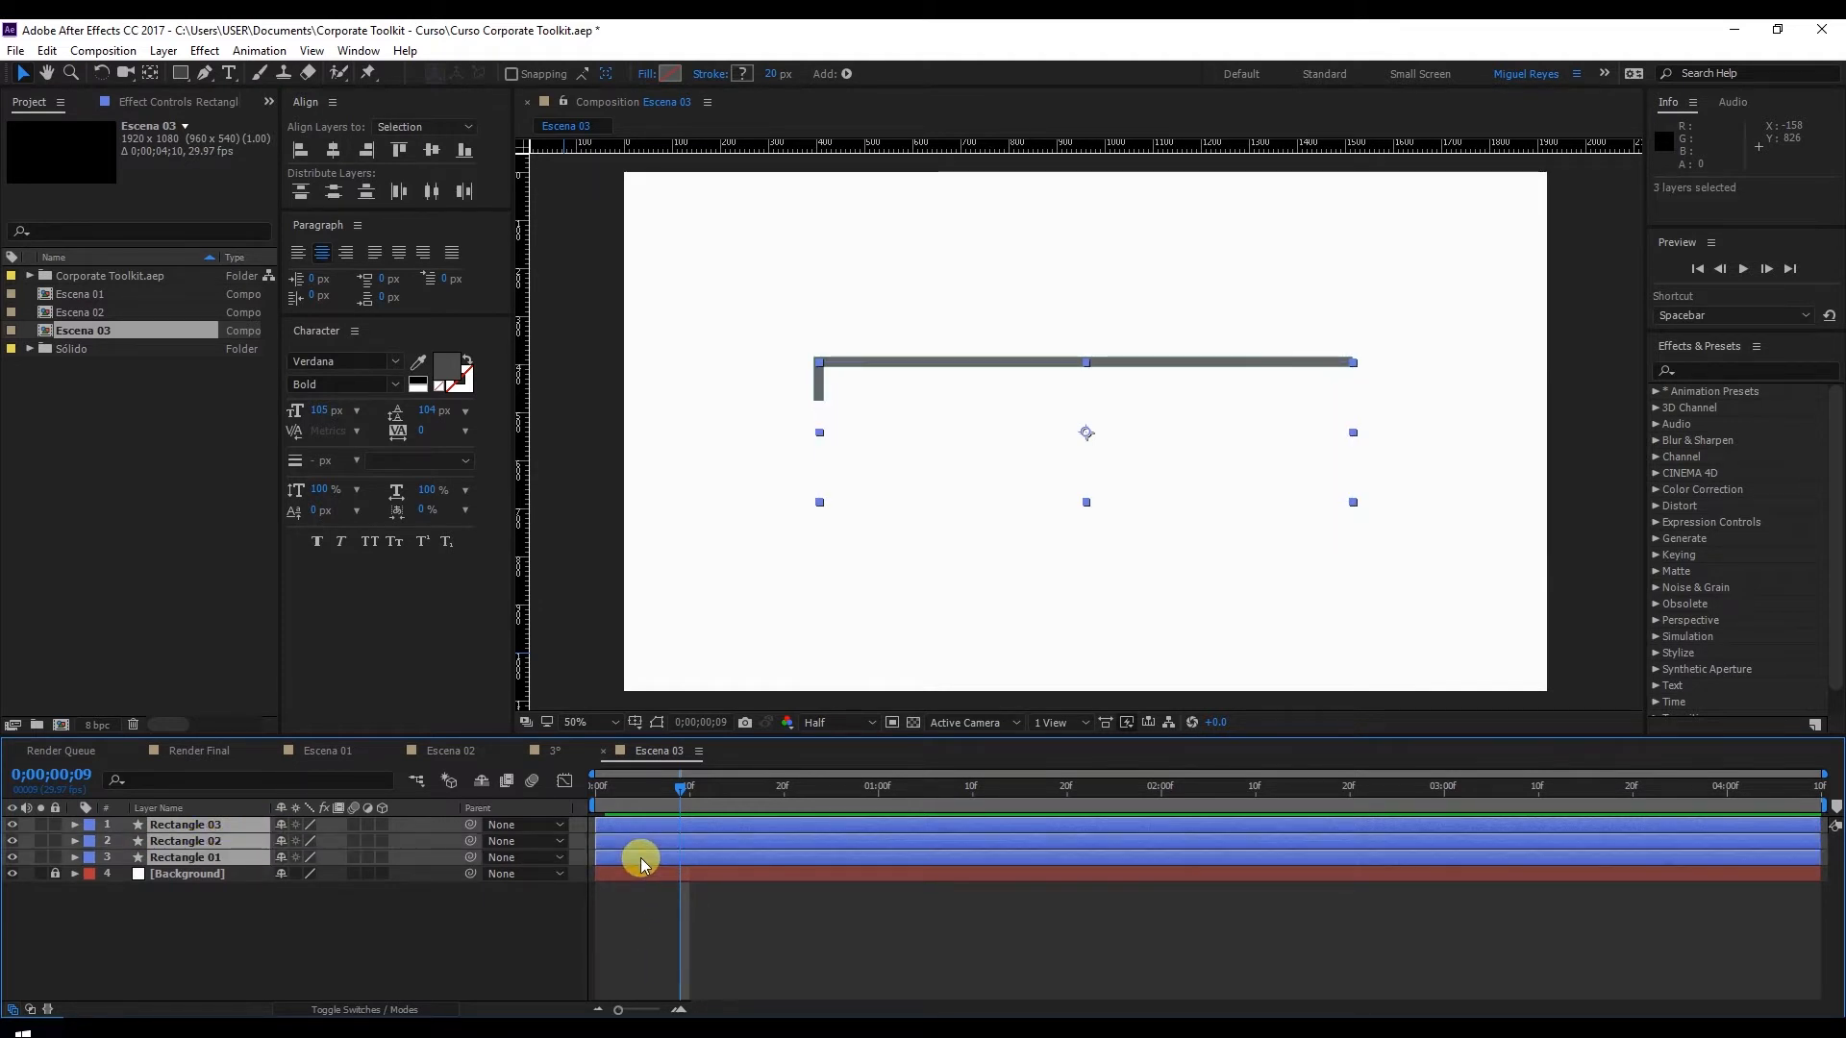
key("u")
left_click(650, 938)
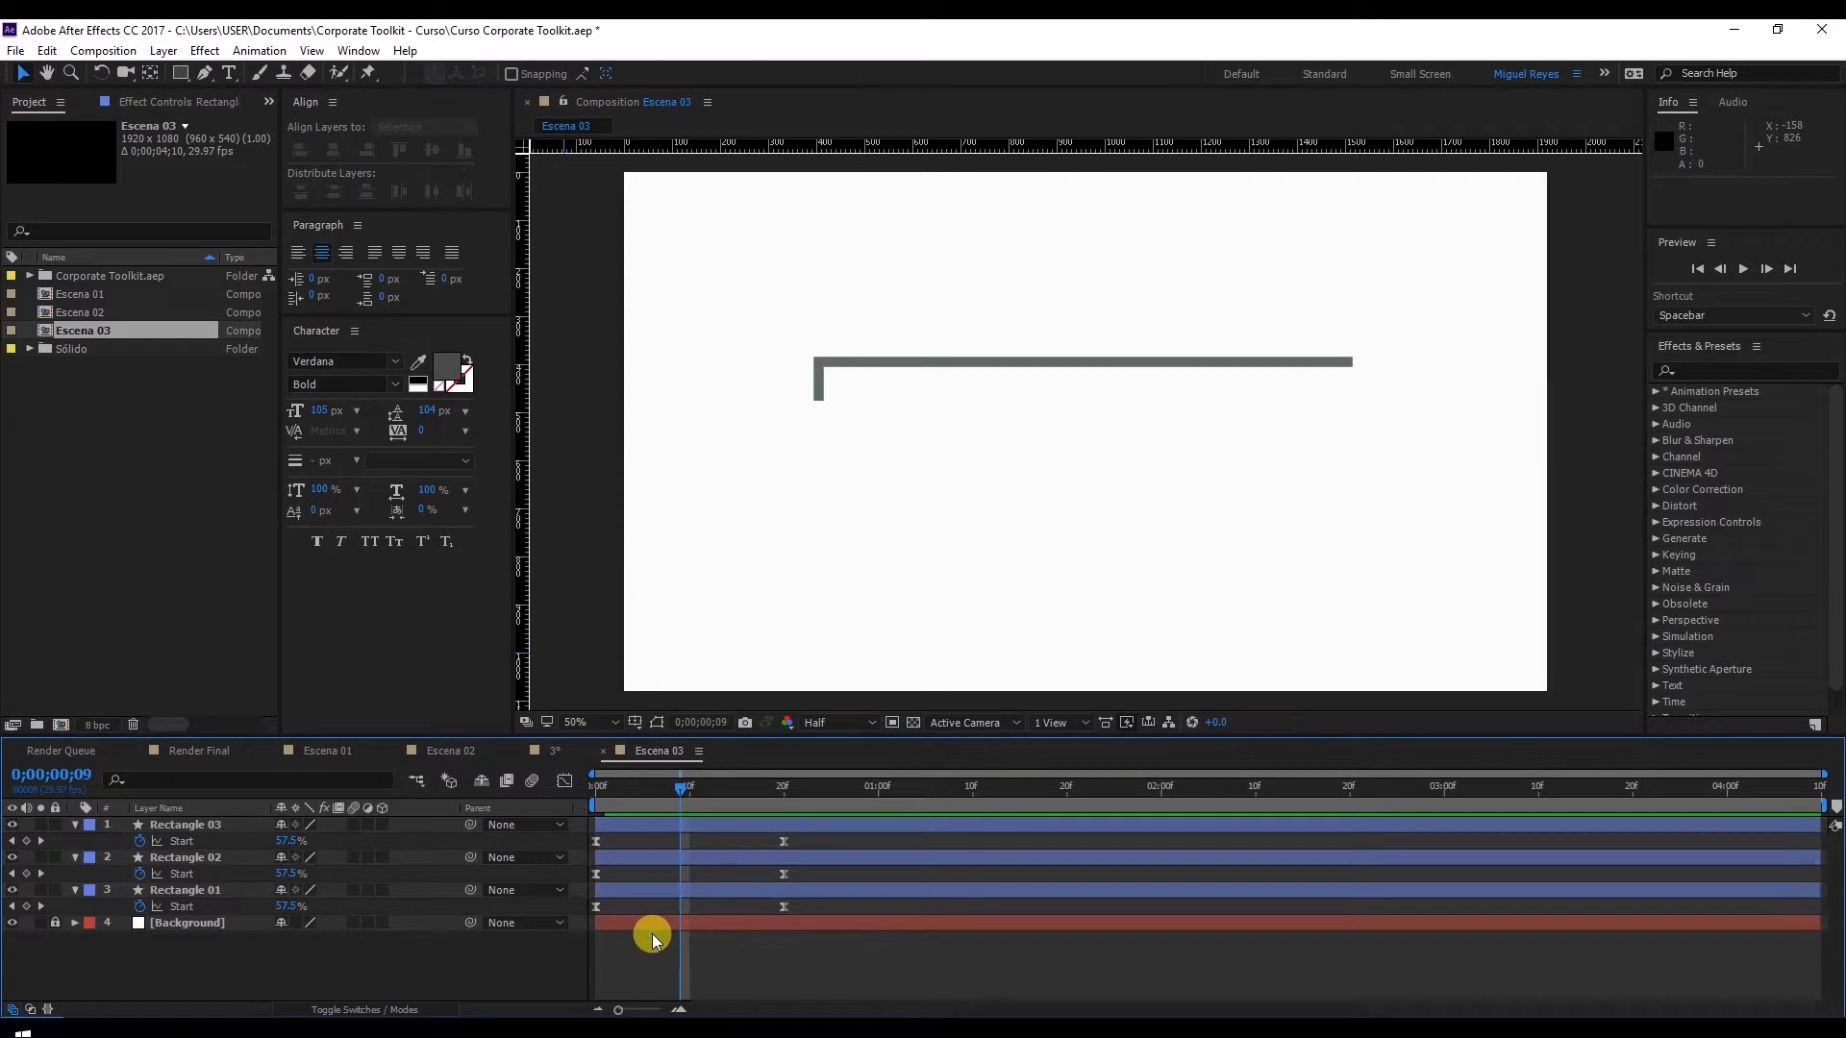
Stagger the rectangle layers so Rectangle 02 starts at 0;00;00;03 and Rectangle 03 at 0;00;00;06
left_click(615, 858)
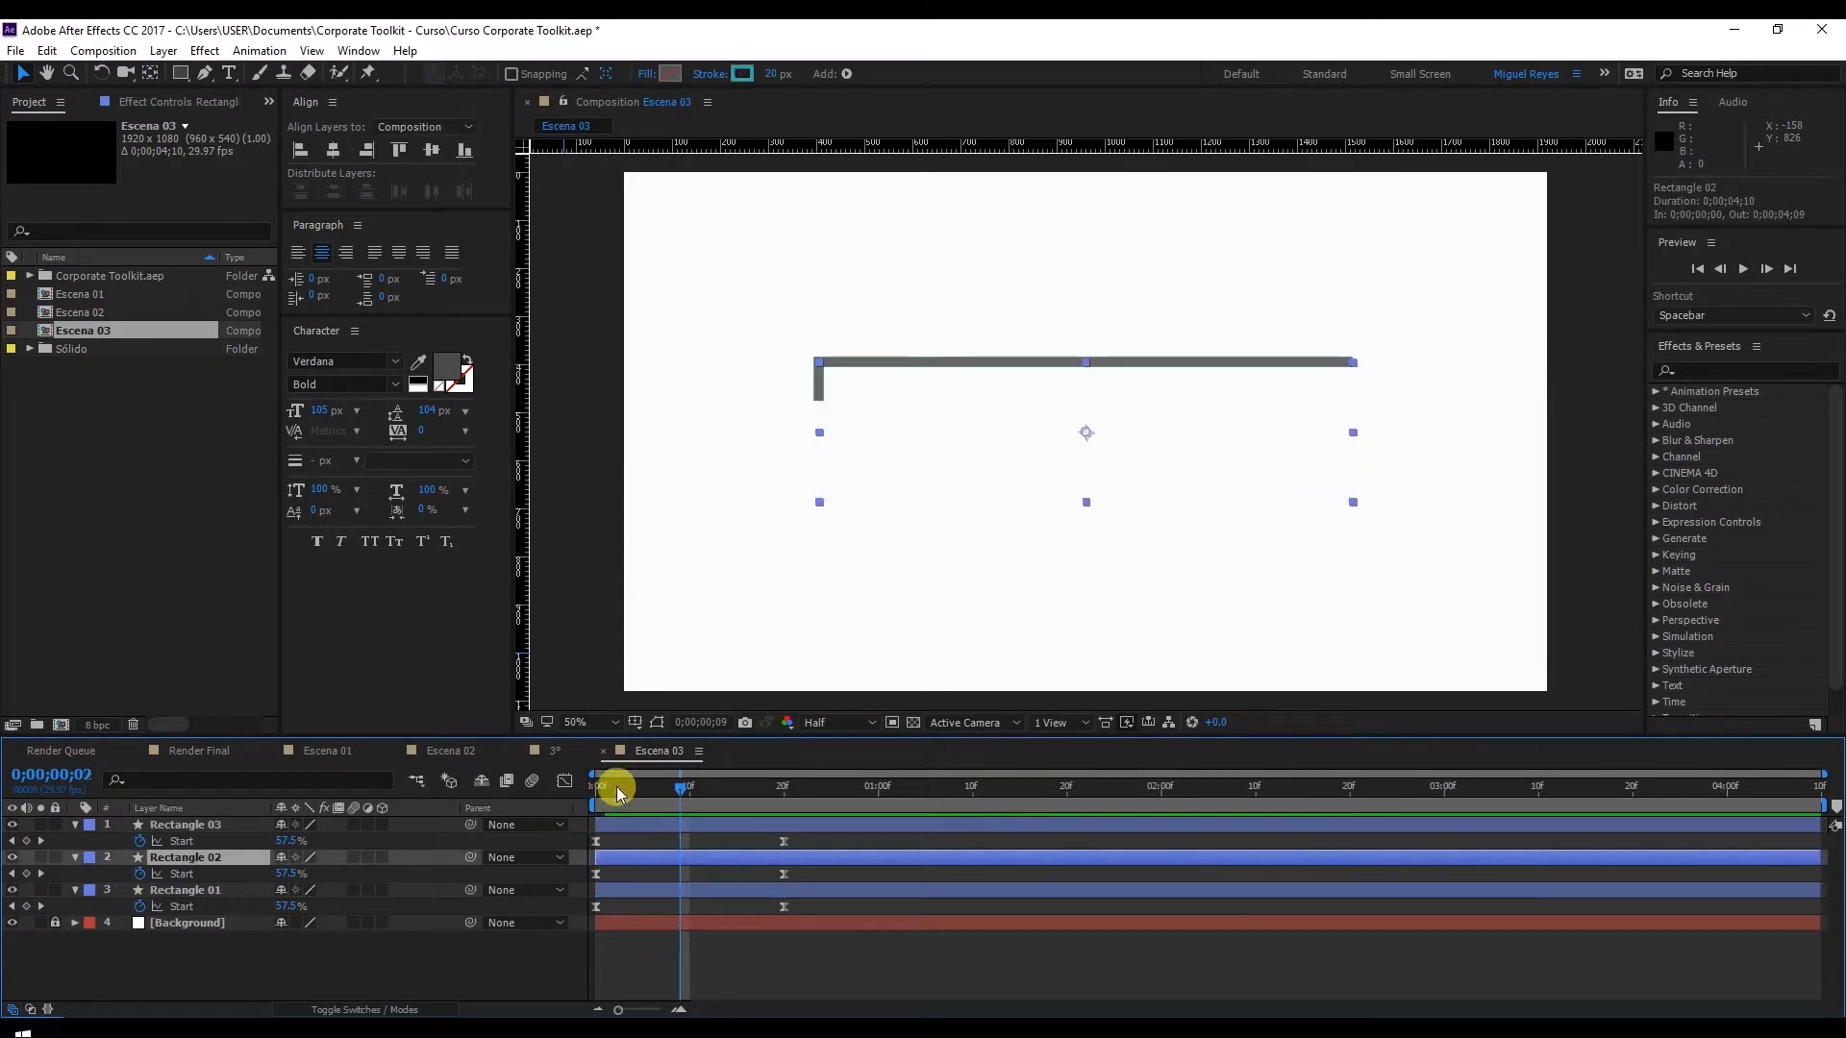
left_click_drag(614, 786, 623, 790)
left_click(610, 877)
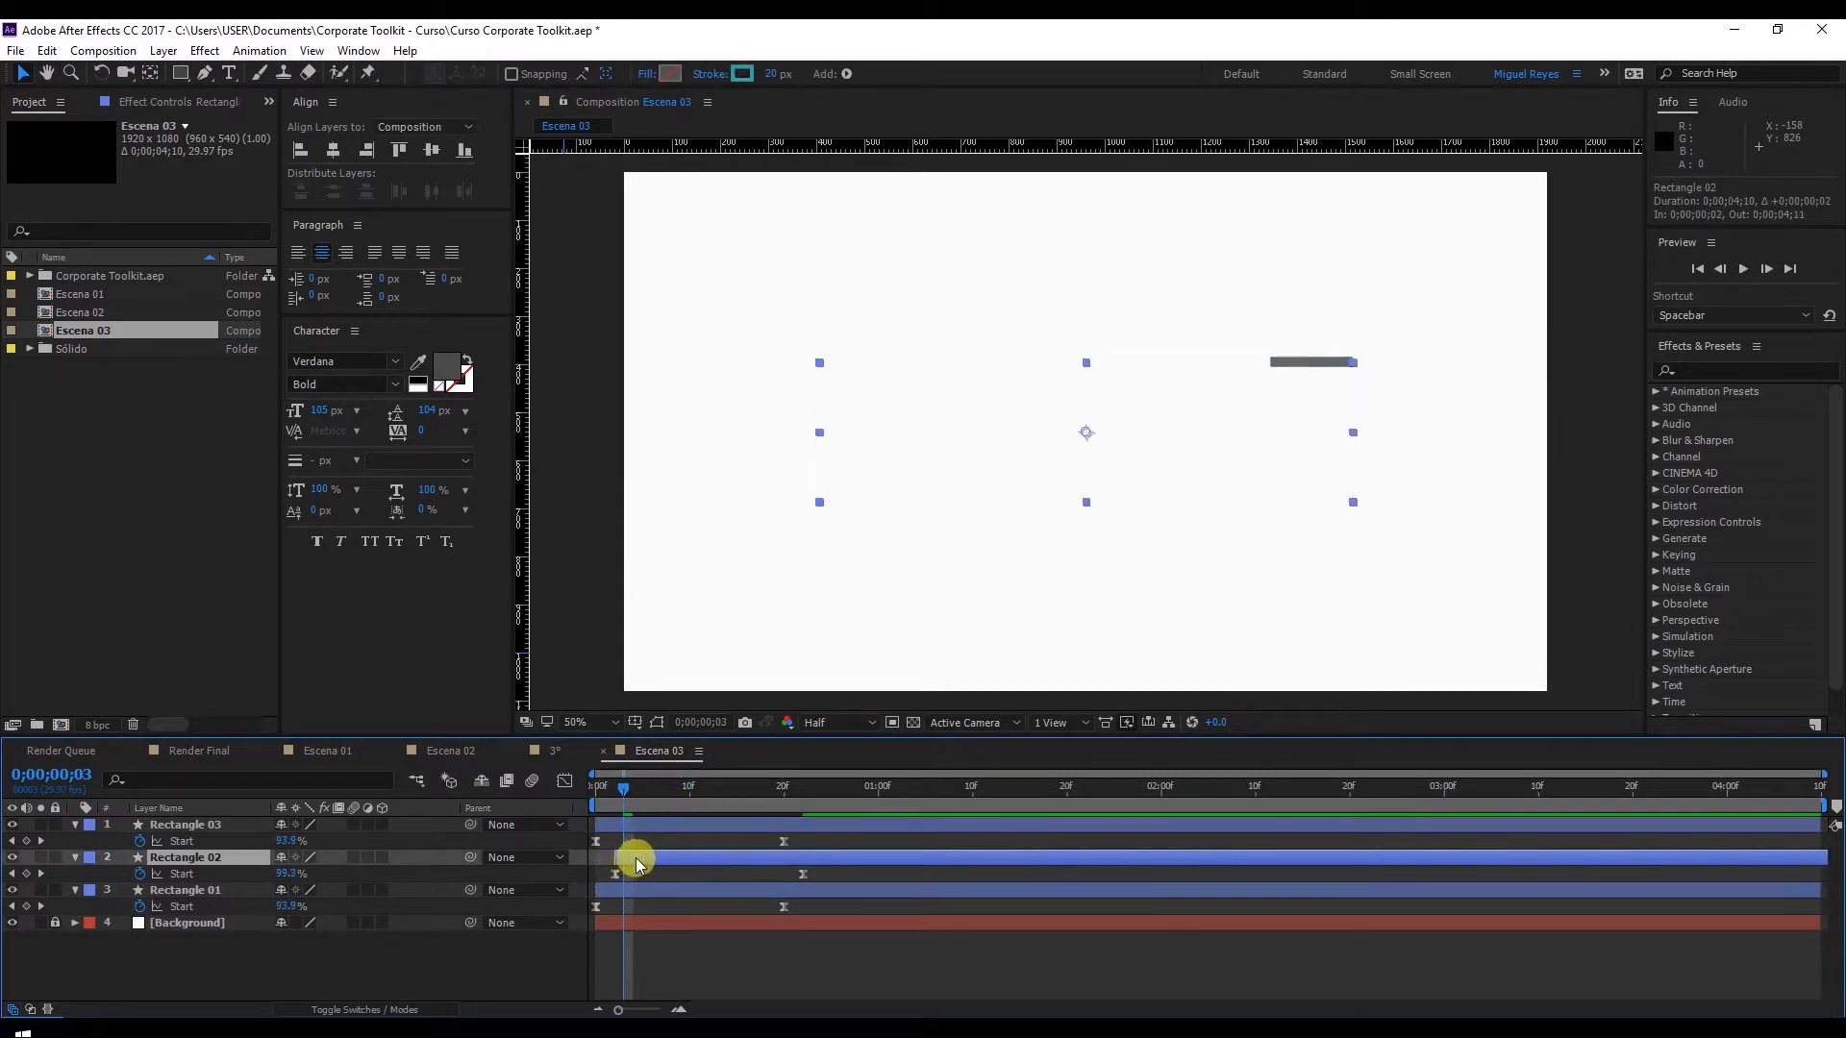
left_click(632, 820)
left_click_drag(625, 800, 690, 828)
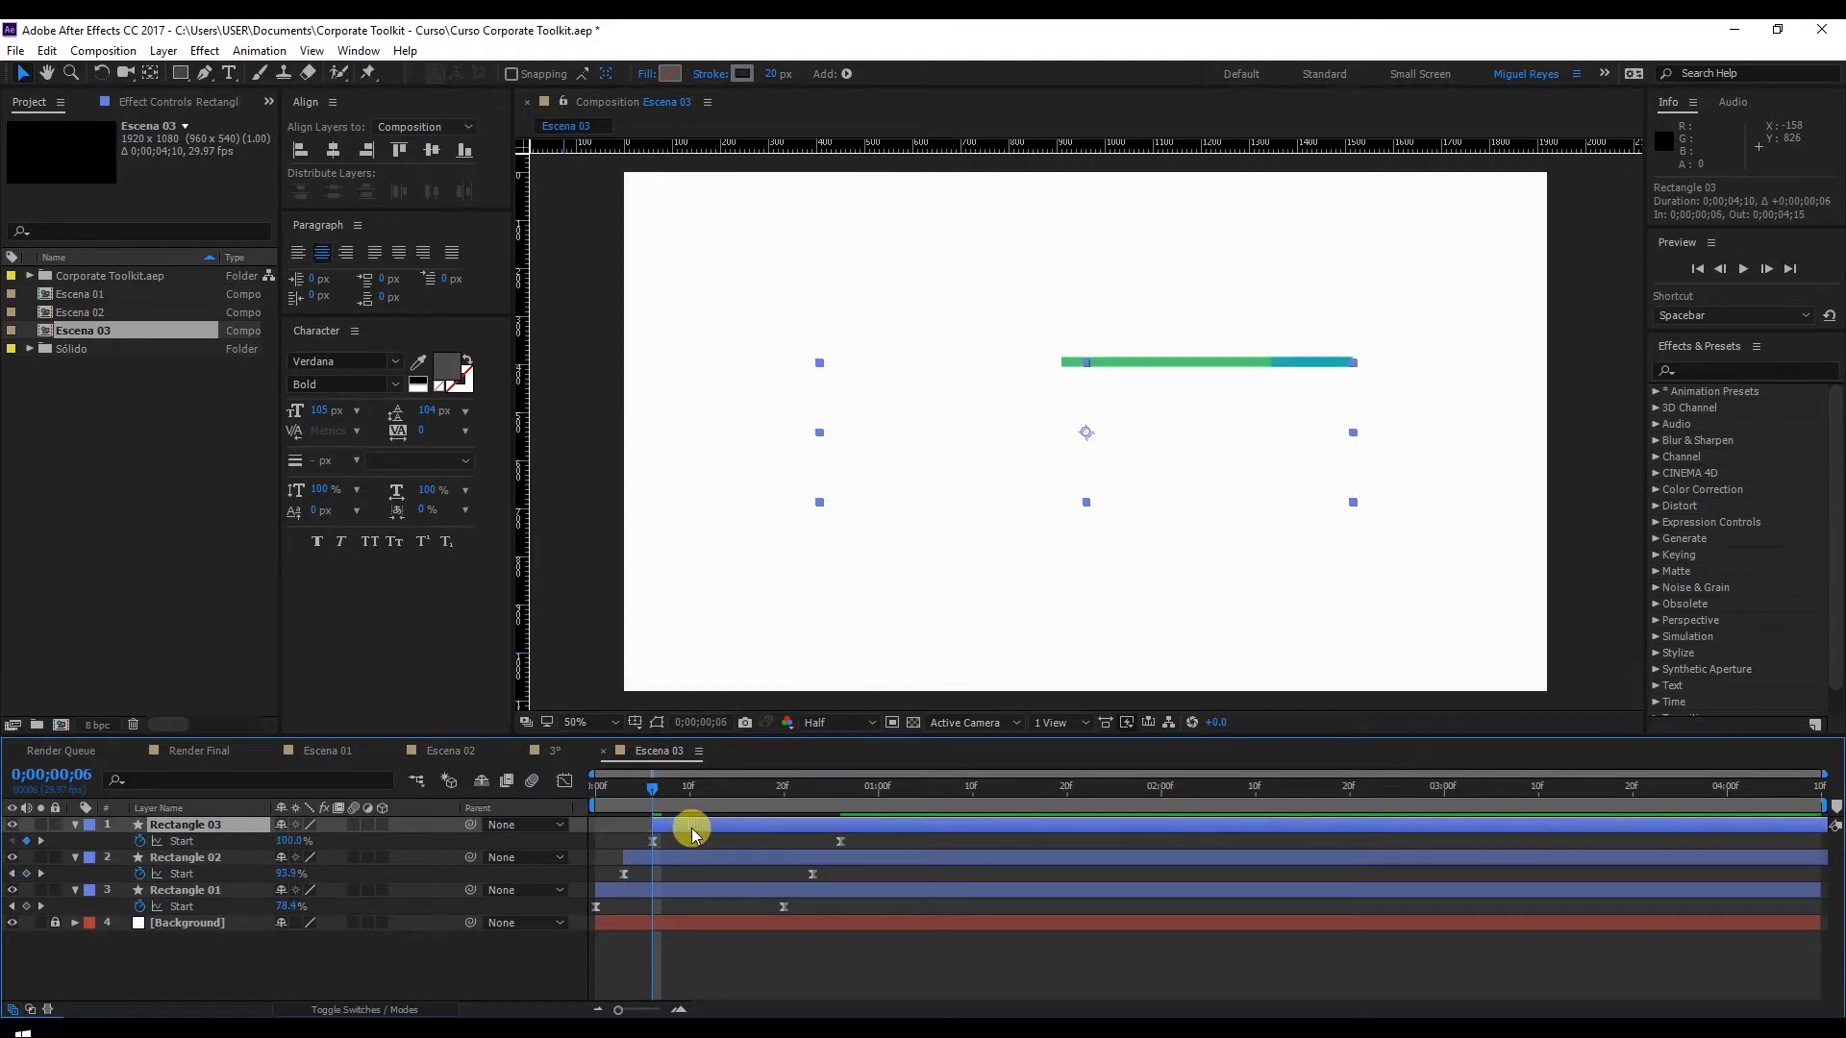
left_click(712, 972)
Preview the staggered line animation from the first frame and scrub to 0;00;00;27
left_click(598, 786)
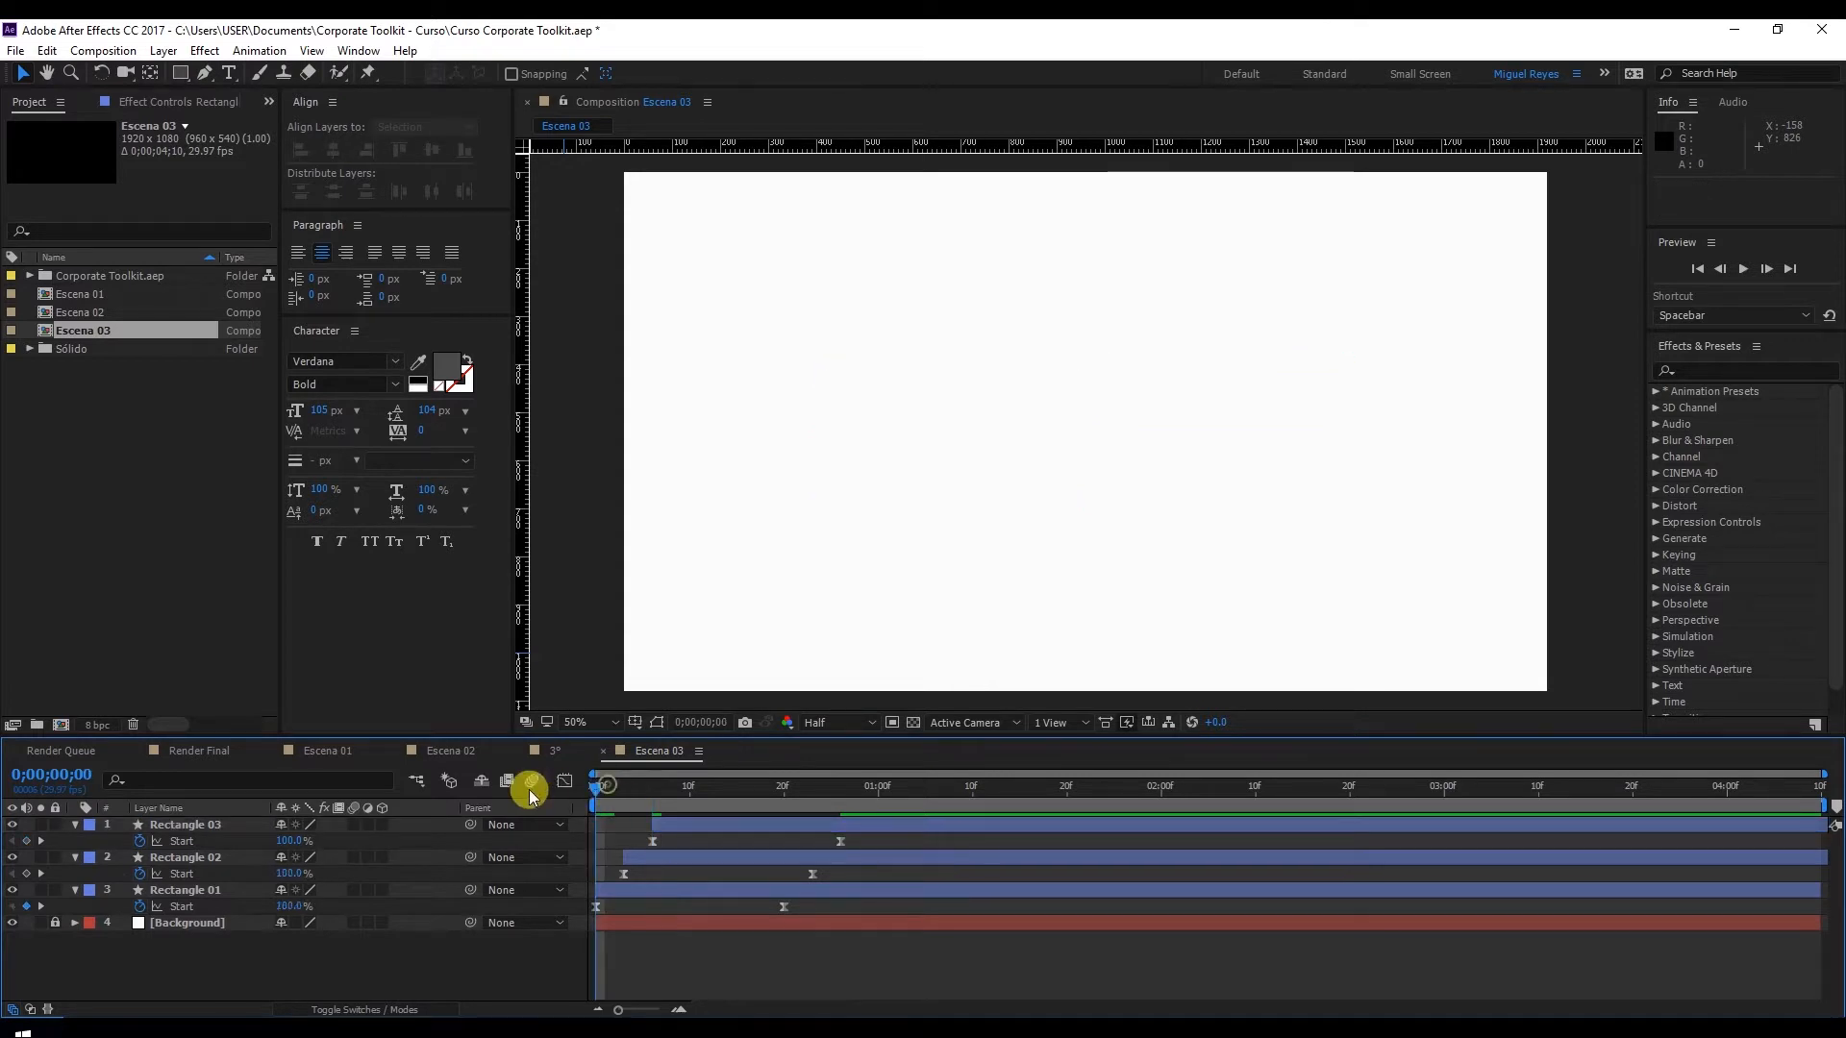
key("space")
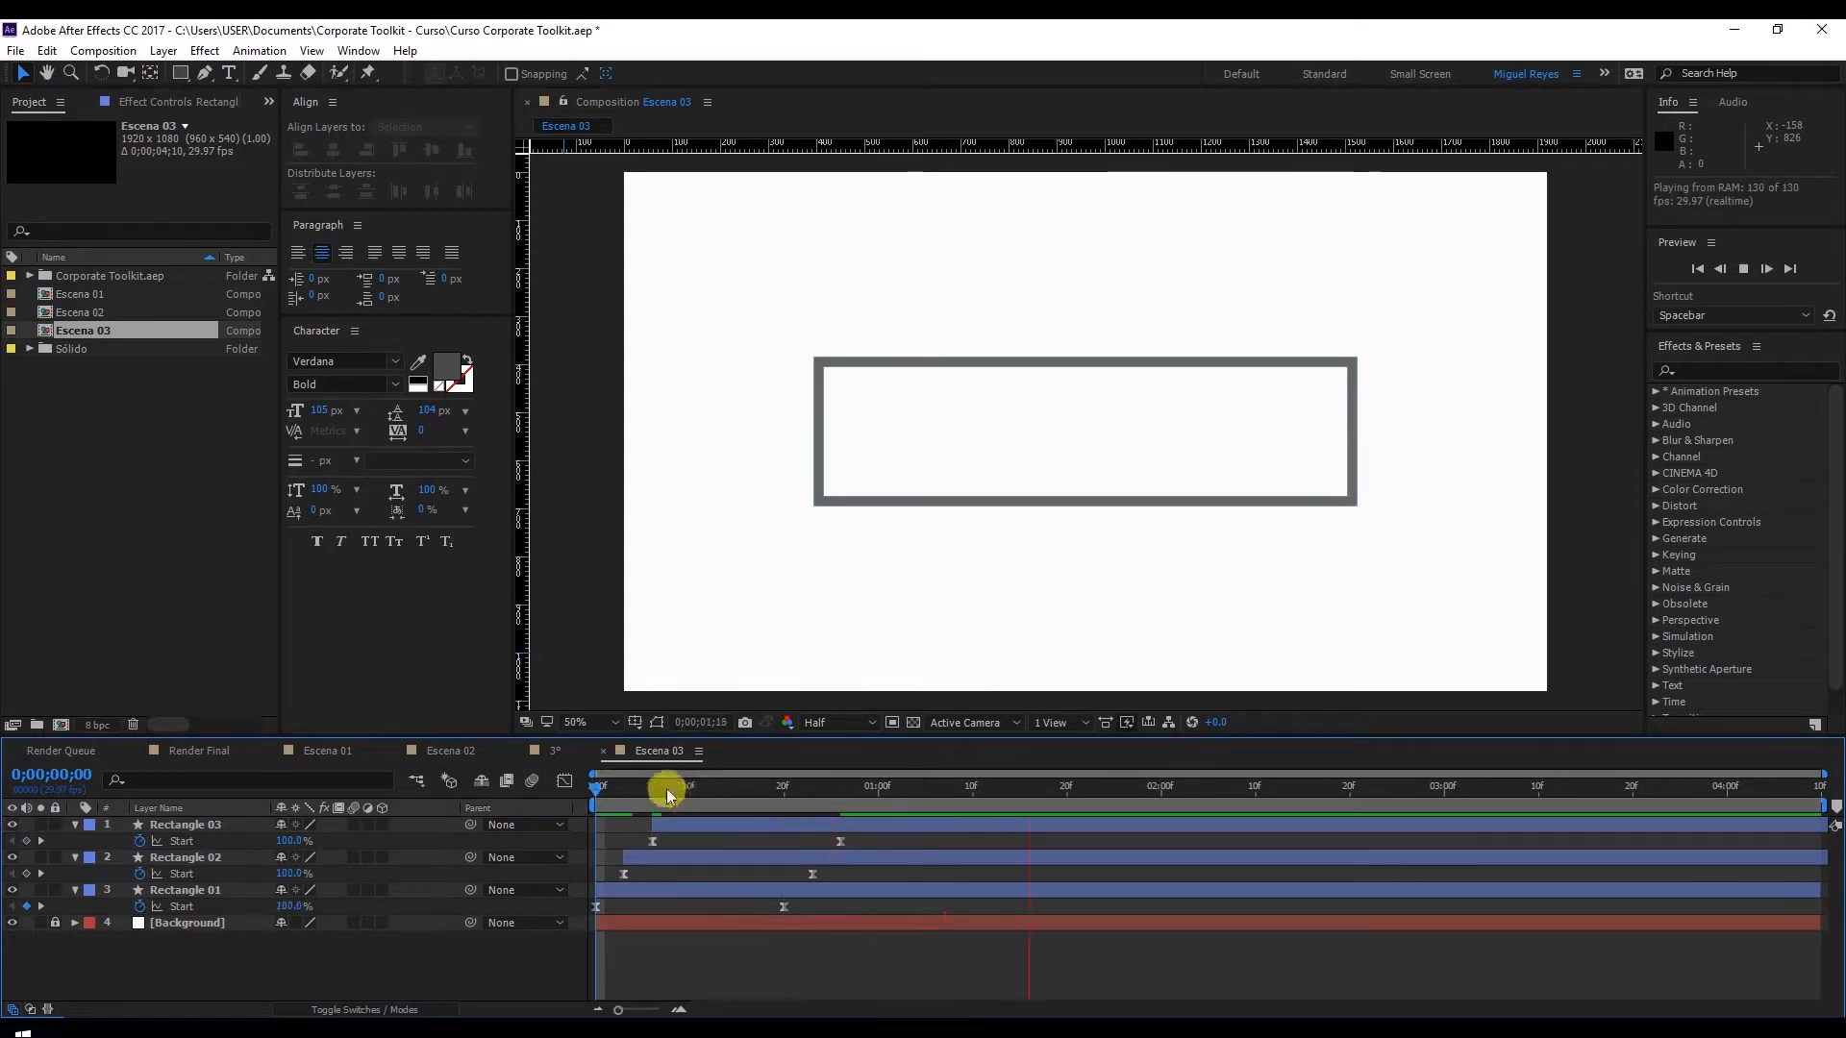
left_click(709, 794)
left_click_drag(709, 793, 851, 796)
Collapse the properties of the three rectangle layers and set their label color to Orange
left_click(75, 825)
left_click(75, 841)
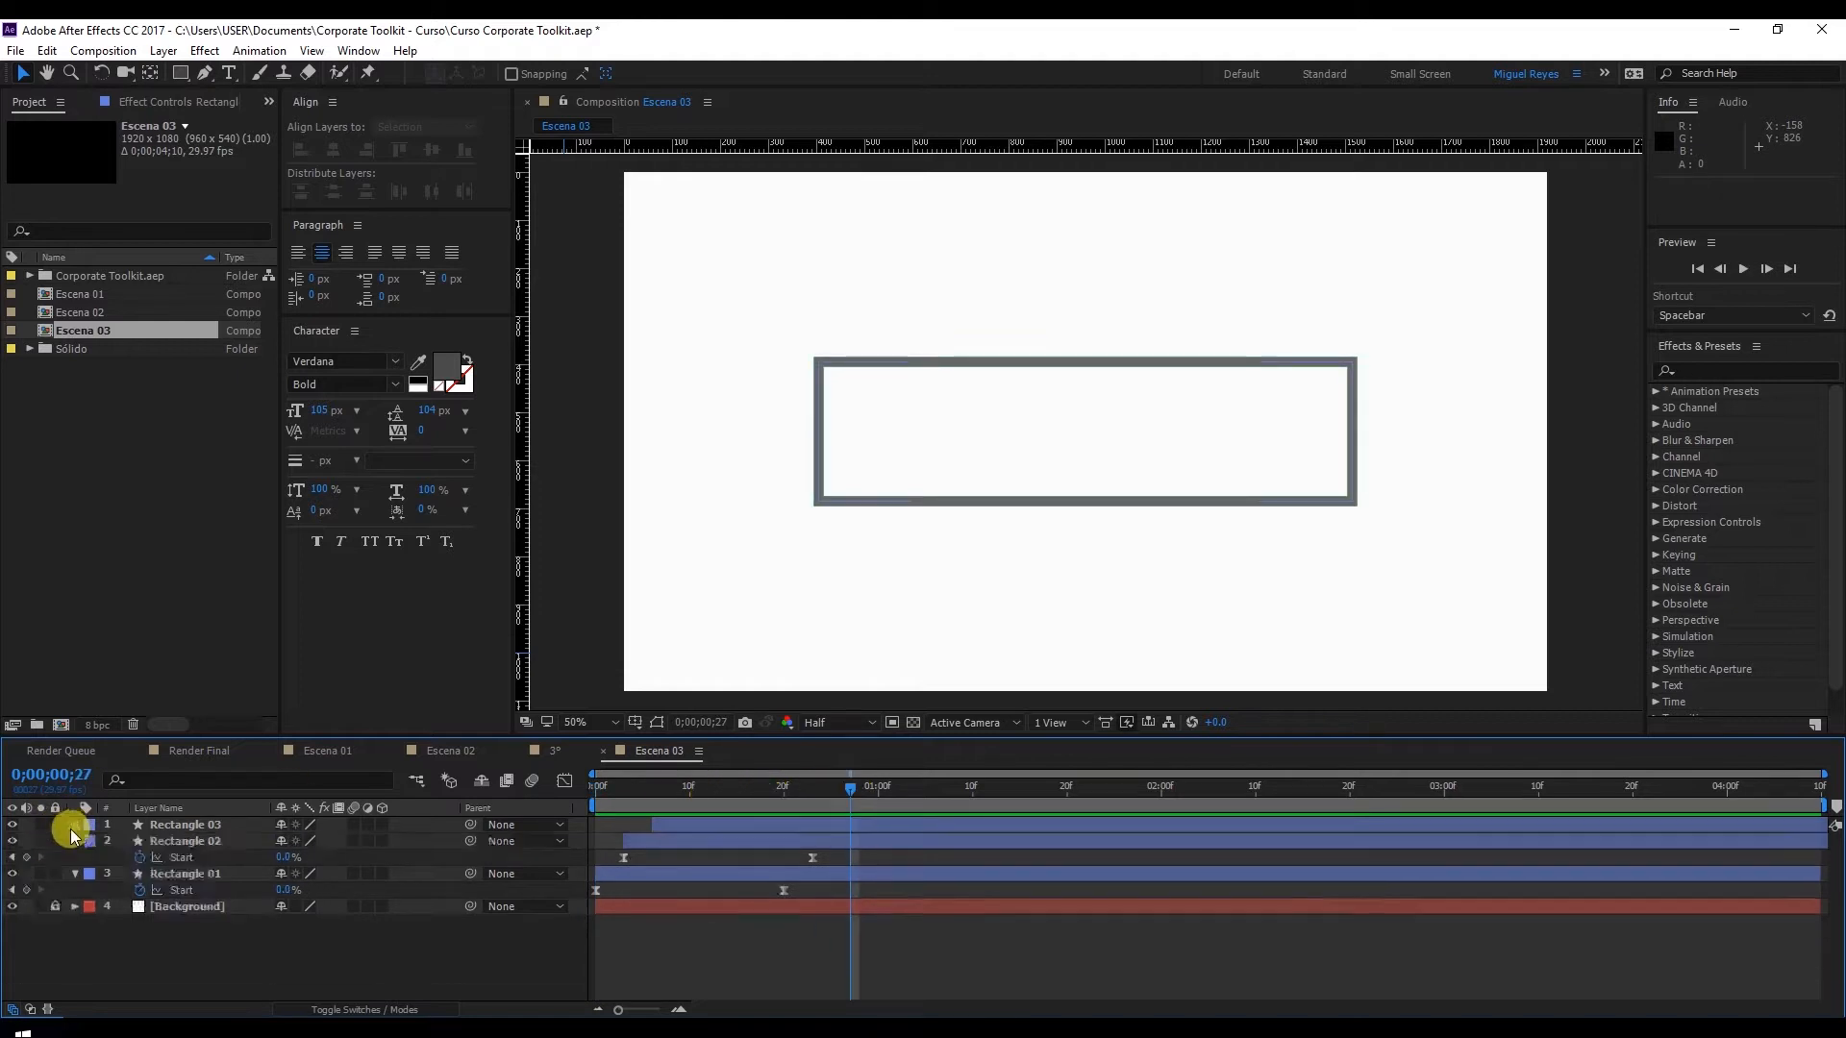
left_click(75, 857)
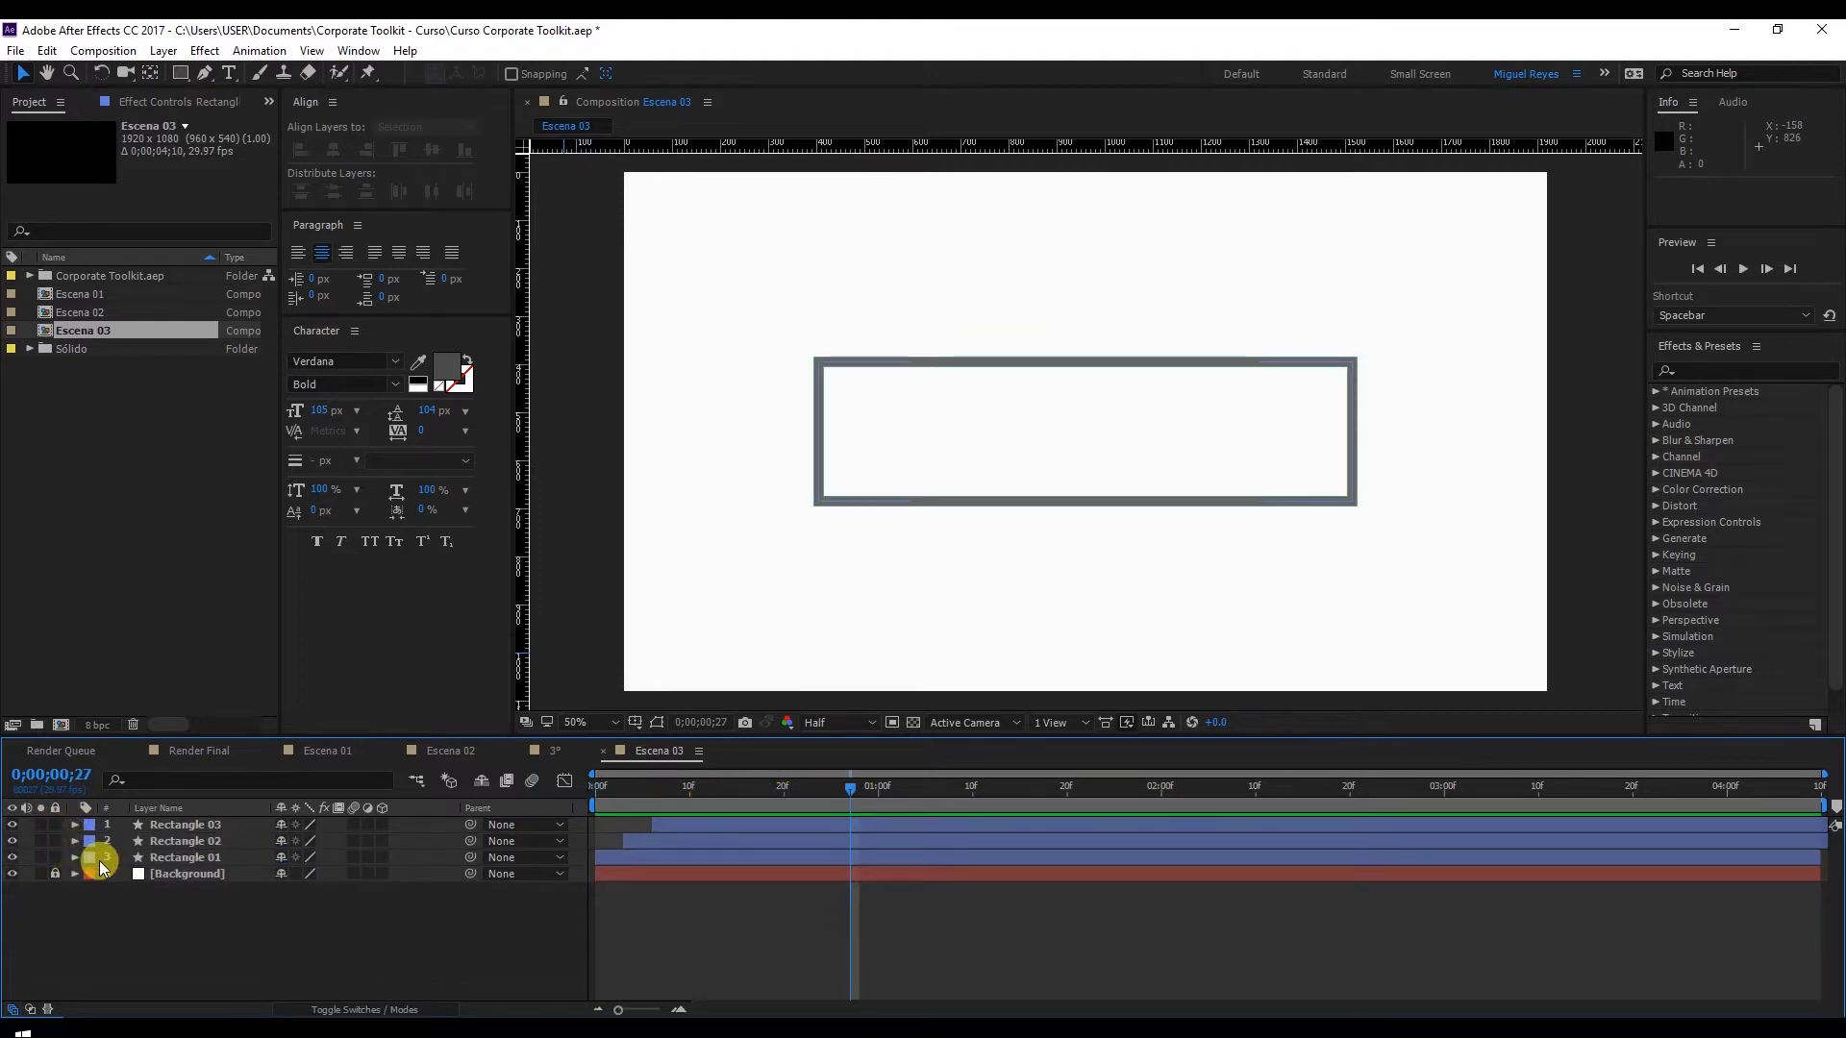
left_click(176, 858)
left_click(178, 825, "shift")
left_click(90, 825)
left_click(131, 713)
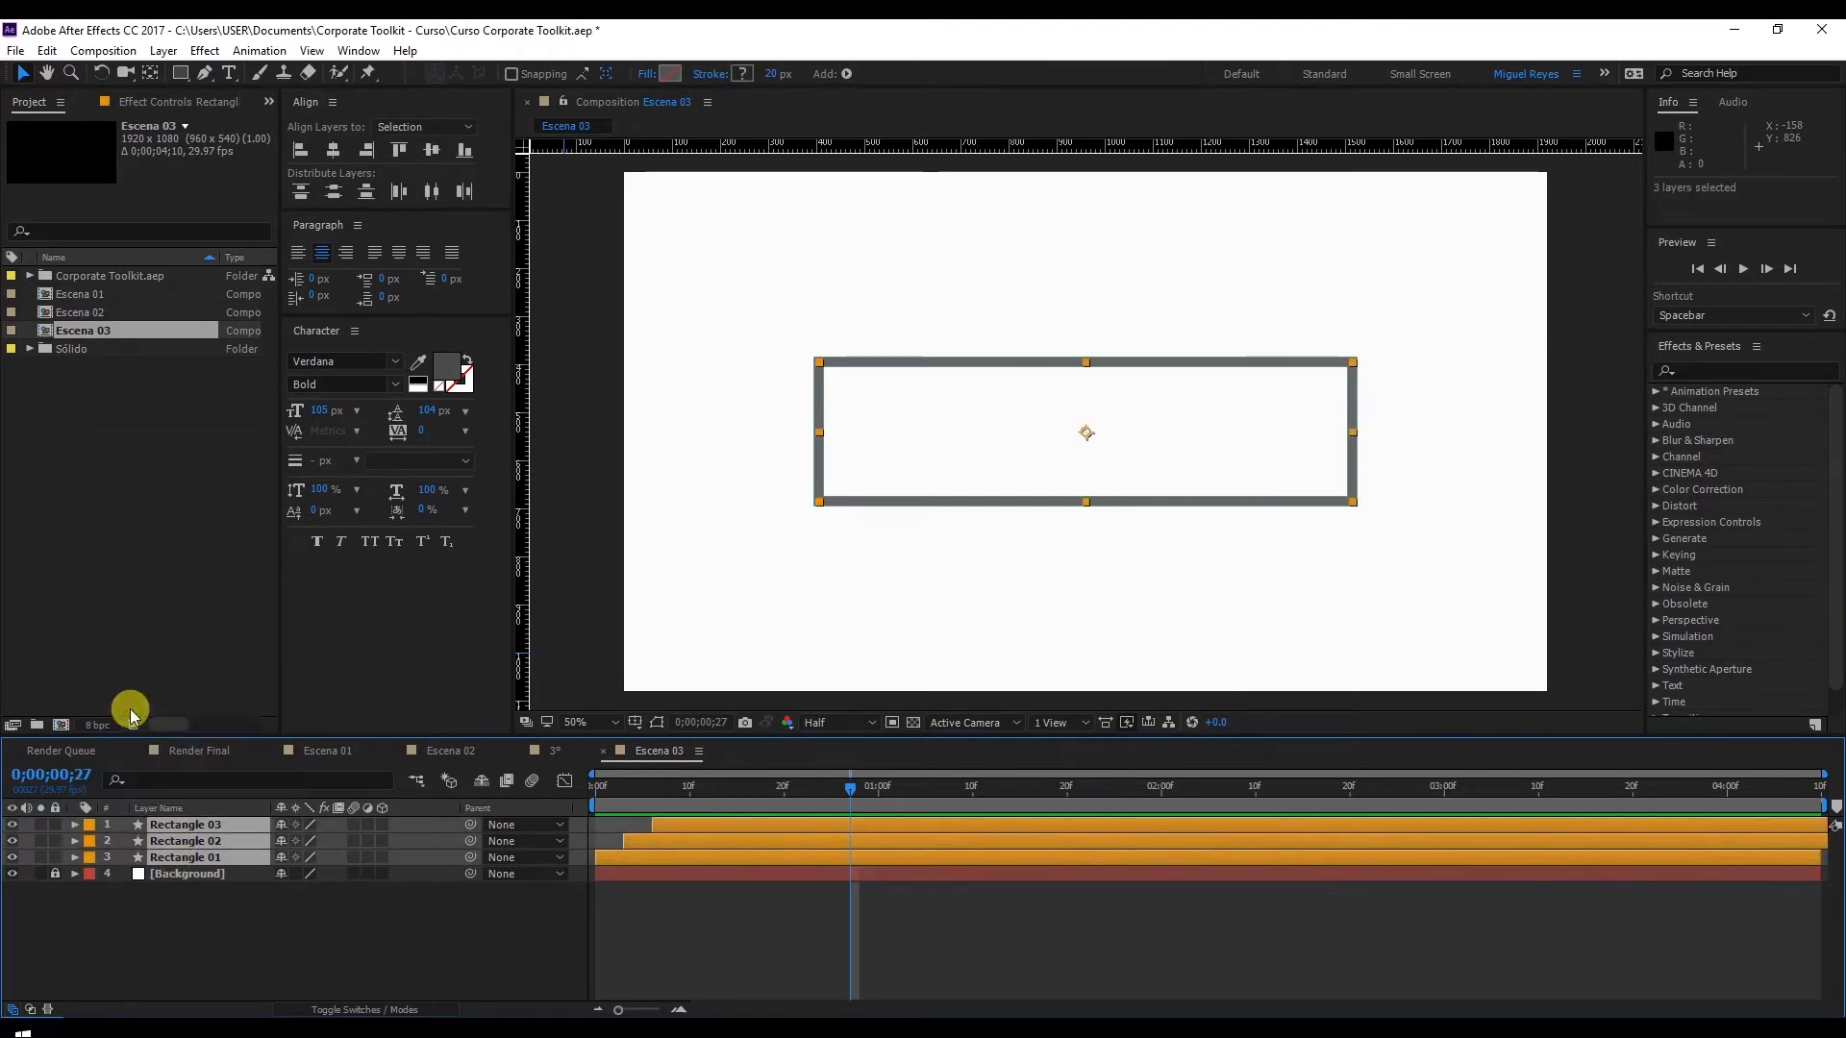
Duplicate the three orange rectangle layers, group the copies at the top of the layer stack and label them Blue
key("ctrl+d")
left_click_drag(185, 890, 183, 824)
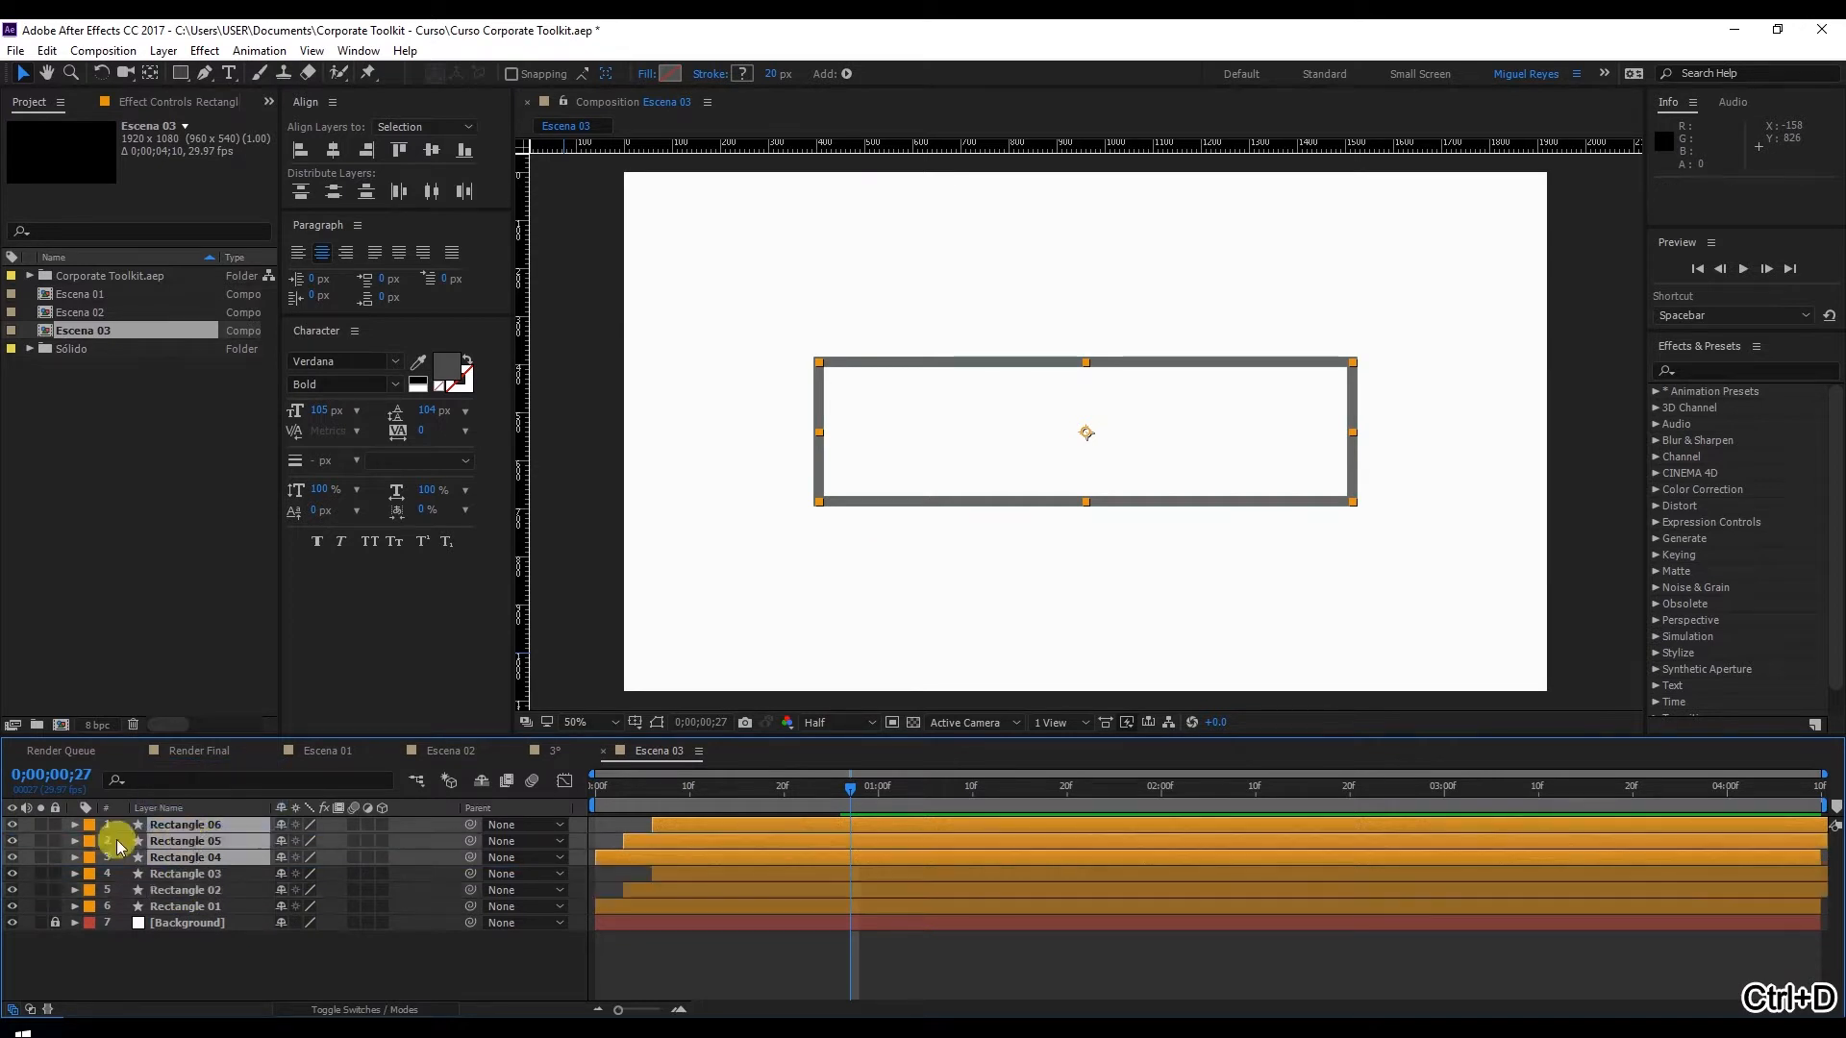
left_click(90, 827)
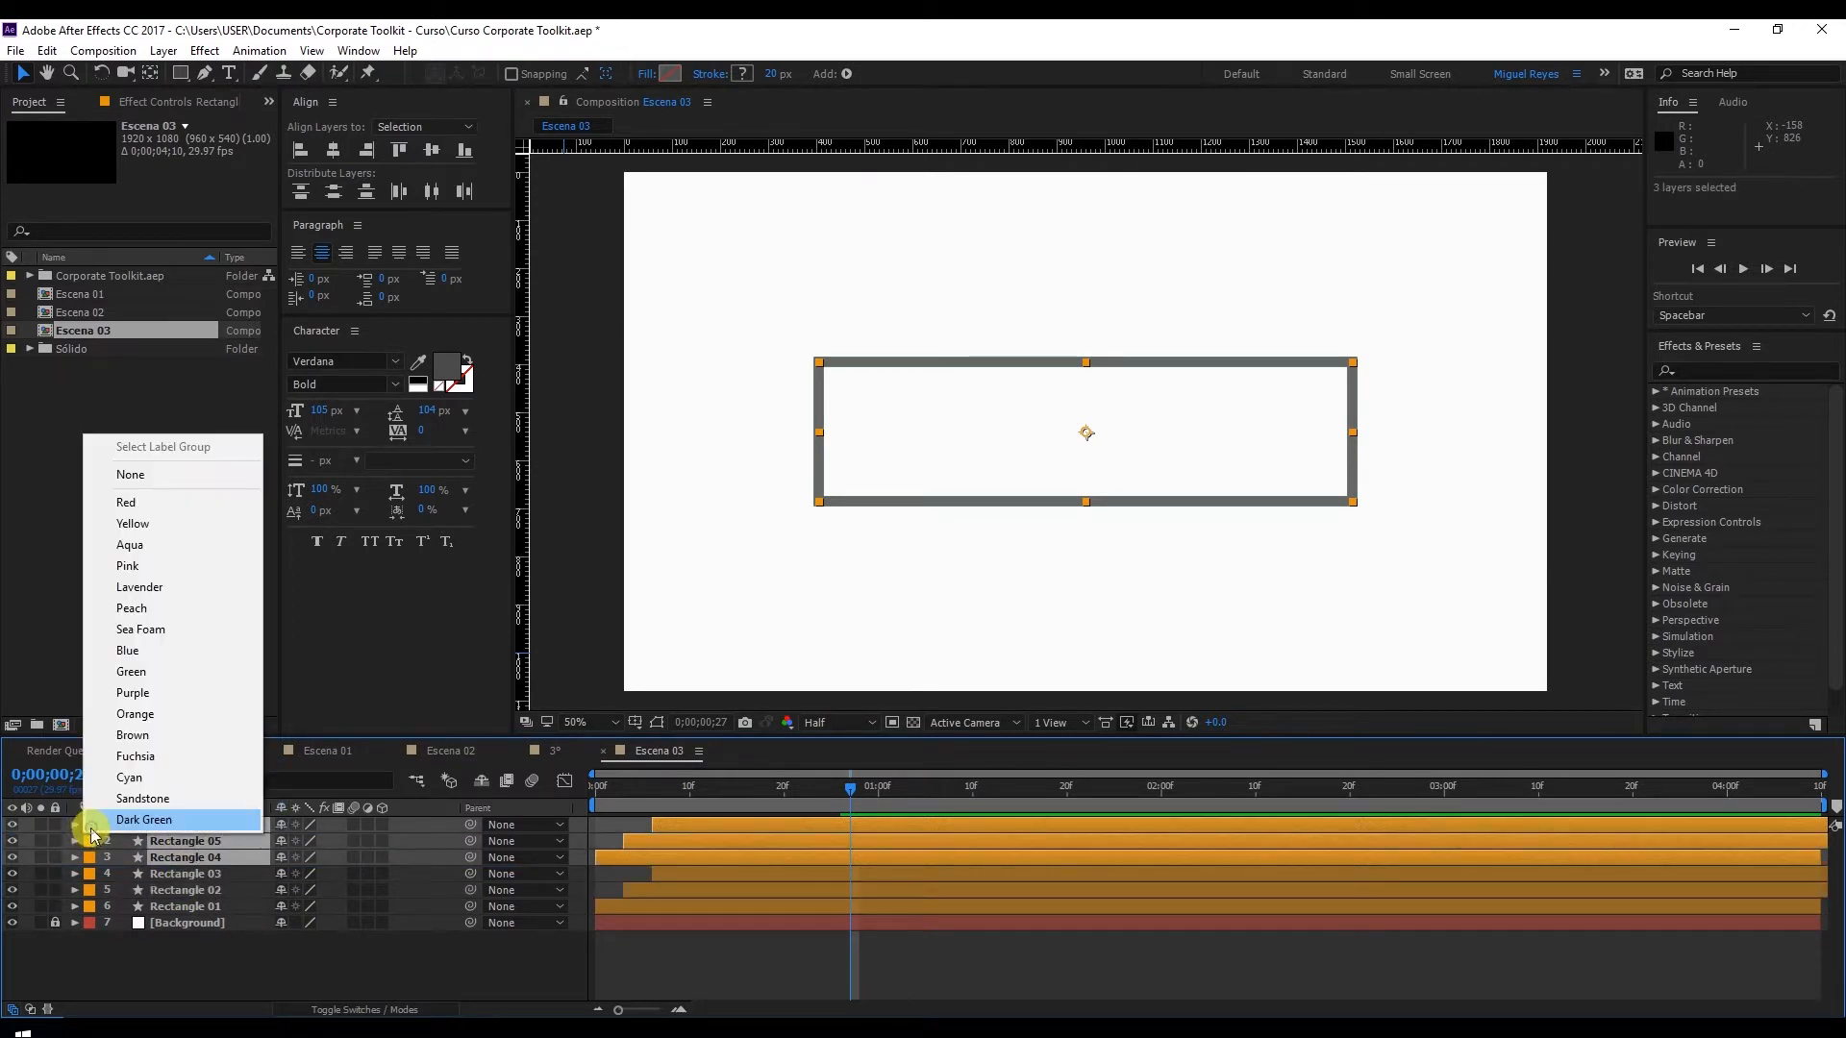
left_click(179, 650)
Duplicate the three blue rectangle layers, group the copies at the top of the layer stack and label them Green
key("ctrl+d")
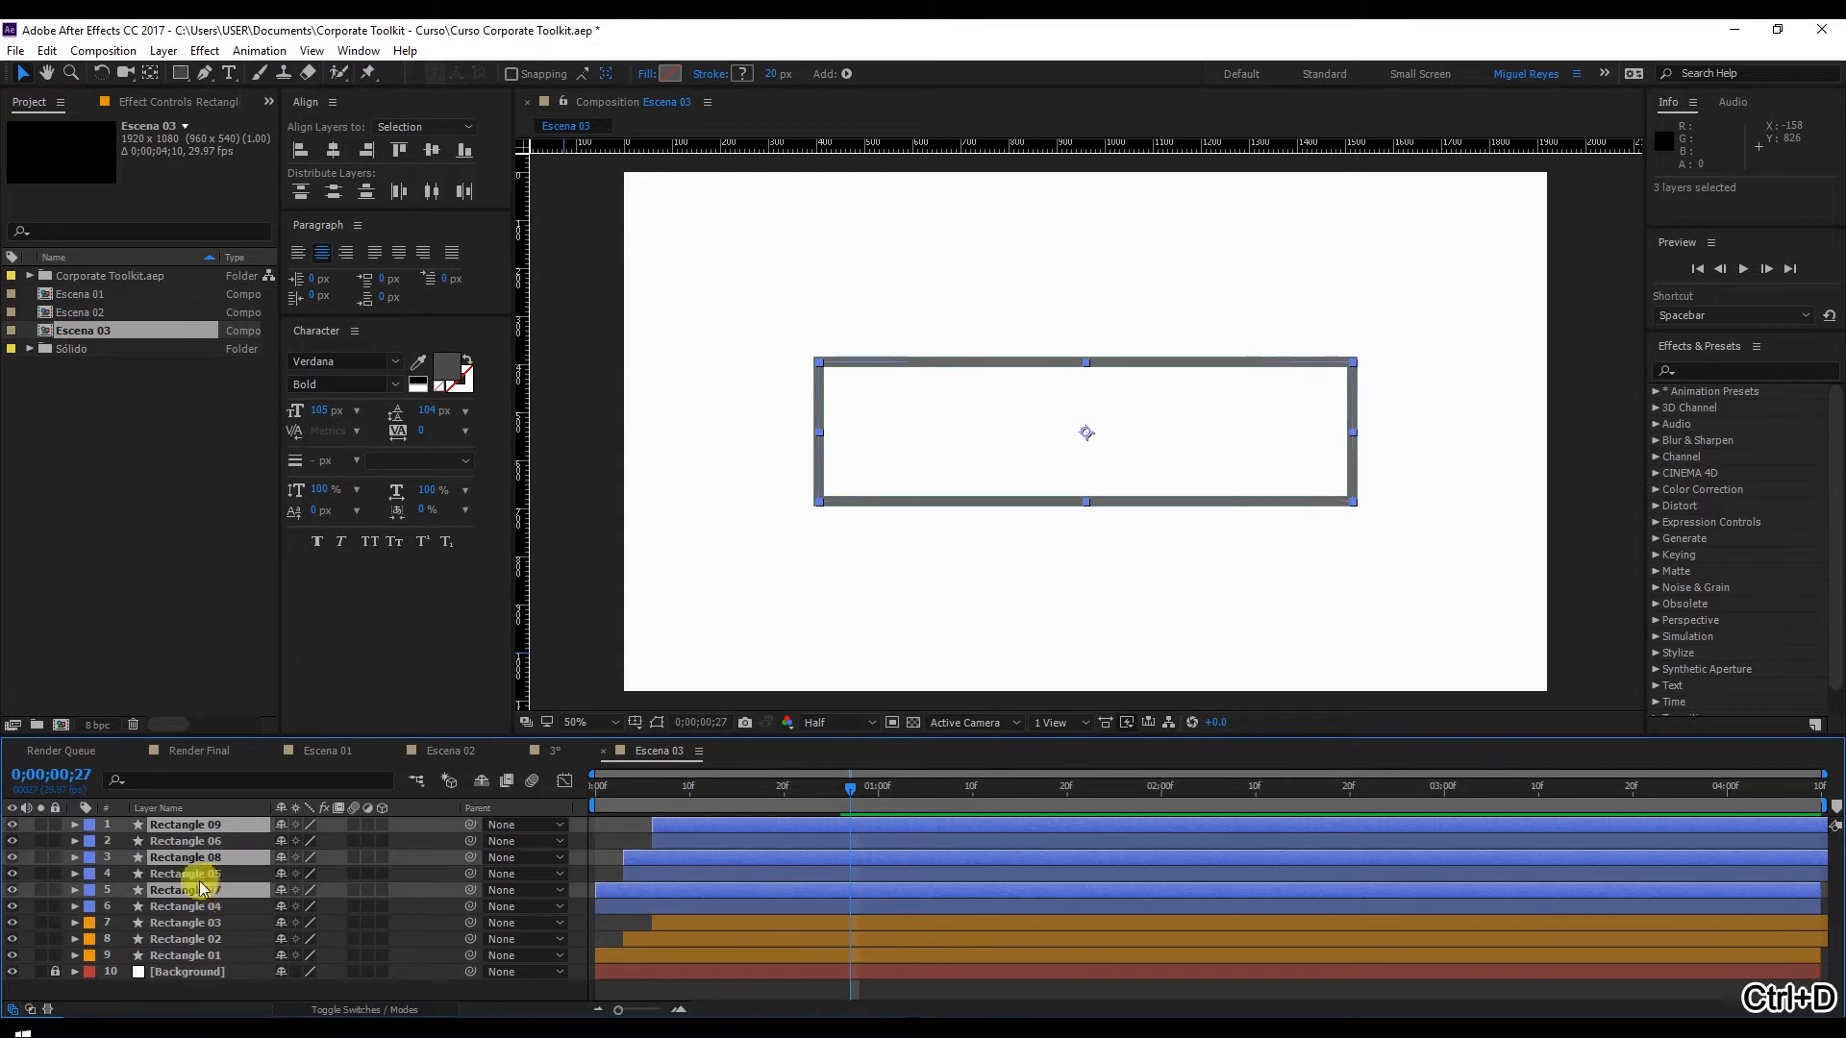
left_click_drag(213, 898, 169, 844)
left_click(91, 842)
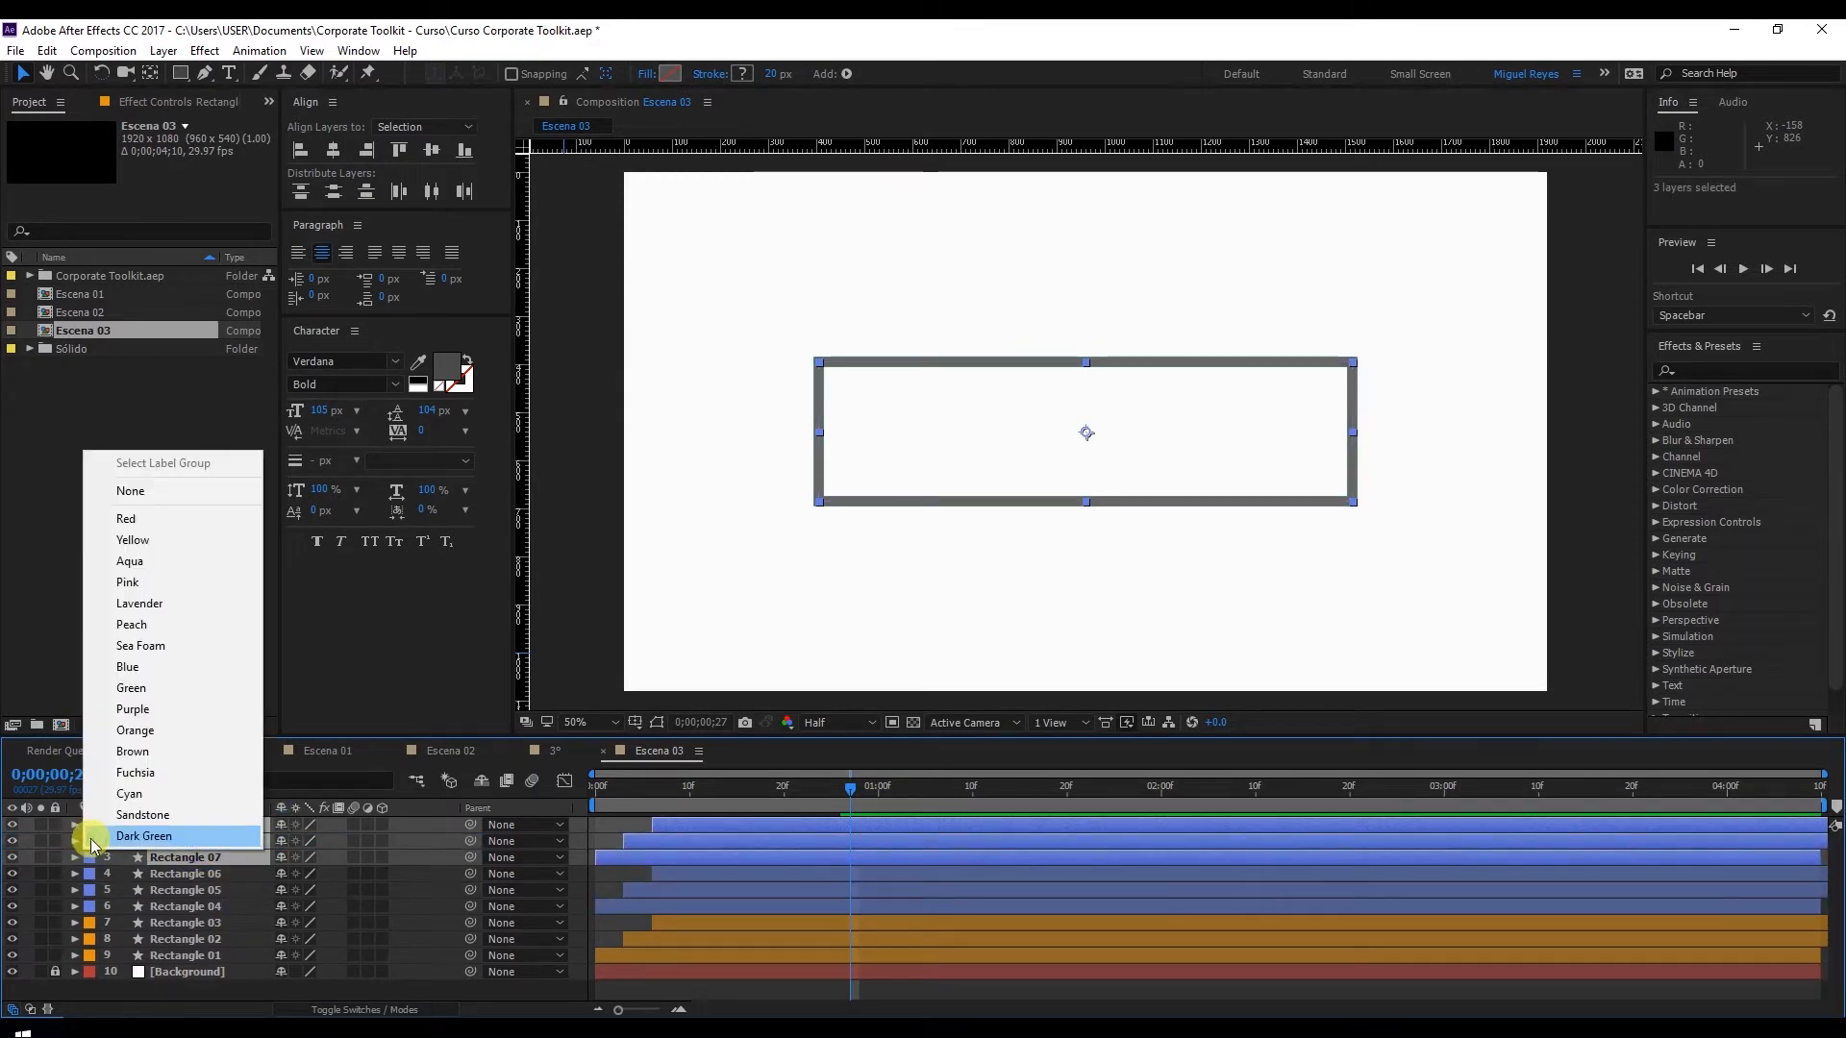
left_click(154, 689)
Enlarge the timeline and shift Rectangle 04, 05 and 06 together so the blue group starts at 0;00;00;09
left_click_drag(824, 735, 824, 687)
left_click(694, 971)
left_click(638, 874)
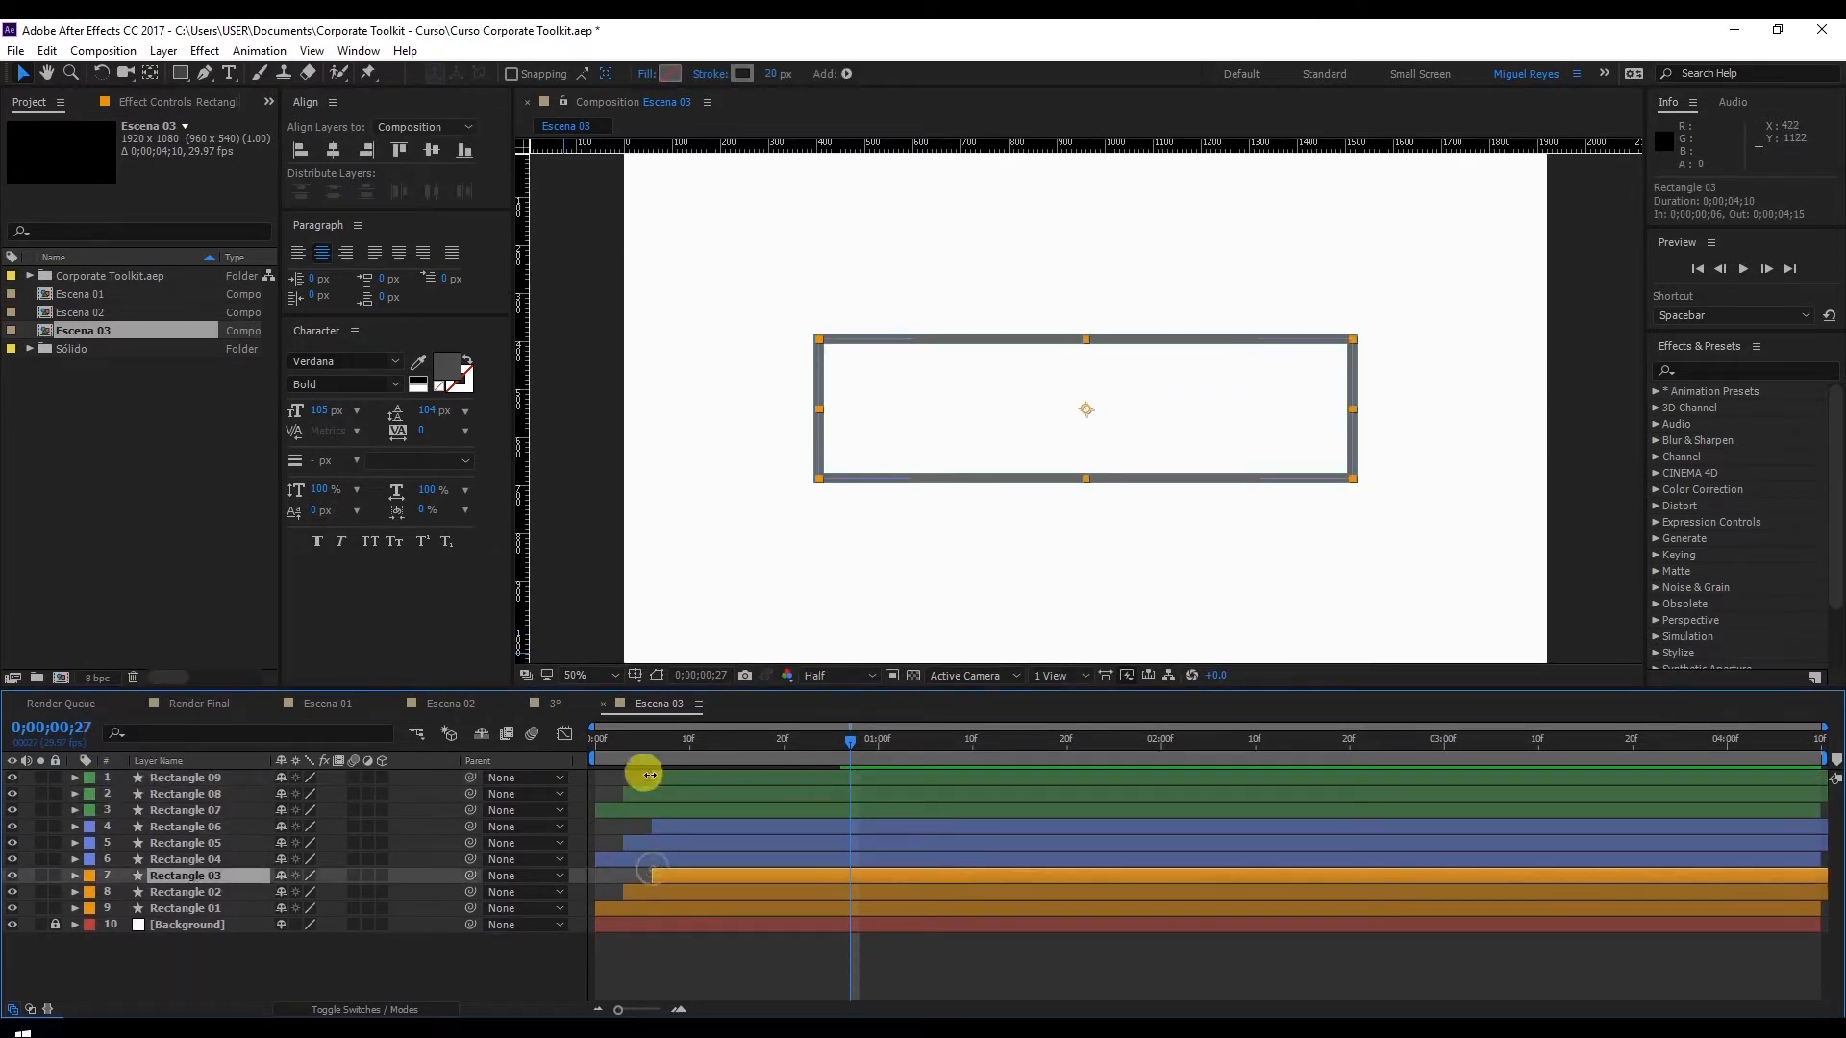
left_click(655, 748)
left_click_drag(659, 744, 683, 744)
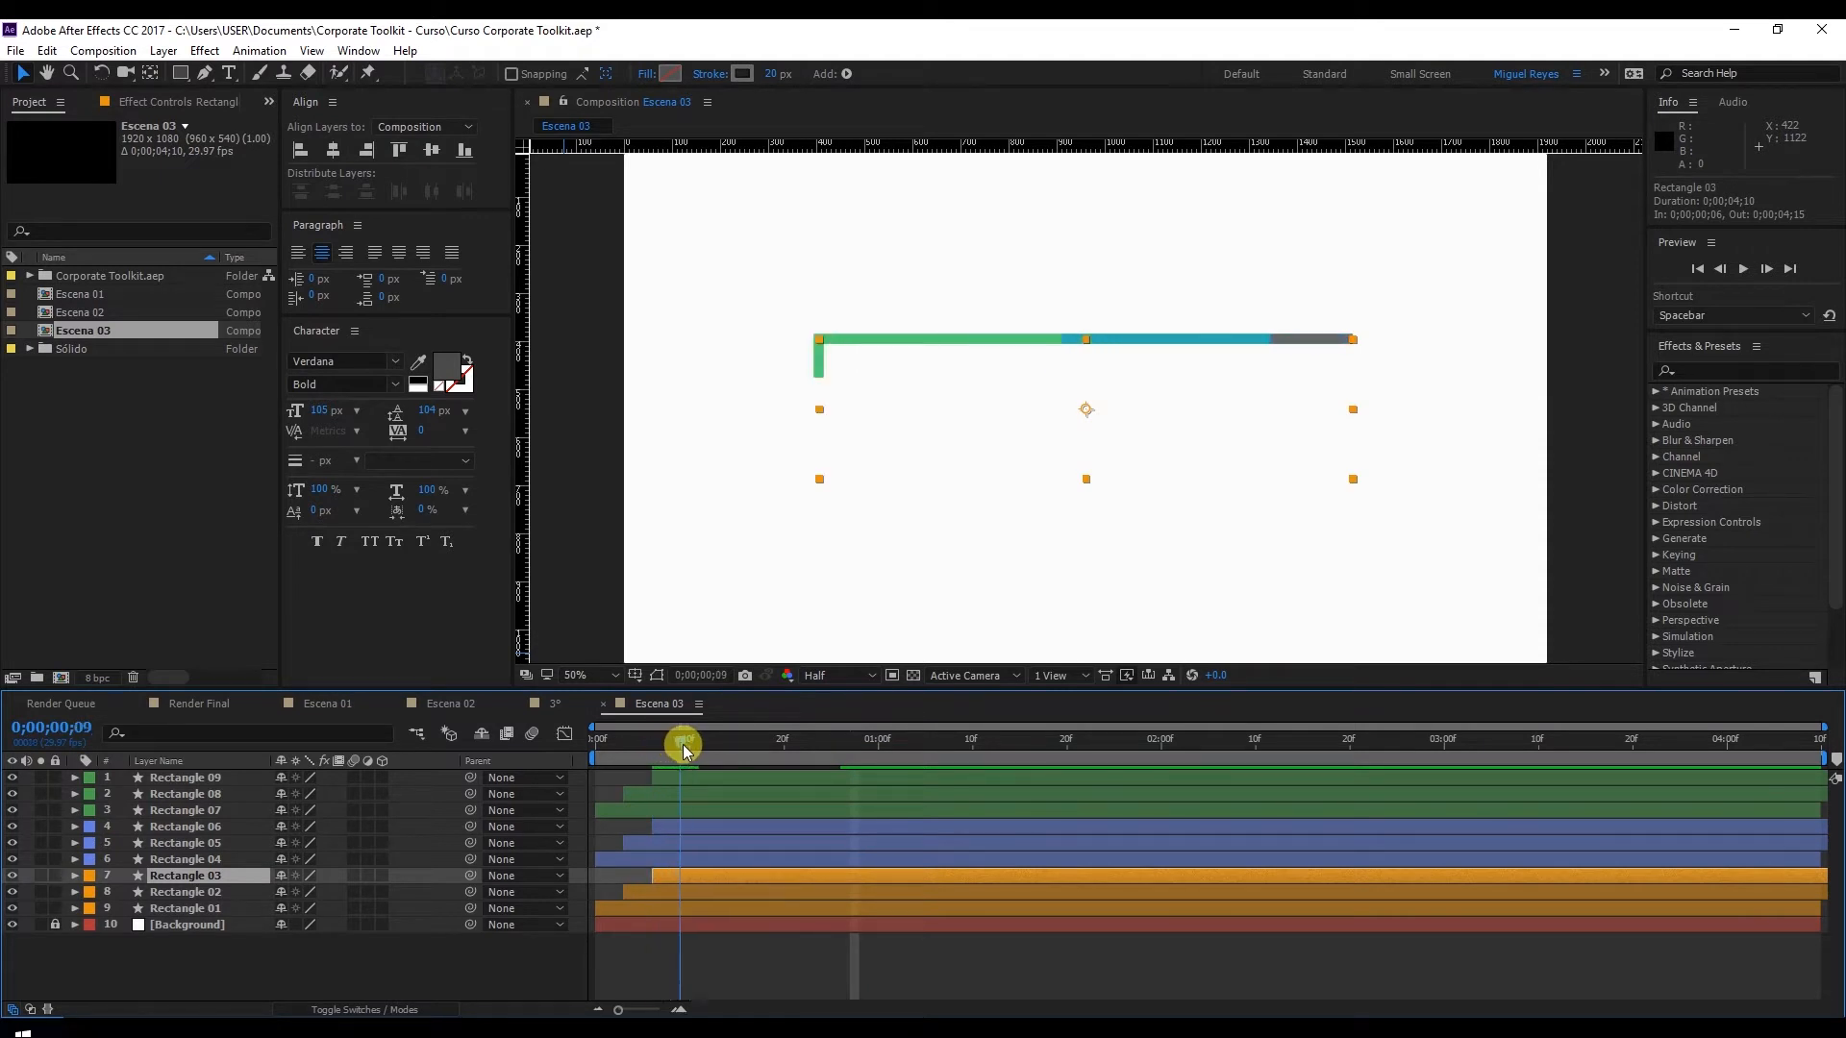
left_click(686, 857)
left_click(690, 828, "shift")
left_click_drag(705, 828, 789, 828)
Shift Rectangle 07, 08 and 09 together so the green group starts at 0;00;00;18
mouse_move(757, 742)
left_mouse_down()
mouse_move(738, 744)
mouse_move(925, 787)
left_mouse_up()
left_click(769, 807)
left_click(777, 782, "shift")
left_click(860, 942)
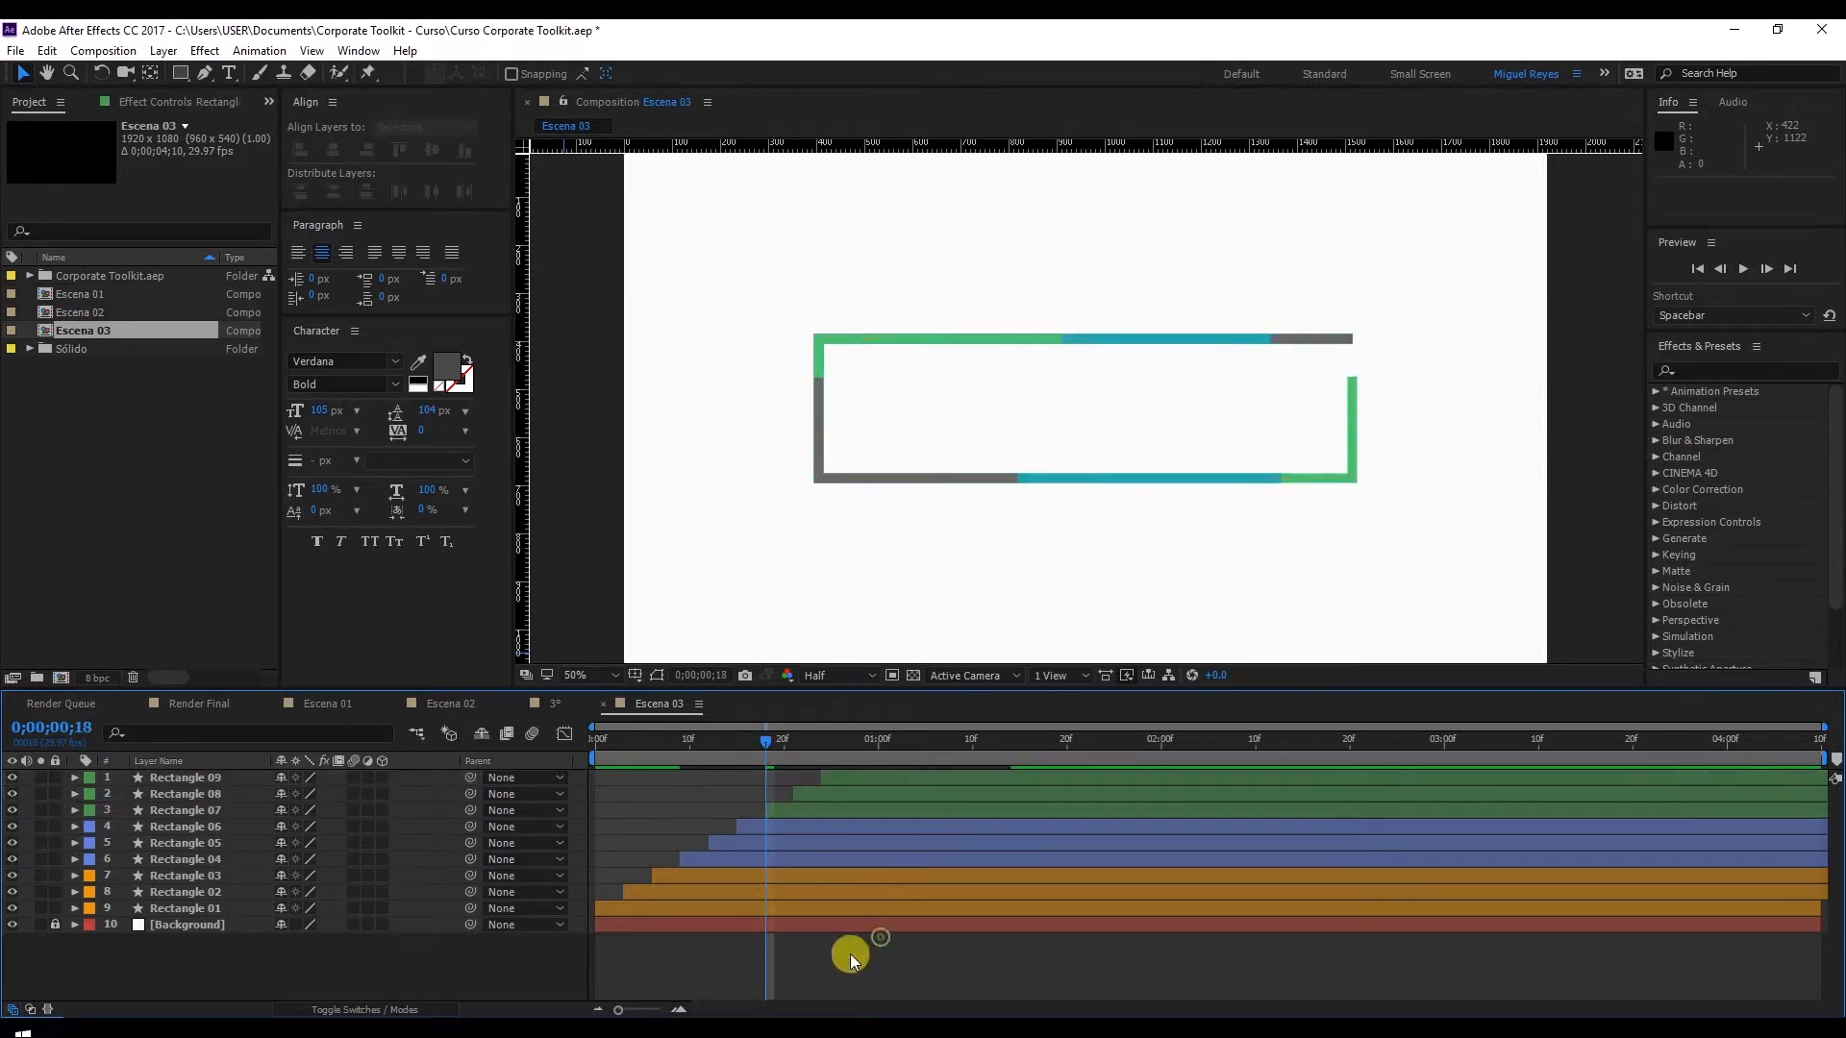
Scrub through the timeline to 0;00;01;05 to check the offset between the three rectangle groups
mouse_move(635, 746)
left_mouse_down()
mouse_move(573, 743)
mouse_move(943, 742)
mouse_move(790, 754)
mouse_move(925, 750)
left_mouse_up()
left_click(731, 864)
left_click(873, 965)
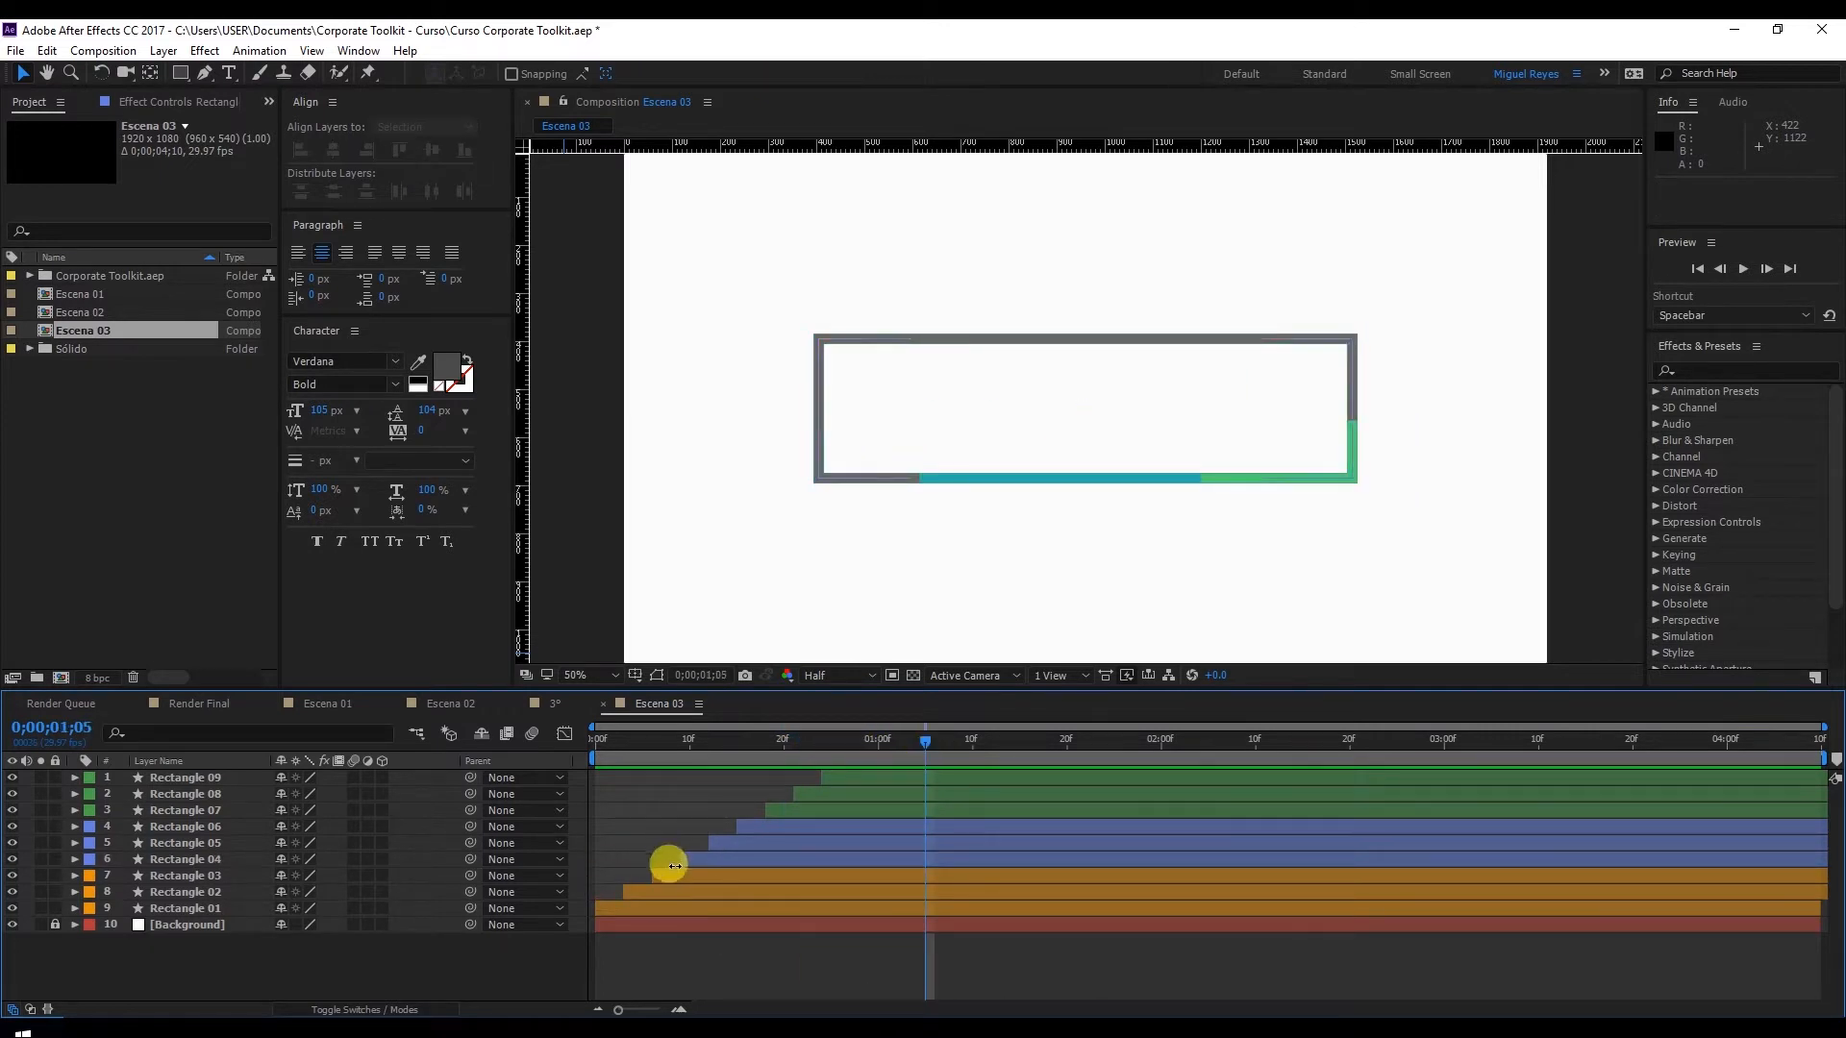
Move Rectangle 01, 02 and 03 straight up together to position 960, 210, above the central rectangle
left_click(683, 875)
left_click(684, 893)
left_click(687, 908)
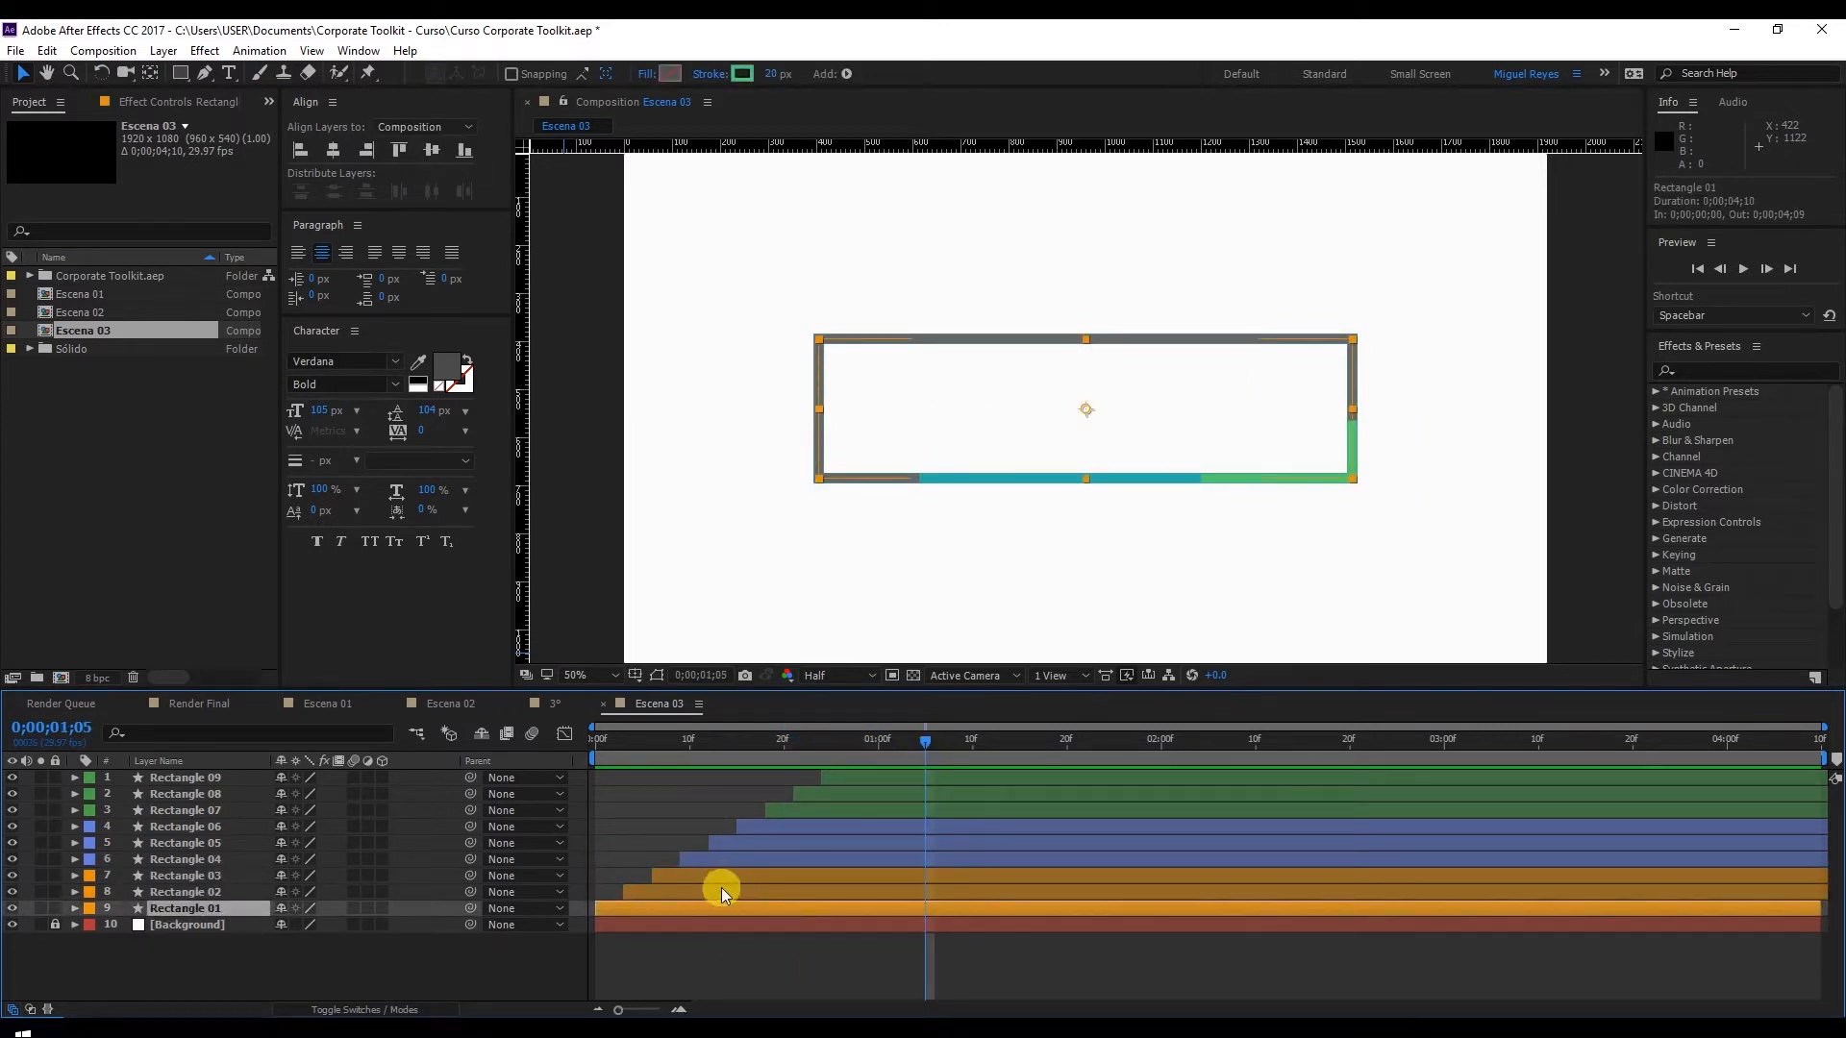
left_click(723, 877, "shift")
scroll(1132, 465, "up", 3)
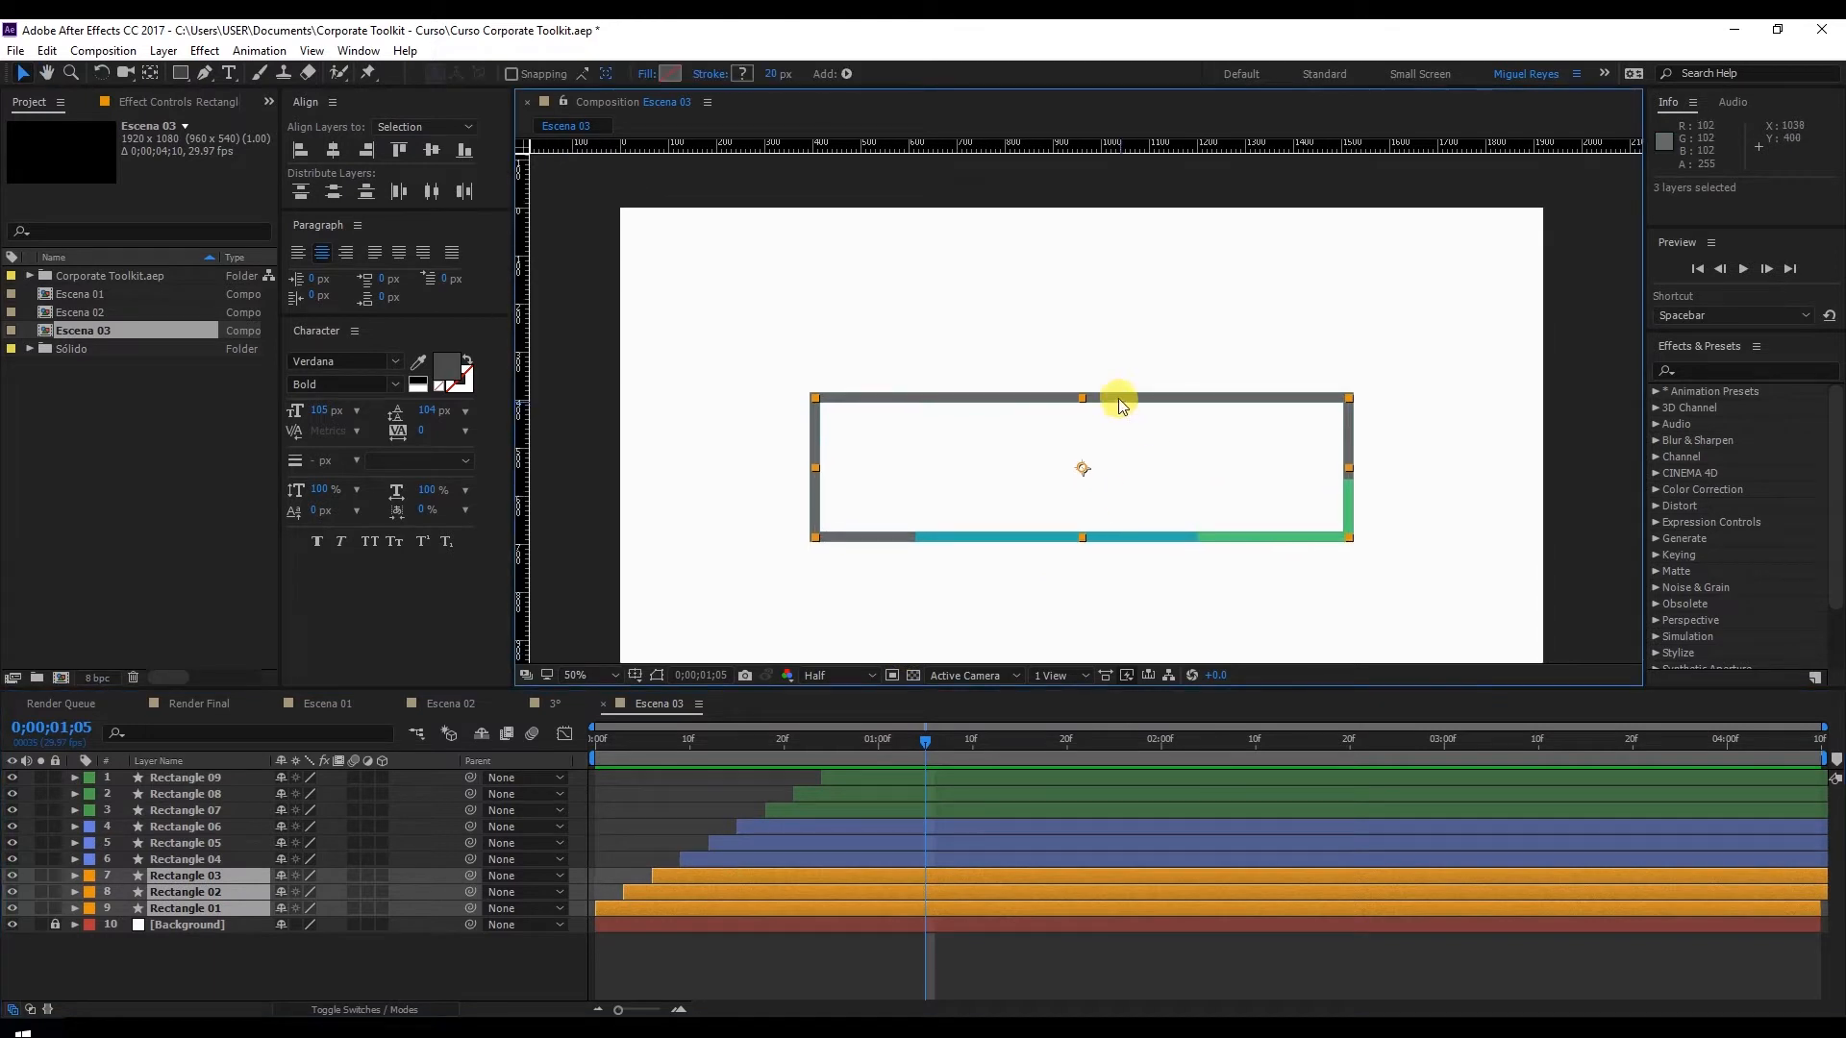
left_click(1114, 371)
left_click(184, 874)
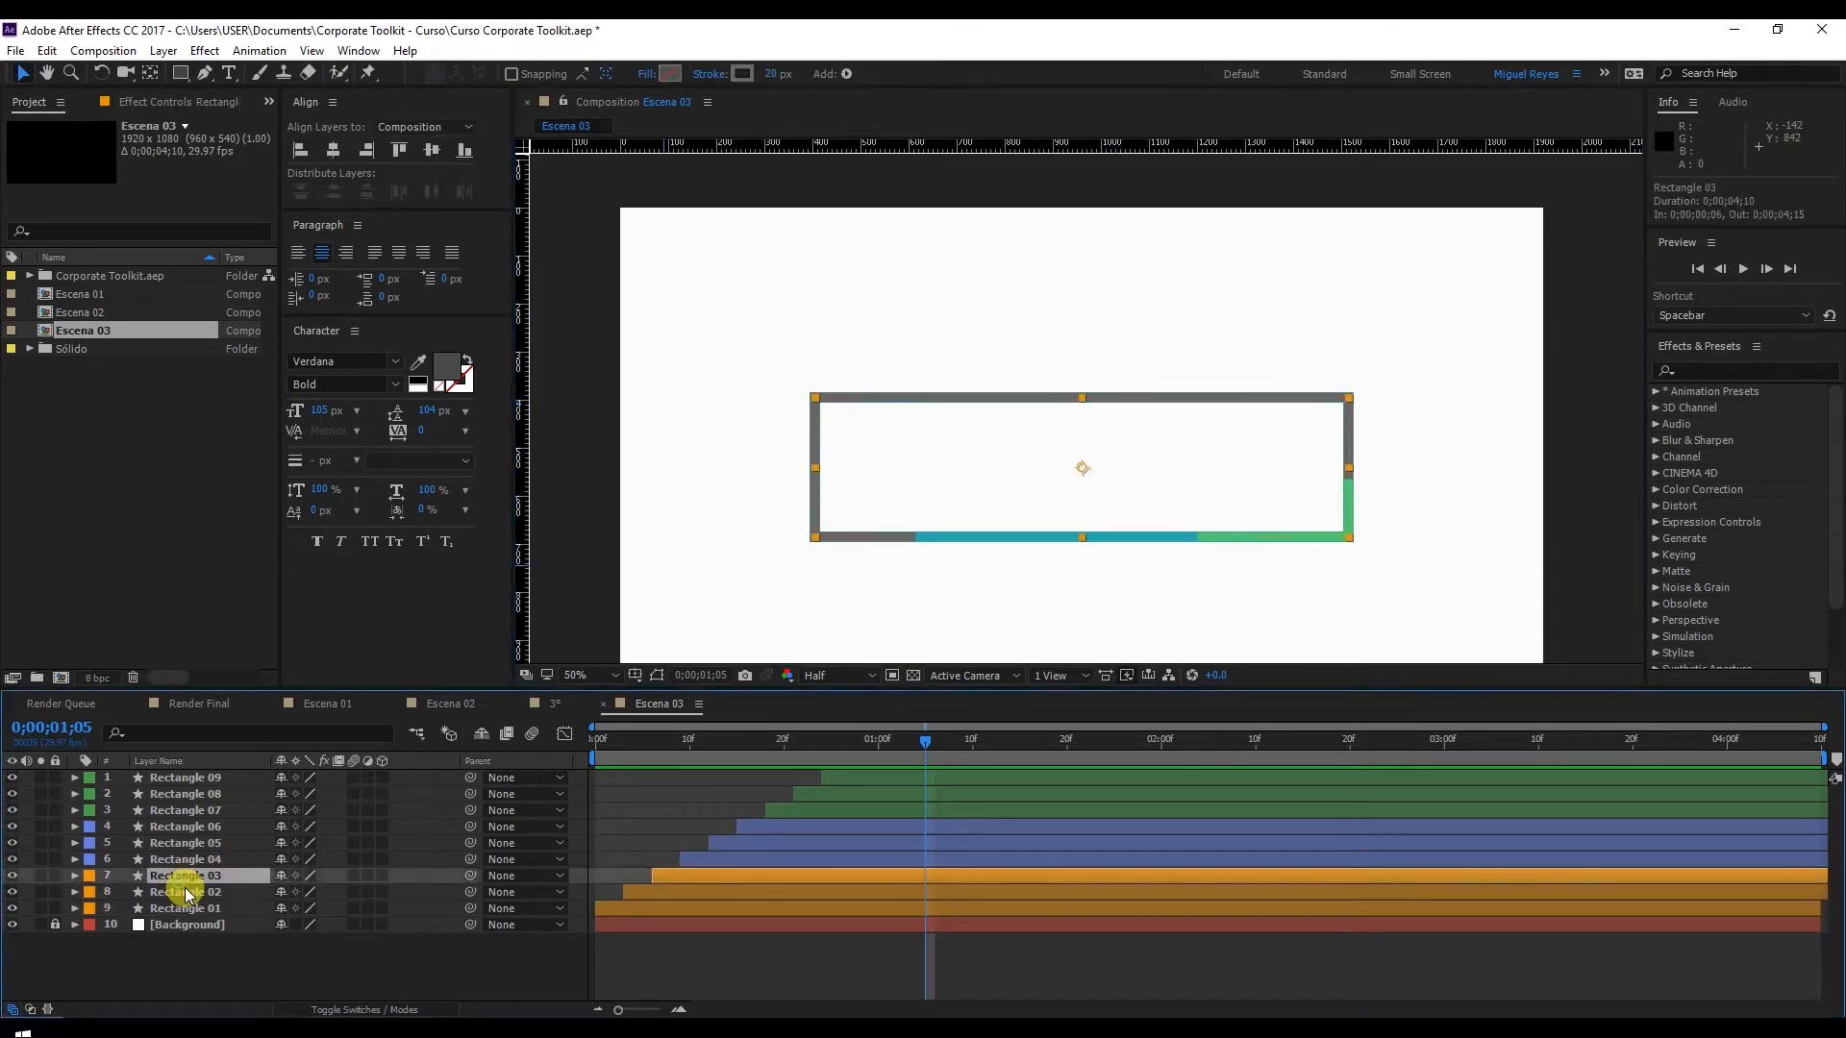
left_click(207, 907, "shift")
left_click_drag(923, 538, 935, 380)
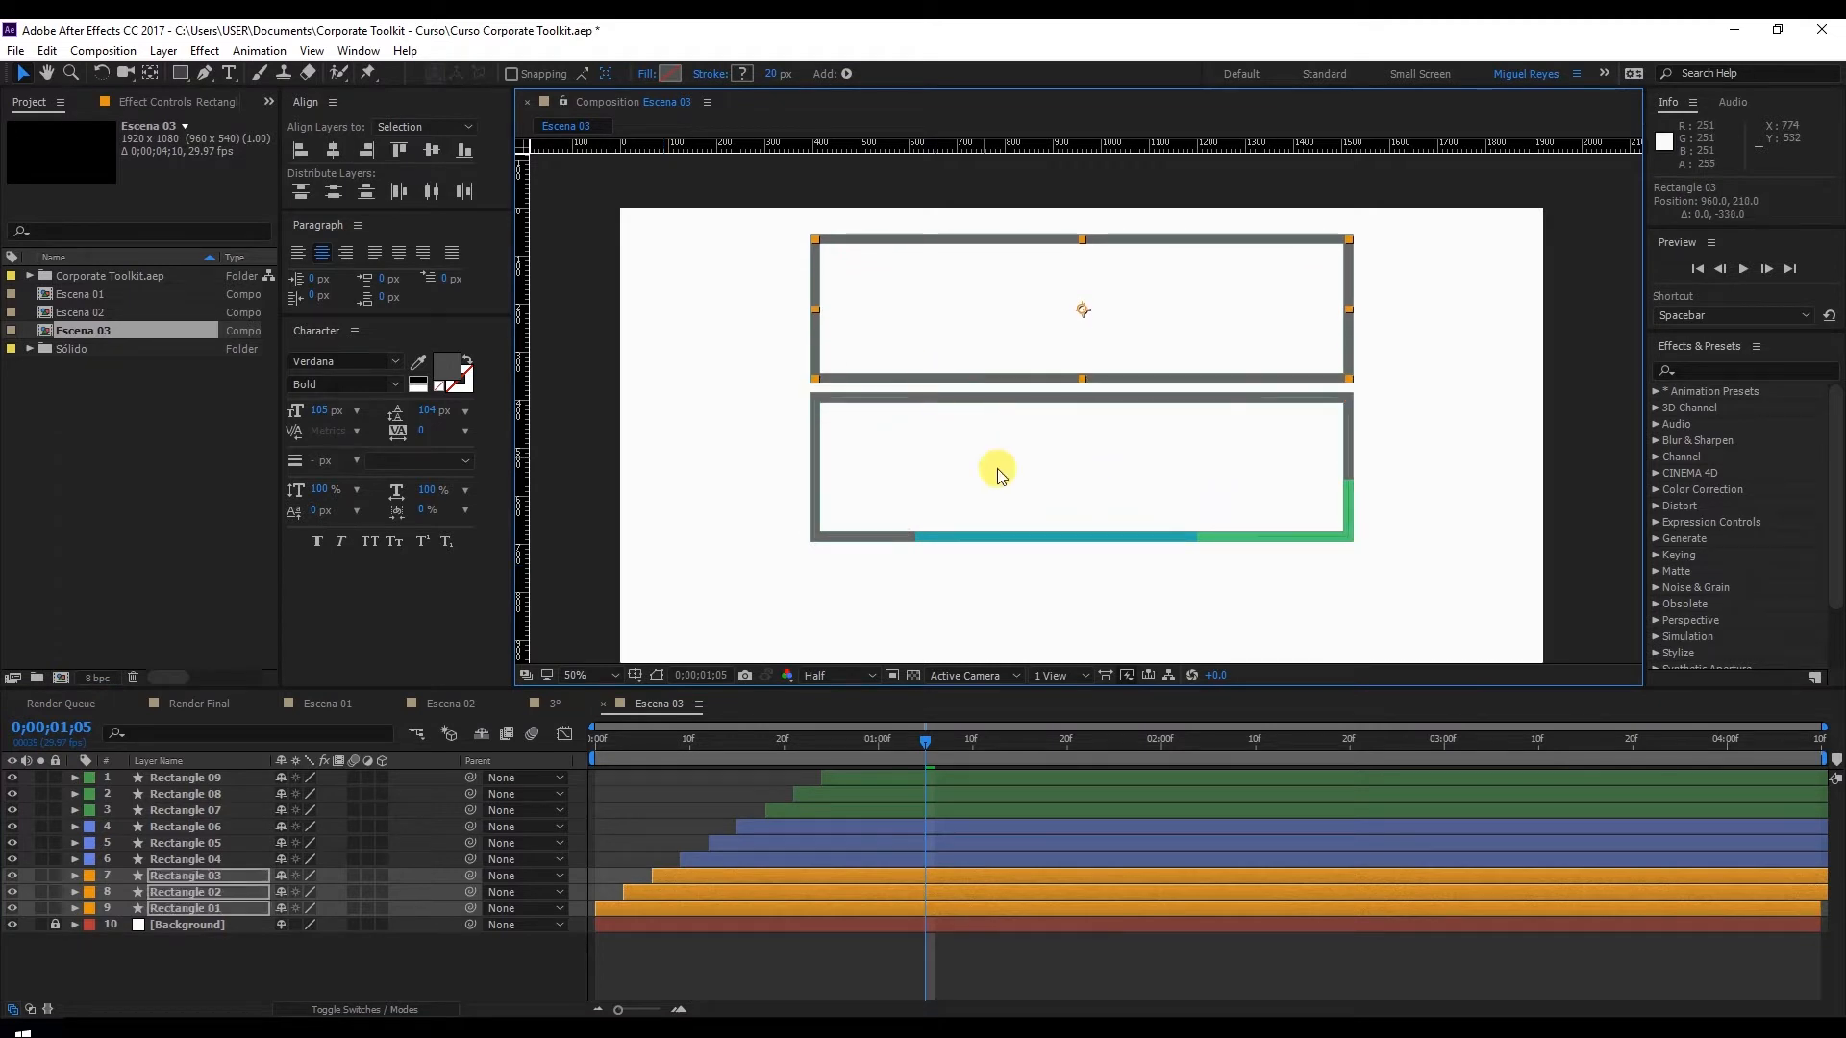
Move Rectangle 07, 08 and 09 straight down together to position 960, 872, below the central rectangle
scroll(981, 414, "down", 2)
left_click(190, 809)
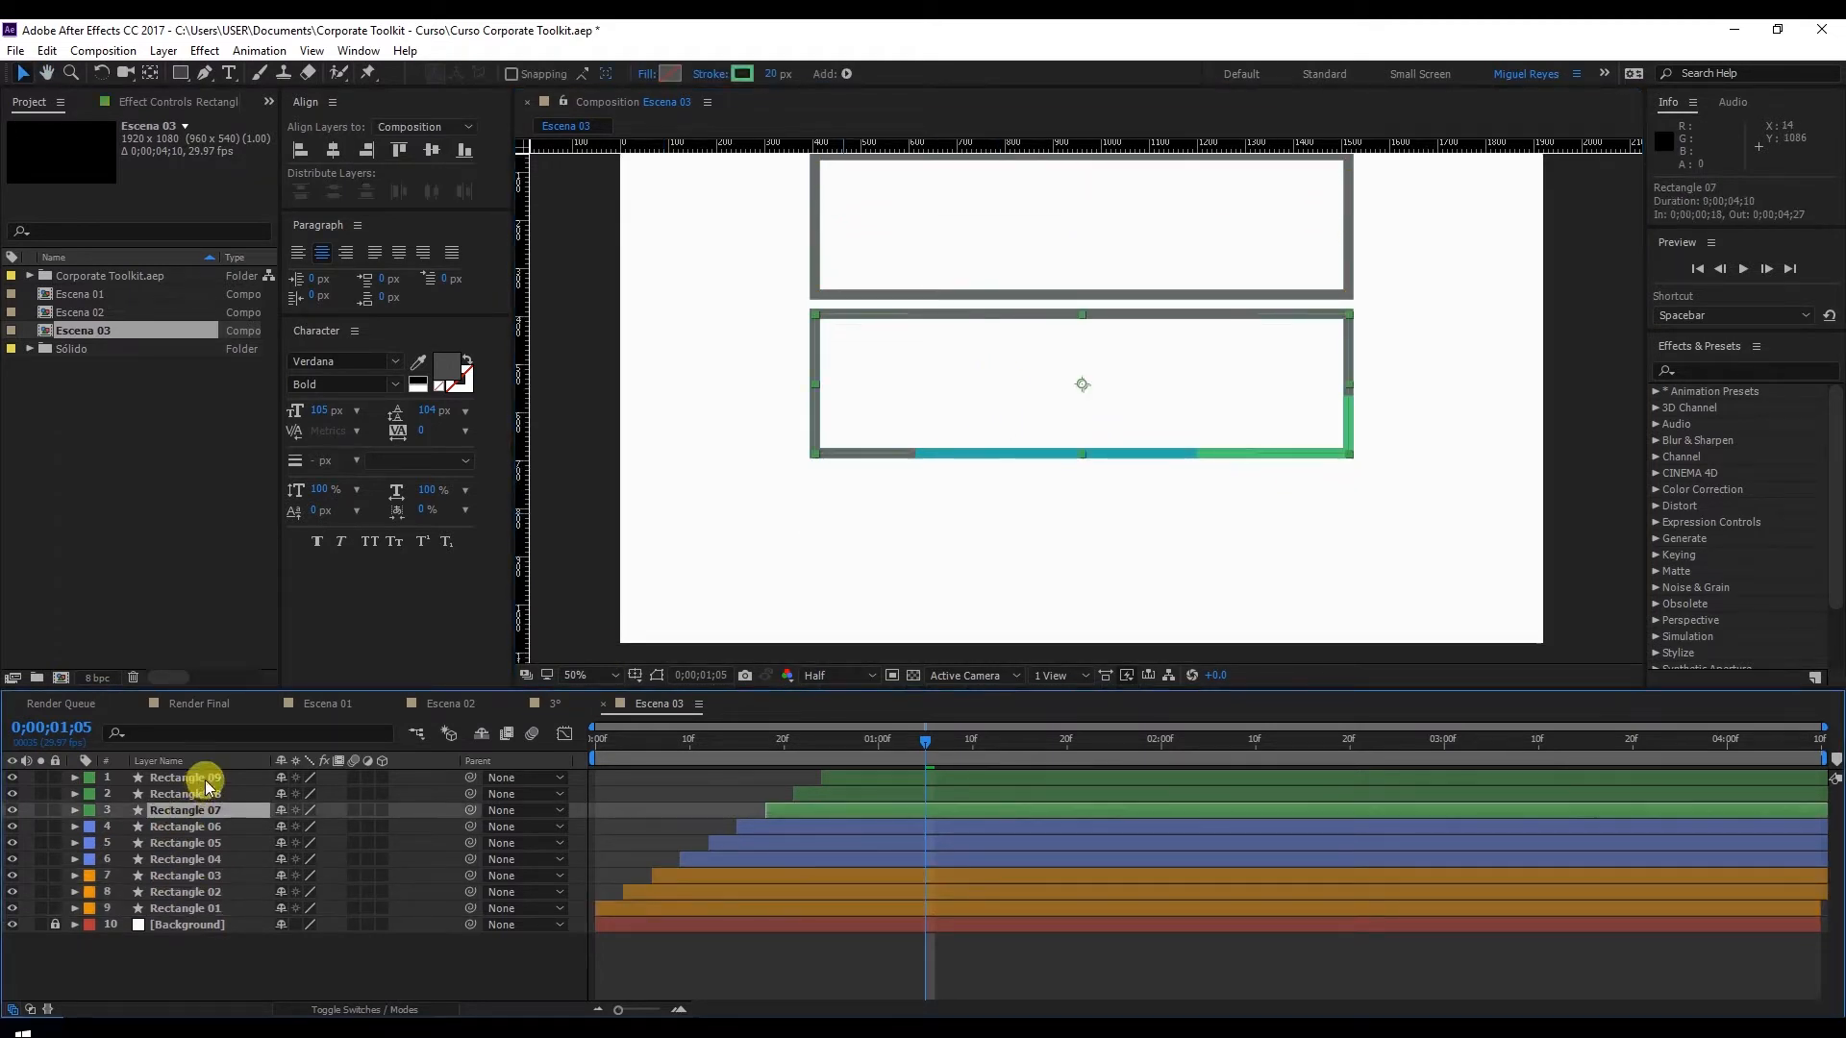
left_click(184, 777, "shift")
scroll(904, 444, "down", 1)
left_click_drag(939, 420, 938, 584)
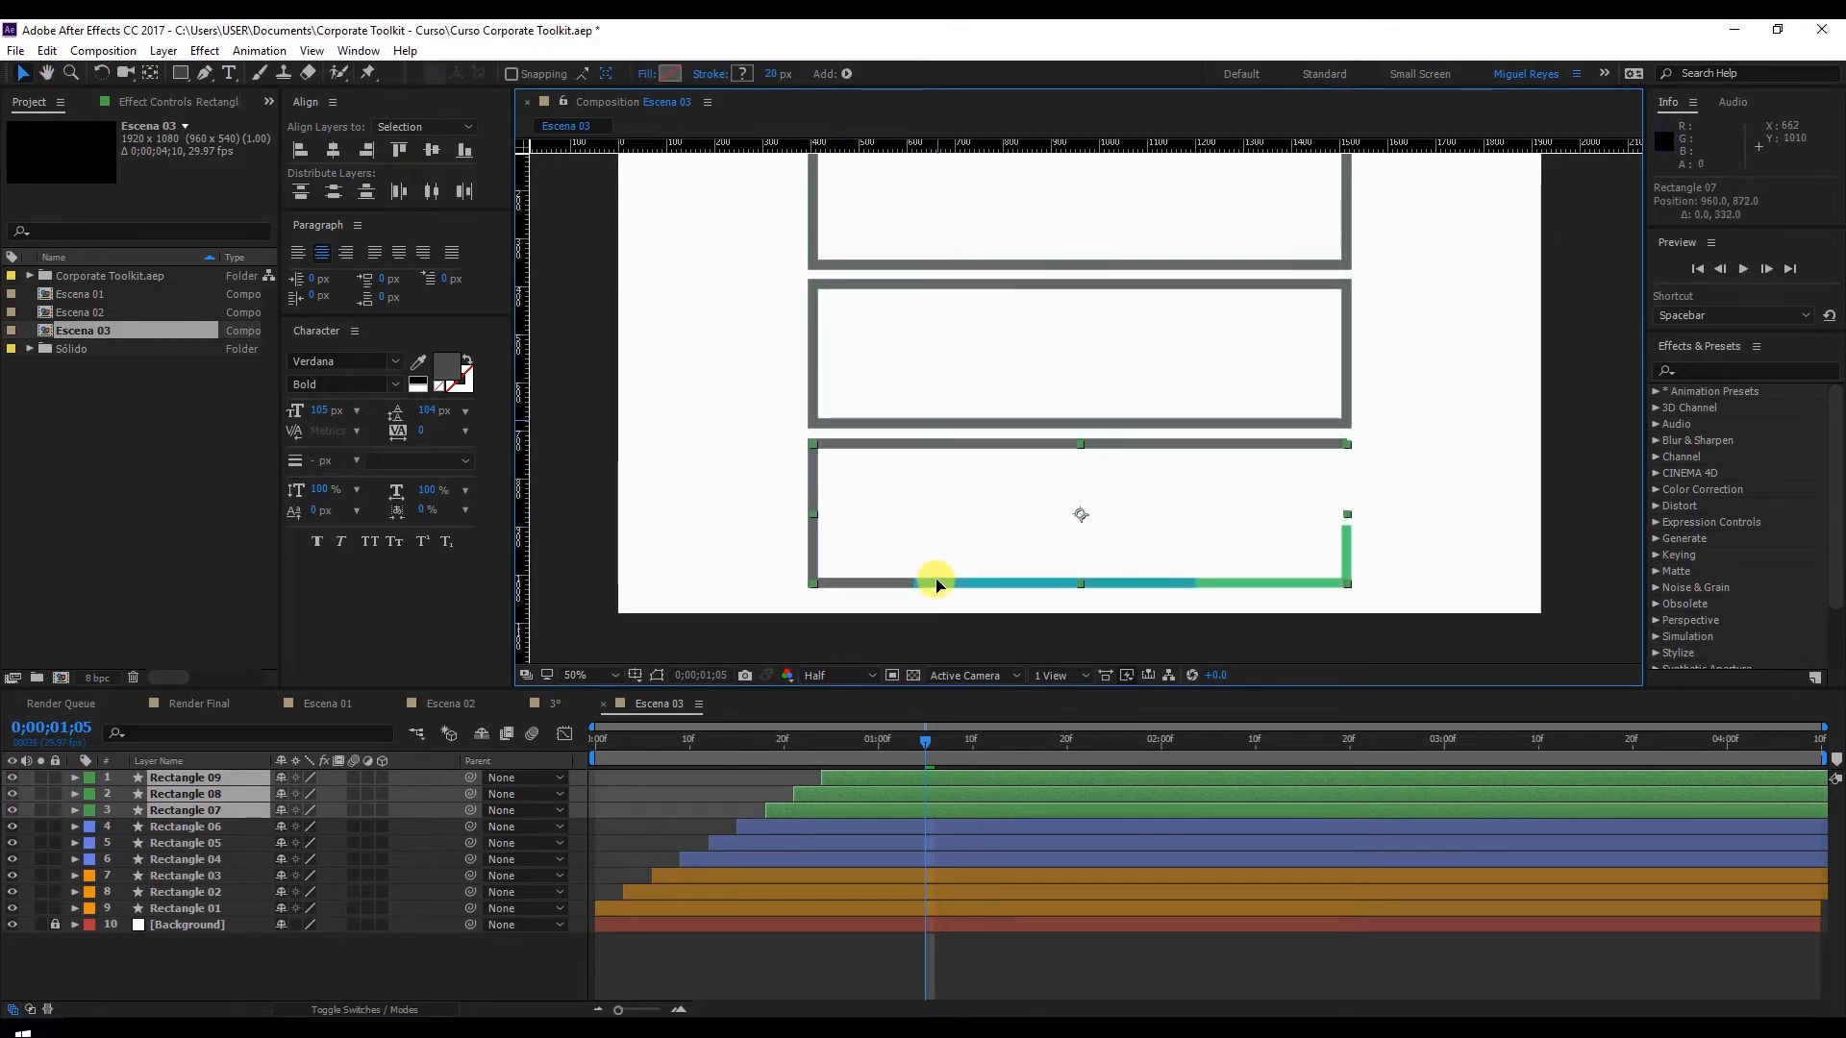
left_click(1381, 495)
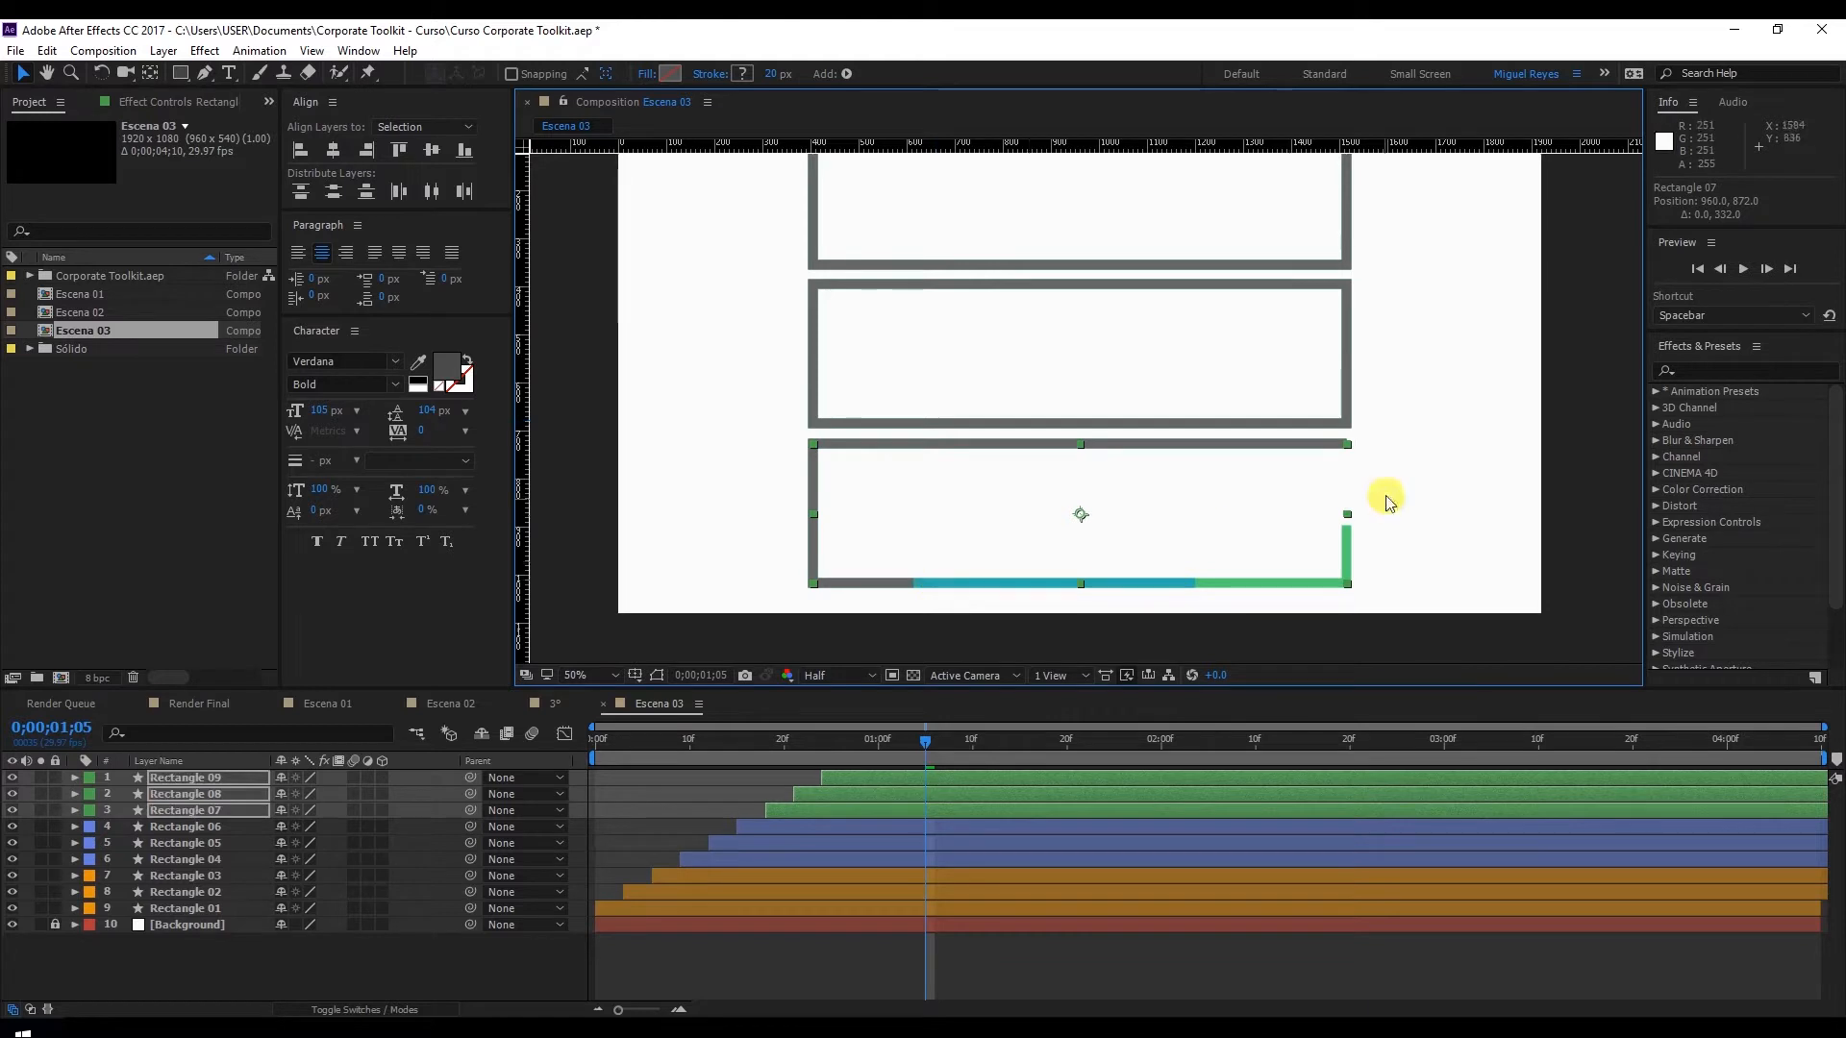
Preview the animation of the three stacked rectangles and scrub to 0;00;01;16
left_click_drag(1409, 465, 1388, 514)
key("space")
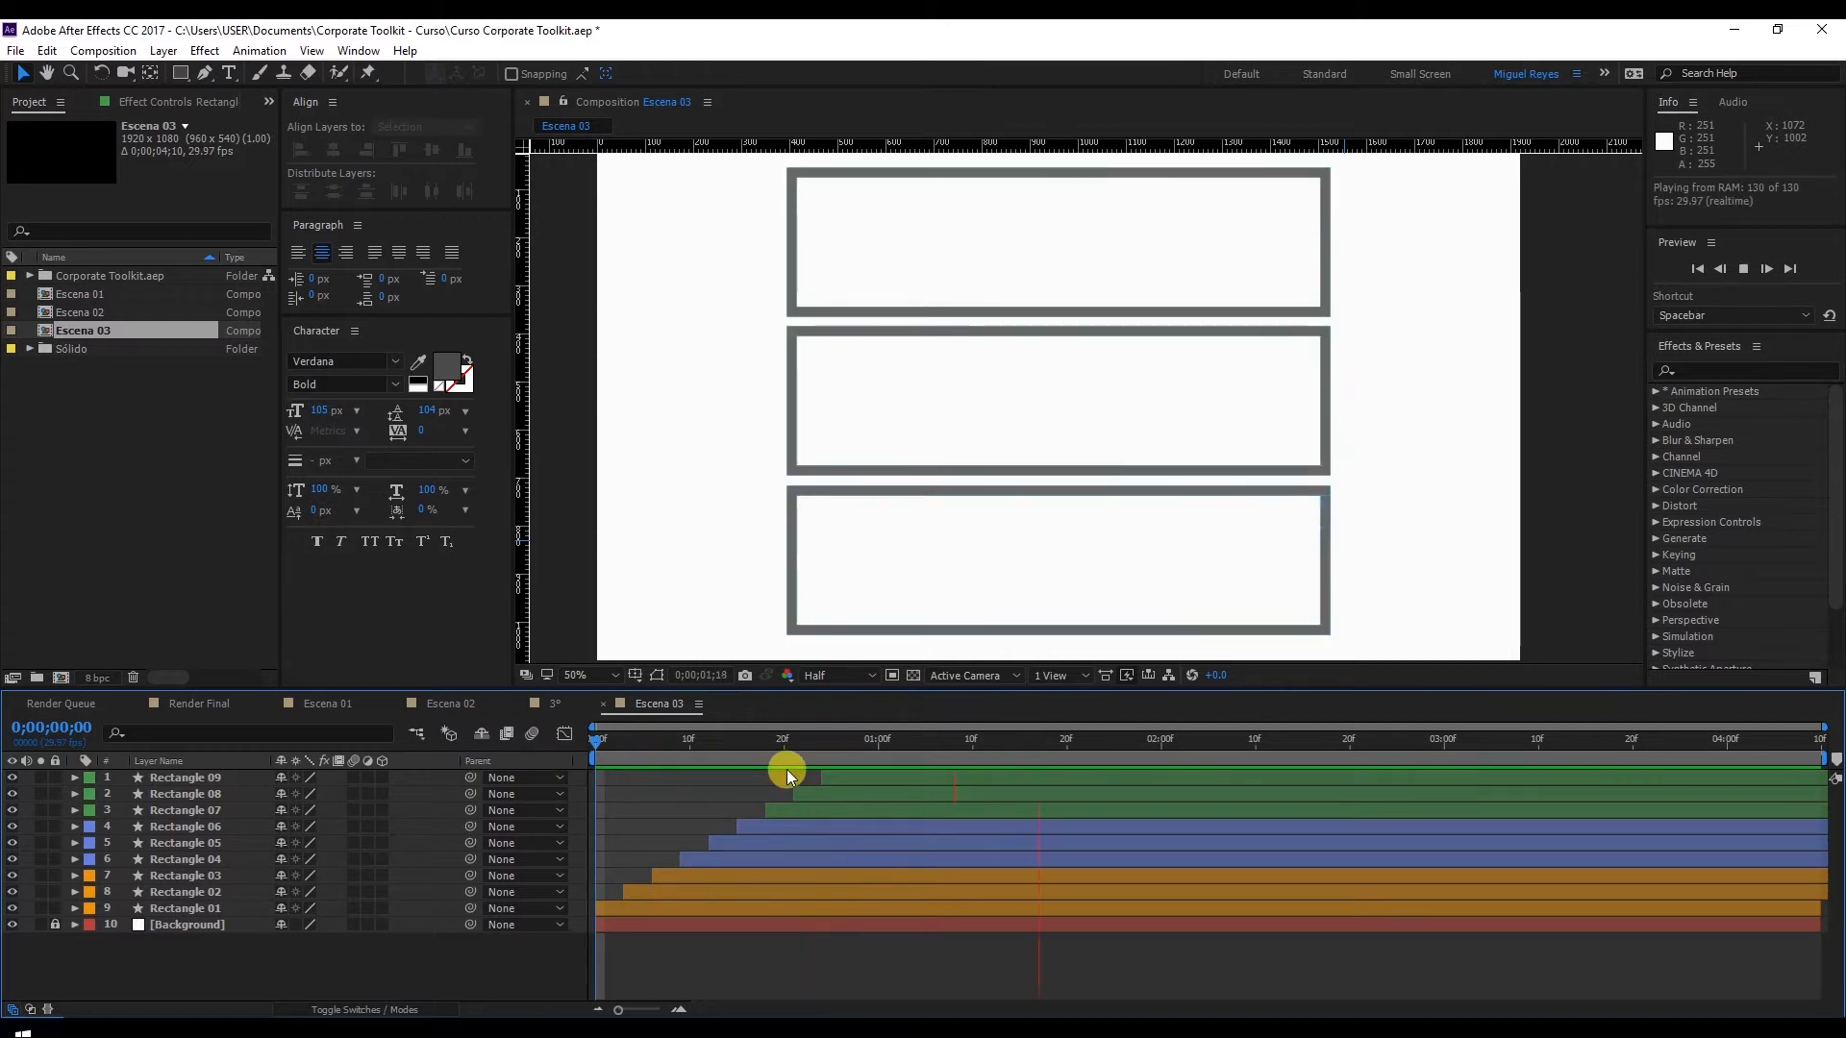
left_click_drag(714, 742, 1028, 766)
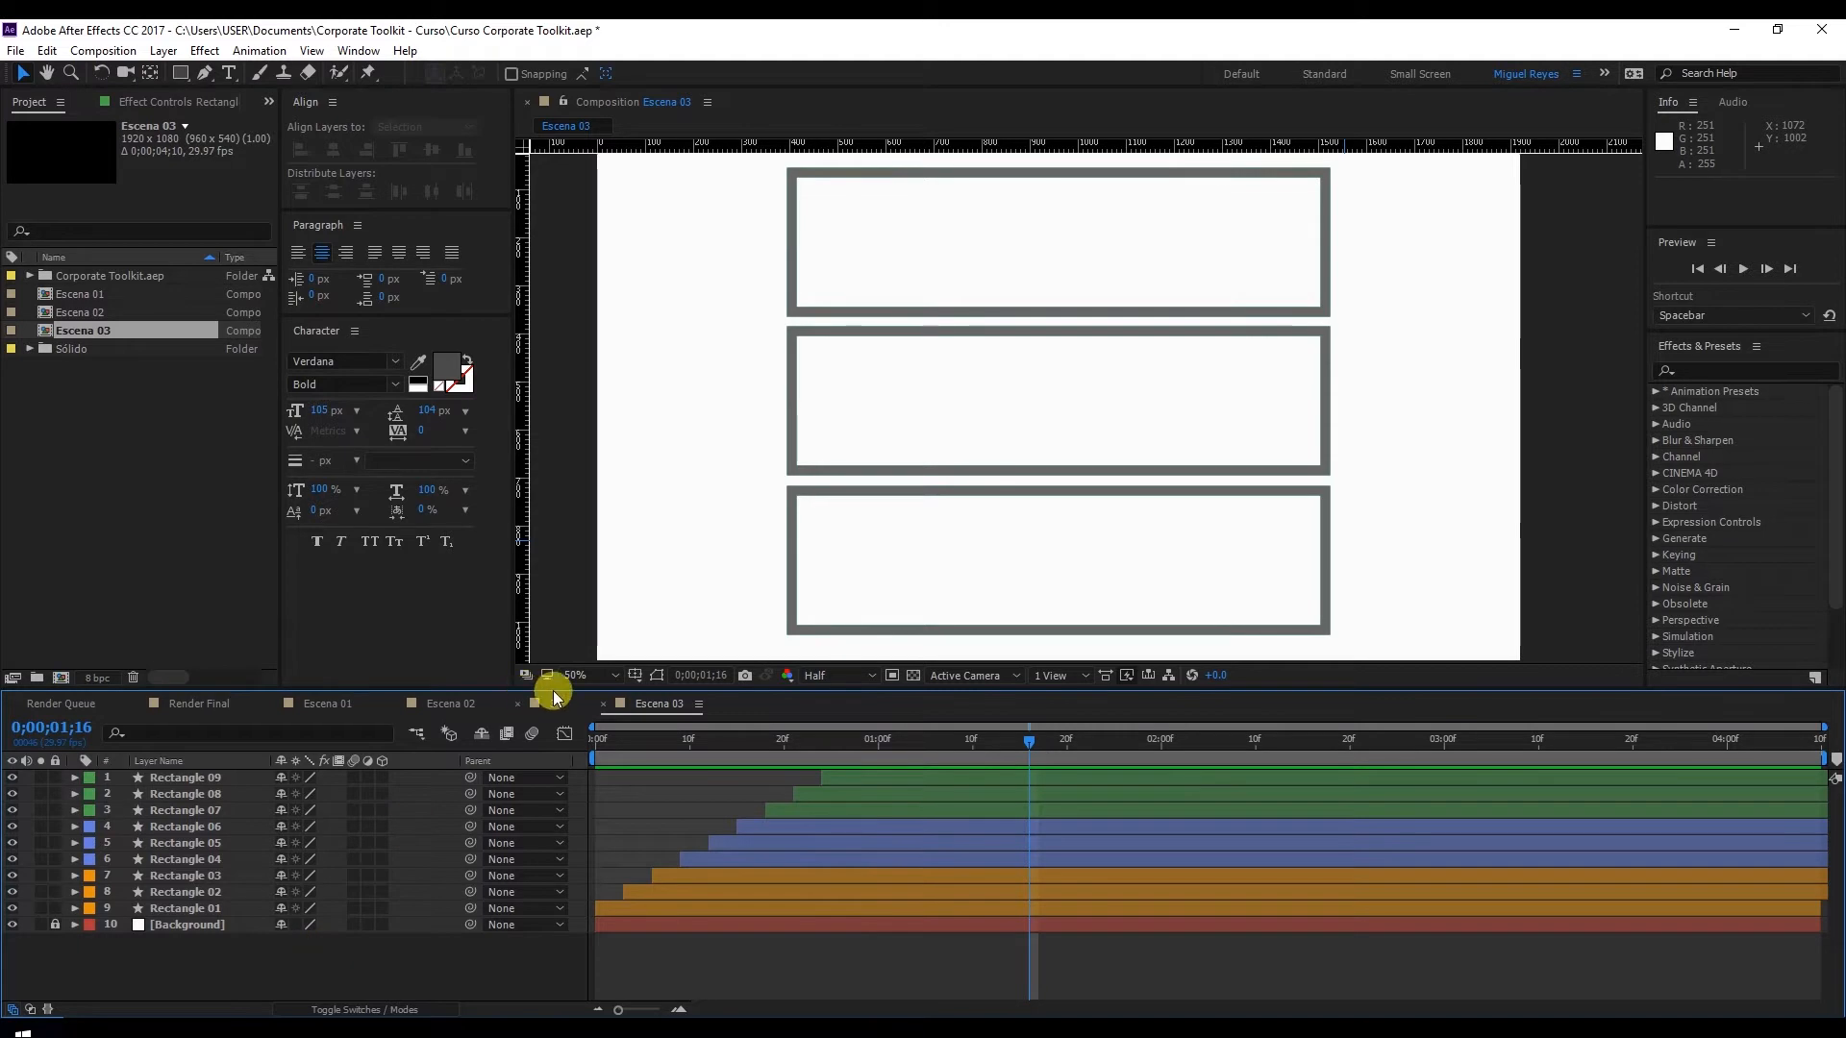
Enlarge the timeline area and add a text layer reading "- Photoshop -" near the upper rectangle
left_click_drag(564, 687, 606, 659)
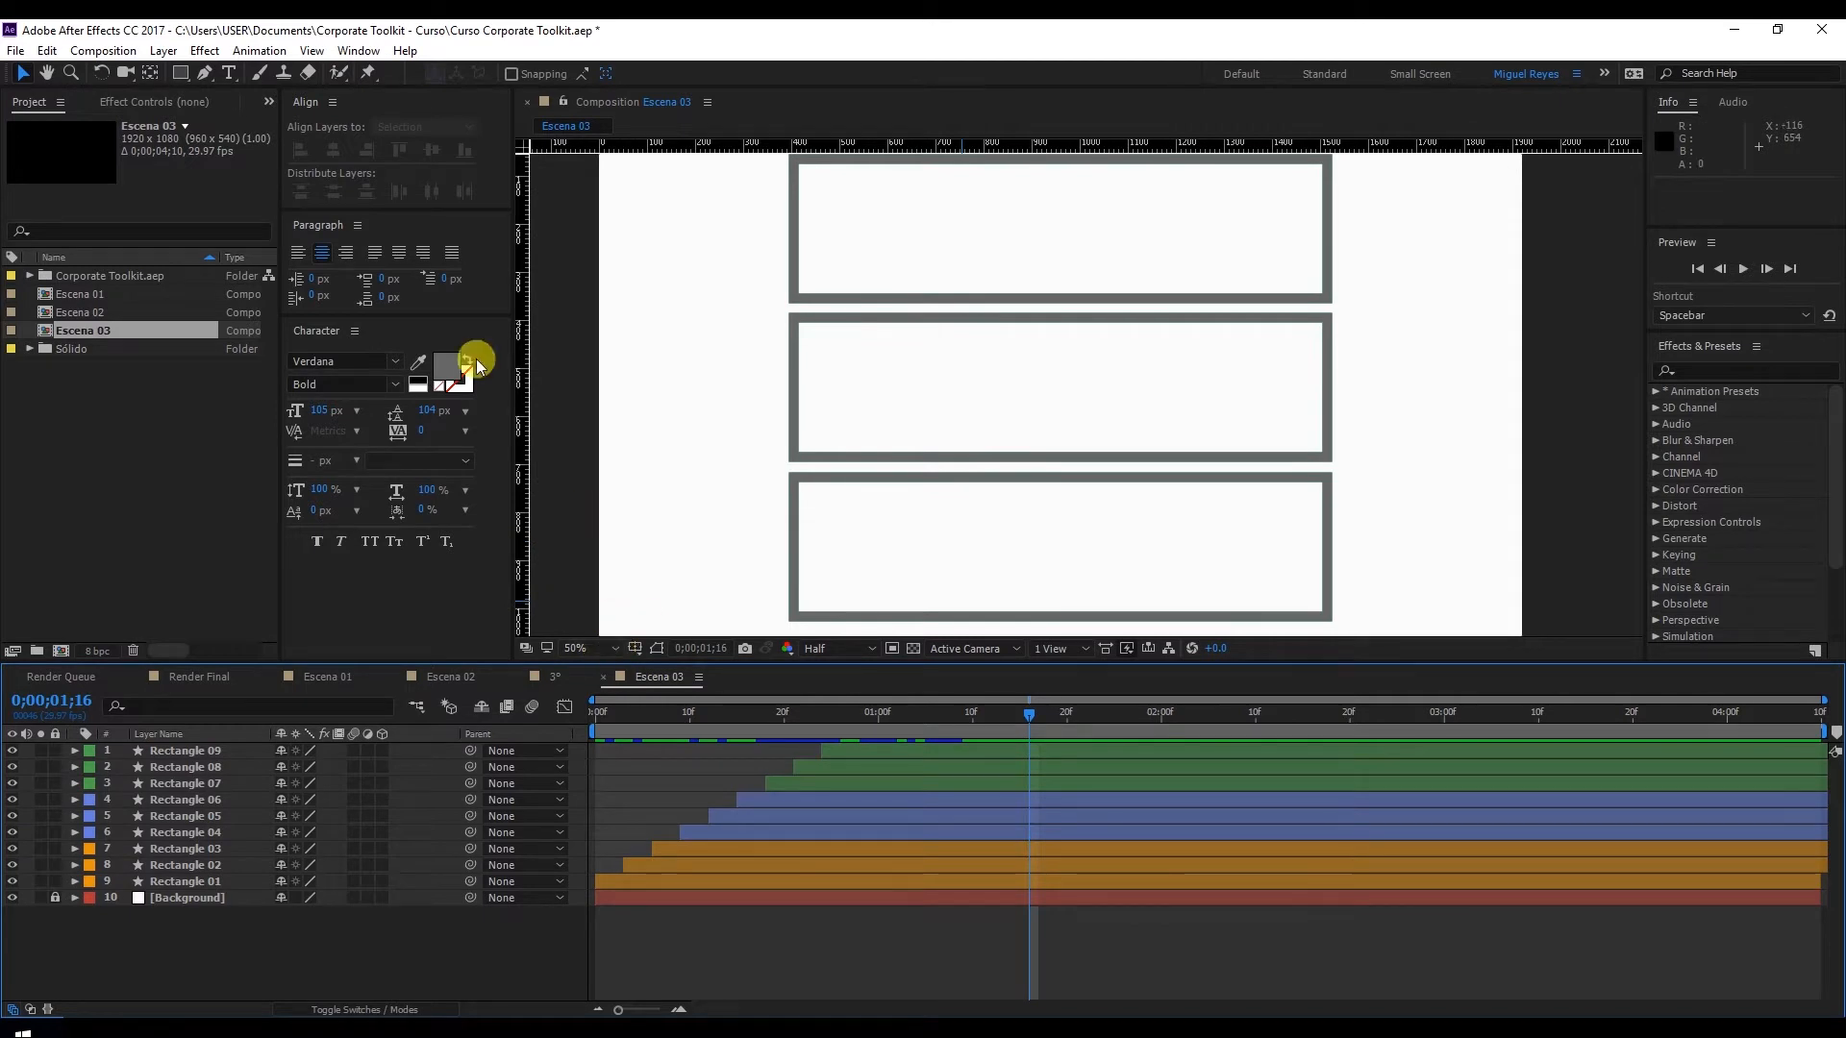
left_click(228, 72)
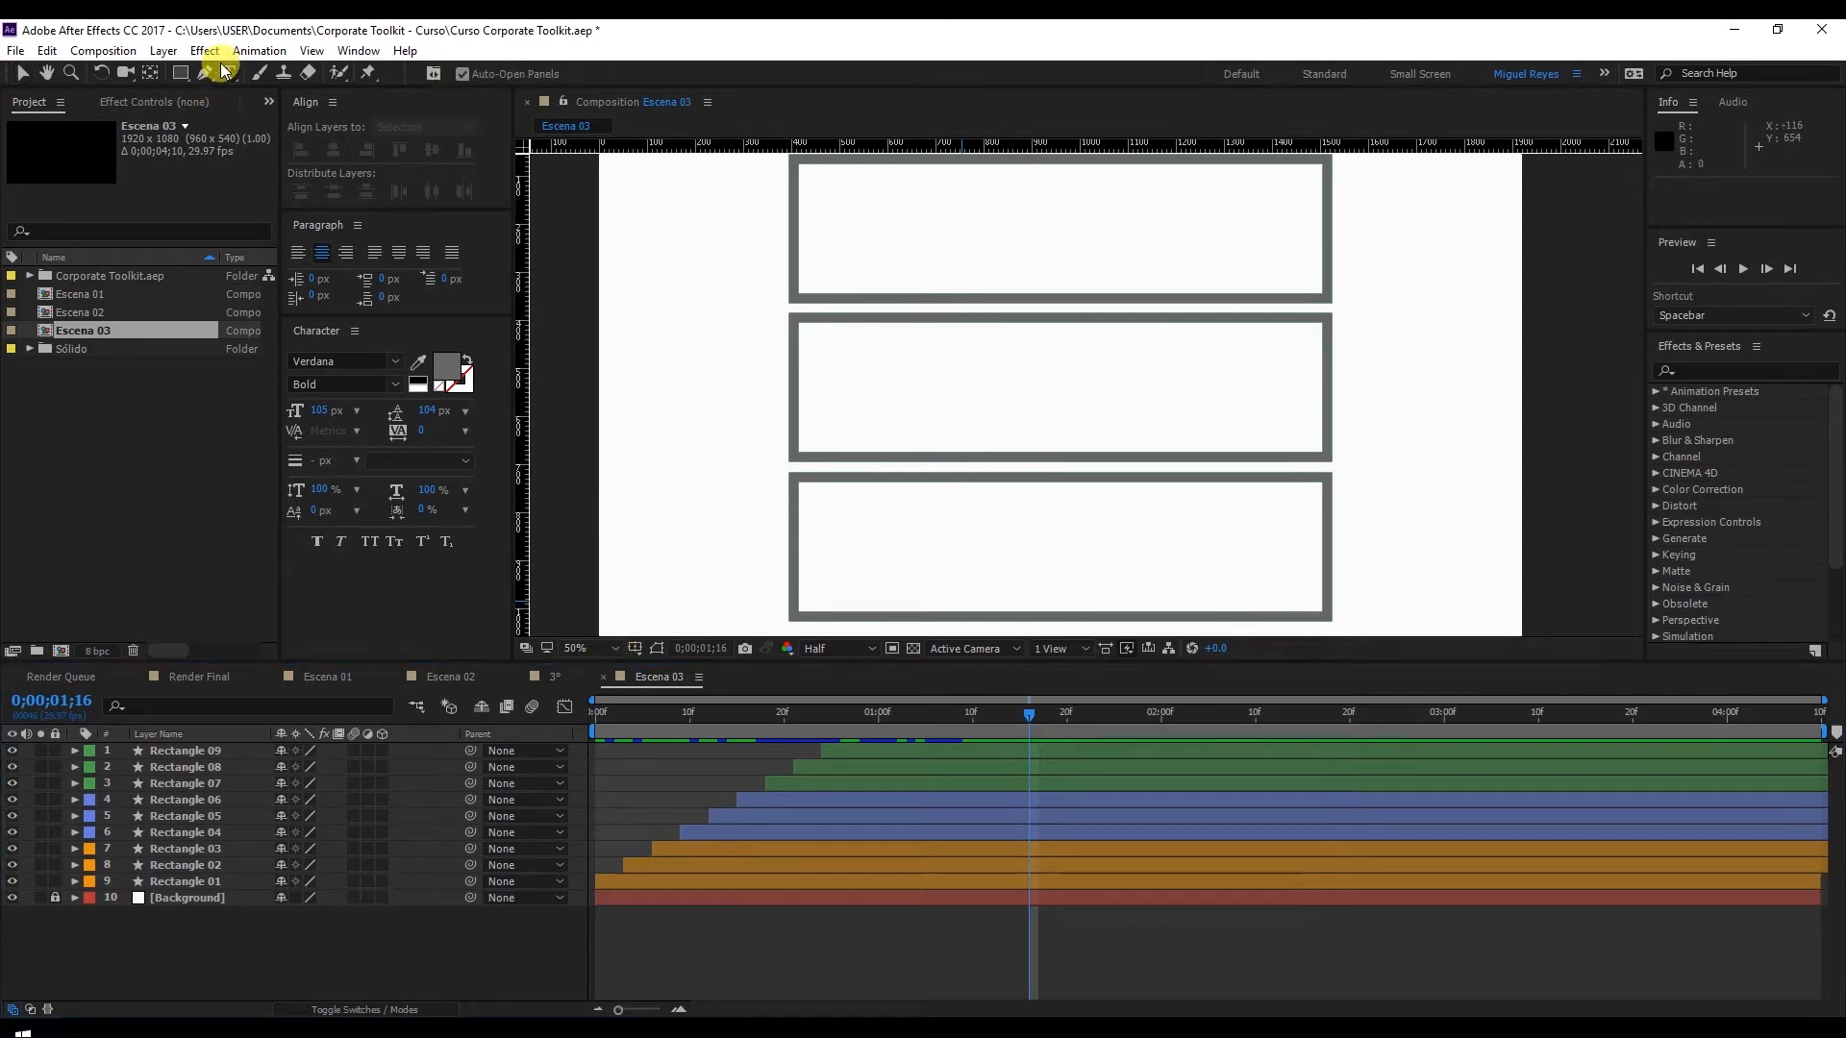
left_click(849, 236)
type("- Photoshop -")
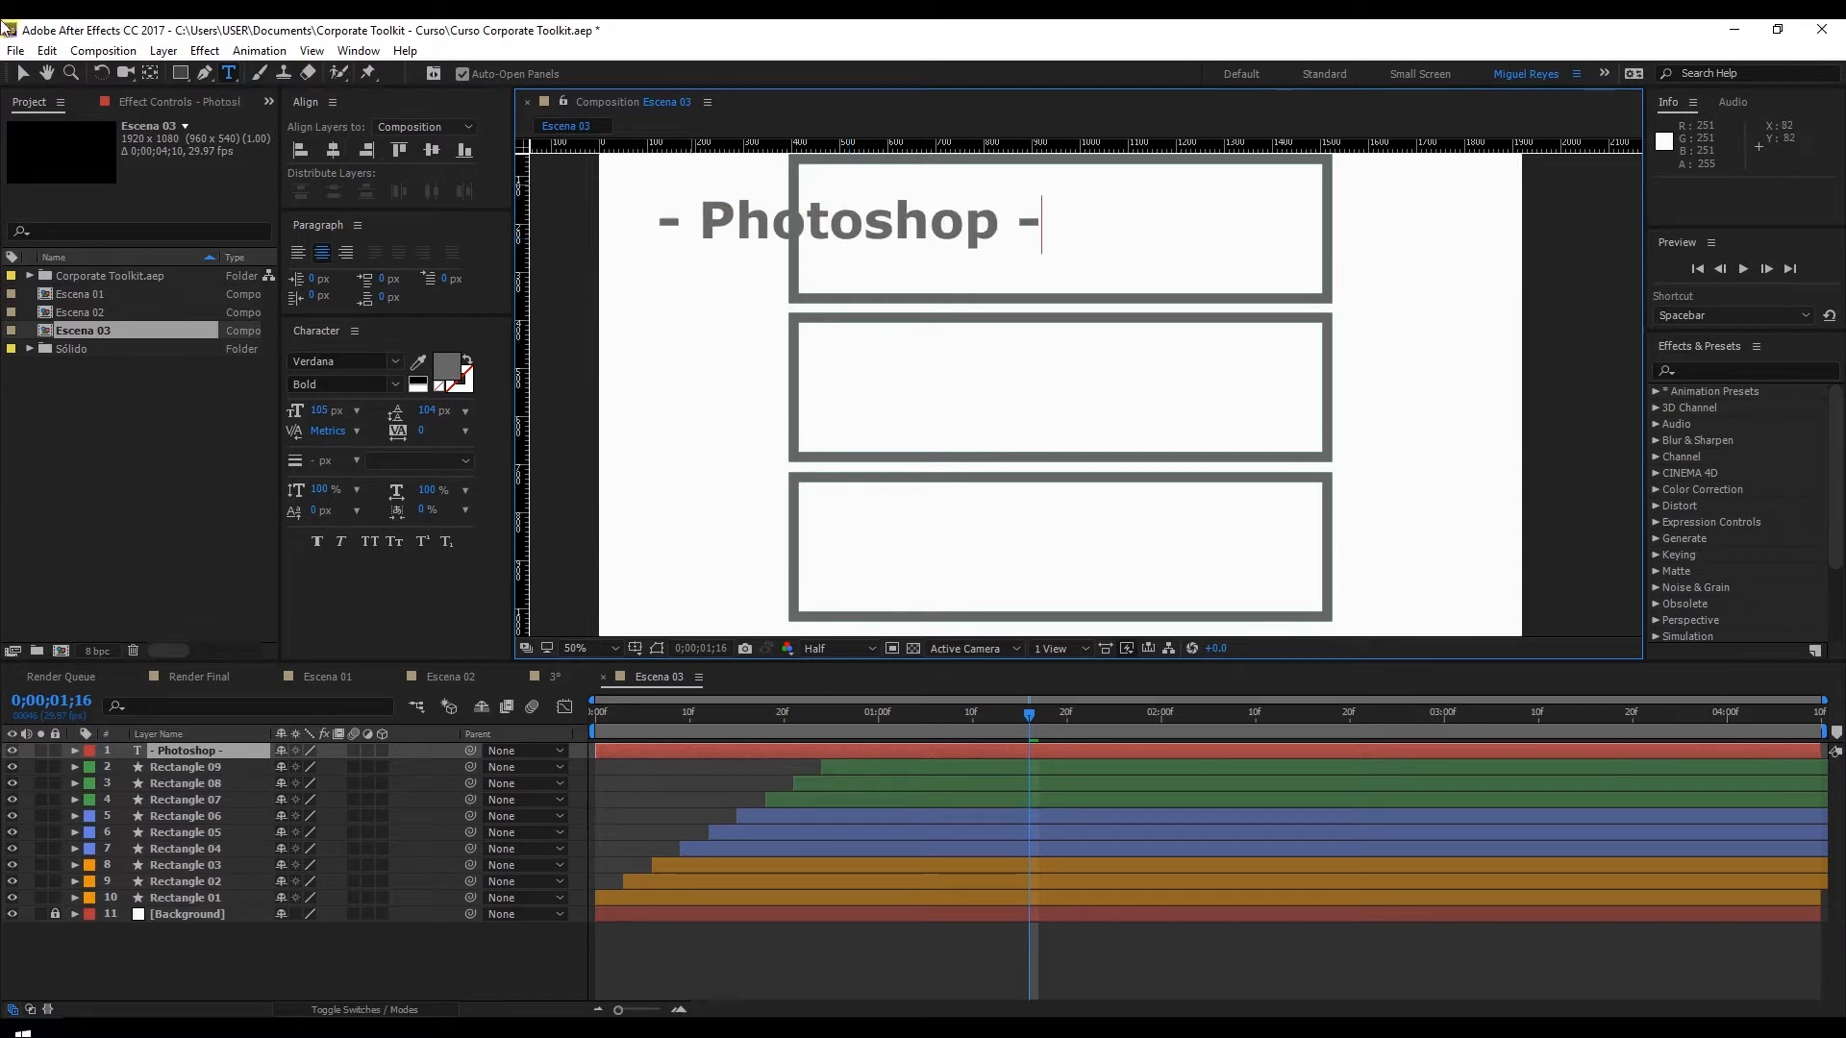
left_click(23, 72)
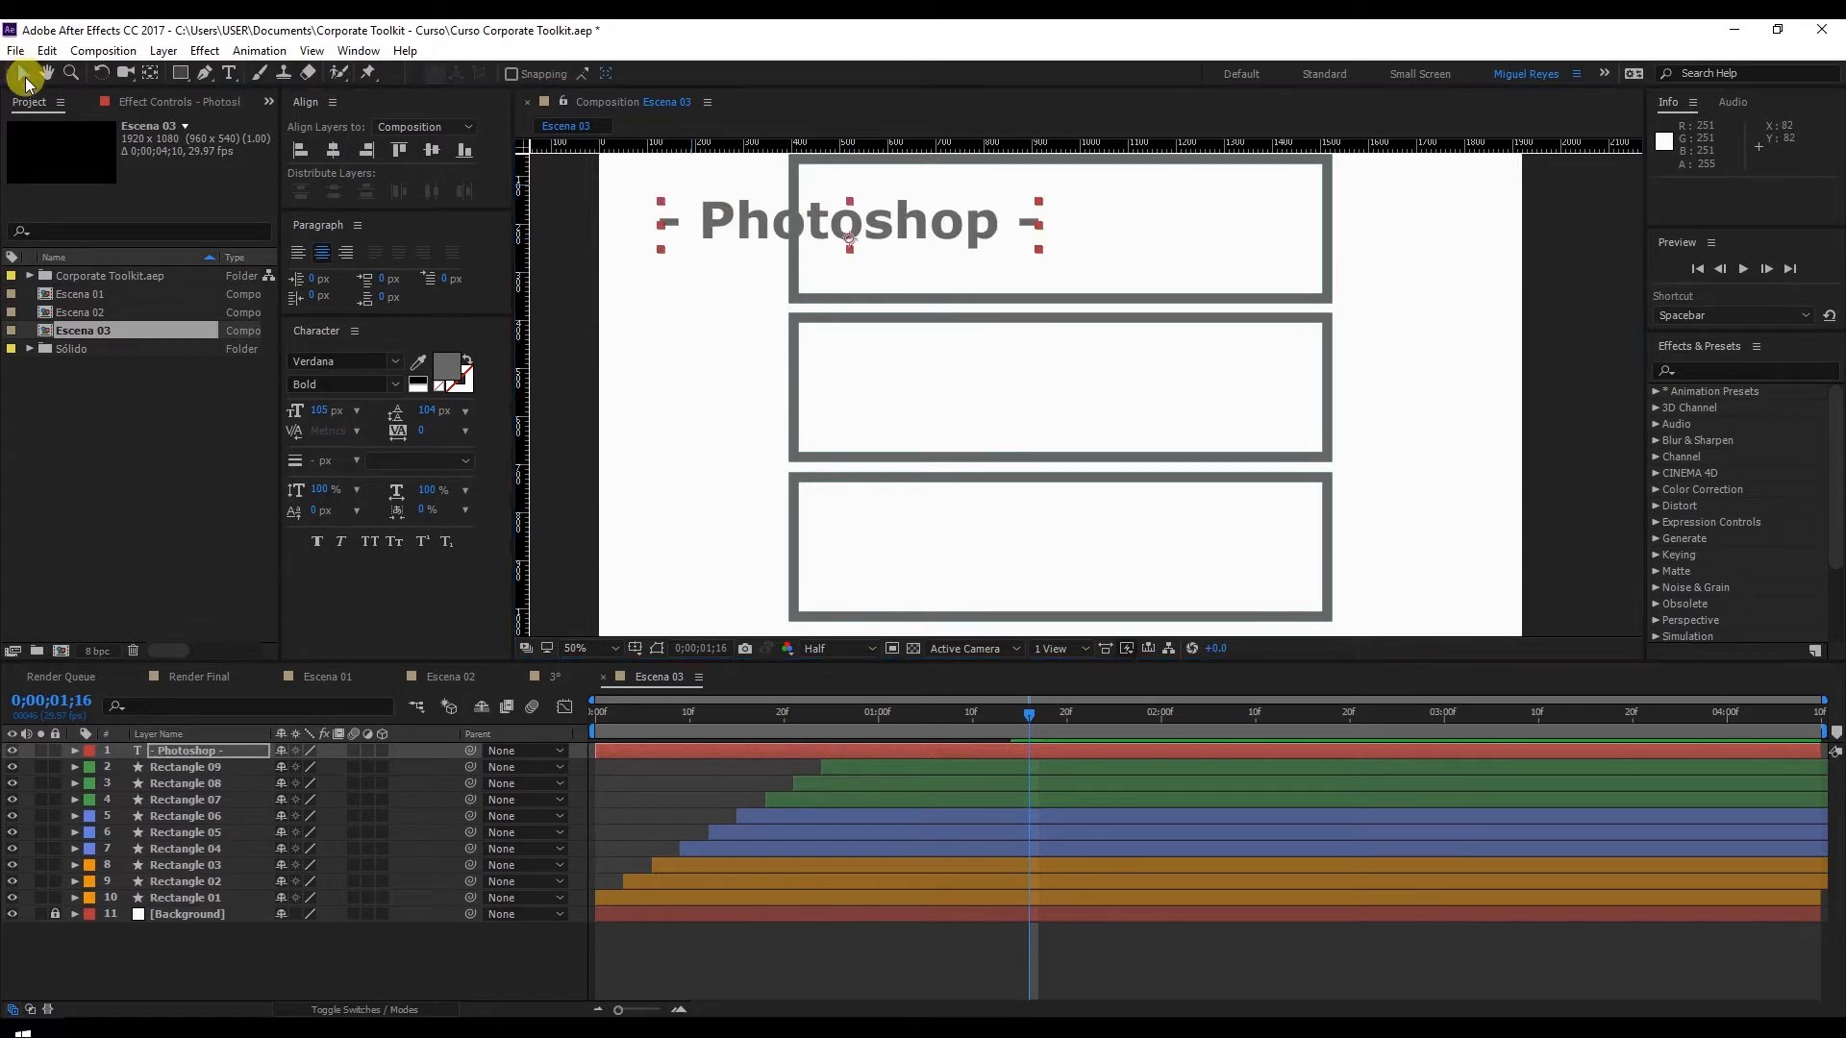
Center the "- Photoshop -" text horizontally in the composition and nudge it slightly down inside the upper rectangle
left_click(333, 149)
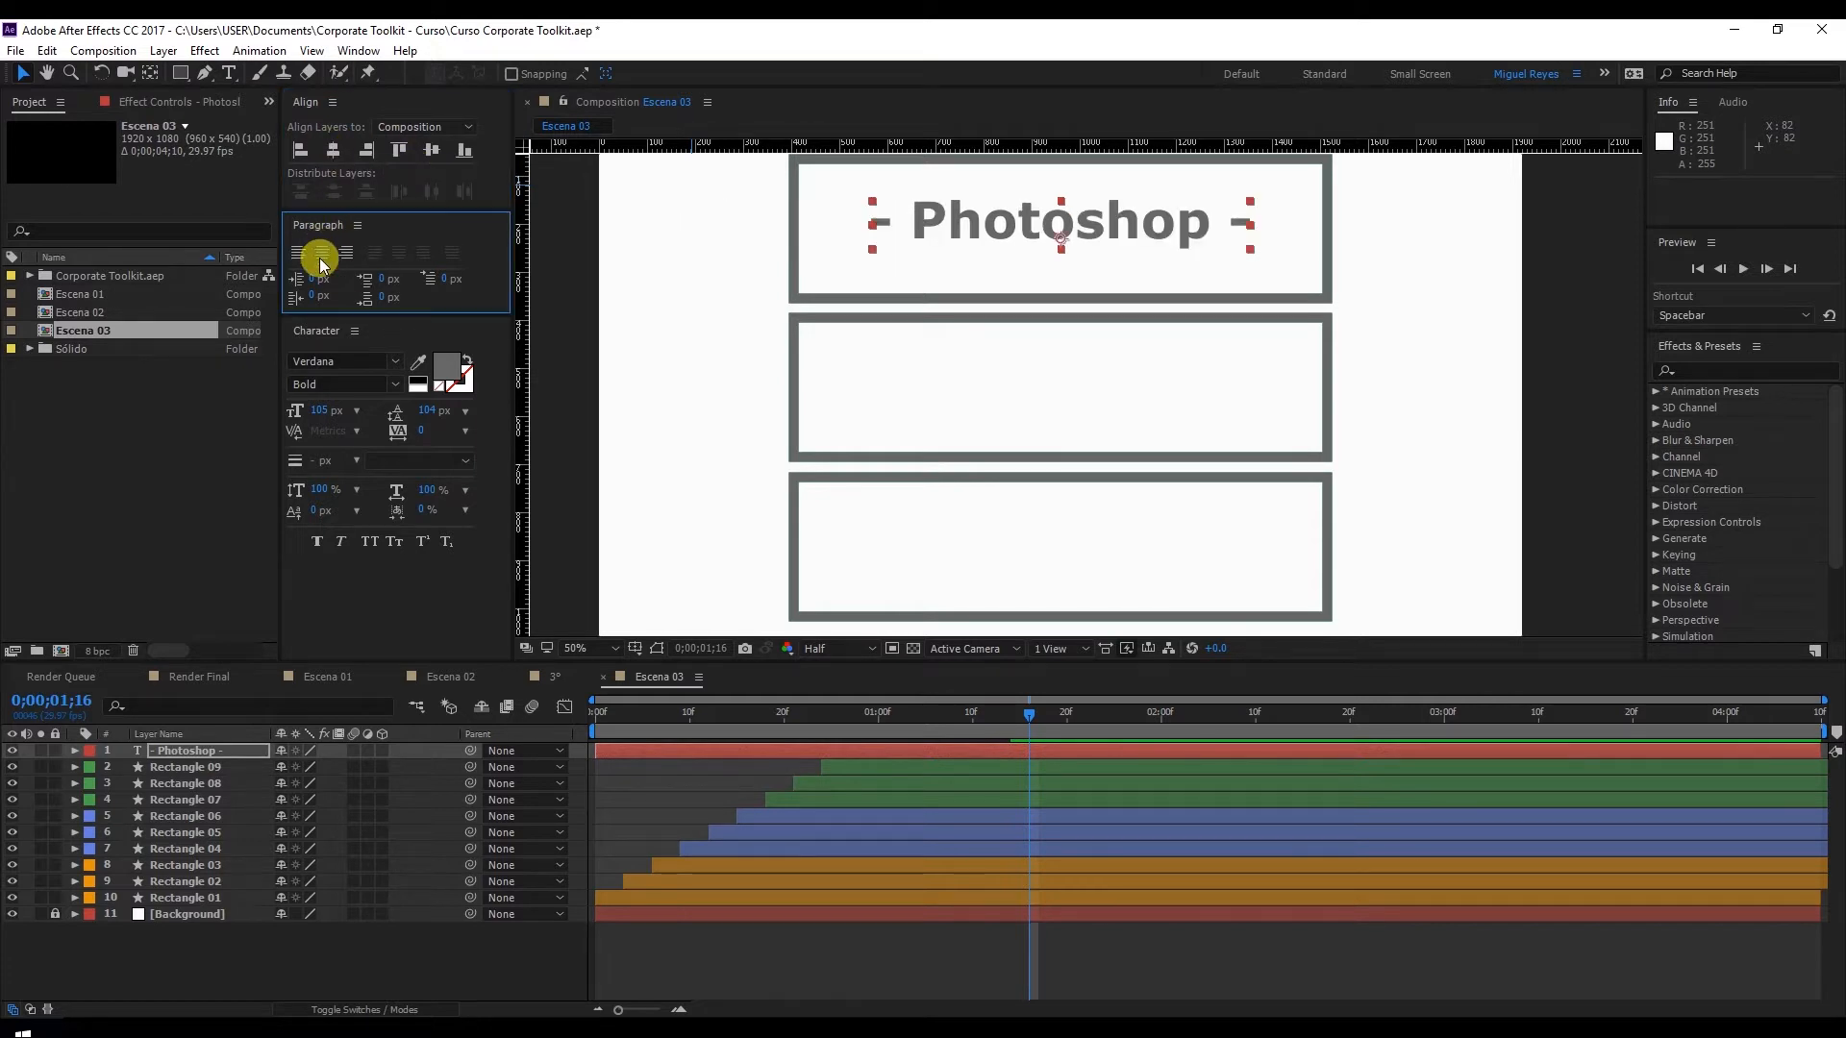
left_click(319, 360)
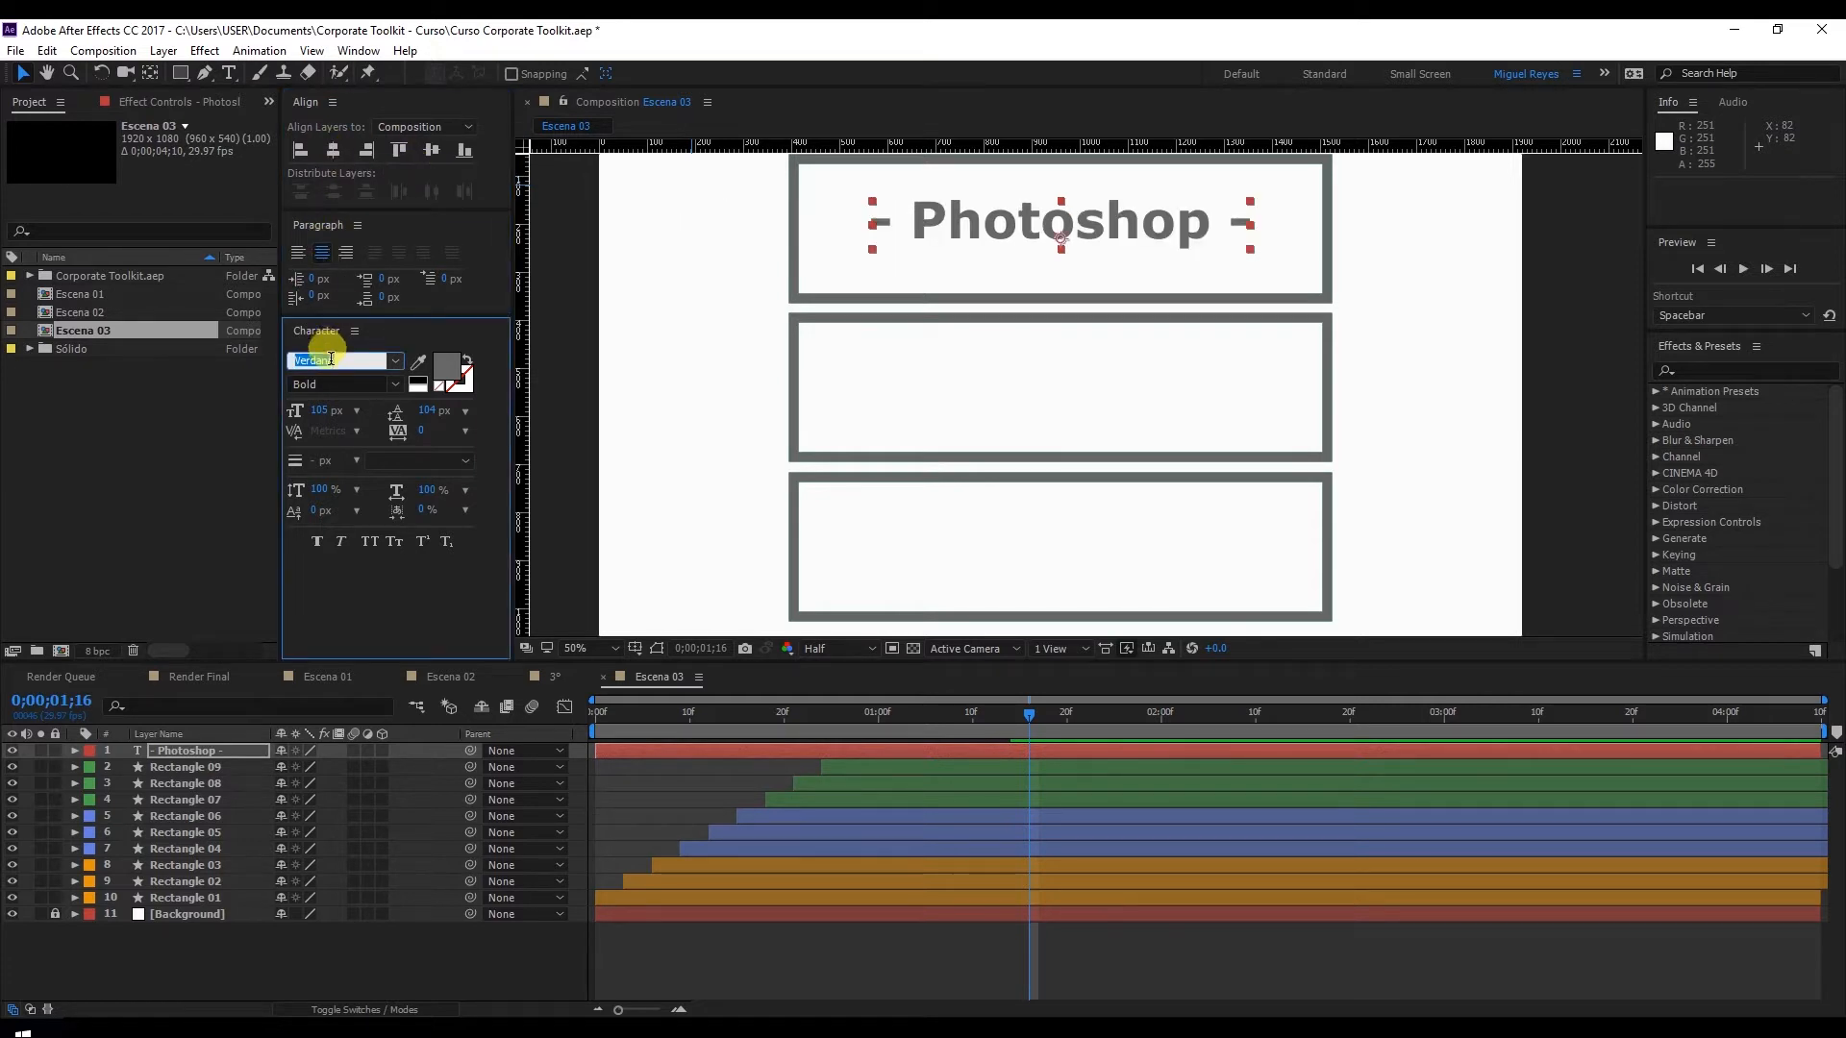
left_click(331, 384)
left_click(329, 409)
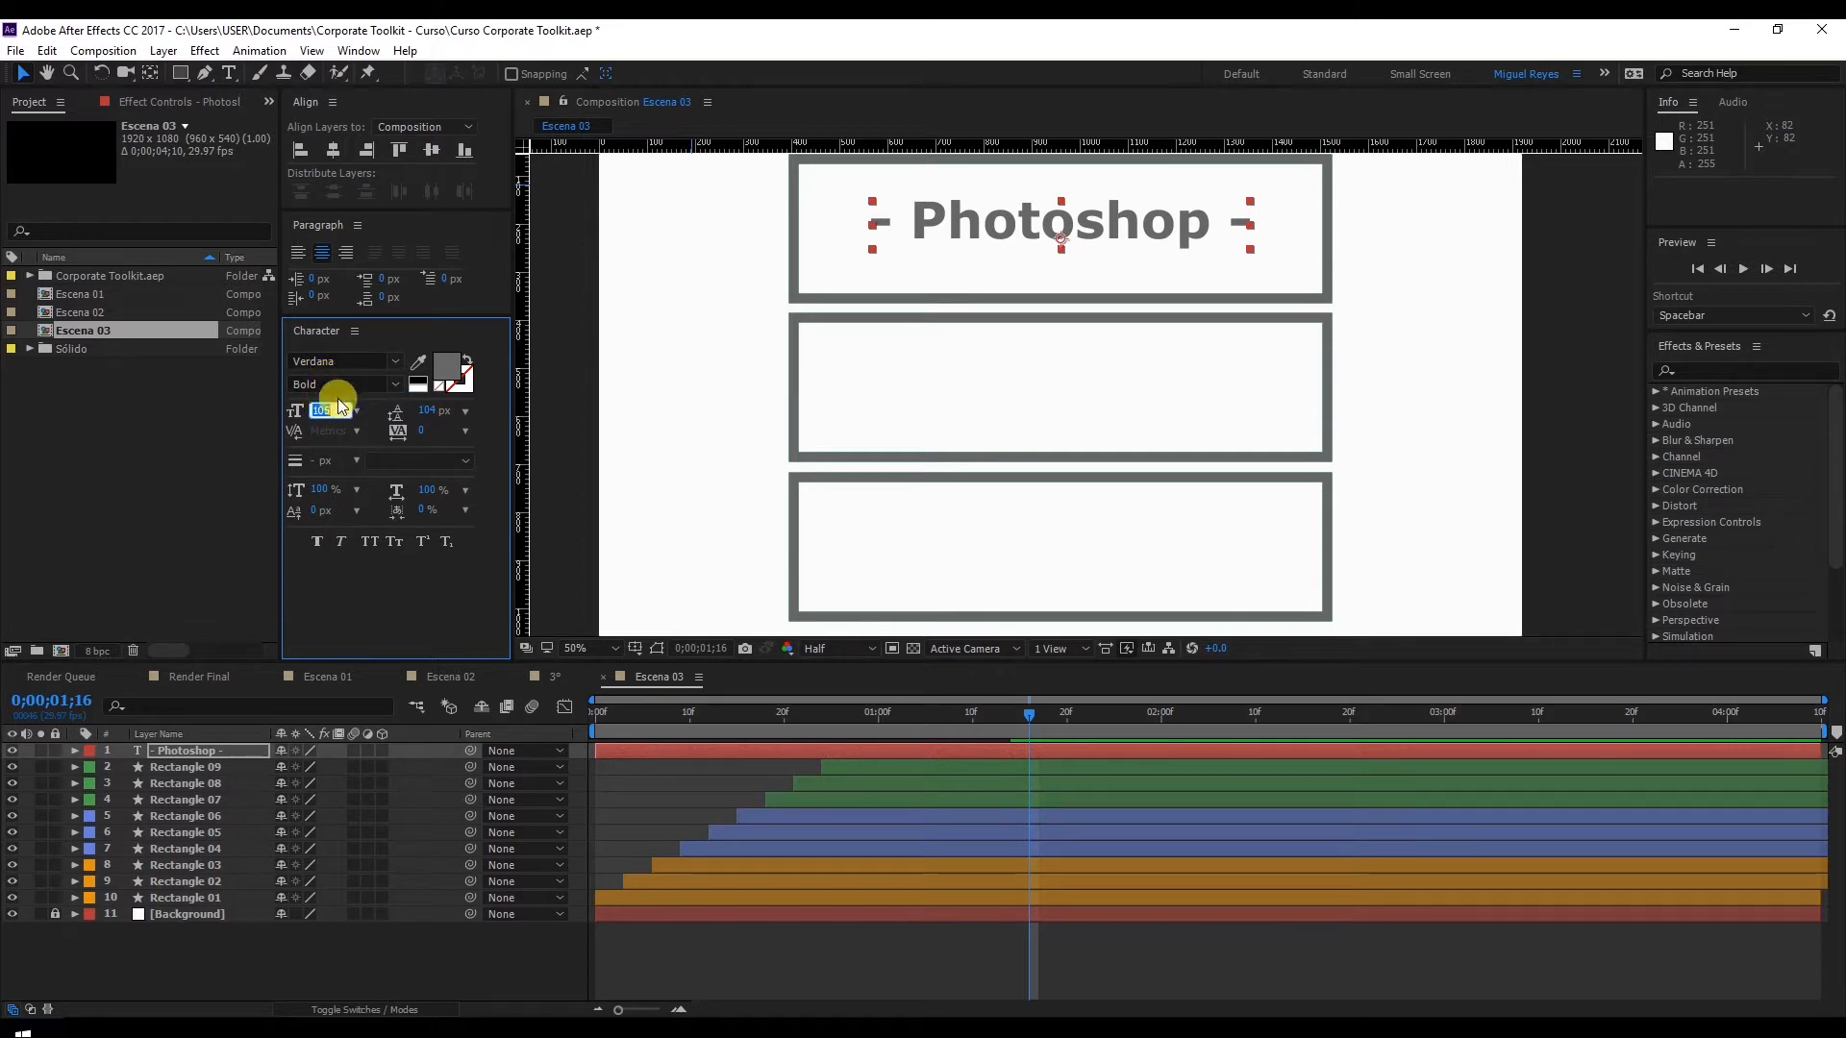
left_click(1111, 227)
key("Down")
key("Down")
key("Down")
key("Down")
key("Down")
key("Down")
key("Down")
key("Down")
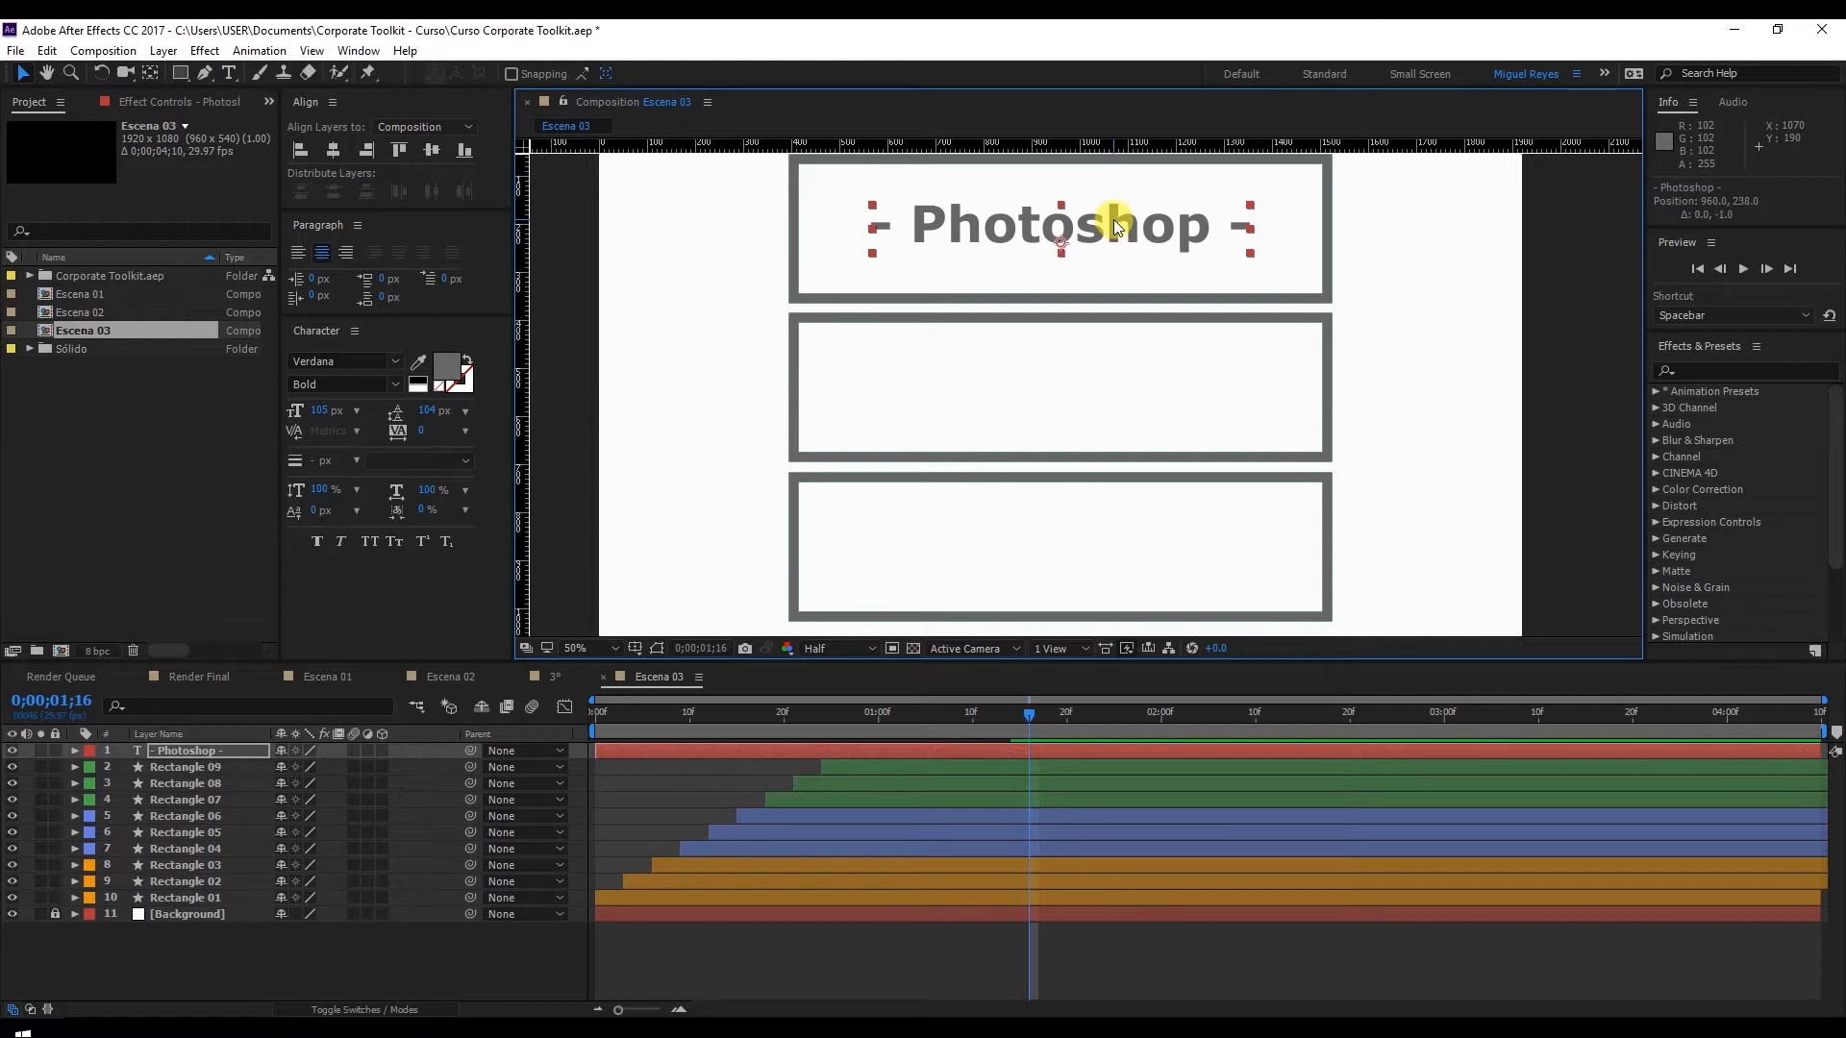
Expand the "- Photoshop -" text layer's properties and add a Position text animator
left_click(185, 752)
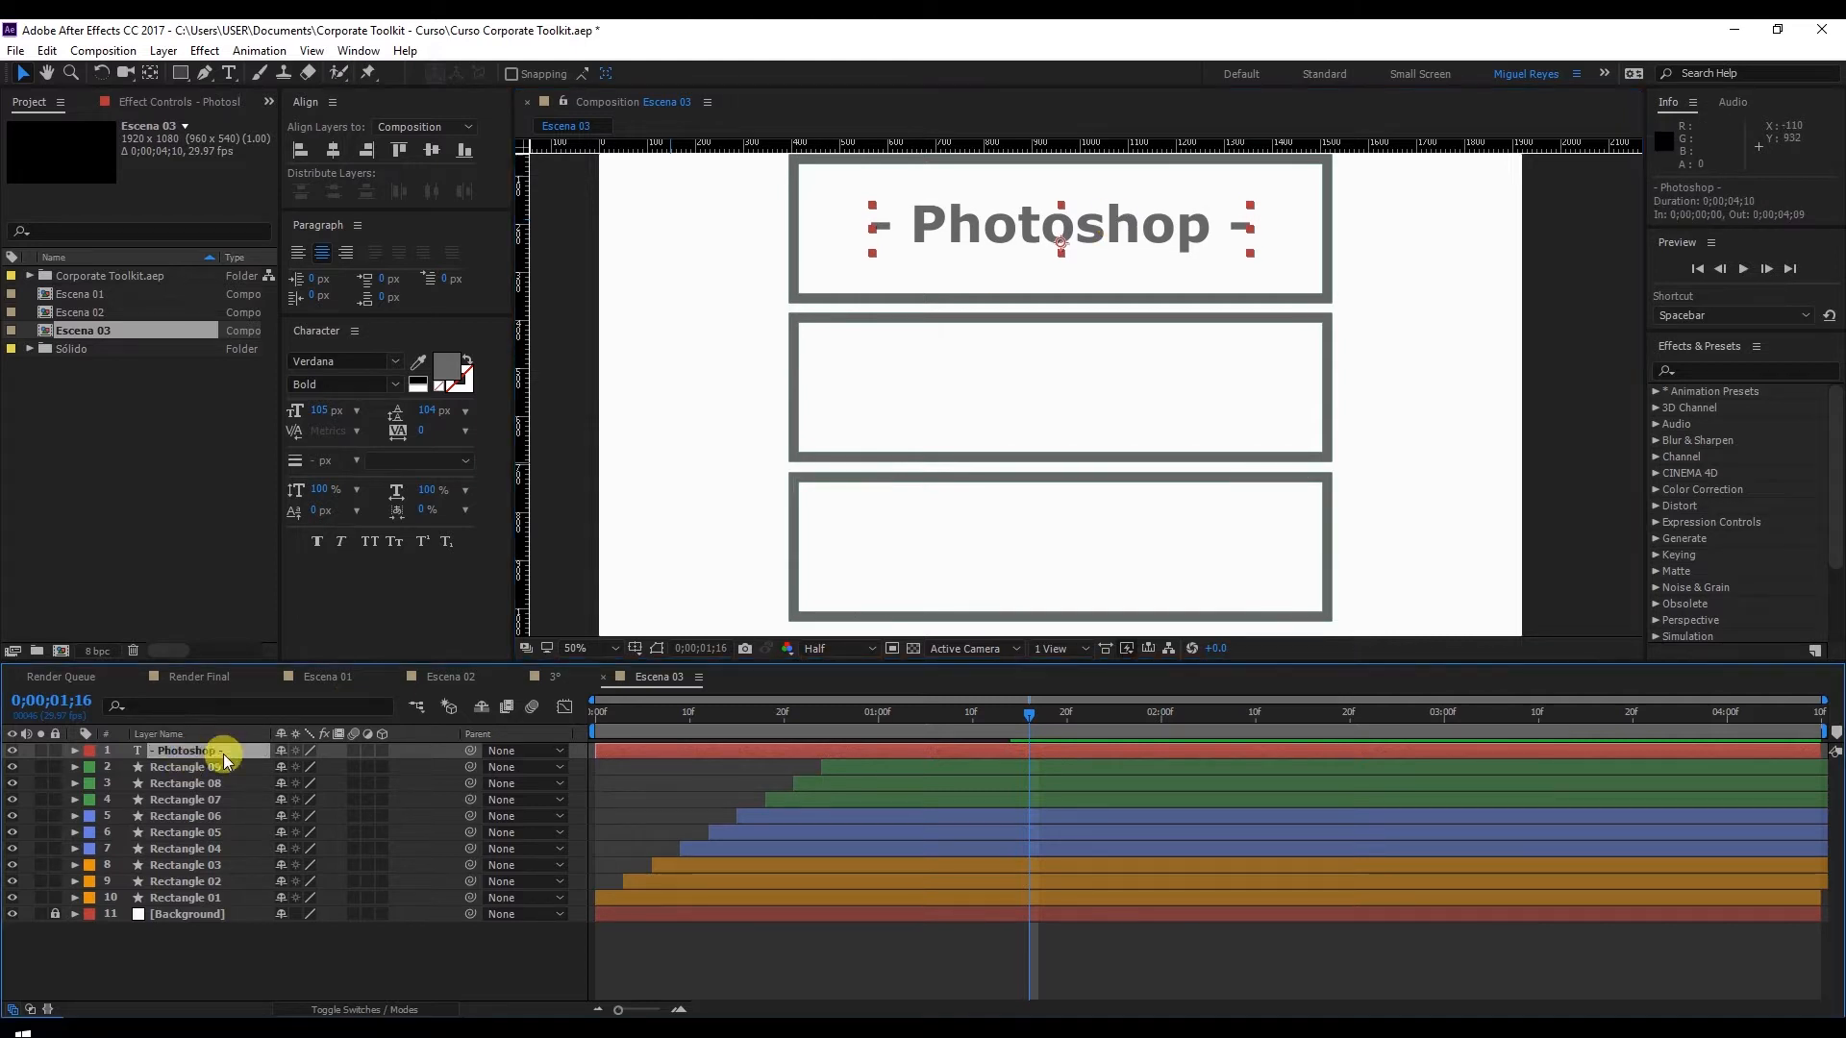
left_click(75, 751)
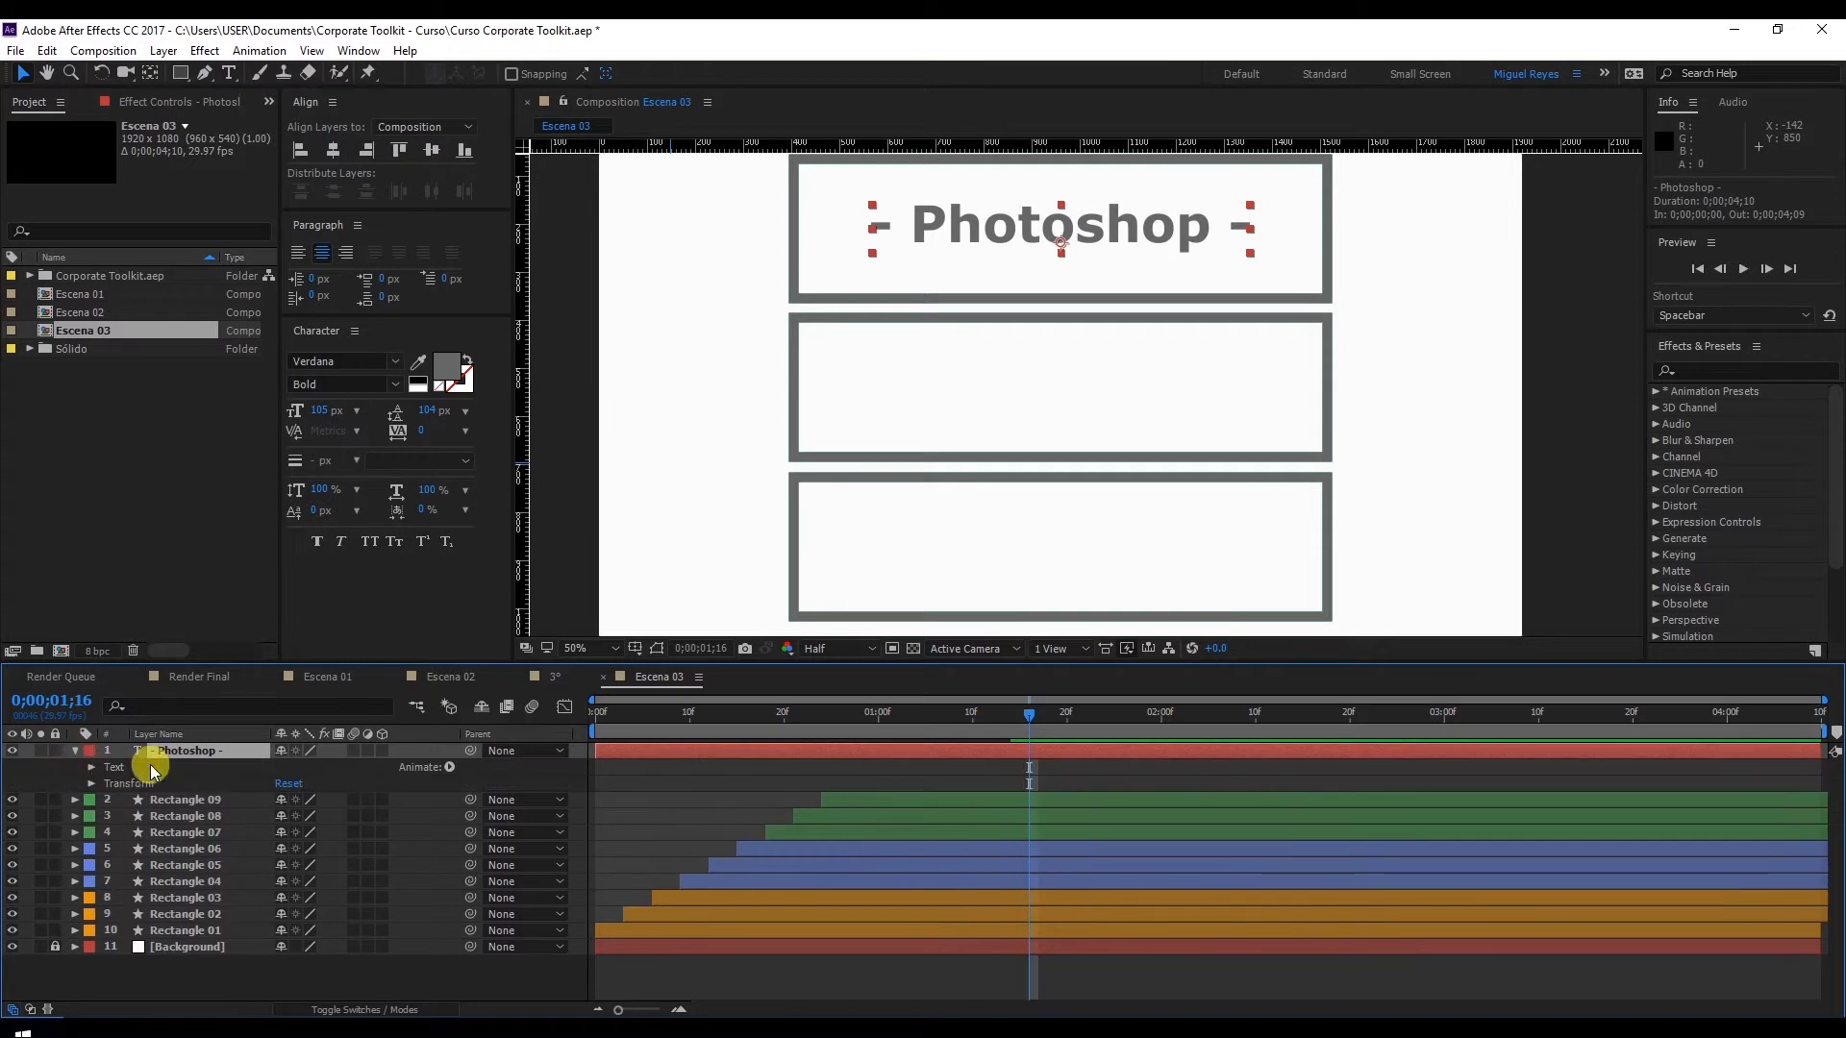
left_click(91, 784)
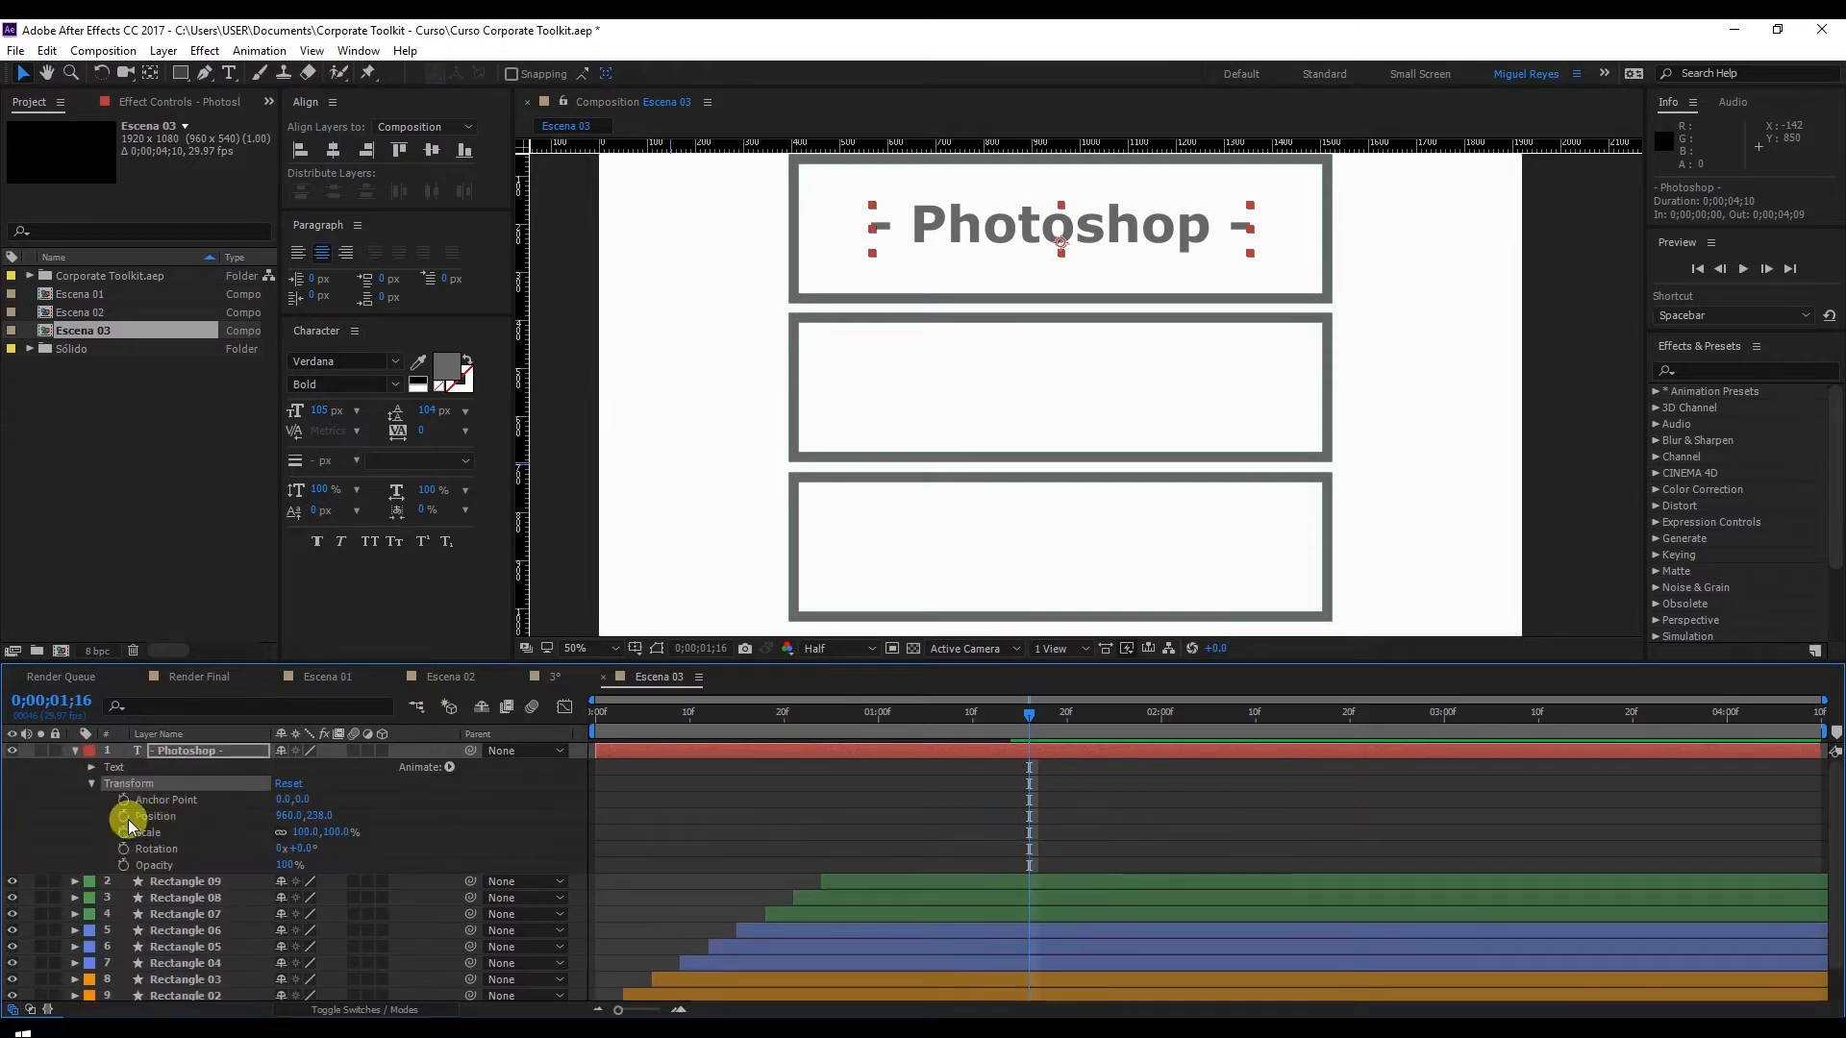
left_click(89, 783)
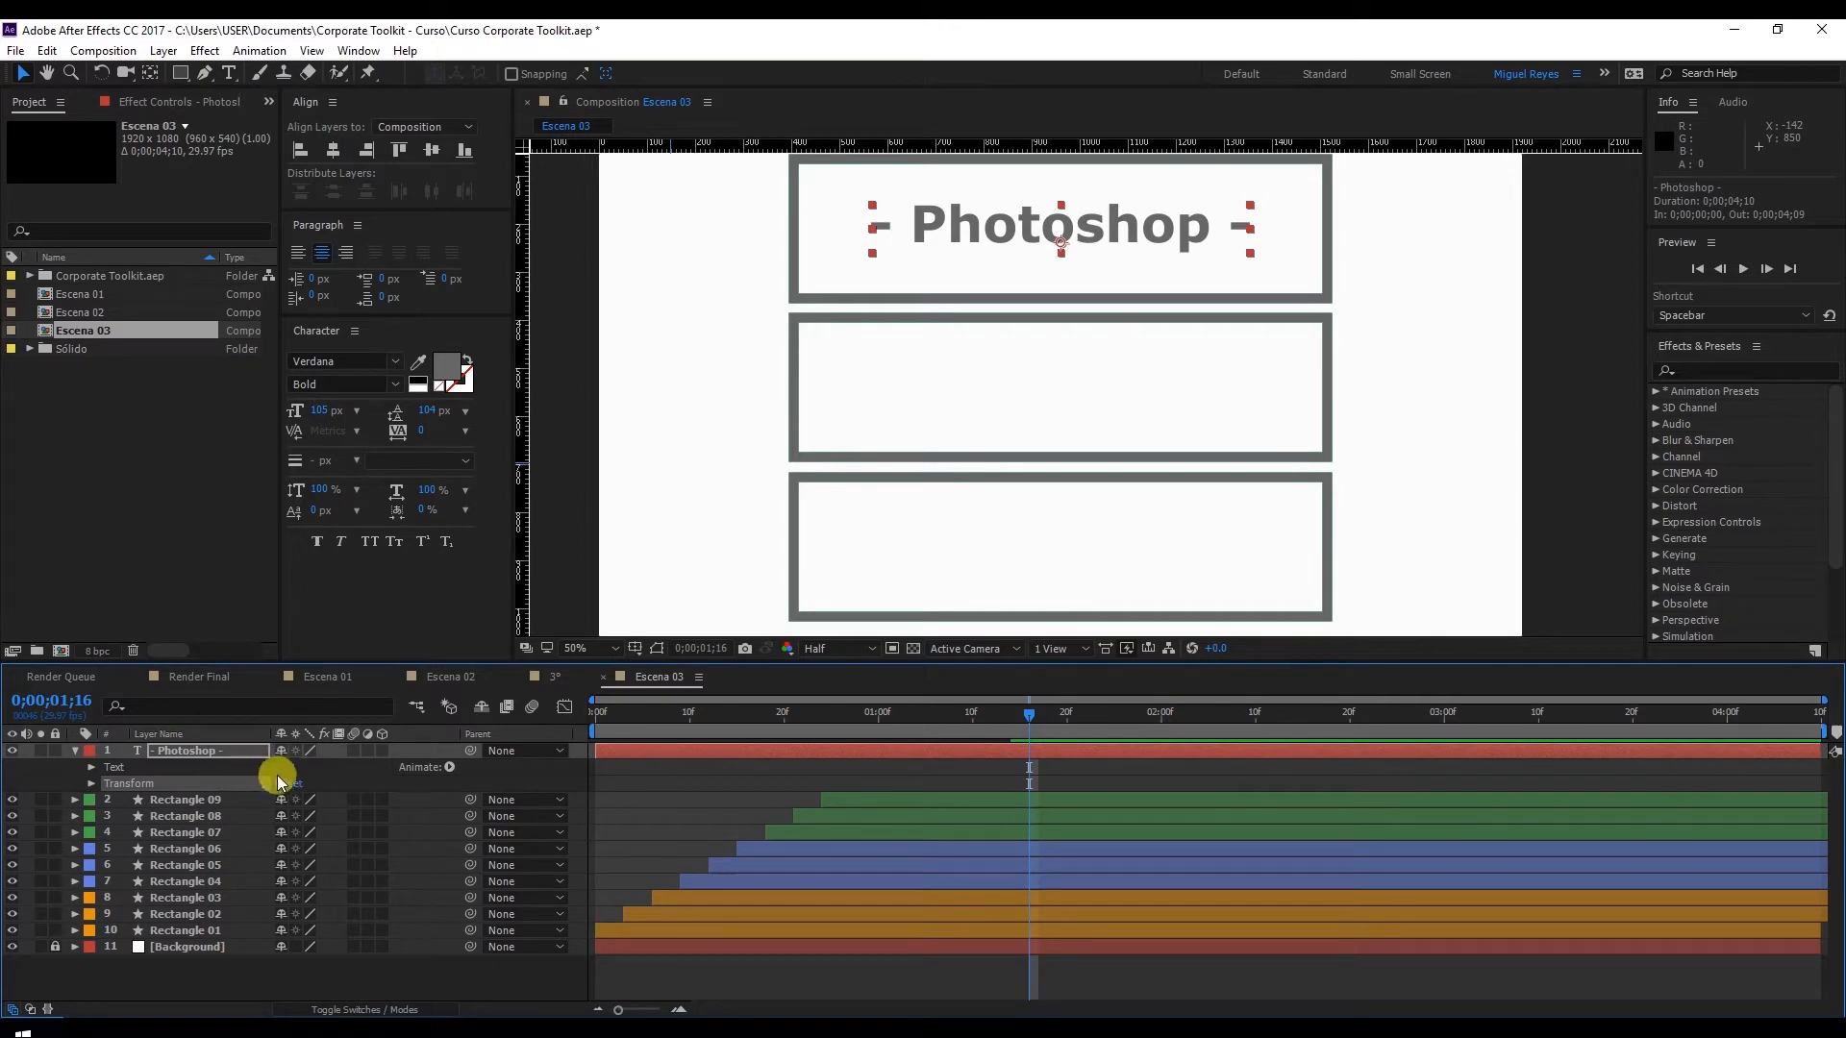
left_click(413, 766)
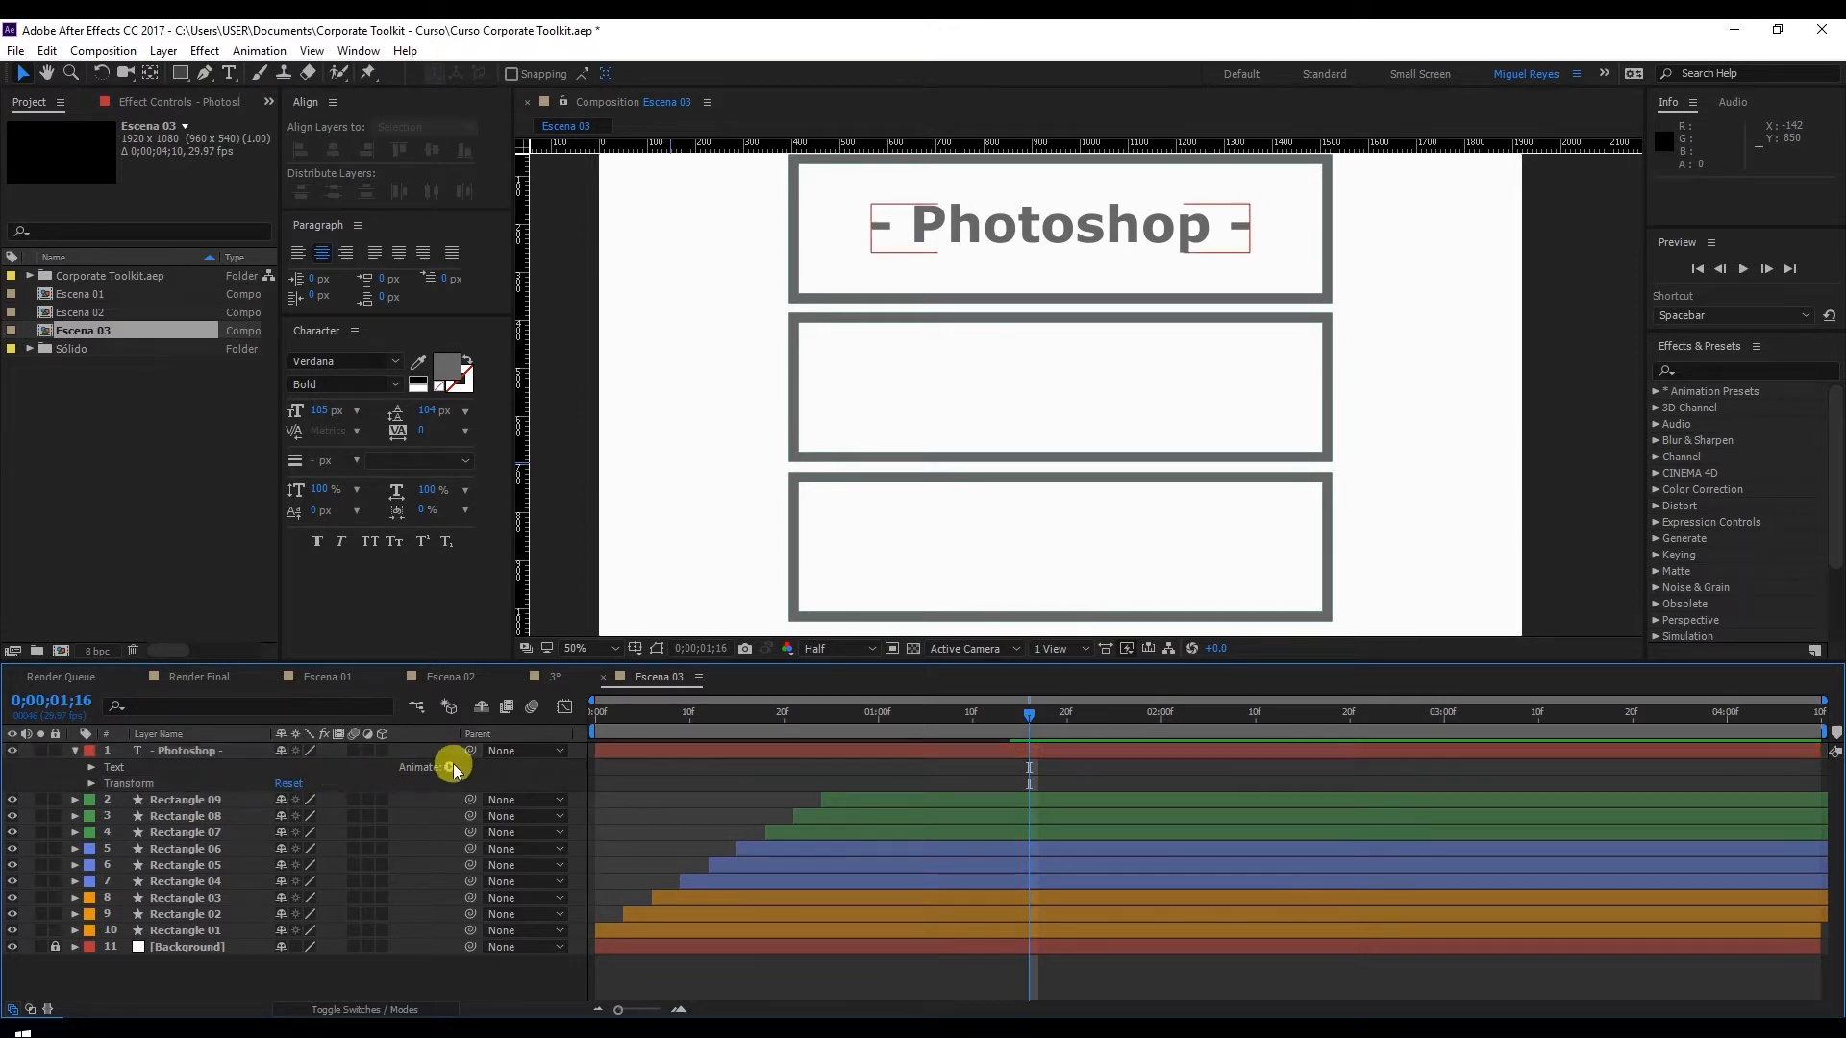
left_click(450, 767)
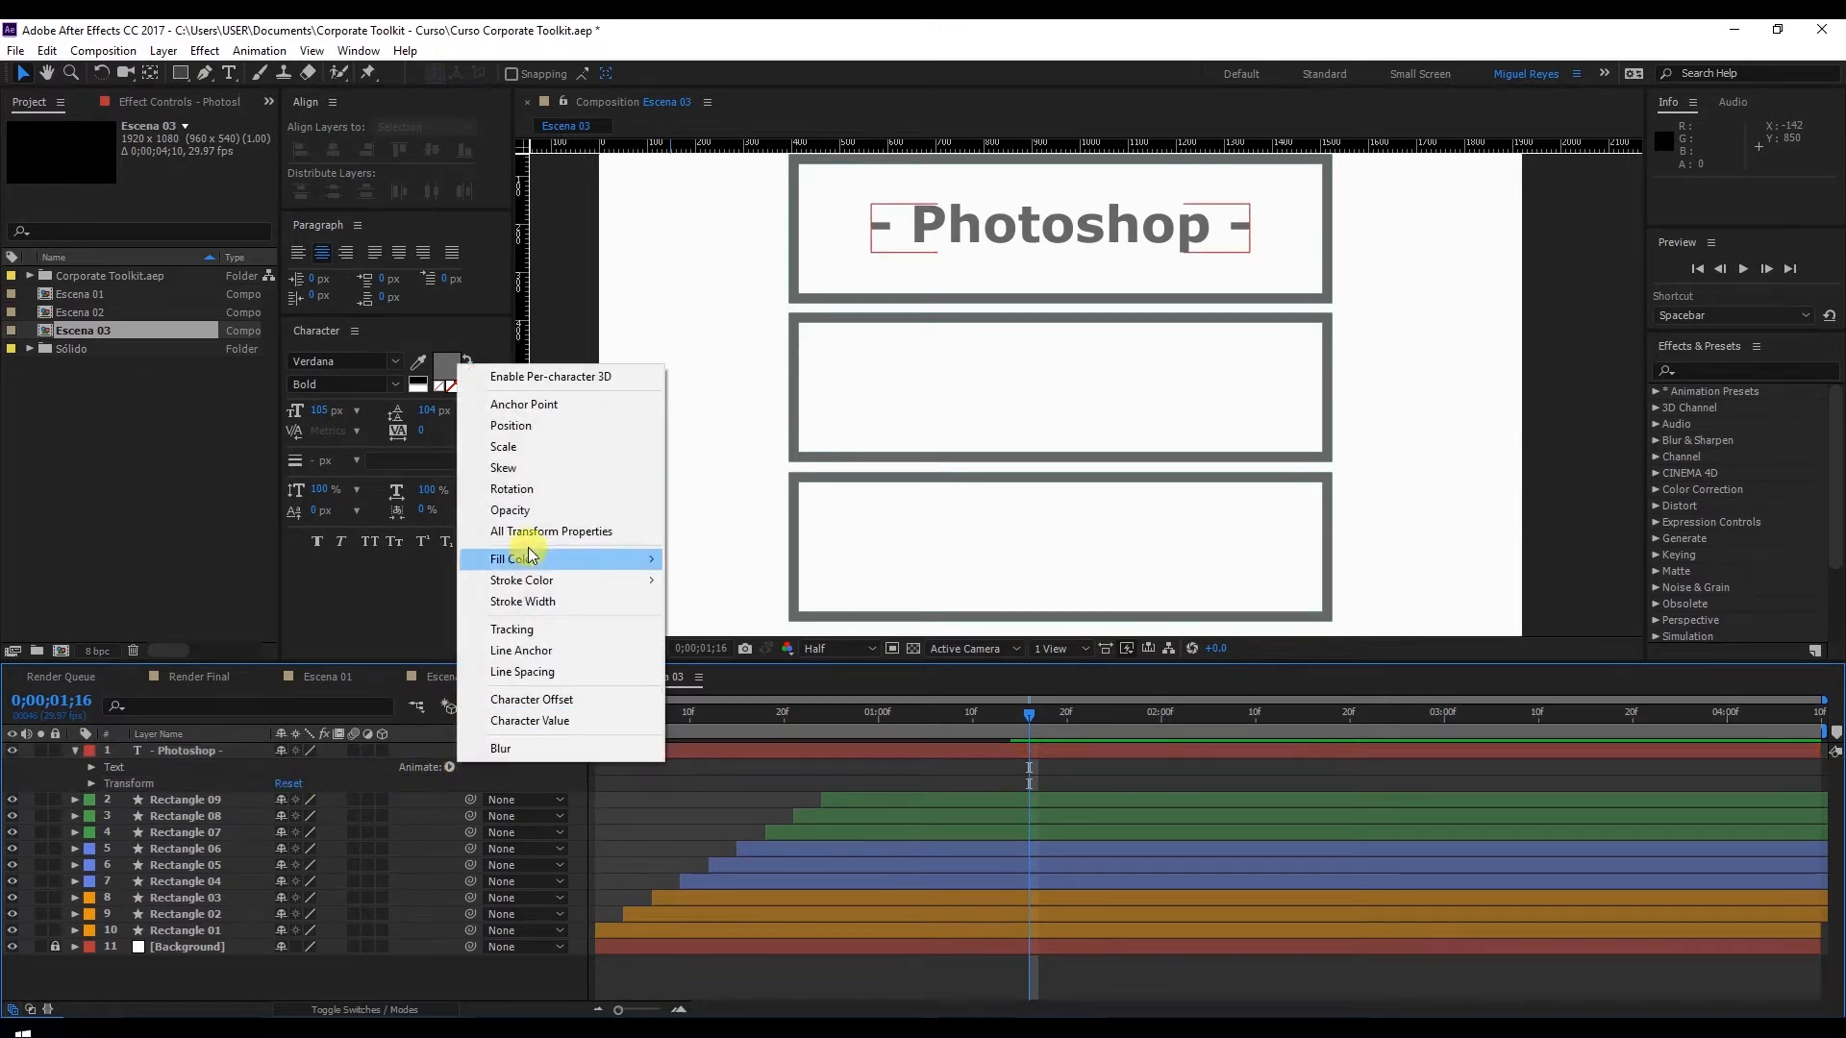
left_click(539, 424)
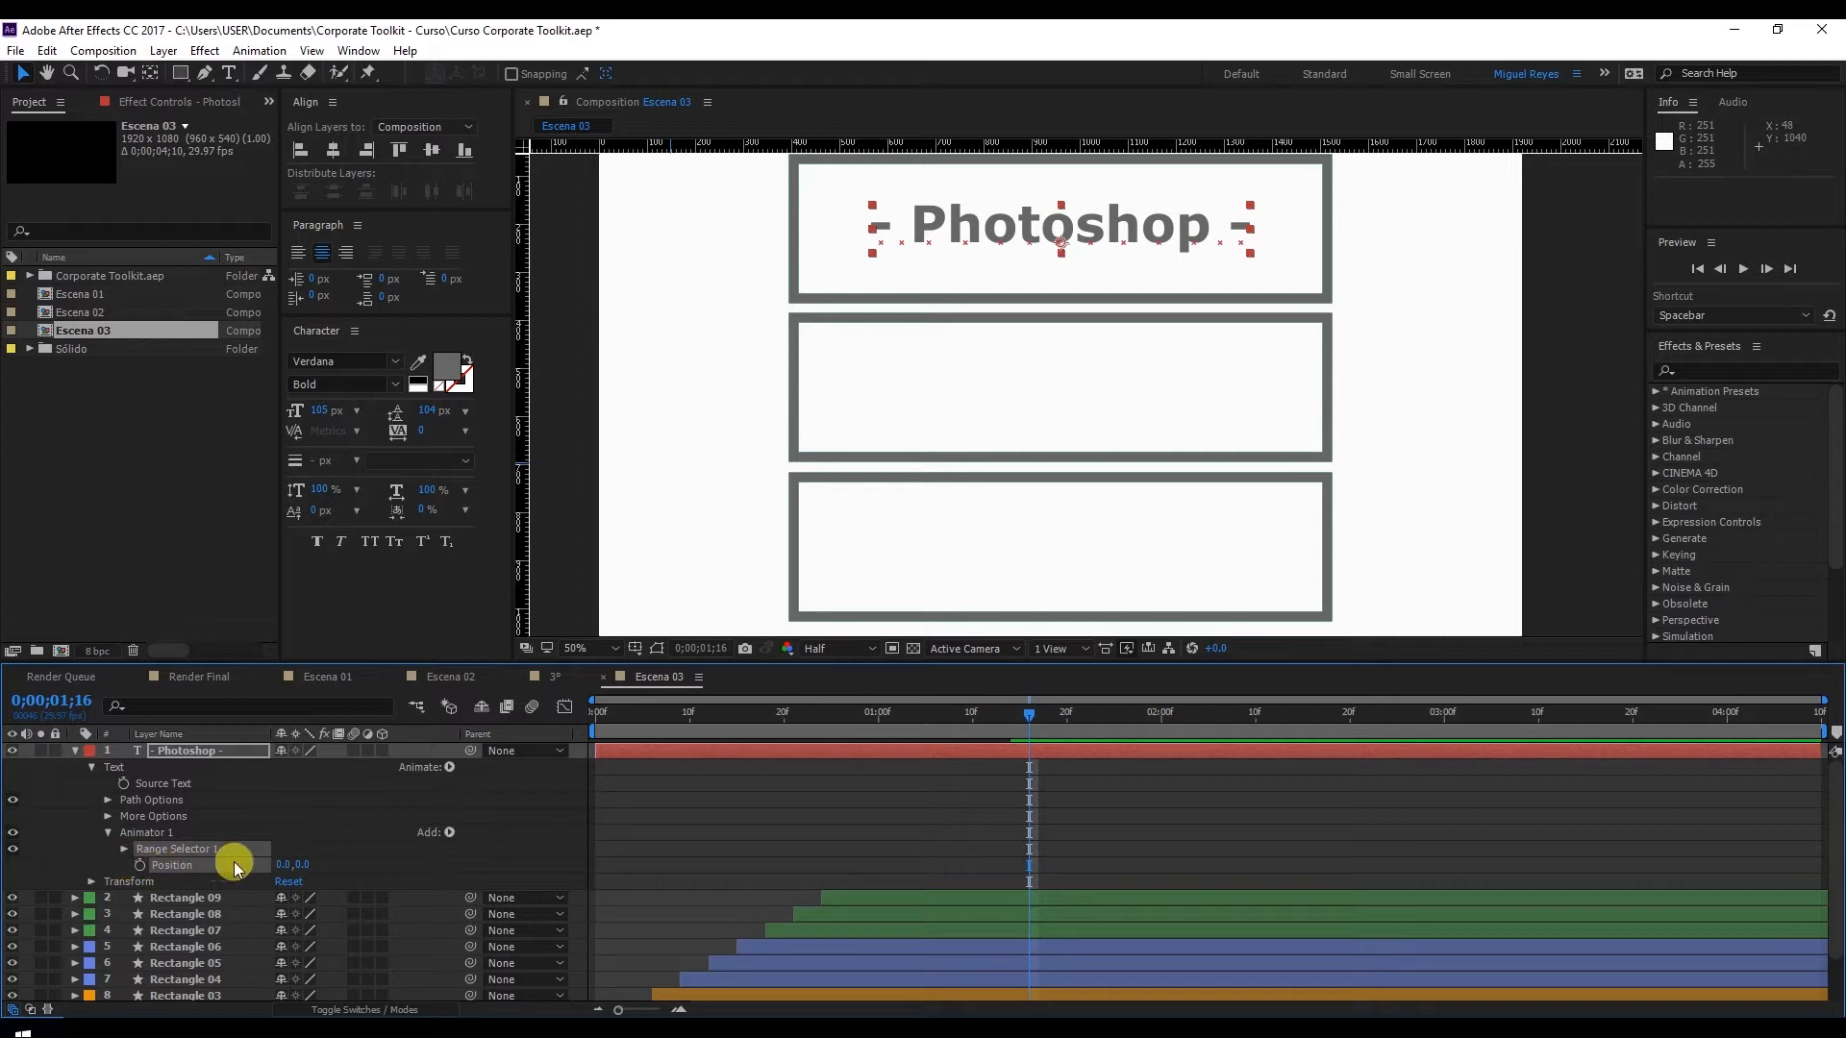
Expand the animator's range selector and set the animator's Position to 0, -270, moving the text above the frame
left_click(276, 862)
left_click(329, 867)
left_click(159, 868)
left_click(121, 850)
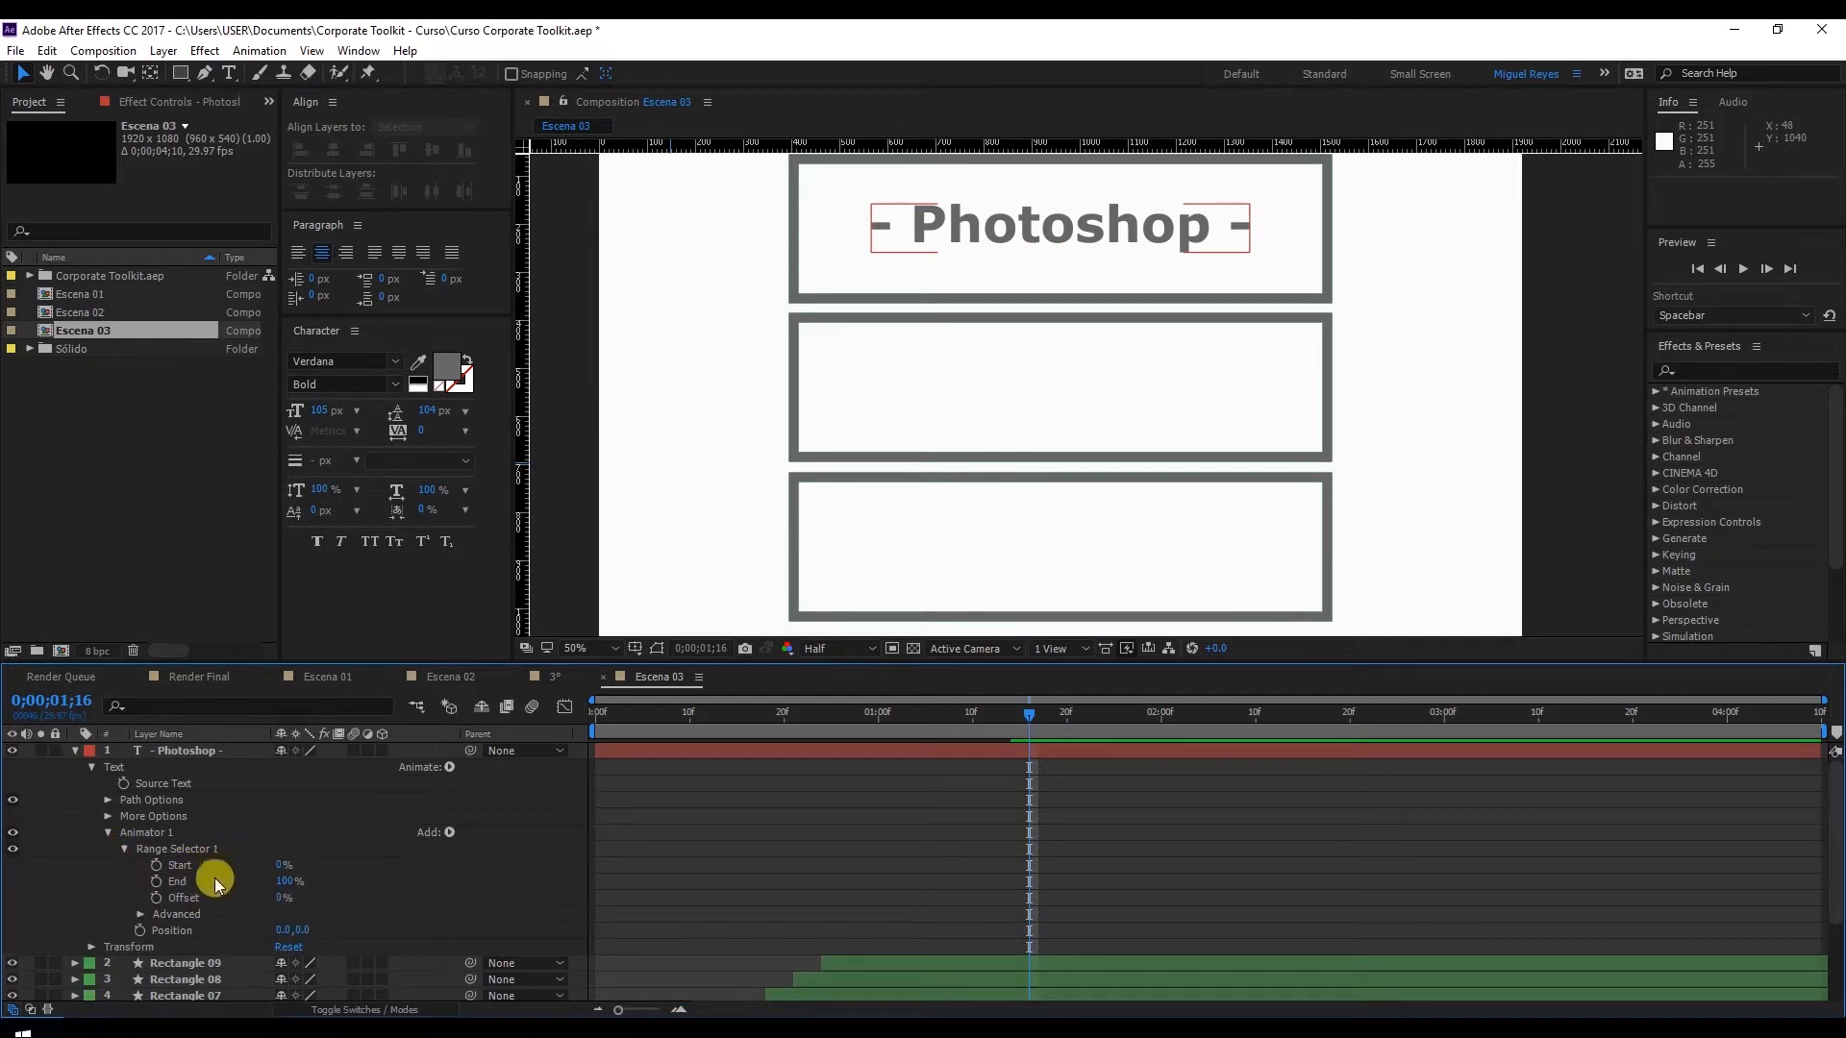
left_click(302, 930)
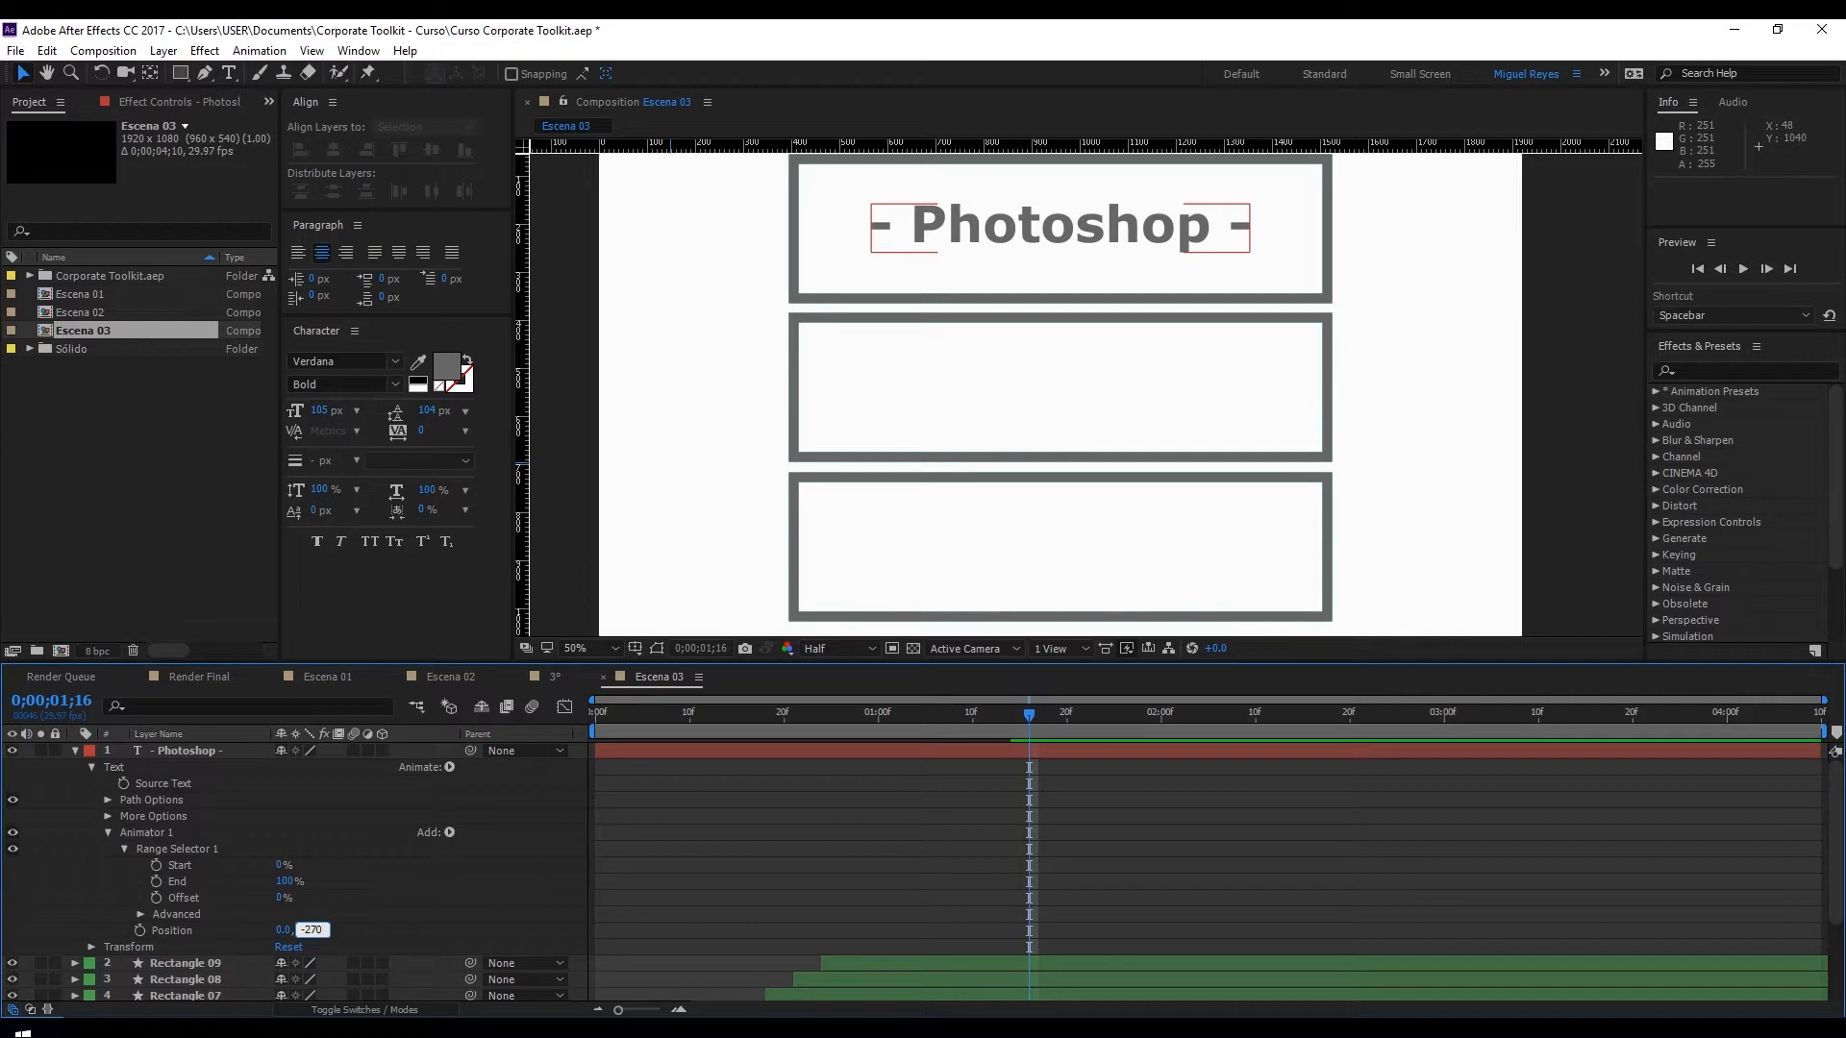
type("-270")
key("Return")
scroll(1026, 371, "up", 3)
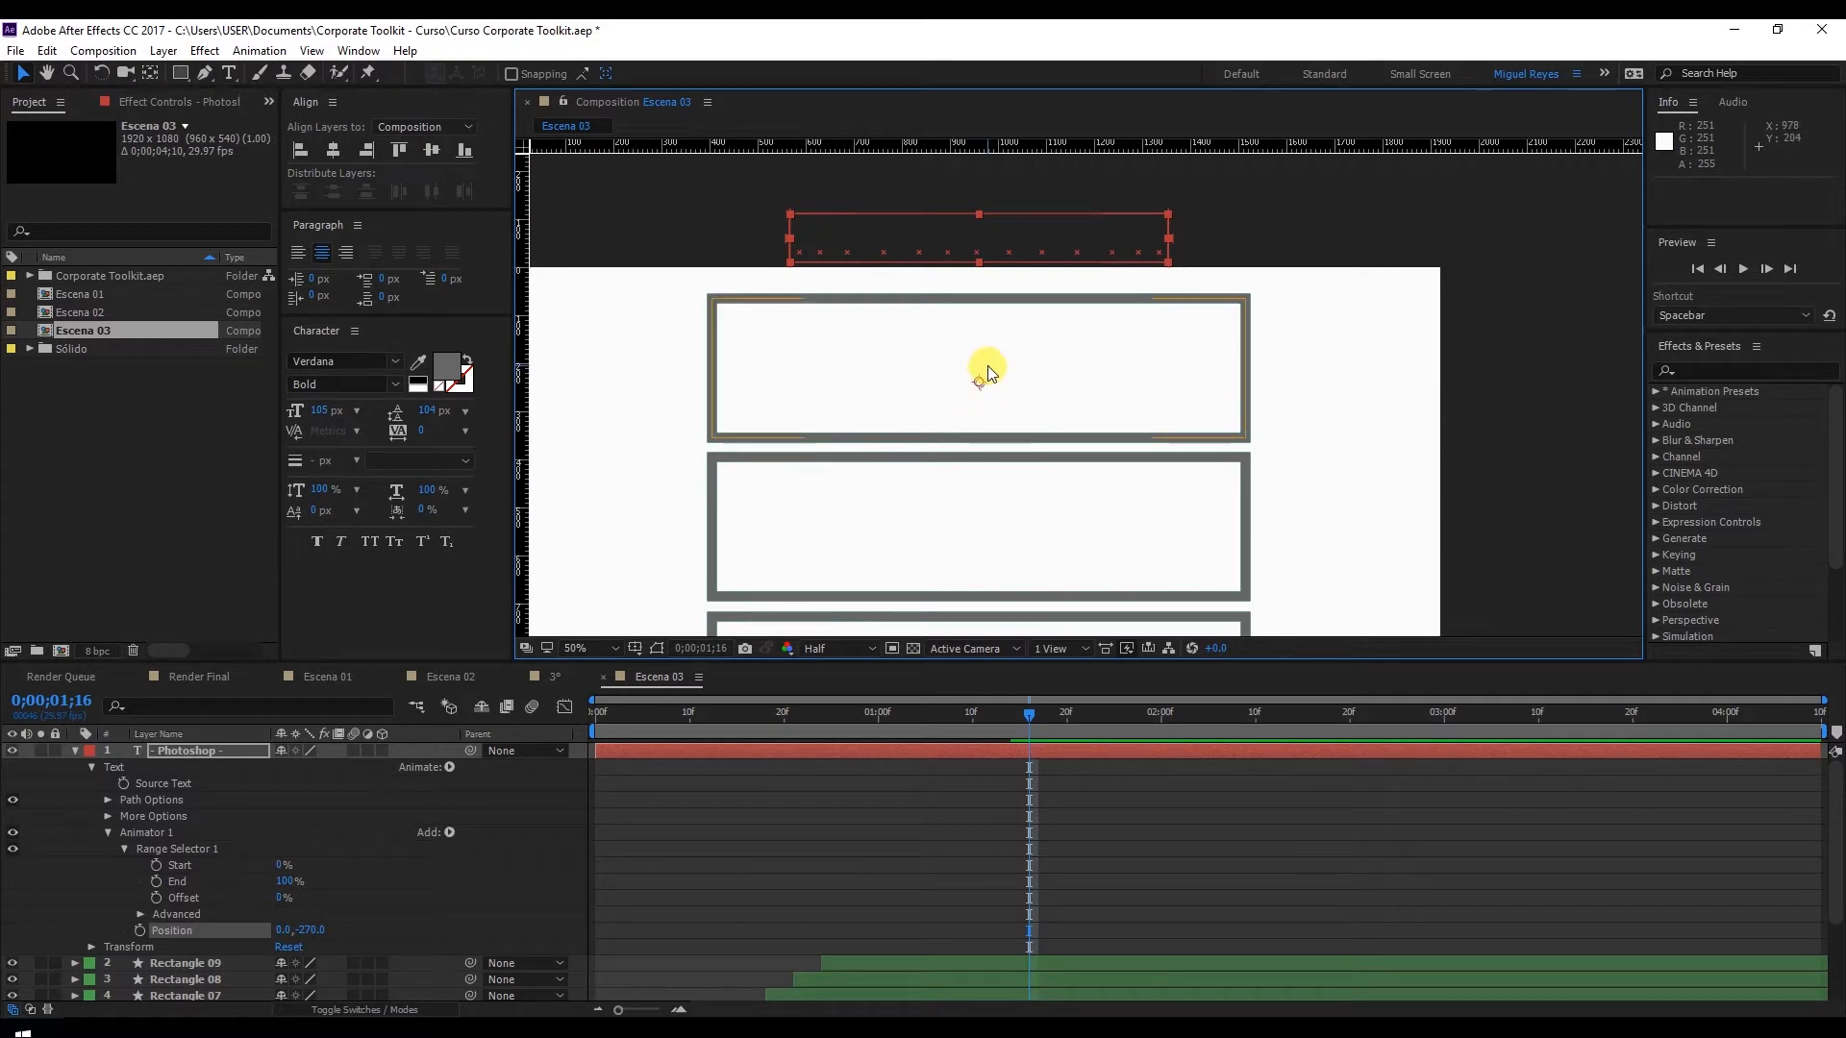
Try out the range selector's Offset on the text and return it to 0%
left_click(186, 899)
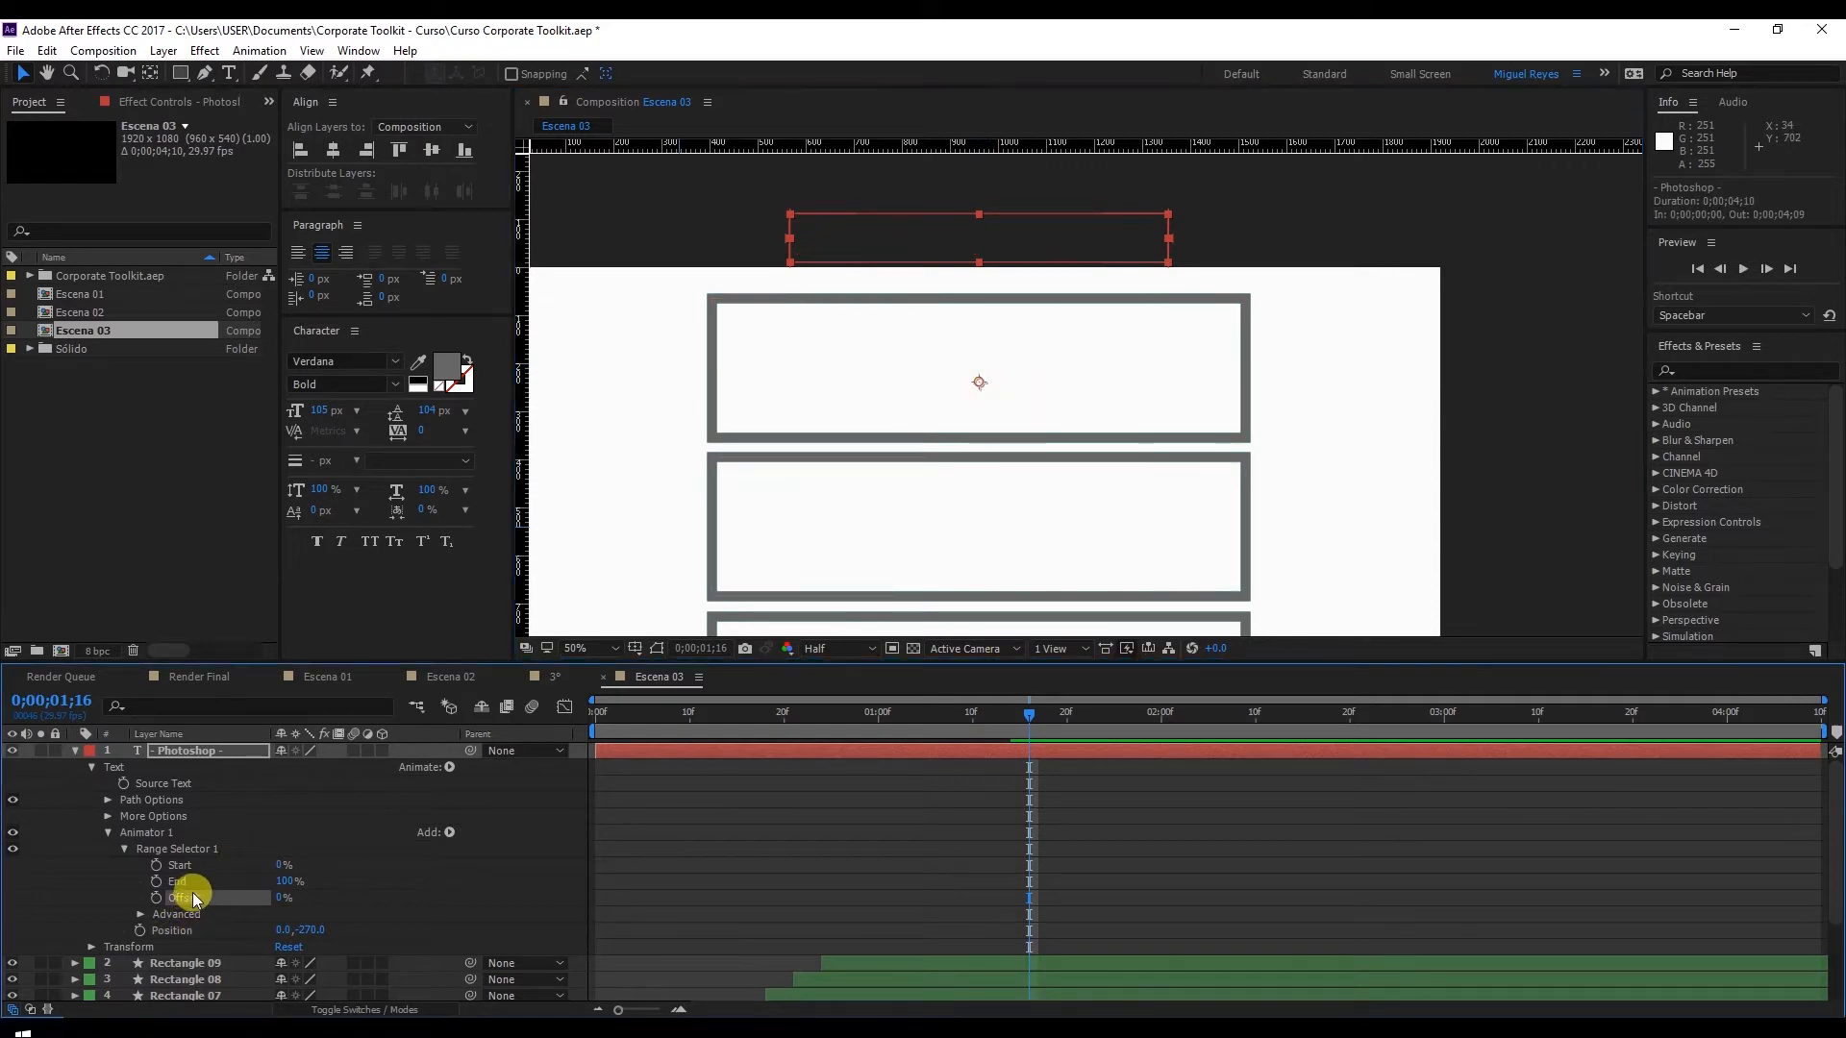
mouse_move(278, 896)
left_mouse_down()
mouse_move(378, 893)
mouse_move(287, 896)
left_mouse_up()
type("0")
key("Return")
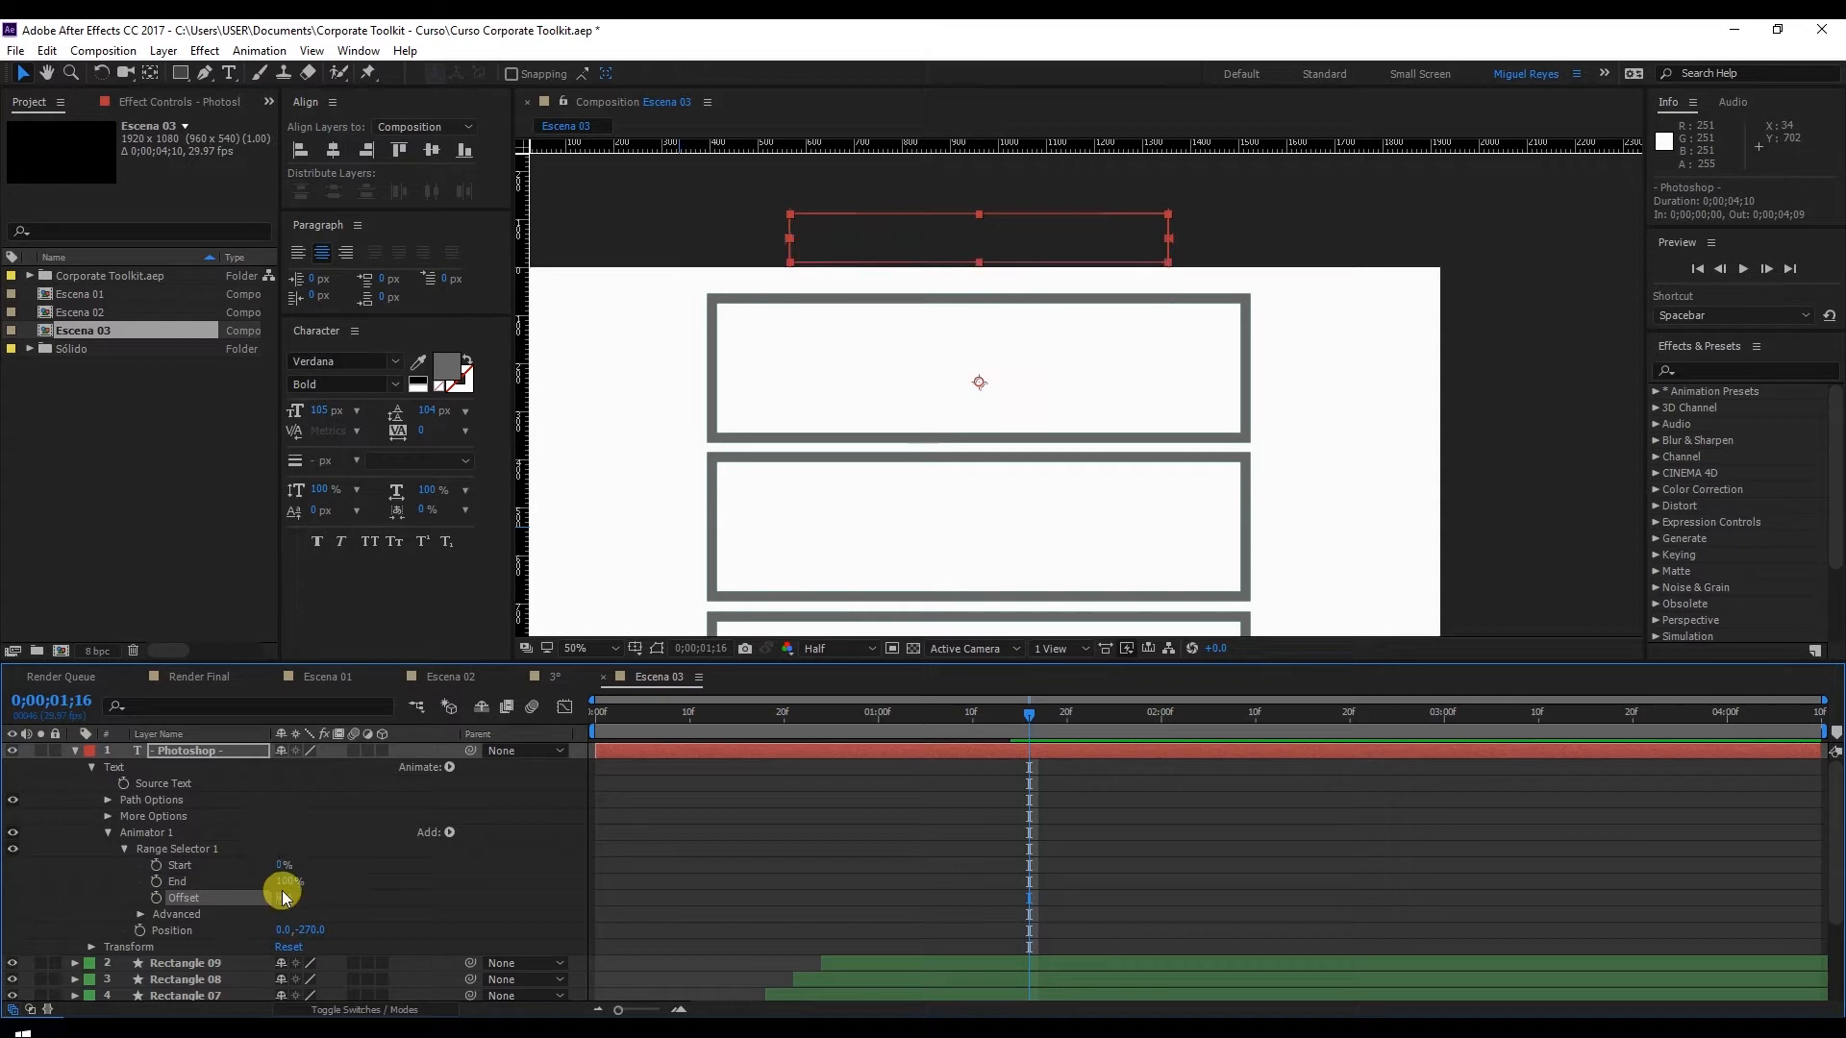
Expand the range selector's Advanced options and keyframe Offset at 0% on 0;00;00;00 and 100% on 0;00;00;20, scrubbing to check the motion
left_click(141, 914)
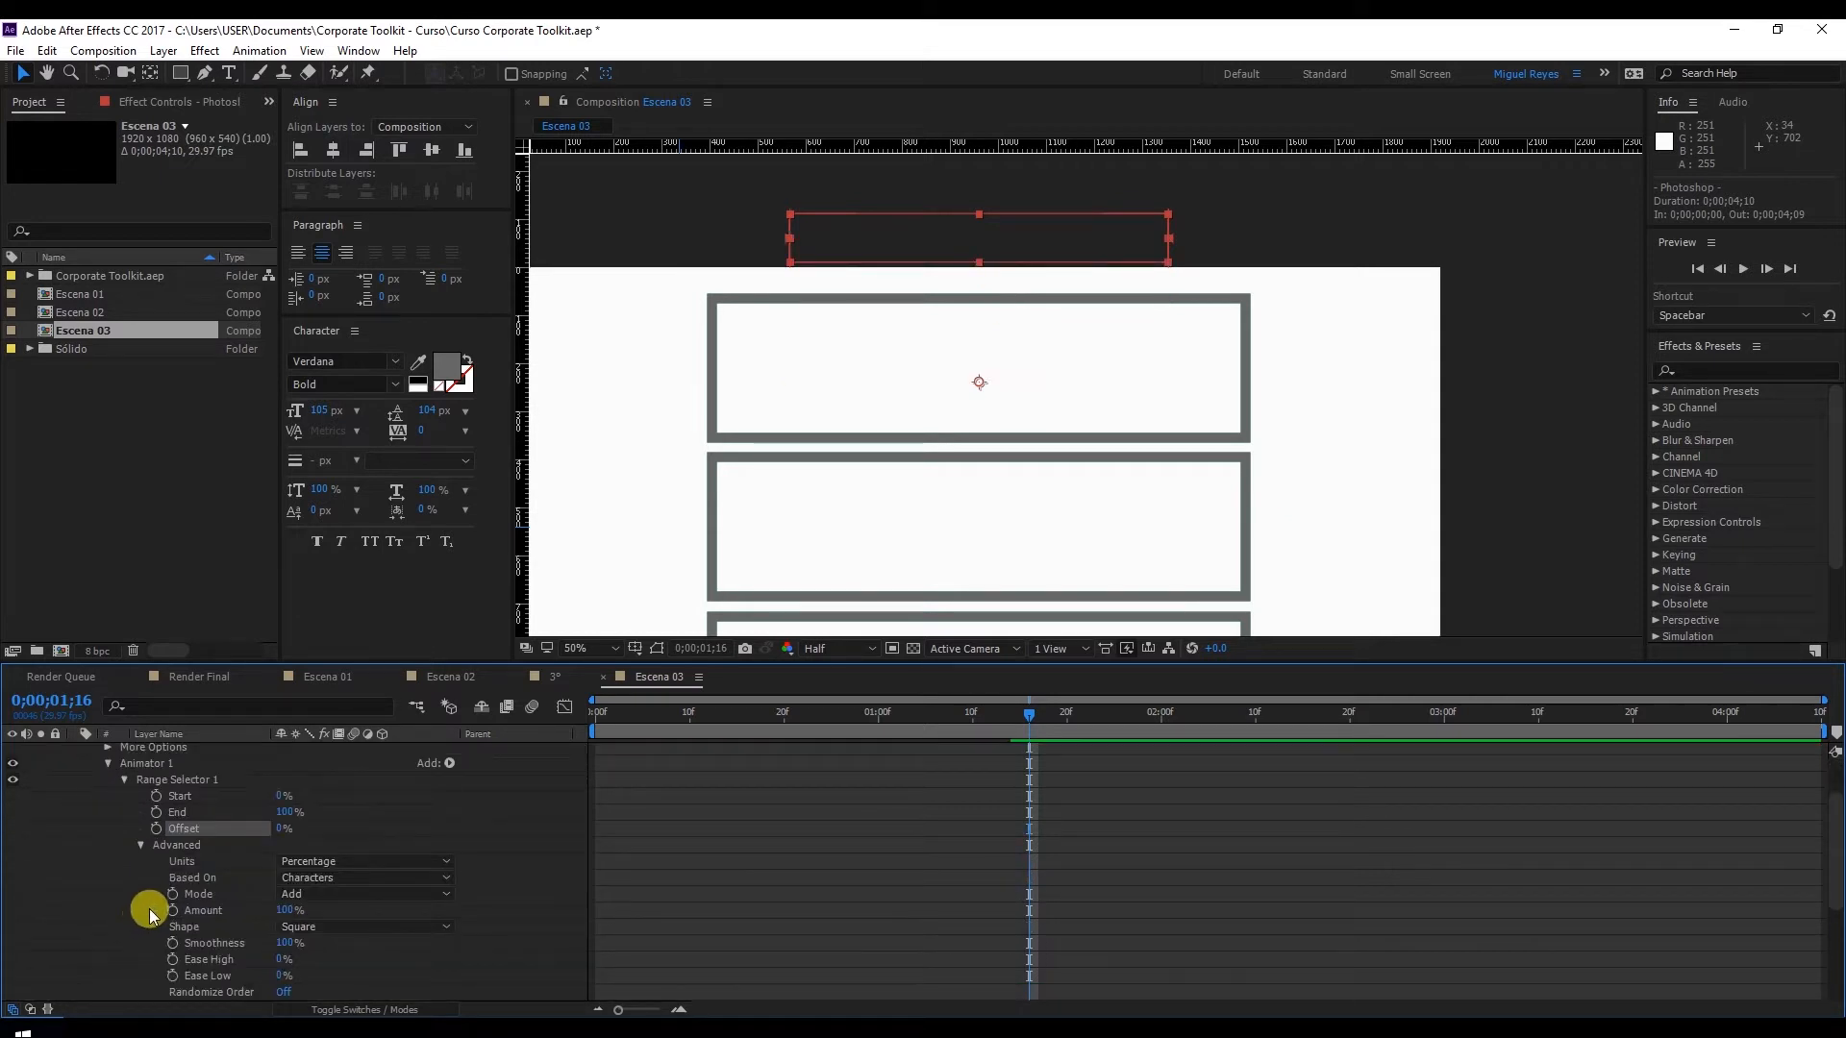
left_click(193, 877)
left_click_drag(742, 716, 590, 716)
scroll(505, 830, "up", 1)
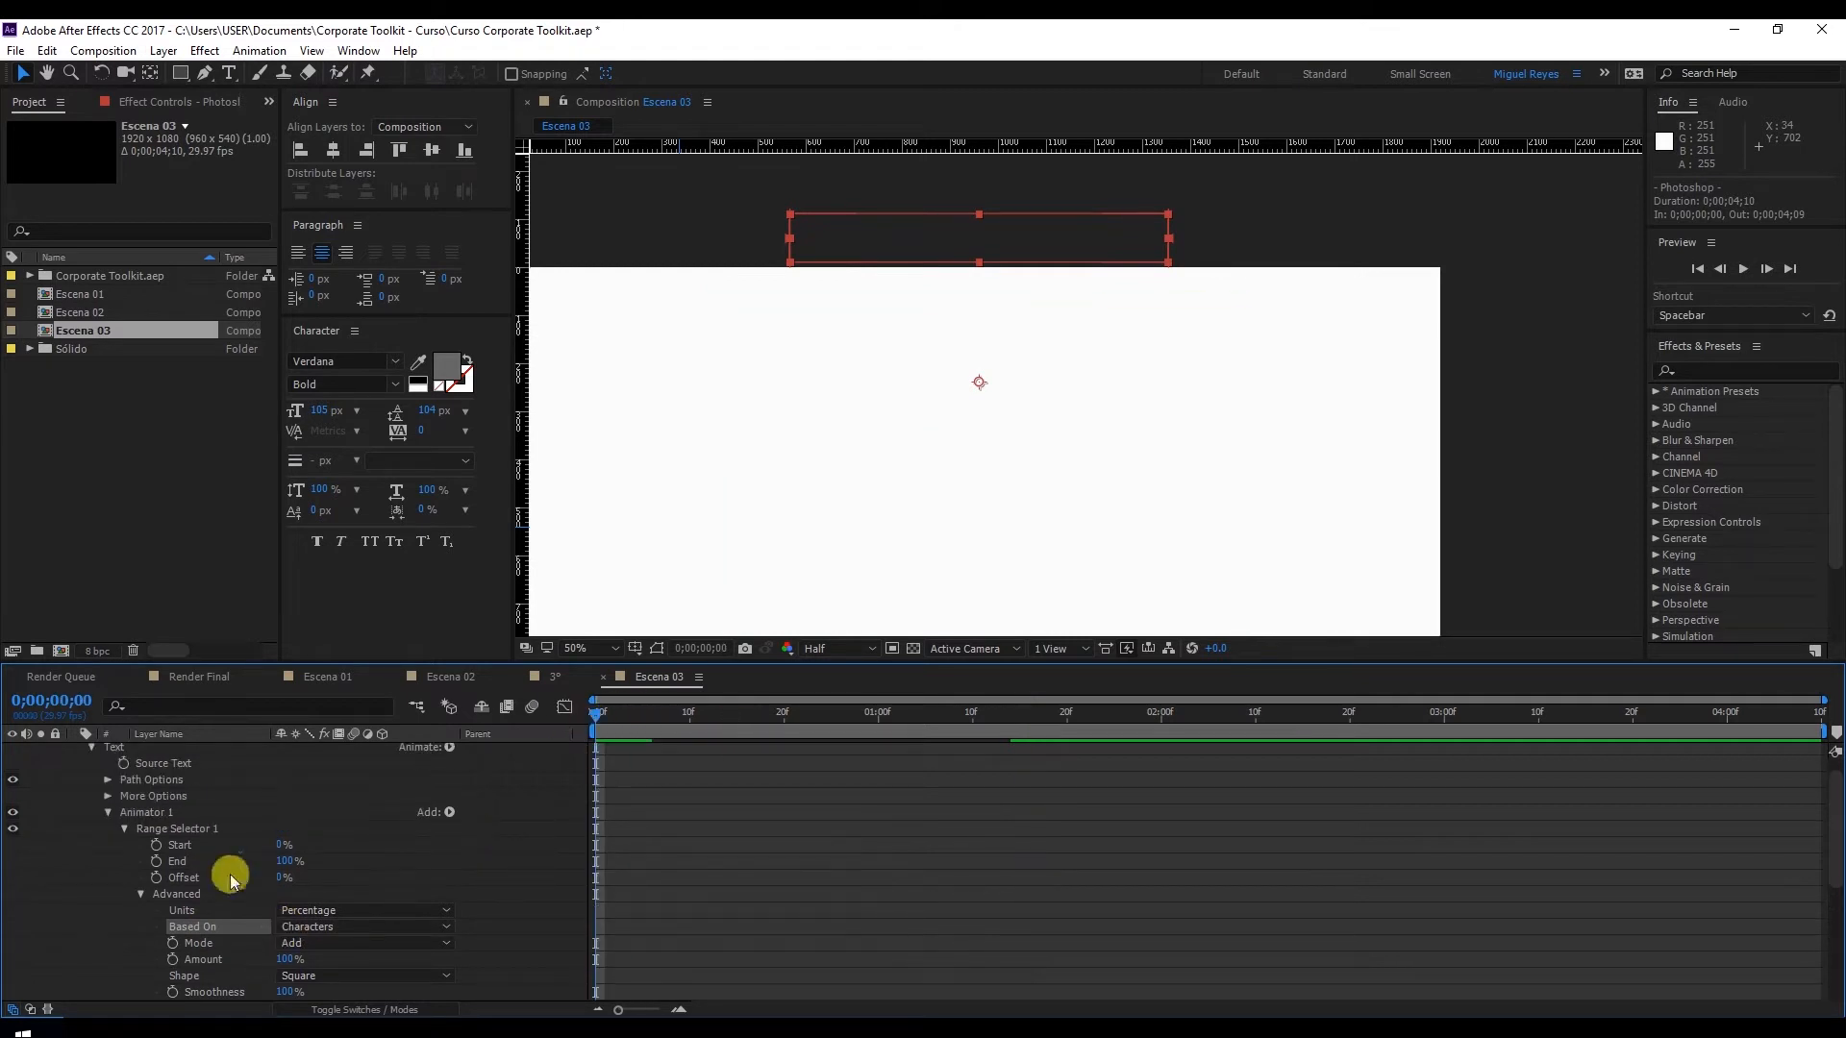
left_click(155, 878)
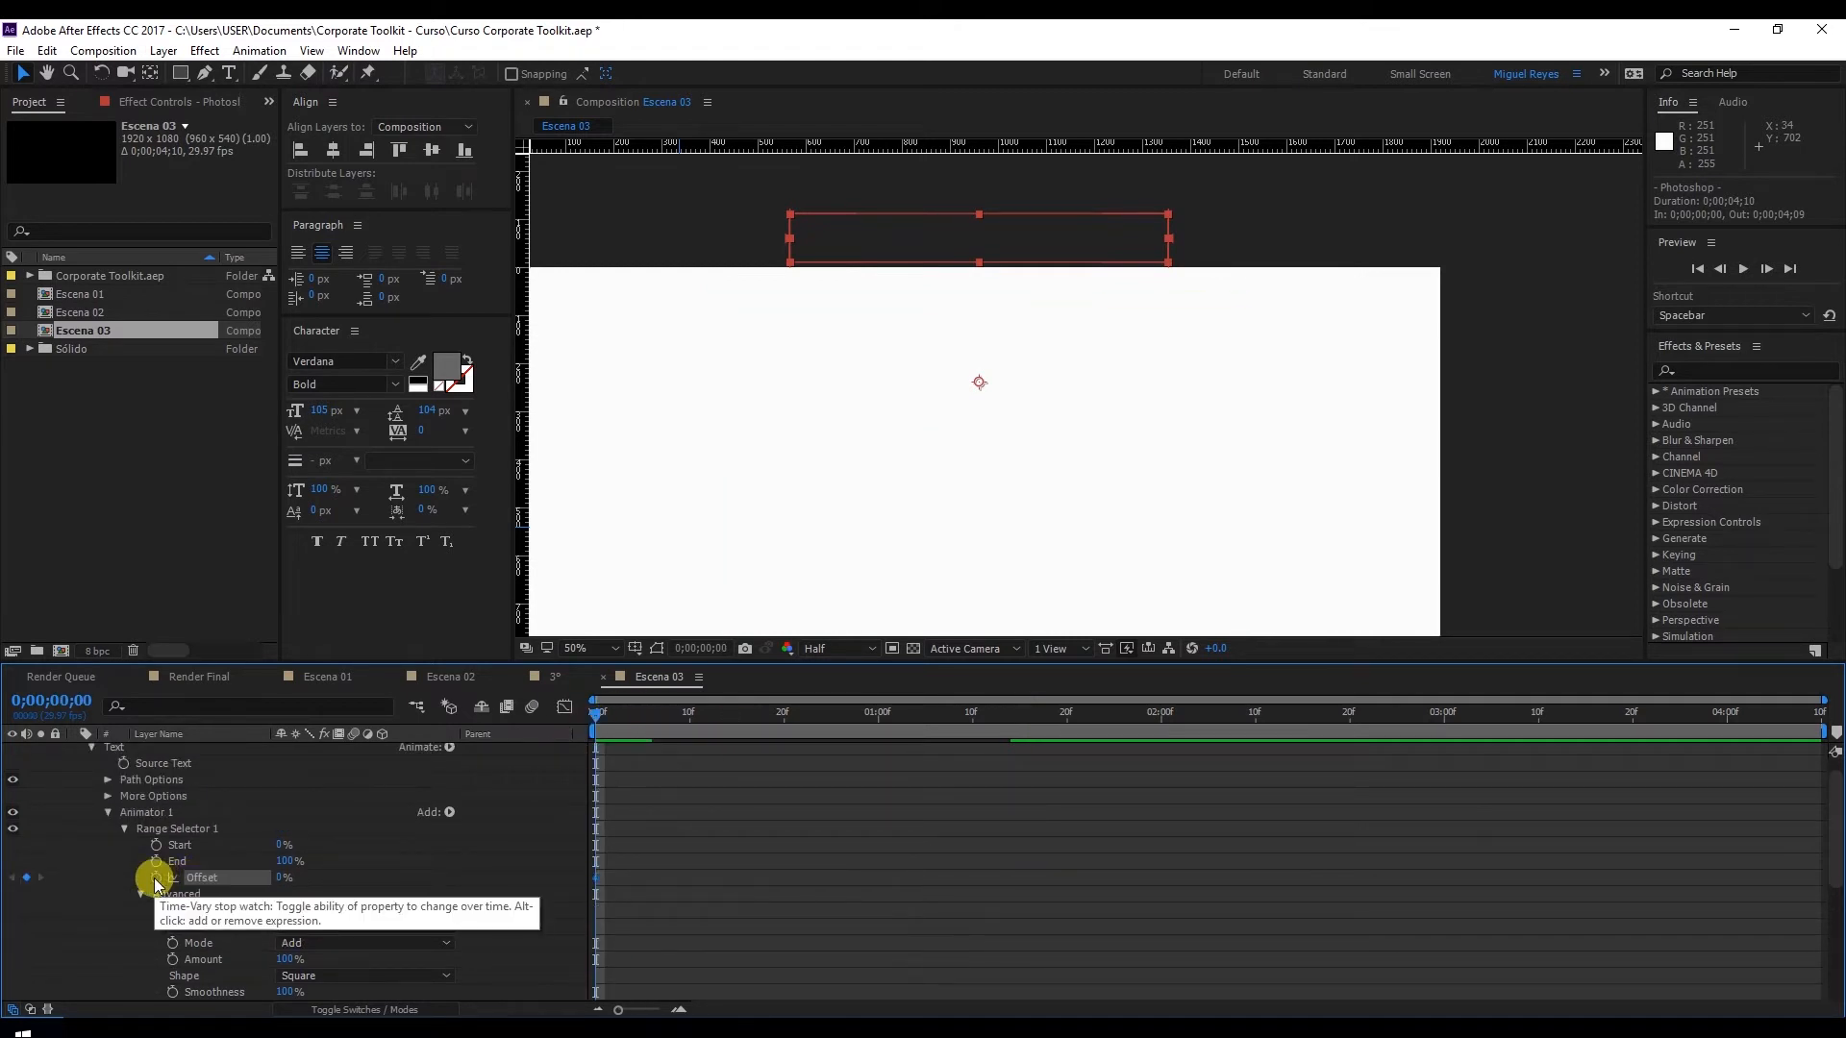
left_click_drag(672, 715, 783, 721)
left_click(26, 878)
type("10")
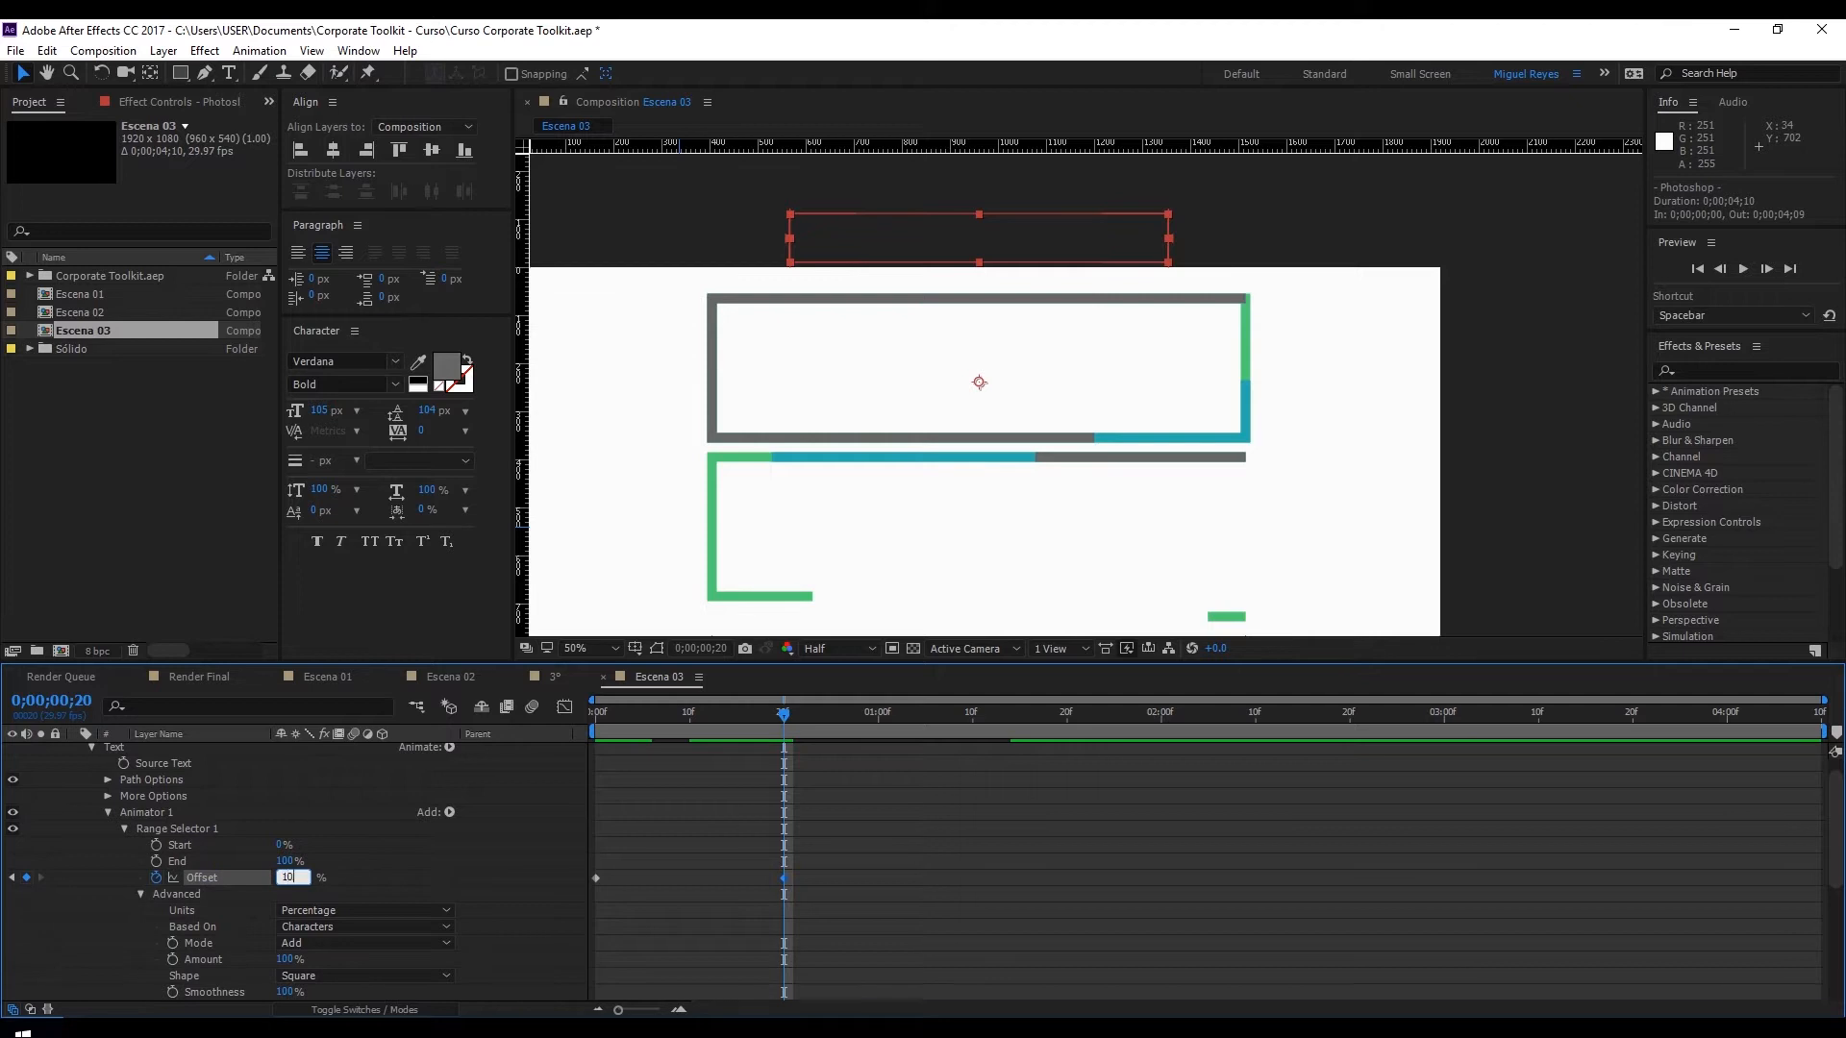
type("0")
key("Return")
left_click_drag(644, 723, 680, 727)
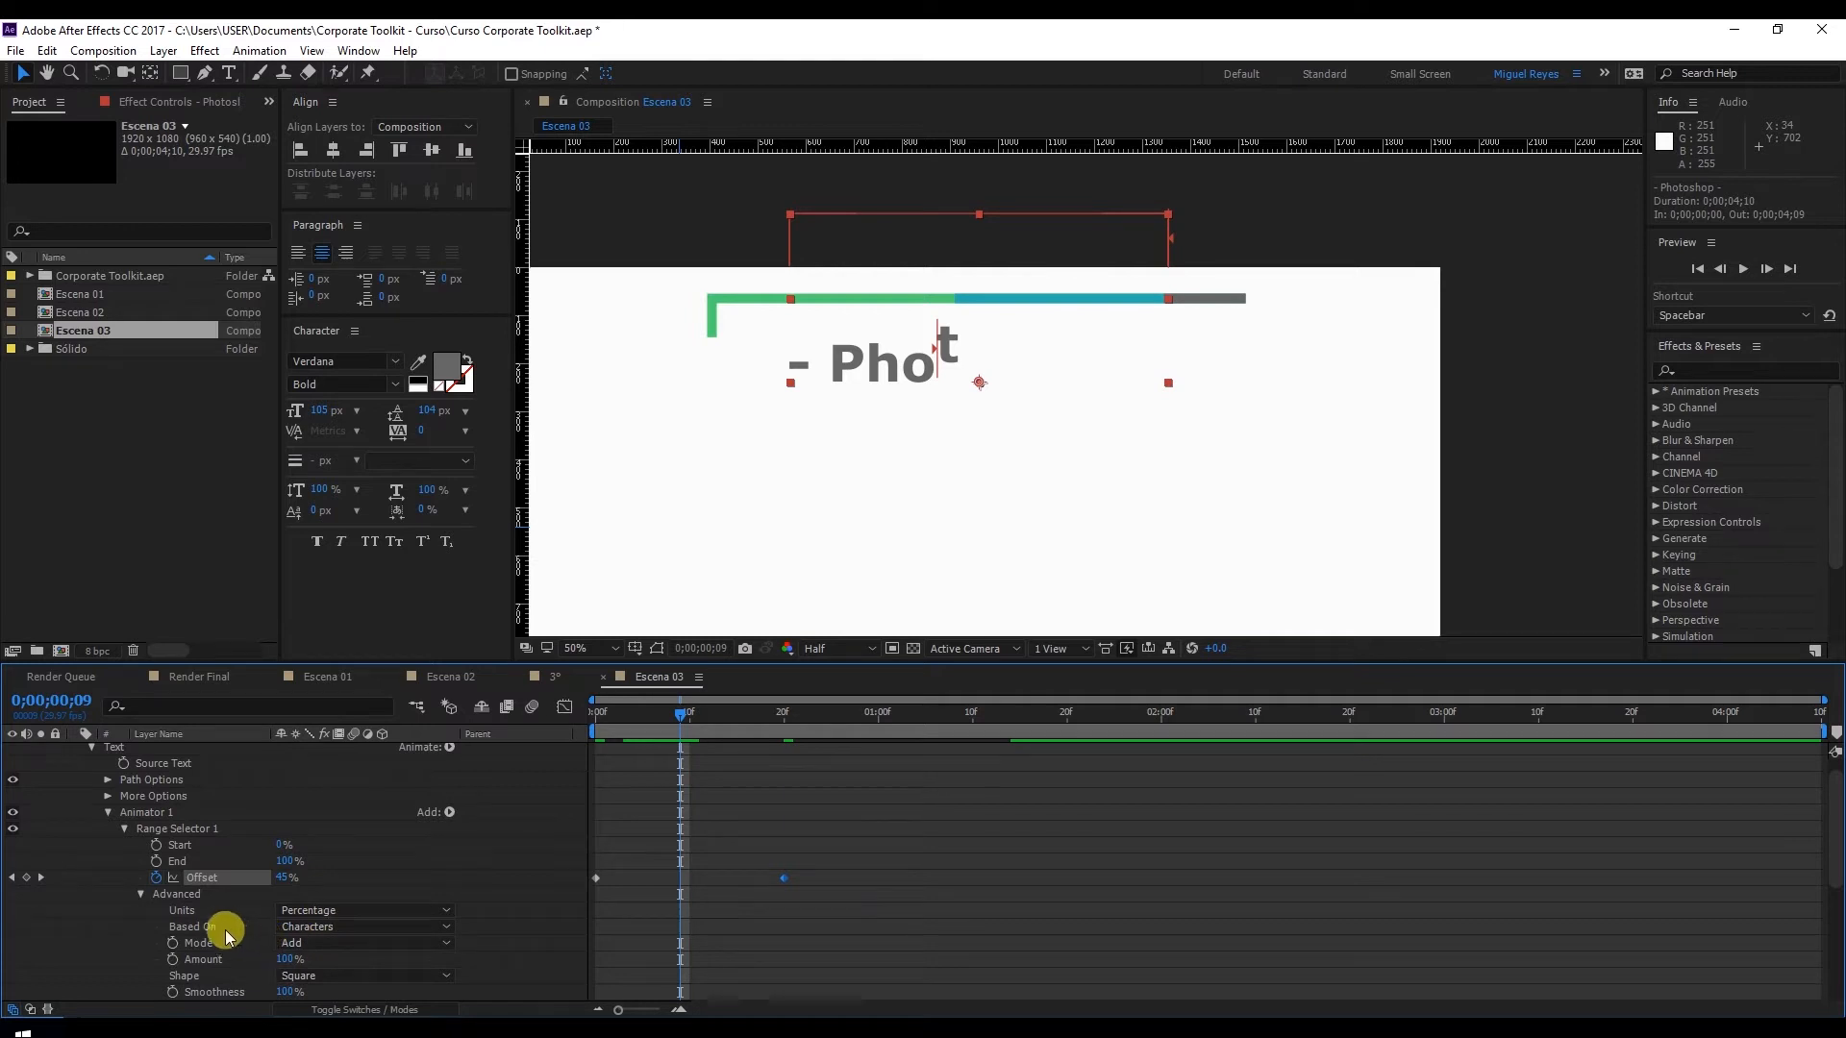
Try basing the range selector on Words, scrub to 0;00;00;20, and return it to Characters
left_click(289, 927)
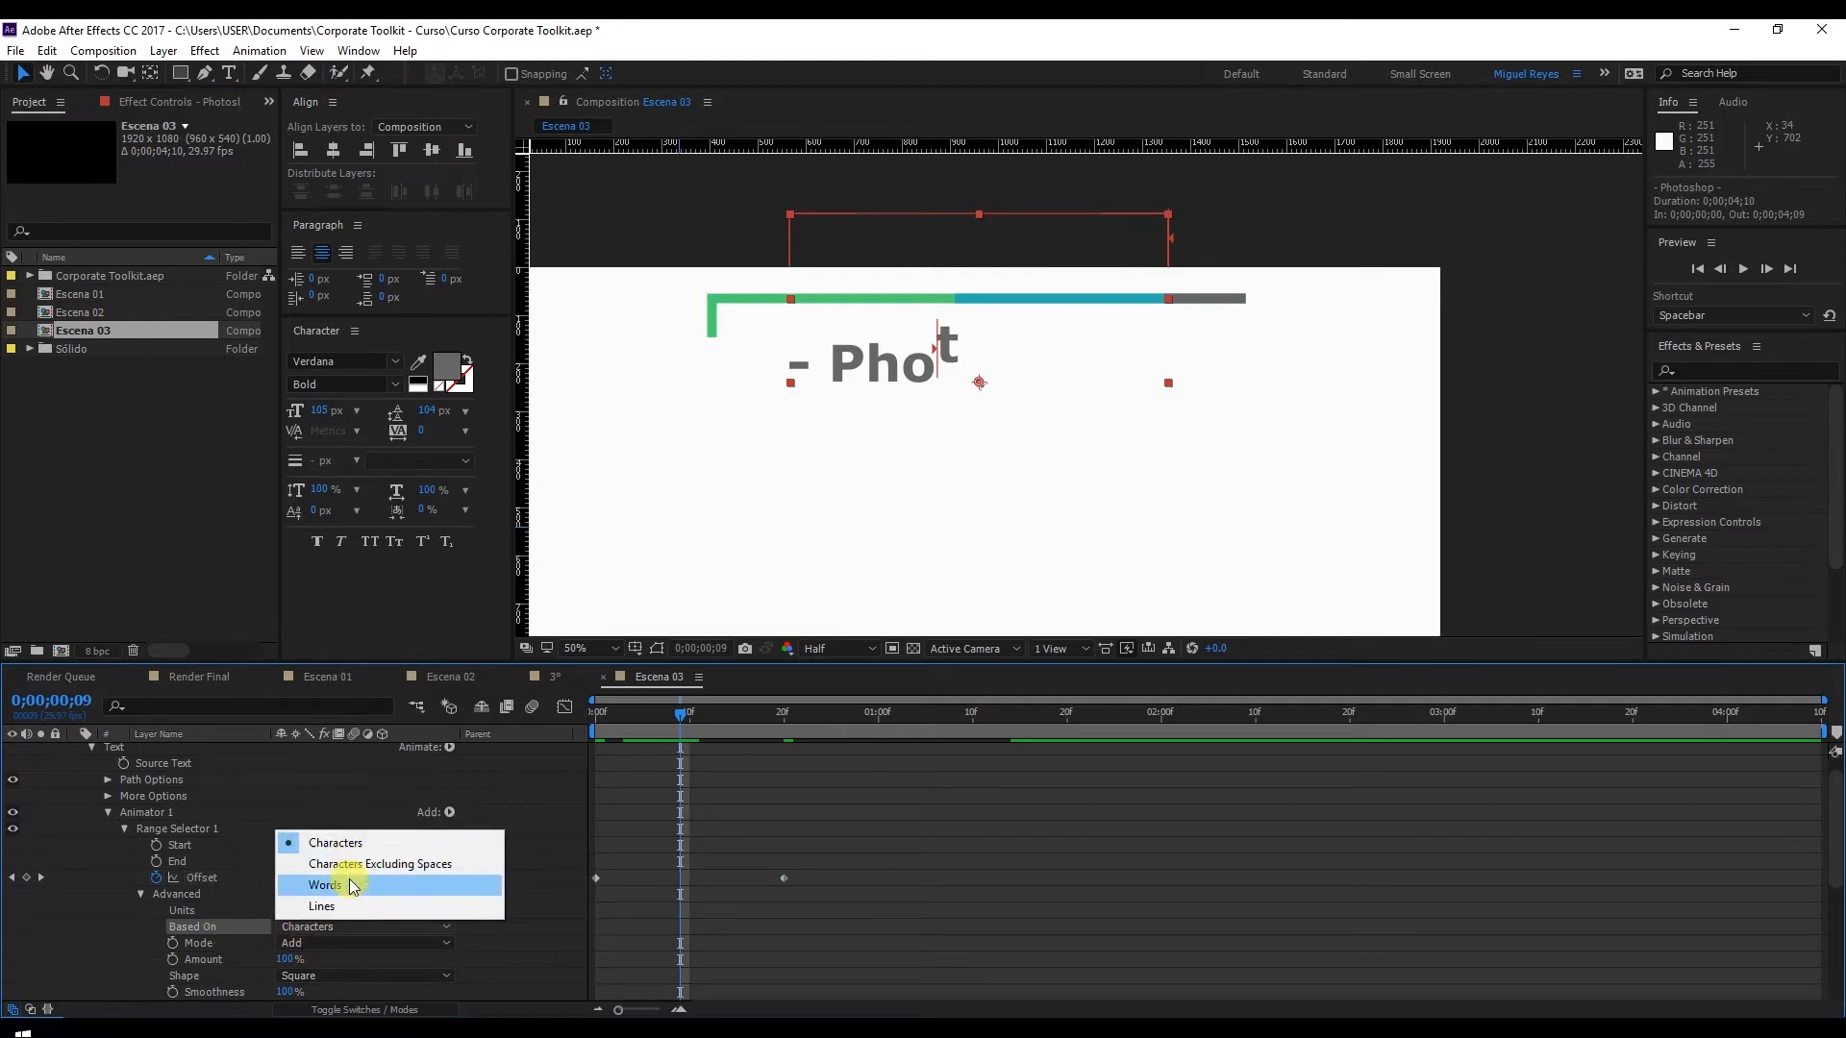
left_click(352, 887)
left_click_drag(635, 721, 783, 715)
left_click(320, 936)
left_click(365, 839)
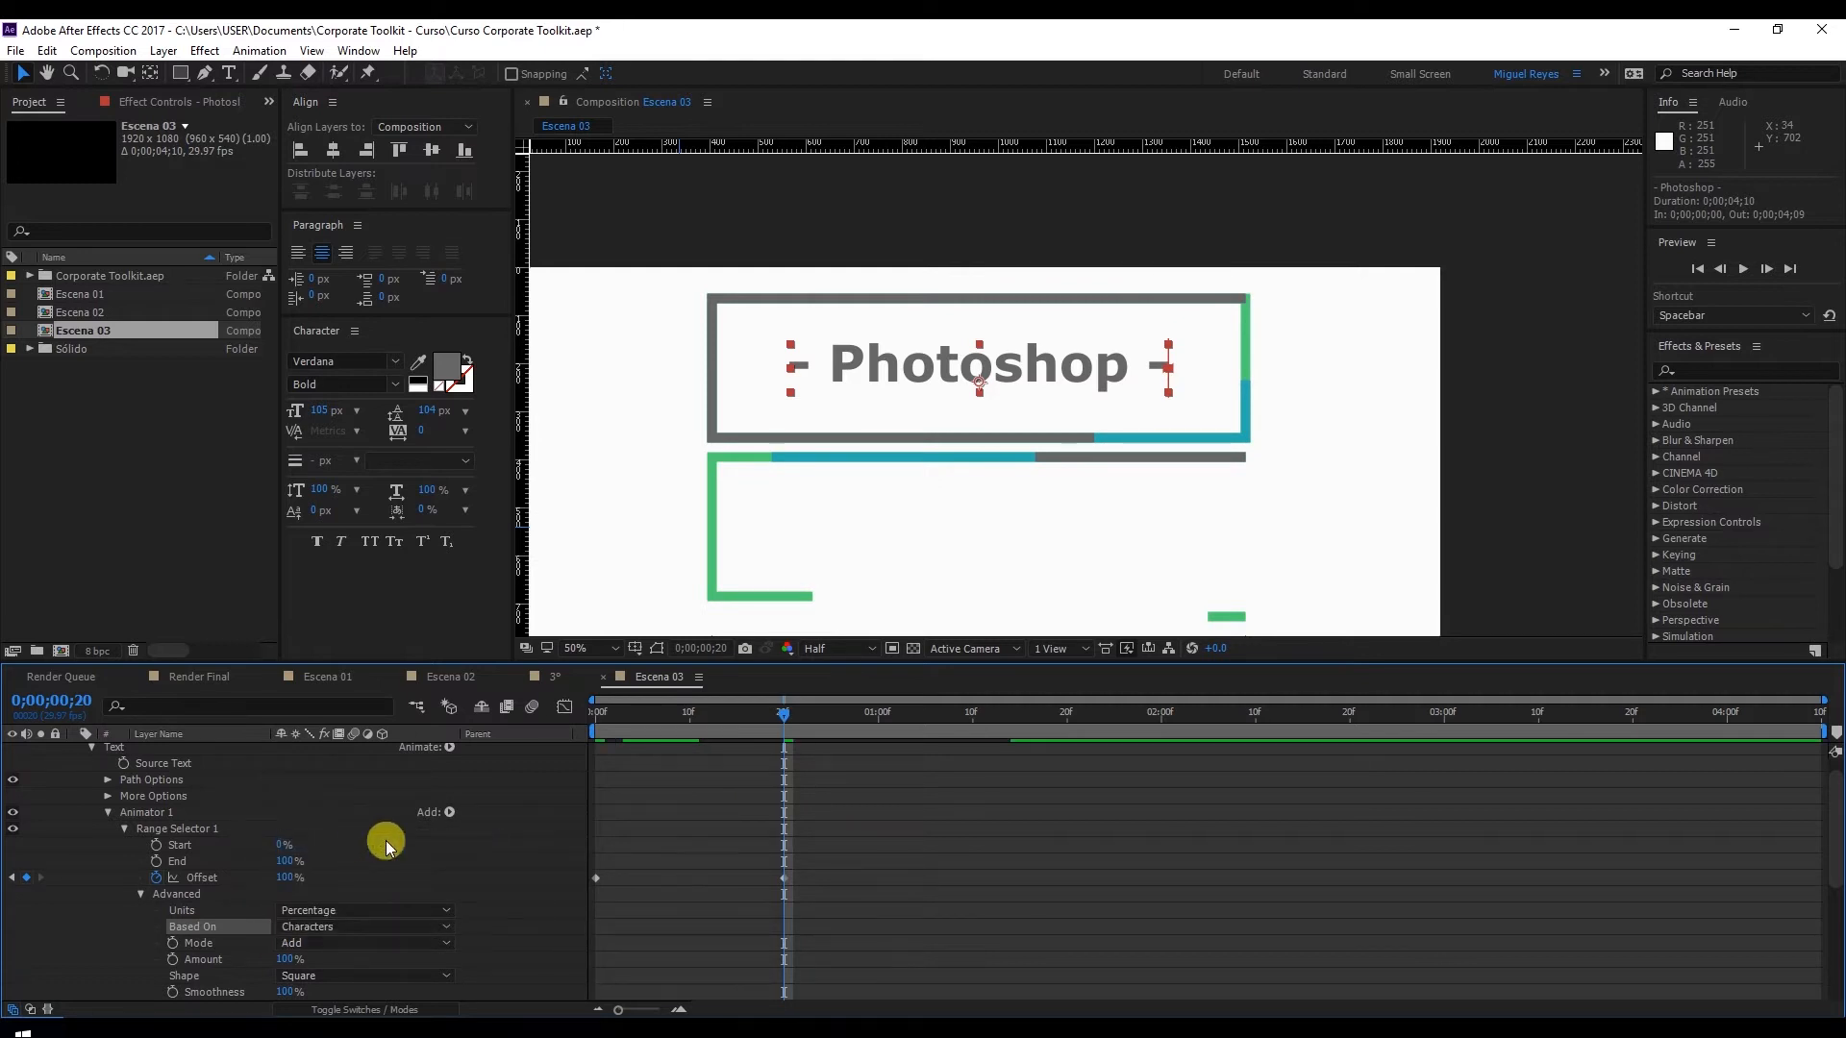
Apply Easy Ease to both Offset keyframes and preview the text animation from the beginning
left_click_drag(832, 835, 596, 887)
right_click(596, 882)
mouse_move(673, 867)
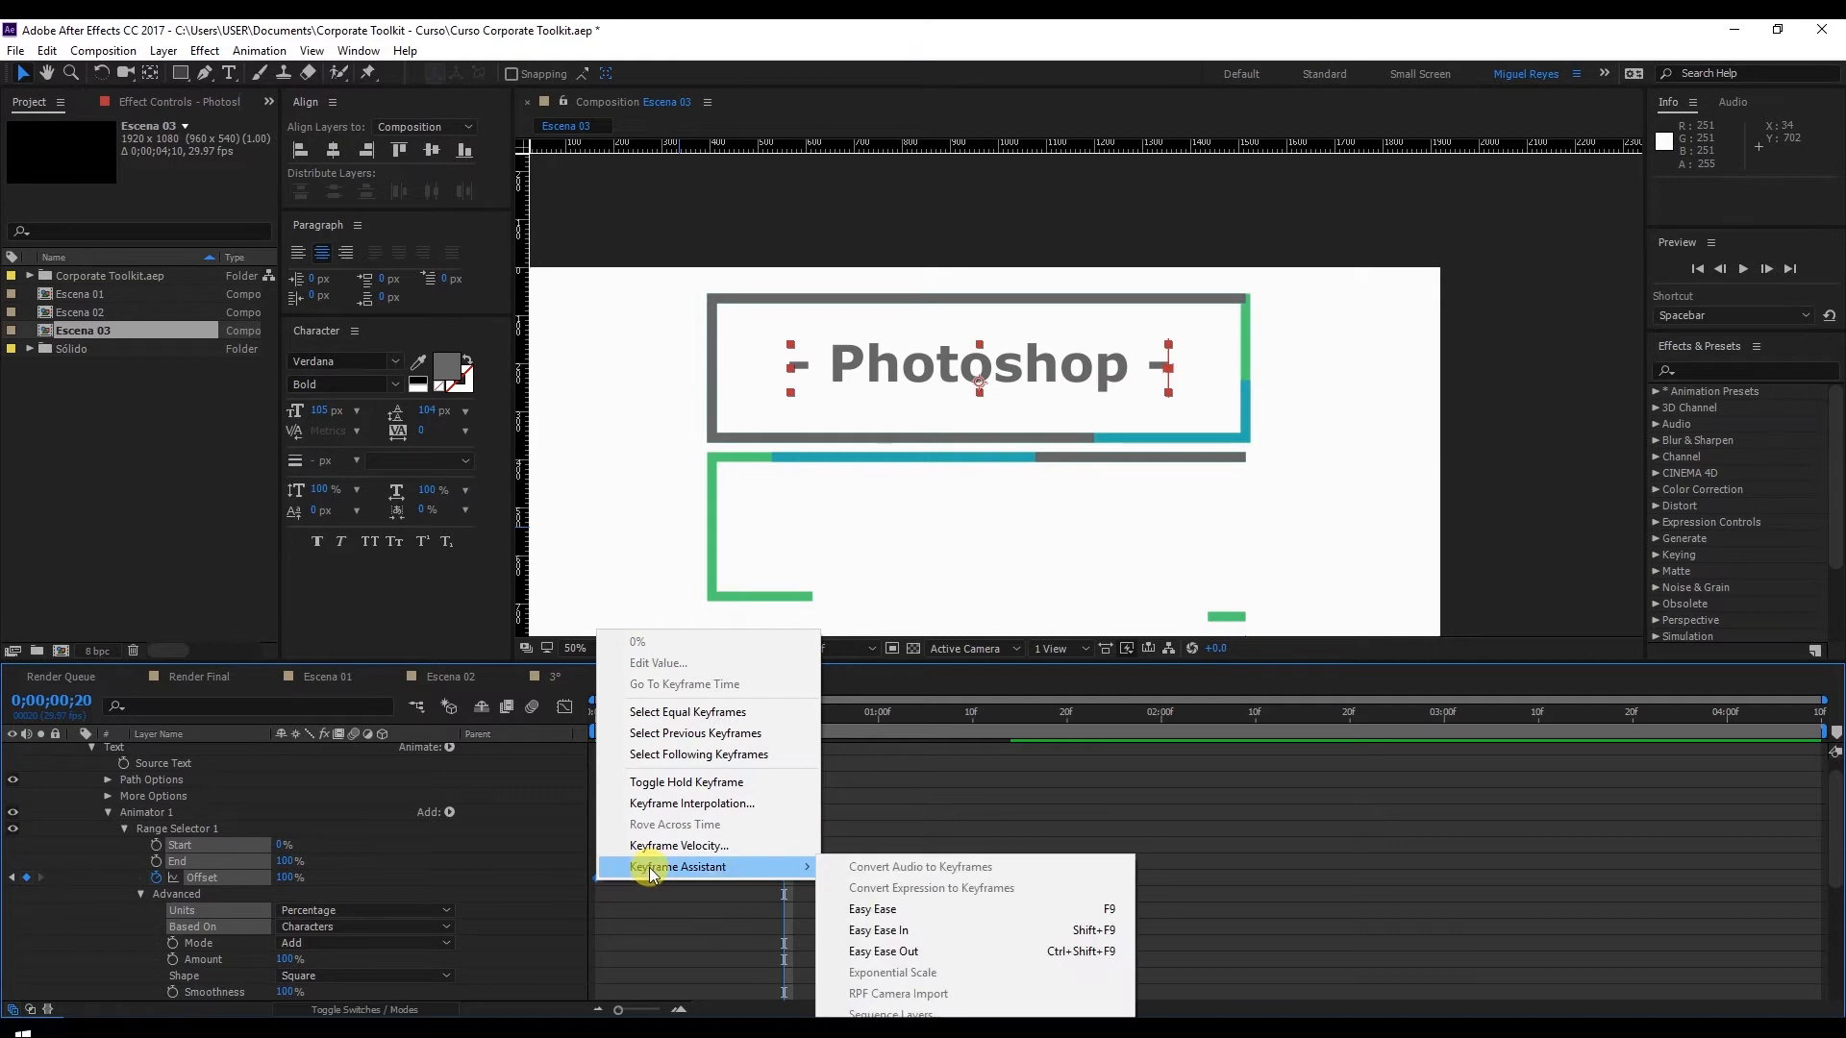
left_click(865, 909)
left_click(579, 717)
key("space")
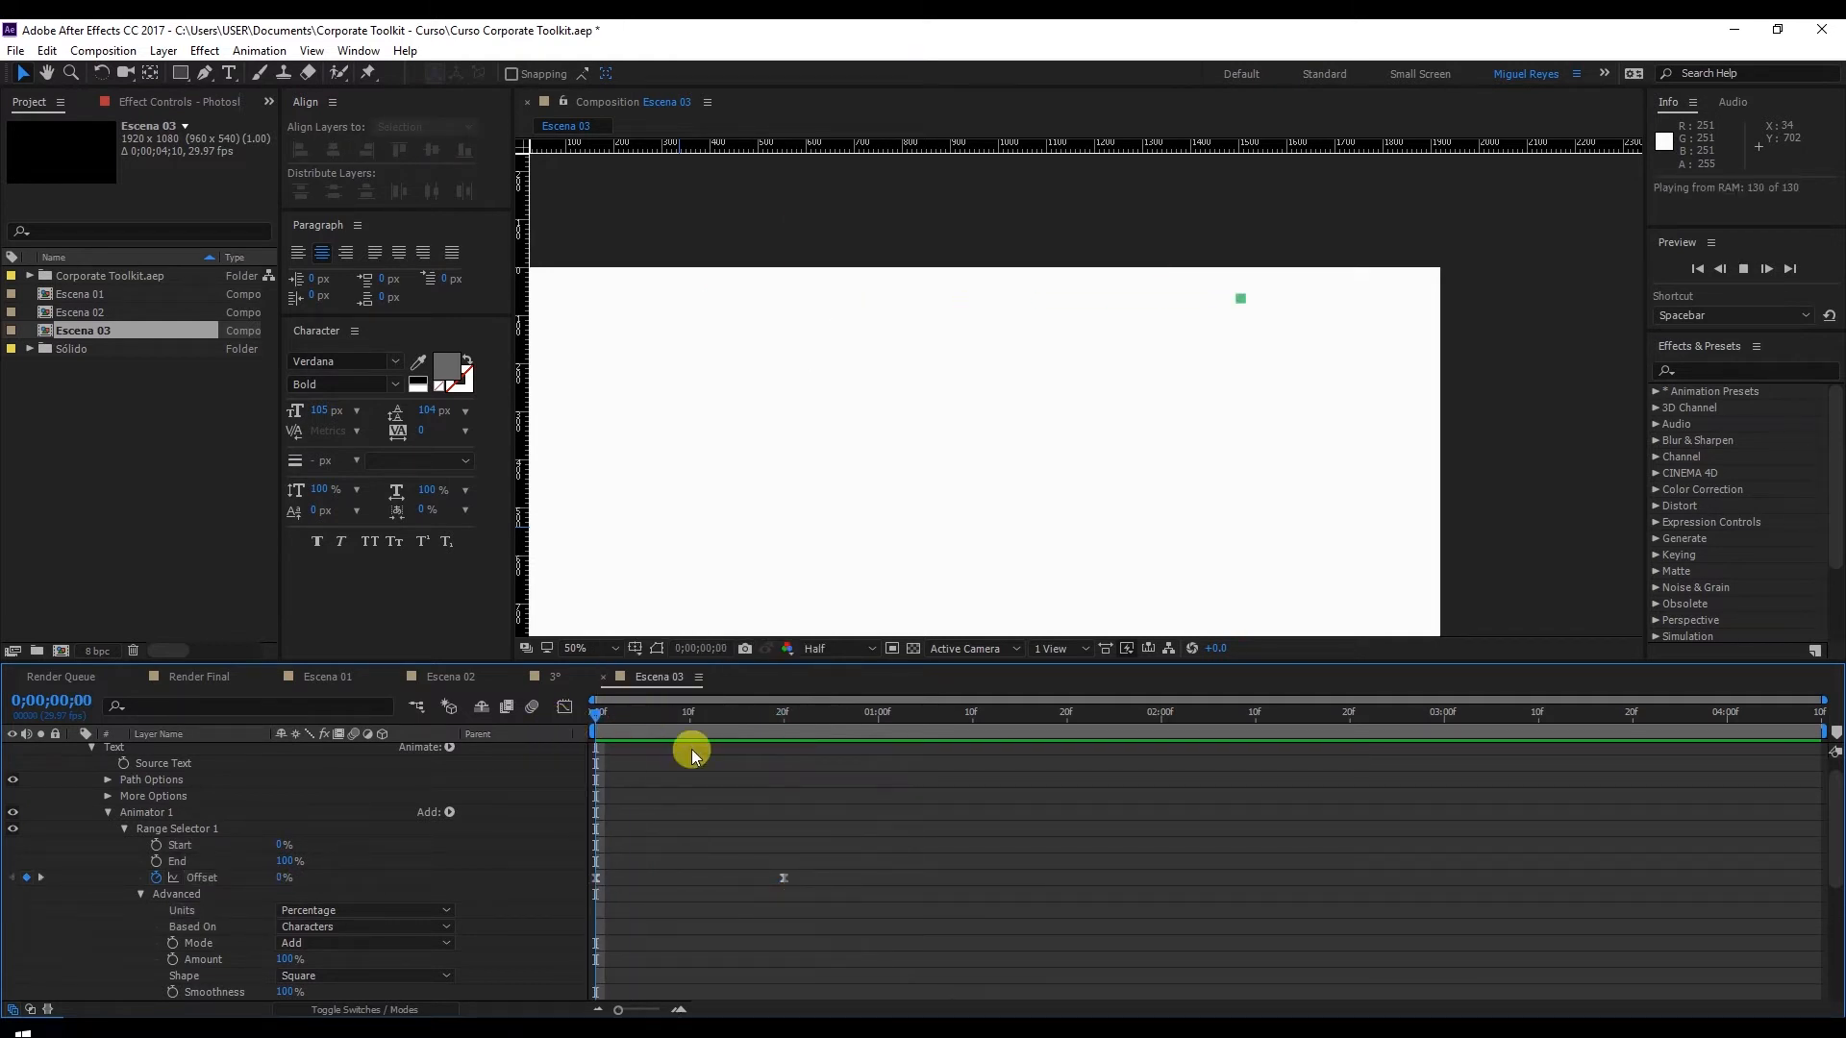
left_click(593, 725)
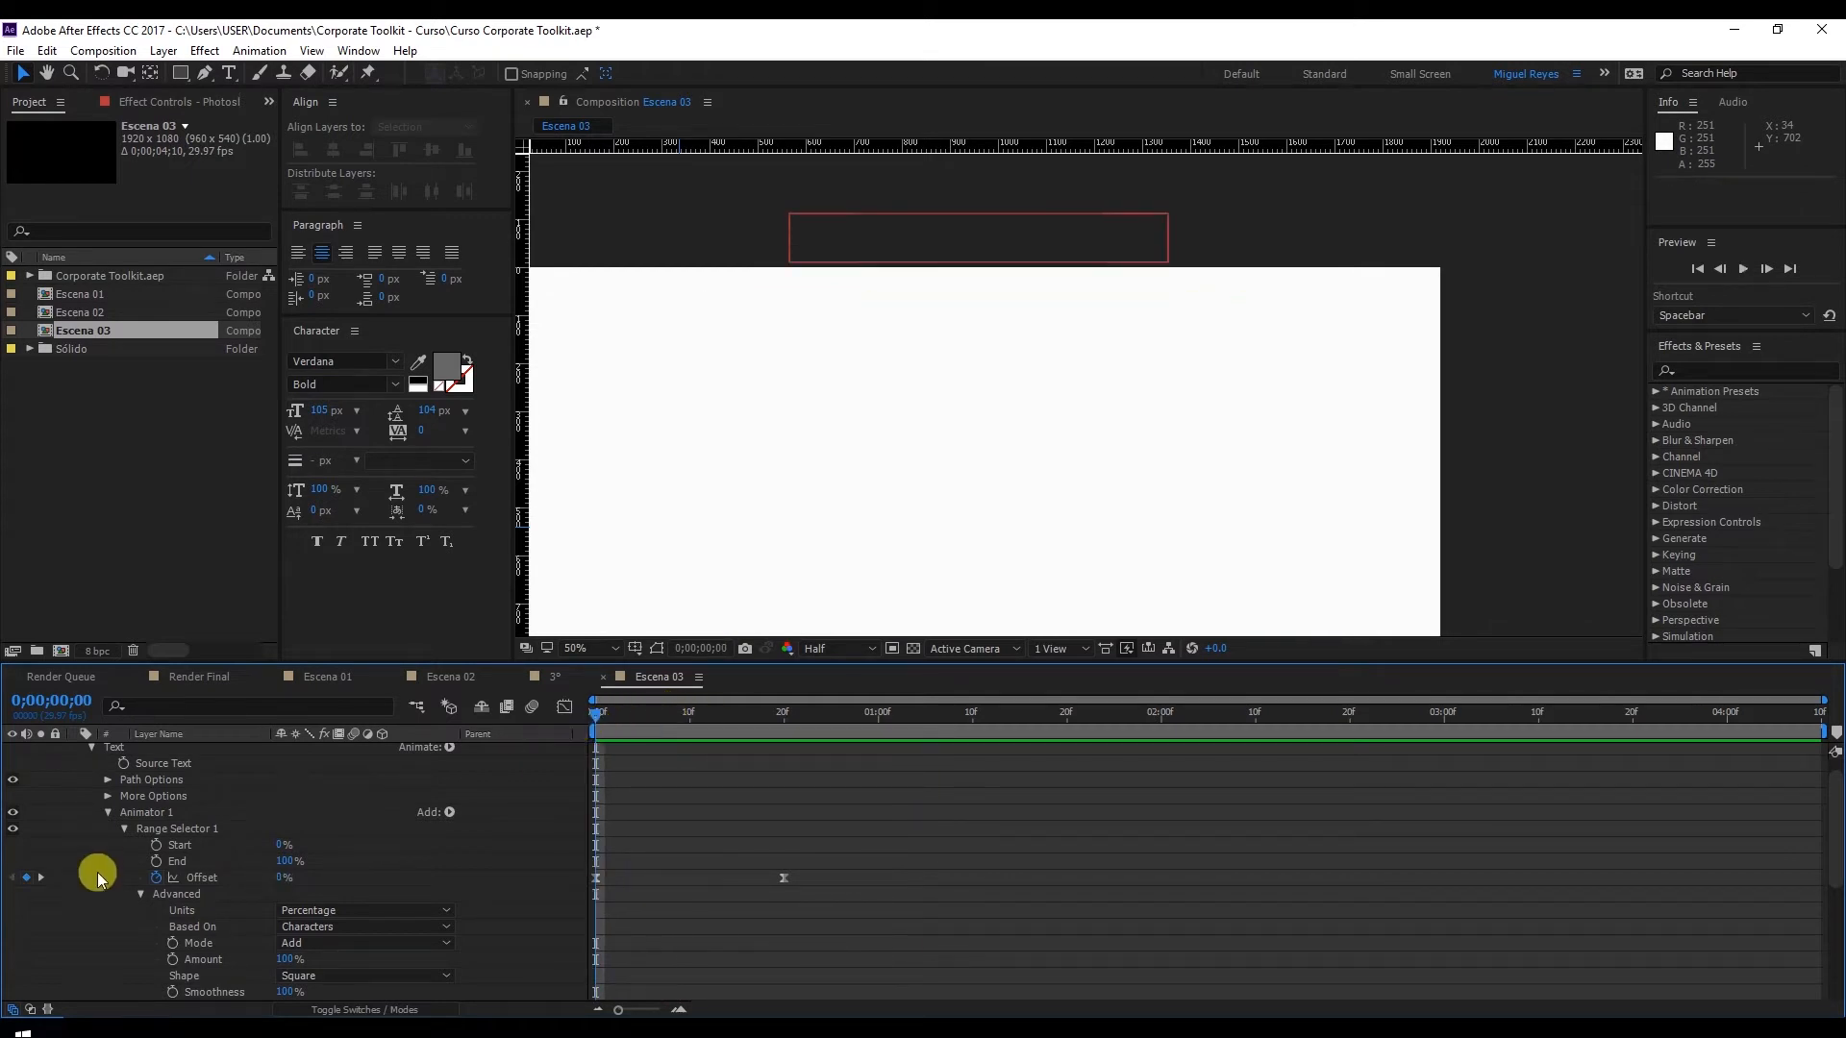
Set the range selector's Shape to Ramp Up with Ease High 50% and Ease Low 50%
scroll(266, 889, "down", 2)
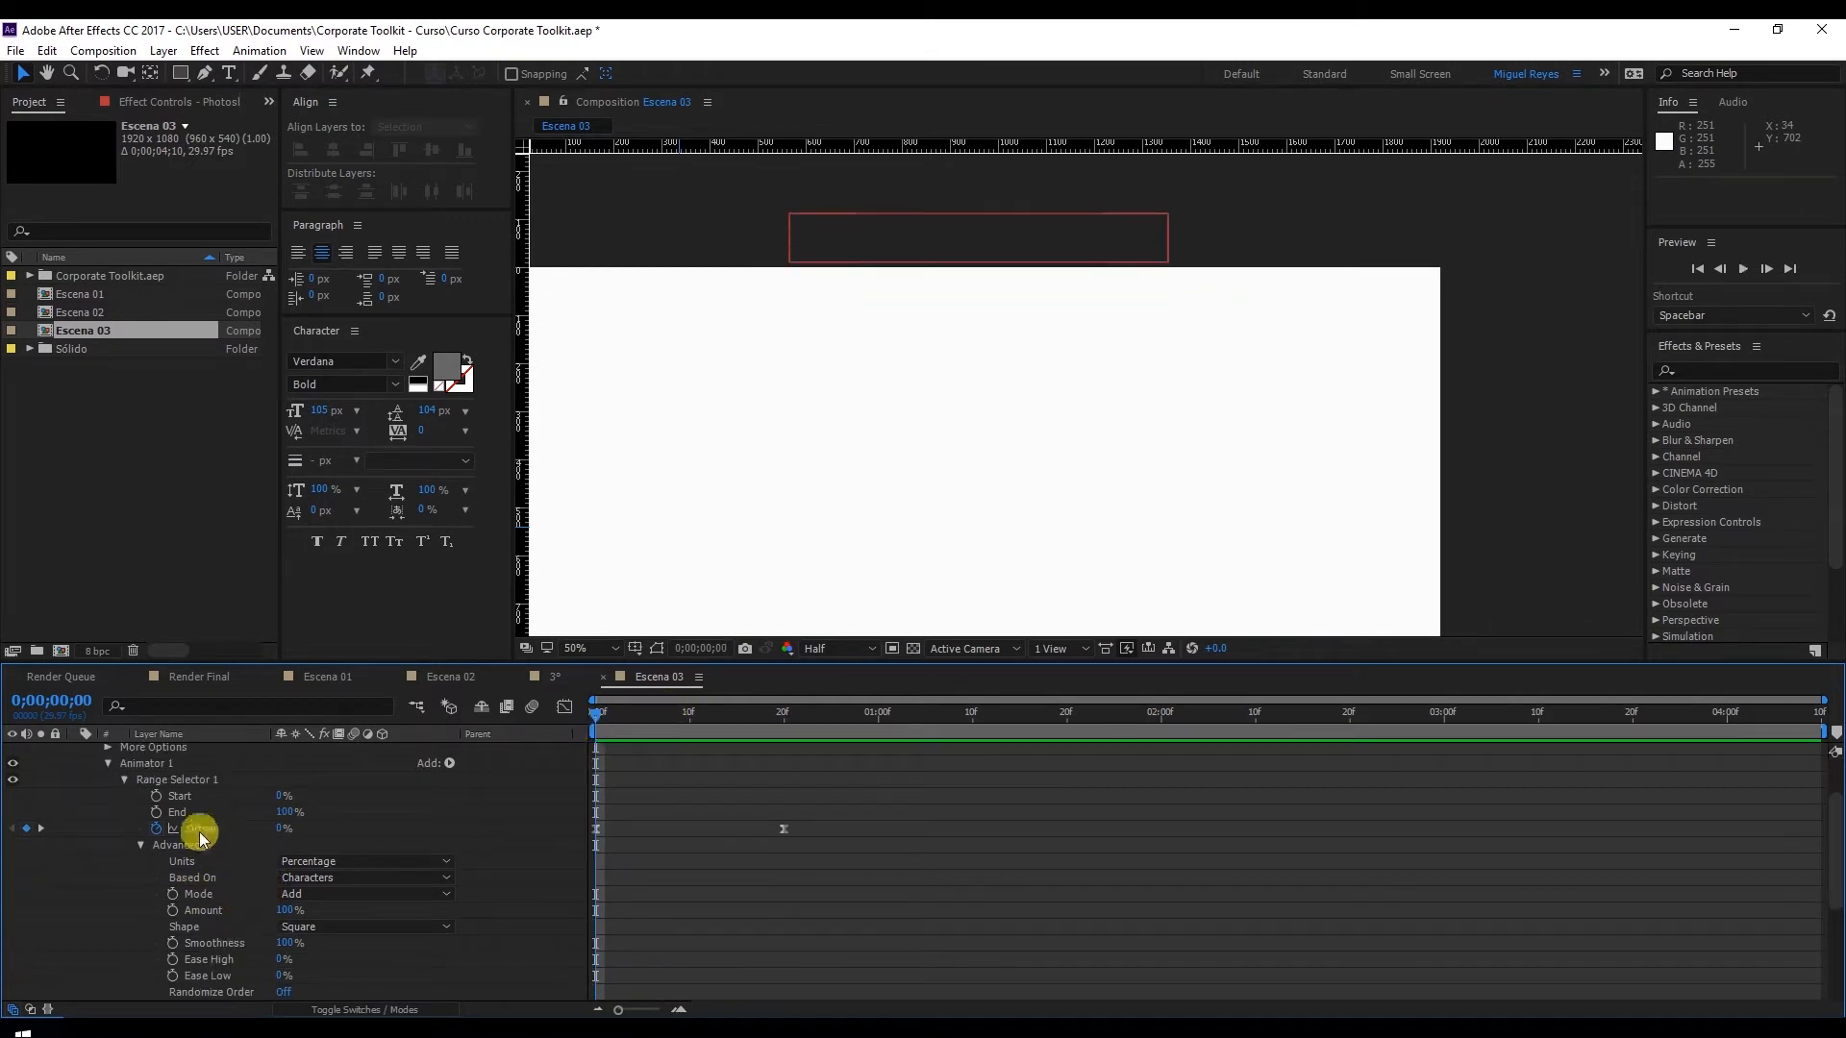
left_click(185, 929)
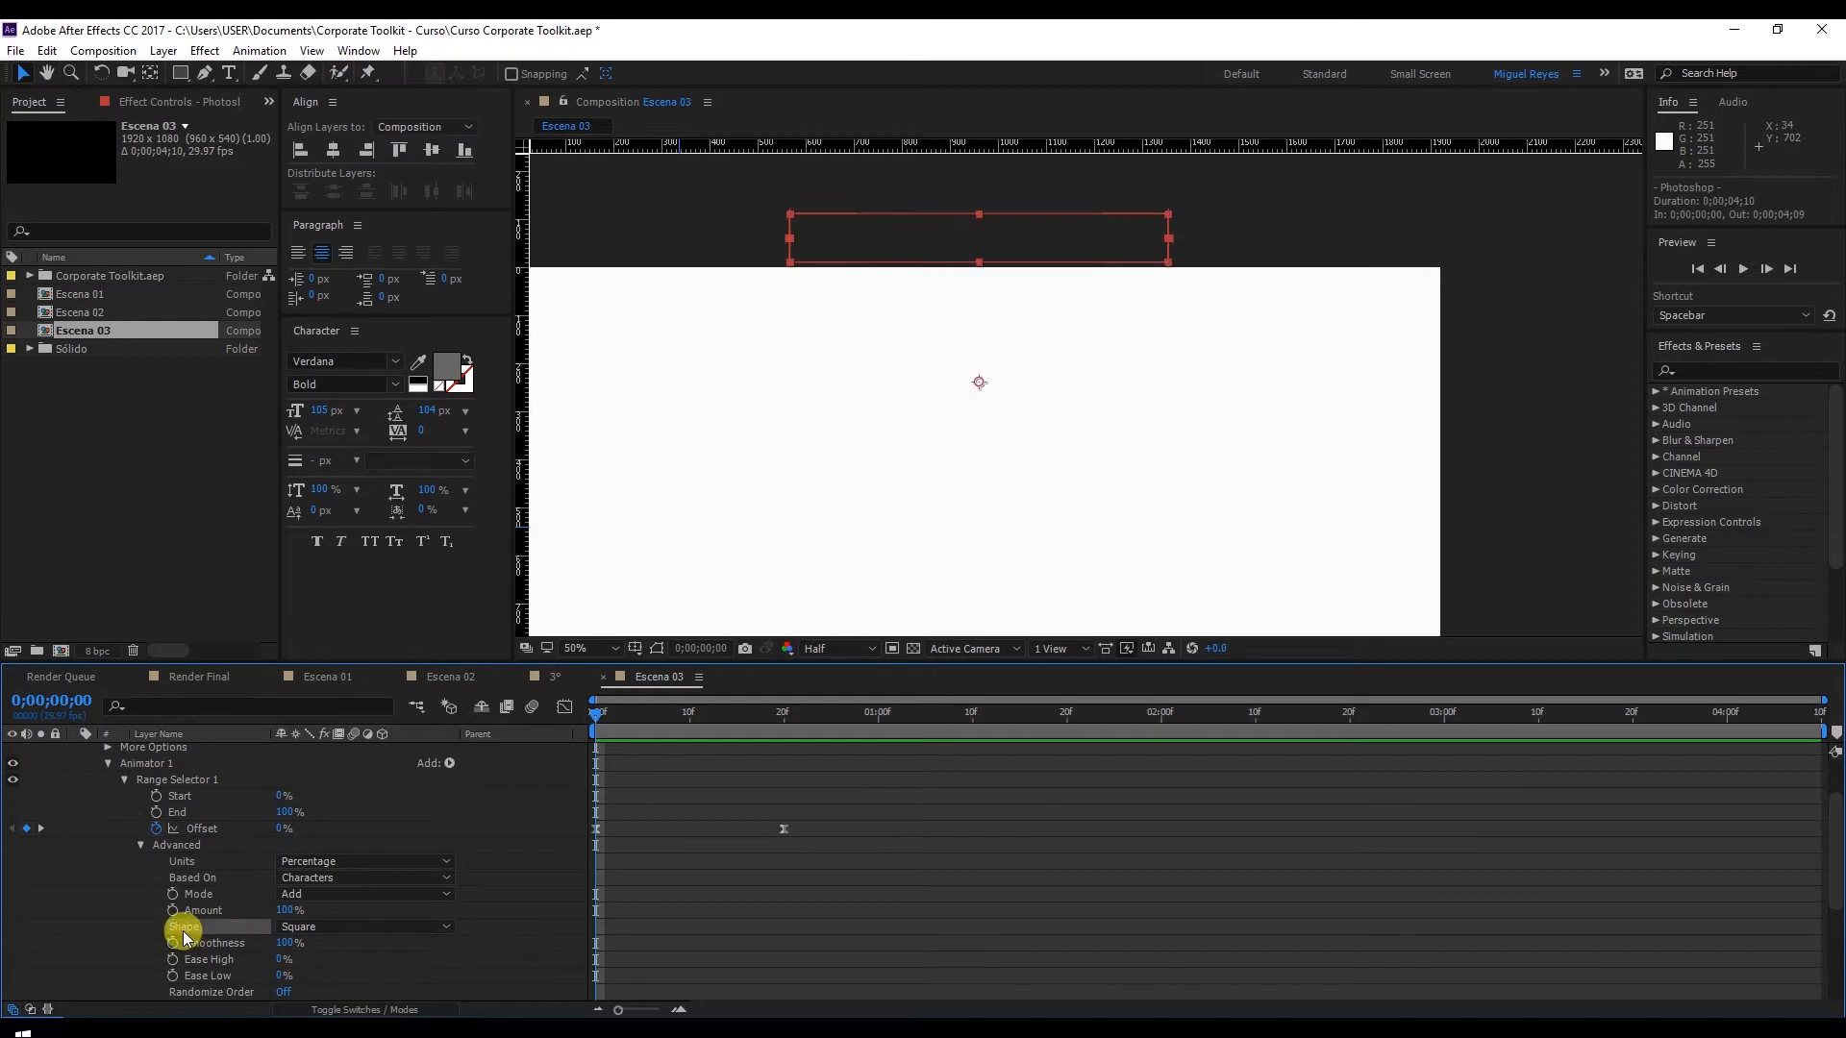
left_click(292, 927)
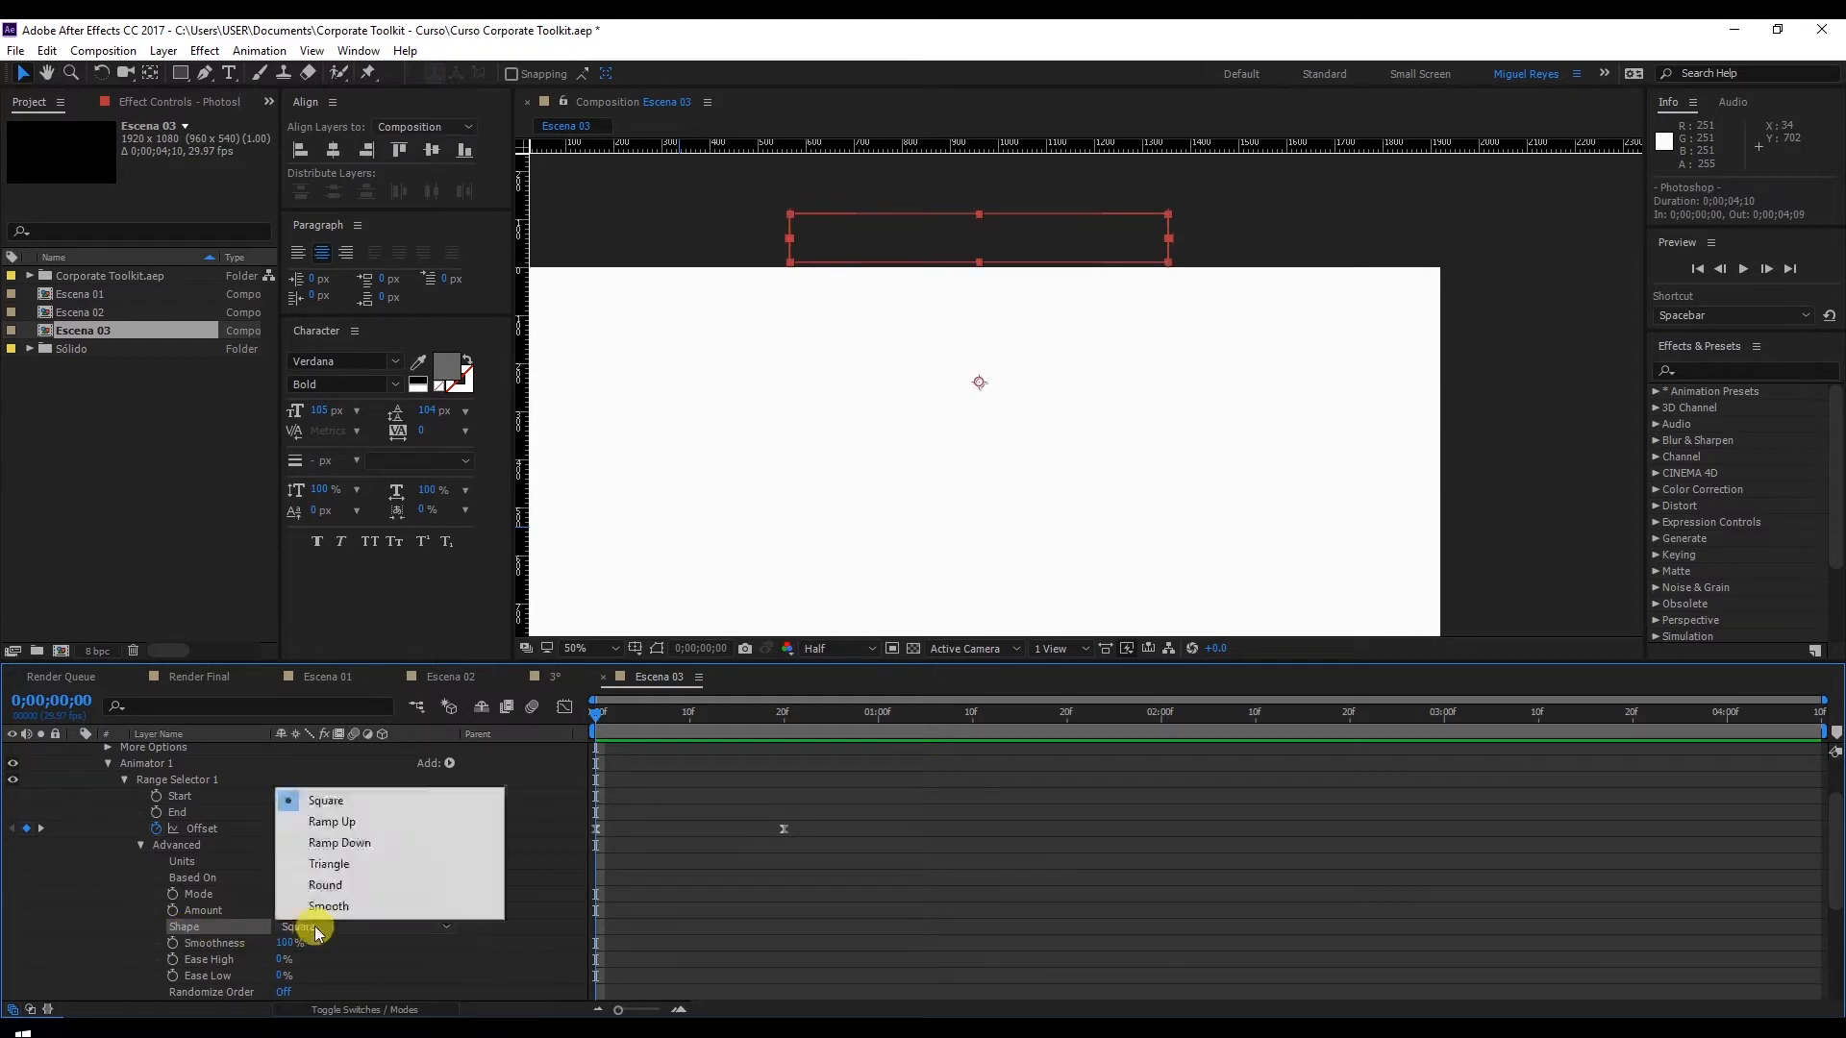
left_click(348, 824)
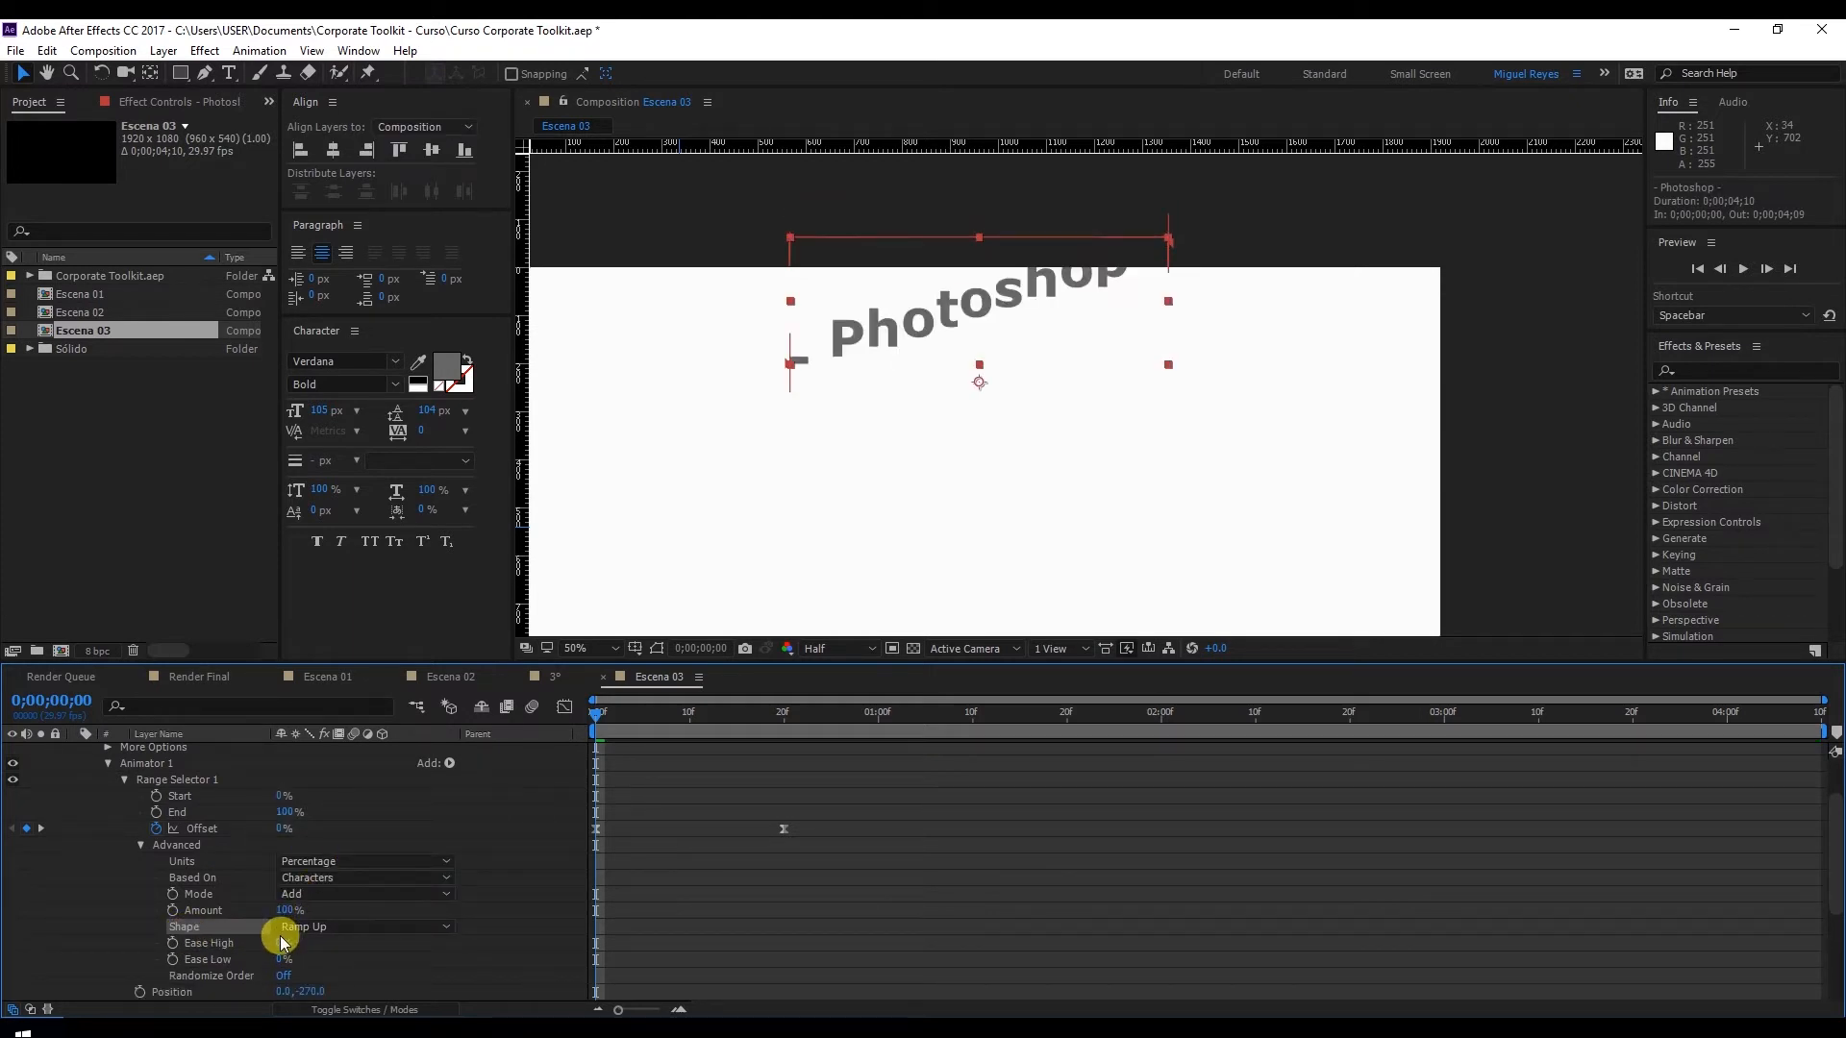
left_click(283, 940)
type("50")
key("Tab")
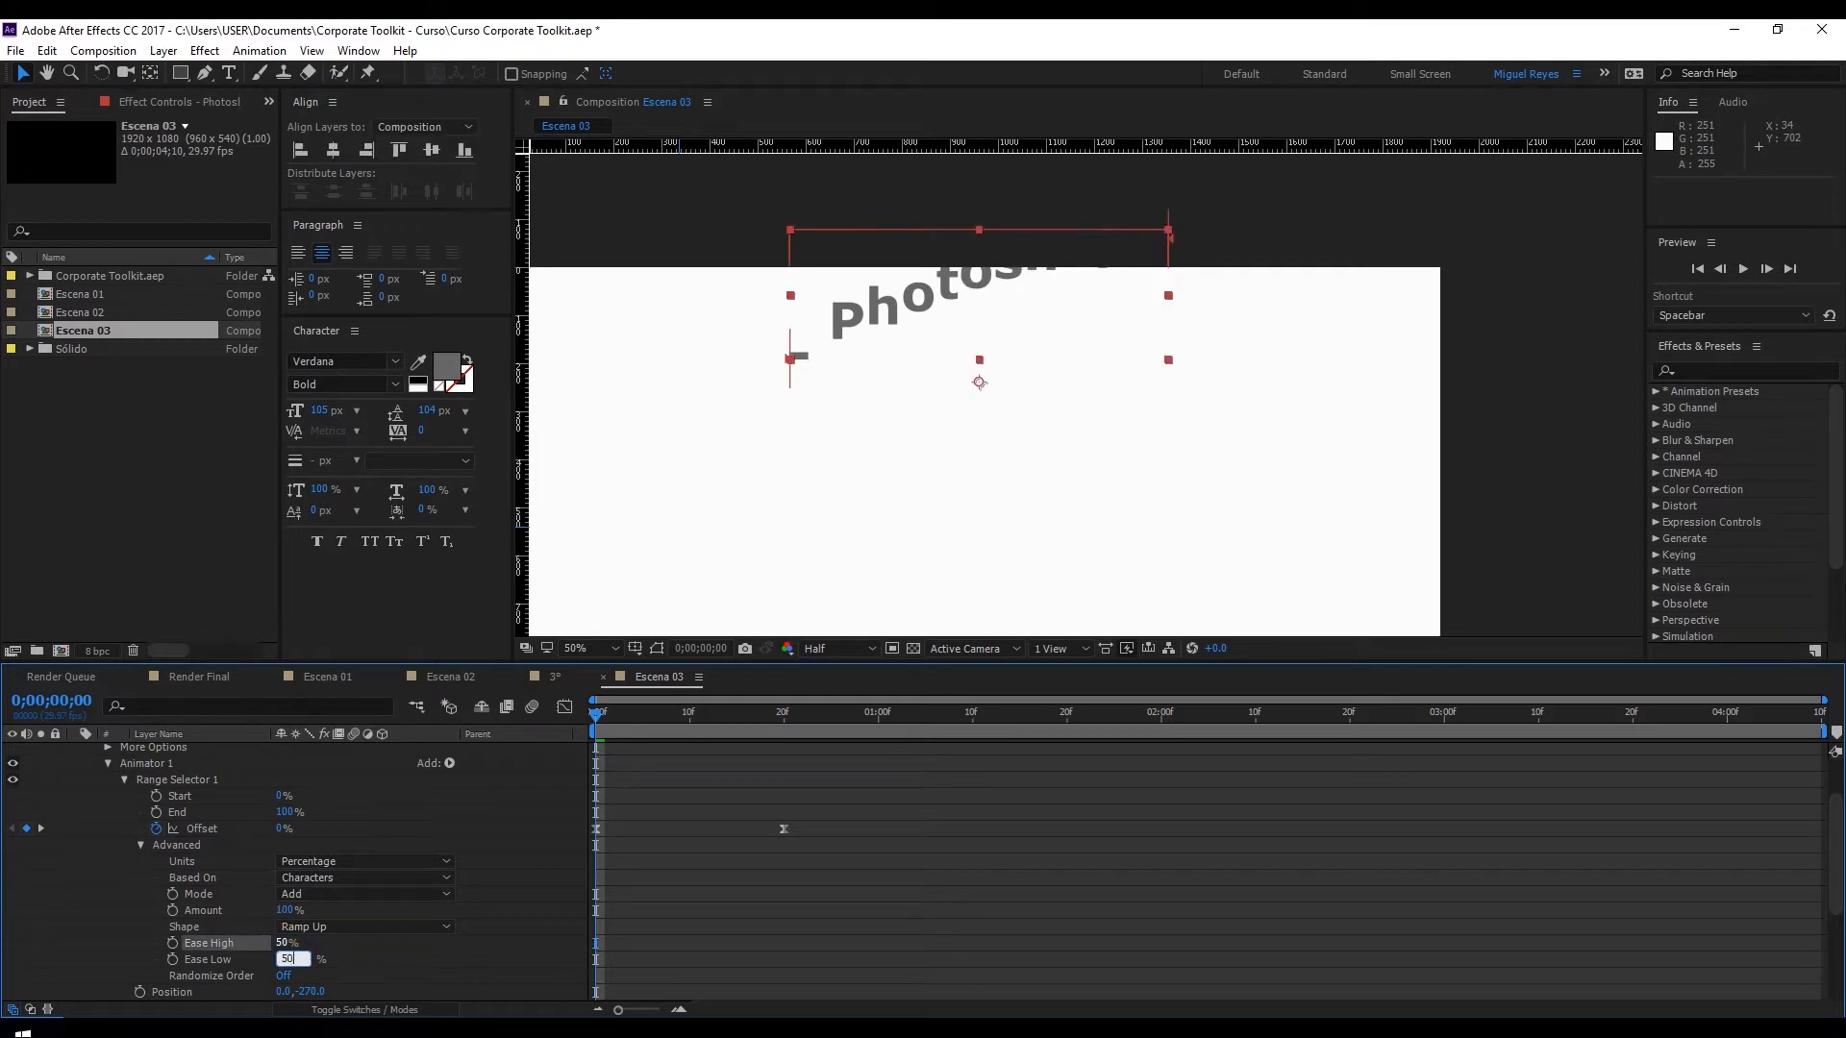
type("50")
key("Return")
Set the Offset keyframe at 0;00;00;00 to -90% and preview the text animation
scroll(528, 857, "up", 1)
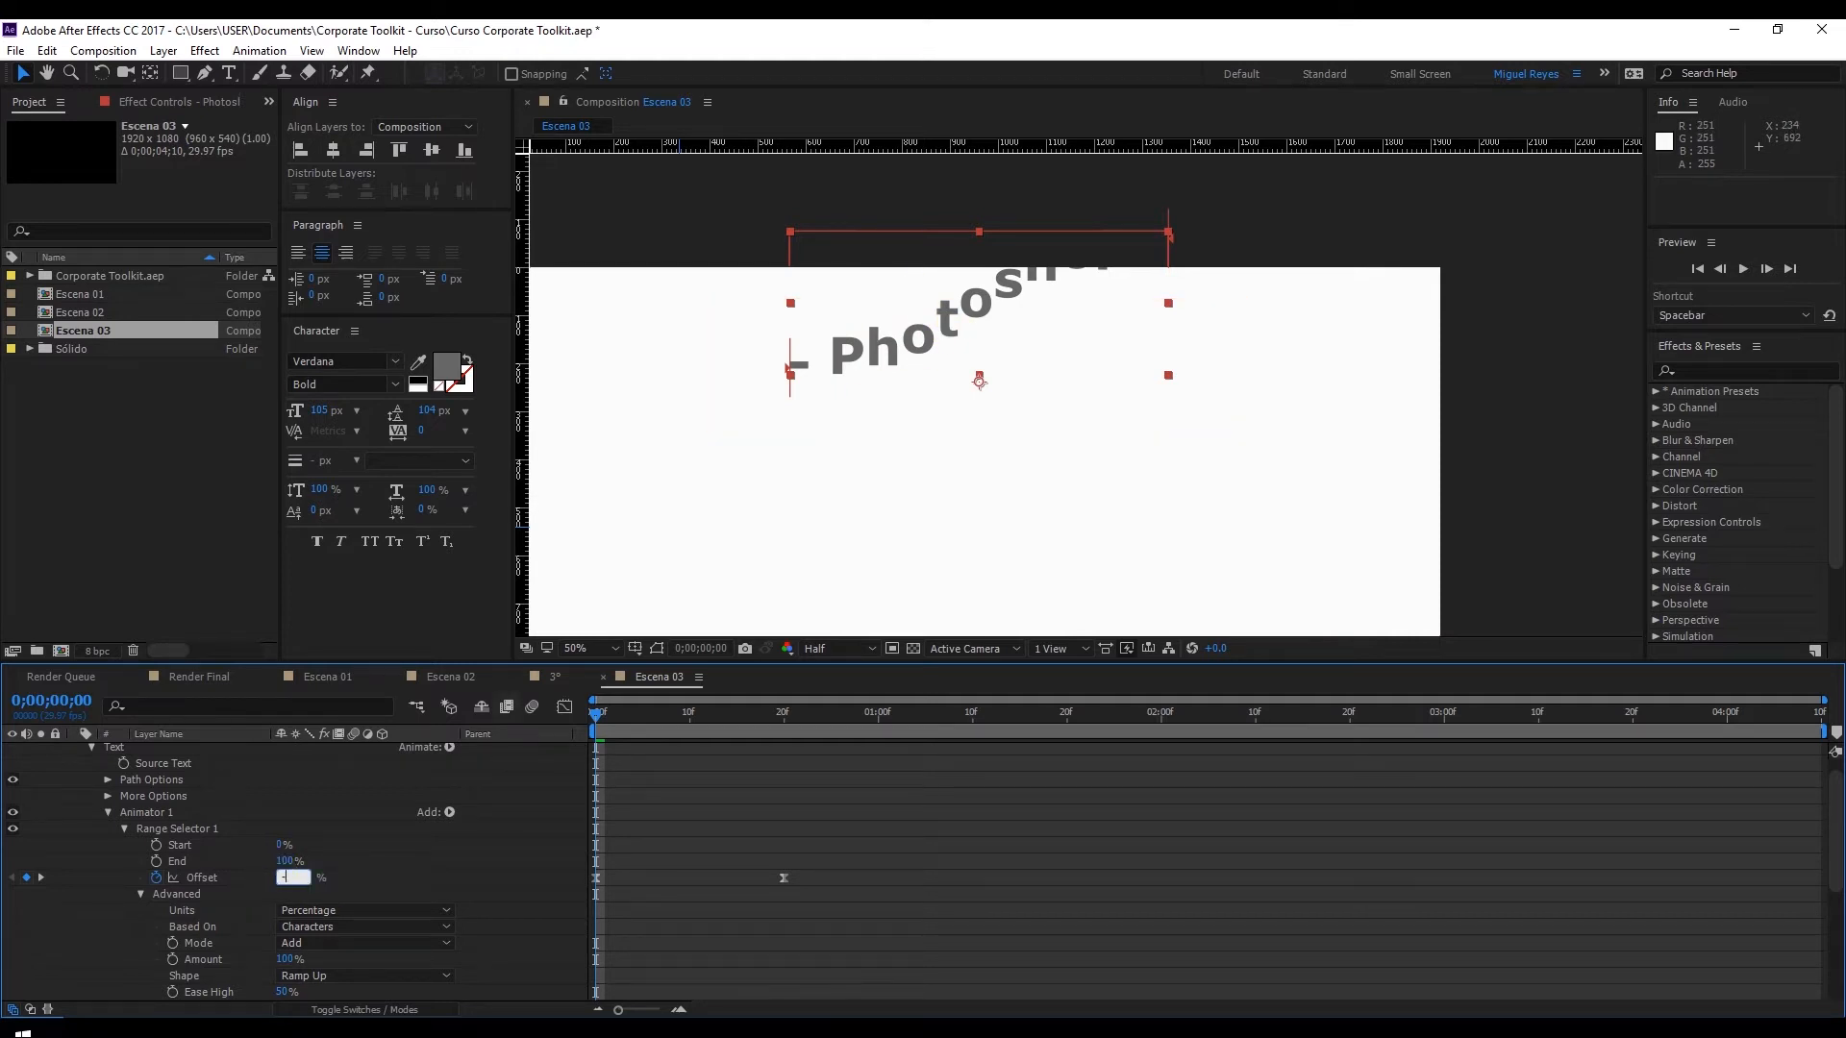
left_click(281, 883)
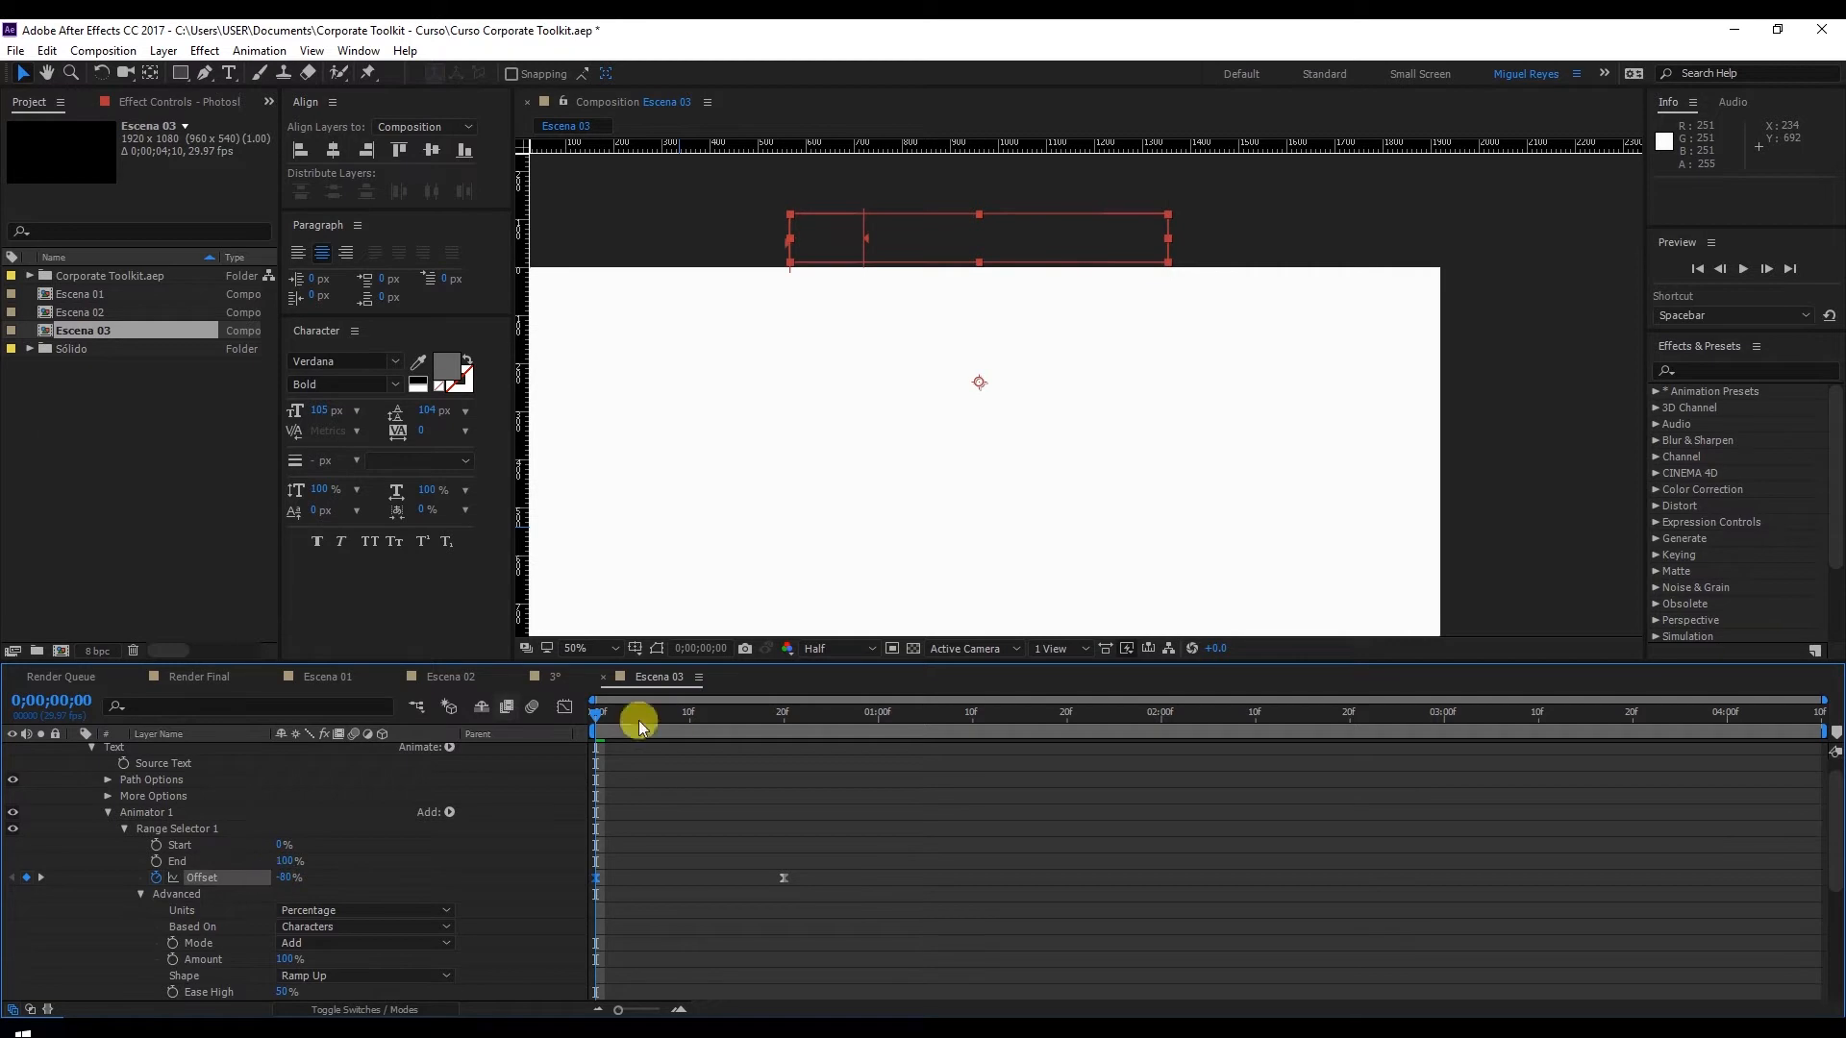
key("space")
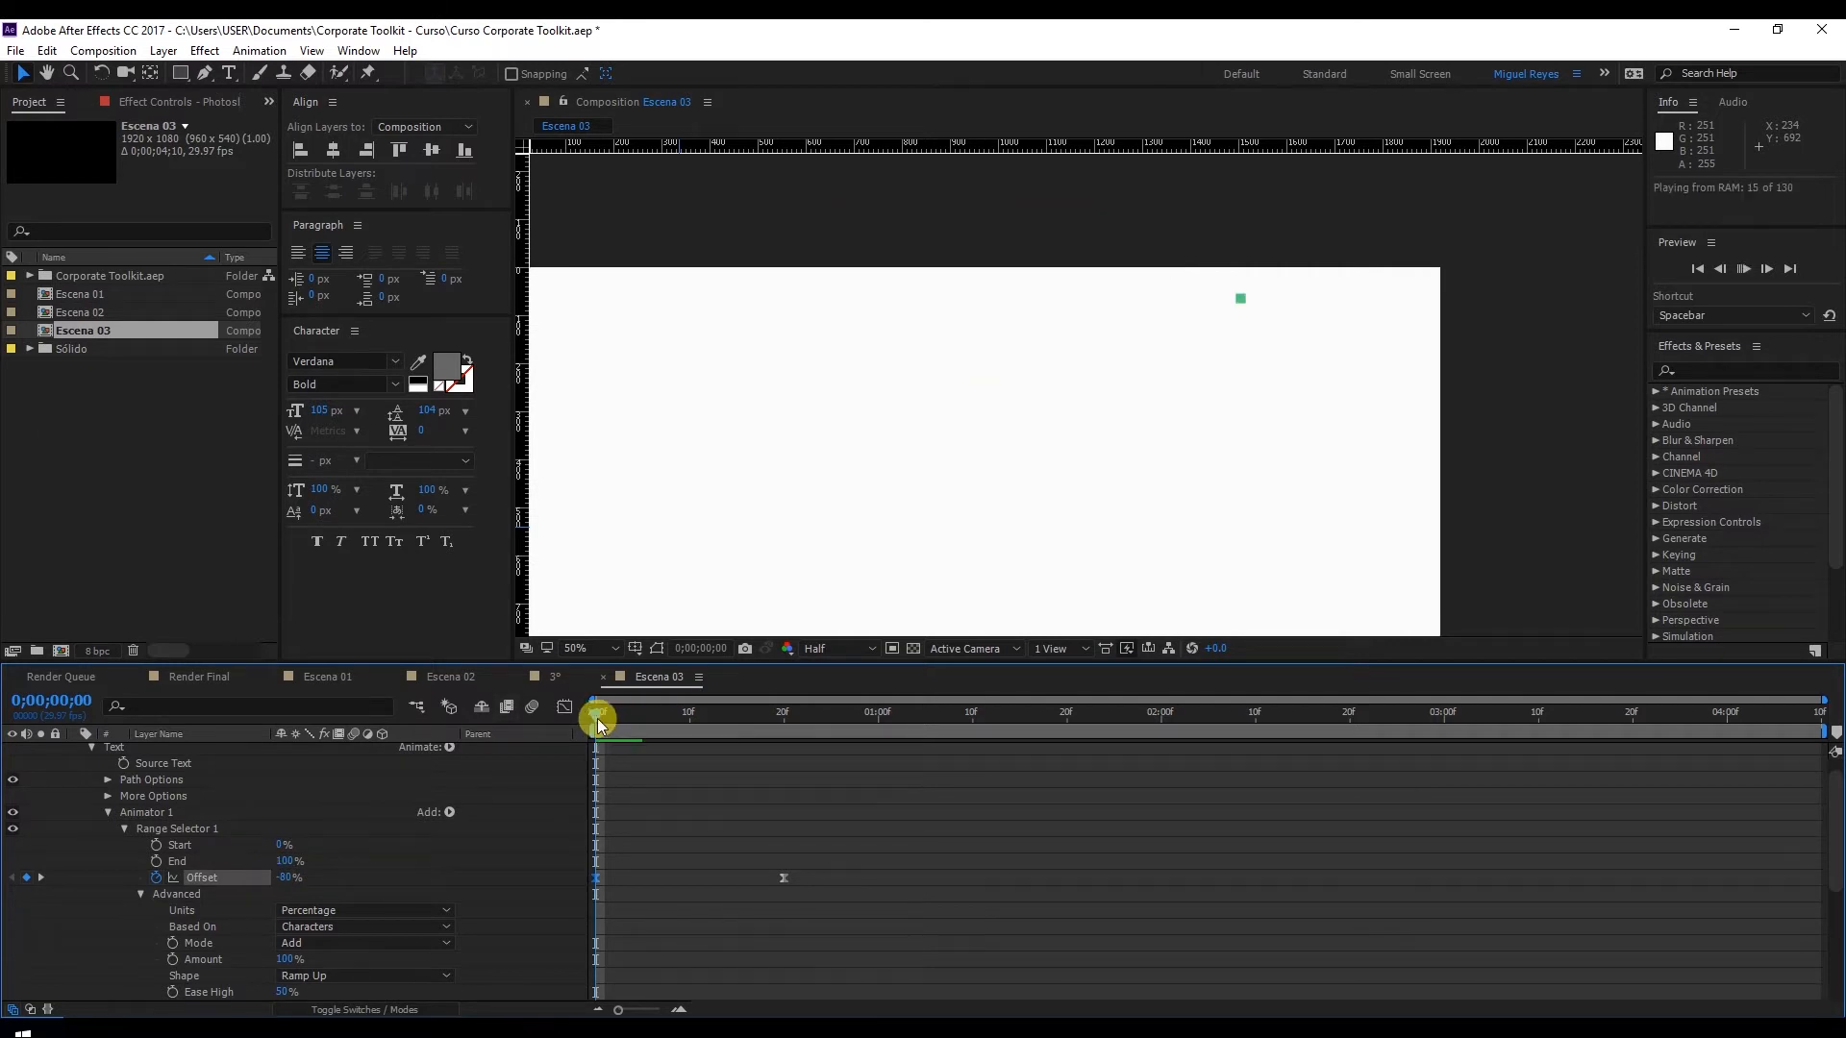
key("space")
key("space")
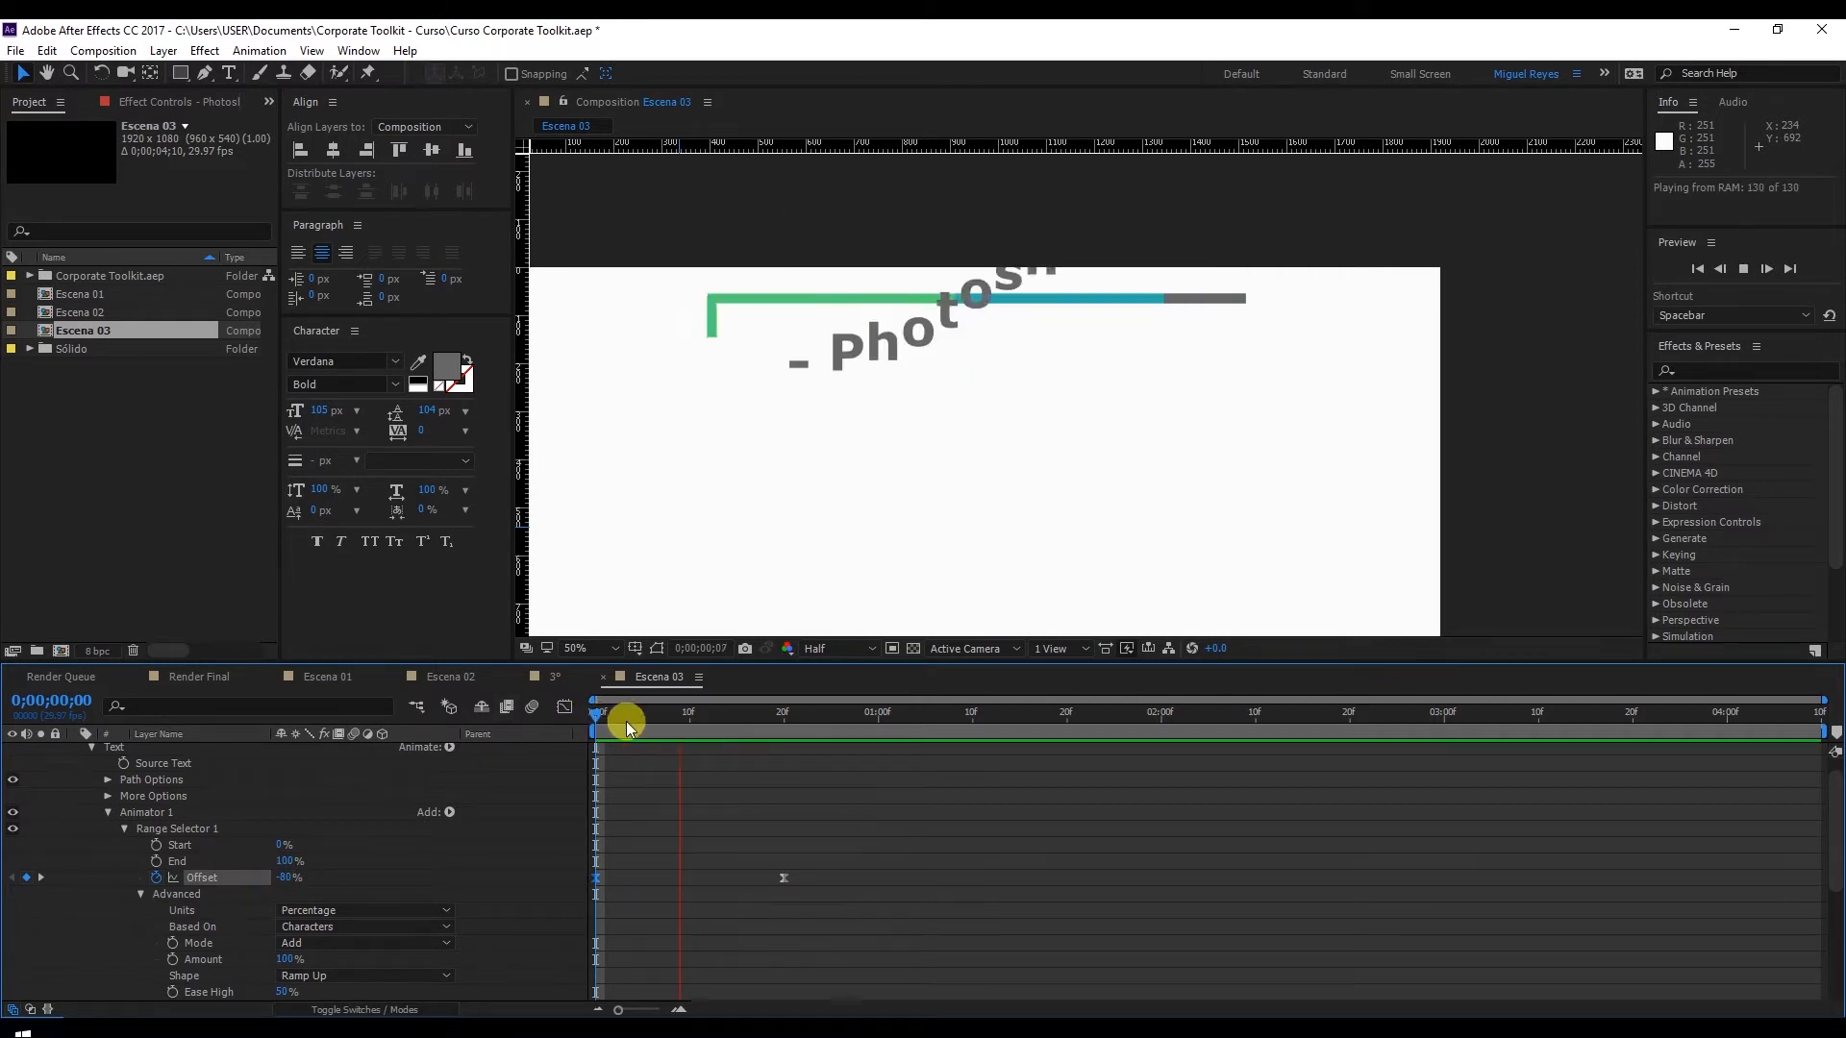
Replay the text animation, return to the composition's start, and collapse the "- Photoshop -" layer's properties
key("space")
key("space")
mouse_move(582, 718)
left_mouse_down()
mouse_move(747, 717)
mouse_move(613, 732)
left_mouse_up()
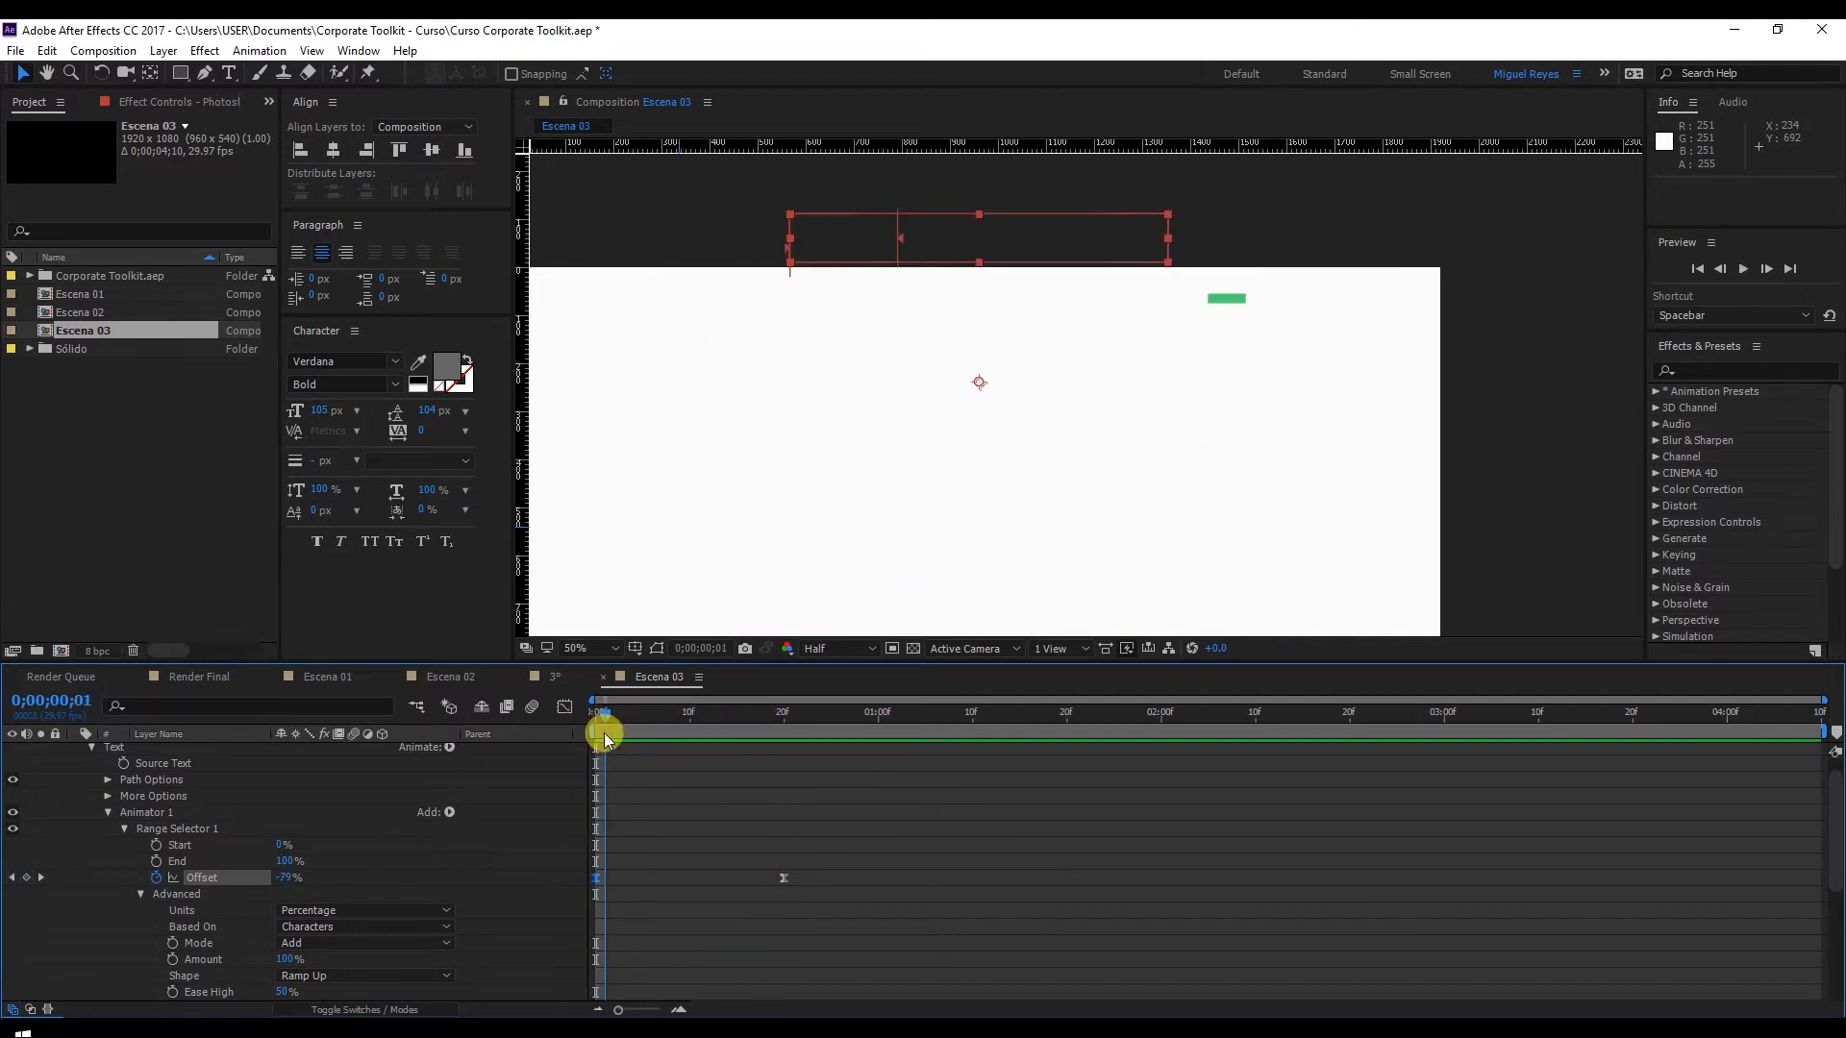
scroll(182, 755, "up", 1)
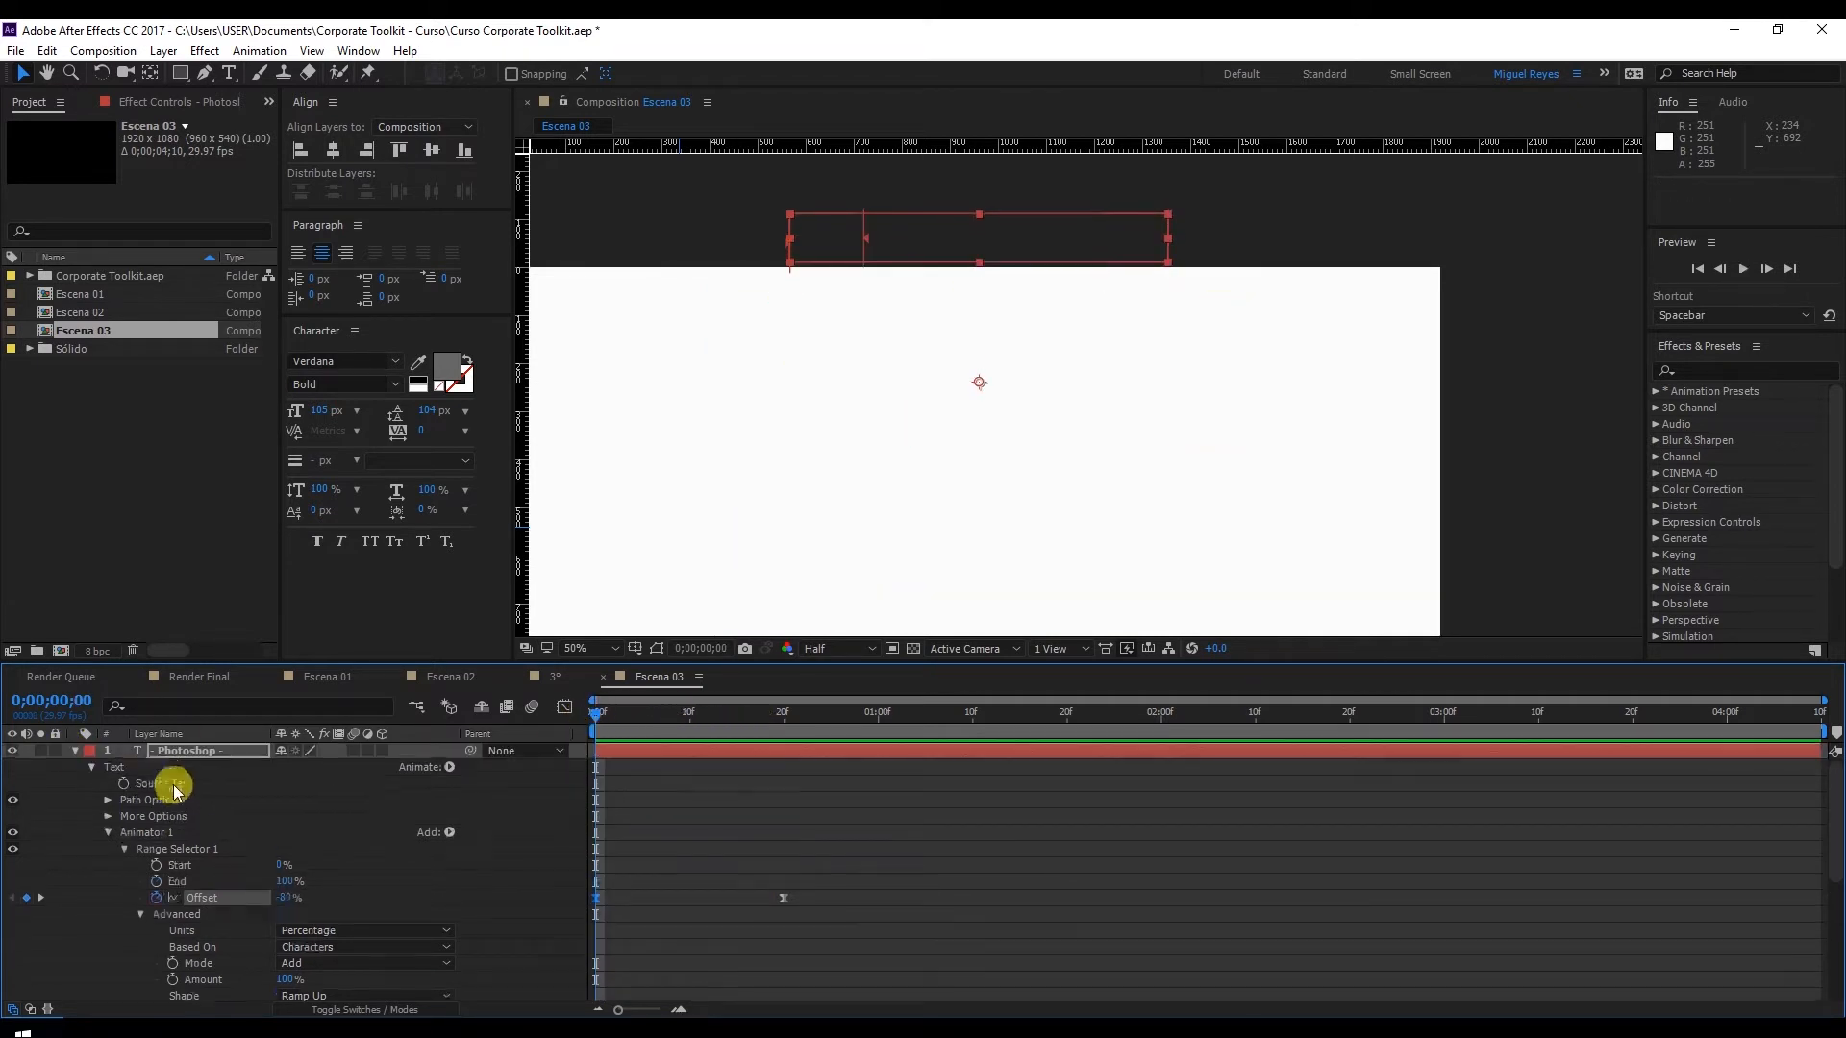
left_click(75, 751)
key("comma")
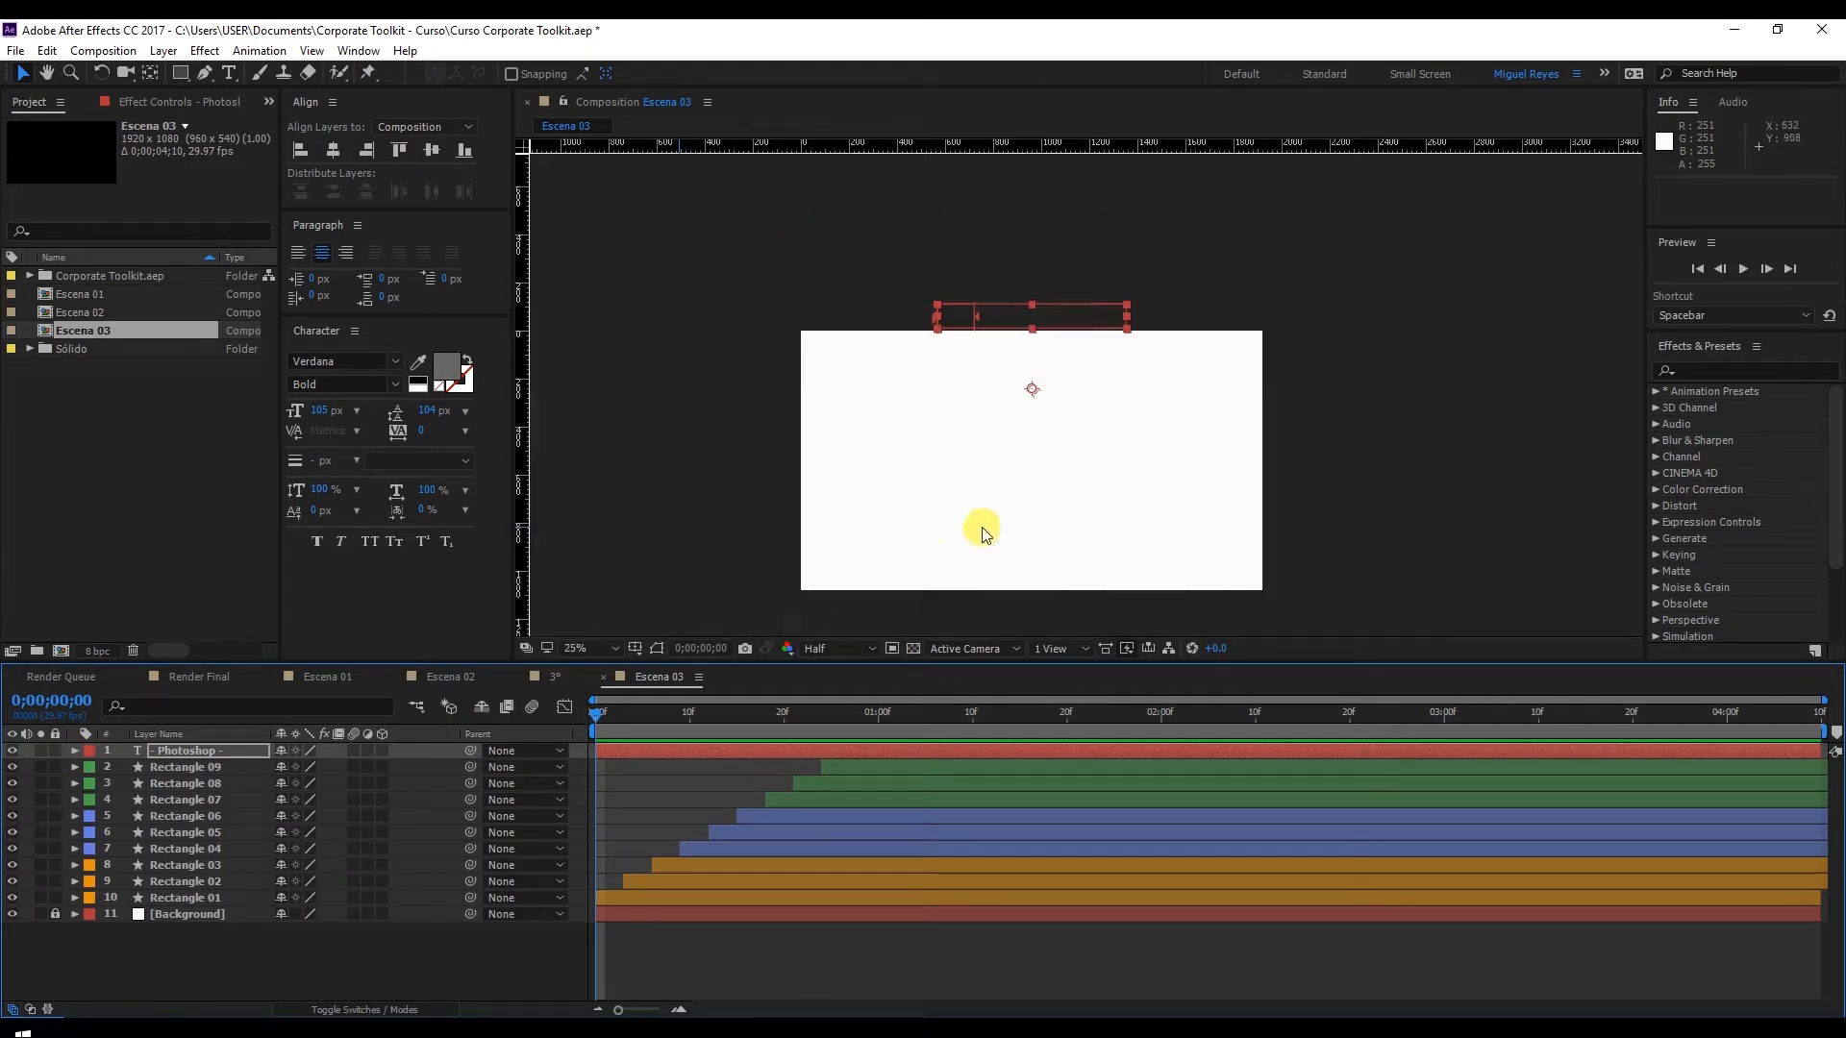
At 0;00;01;02, move the "- Photoshop -" text layer directly above Rectangle 03 in the layer order
left_click_drag(764, 705, 898, 713)
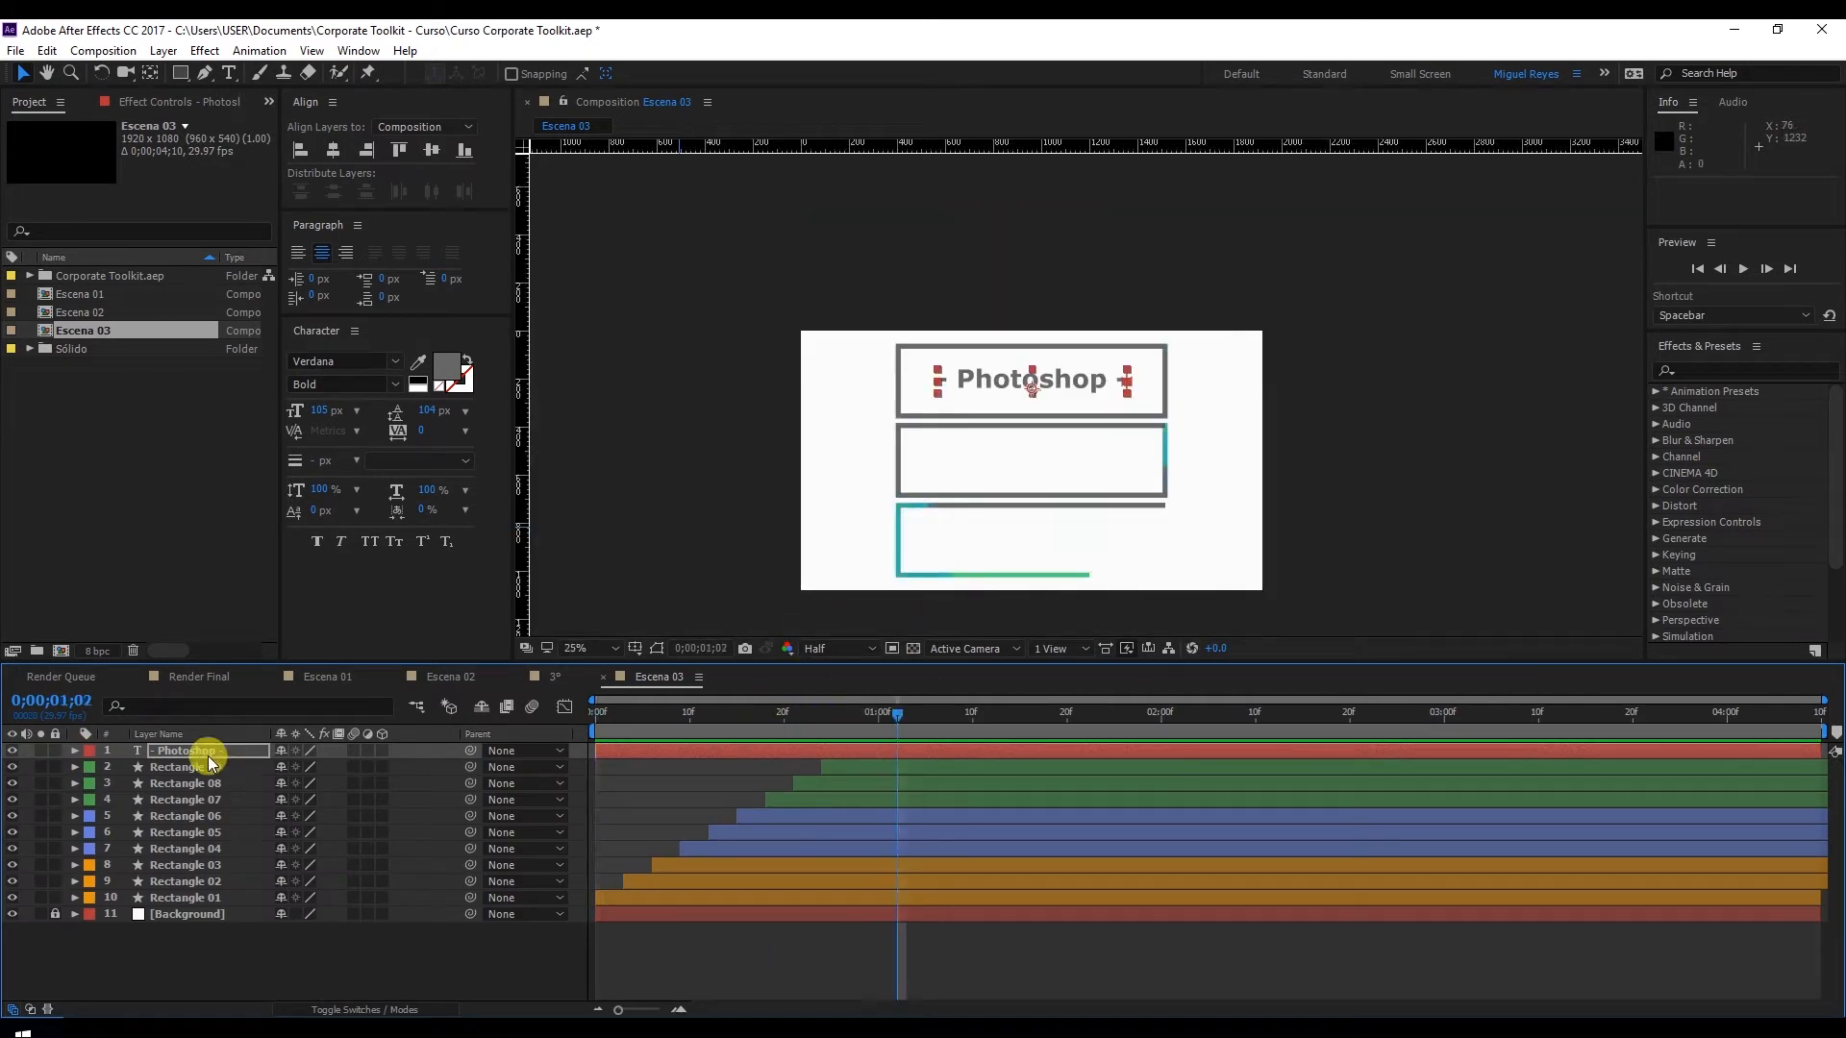
left_click(902, 354)
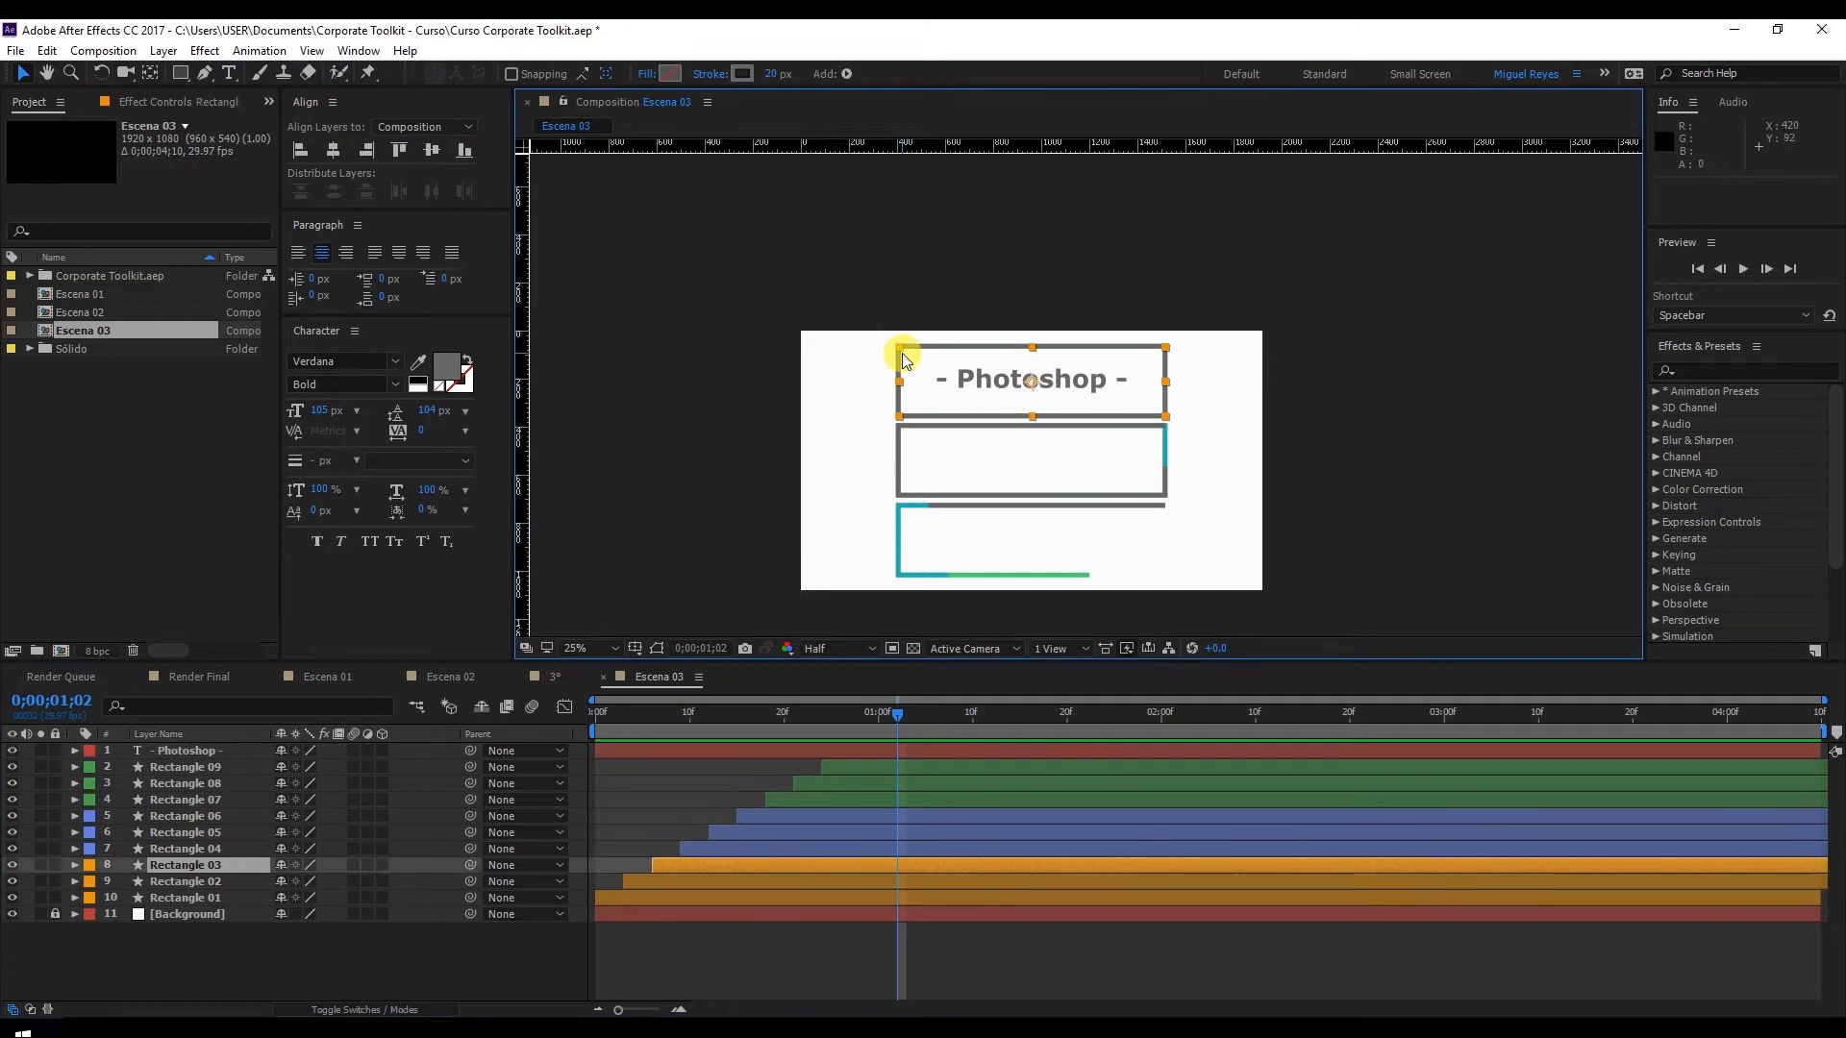
left_click(209, 751)
left_click_drag(217, 752, 217, 855)
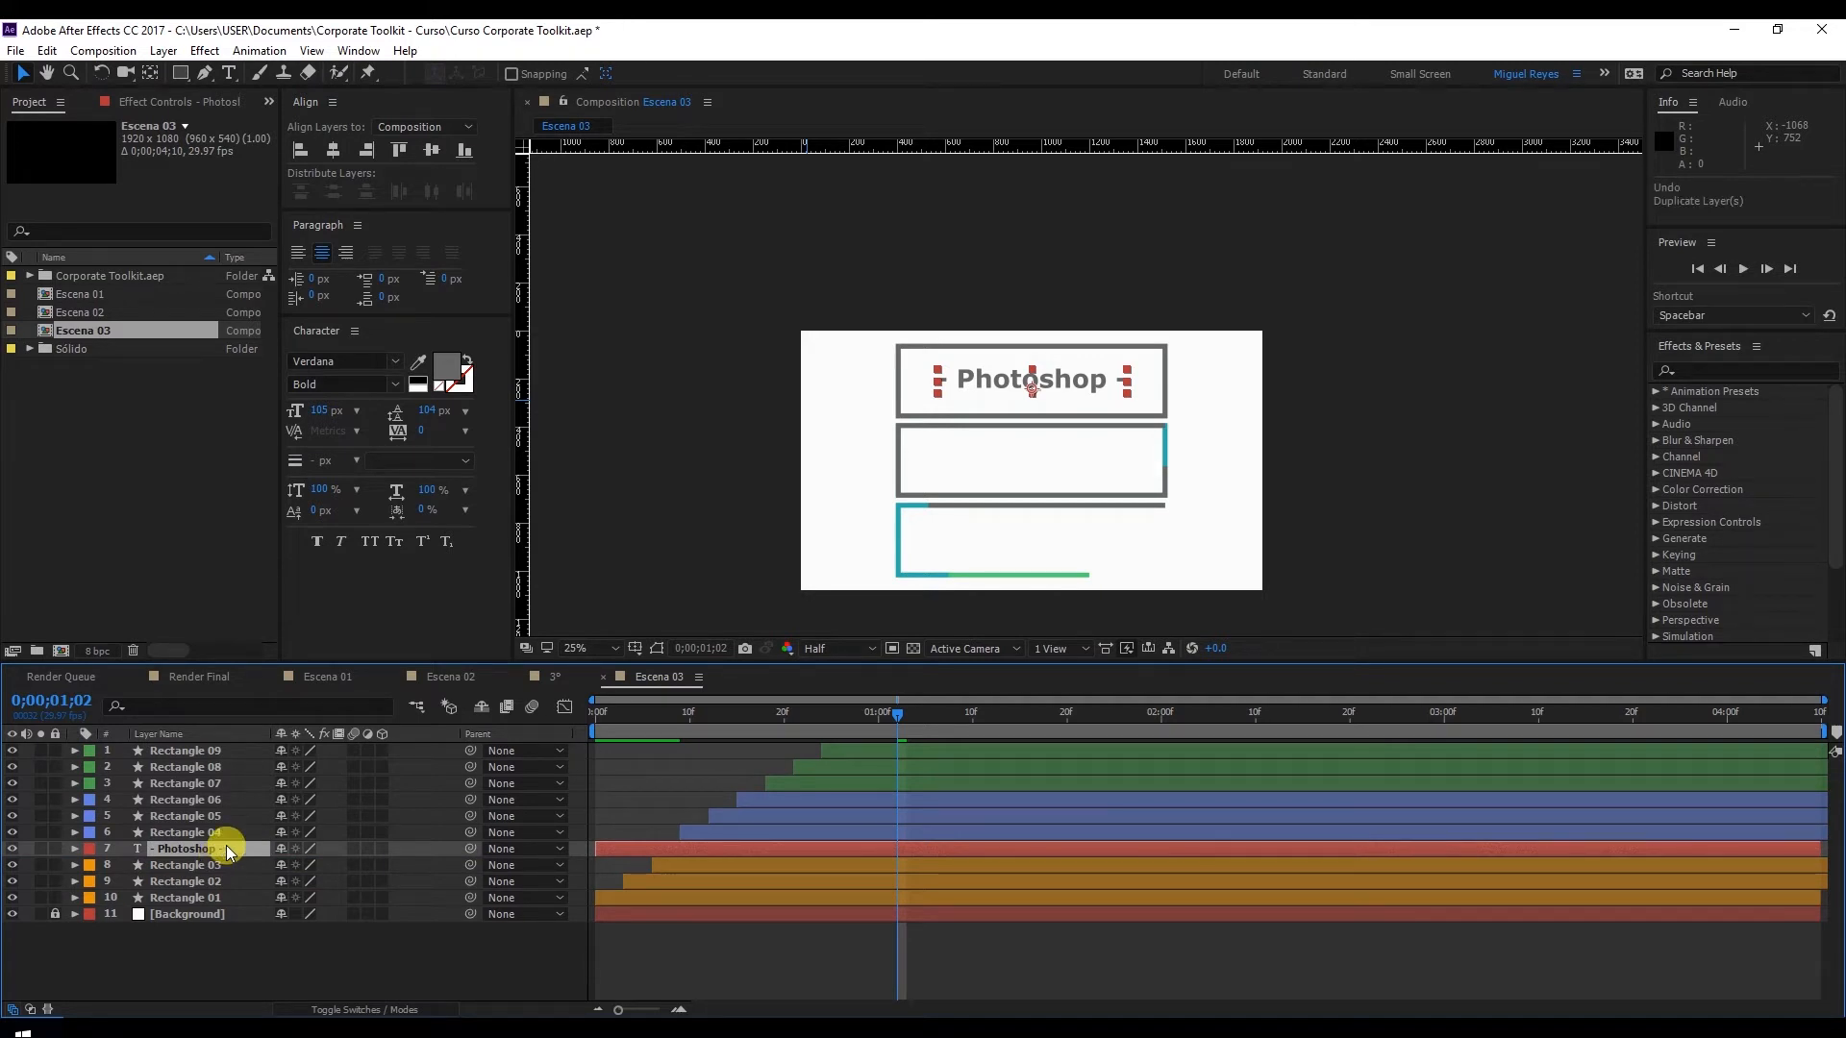
Duplicate the "- Photoshop -" text layer and place the copy directly above Rectangle 06 in the layer order
key("ctrl+d")
left_click_drag(195, 853, 204, 796)
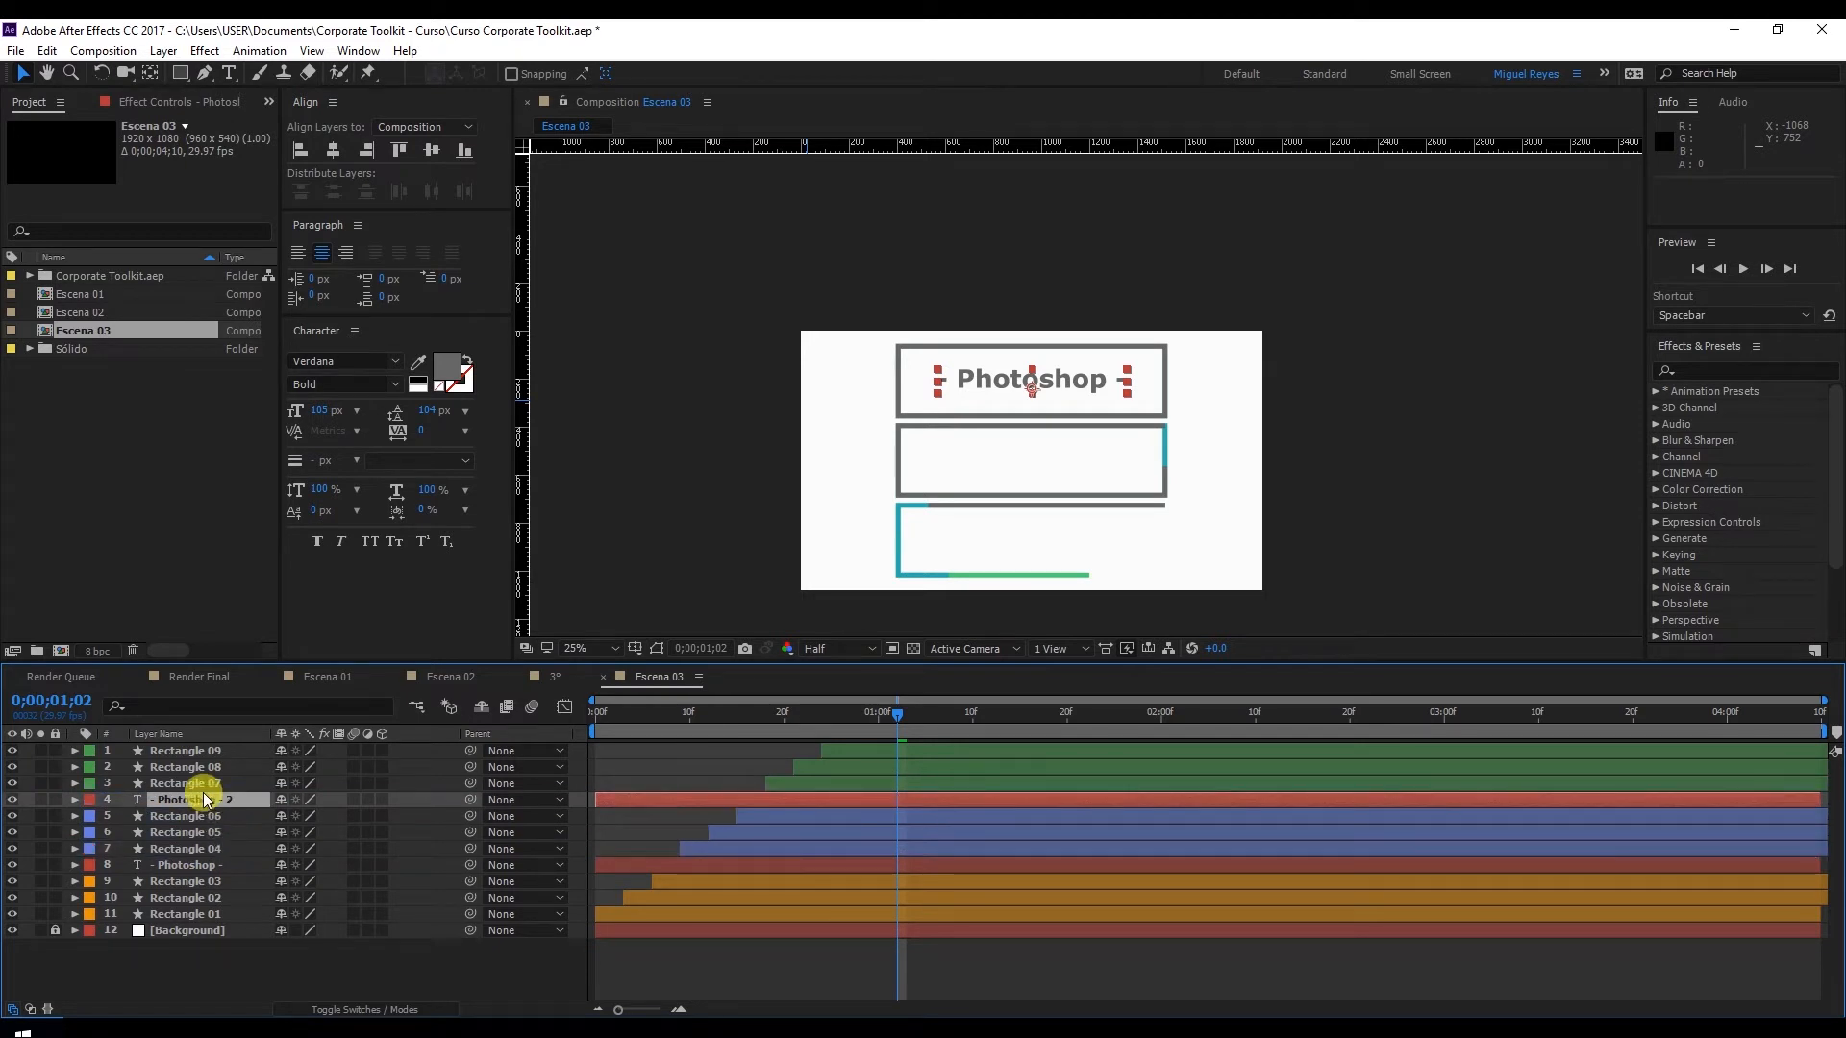
key("Return")
Move the duplicated text down 332 px into the middle rectangle and change it to "- Illustrator -"
left_click(1014, 372)
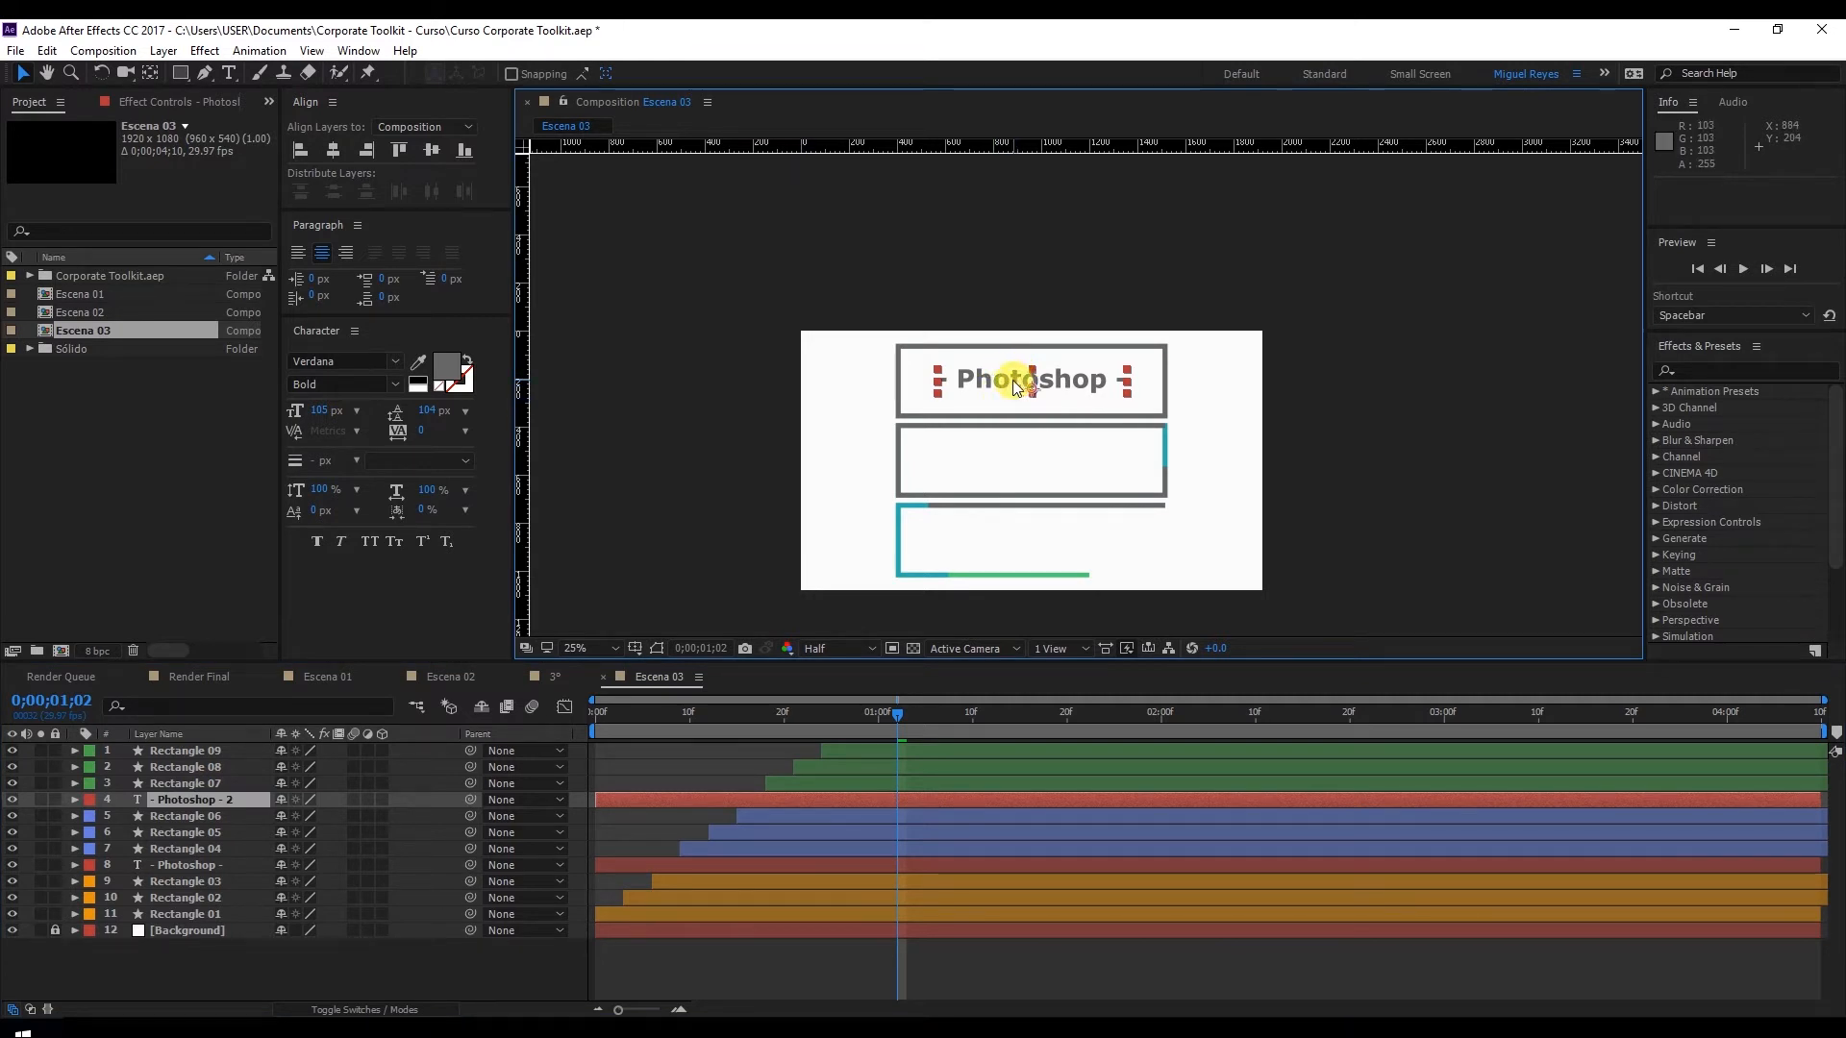
key("ctrl+shift+a")
left_click_drag(1012, 385, 1030, 463)
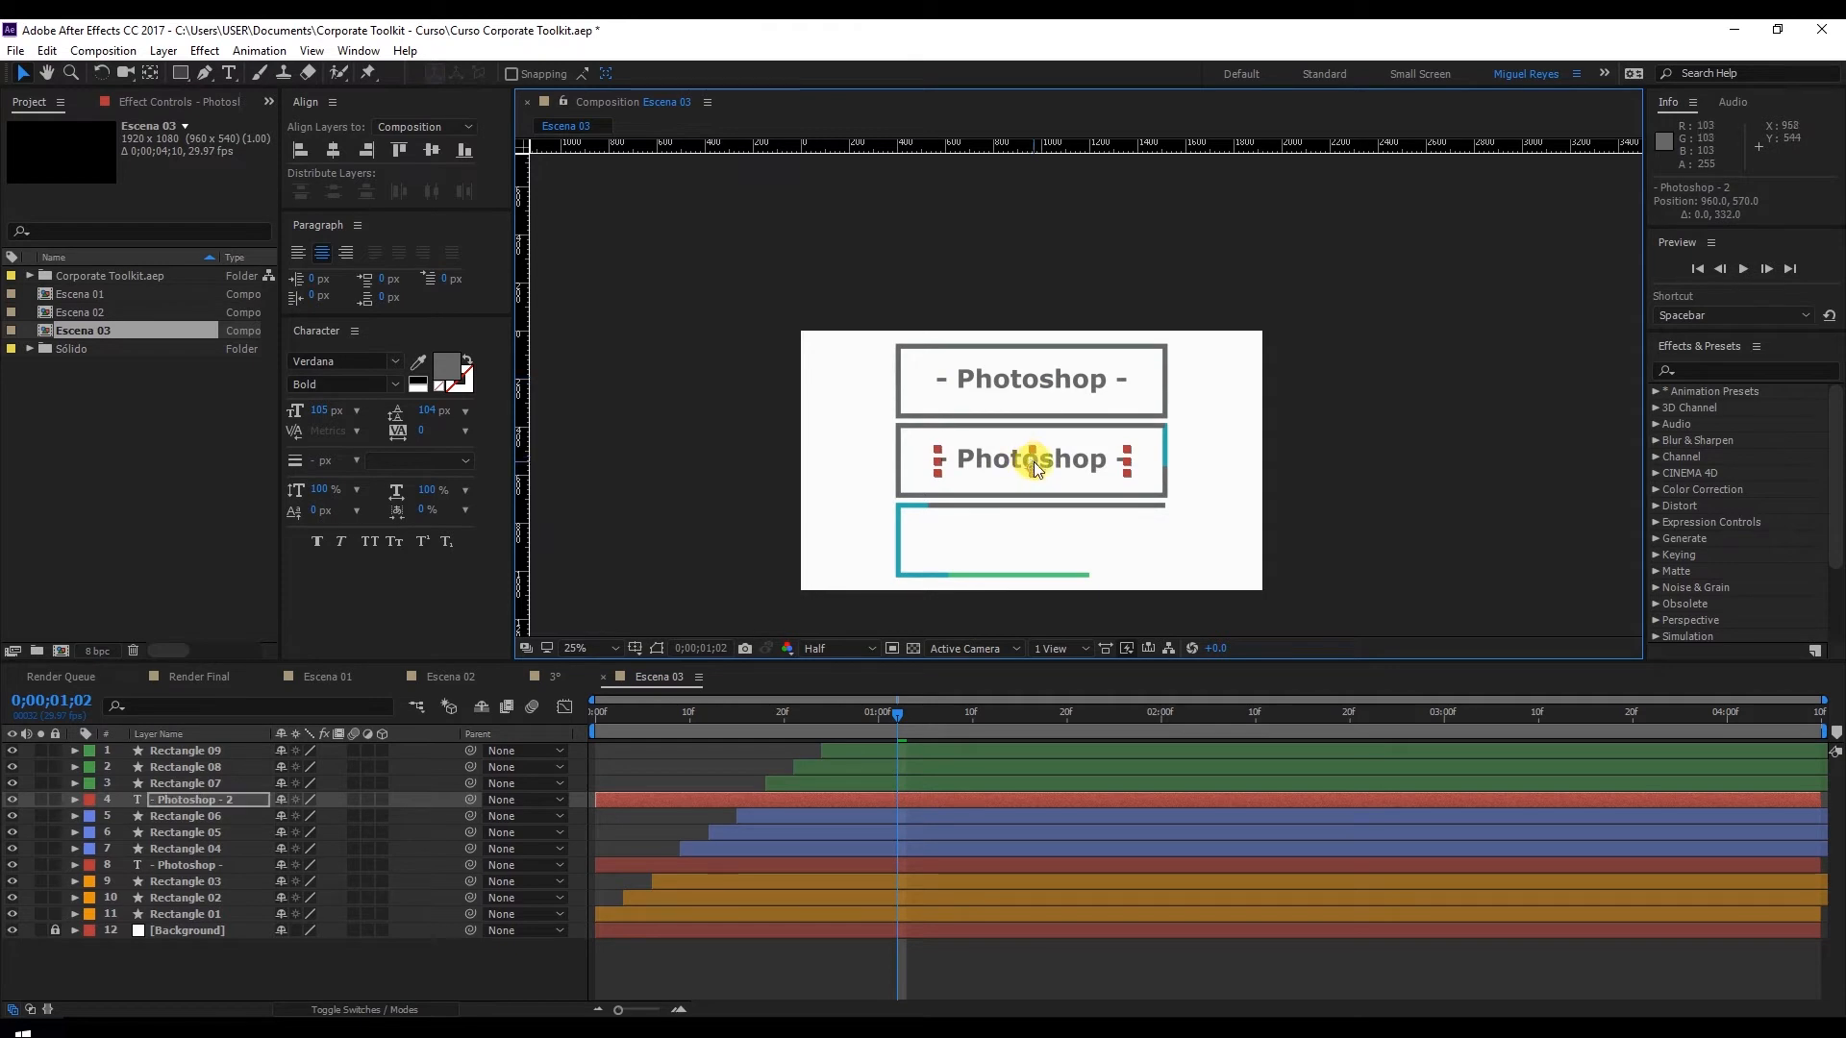
double_click(1031, 460)
type("- Illustrator -")
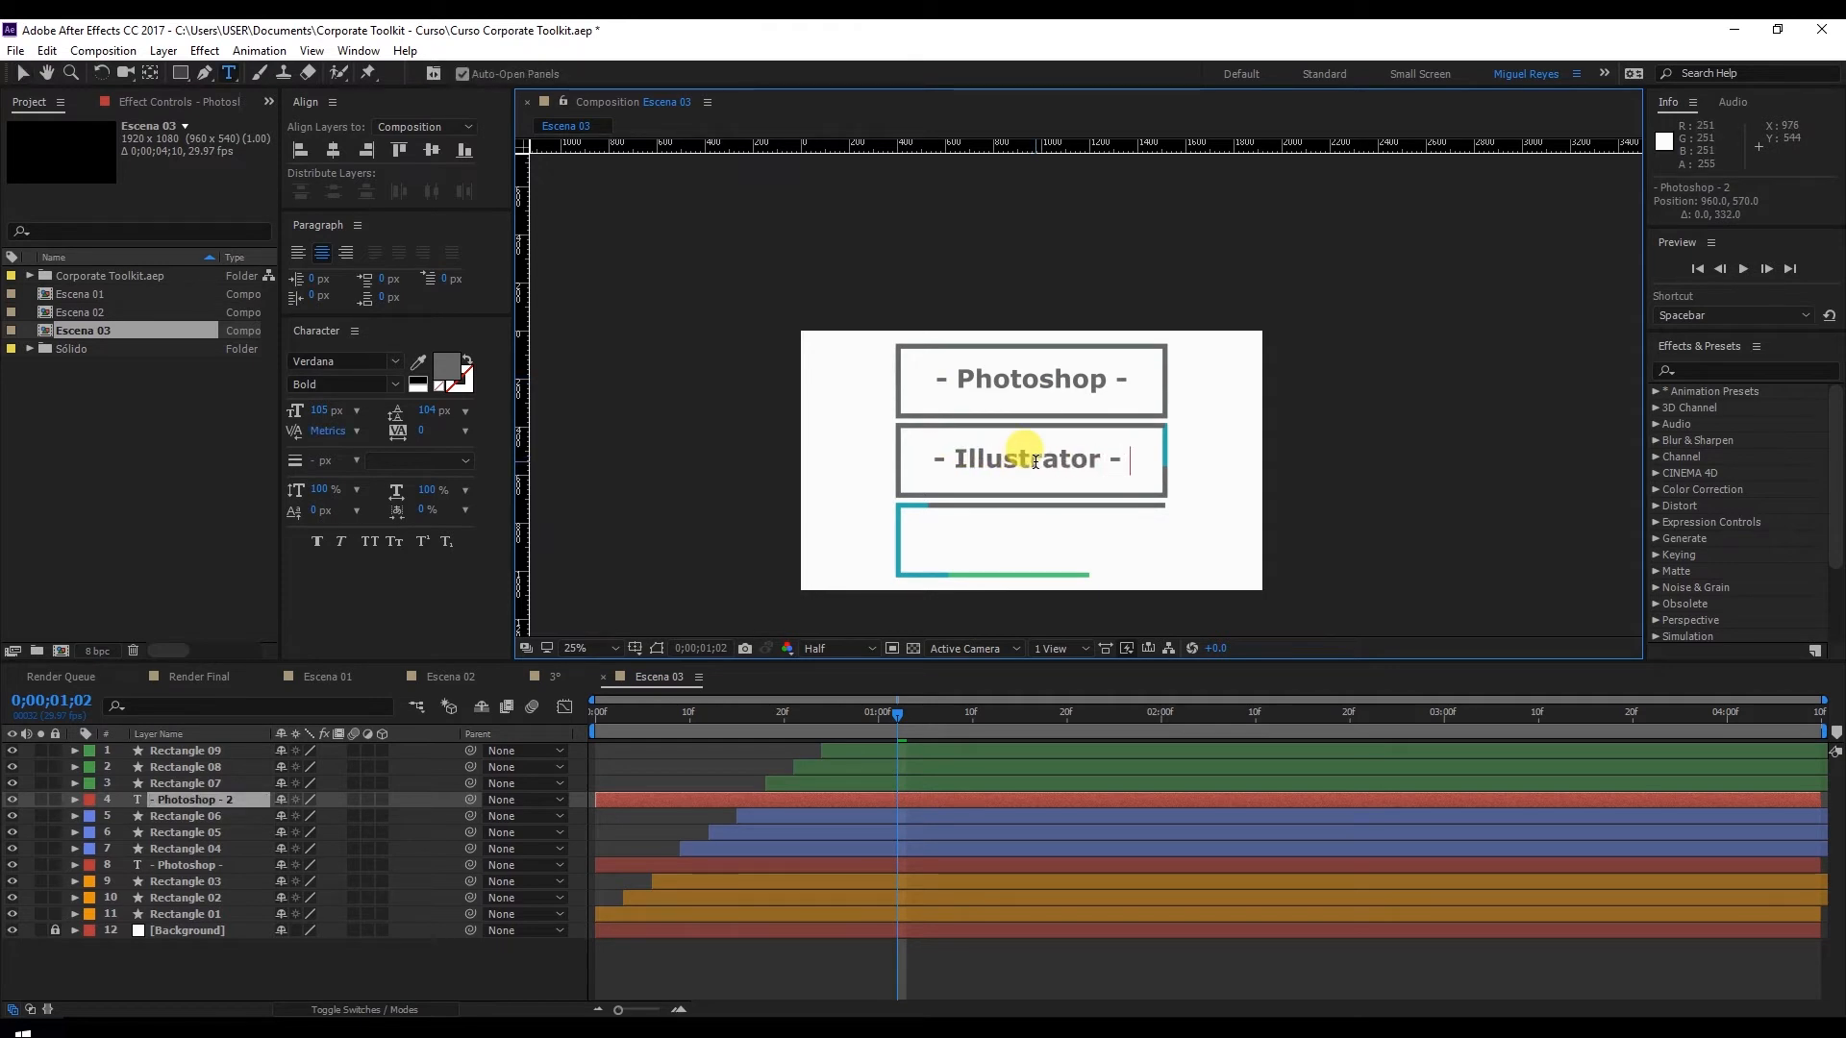
left_click(22, 73)
Duplicate the "- Illustrator -" text layer and place the copy directly above Rectangle 09 in the layer order
left_click(200, 803)
key("ctrl+d")
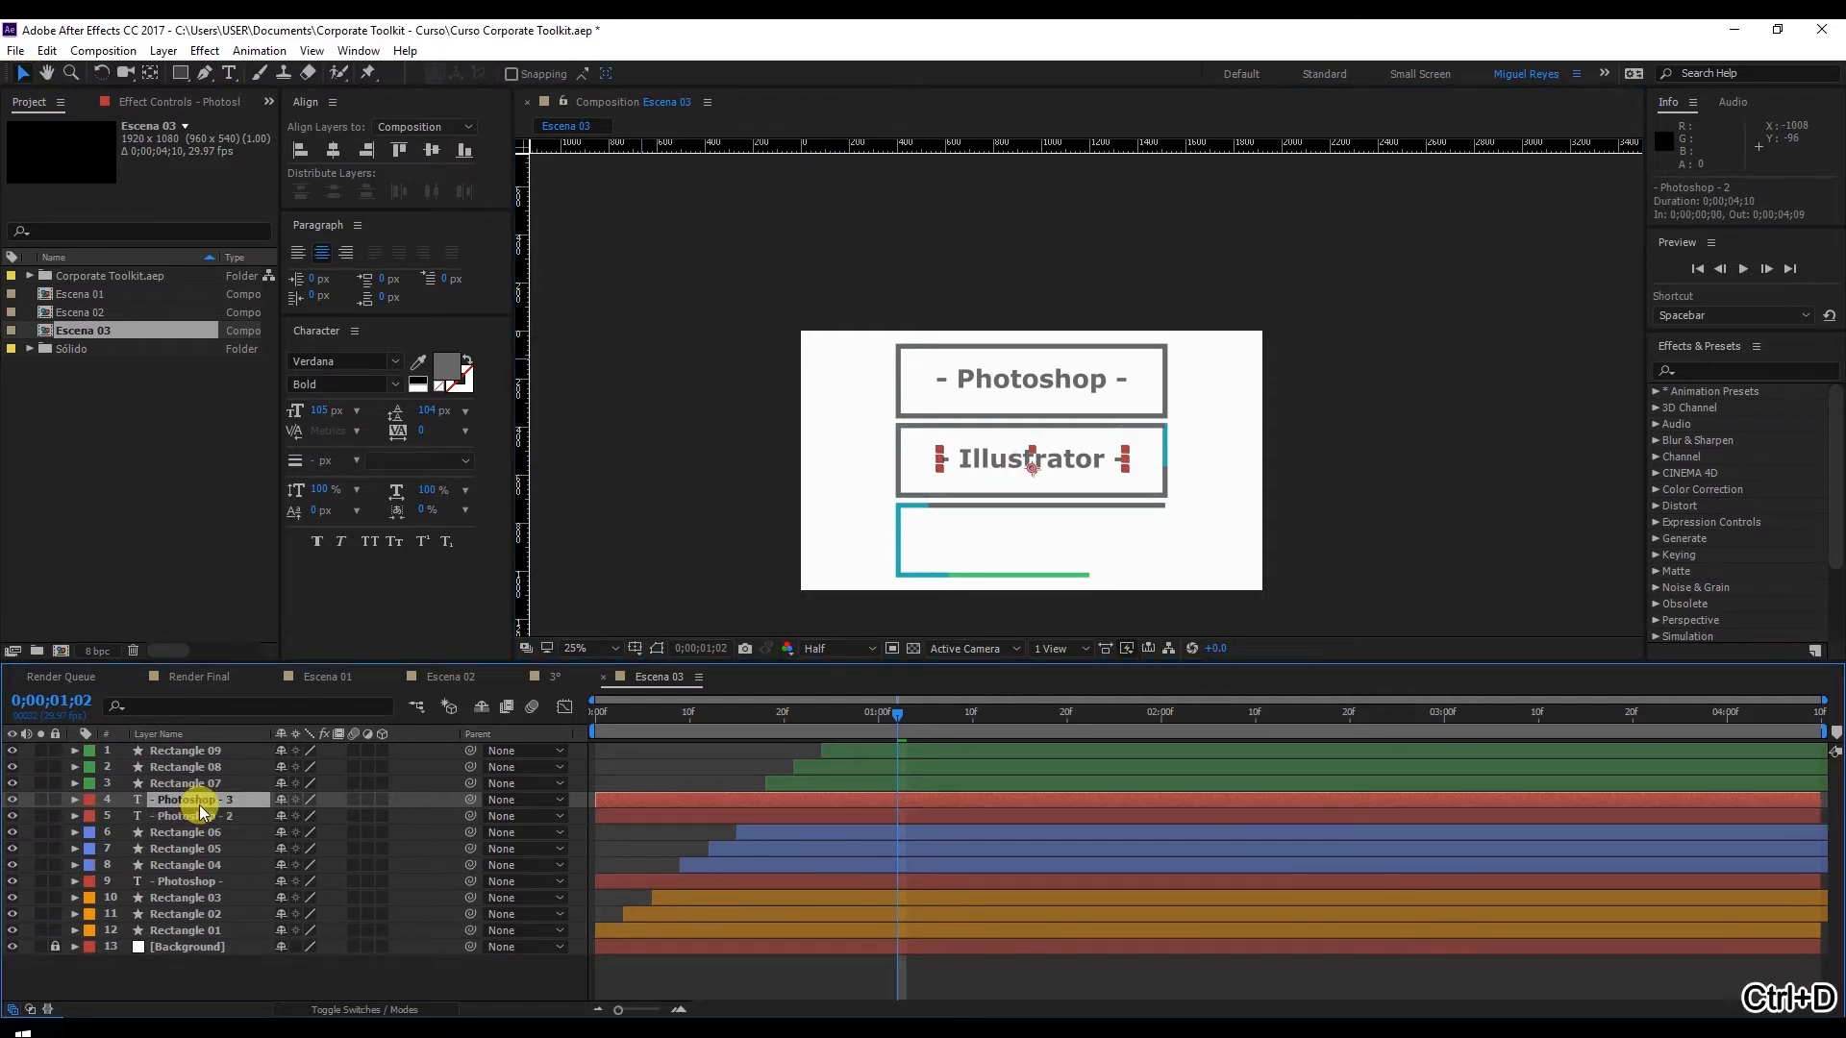
left_click_drag(194, 799, 202, 744)
left_click(889, 766)
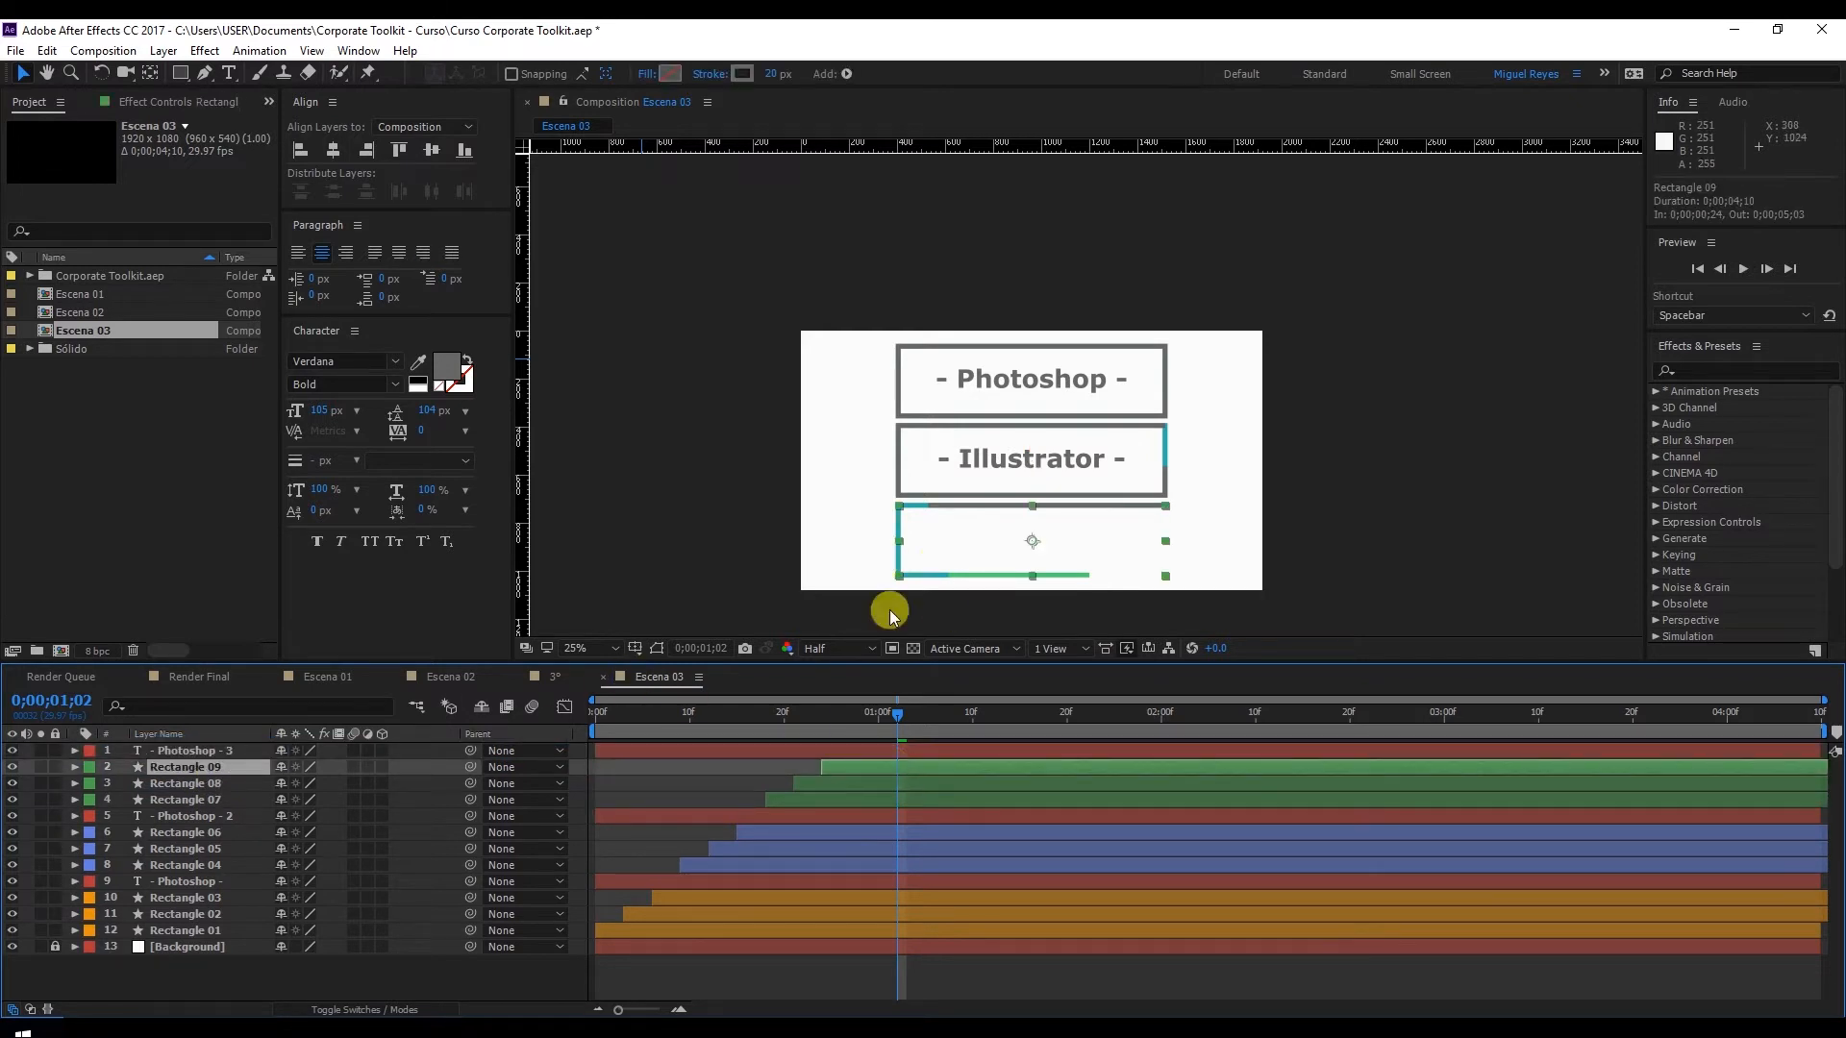
Move the new text copy down 332 px into the lowest rectangle and change it to "- After Effects -"
left_click(213, 751)
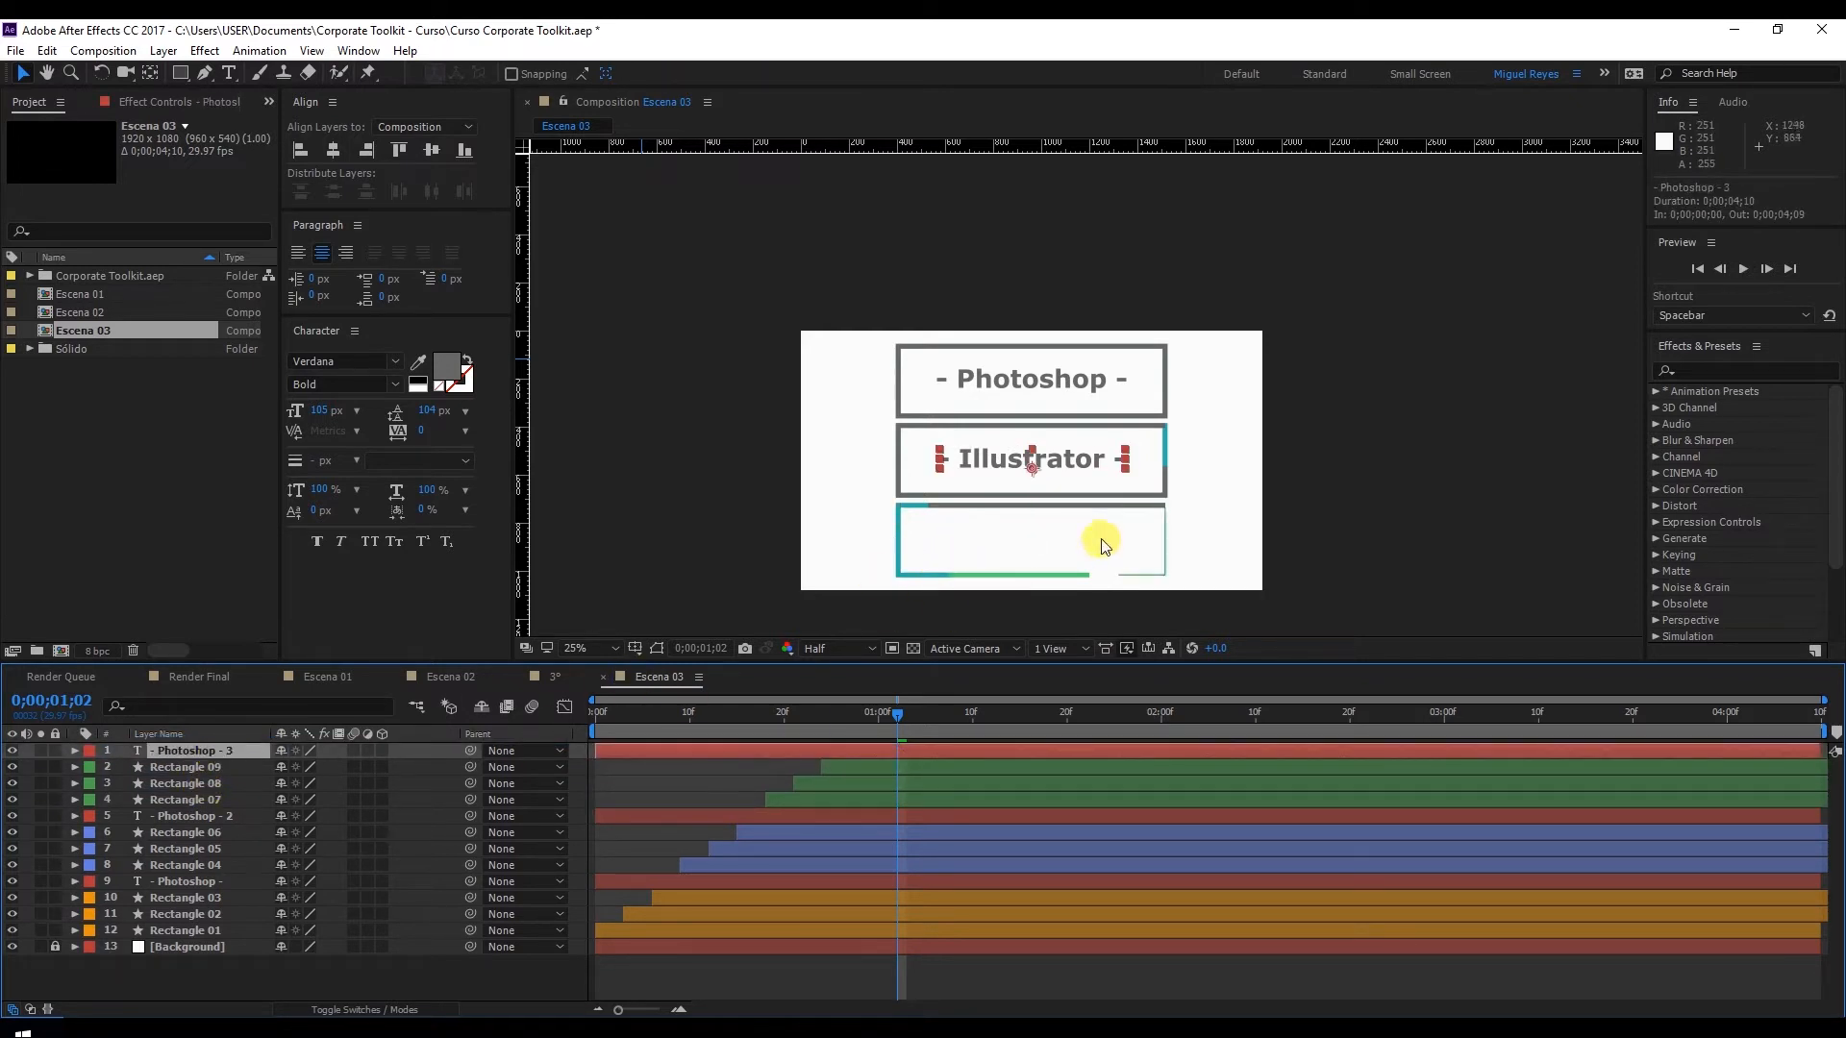
left_click(1065, 463)
left_click_drag(1066, 462, 1063, 542)
double_click(1059, 537)
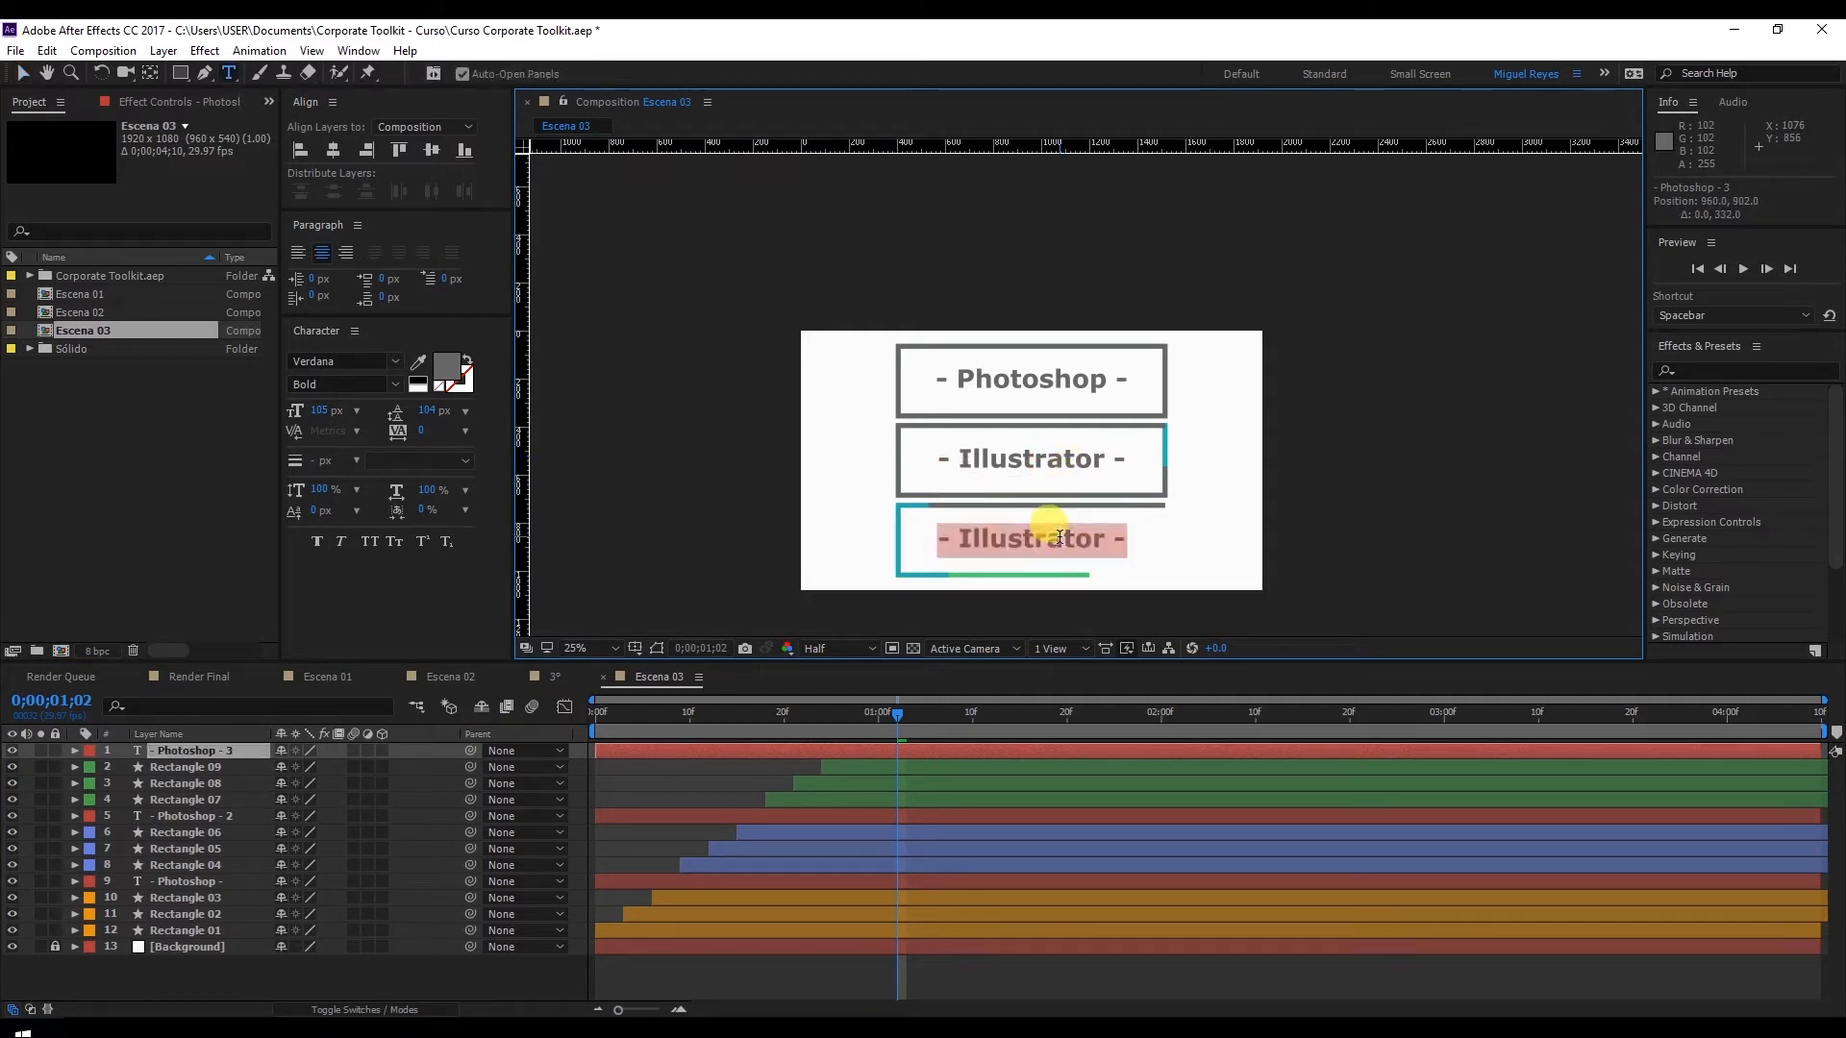
type("- After EF")
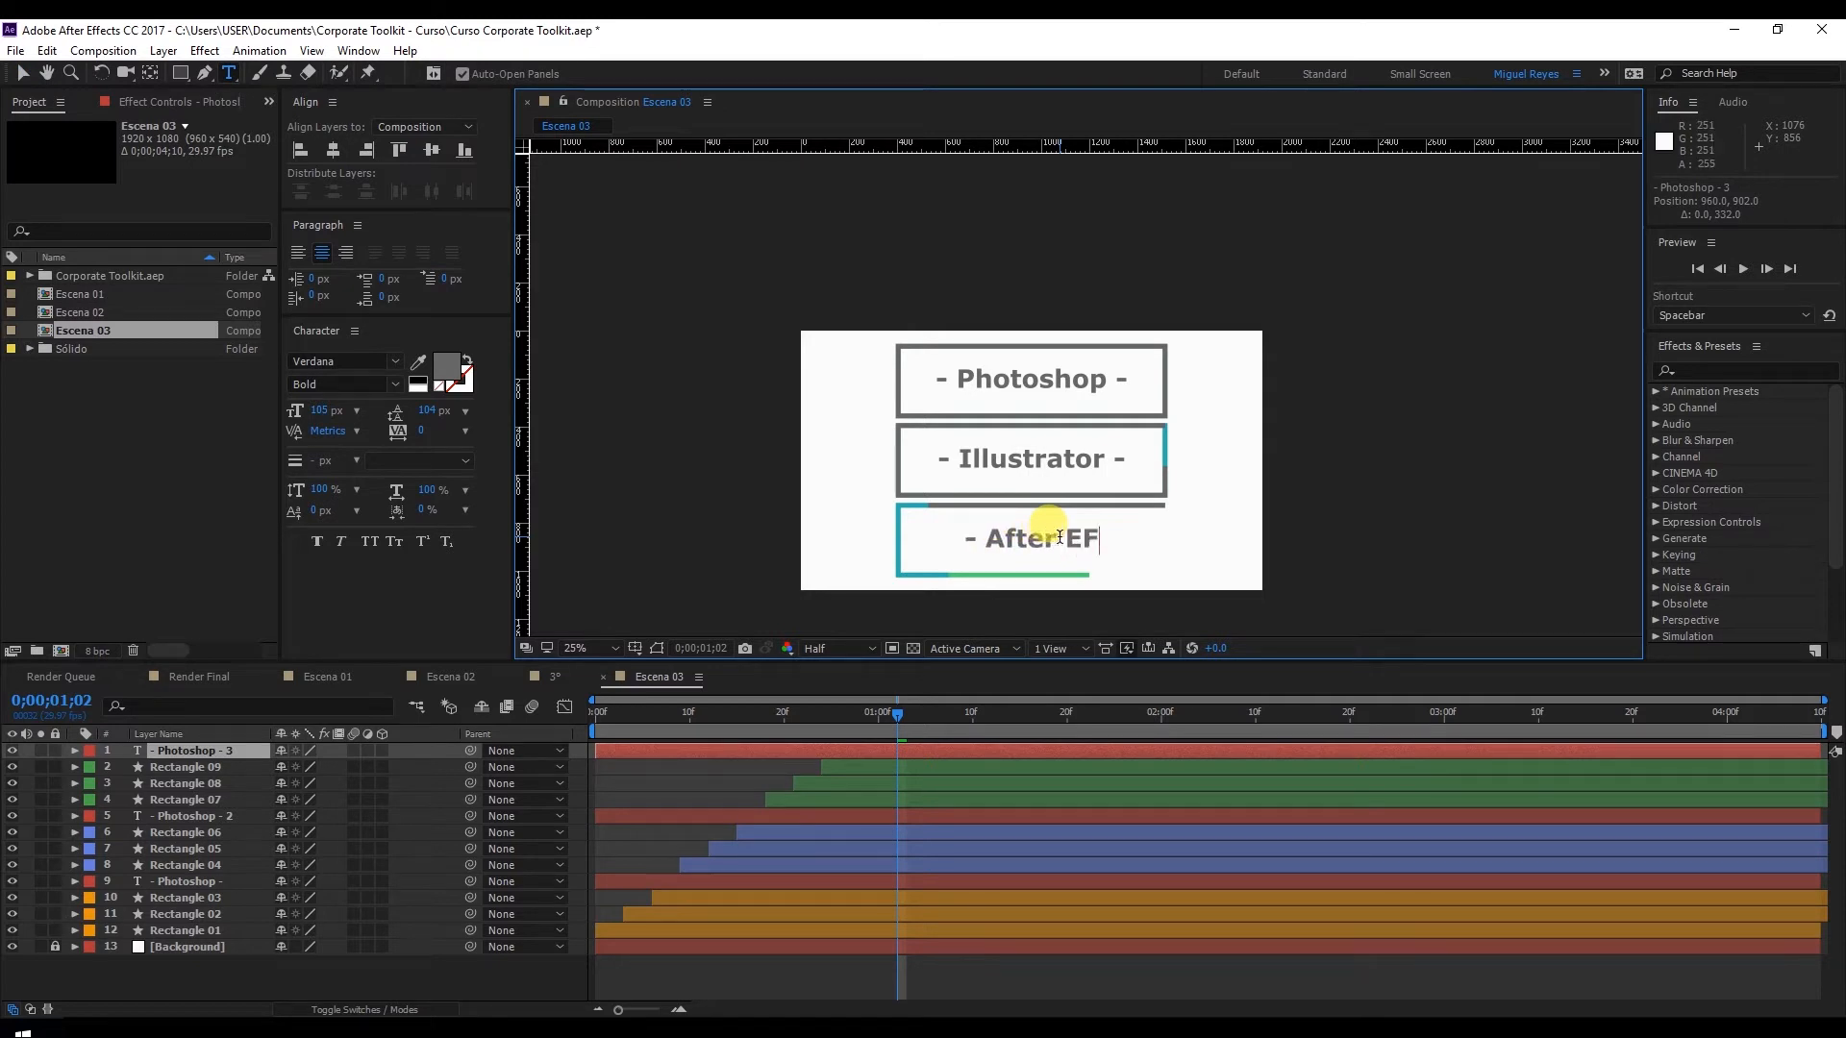
type("fects -")
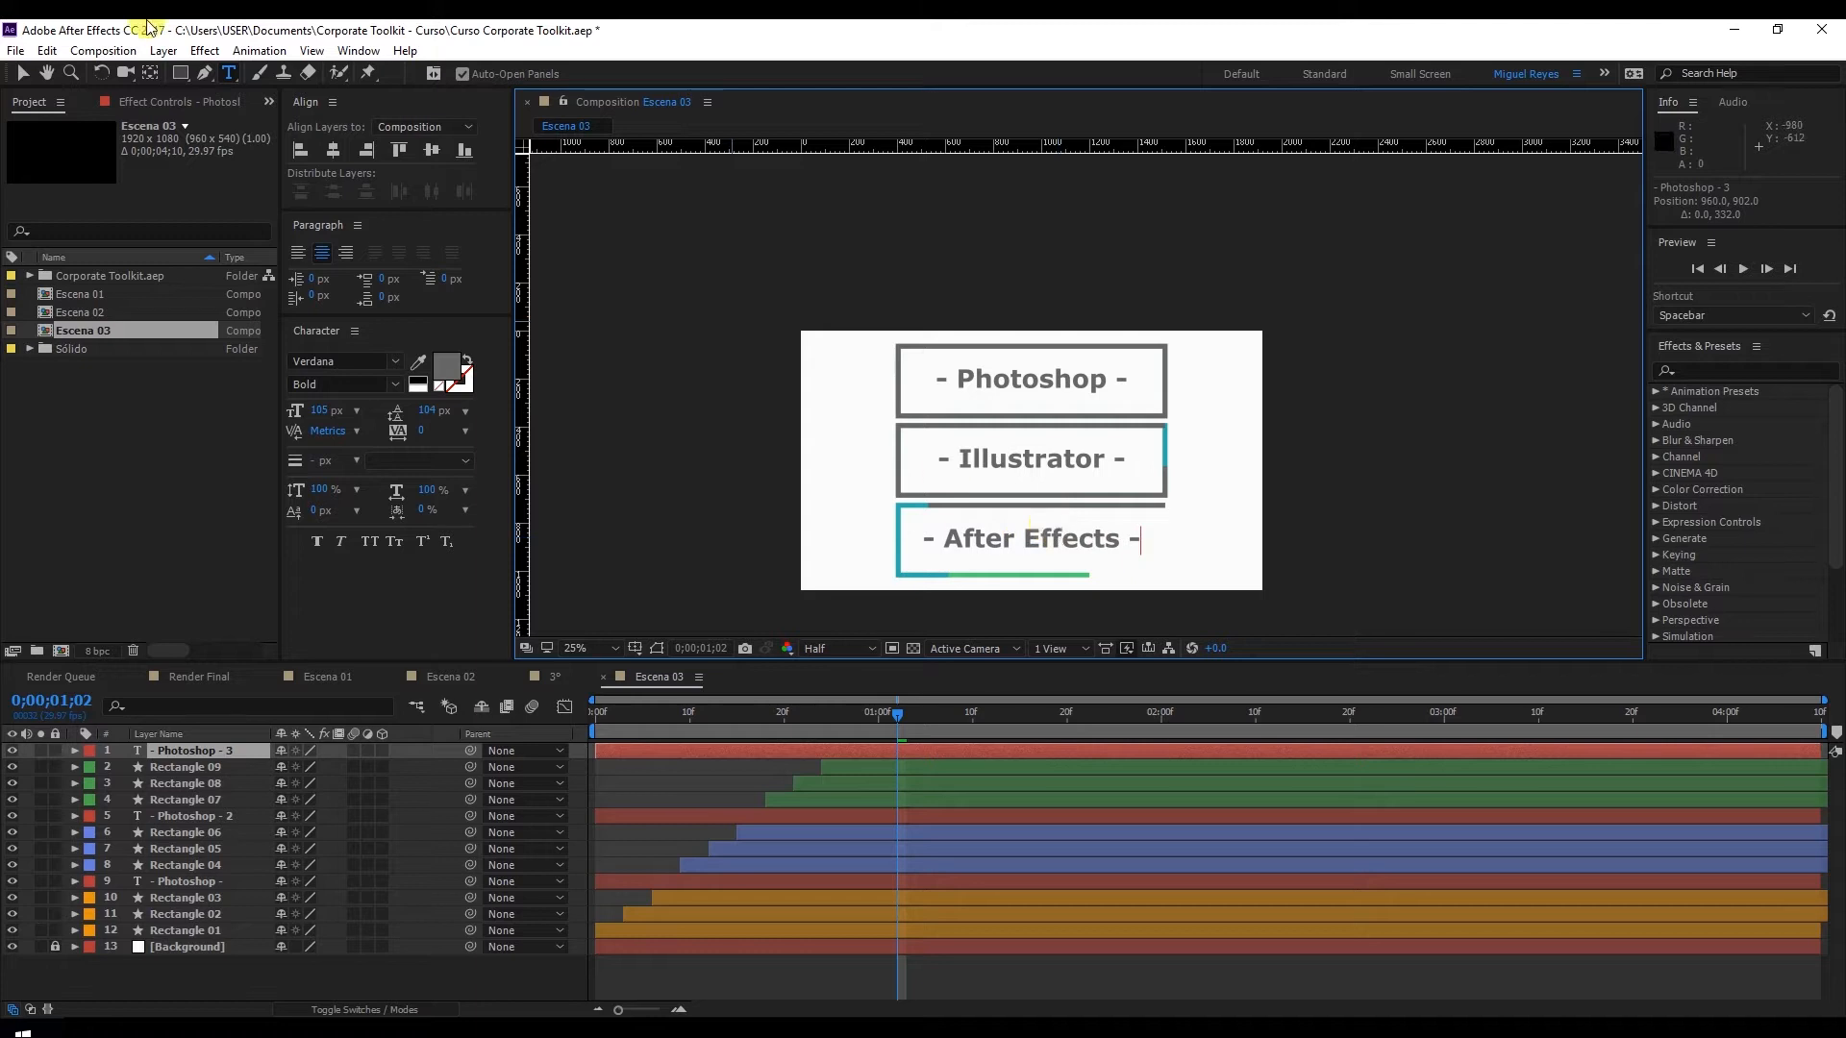
left_click(23, 71)
Rename the Photoshop, Illustrator and After Effects text layers to 01, 02 and 03
left_click(183, 882)
type("01")
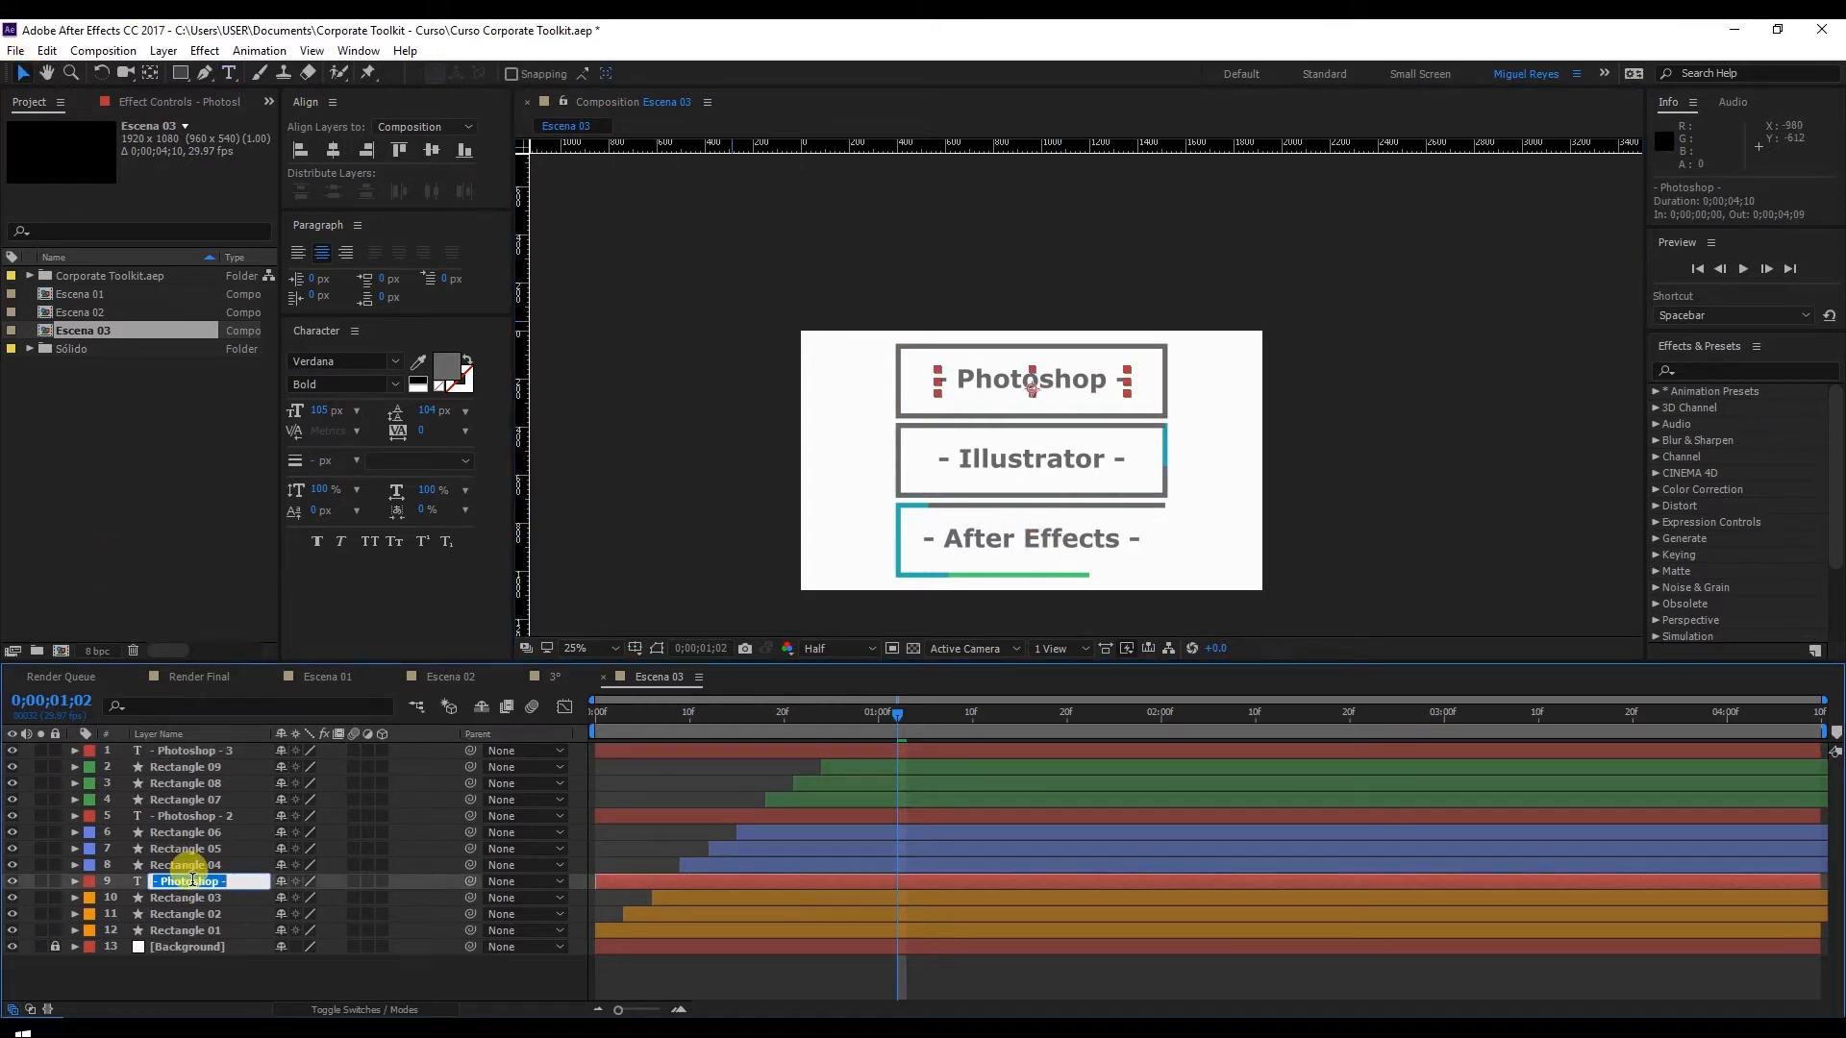
left_click(208, 817)
key("Return")
type("02")
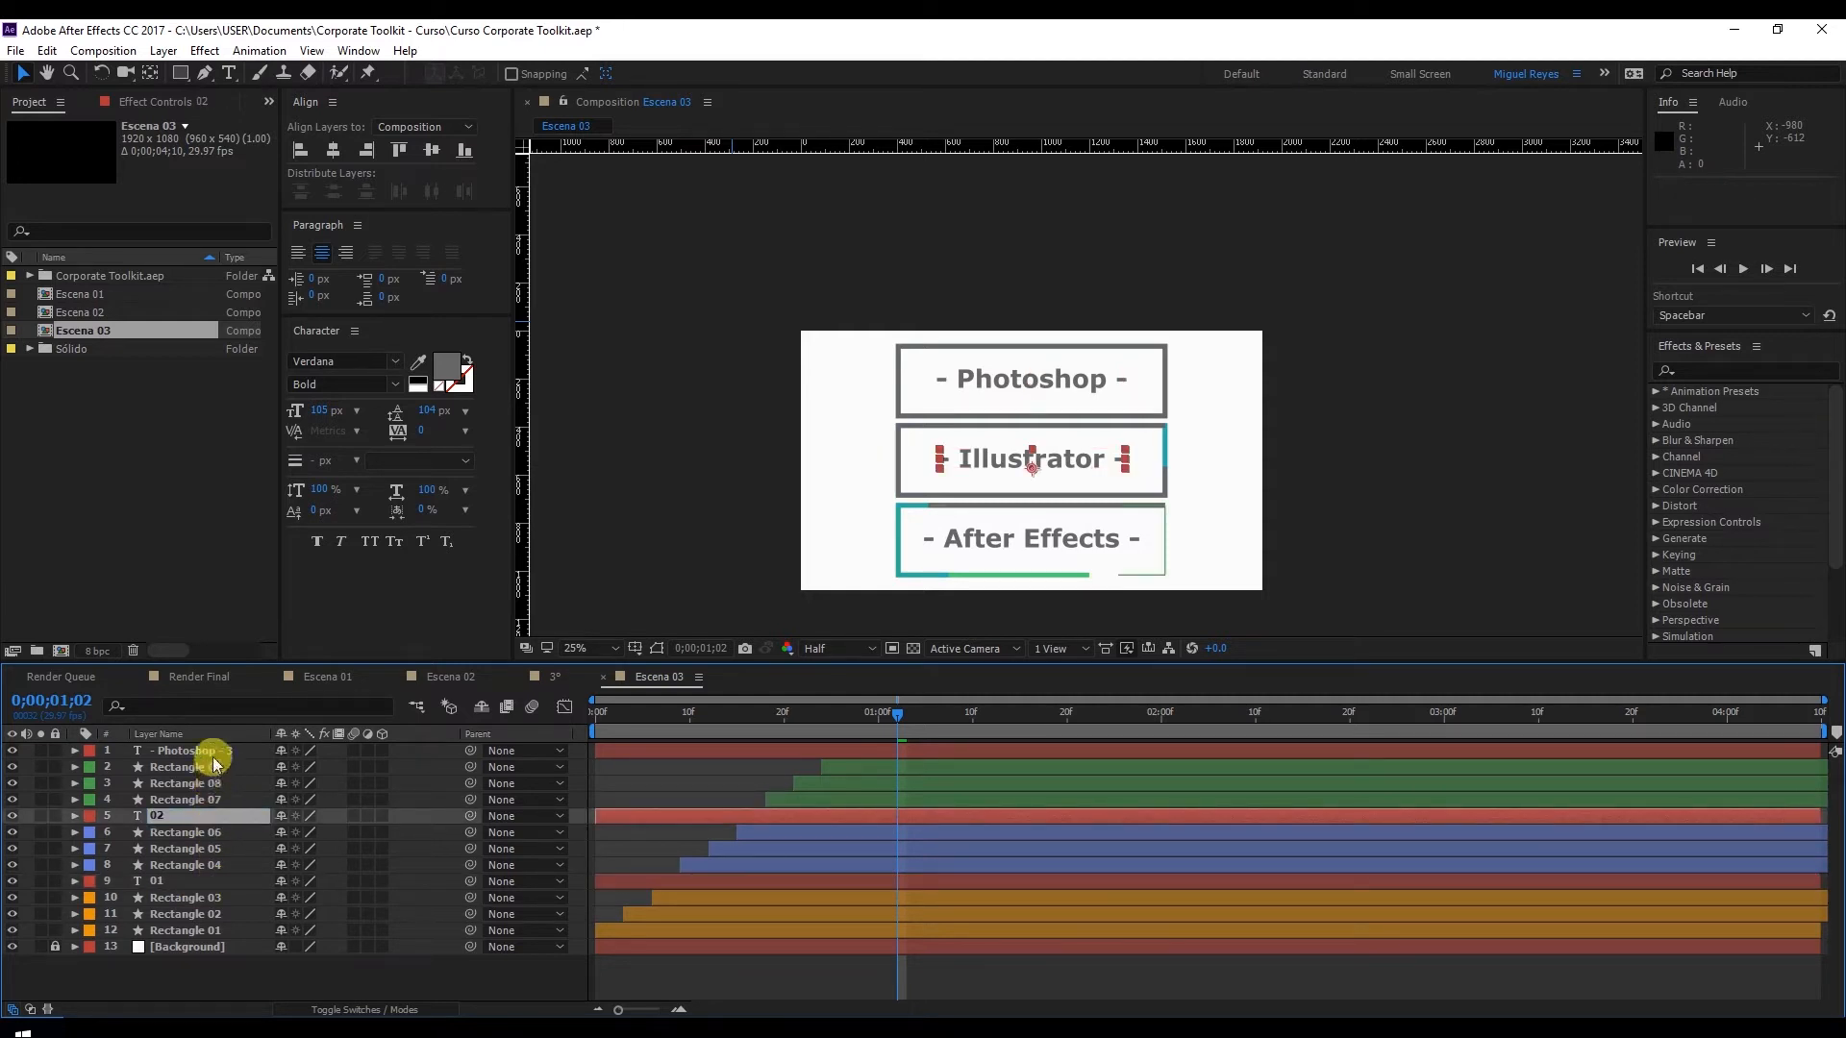
left_click(213, 751)
type("03")
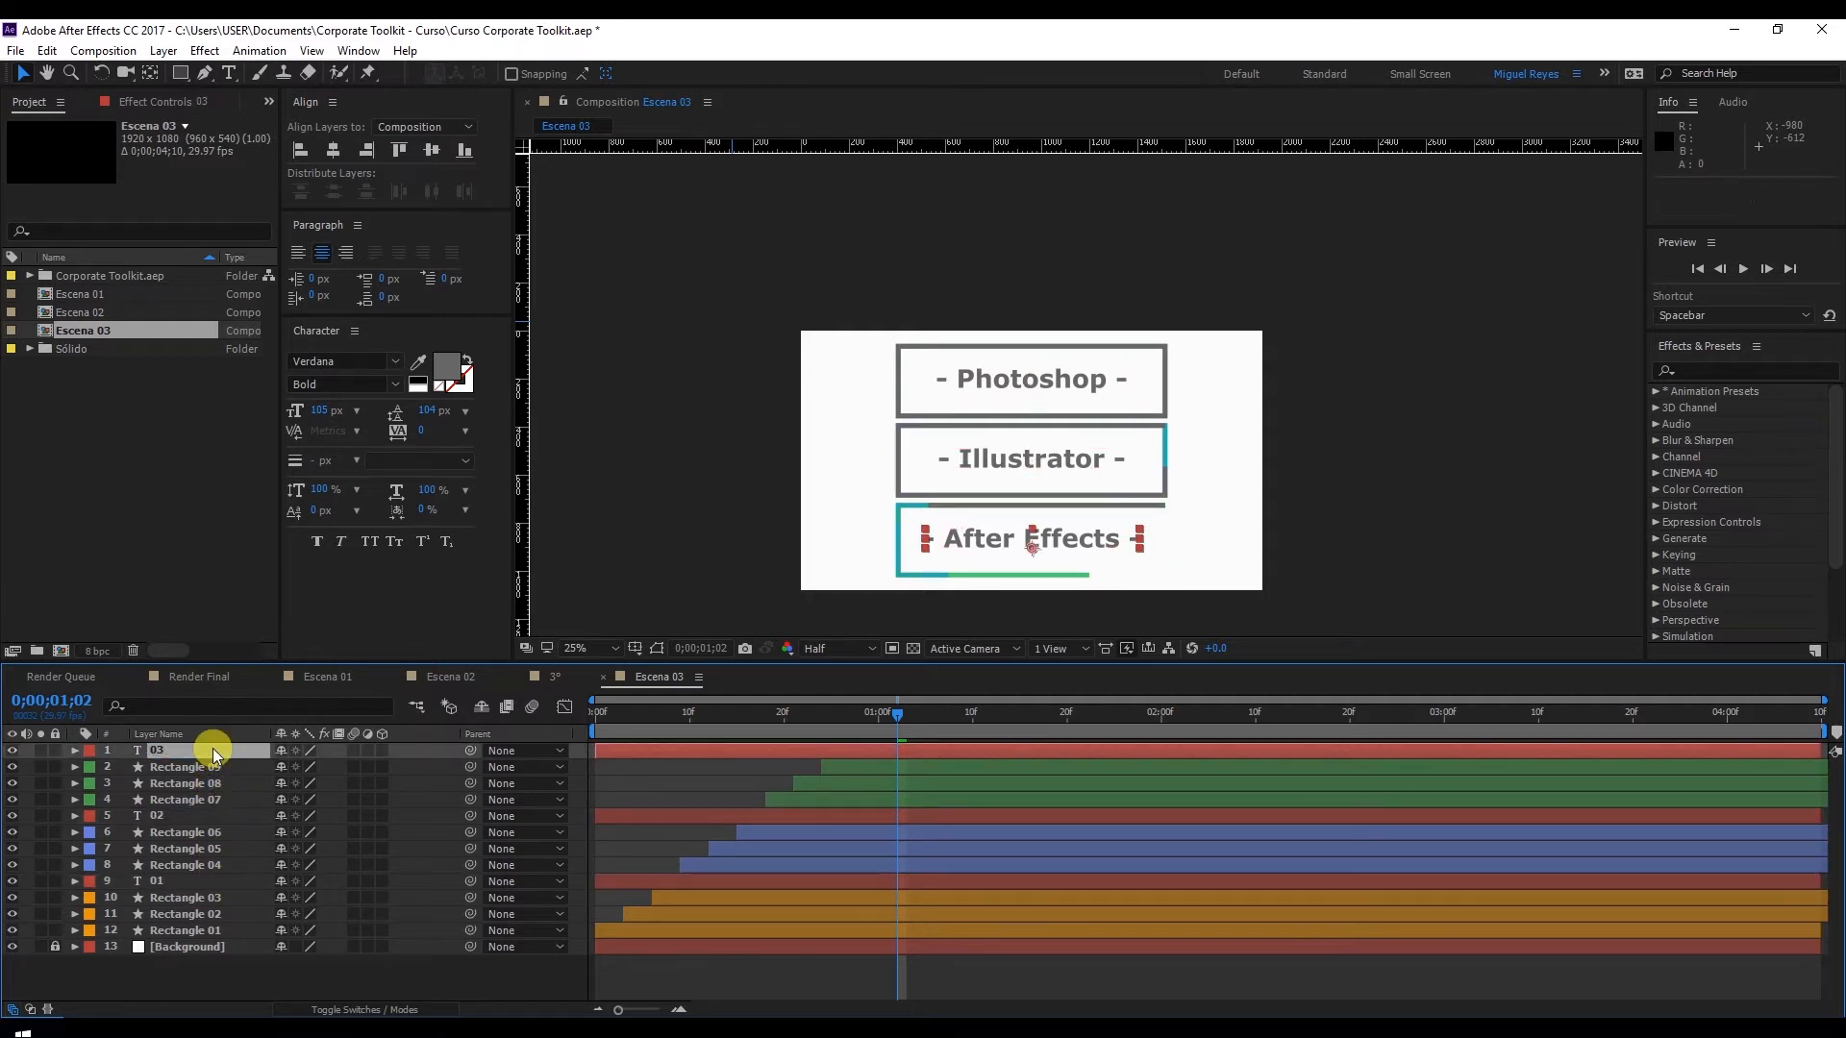
left_click(752, 977)
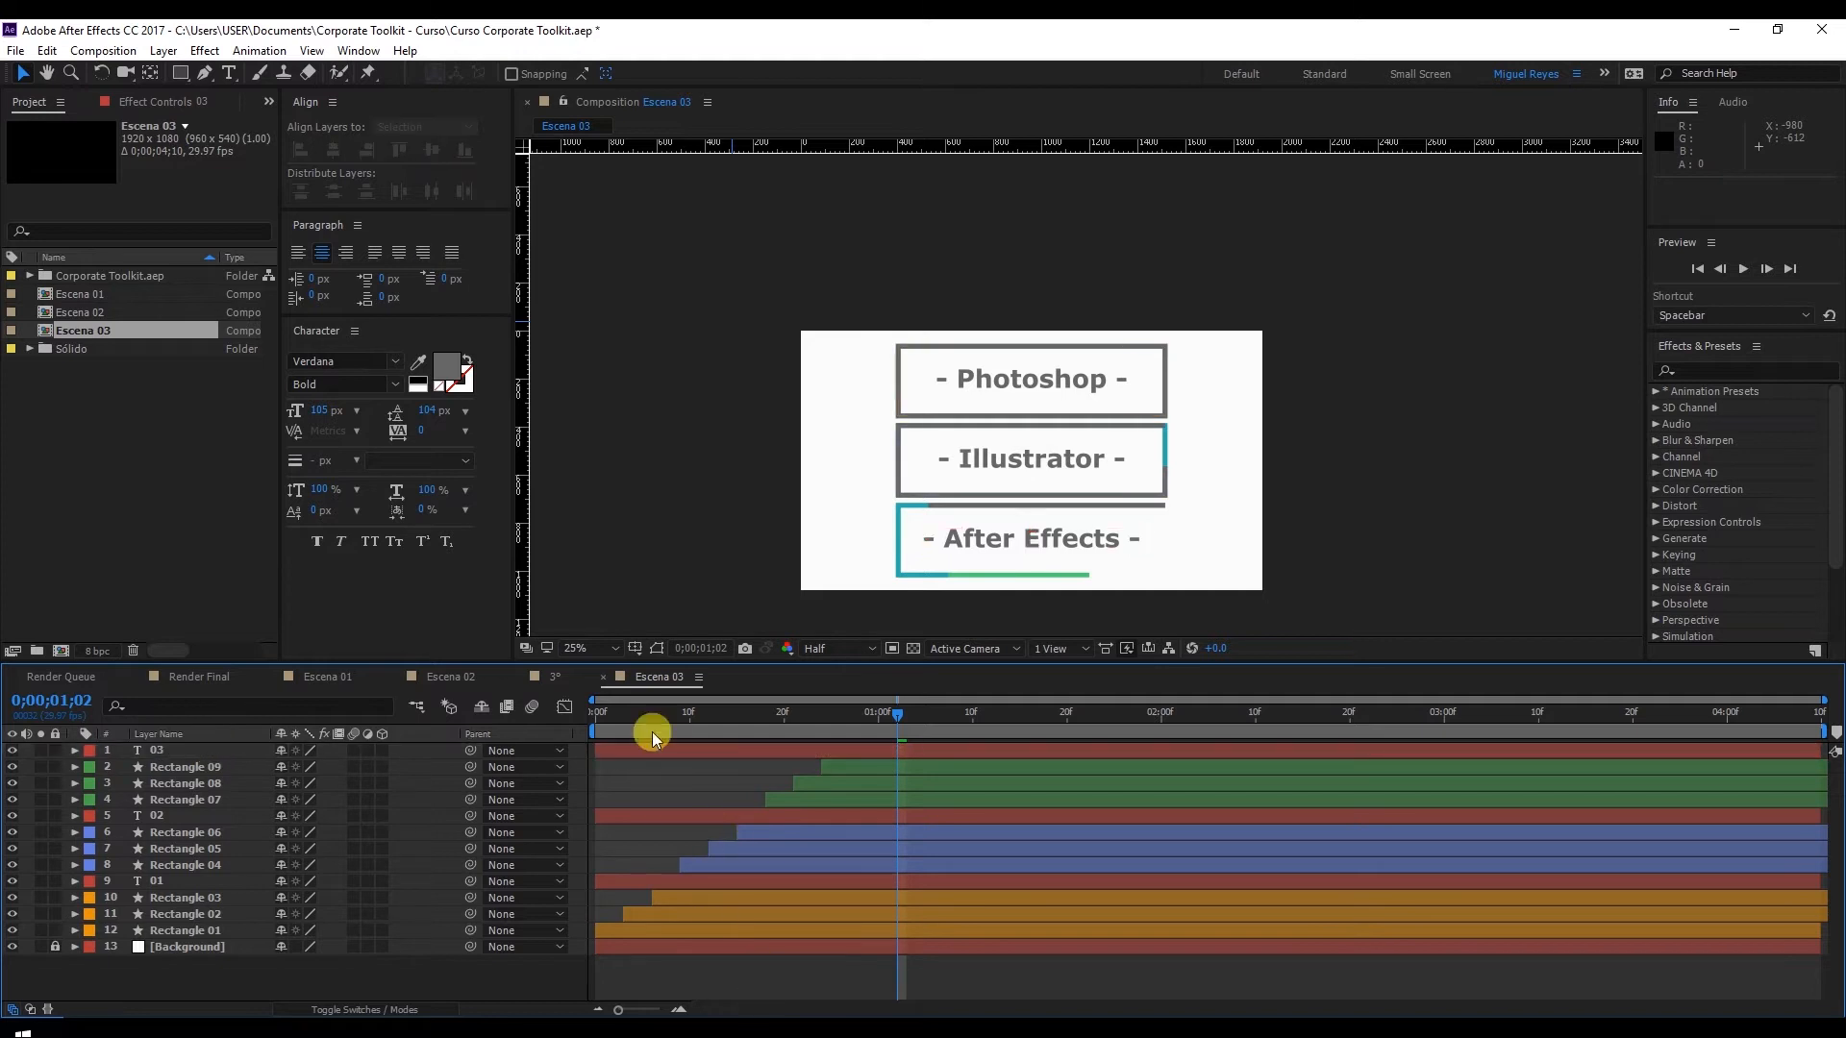
Play the composition from the start and examine the texts against their rectangles at 0;00;00;16 and 0;00;00;20
left_click(606, 719)
key("space")
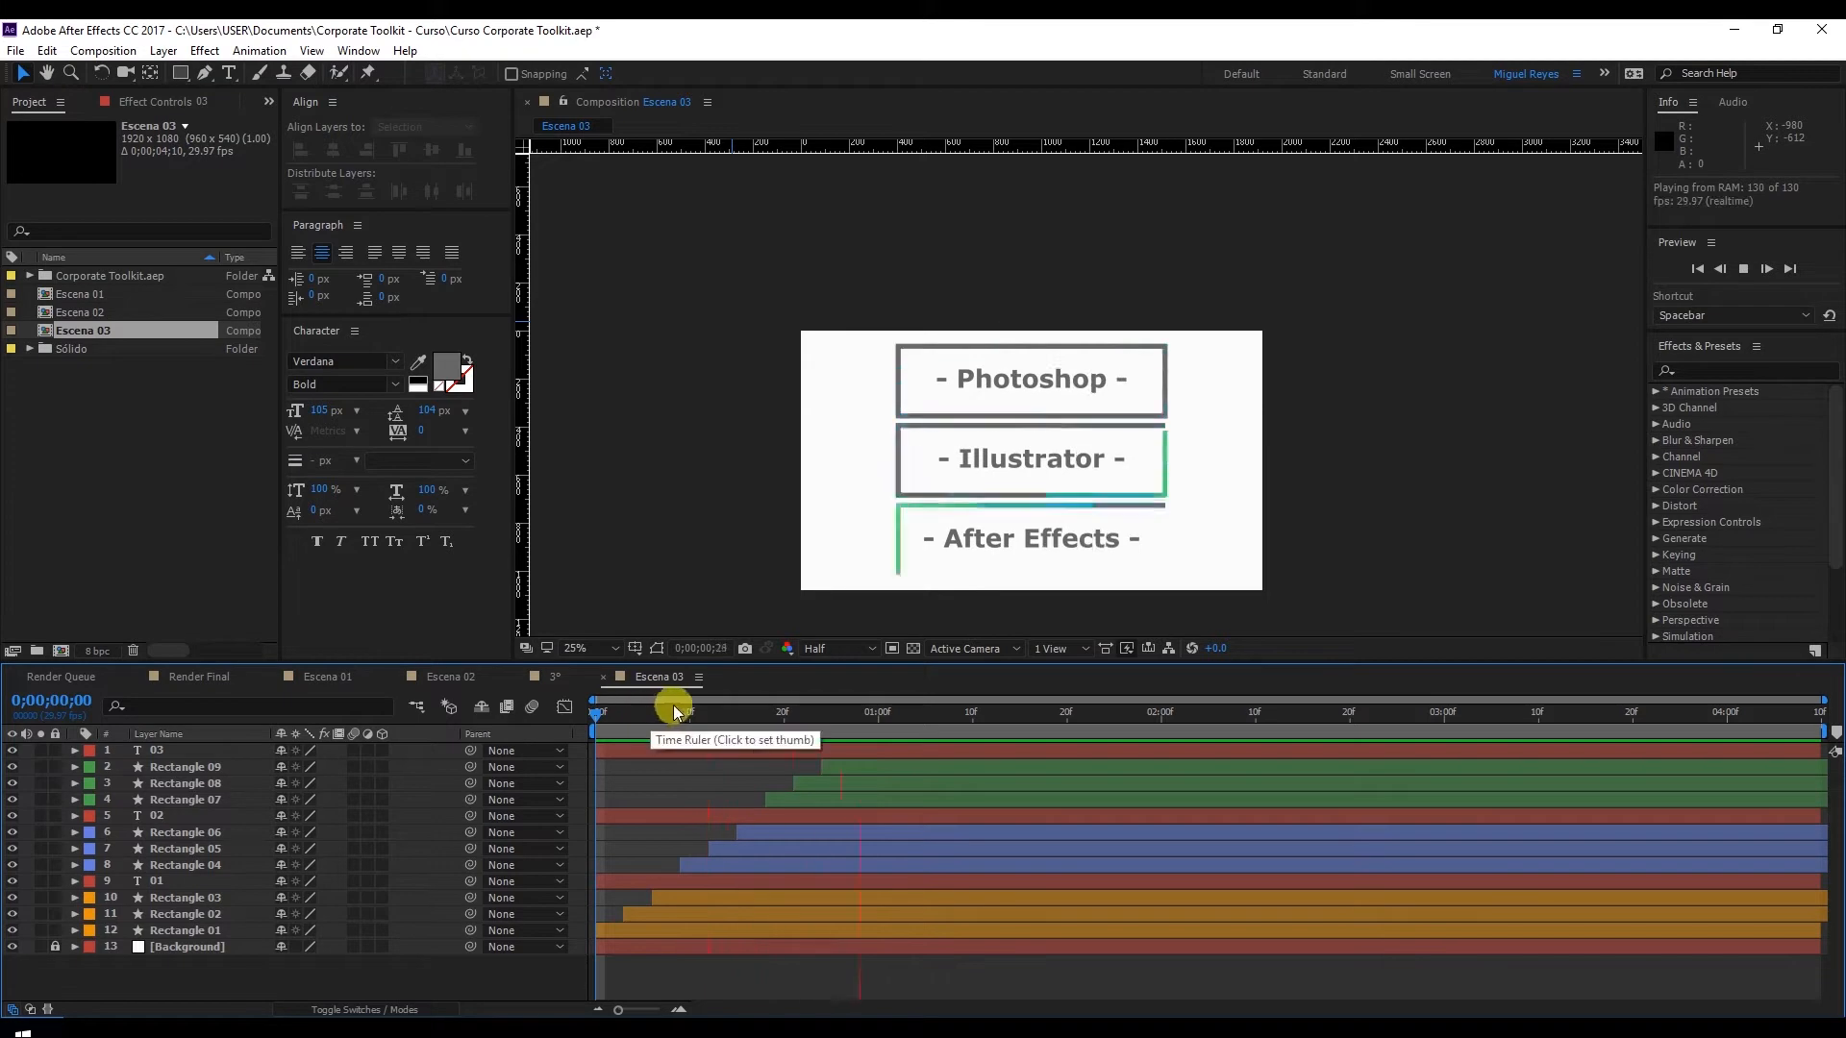
left_click(747, 717)
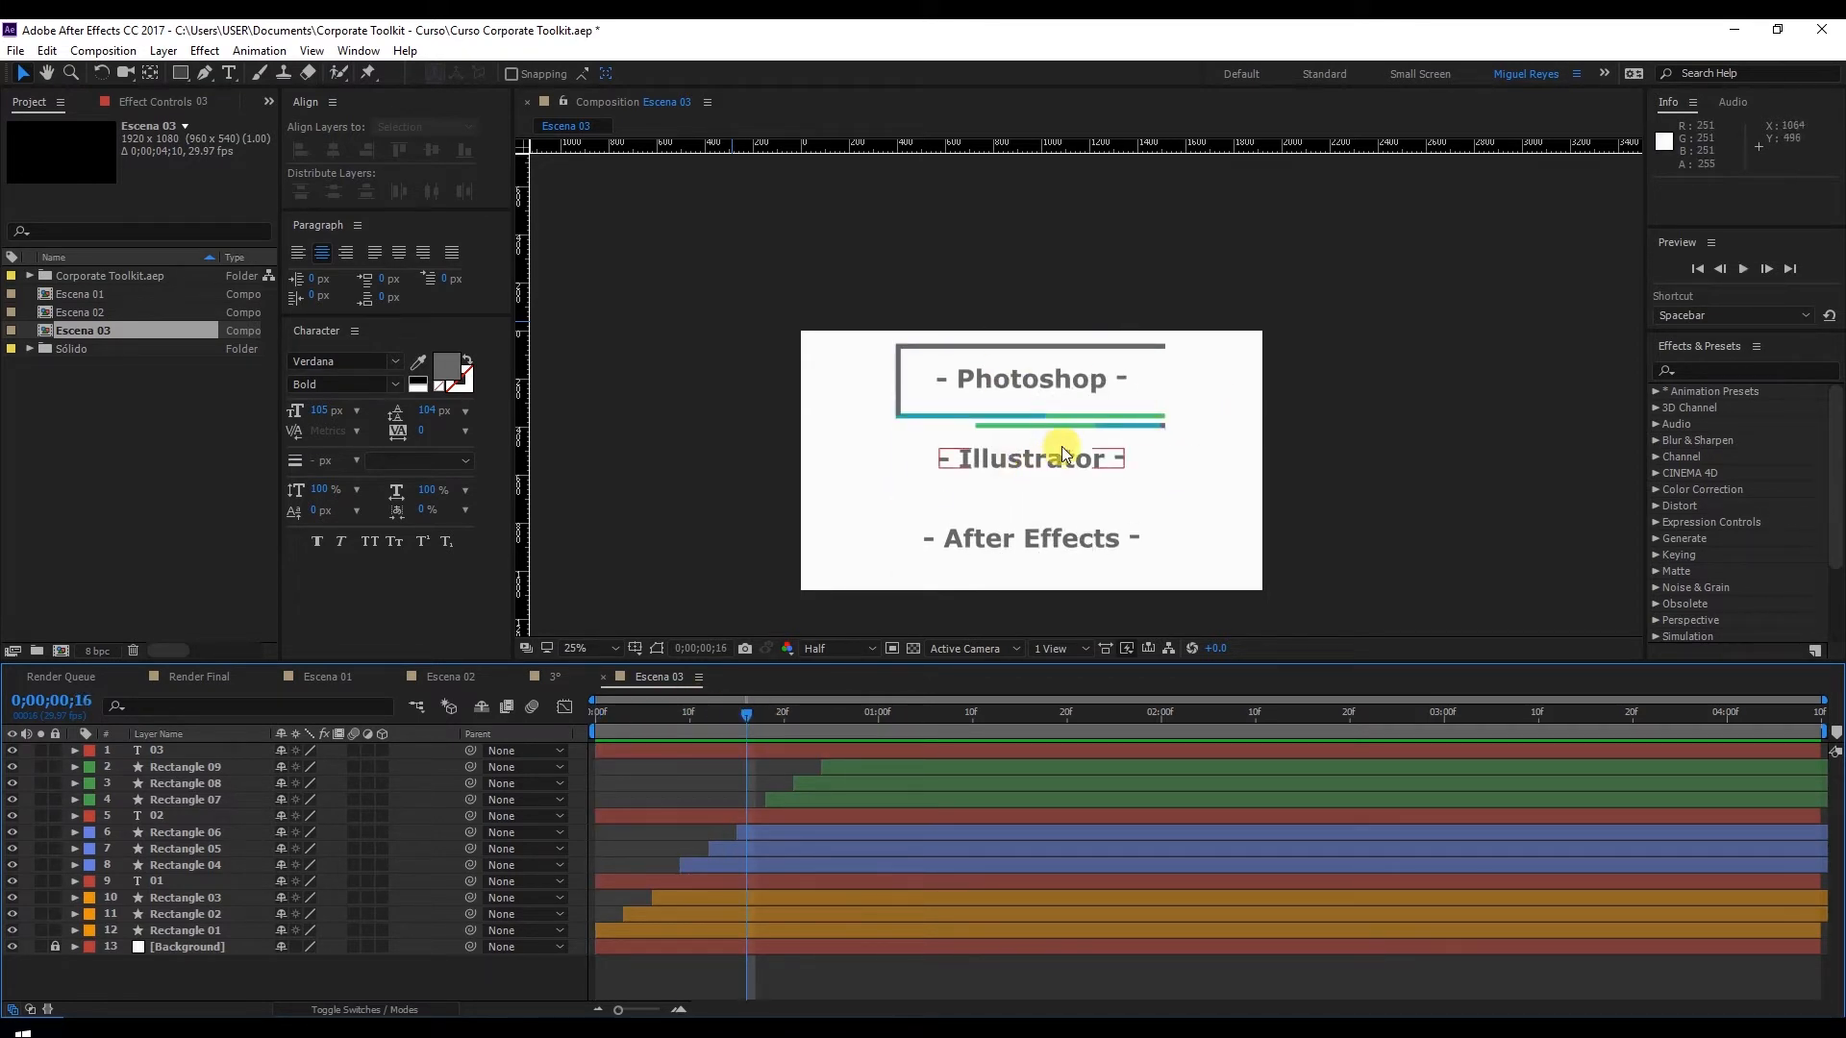
left_click(732, 540)
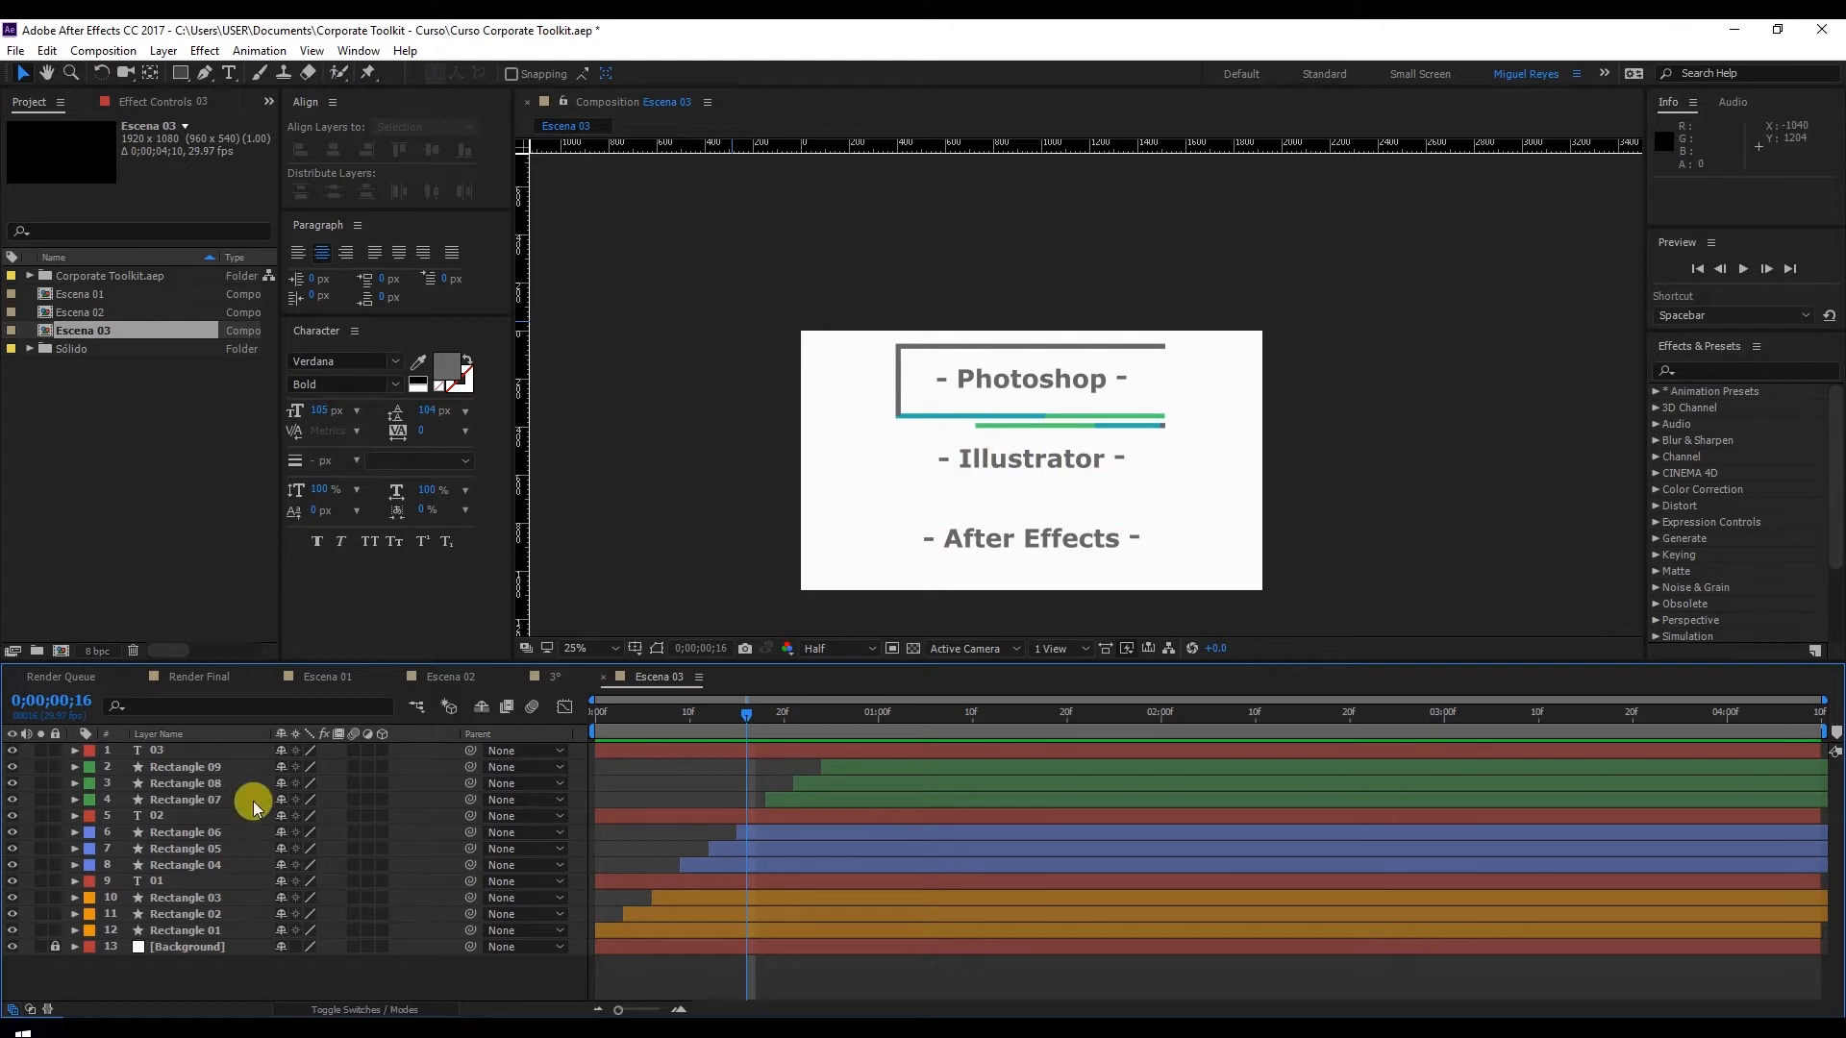
left_click(206, 803)
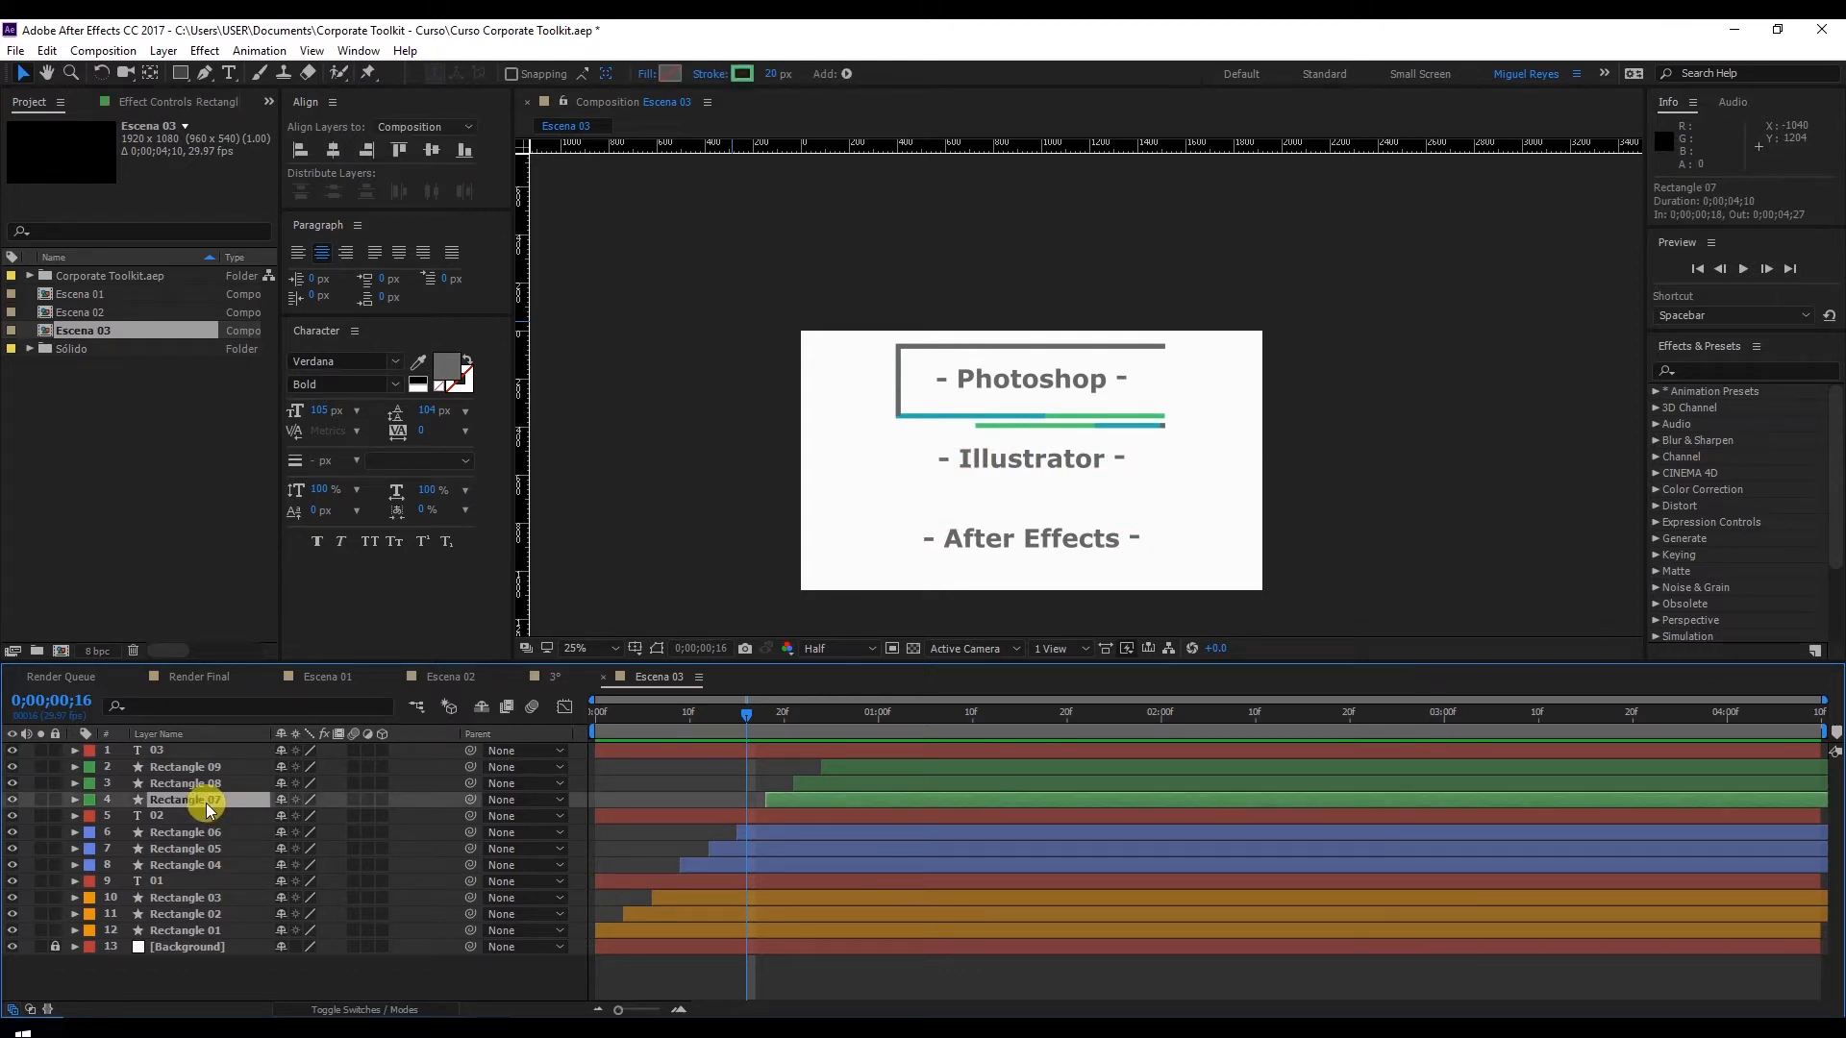
key("space")
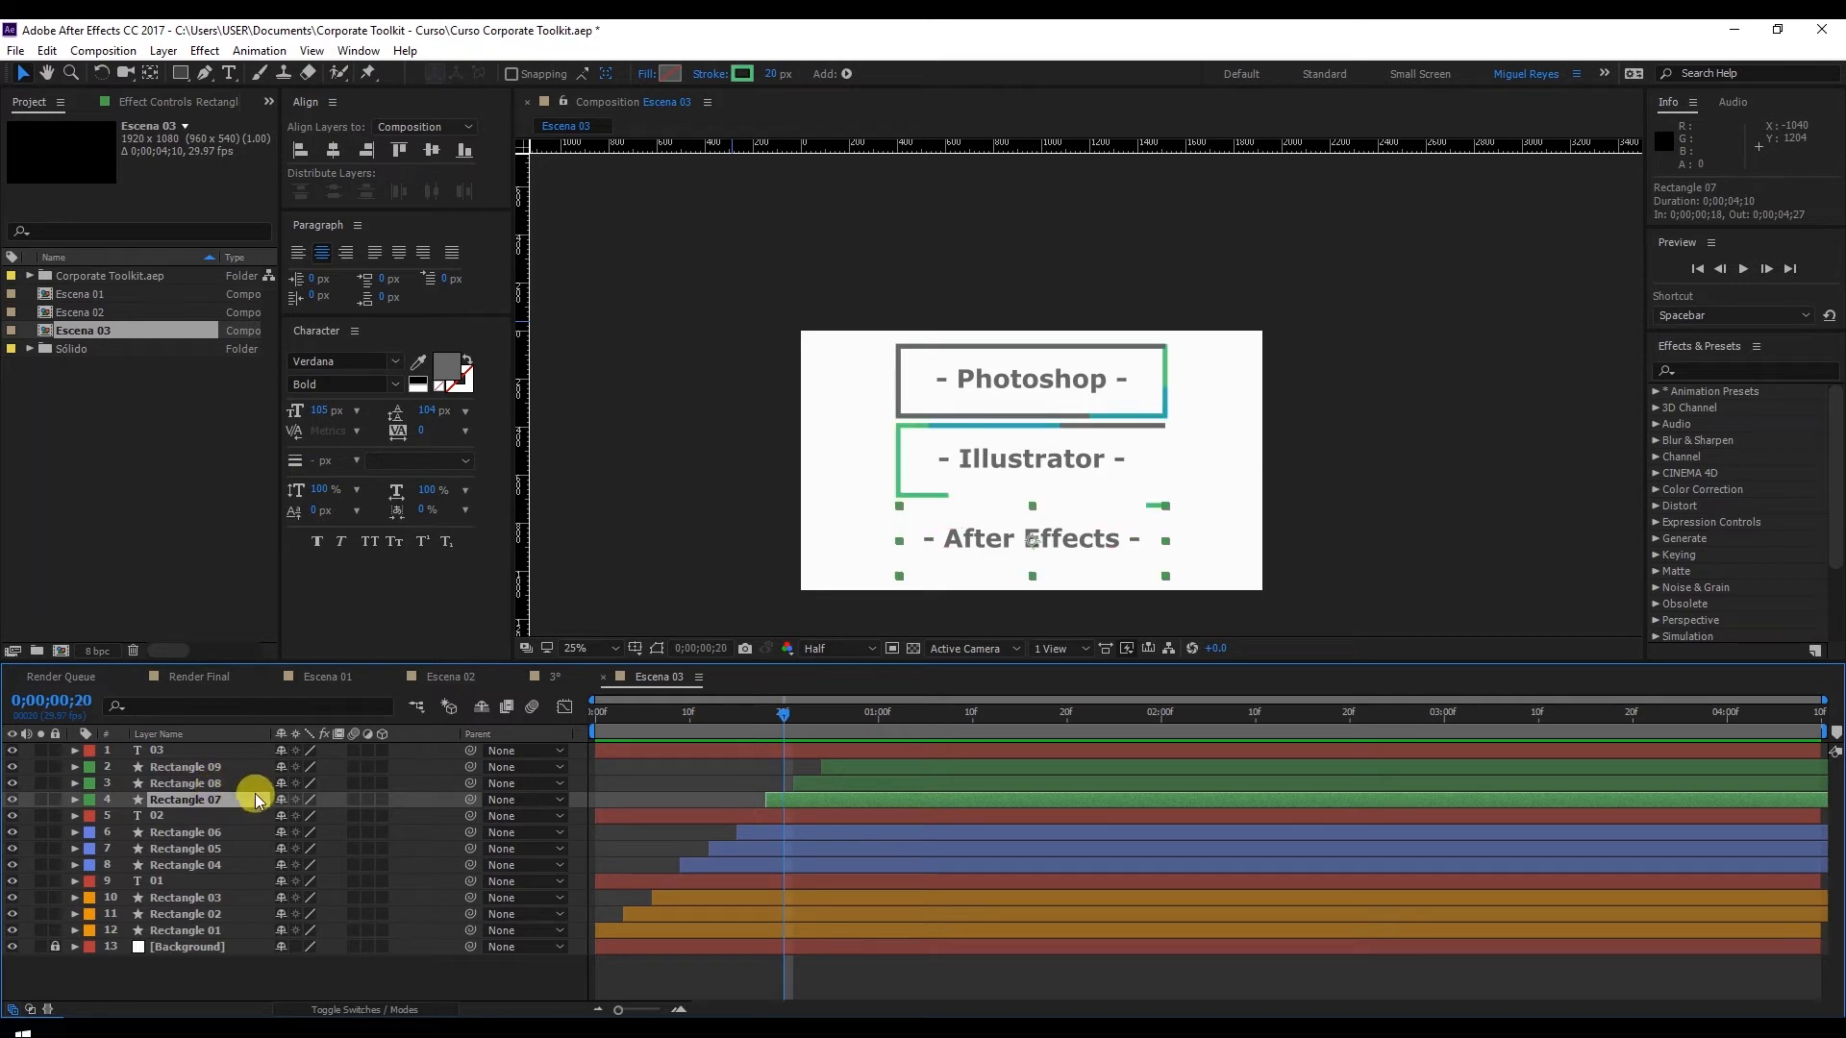
key("Return")
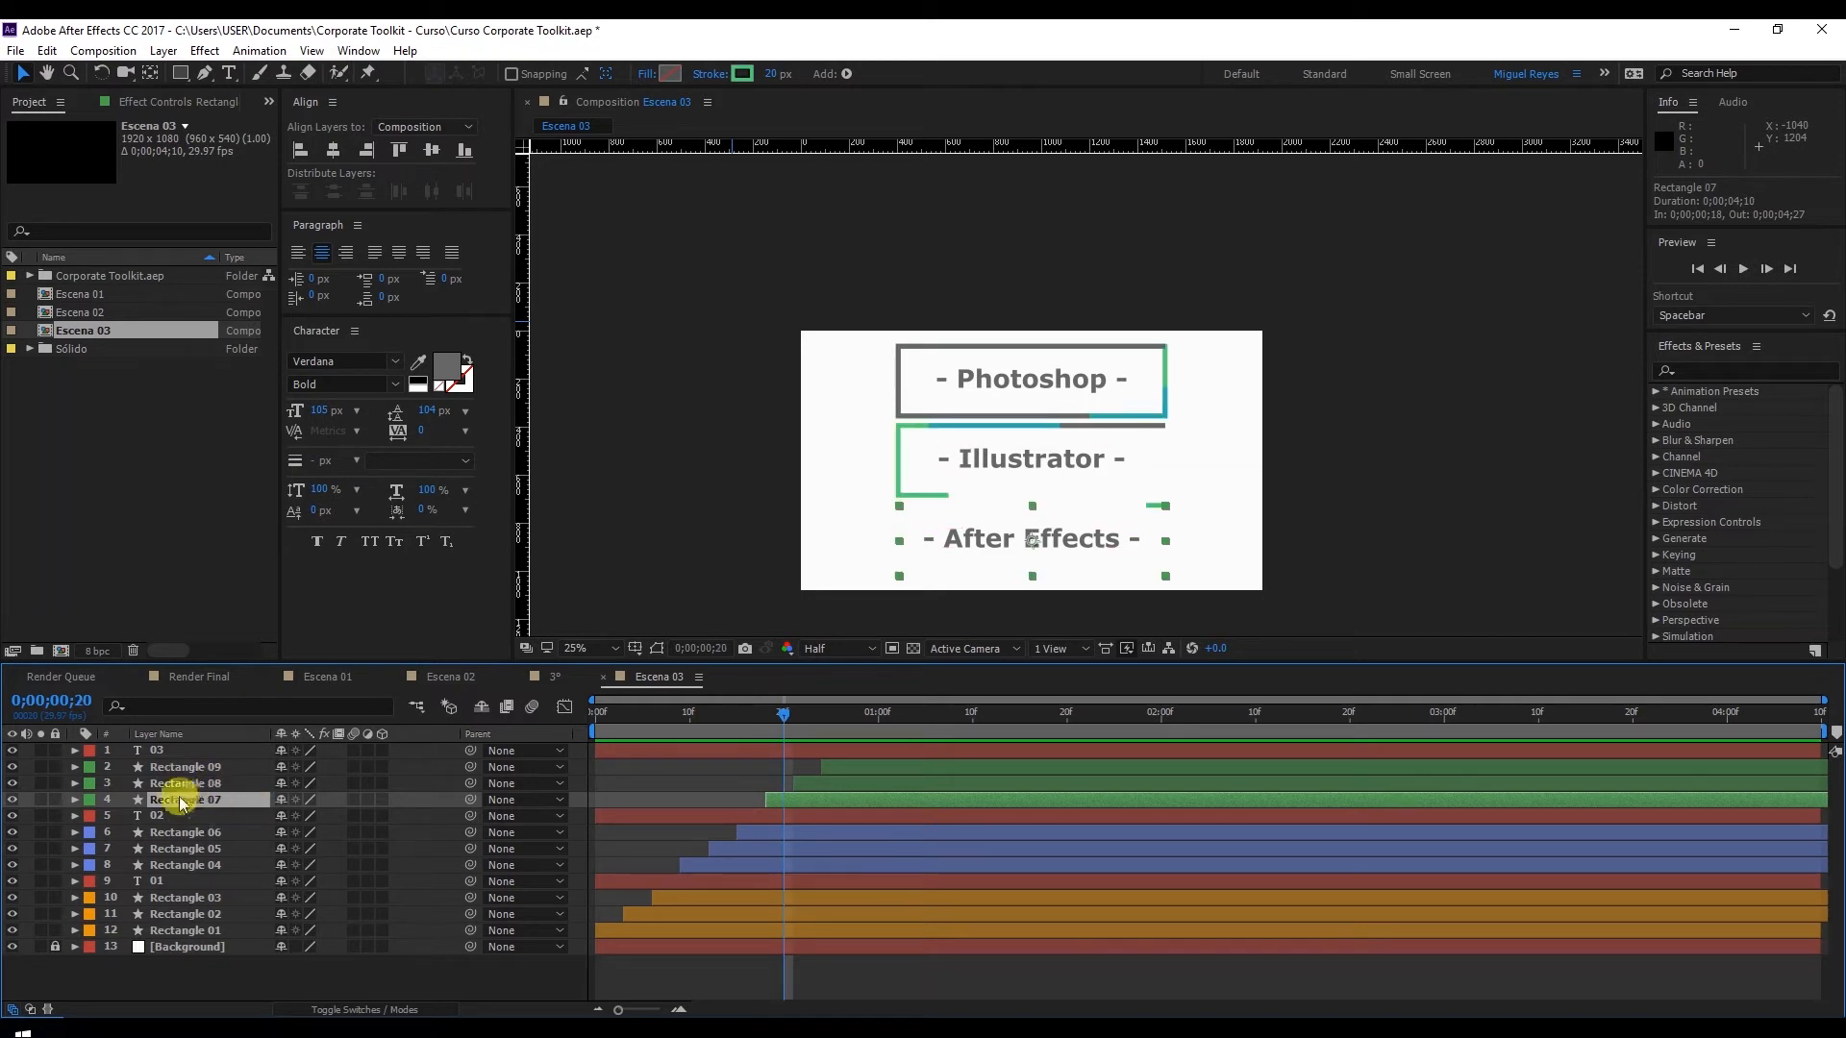
left_click(158, 754, "ctrl")
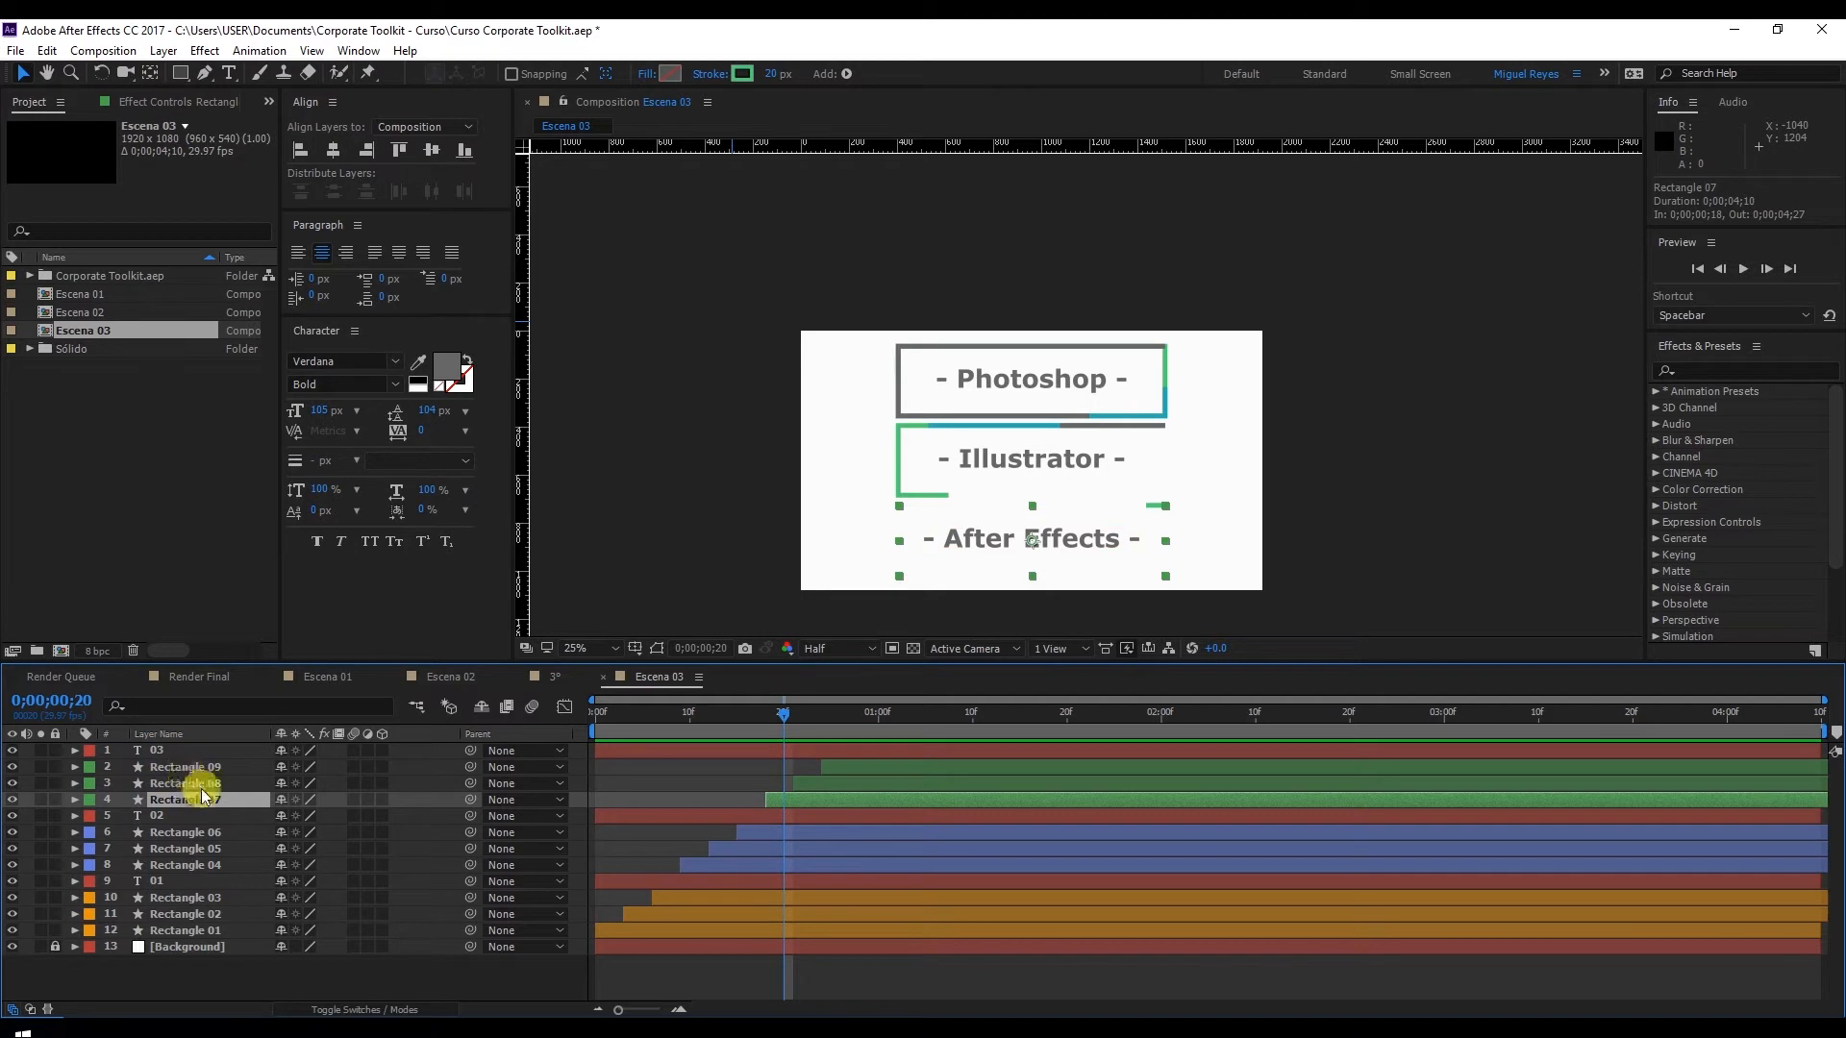
Duplicate Rectangle 01, place the copy directly above text layer 01, and rename it "Mate 01"
left_click(928, 354)
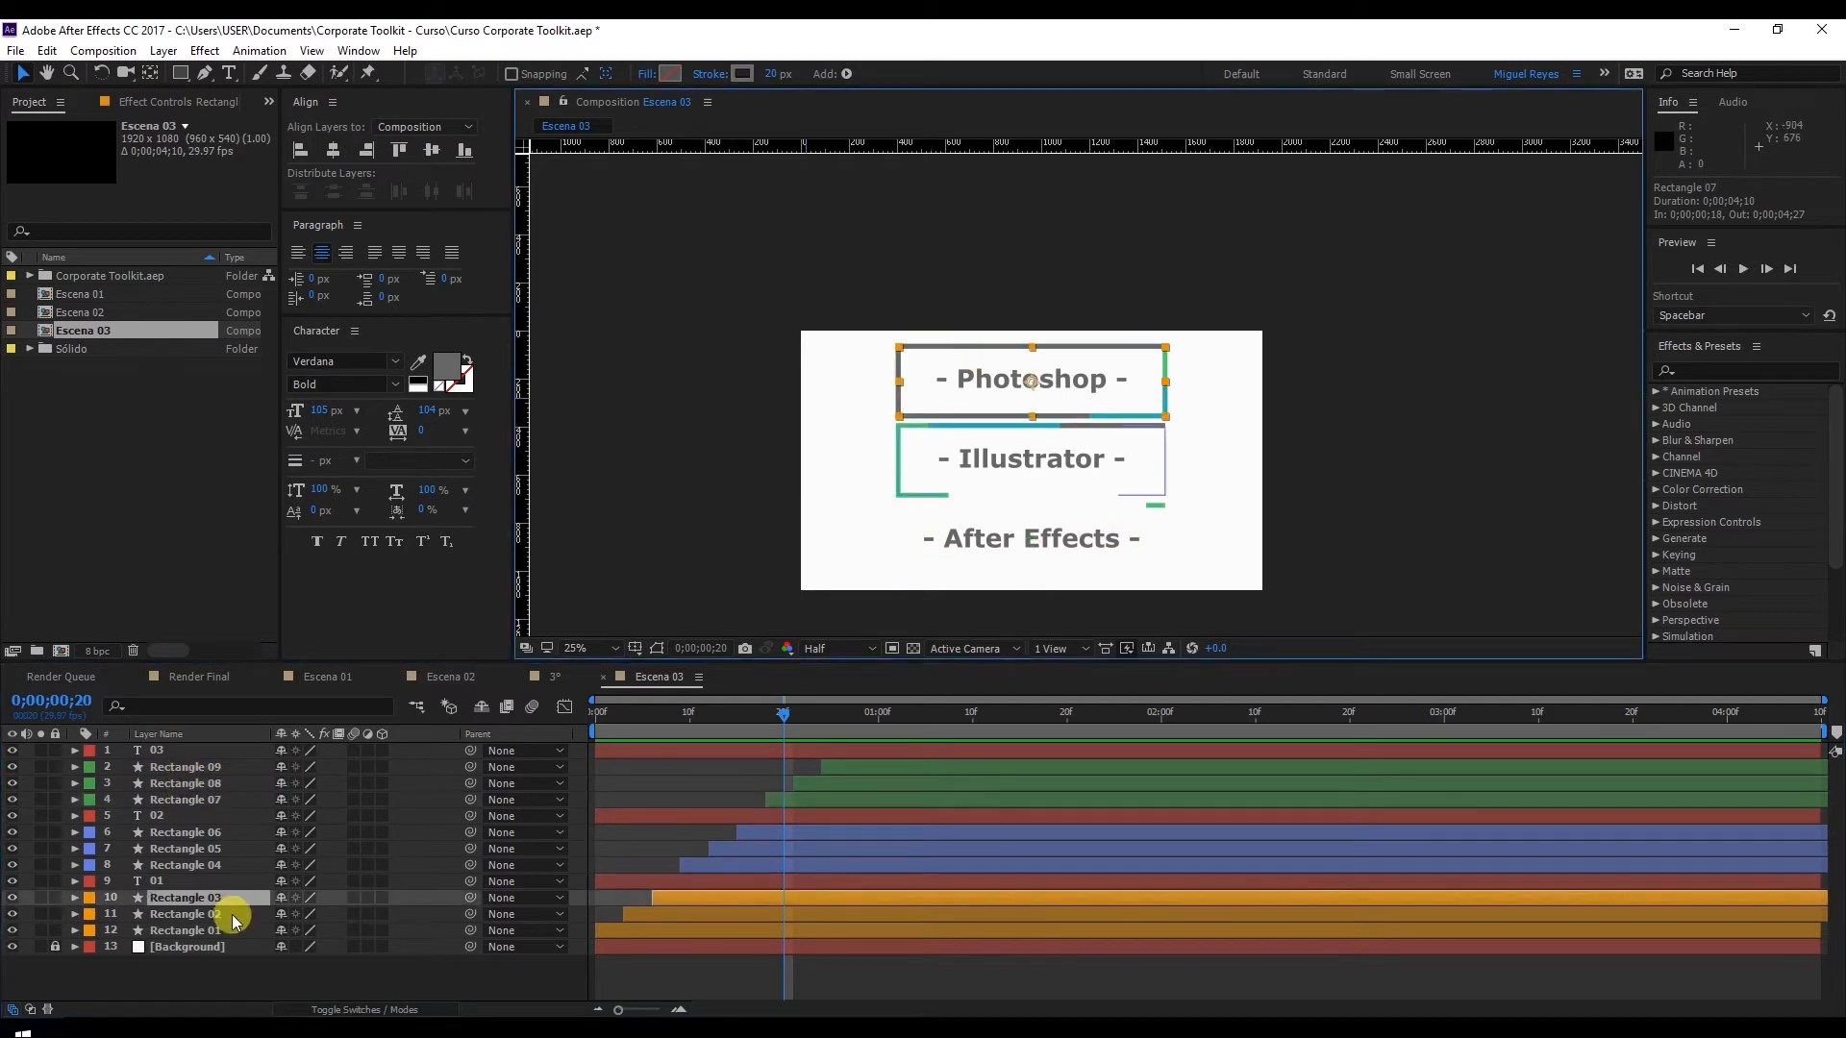
left_click(192, 931)
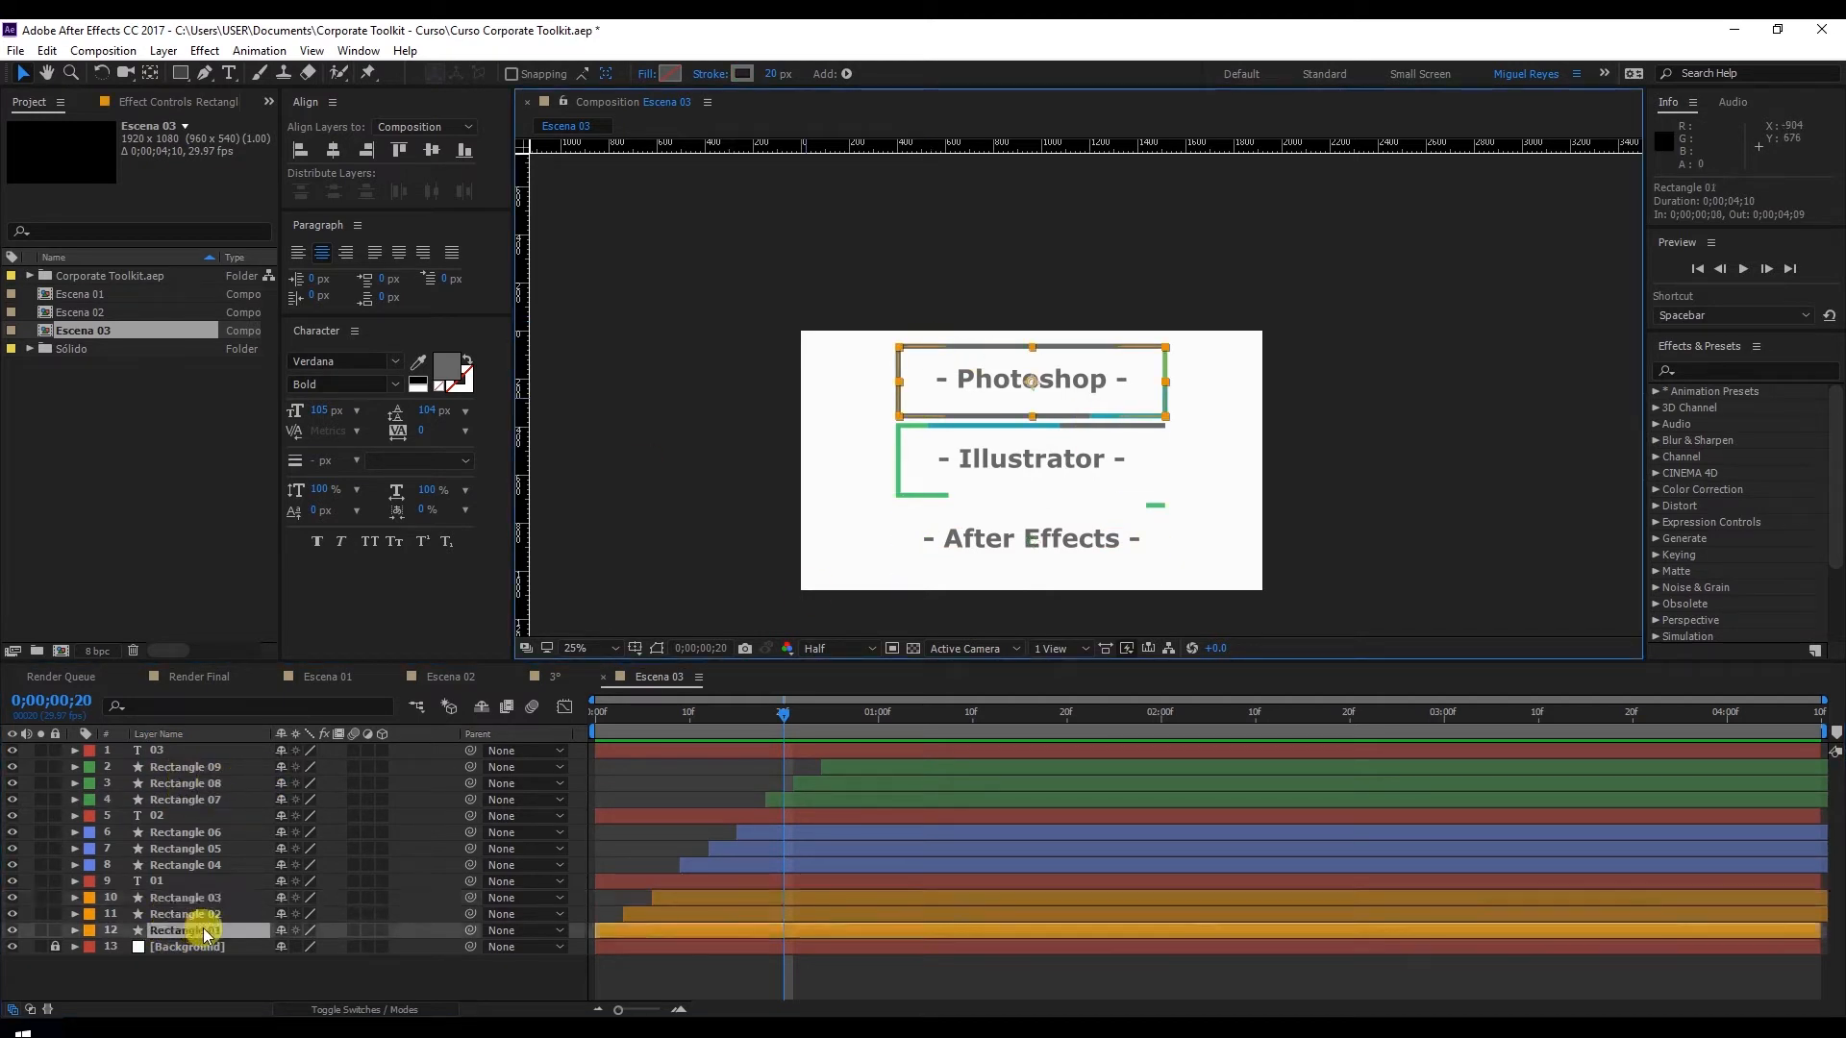
key("ctrl+d")
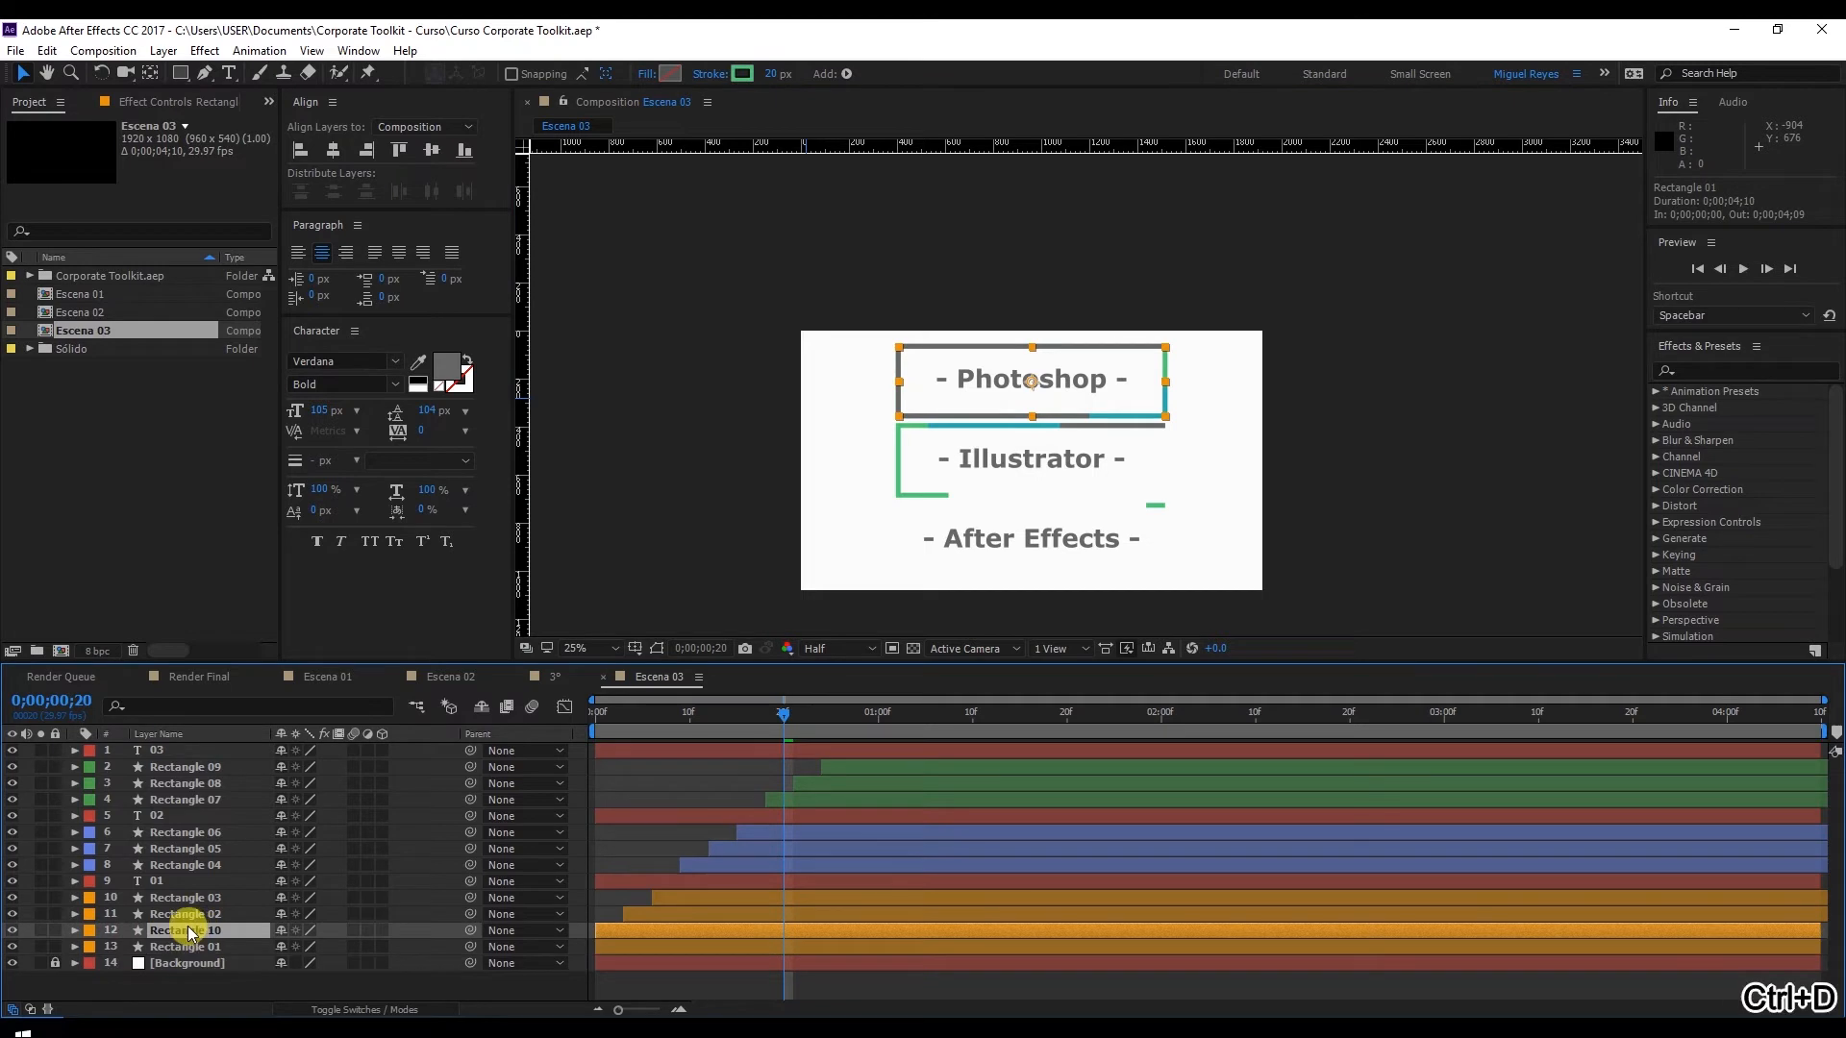
left_click_drag(175, 926, 209, 884)
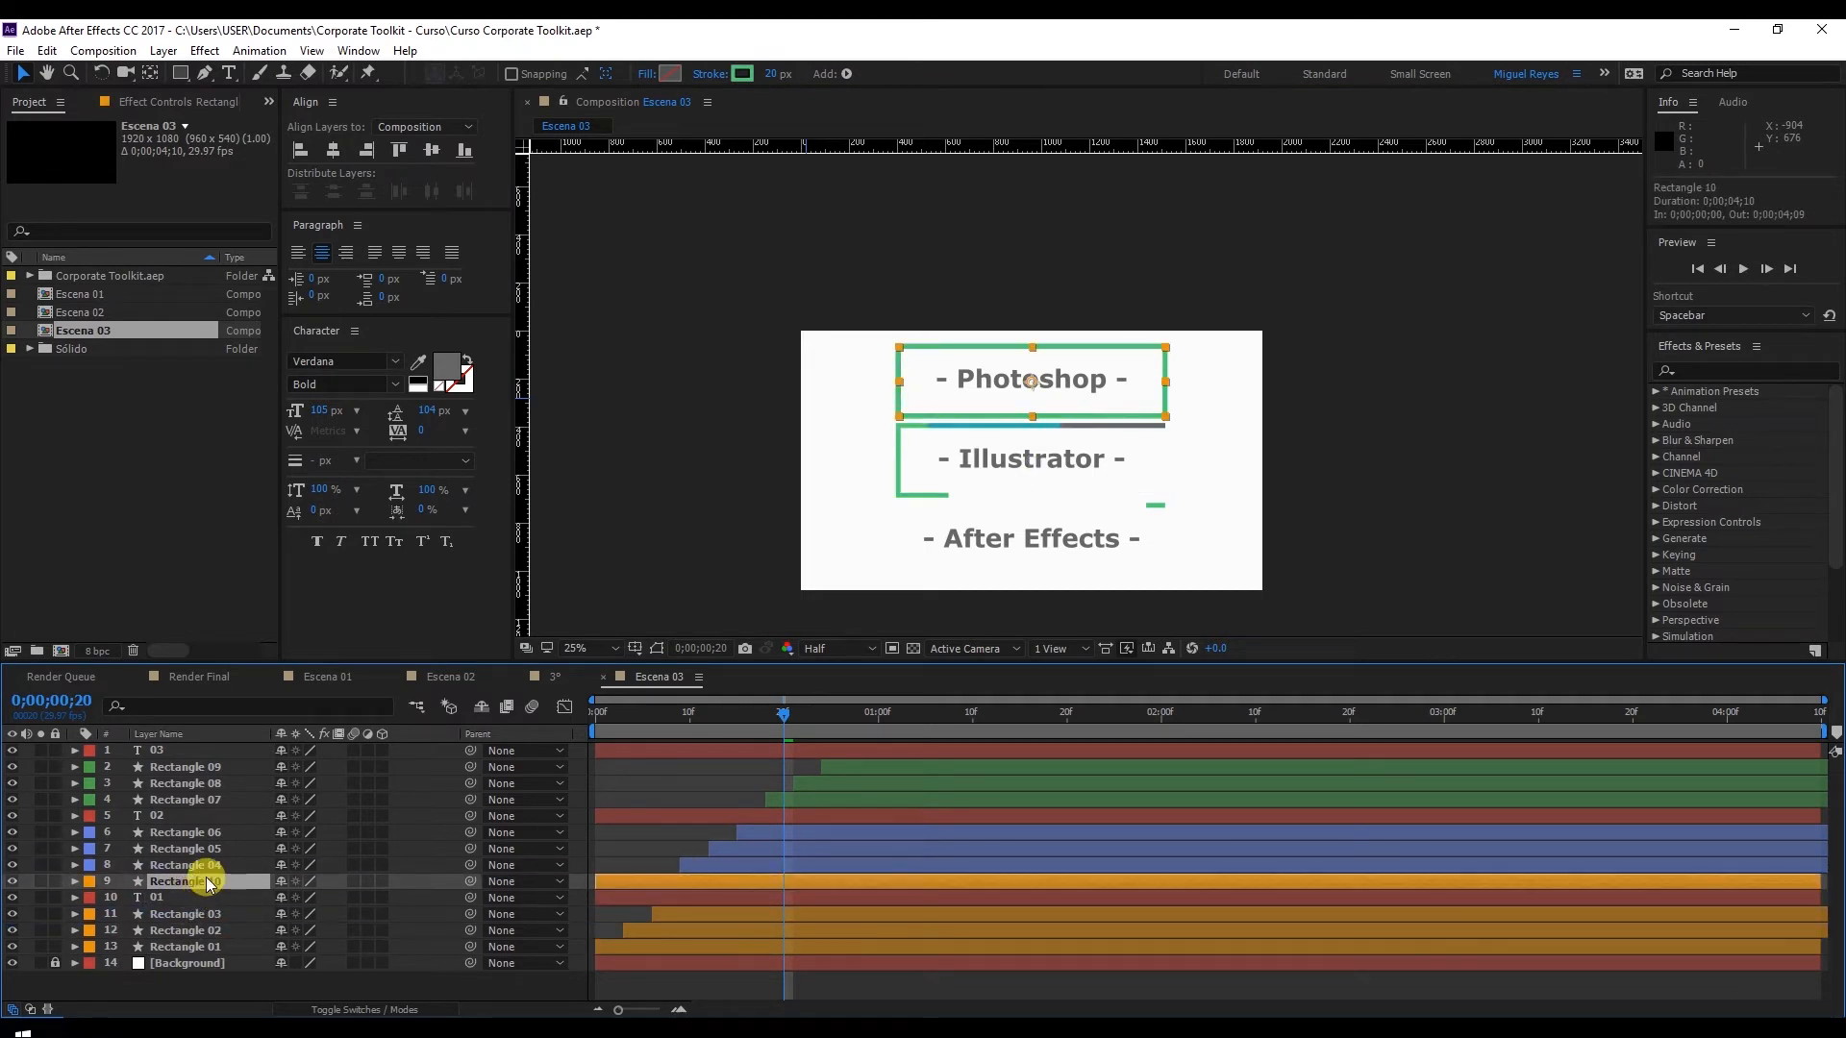
type("Mate 01")
key("Return")
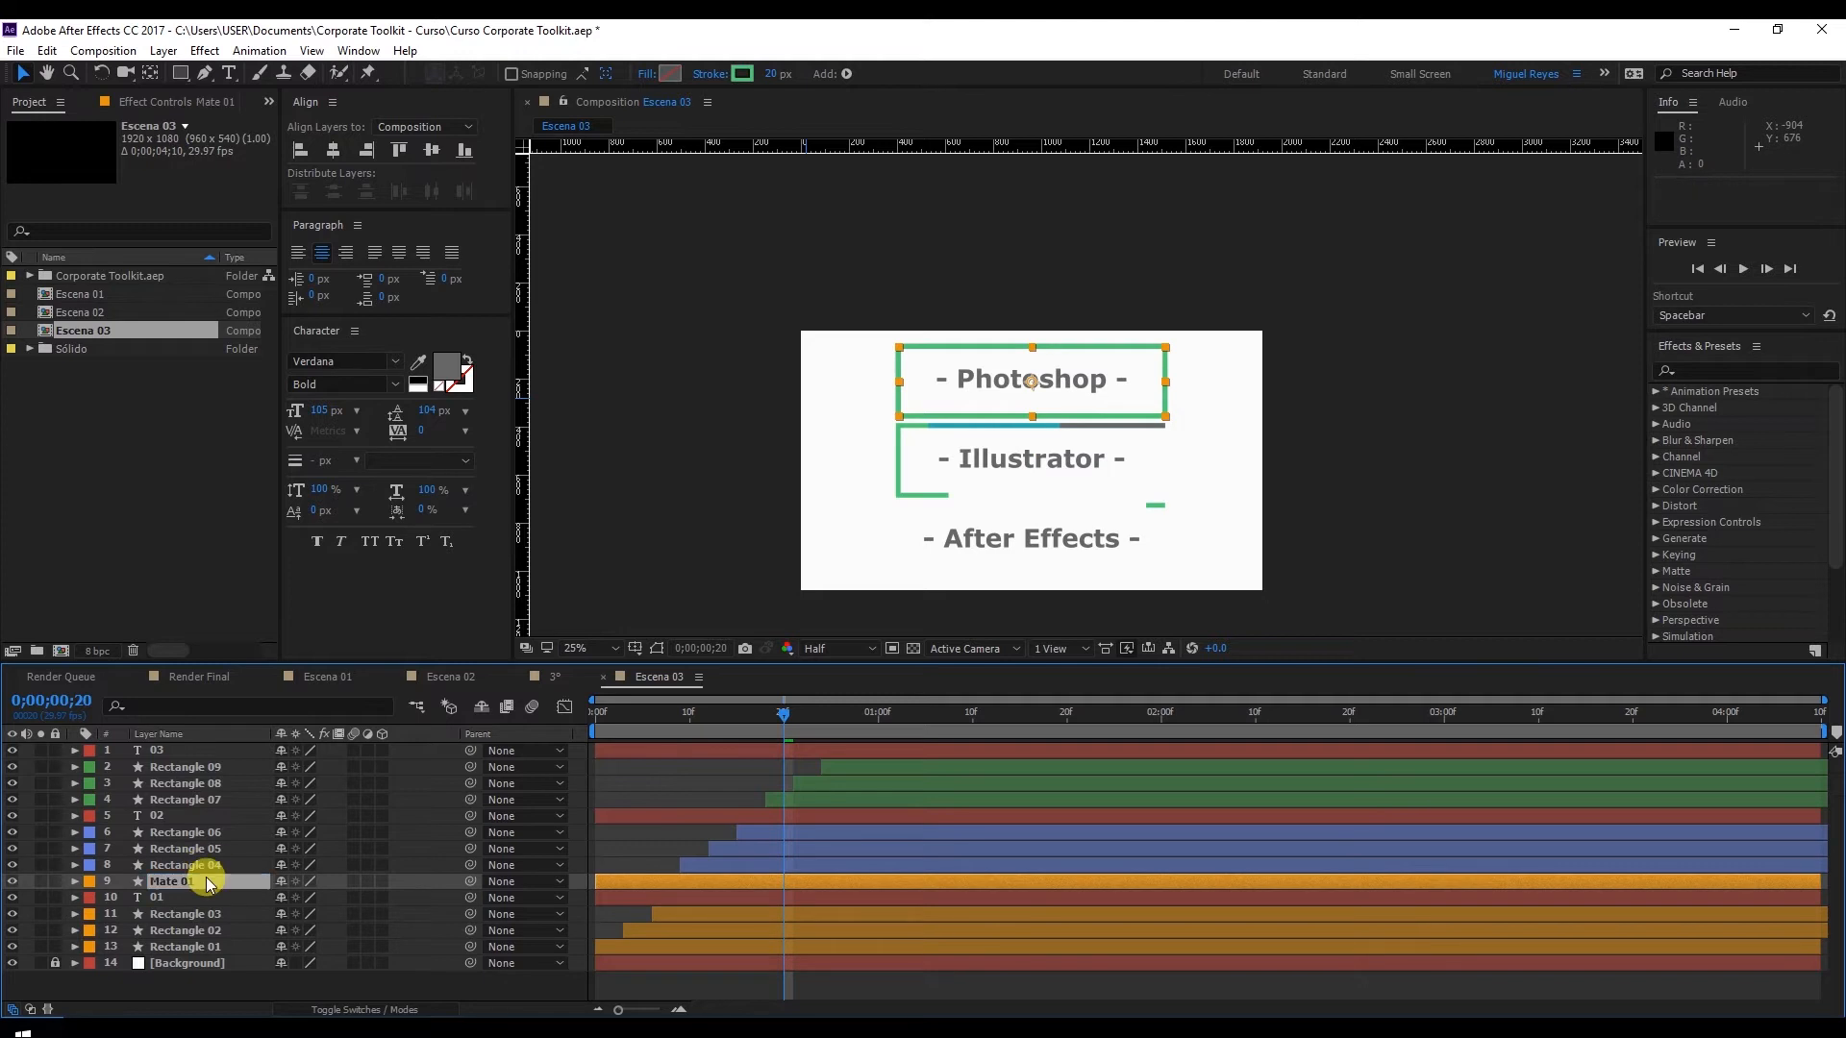
Set text layer 01's track matte to Alpha using Mate 01, with the playhead at 0;00;00;28
left_click(392, 1008)
left_click_drag(760, 713, 858, 713)
left_click(181, 898)
left_click(402, 898)
left_click(492, 818)
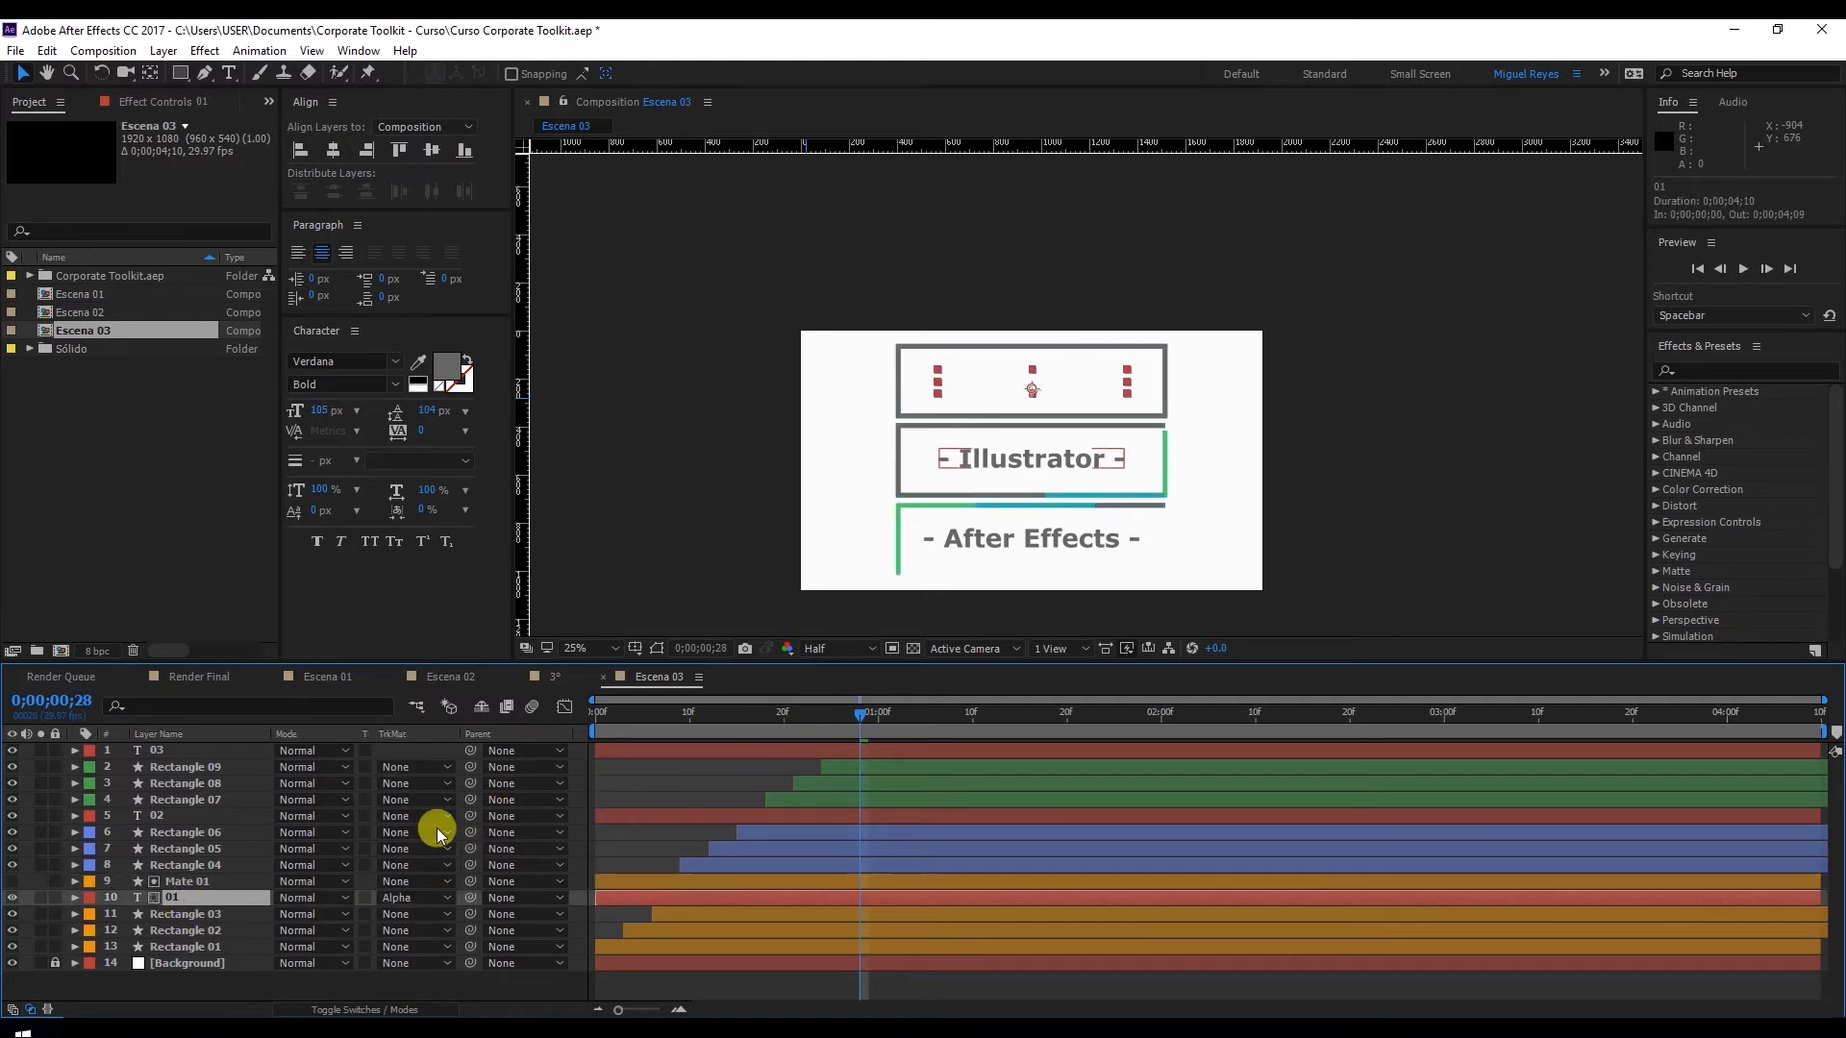
Set the fill of the Mate 01 shape to white (FFFFFF), with the playhead at 0;00;00;13
left_click_drag(659, 713, 720, 742)
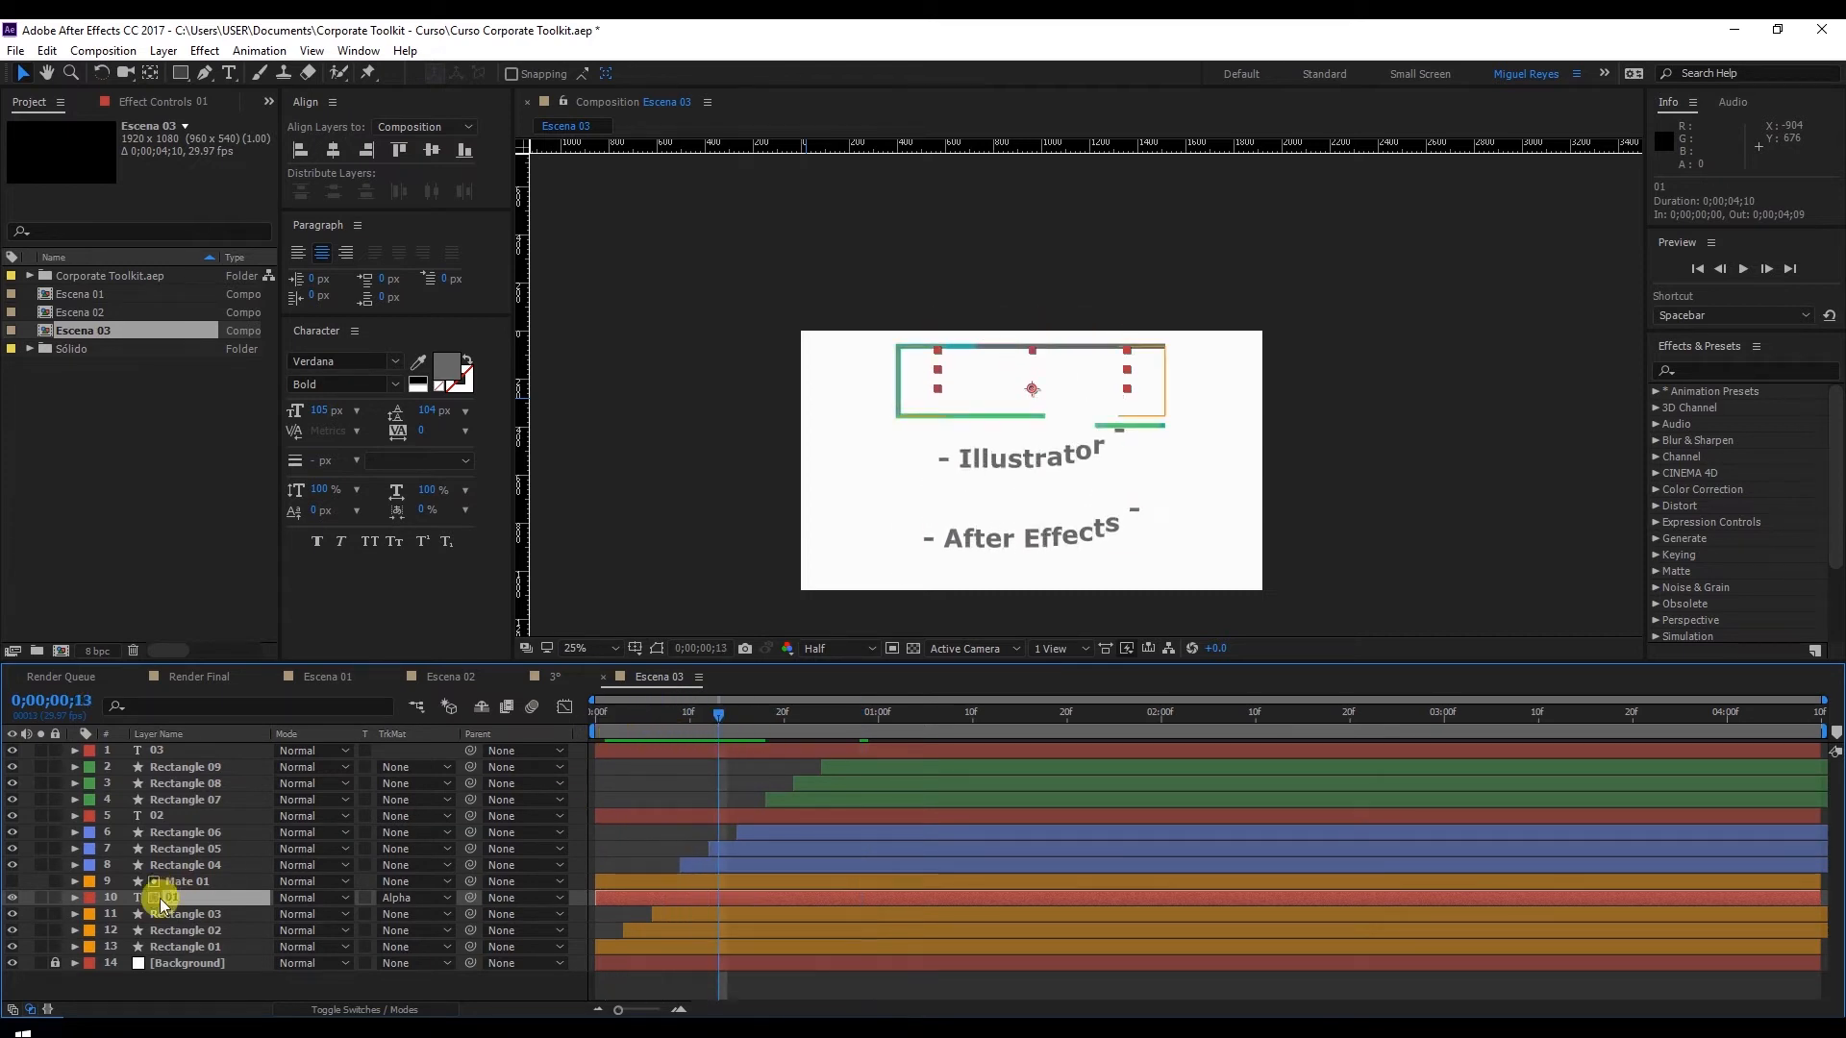
left_click(193, 883)
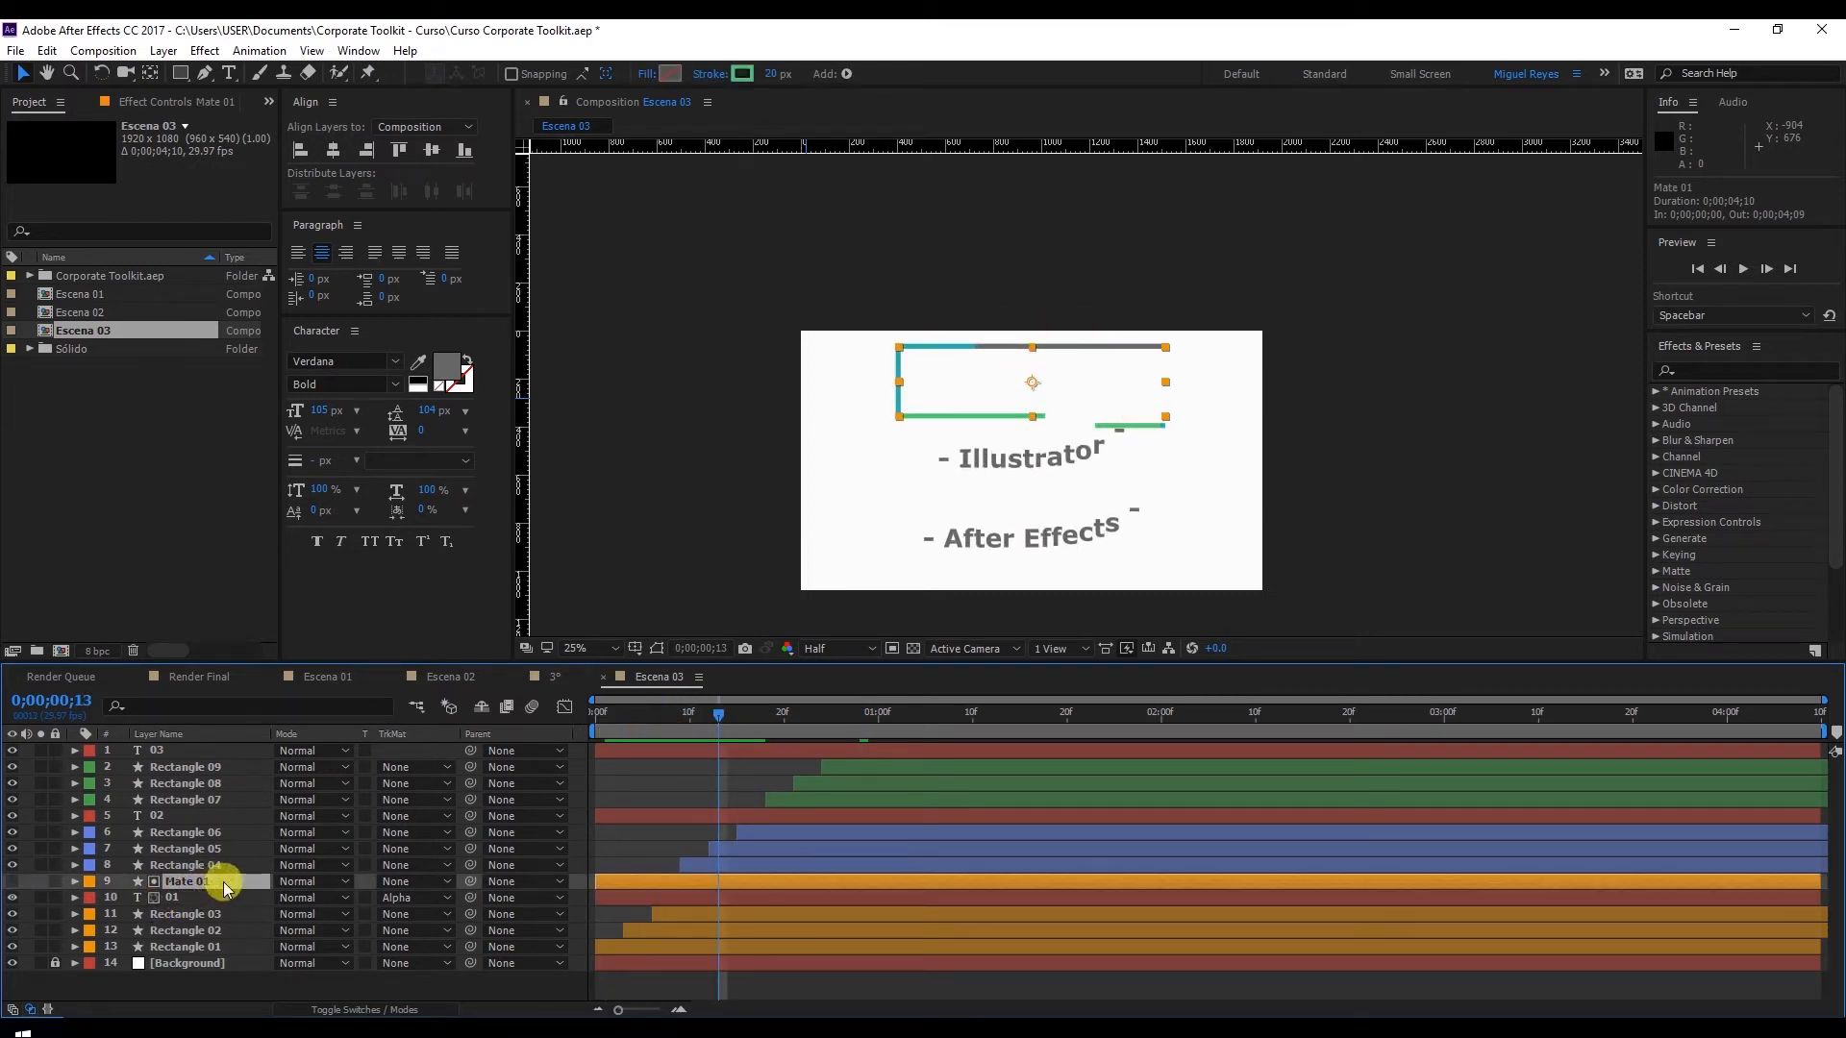
left_click(672, 74)
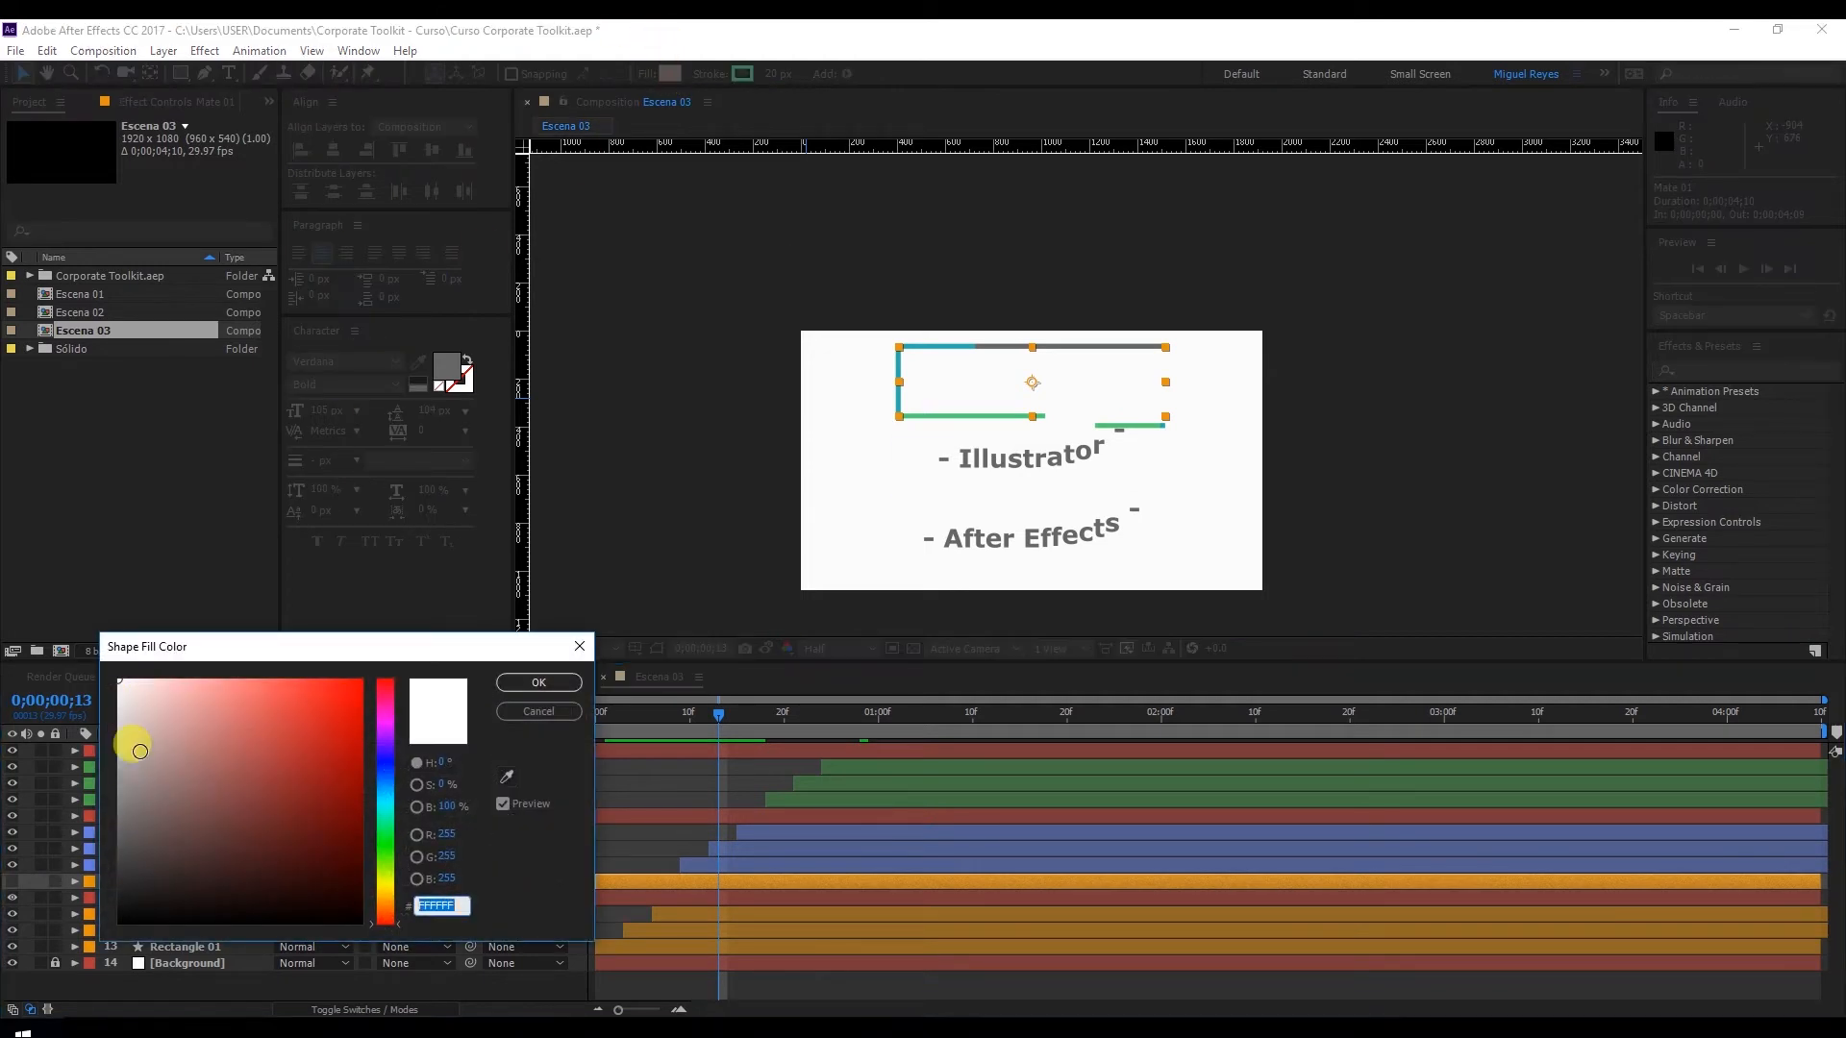
left_click_drag(120, 754, 119, 681)
left_click(539, 682)
At 0;00;00;09, check the text over the upper rectangle's outline and set Mate 01's stroke to None
mouse_move(707, 725)
left_mouse_down()
mouse_move(533, 736)
mouse_move(681, 715)
left_mouse_up()
key("space")
scroll(933, 302, "up", 4)
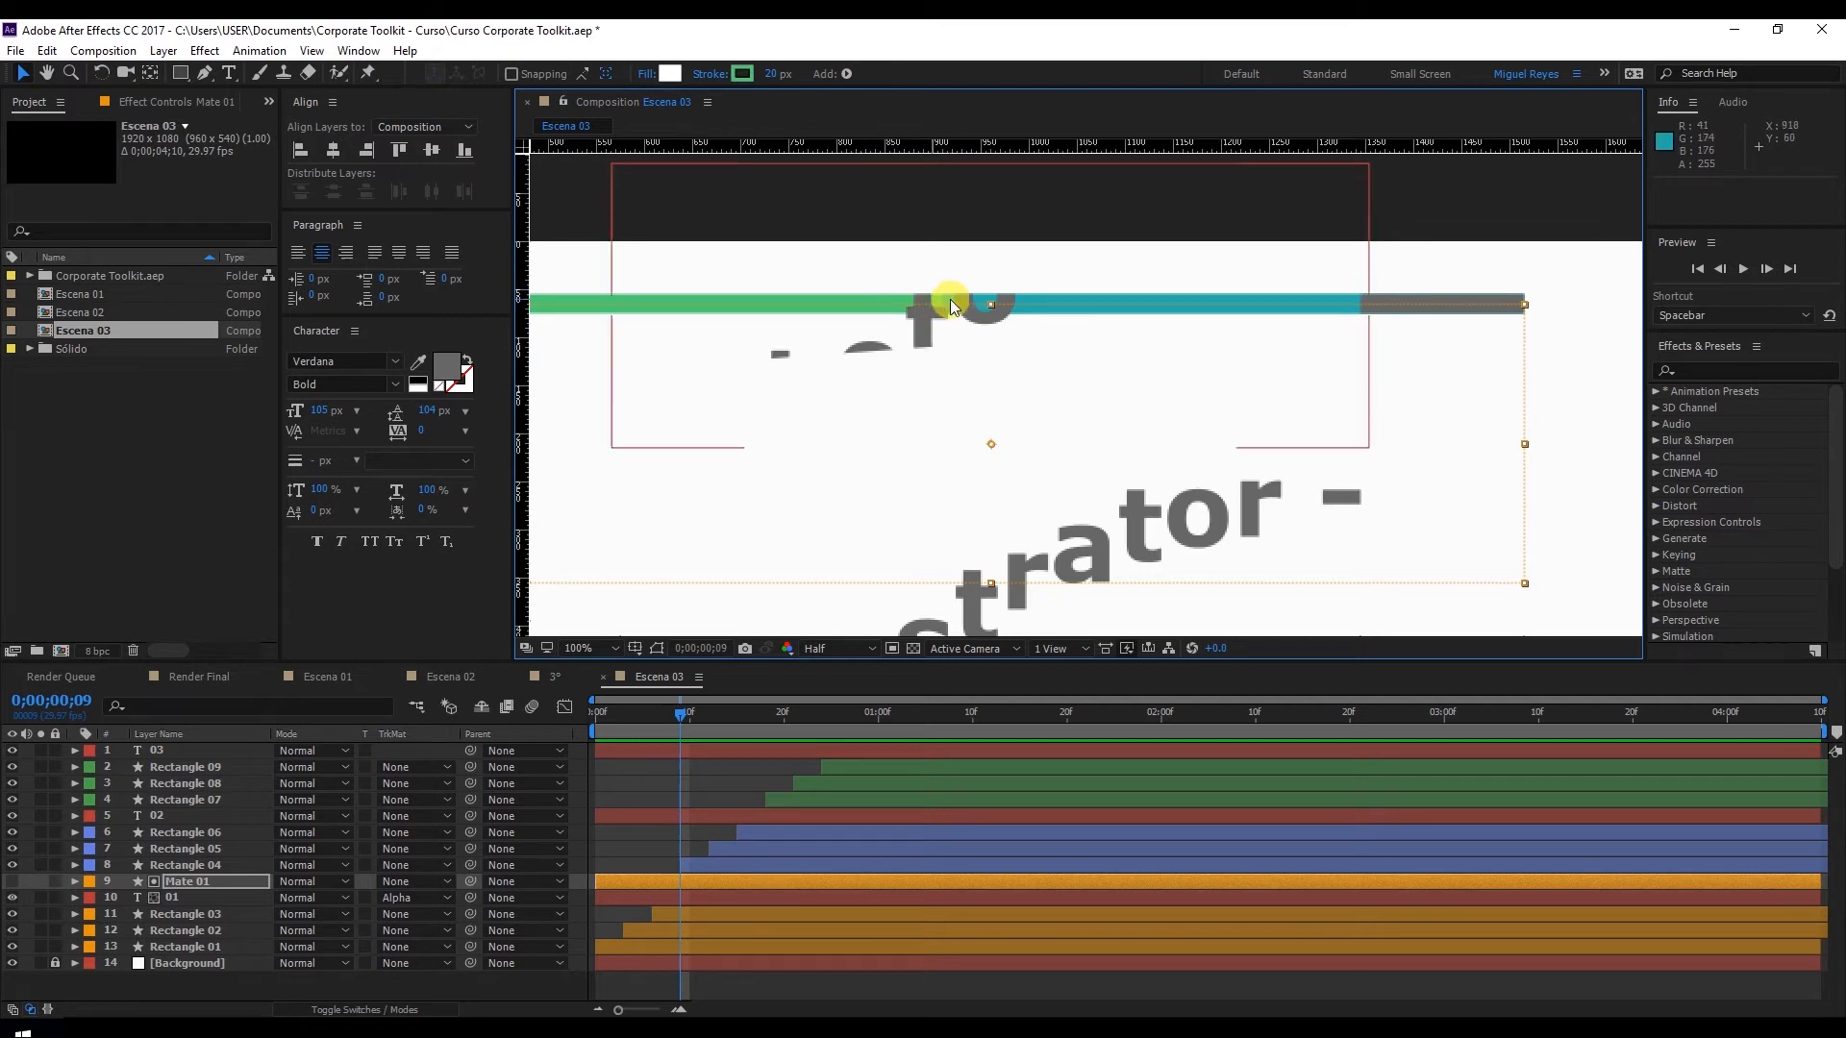
left_click(713, 74)
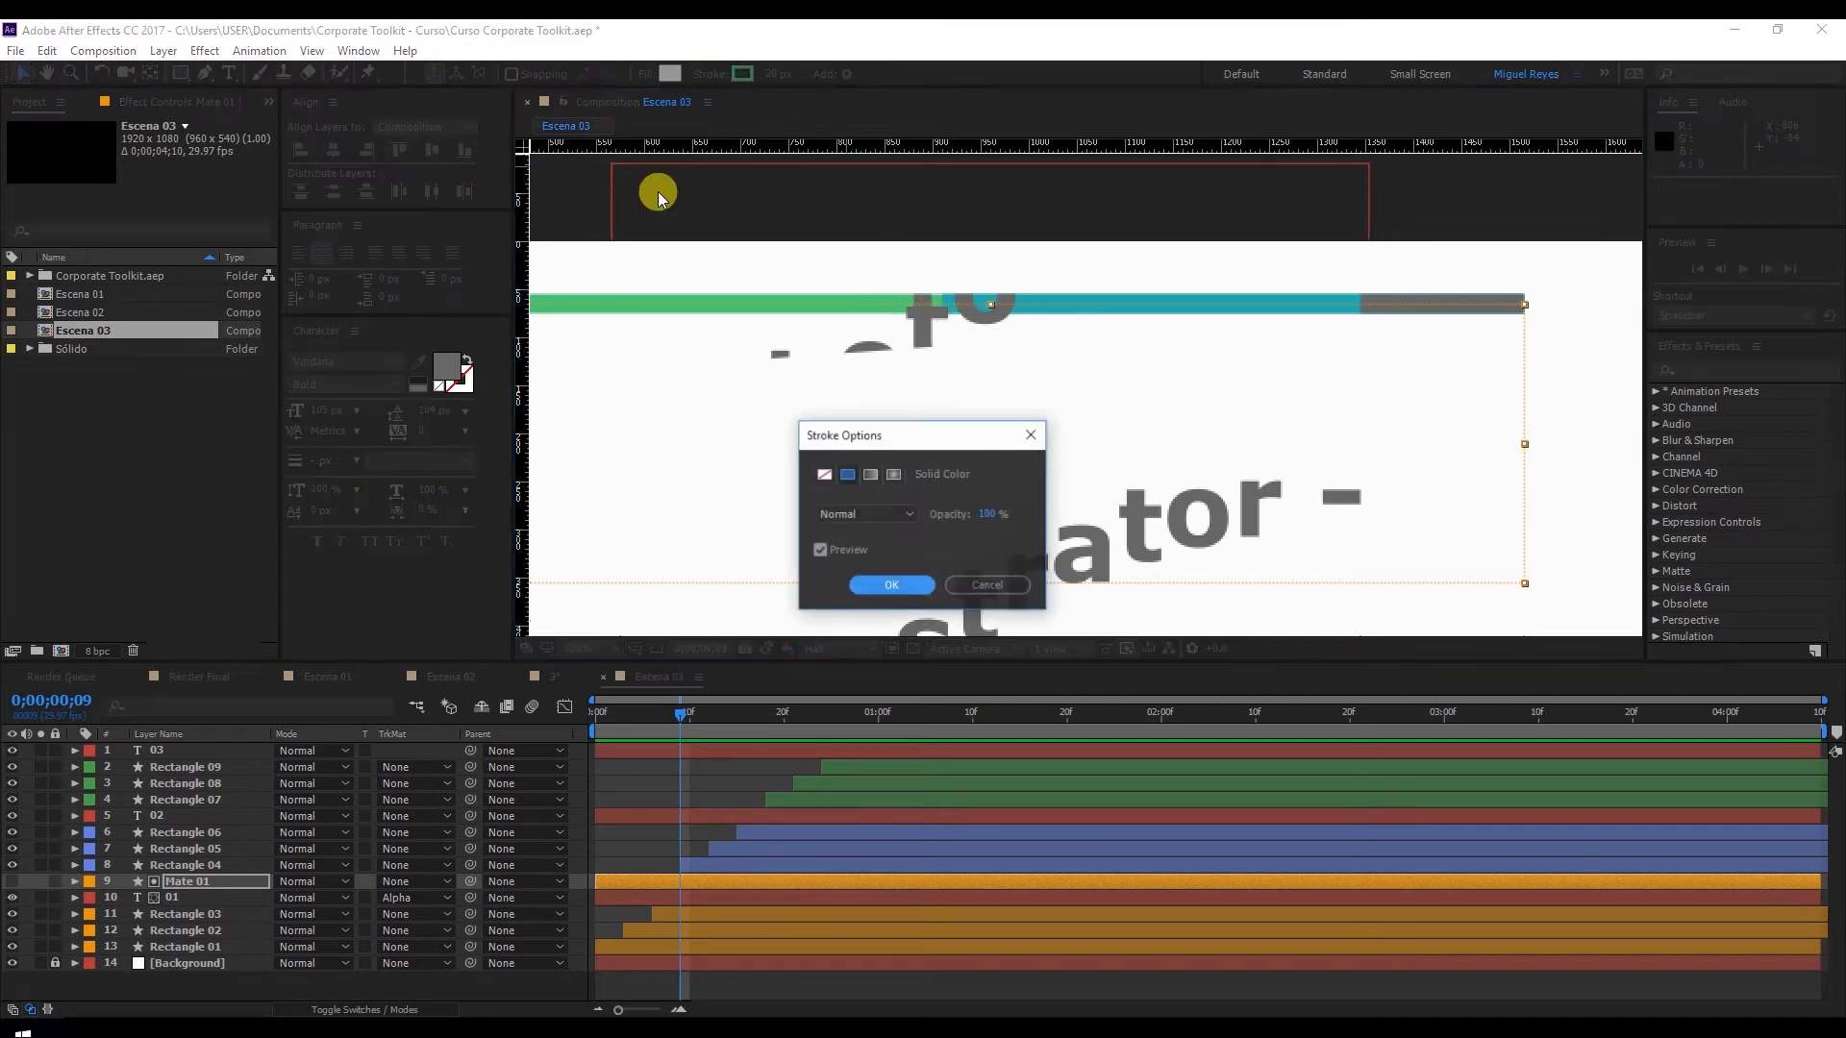
left_click(824, 474)
left_click(880, 583)
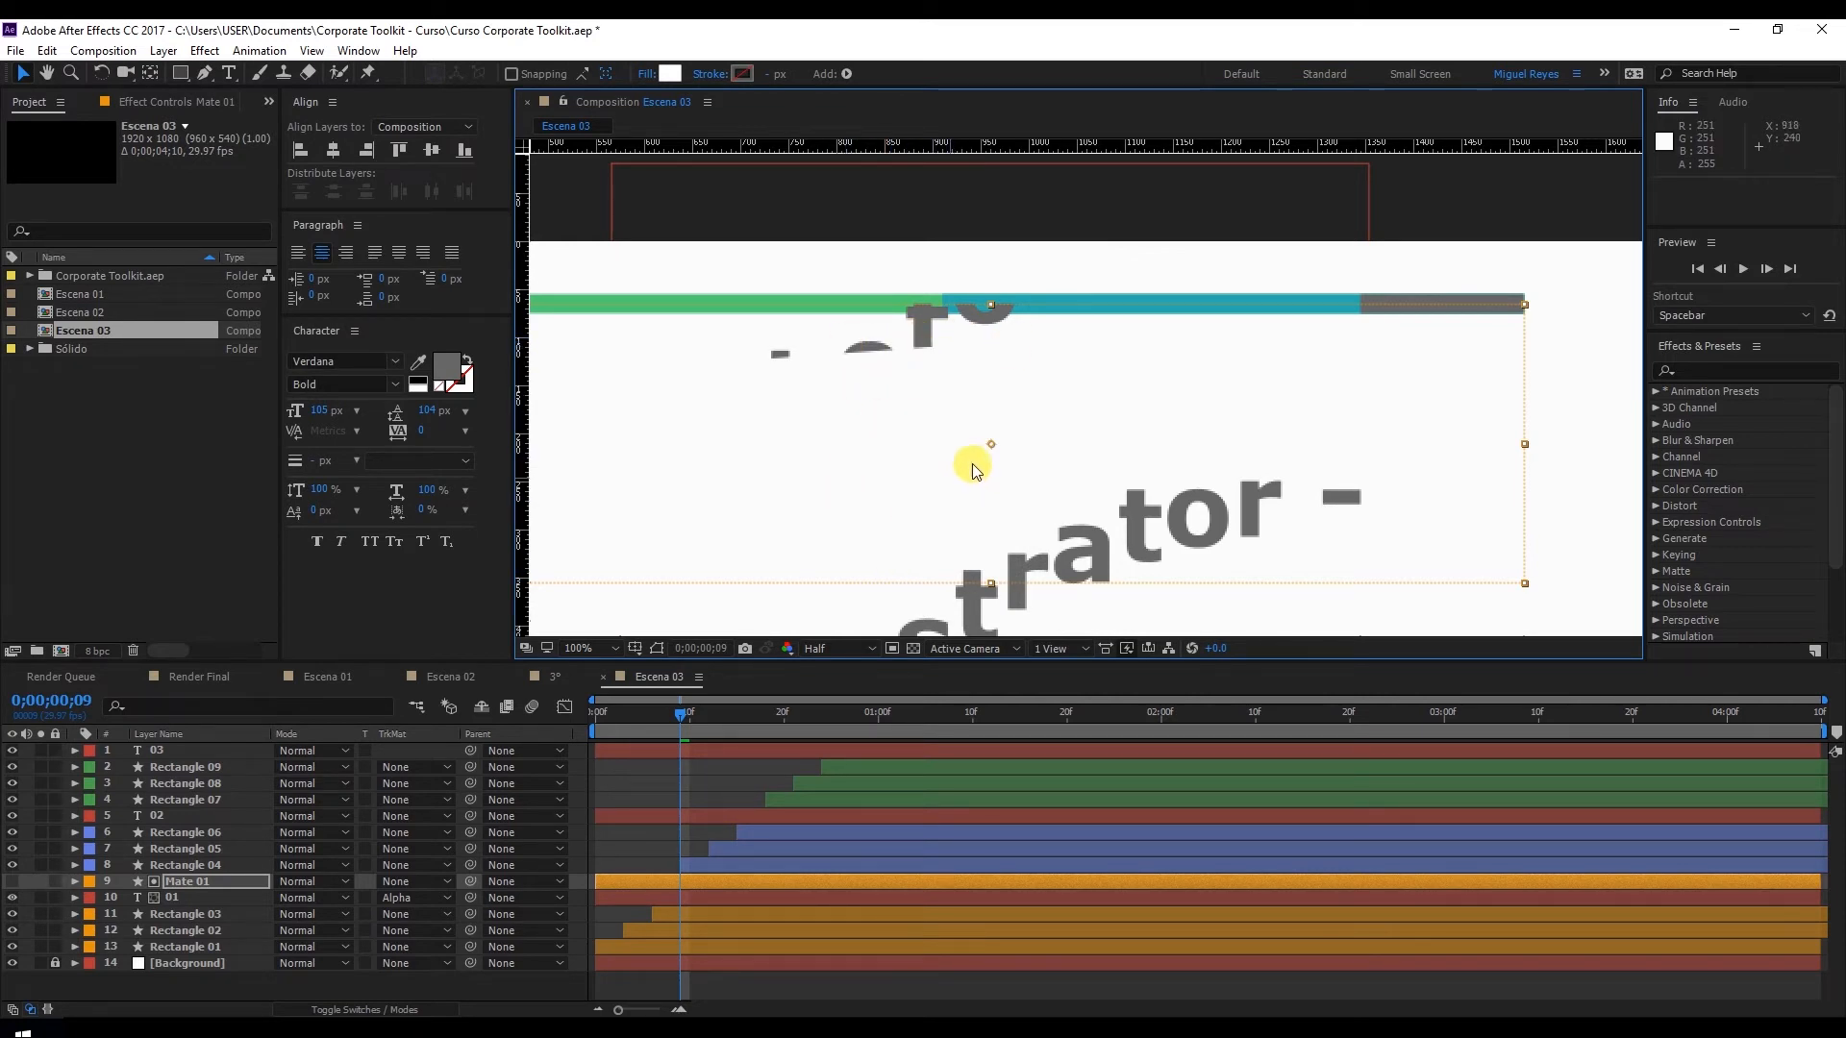
Move Mate 01 and text layer 01 together below Rectangle 01, directly above the Background layer
left_click(177, 898, "shift")
left_click_drag(211, 901, 213, 954)
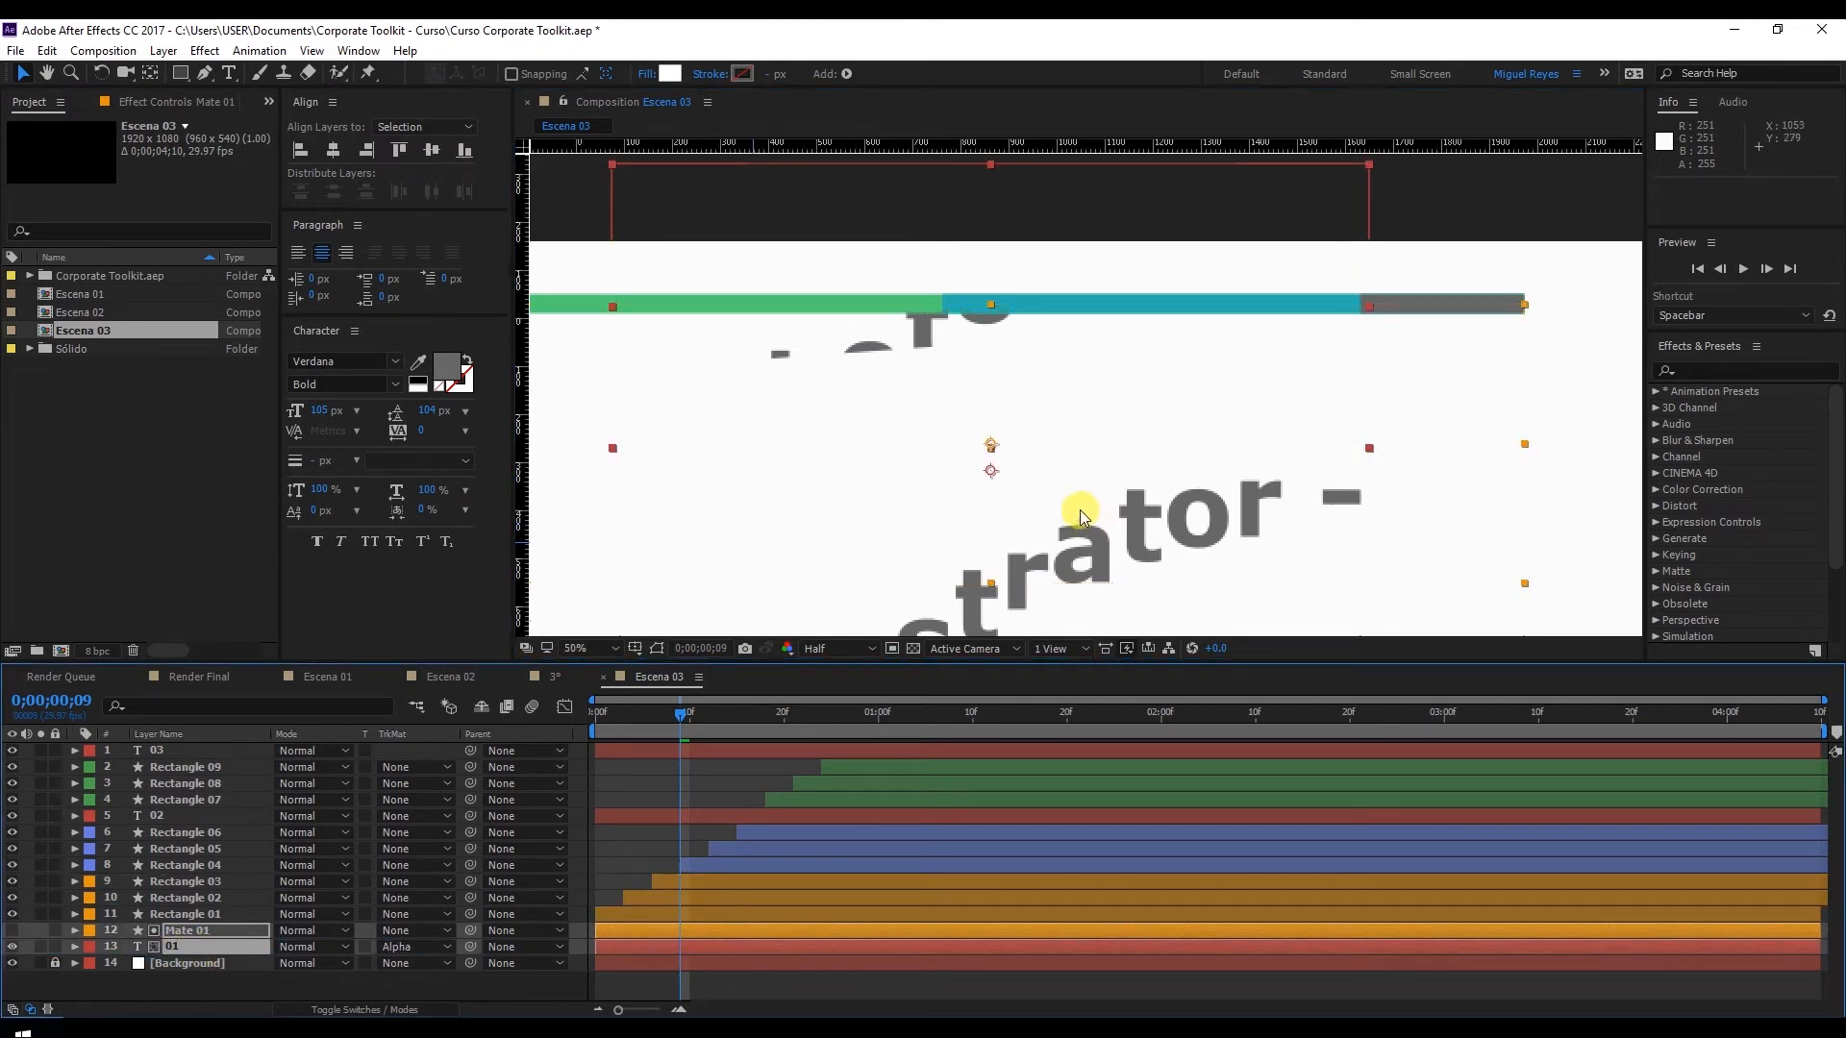
scroll(1080, 511, "down", 4)
scroll(1081, 481, "up", 2)
left_click_drag(1081, 483, 1021, 300)
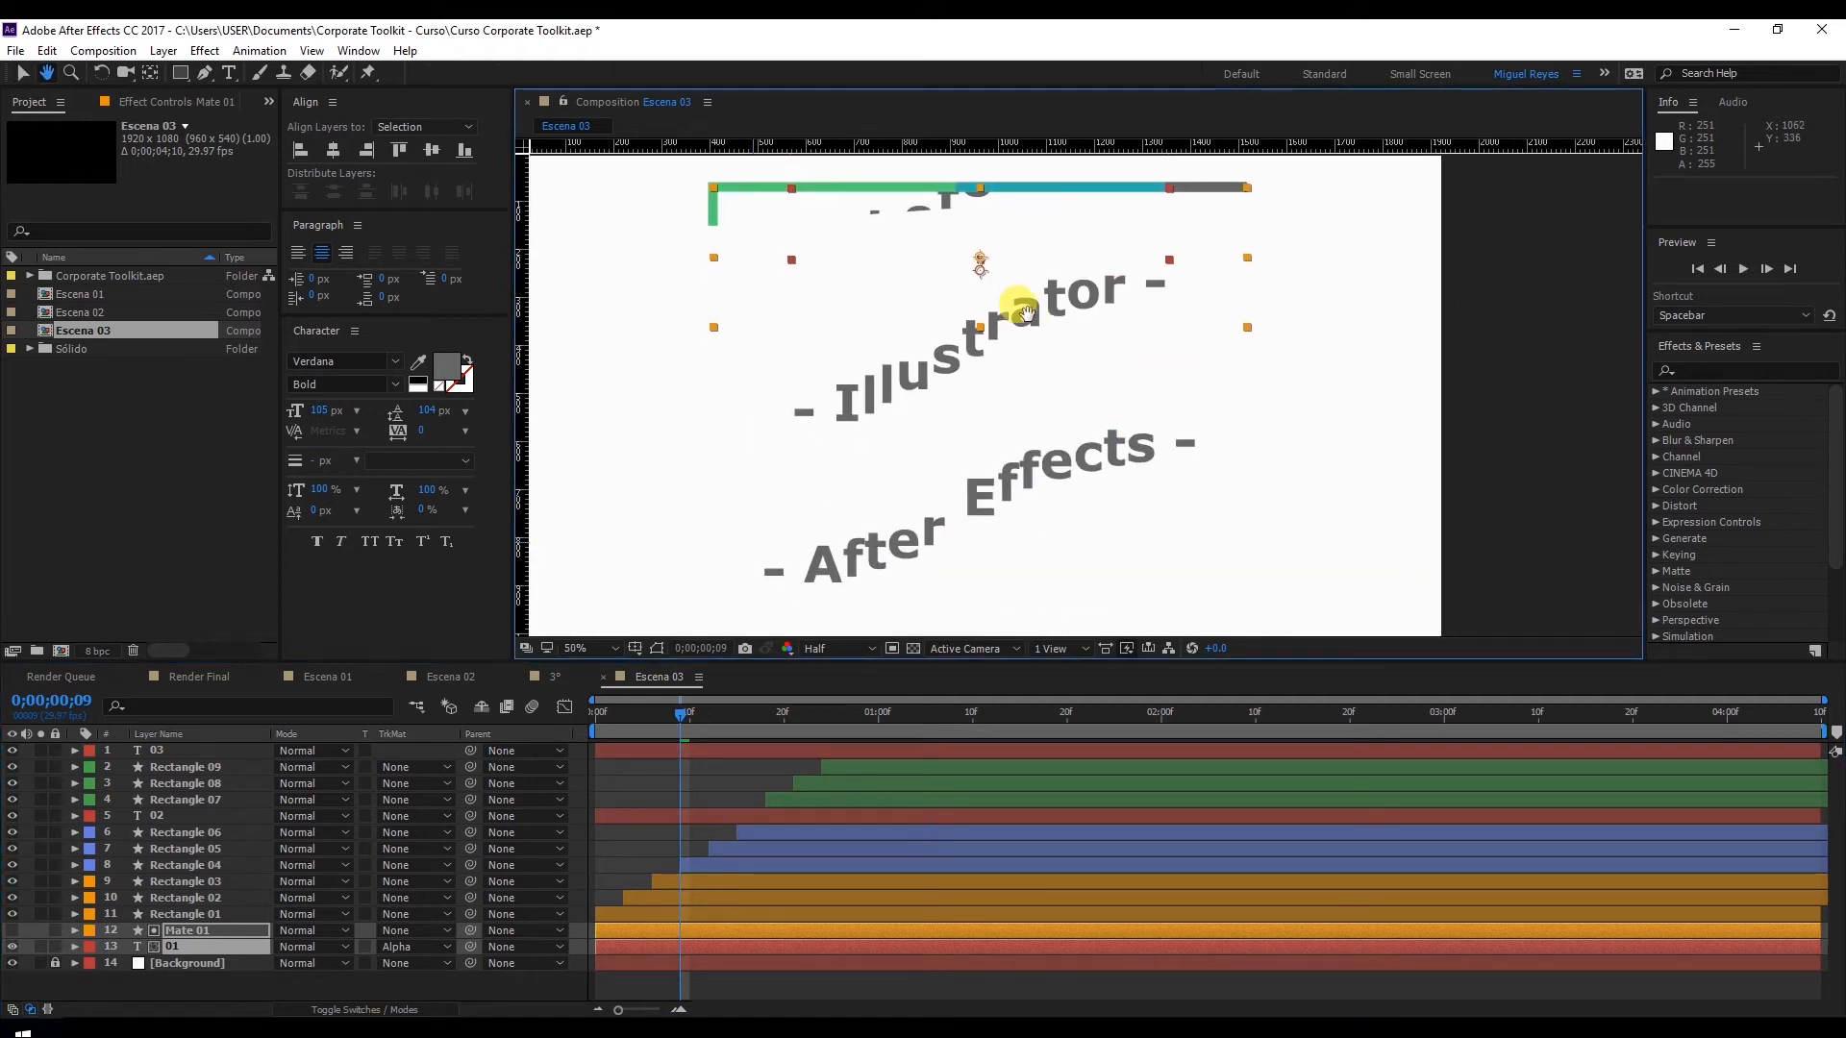
Duplicate Rectangle 04, place the copy directly above text layer 02, and rename it "Mate 02"
left_click(209, 868)
key("ctrl+d")
left_click_drag(202, 868, 213, 815)
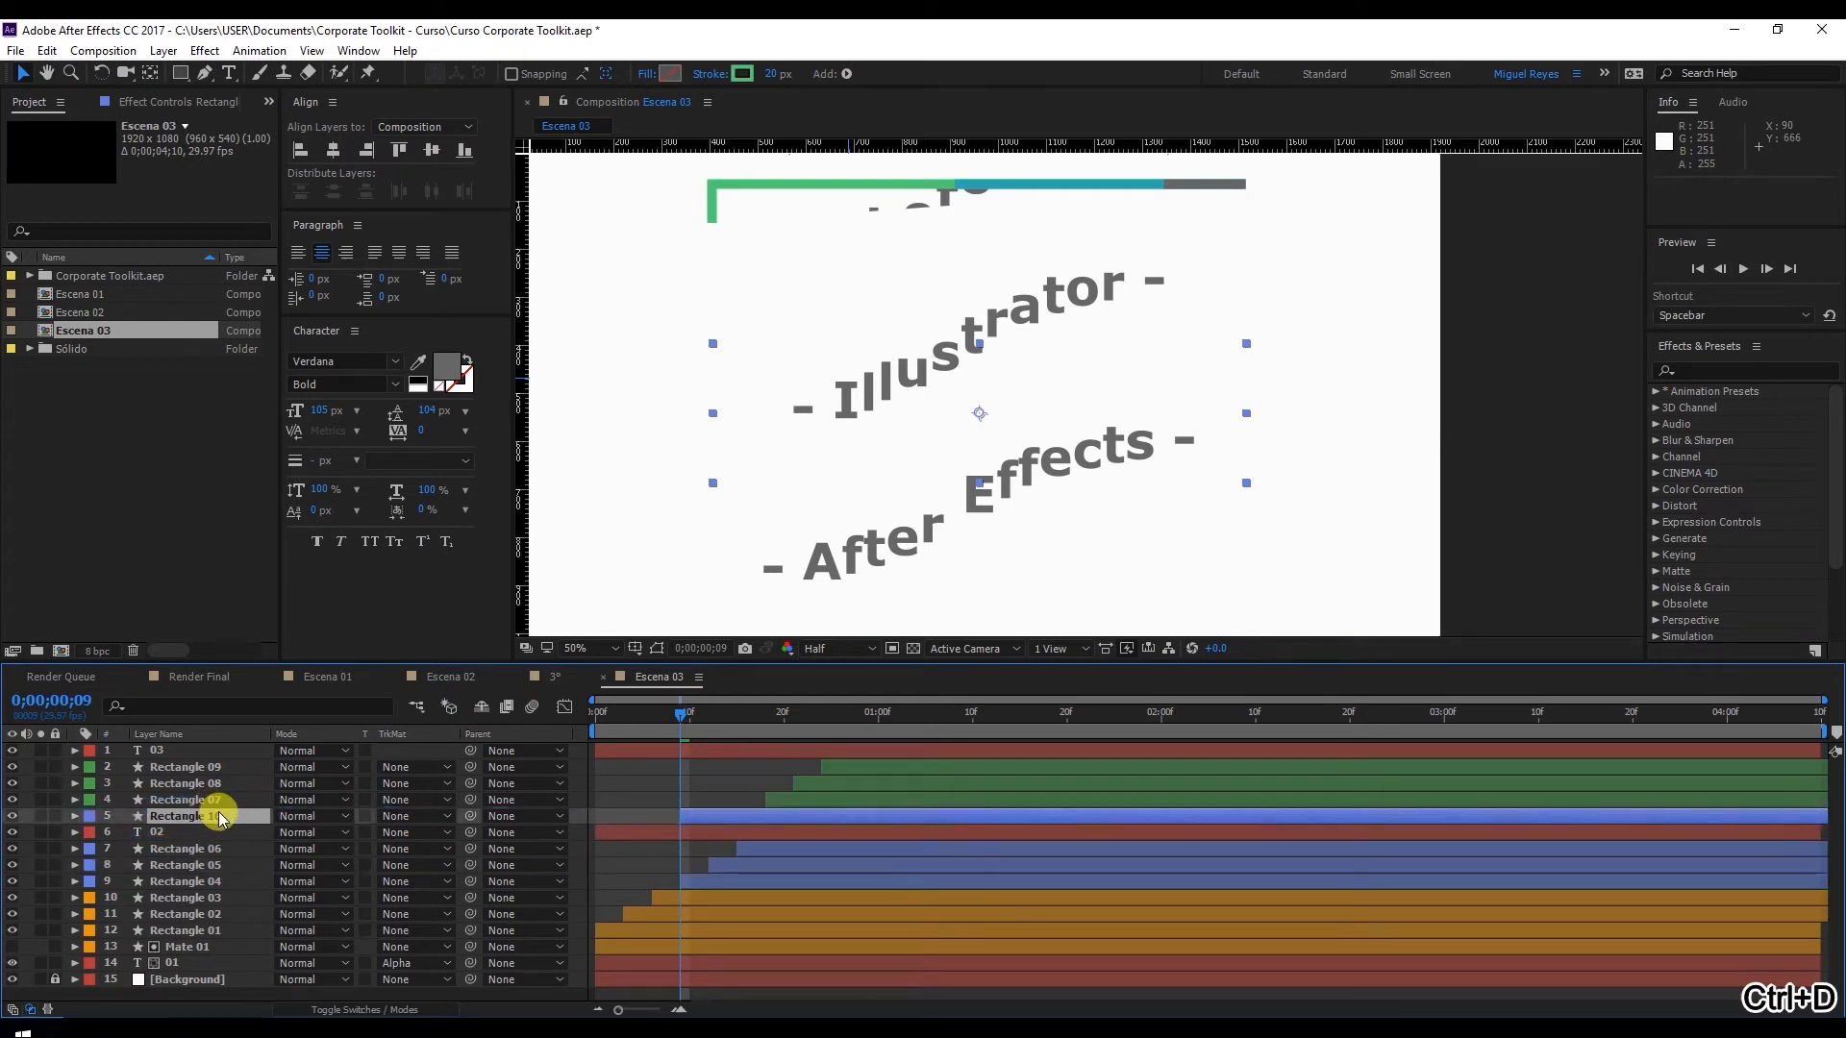
key("Return")
type("Mate 02")
key("Return")
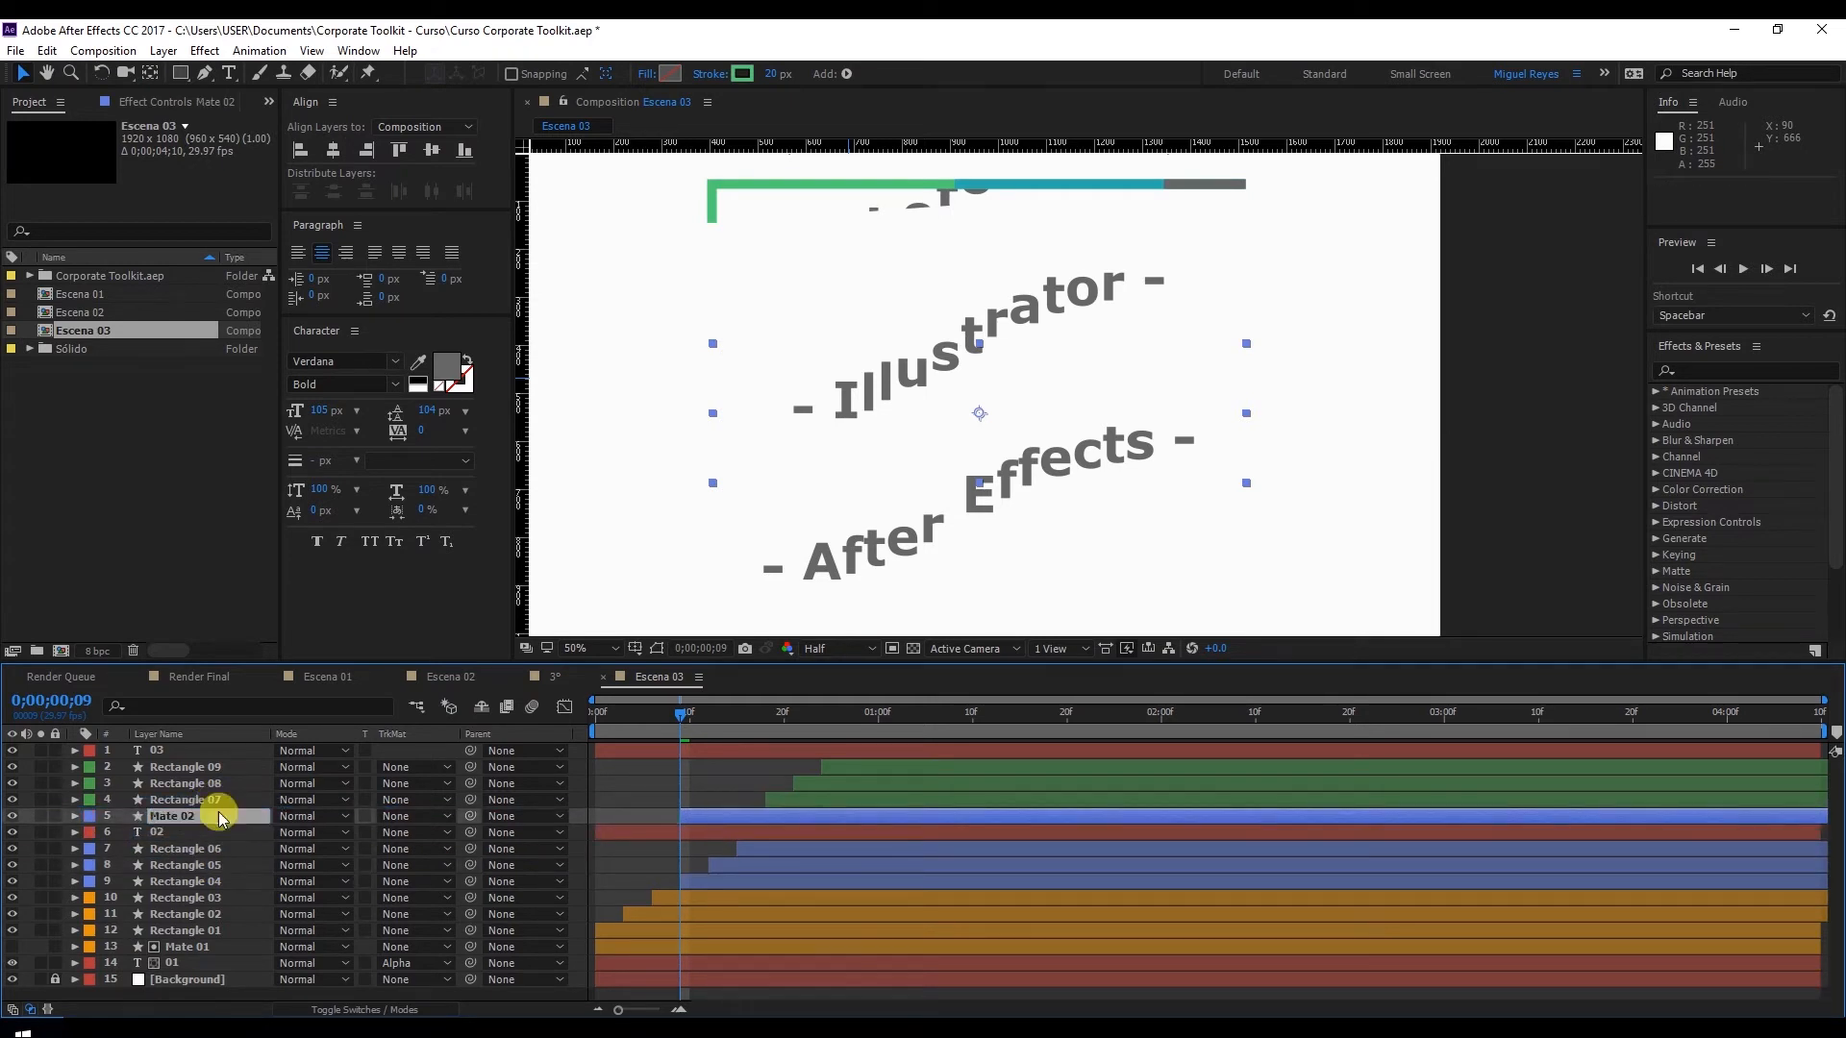
Set text layer 02's track matte to Alpha Matte "Mate 02" and give Mate 02 a white fill
left_click(409, 833)
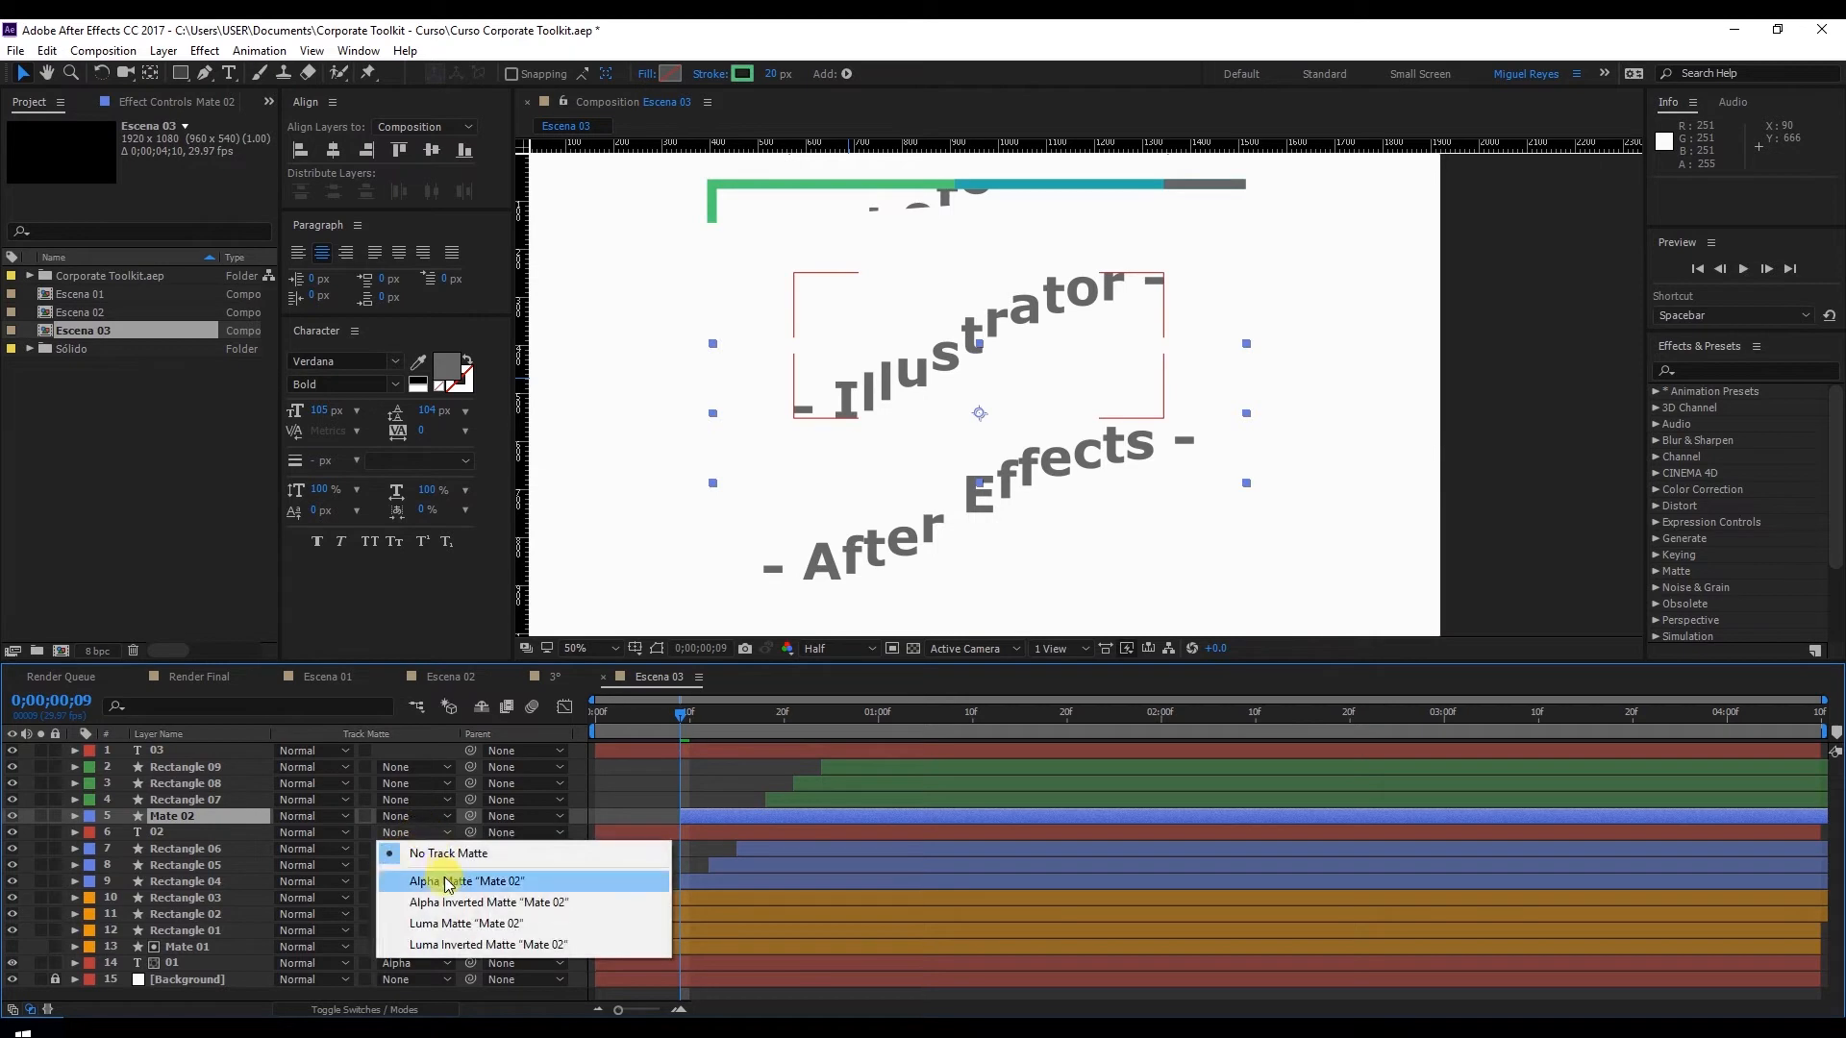
left_click(392, 866)
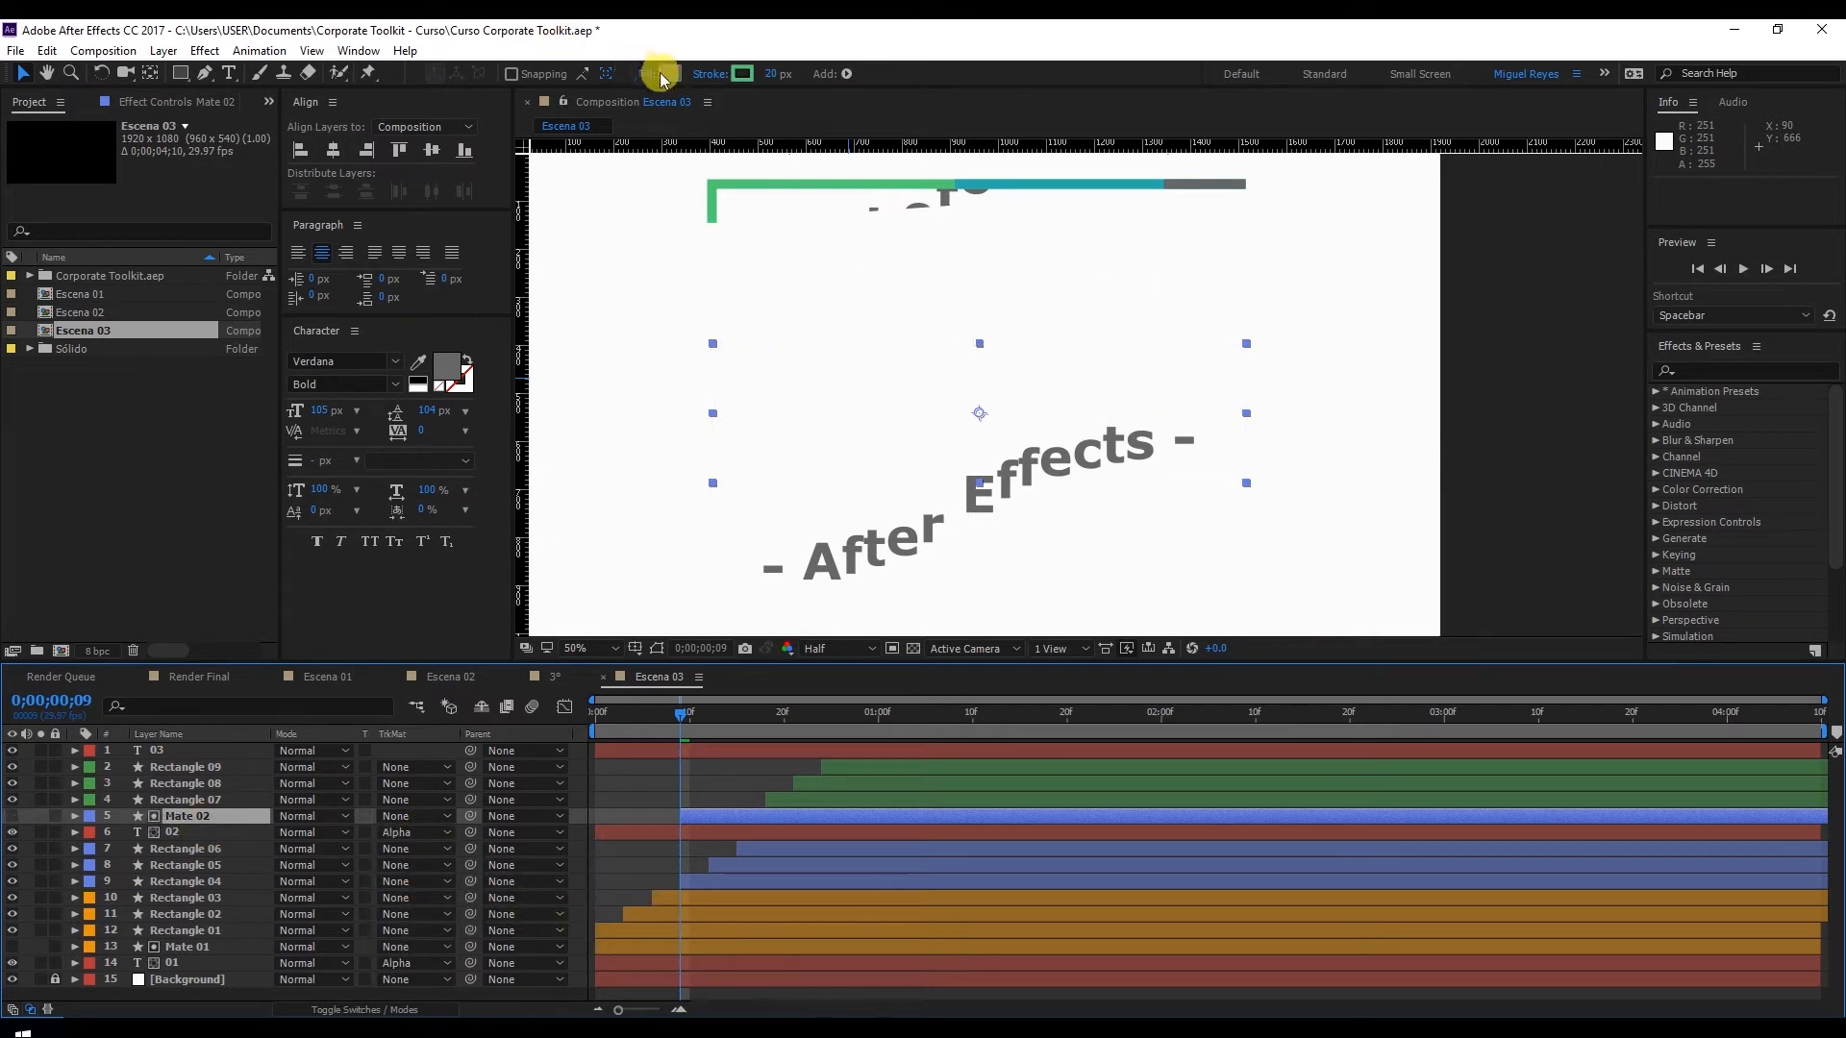
left_click(670, 73)
left_click(537, 682)
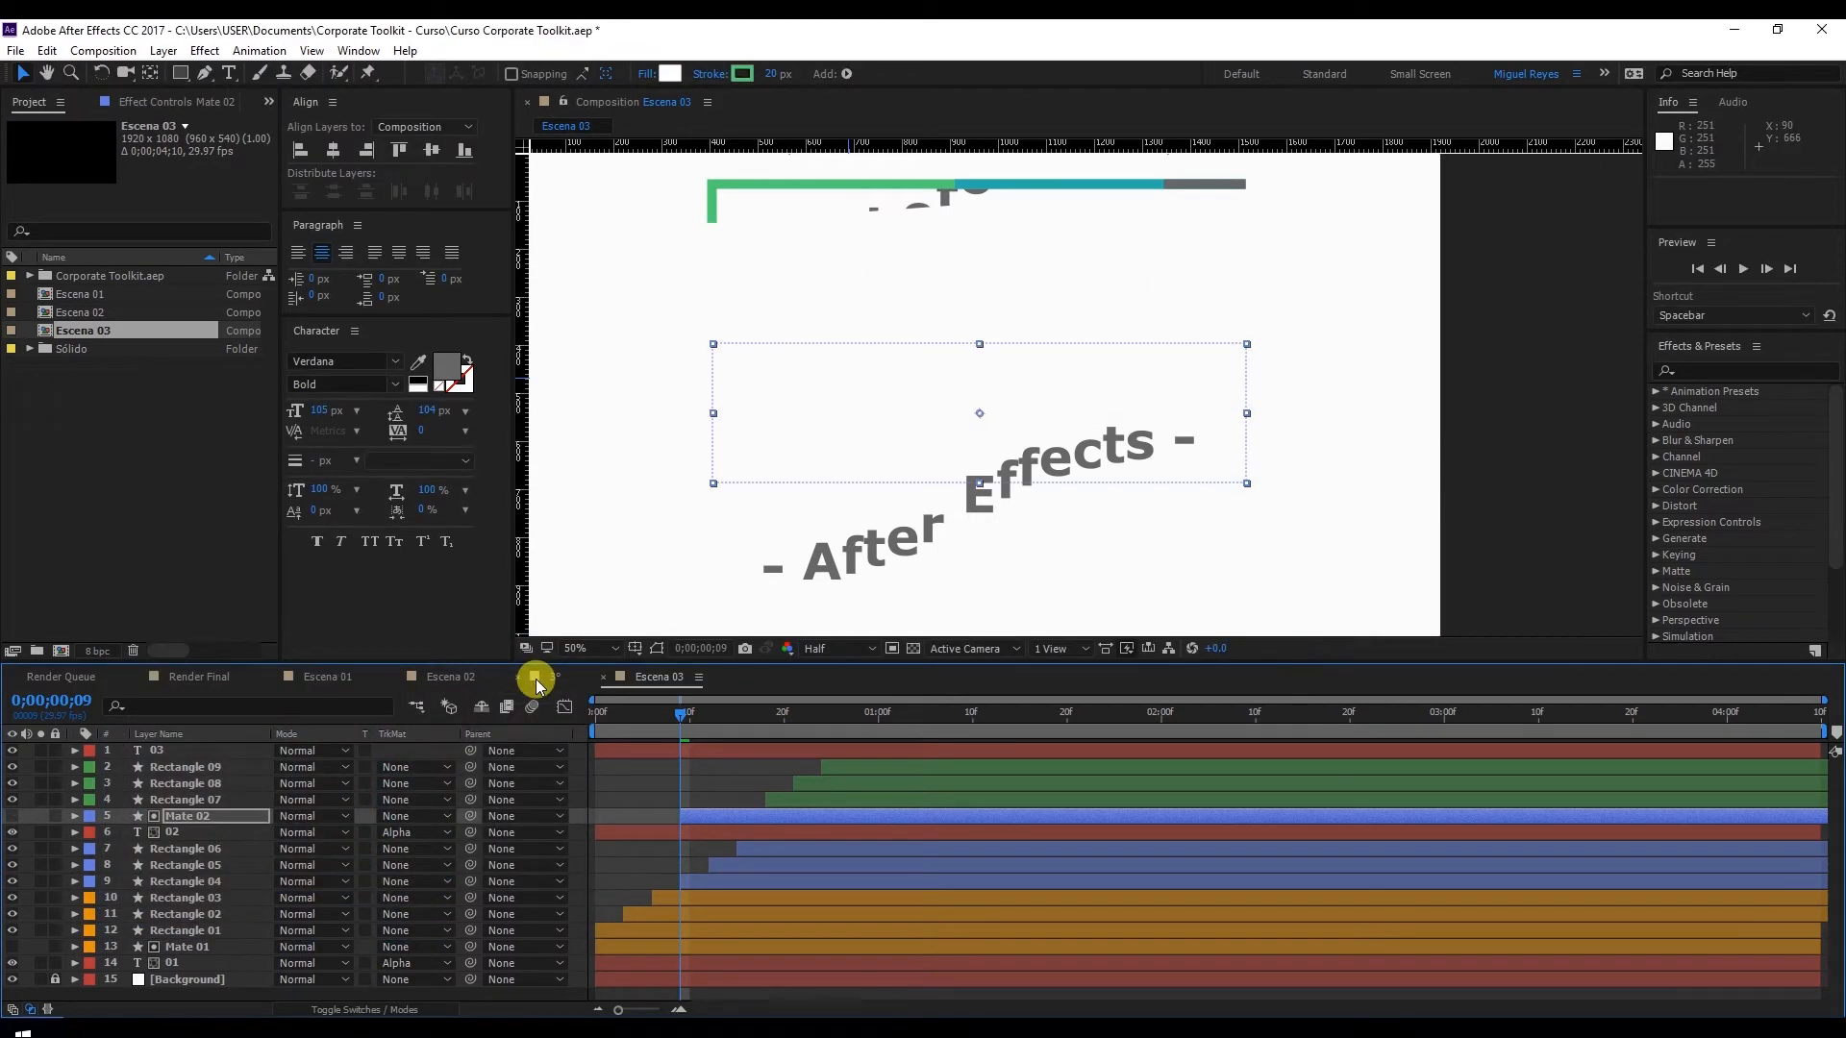
Move Mate 02 and text layer 02 together below Rectangle 04 and check the reveal at 0;00;00;19
left_click(244, 827)
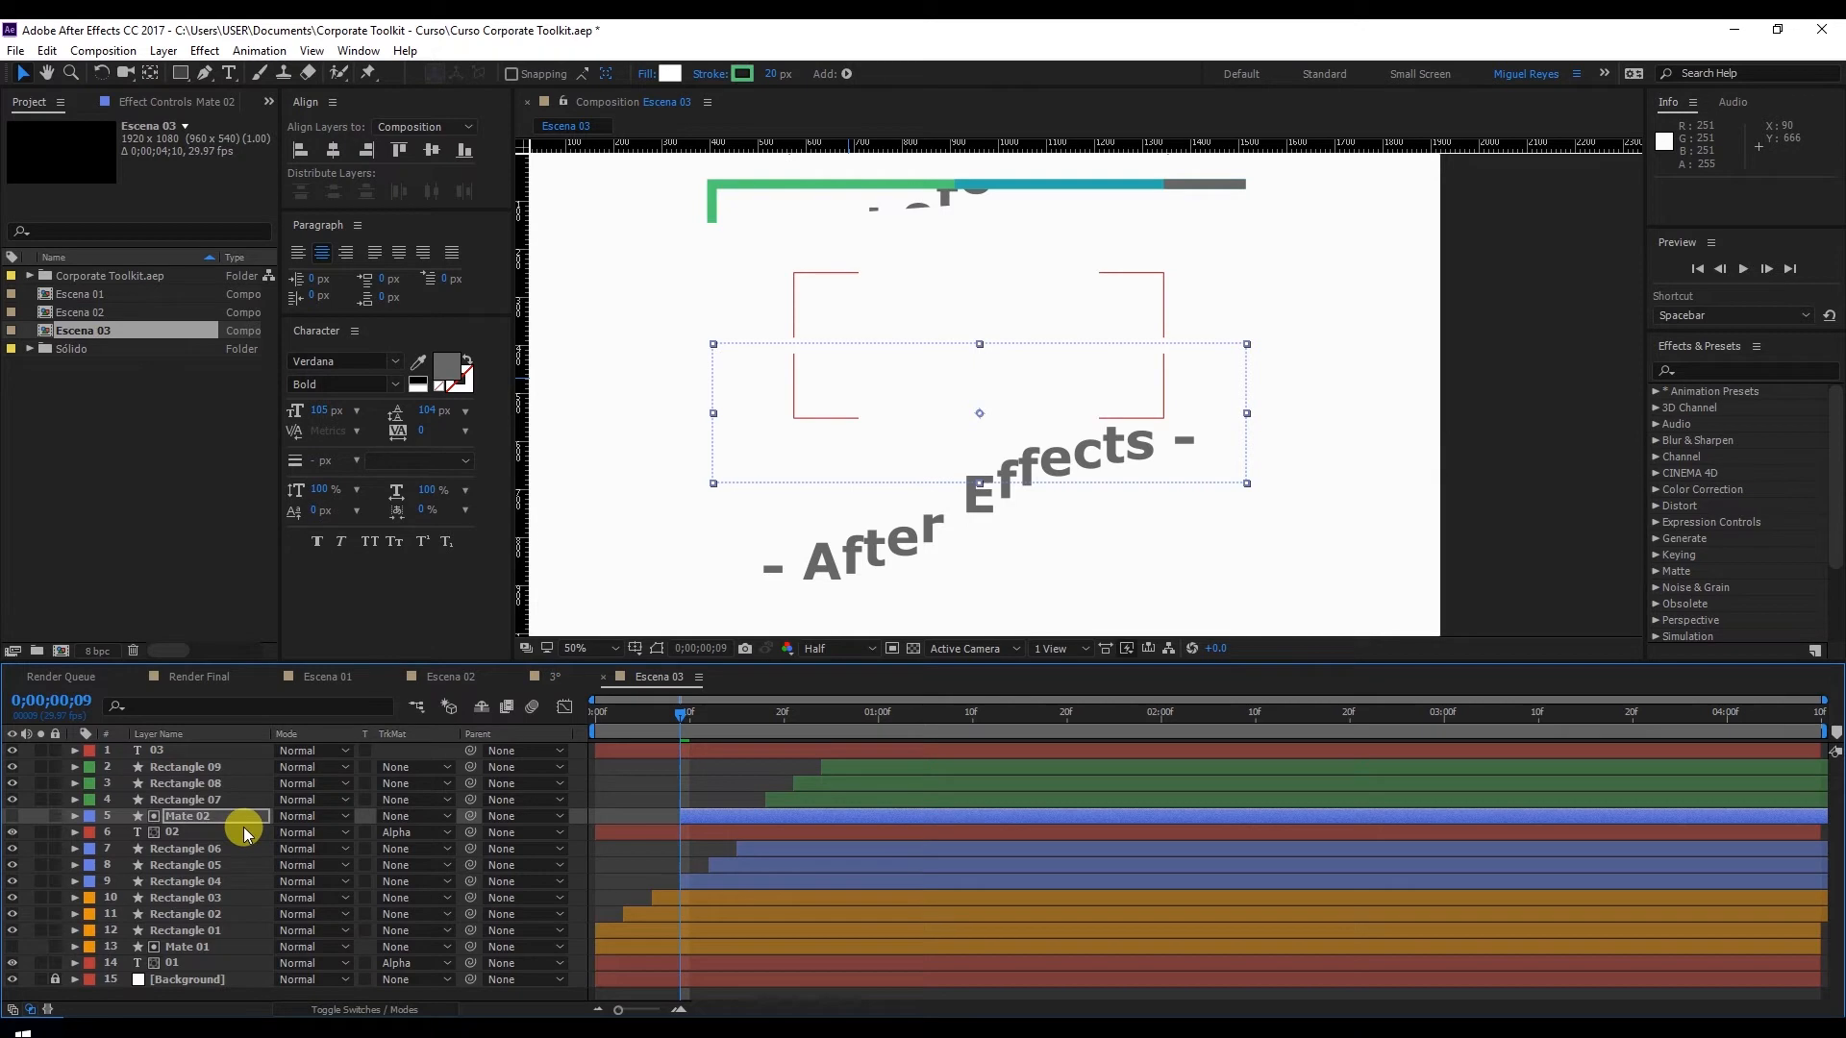
left_click(194, 833, "ctrl")
left_click_drag(182, 834, 217, 898)
left_click_drag(679, 714, 775, 748)
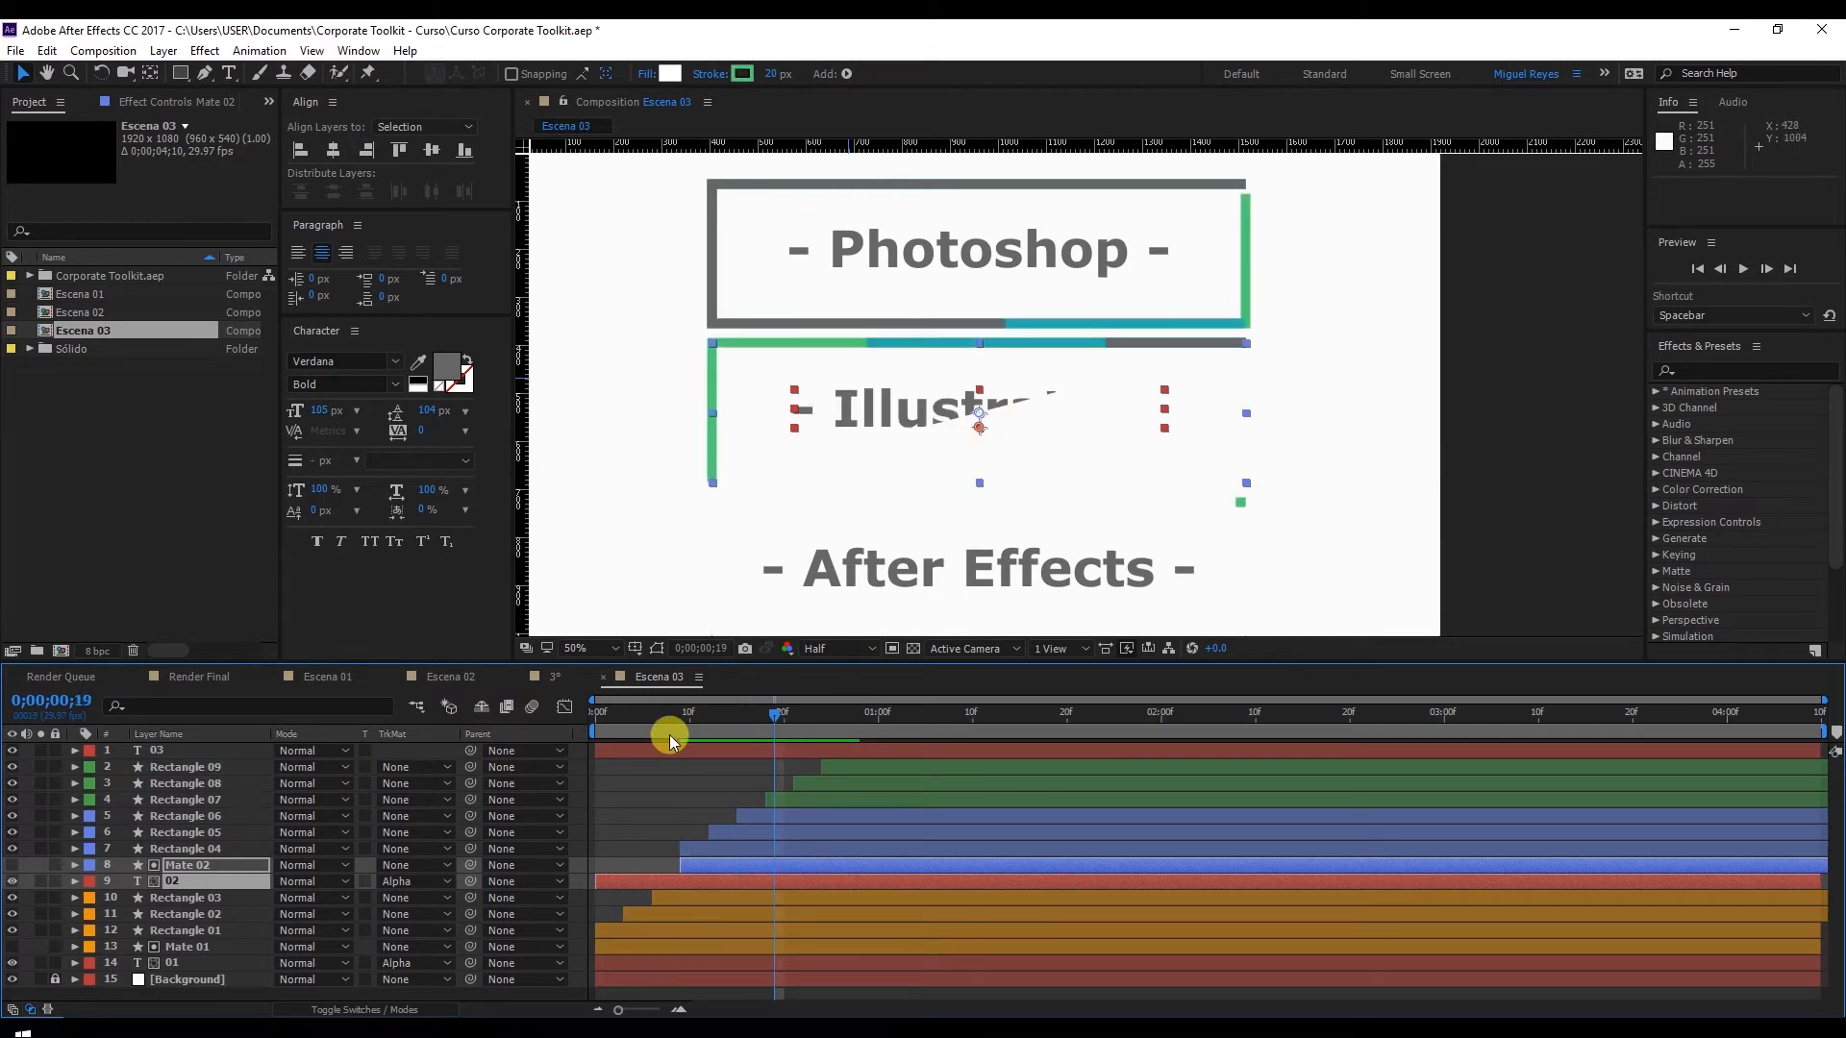
Set the stroke of Mate 02 to None
left_click(185, 866)
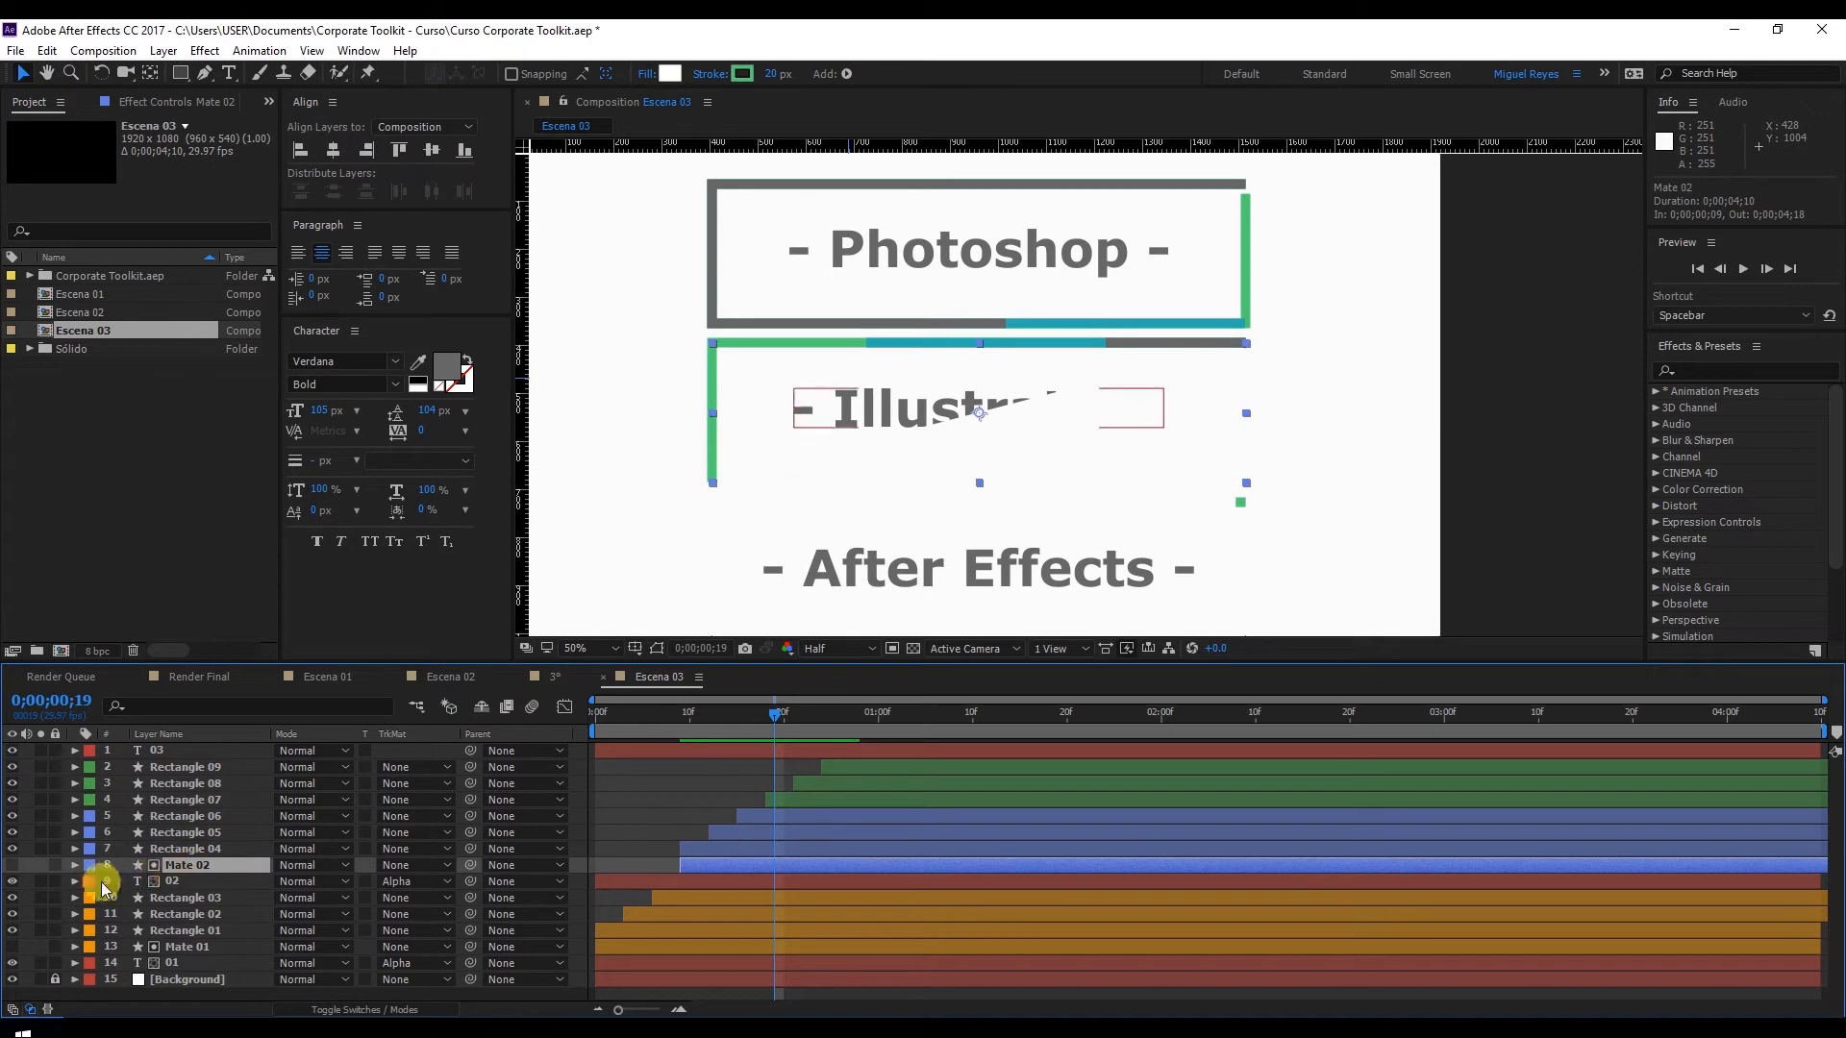
left_click(710, 75)
left_click(824, 474)
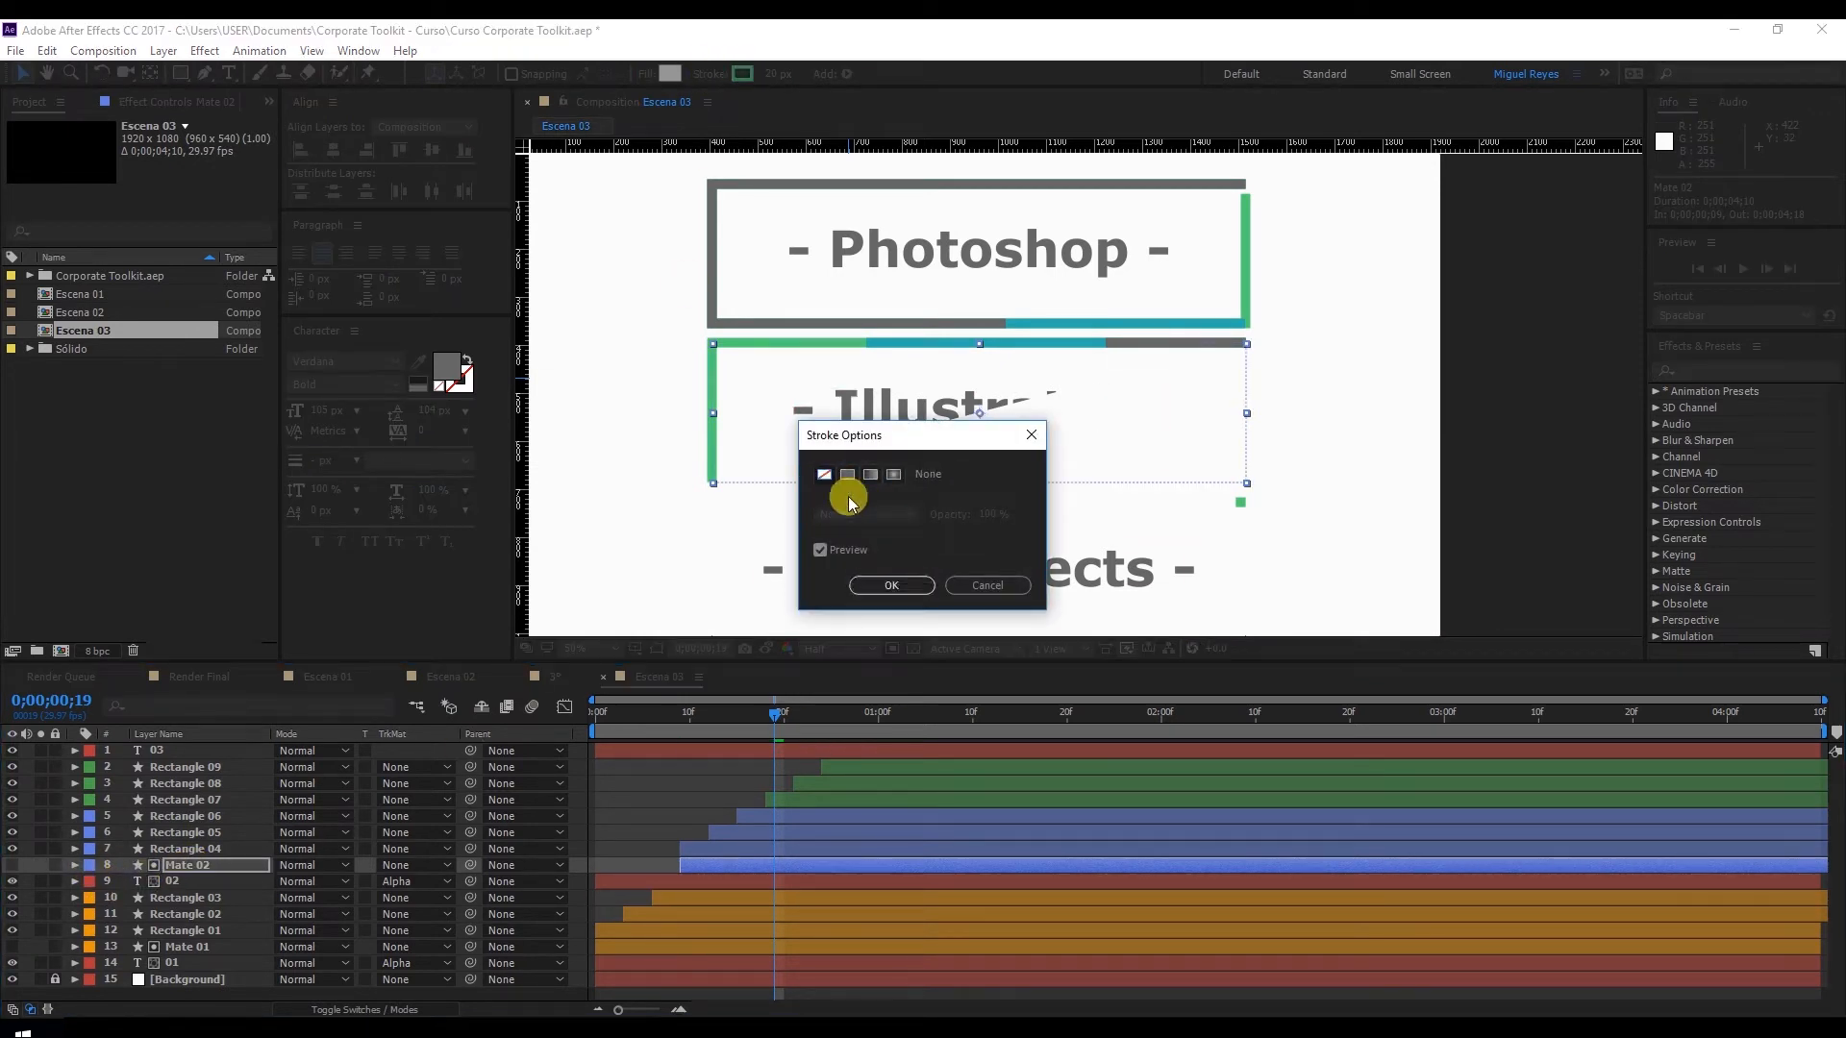
left_click(891, 584)
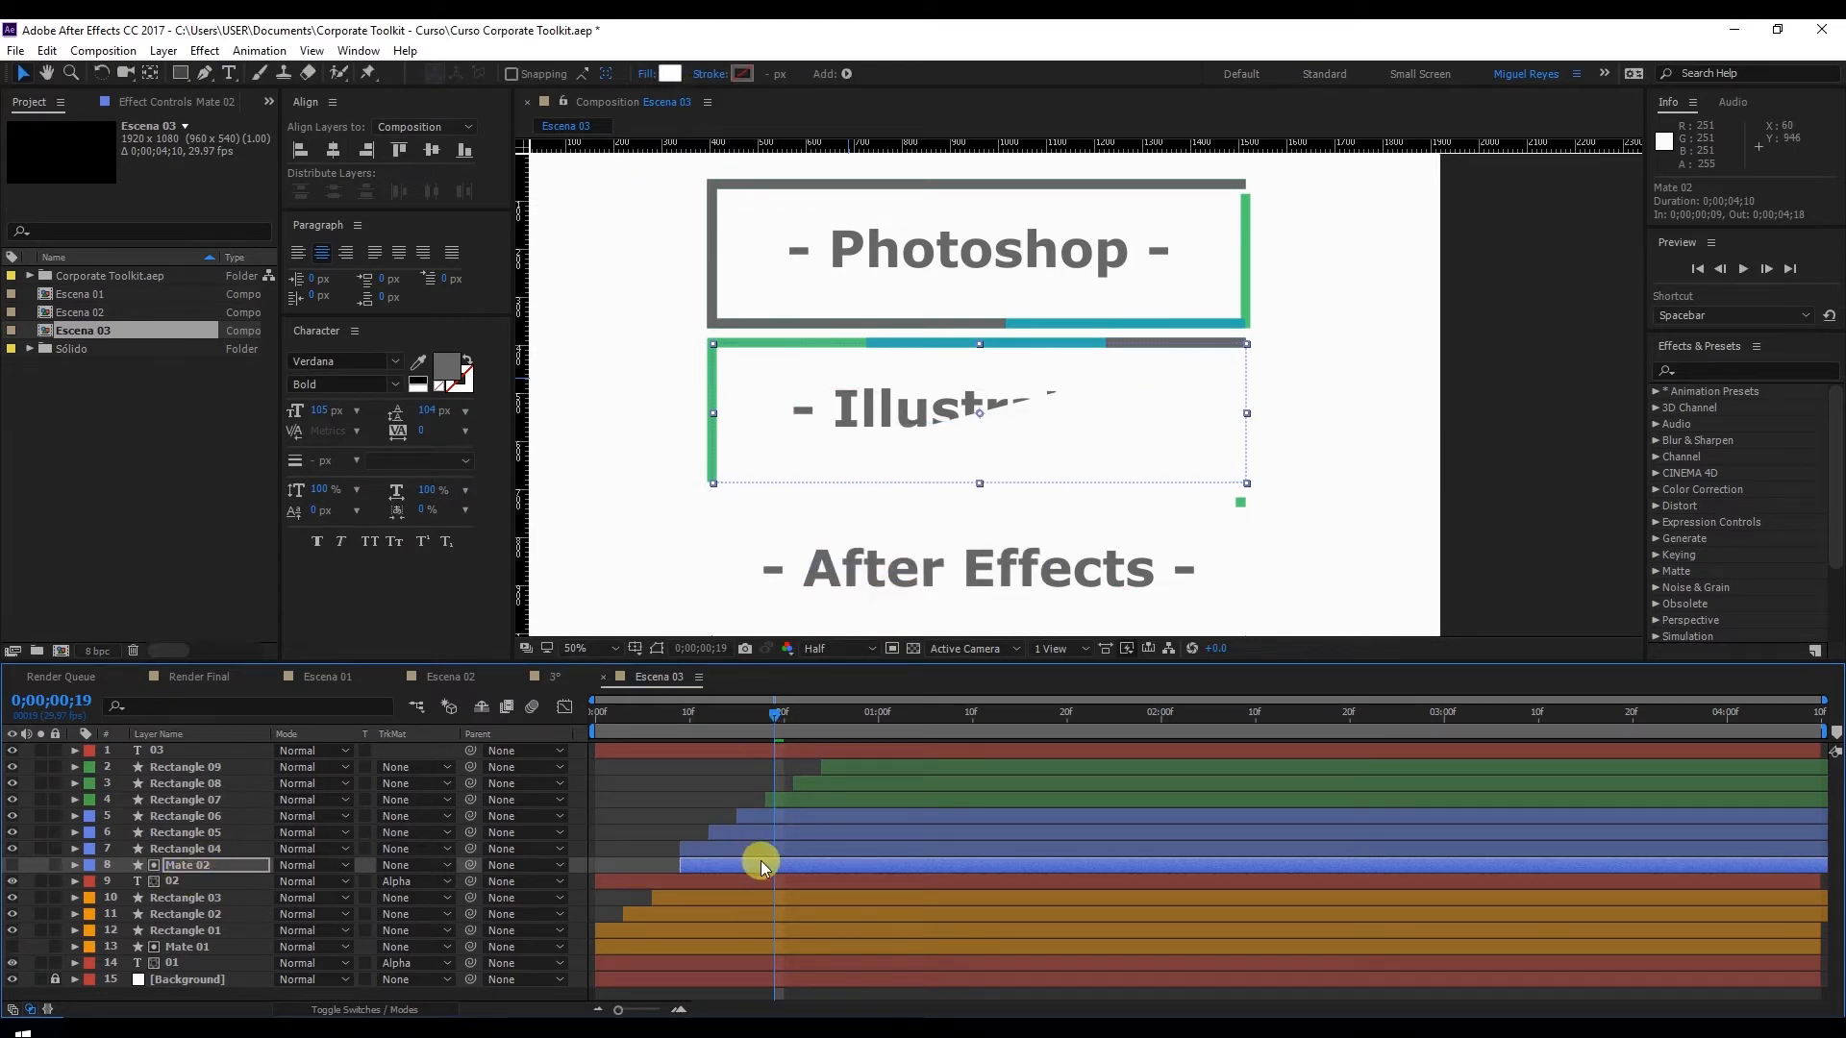
Delete both Start keyframes of Mate 02 with the playhead at 0;00;01;00, and preview the composition from the start
key("u")
left_click_drag(774, 713, 879, 712)
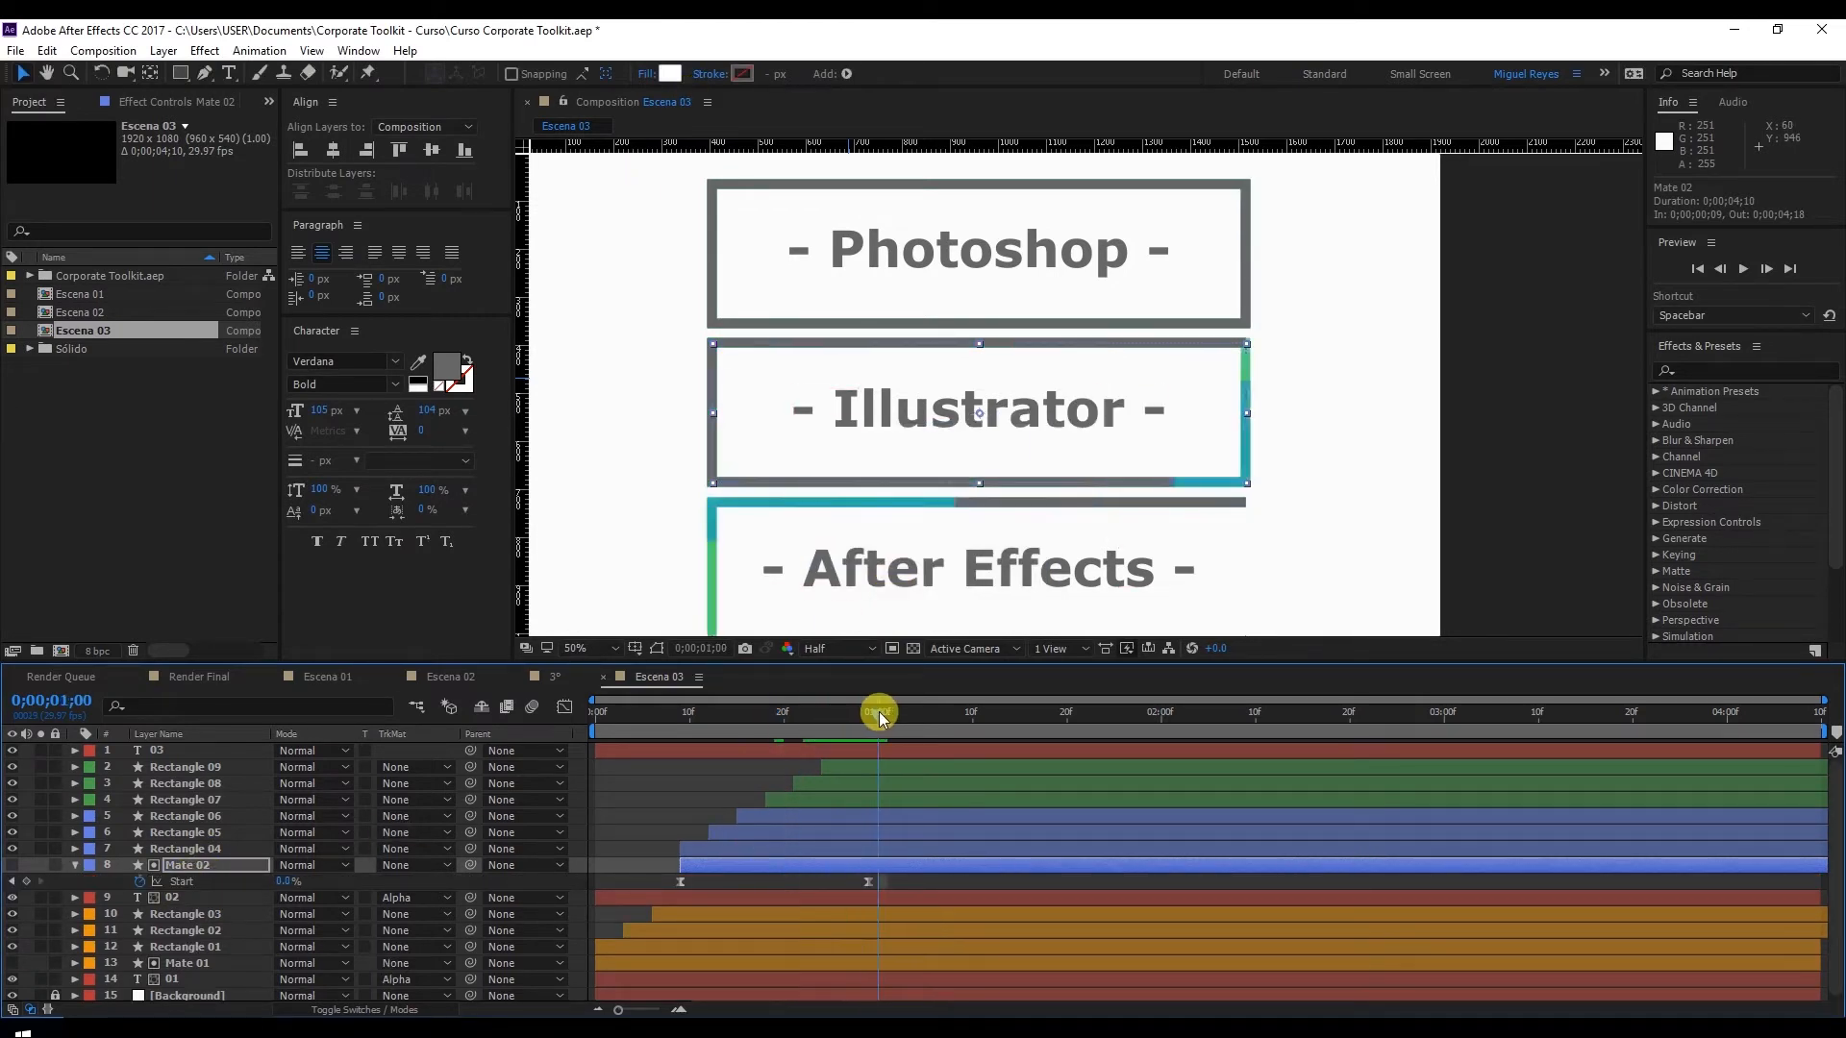
left_click_drag(893, 882, 625, 873)
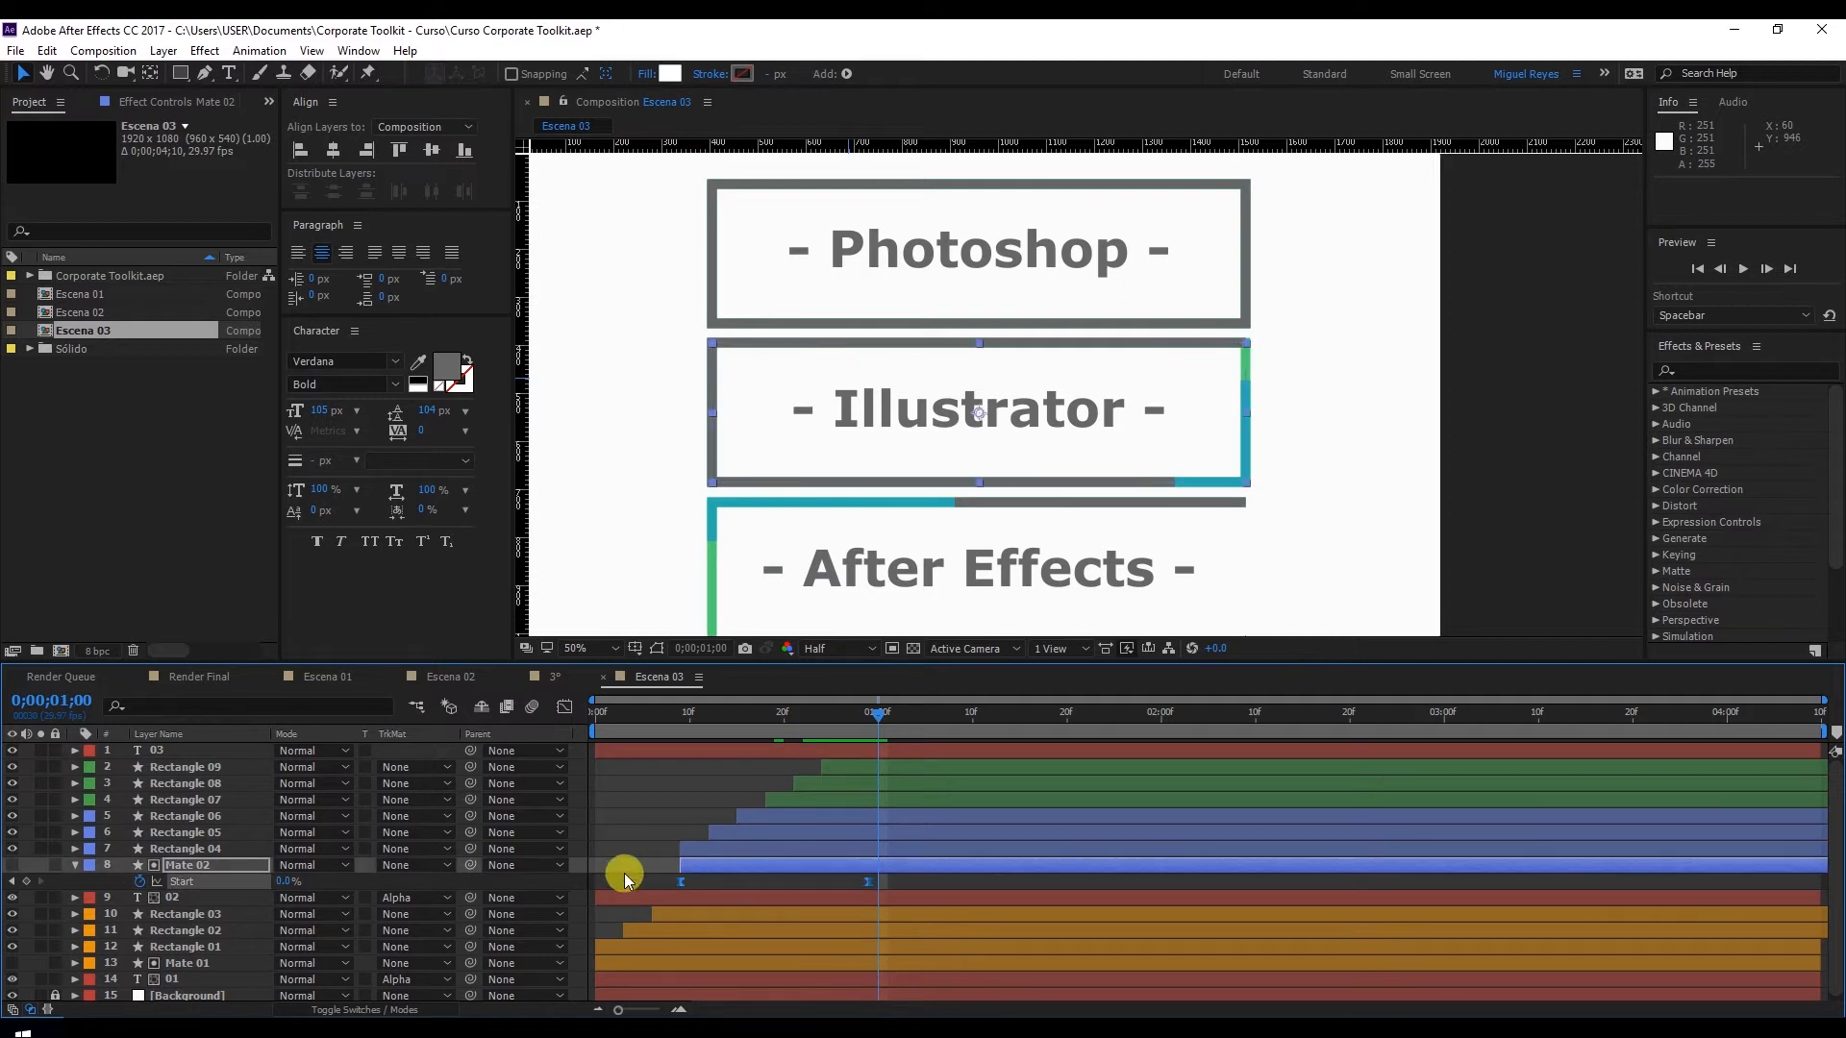
key("Delete")
left_click_drag(682, 718, 587, 719)
key("space")
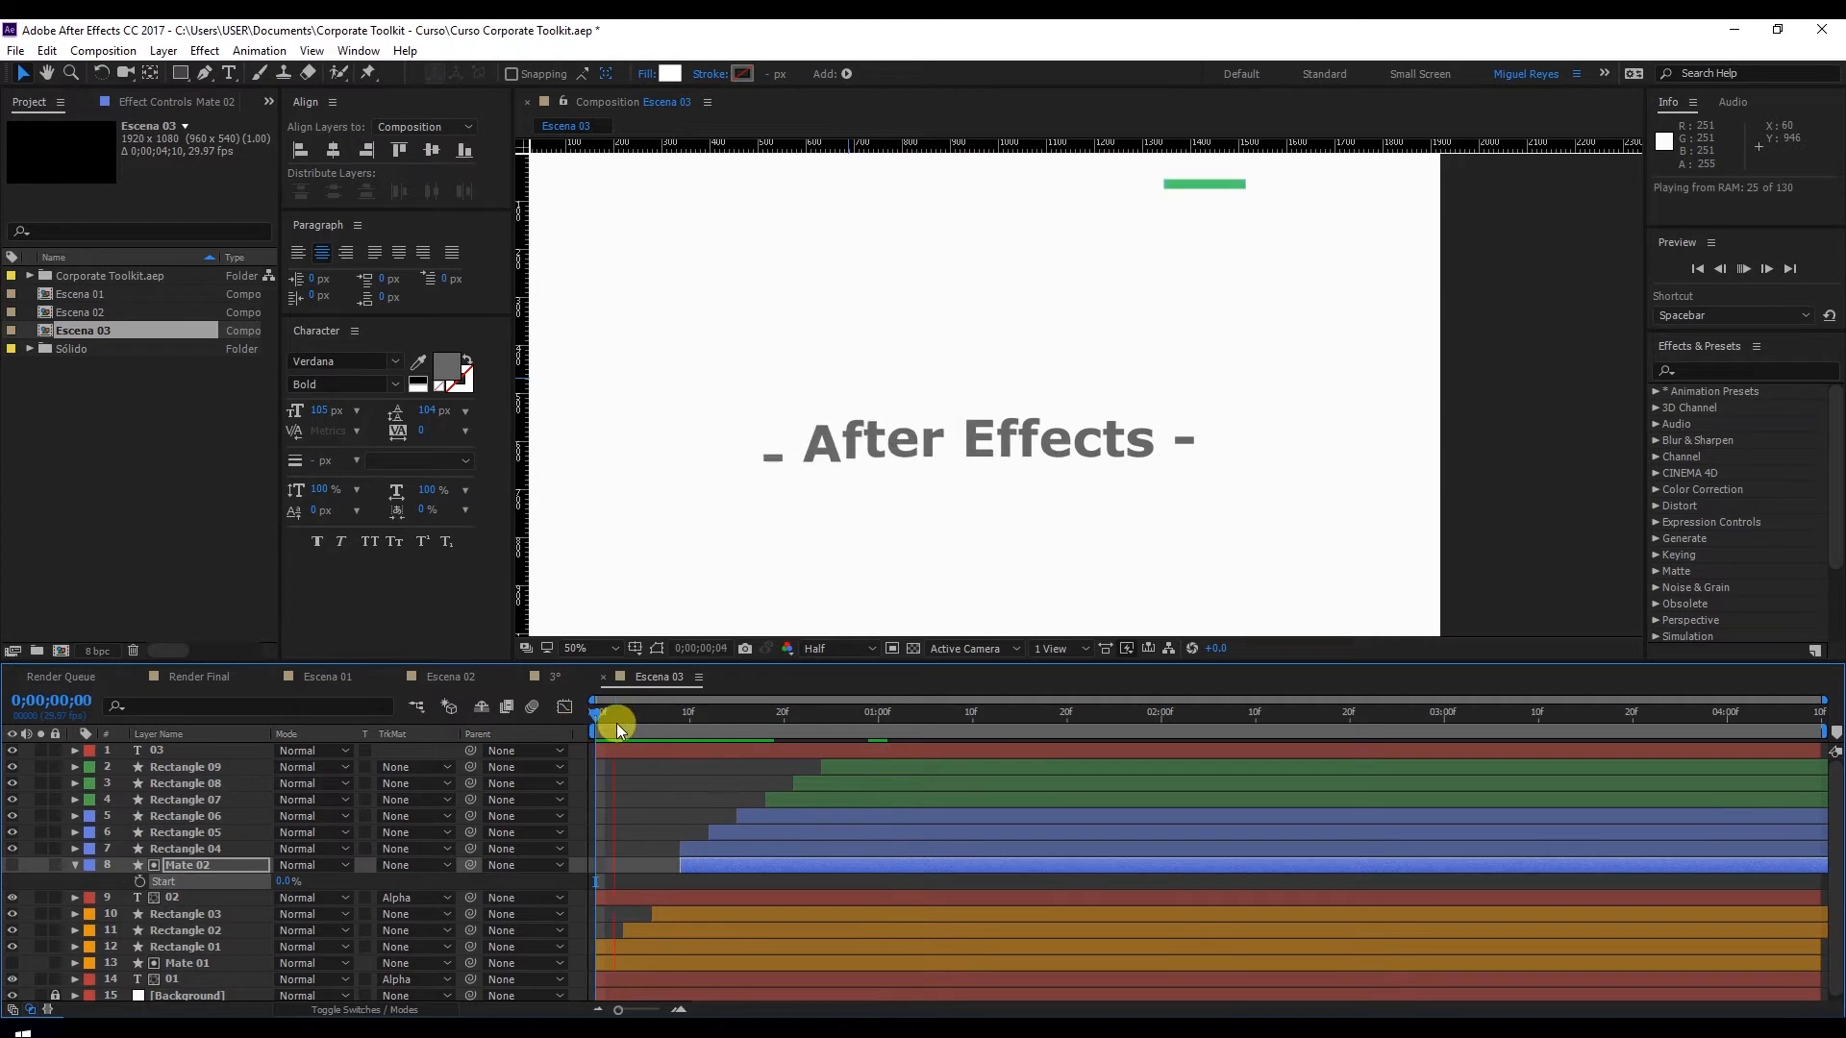
left_click(656, 717)
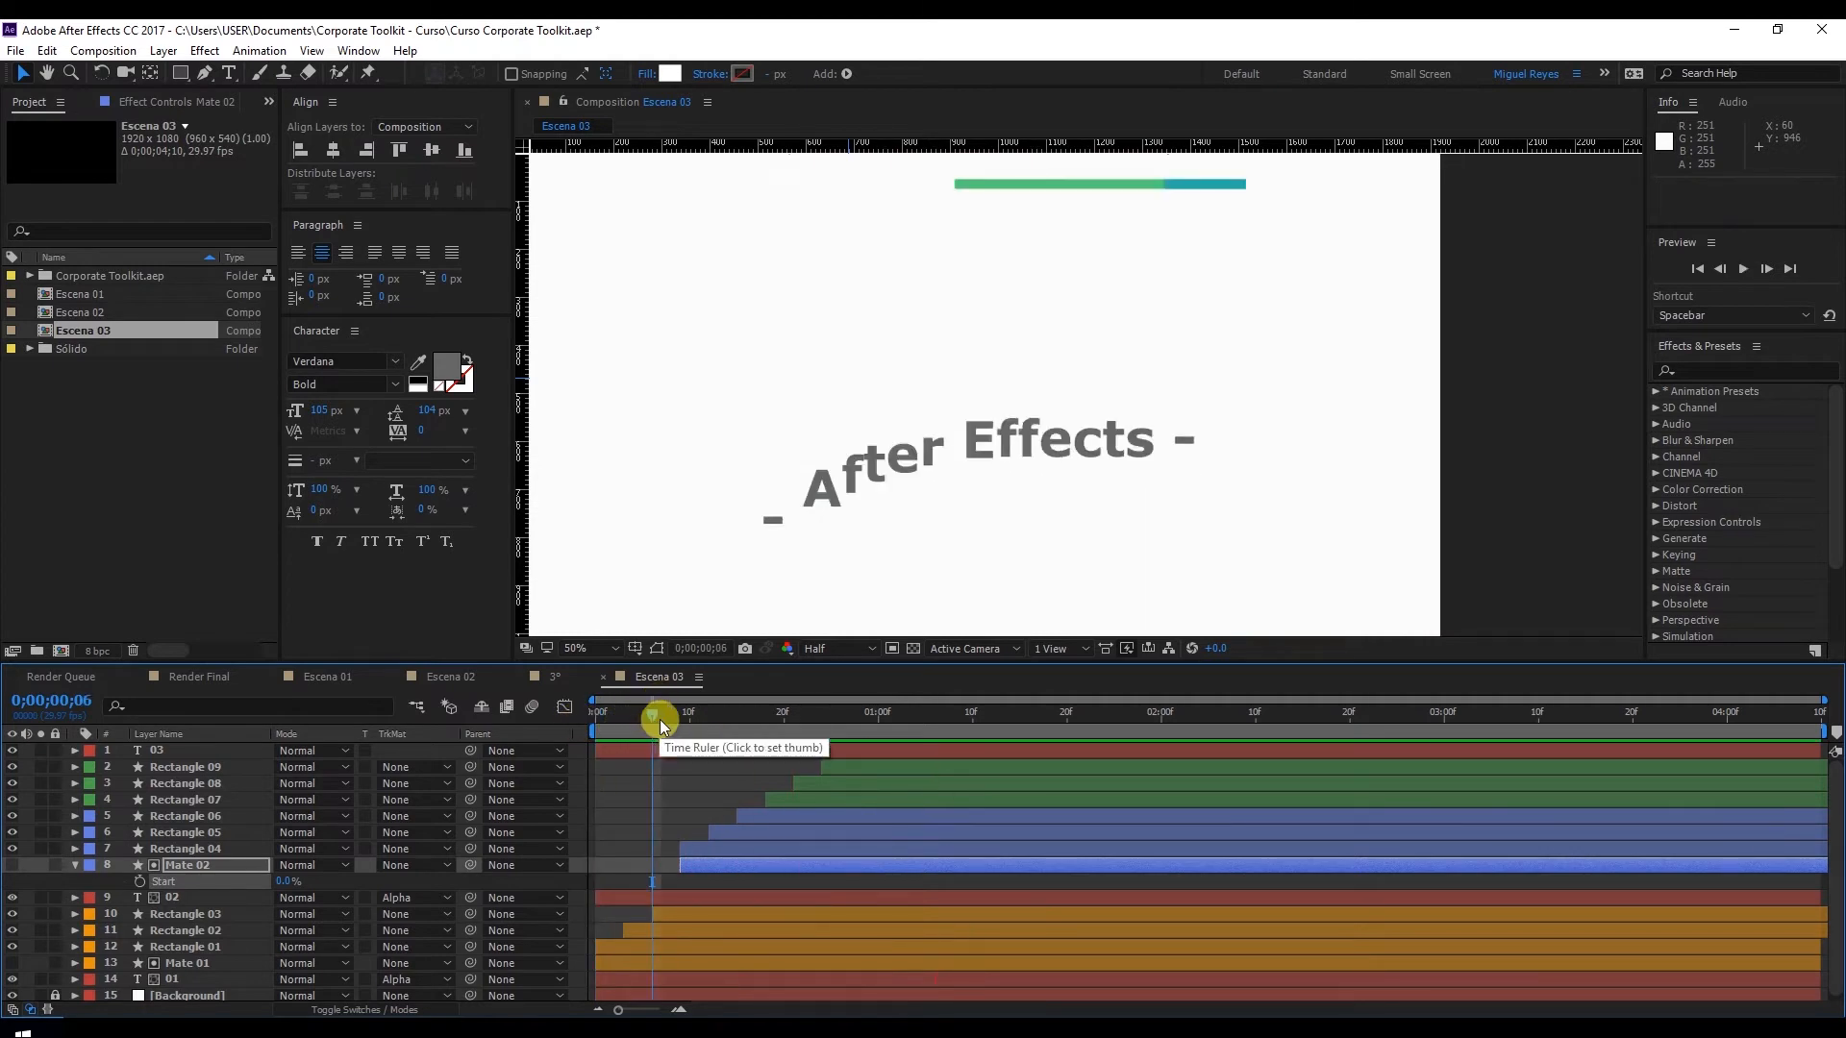
left_click(75, 863)
Delete both Start keyframes of Mate 01 with the playhead at 0;00;00;20, and collapse the layer's properties
left_click(185, 948)
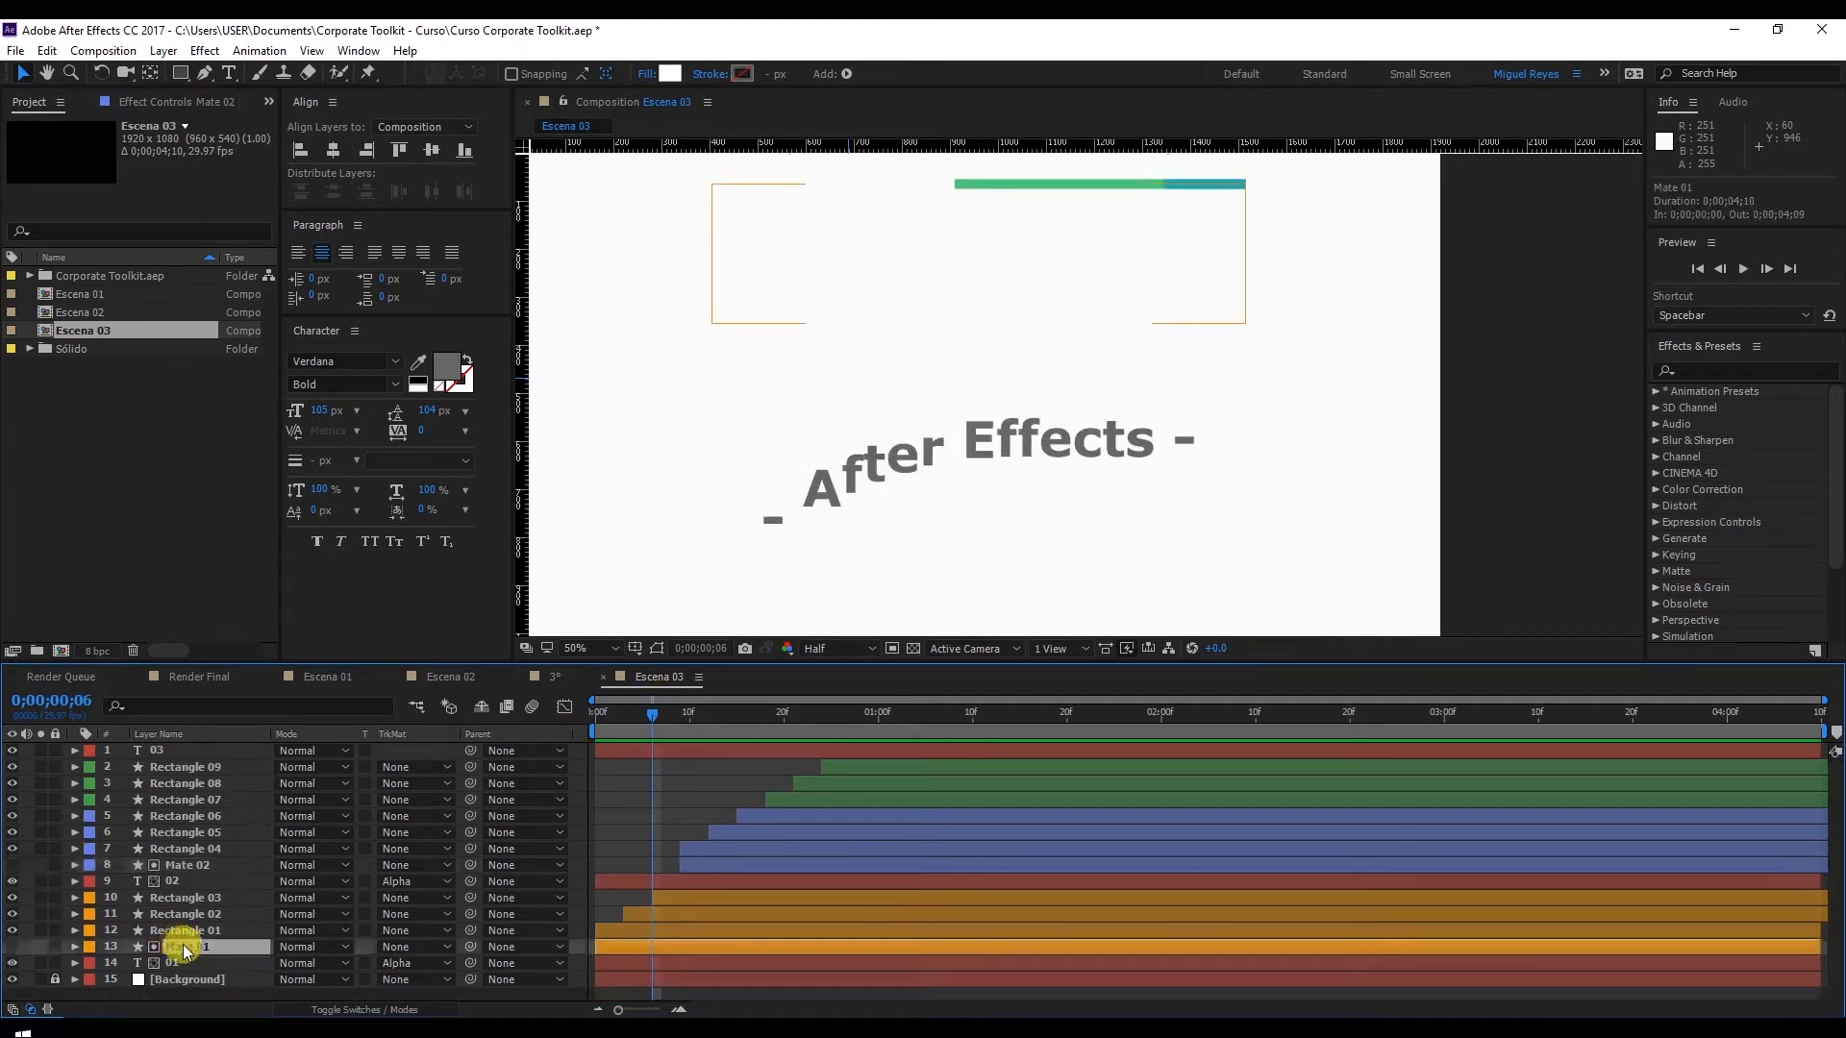
left_click(74, 947)
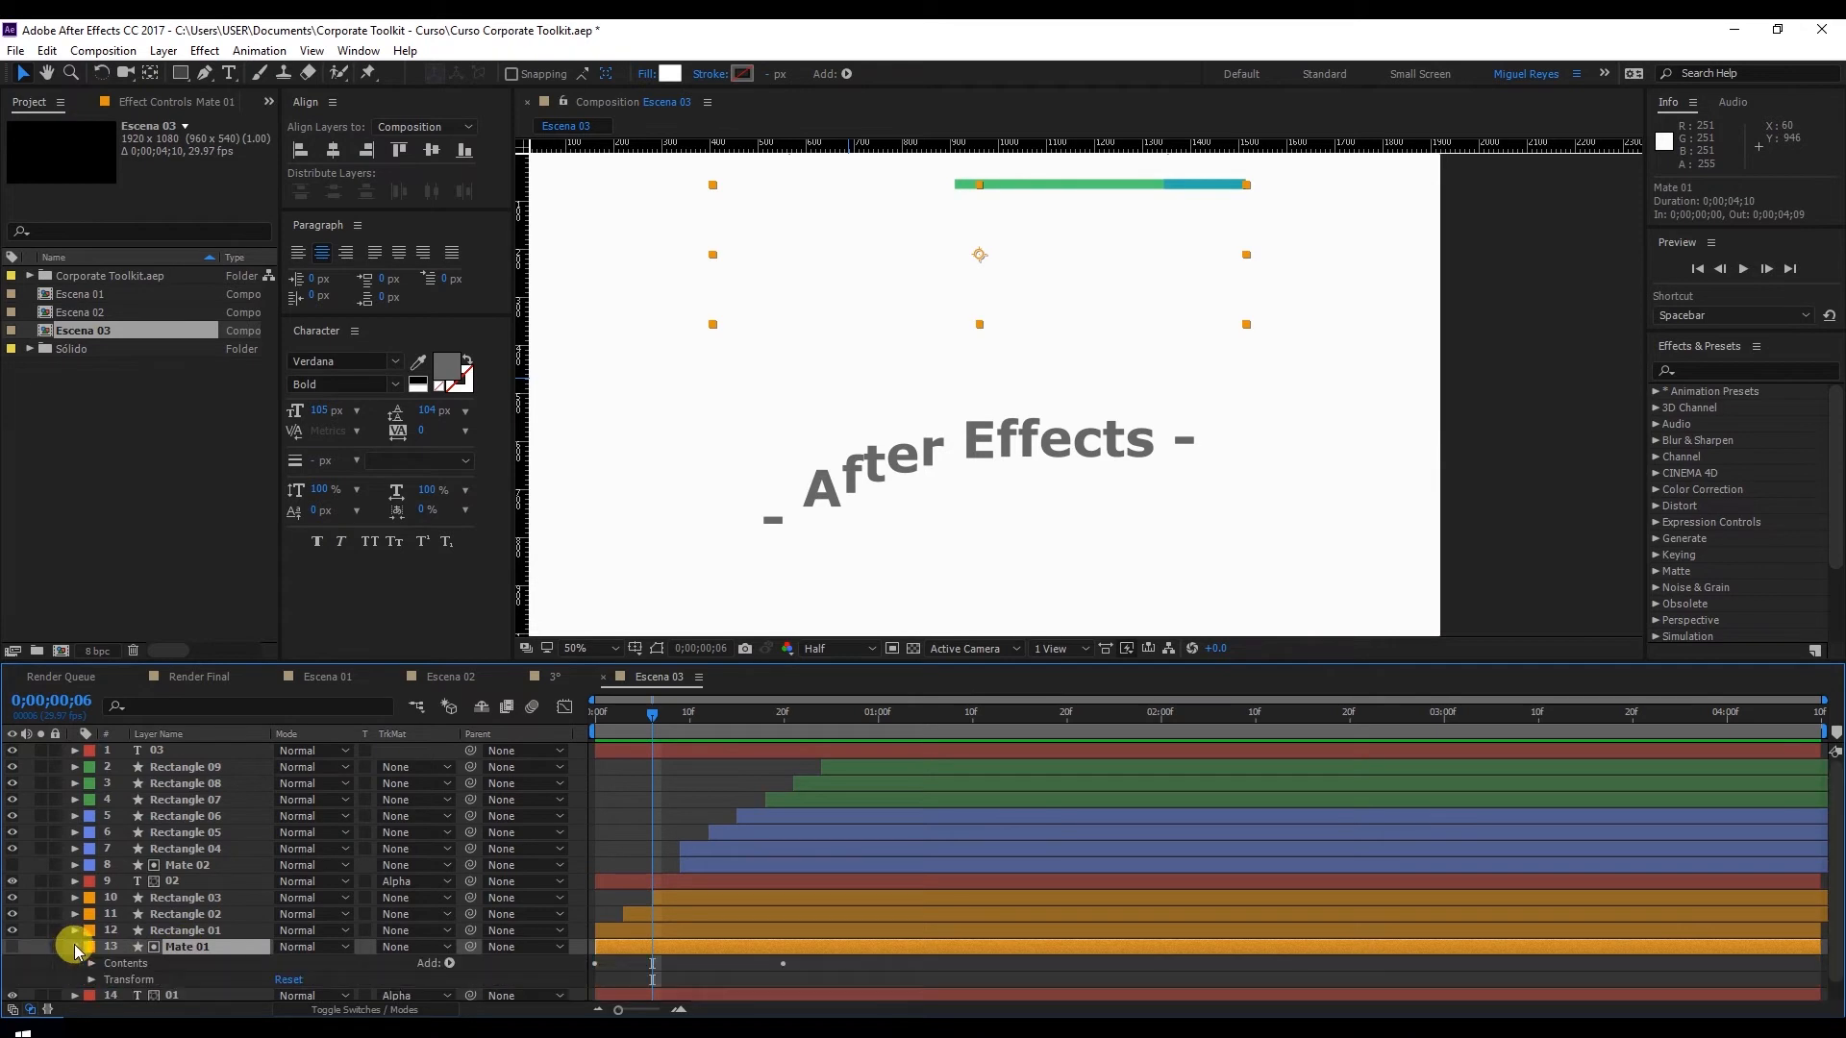
left_click(91, 962)
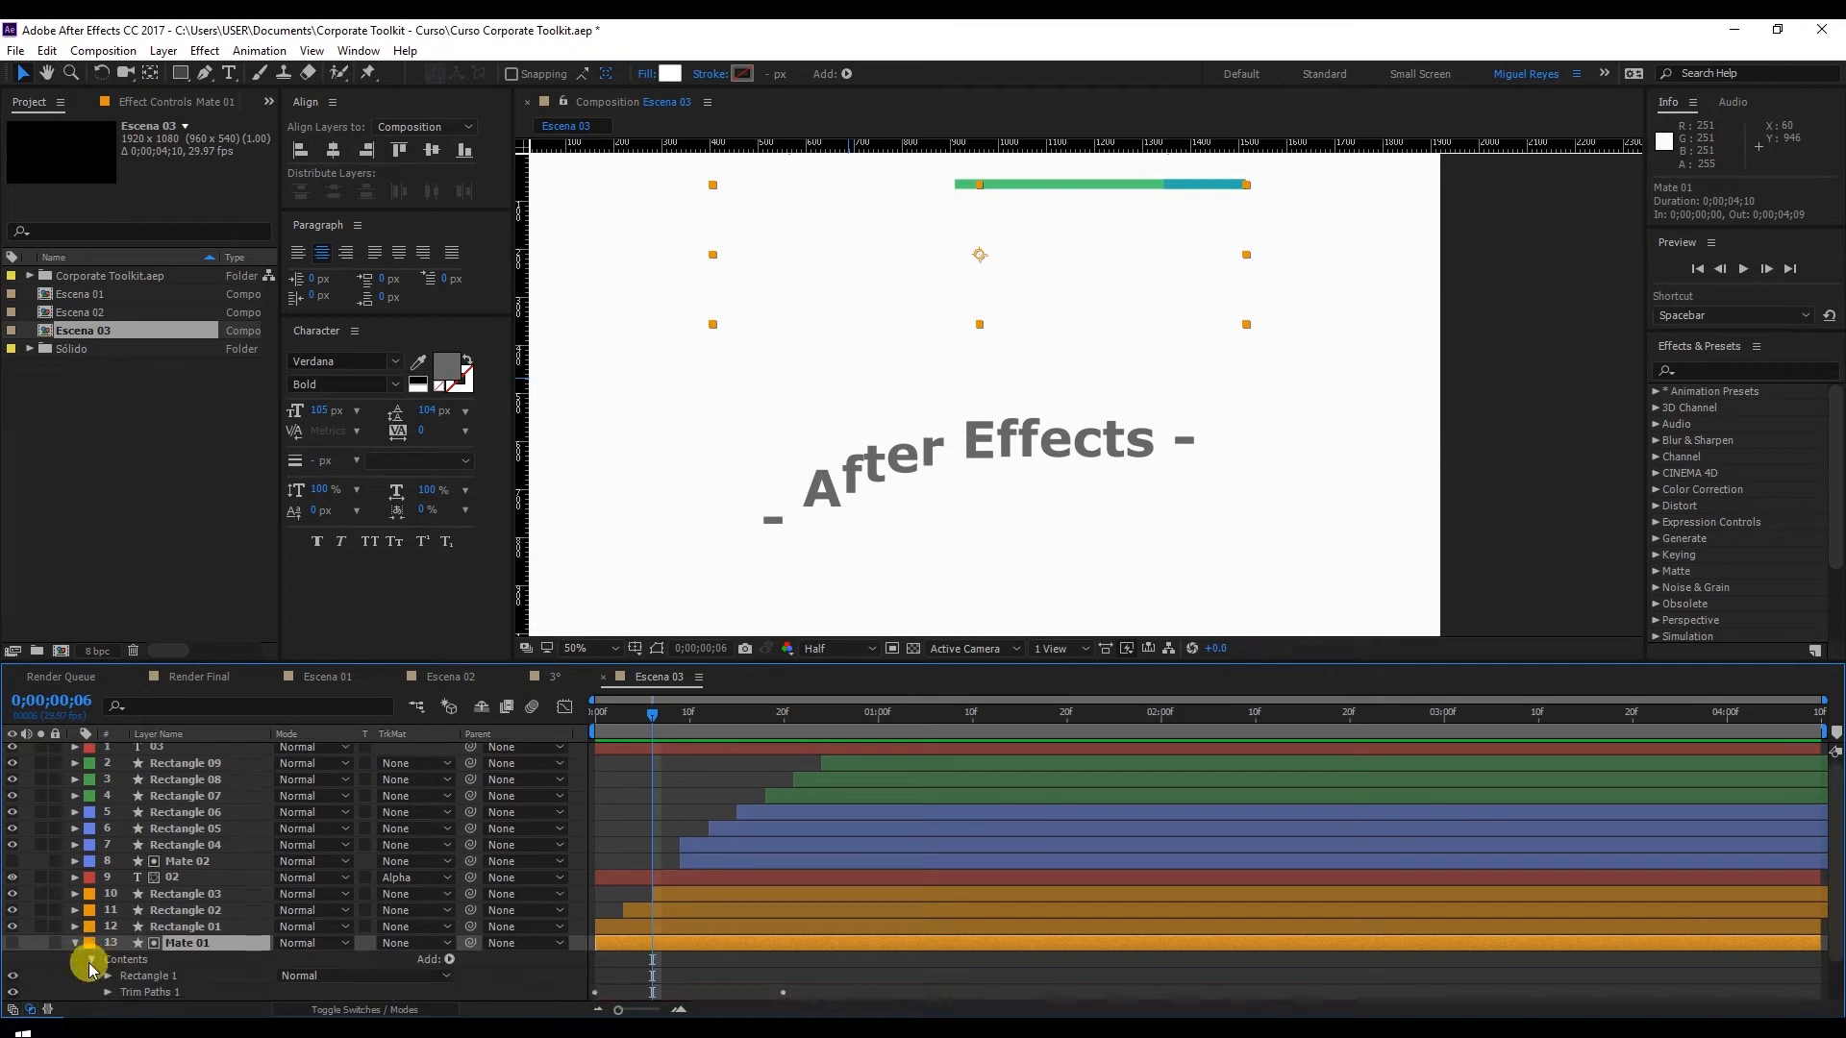
scroll(642, 896, "down", 3)
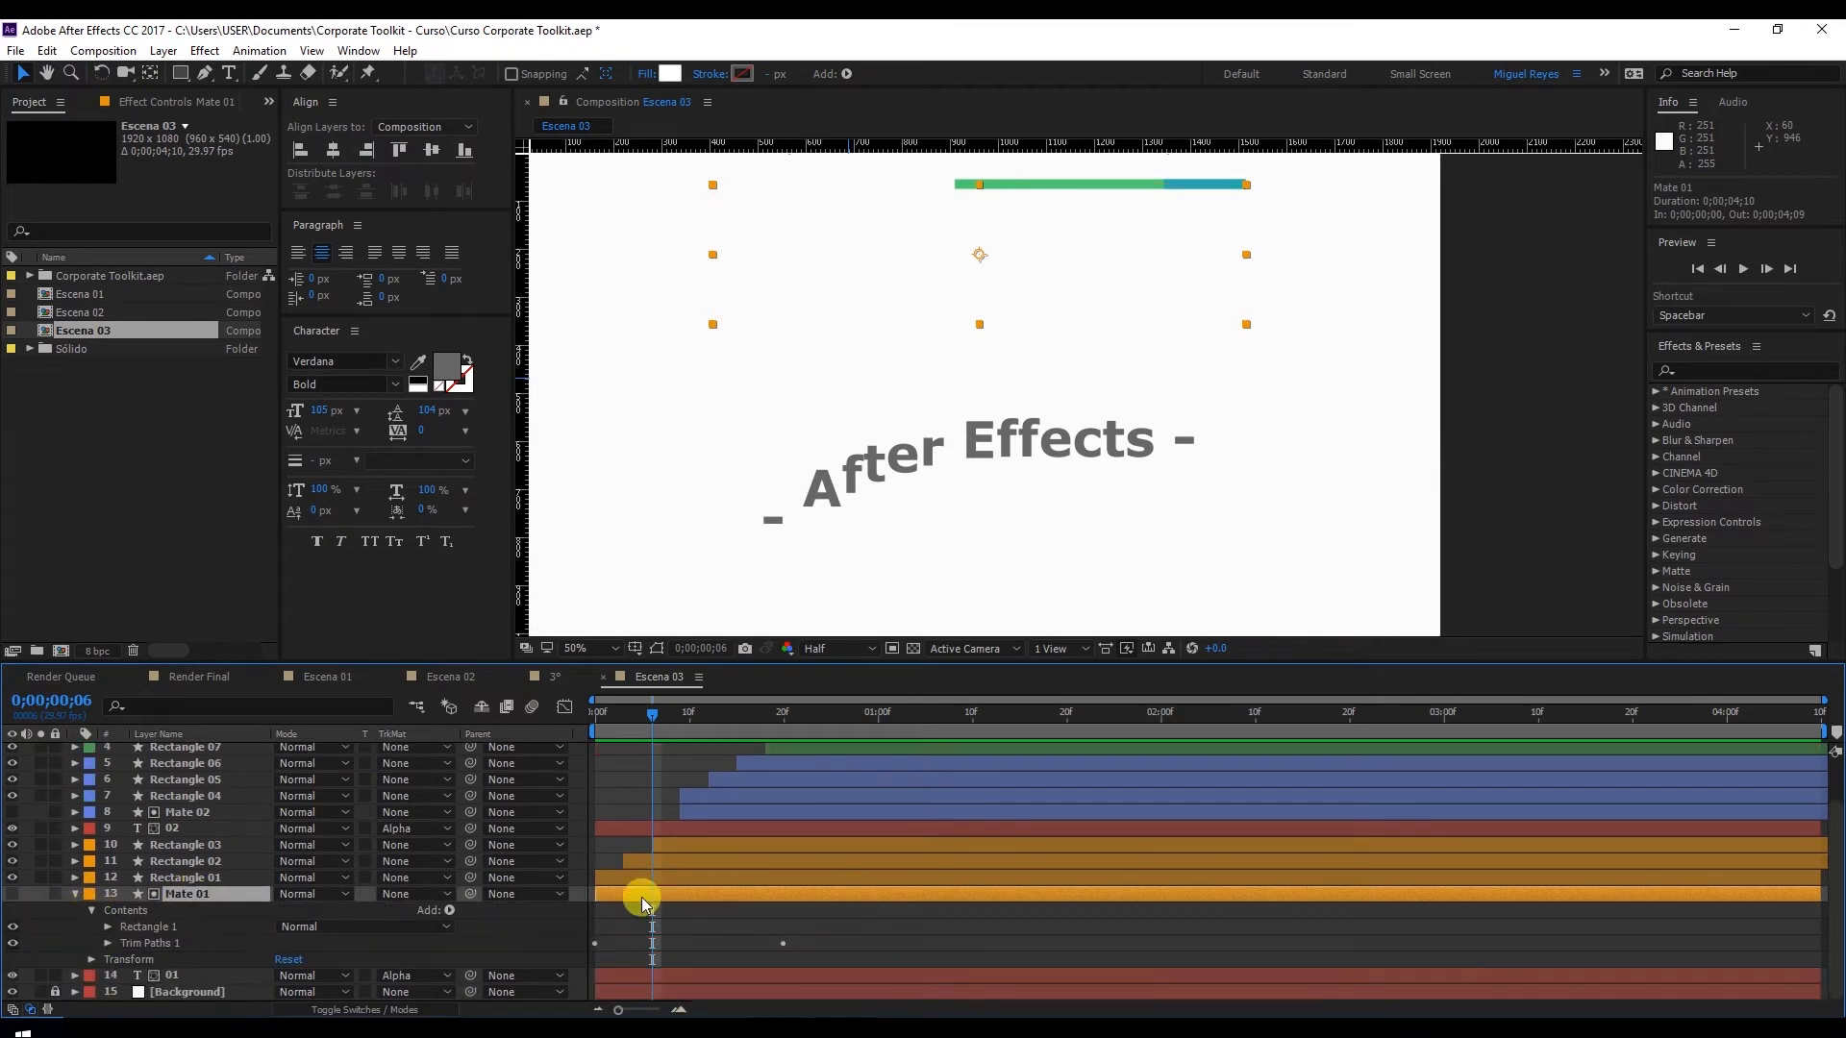
key("u")
left_click(568, 956)
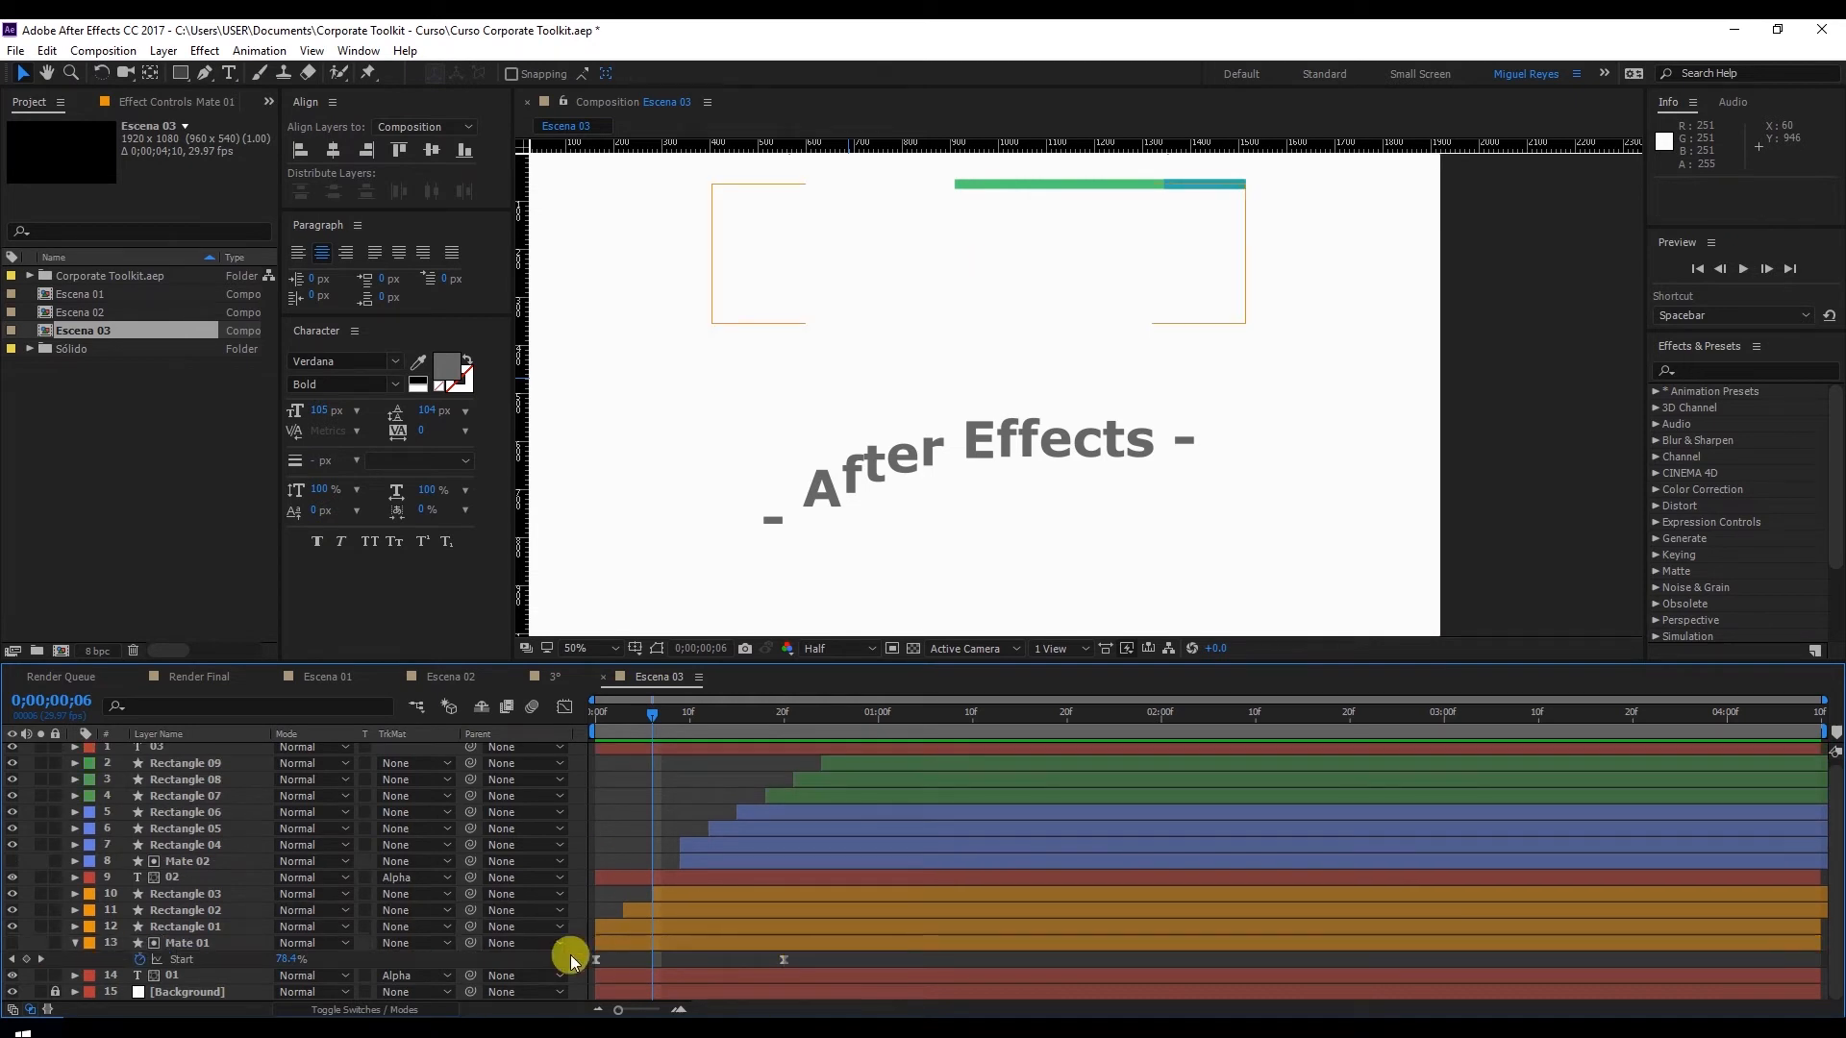
left_click(785, 720)
left_click_drag(802, 960, 605, 959)
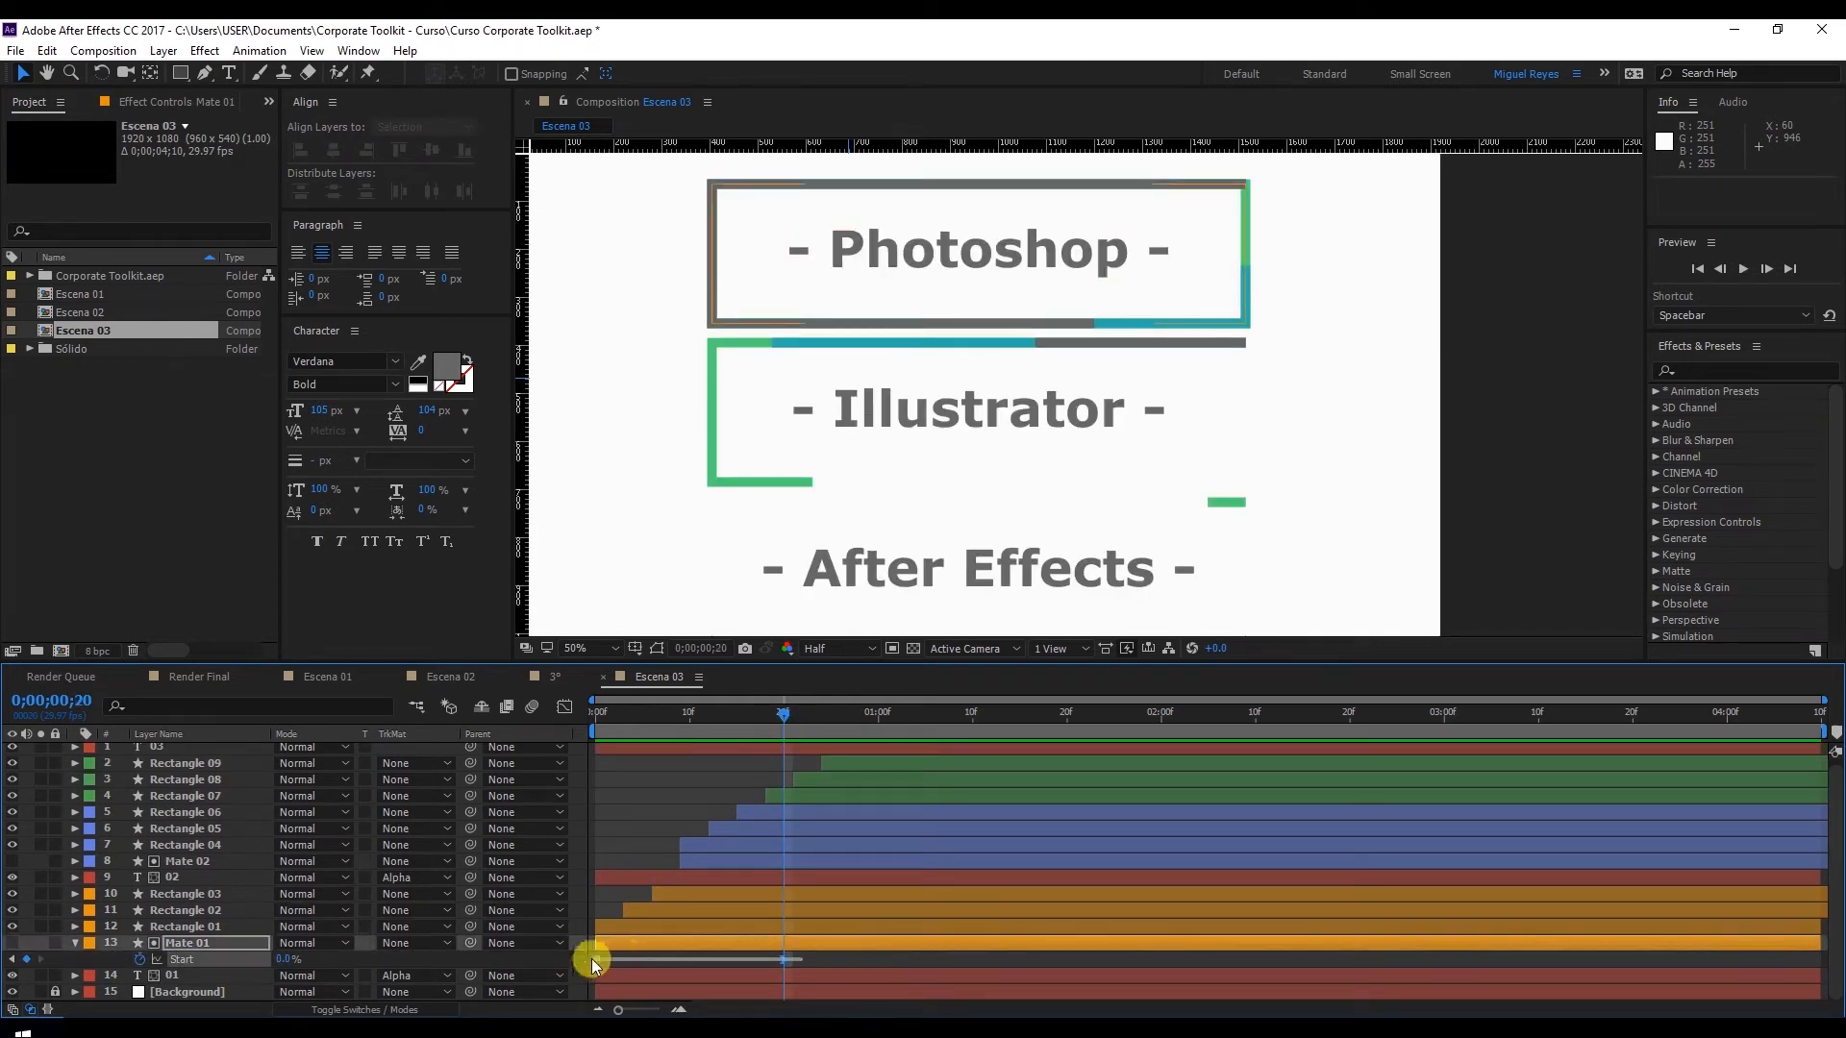
left_click(723, 891)
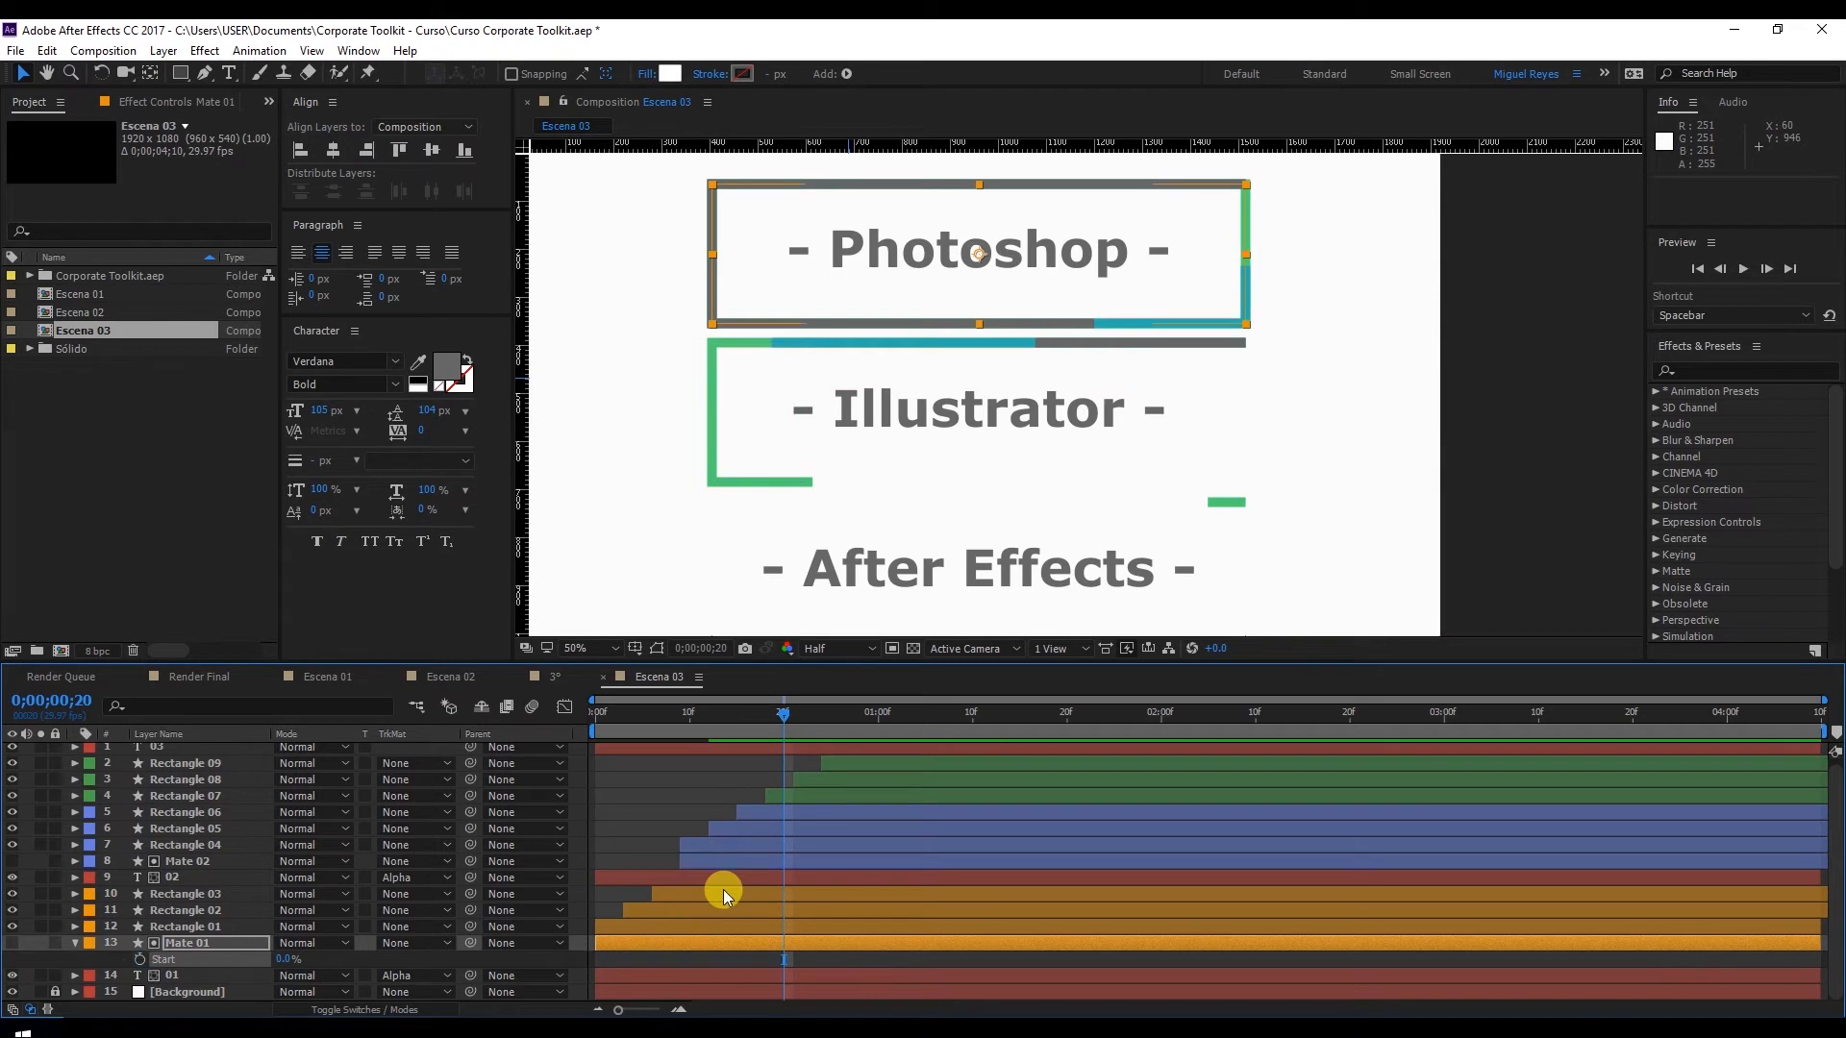
left_click(77, 943)
Duplicate Rectangle 07, place the copy directly above text layer 03, and rename it "Mate 03"
left_click(188, 800)
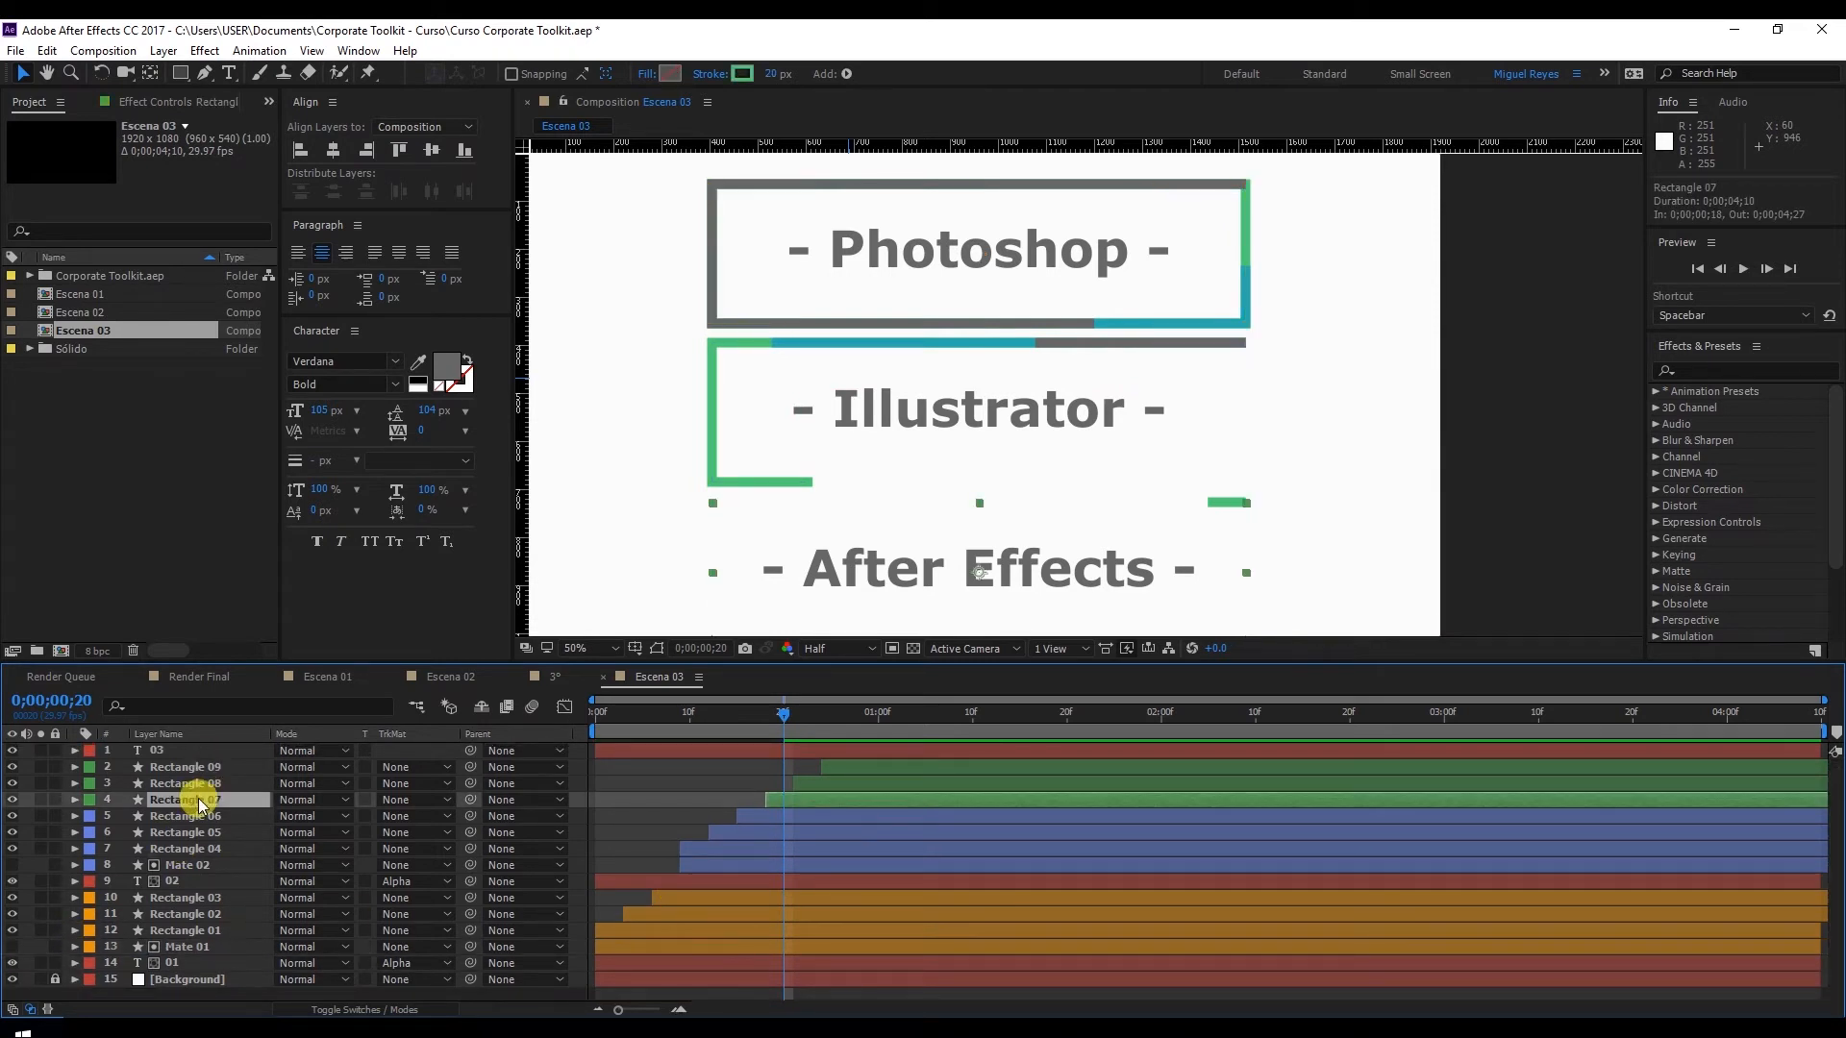
key("ctrl+d")
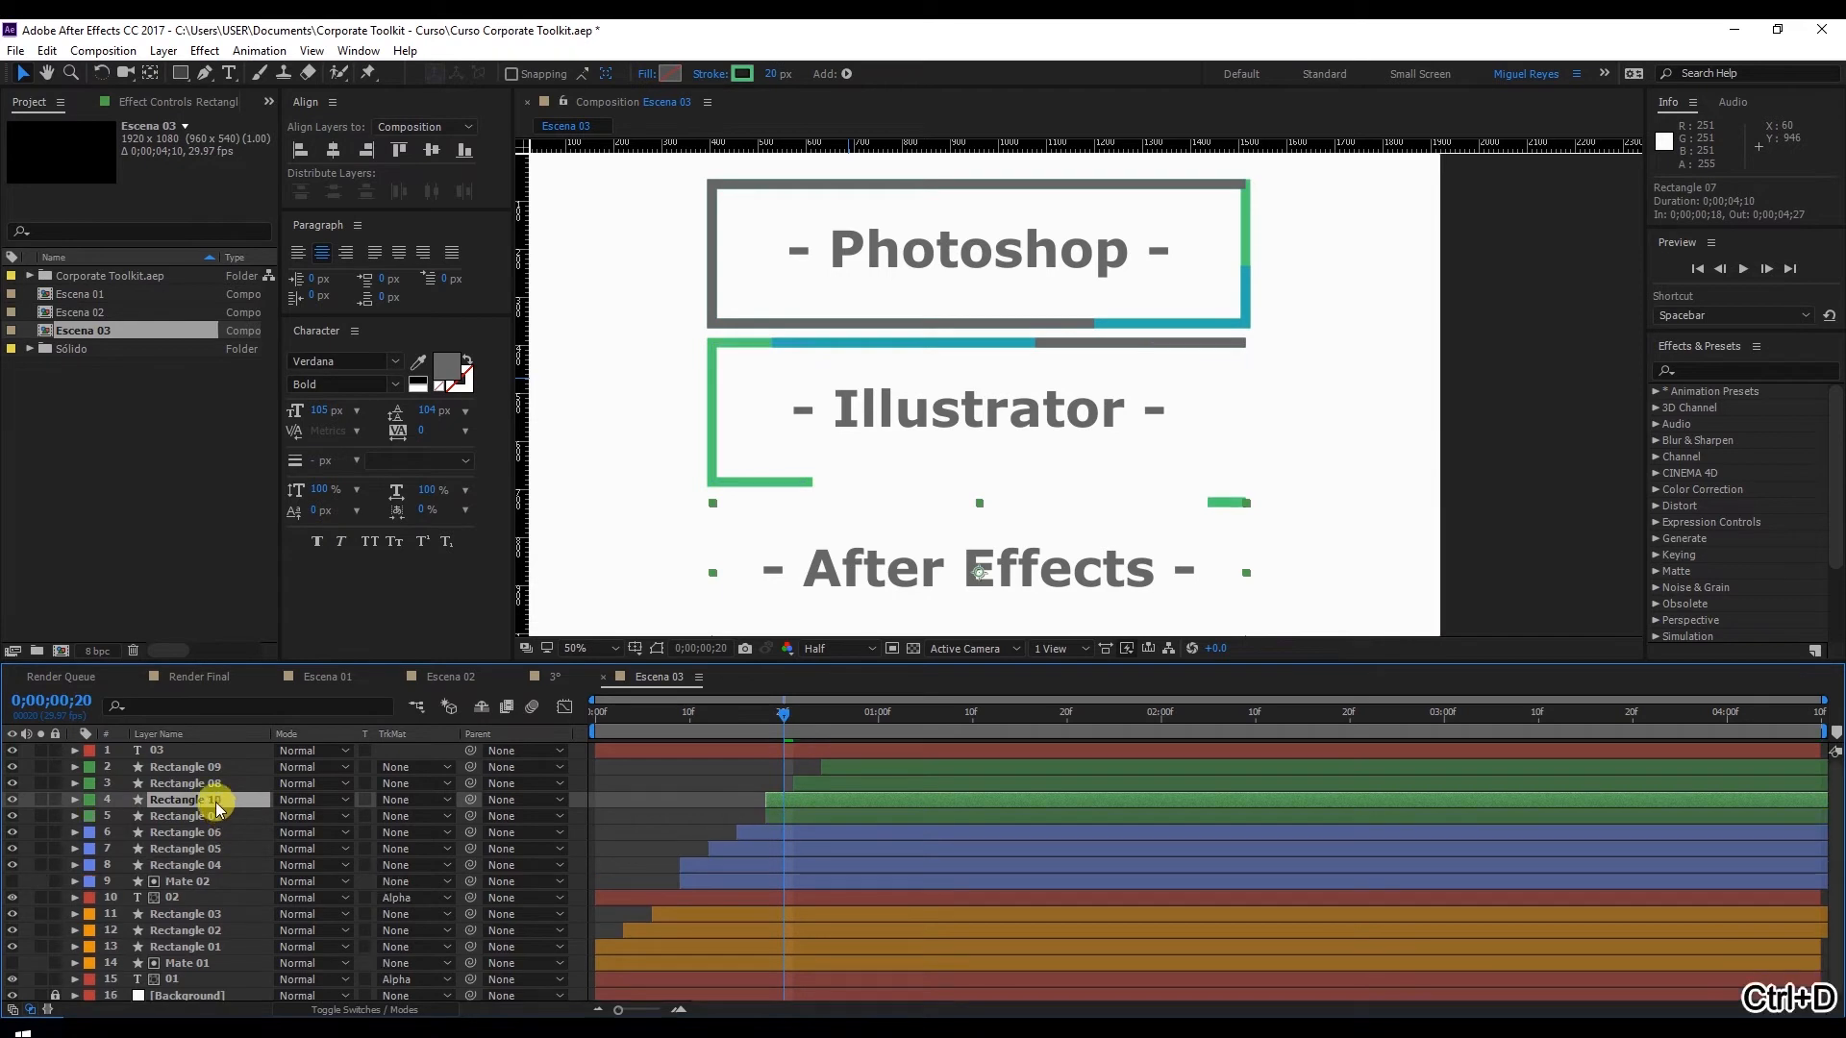
left_click_drag(187, 798, 216, 752)
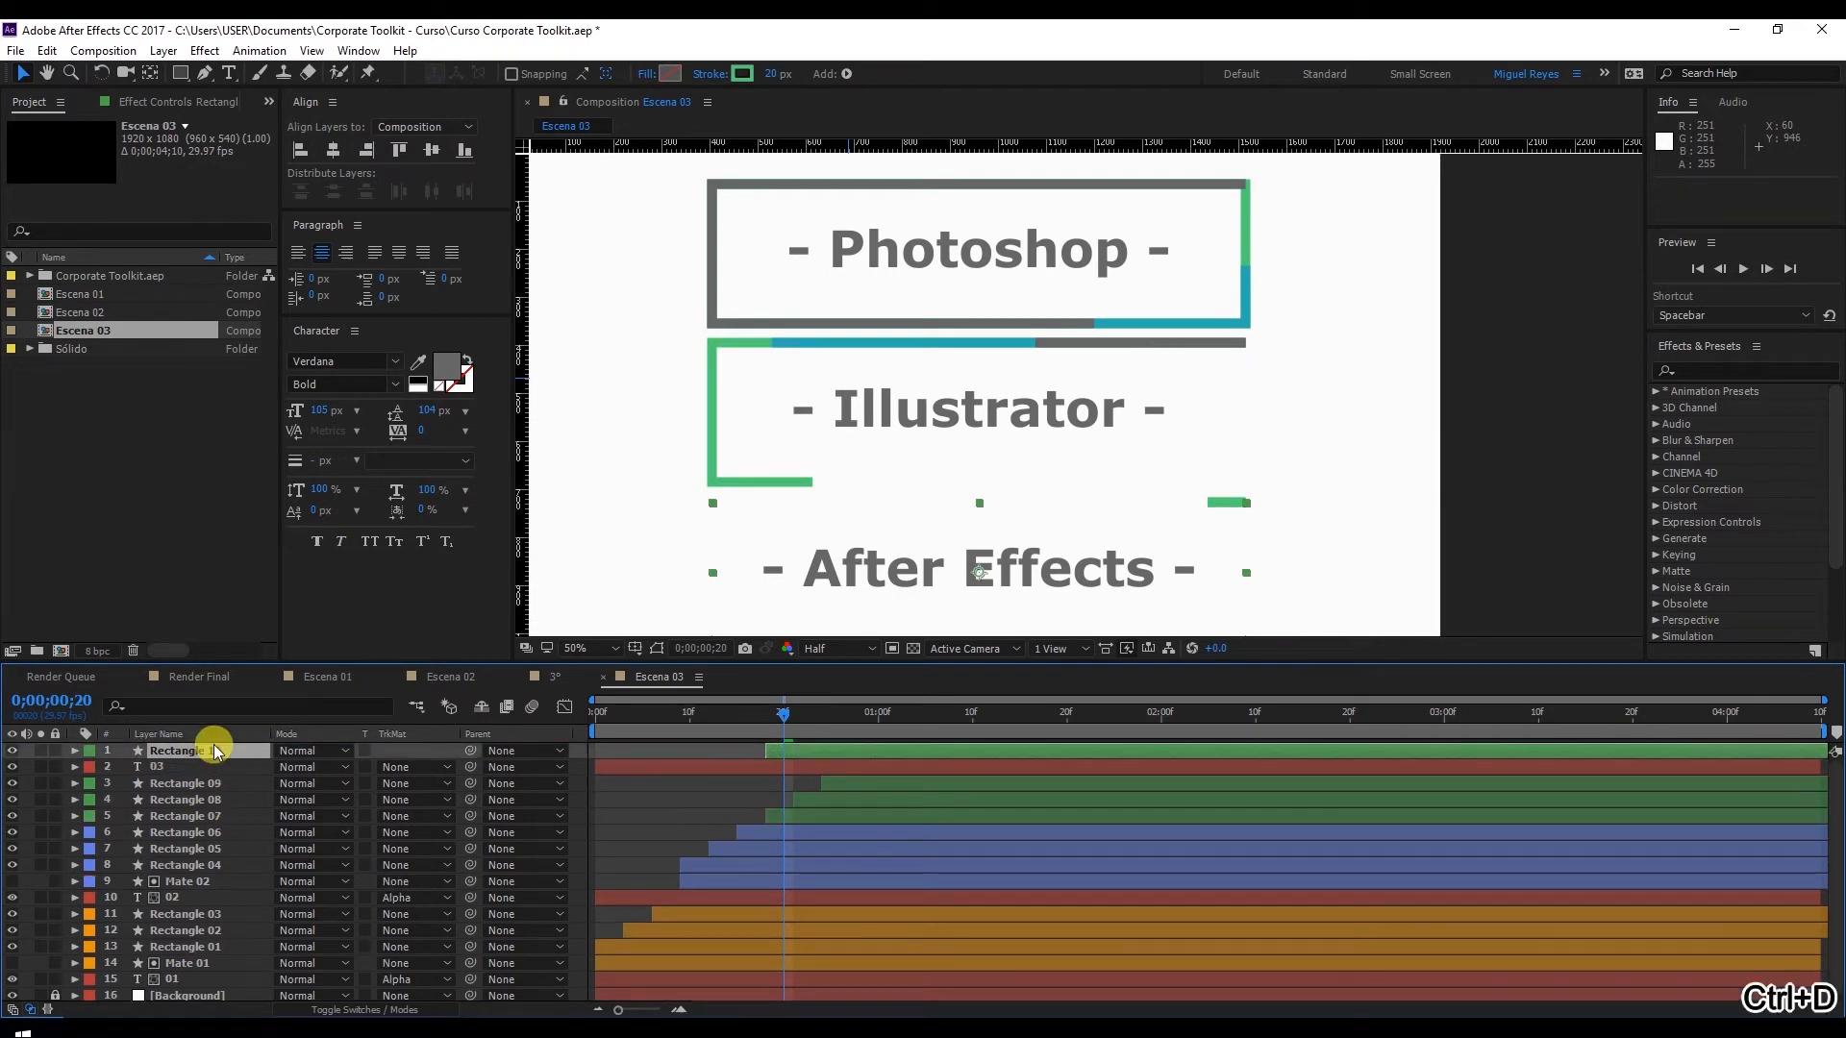
key("Return")
type("m")
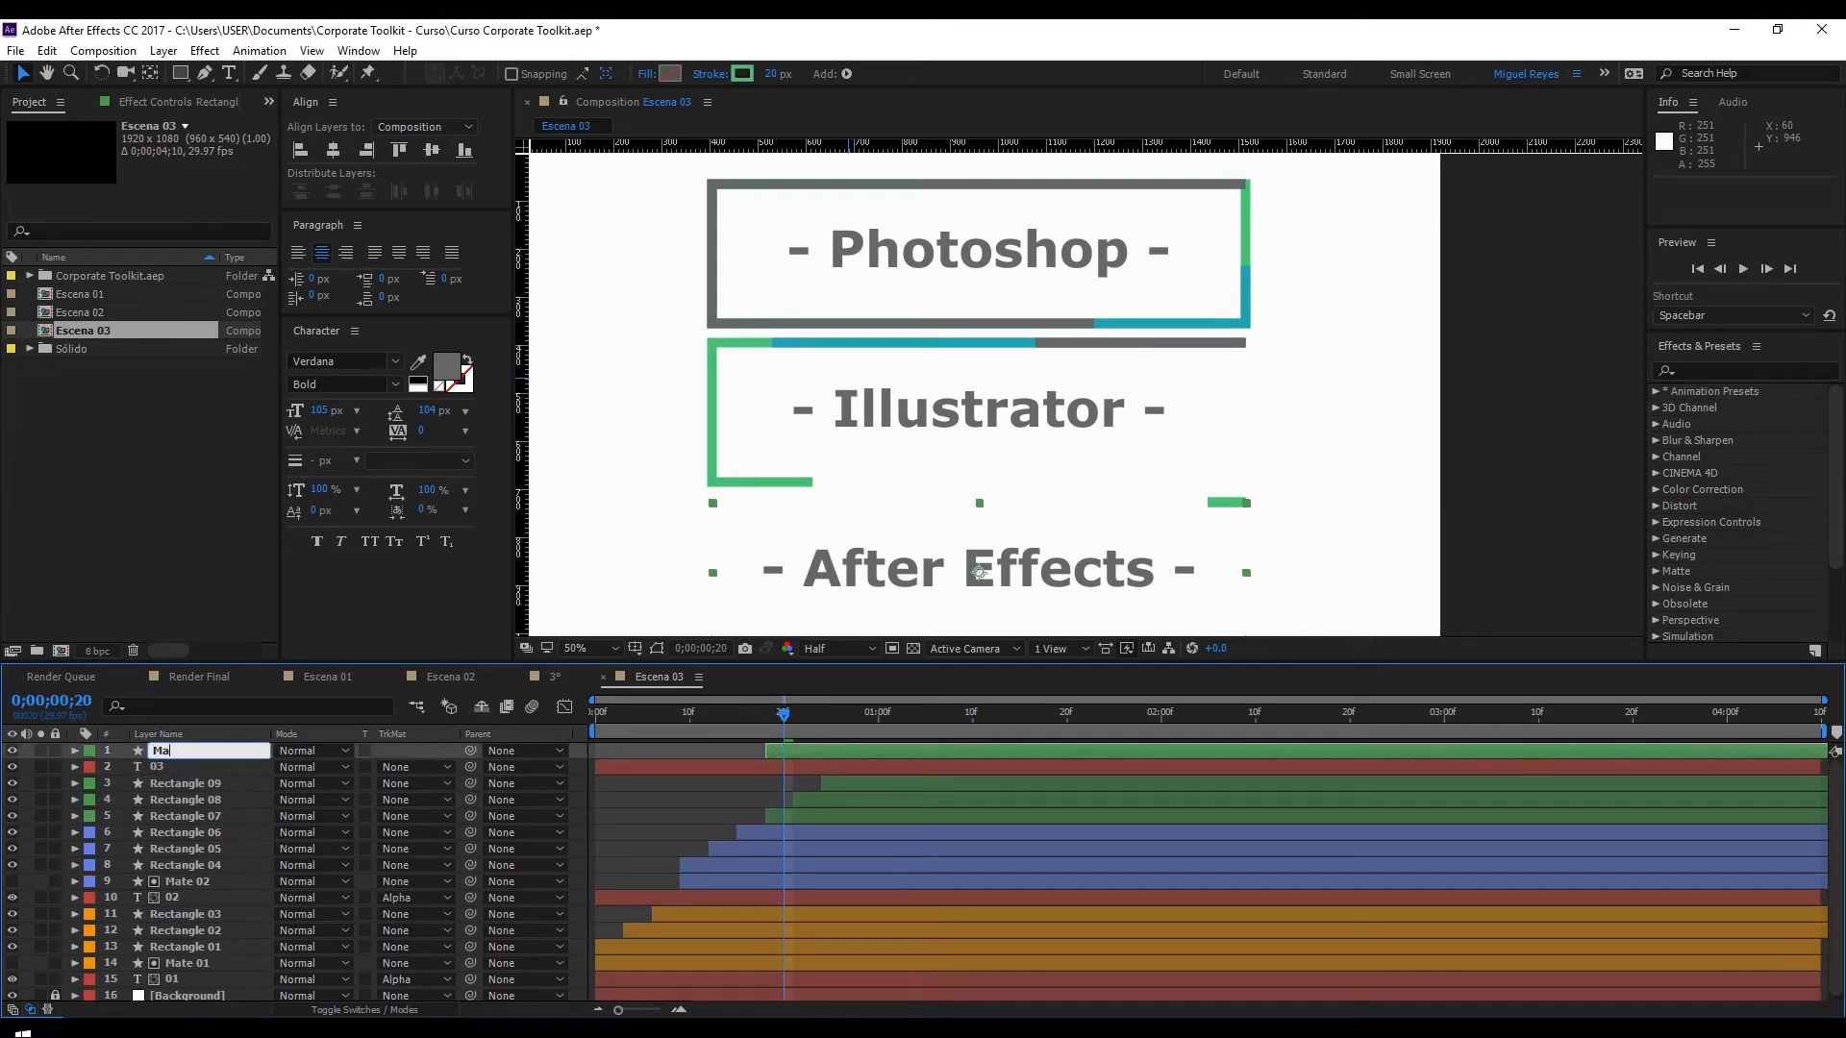
type("ate 03")
left_click(216, 751)
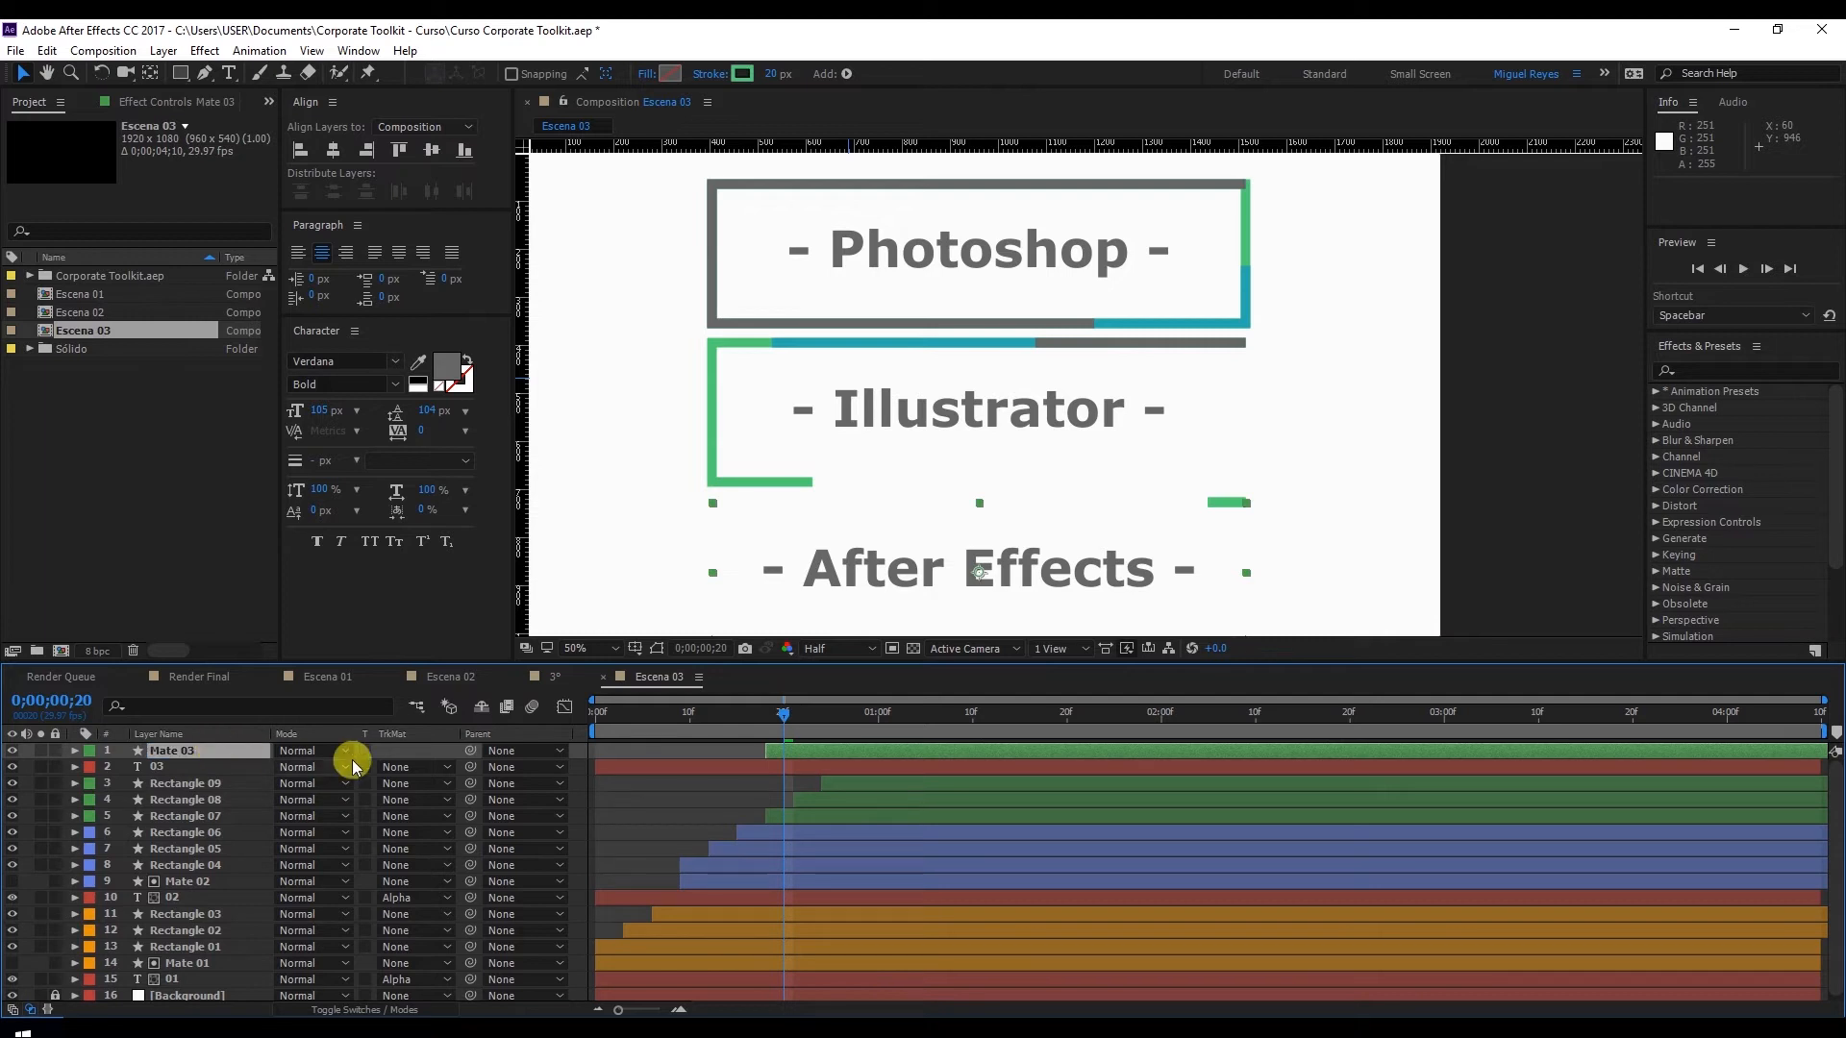
Delete both Start keyframes of Mate 03 with the playhead at 0;00;01;10
key("u")
key("k")
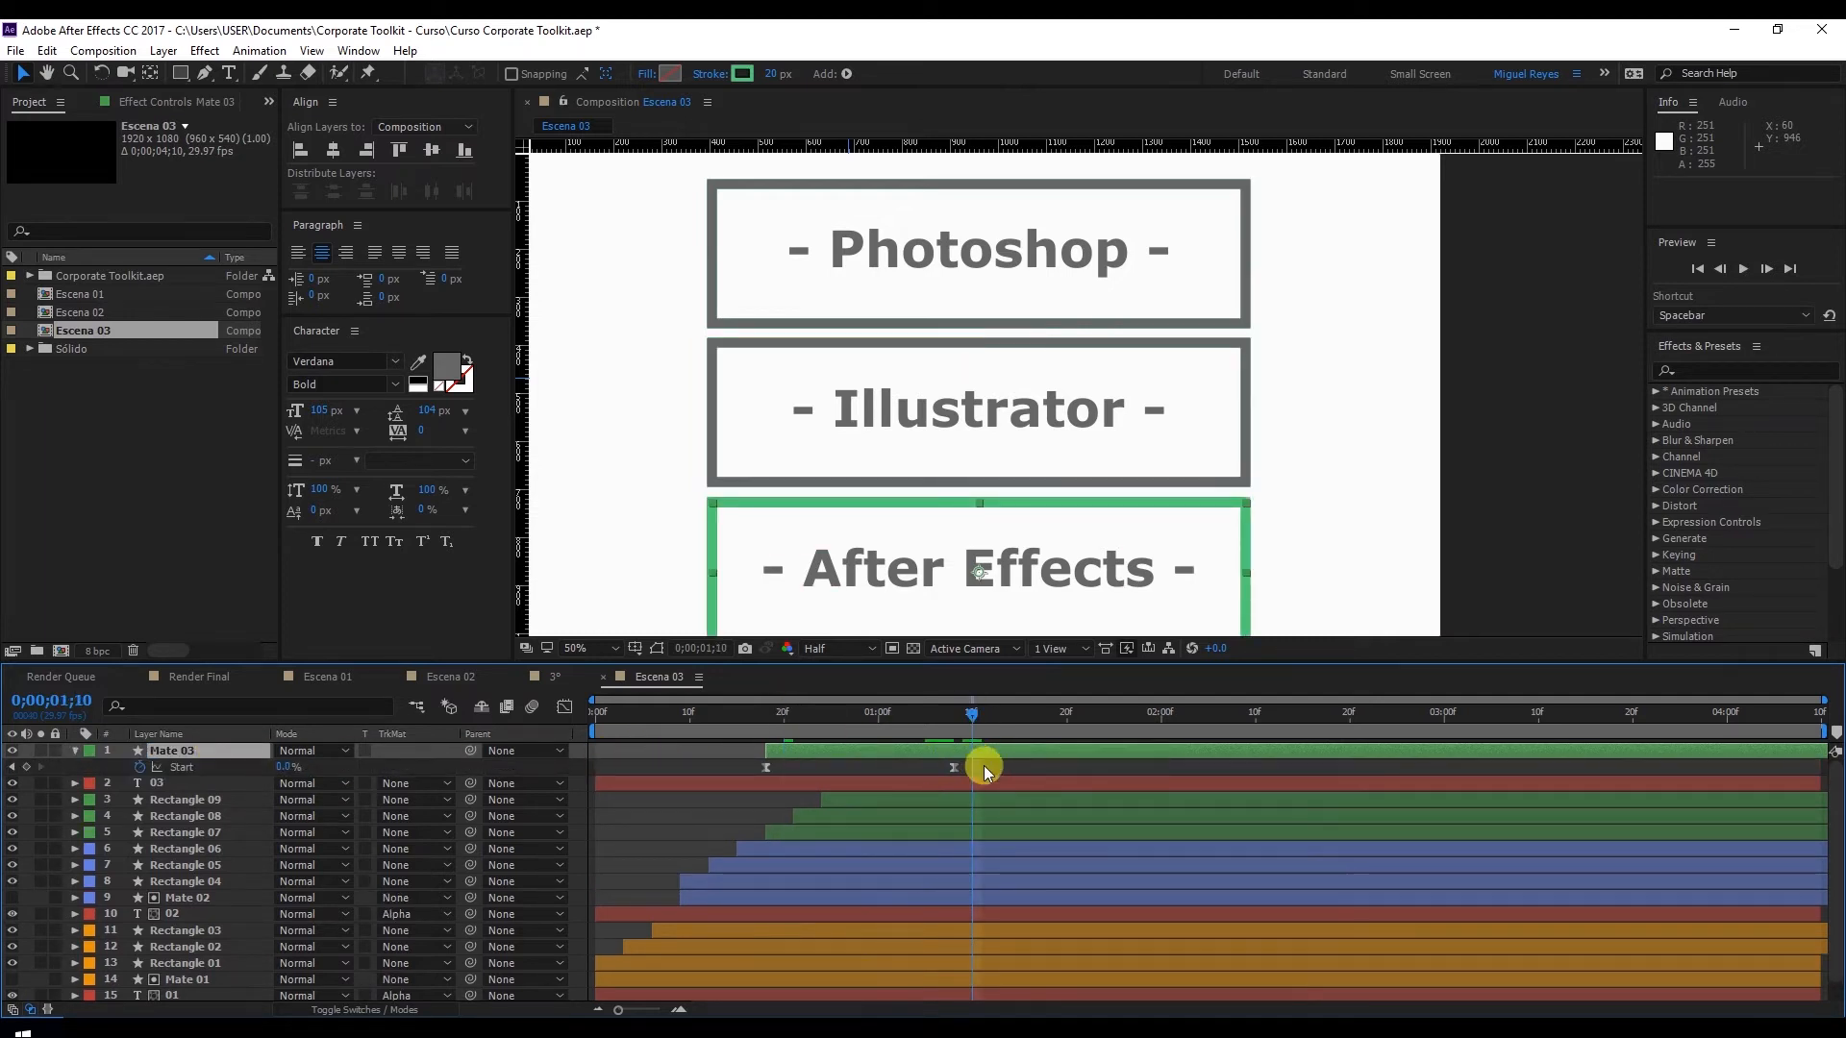
left_click_drag(977, 758, 711, 770)
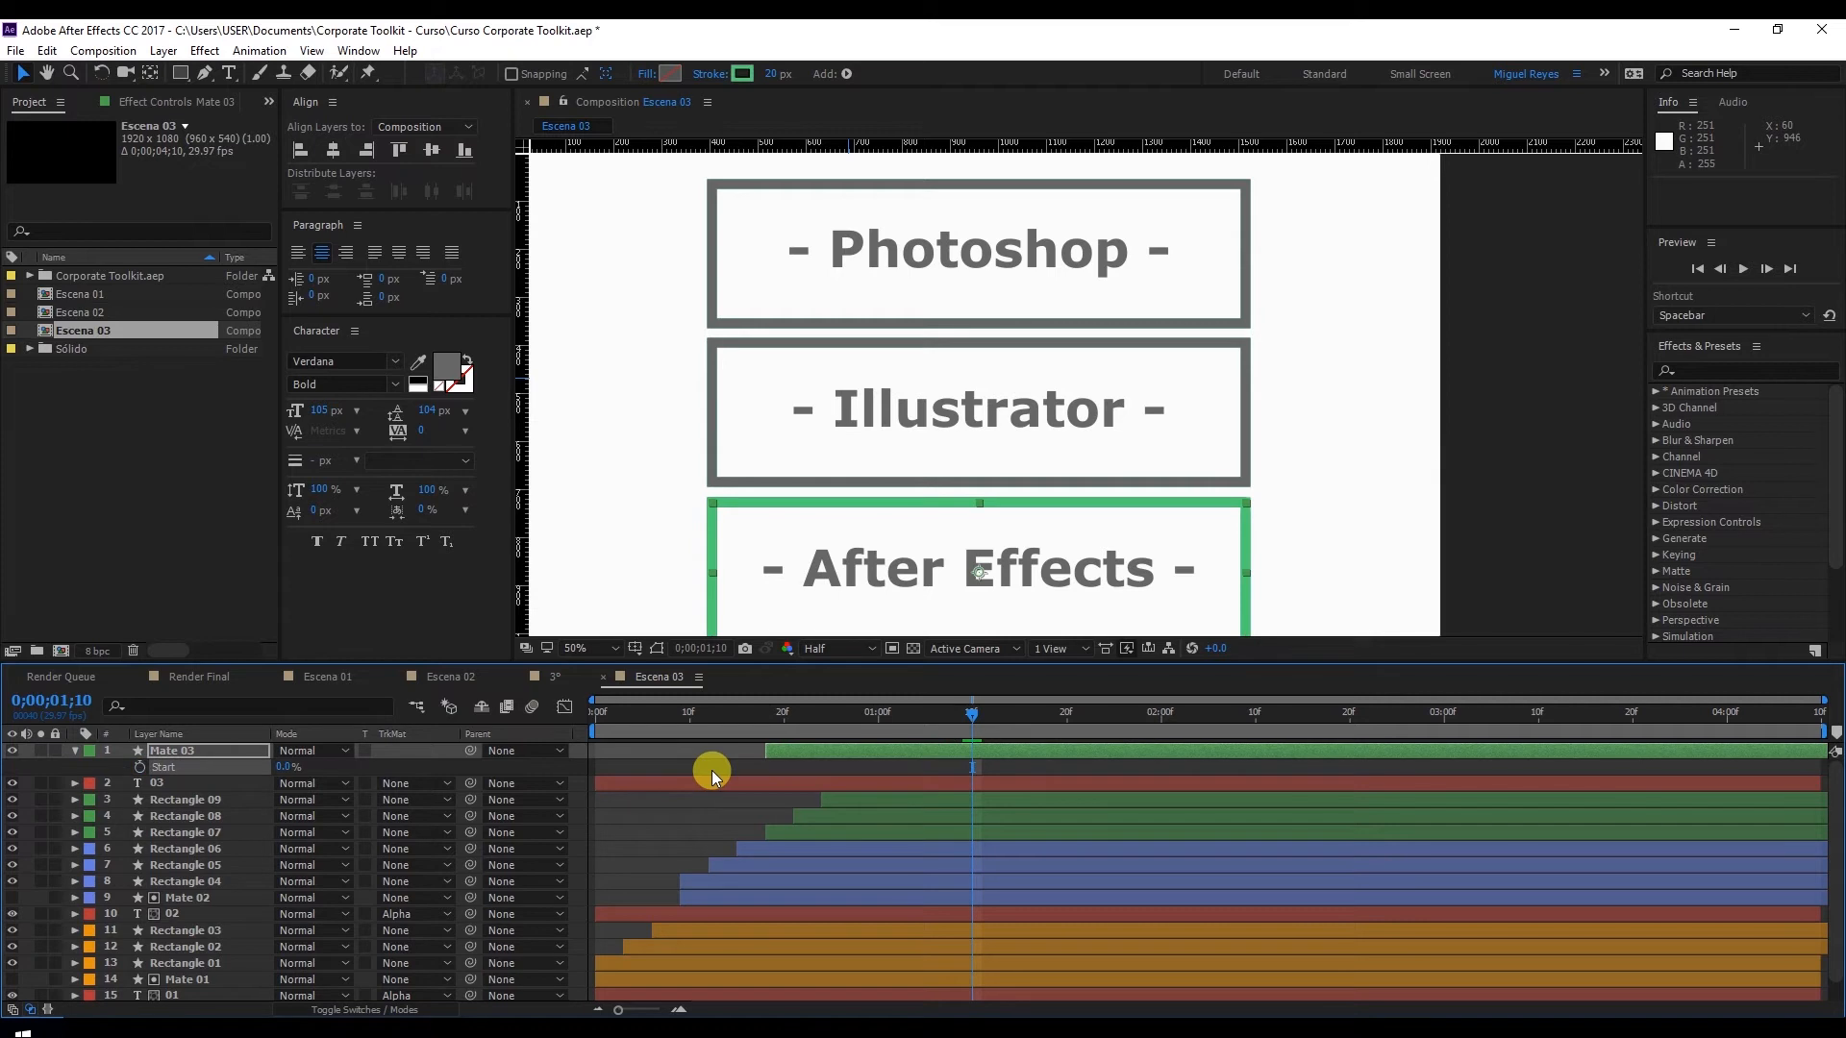
Set the stroke of Mate 03 to None and its fill colour to white
left_click(711, 74)
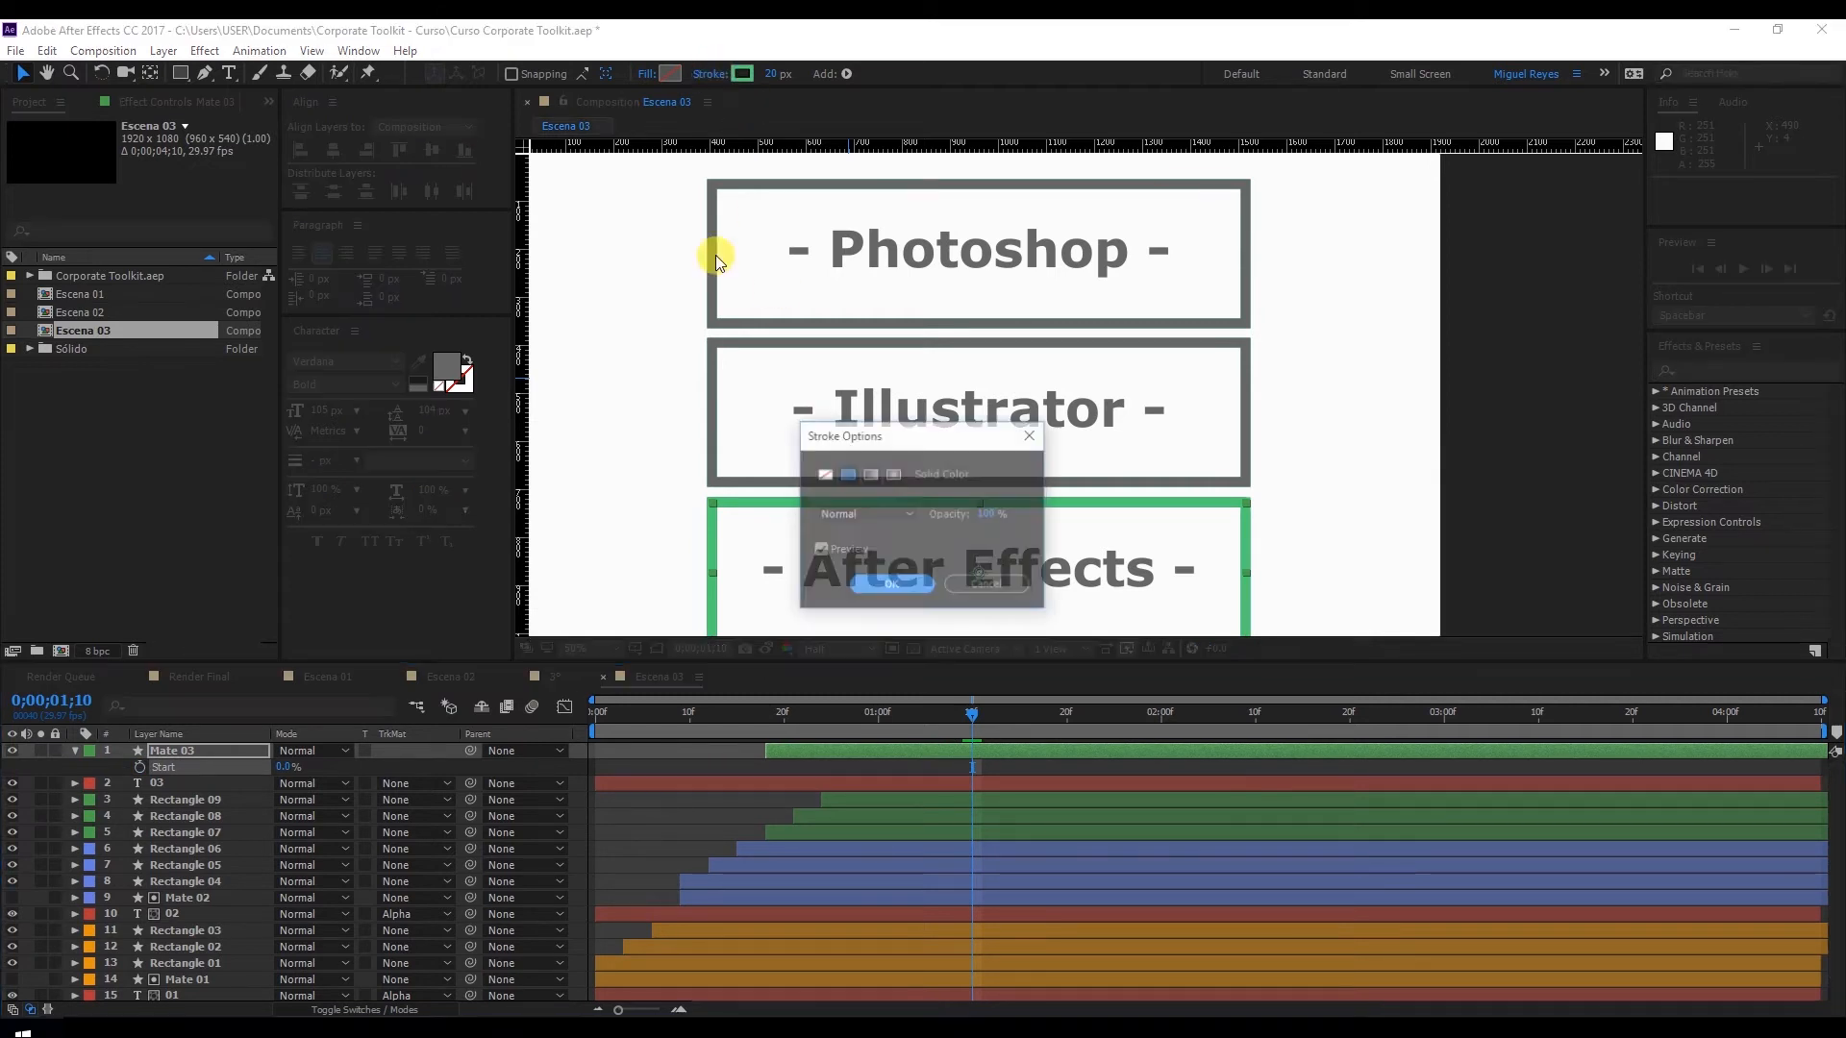
left_click(825, 473)
left_click(891, 584)
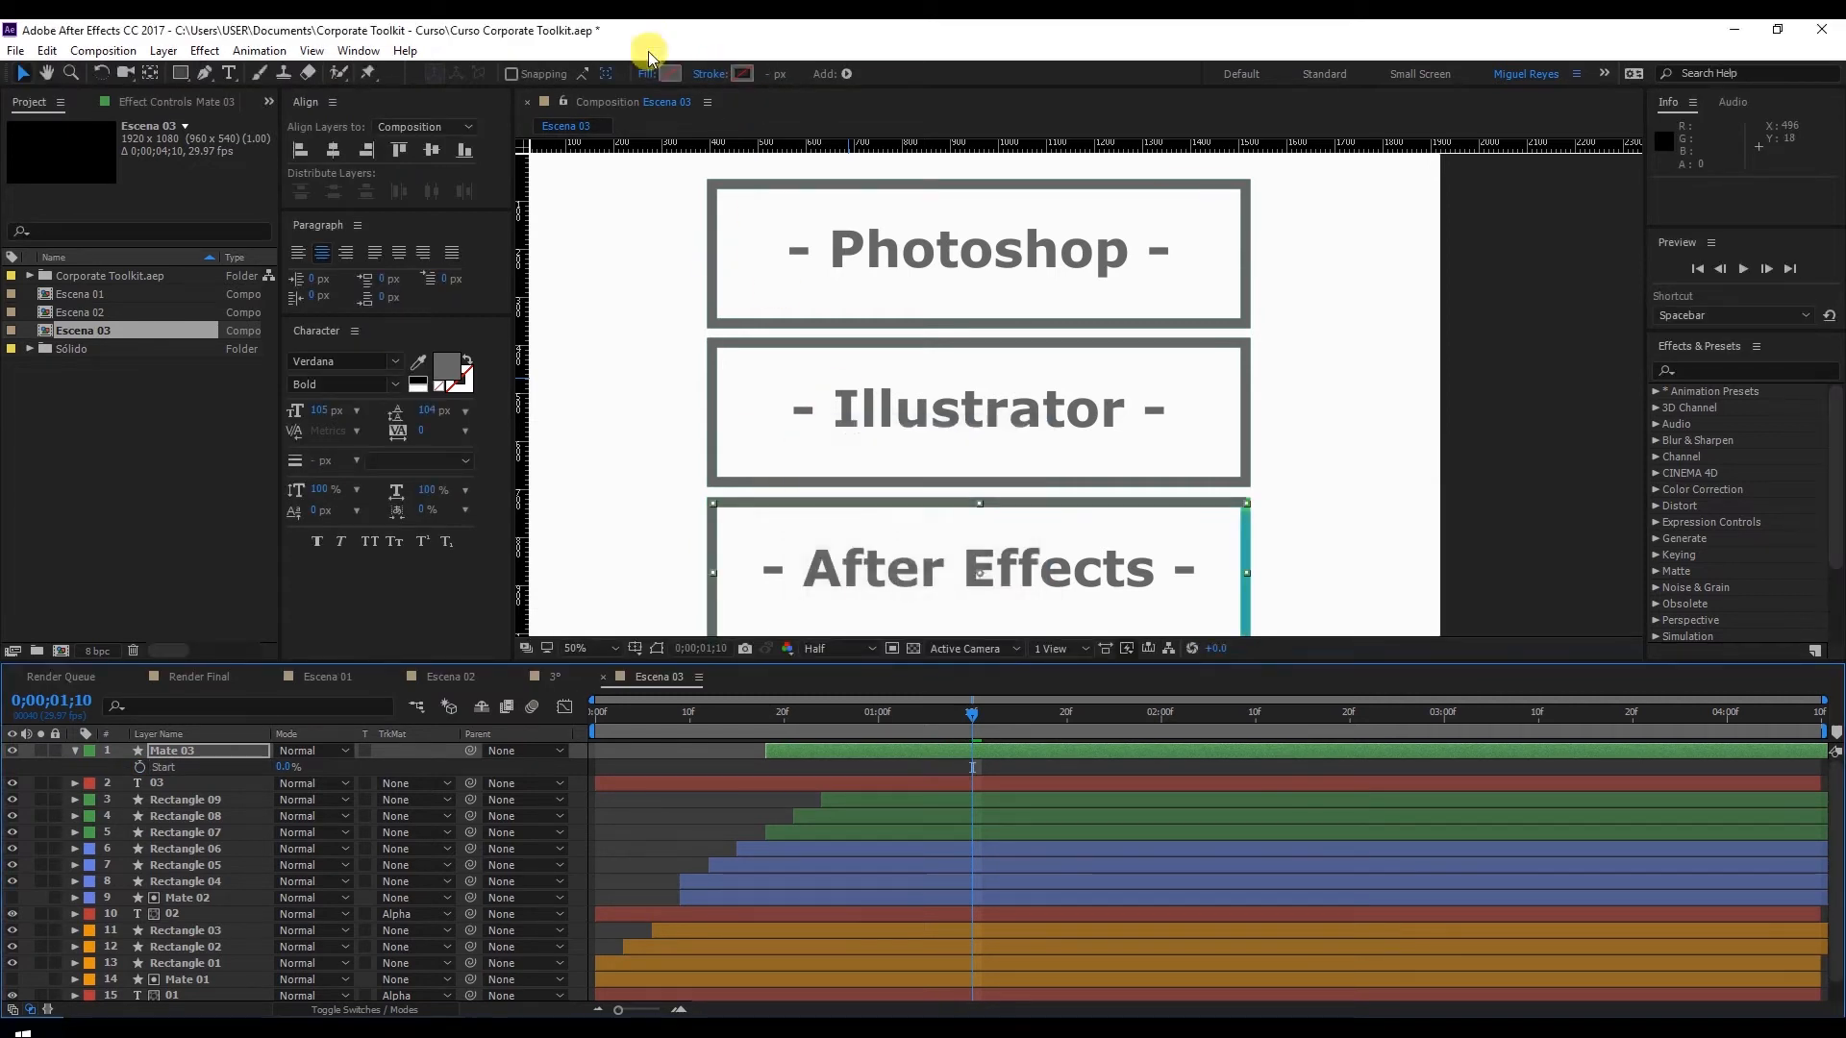
left_click(670, 75)
left_click(519, 680)
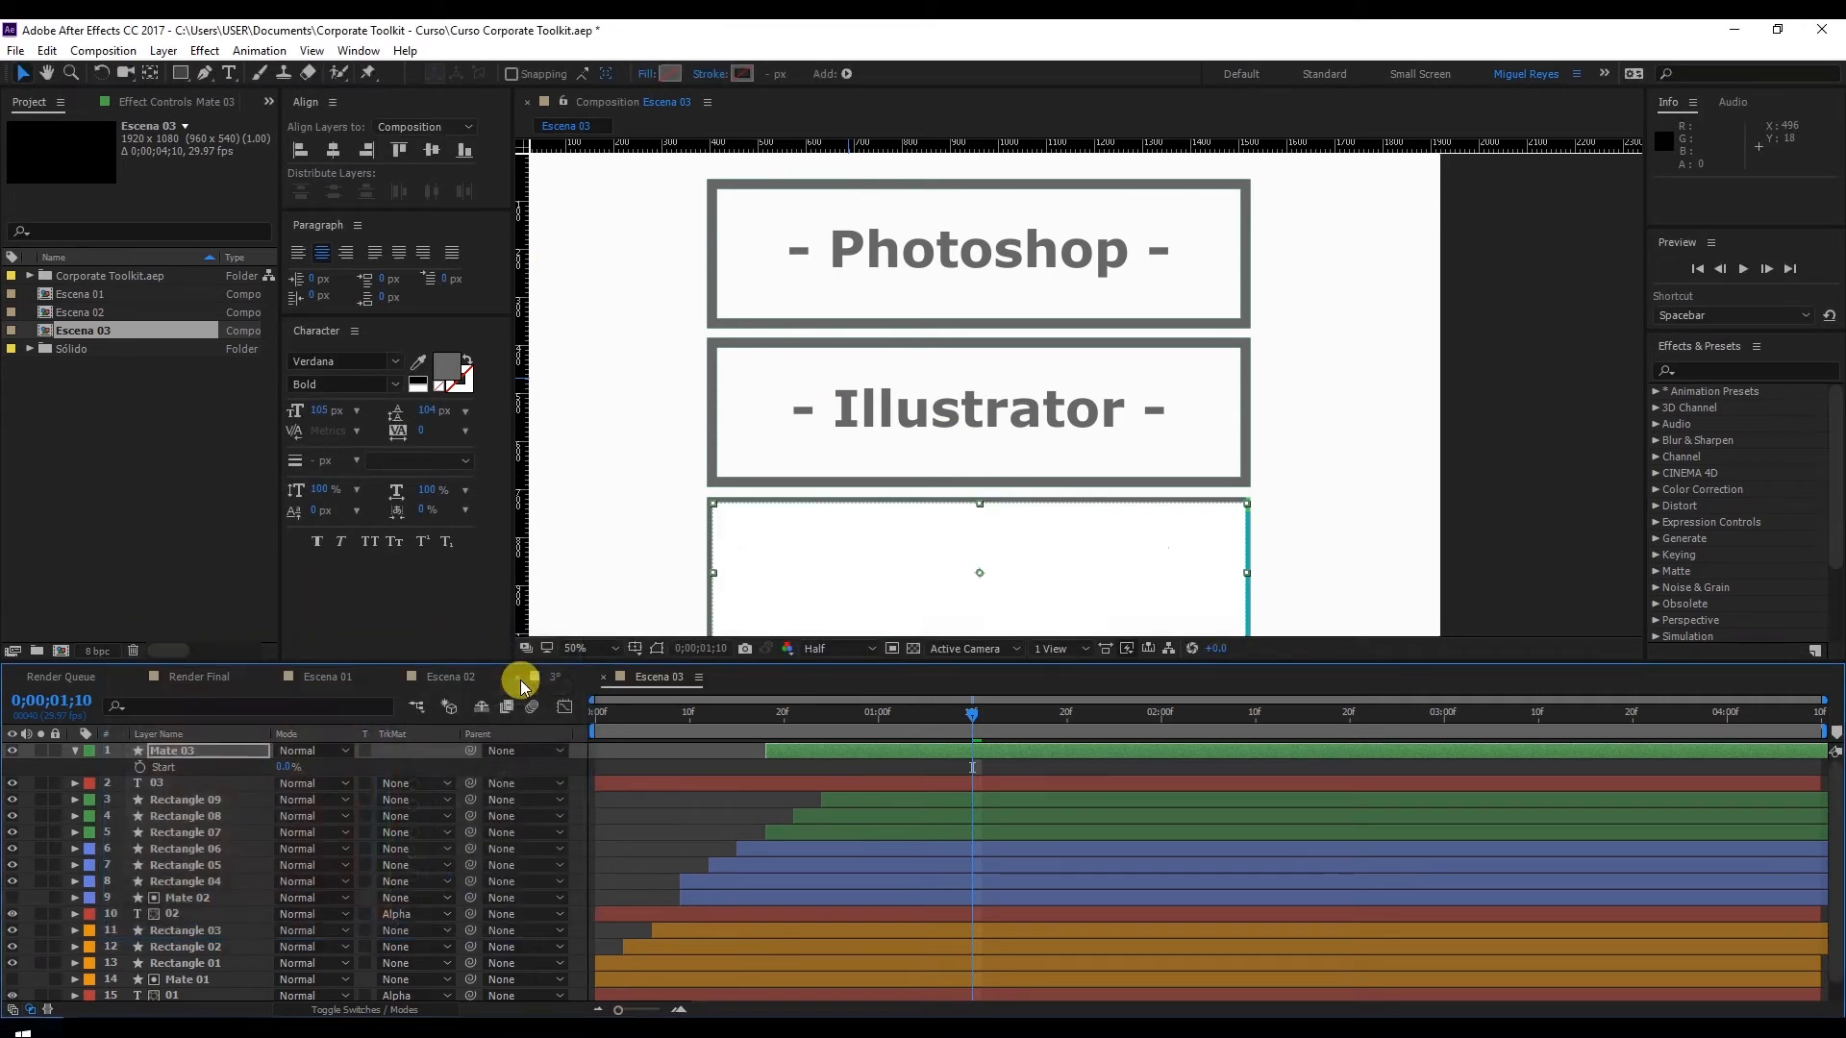
Set text layer 03 to use Mate 03 as its Alpha matte, and move both layers directly below Rectangle 07
left_click(397, 785)
left_click(411, 824)
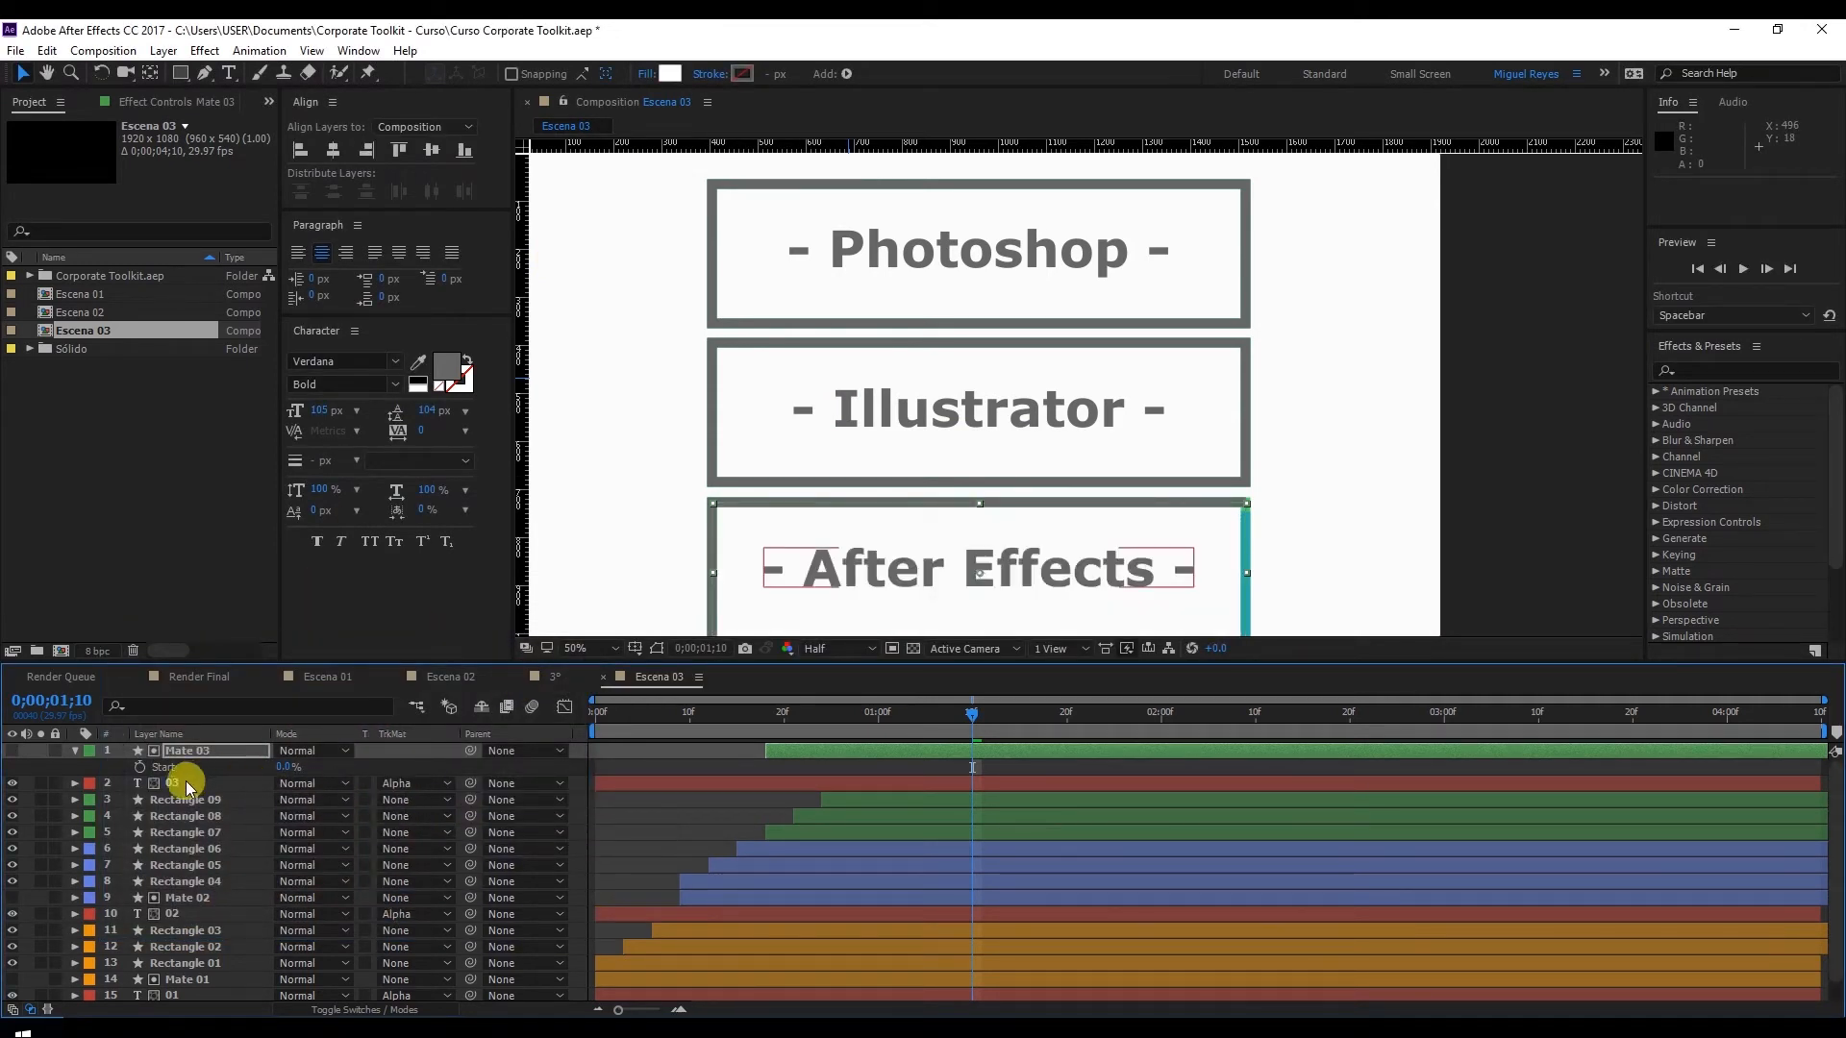
left_click_drag(186, 782, 228, 835)
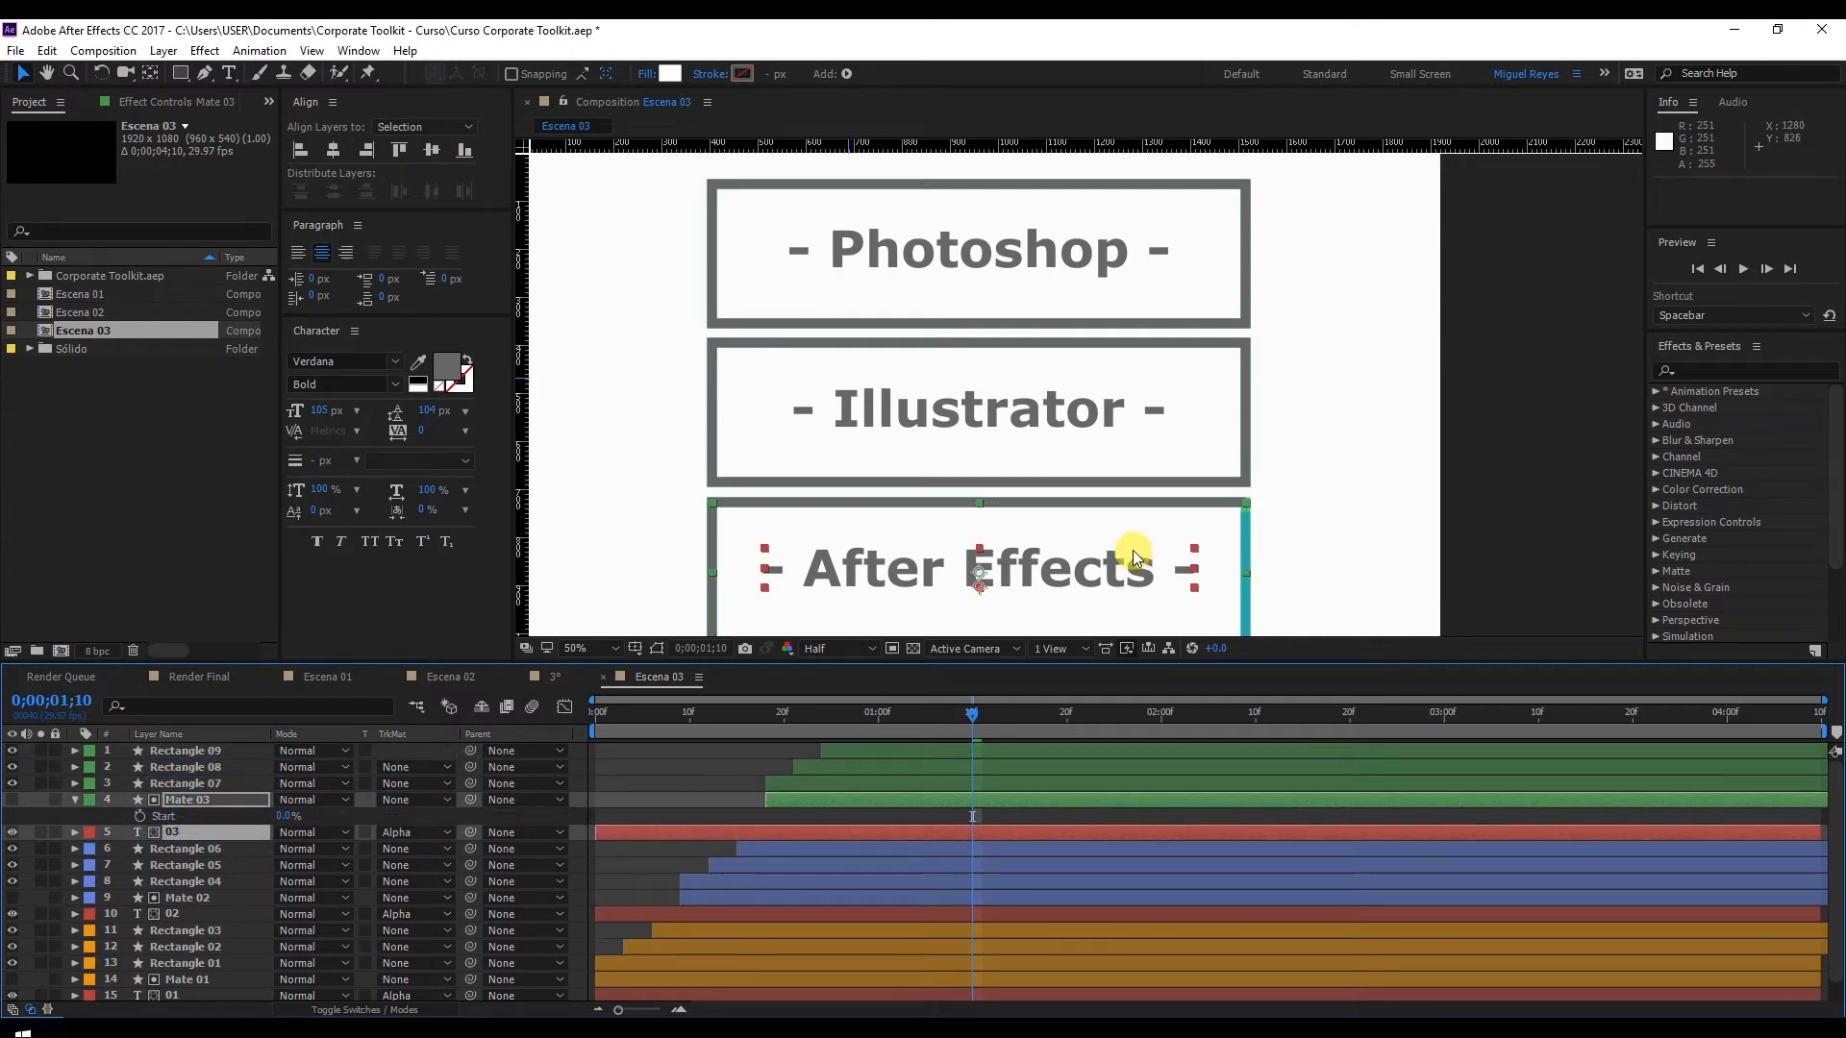
Preview the composition from the start, and examine the After Effects text and the timing of its layers around 0;00;00;19
key("comma")
key("comma")
left_click_drag(650, 723, 581, 727)
key("space")
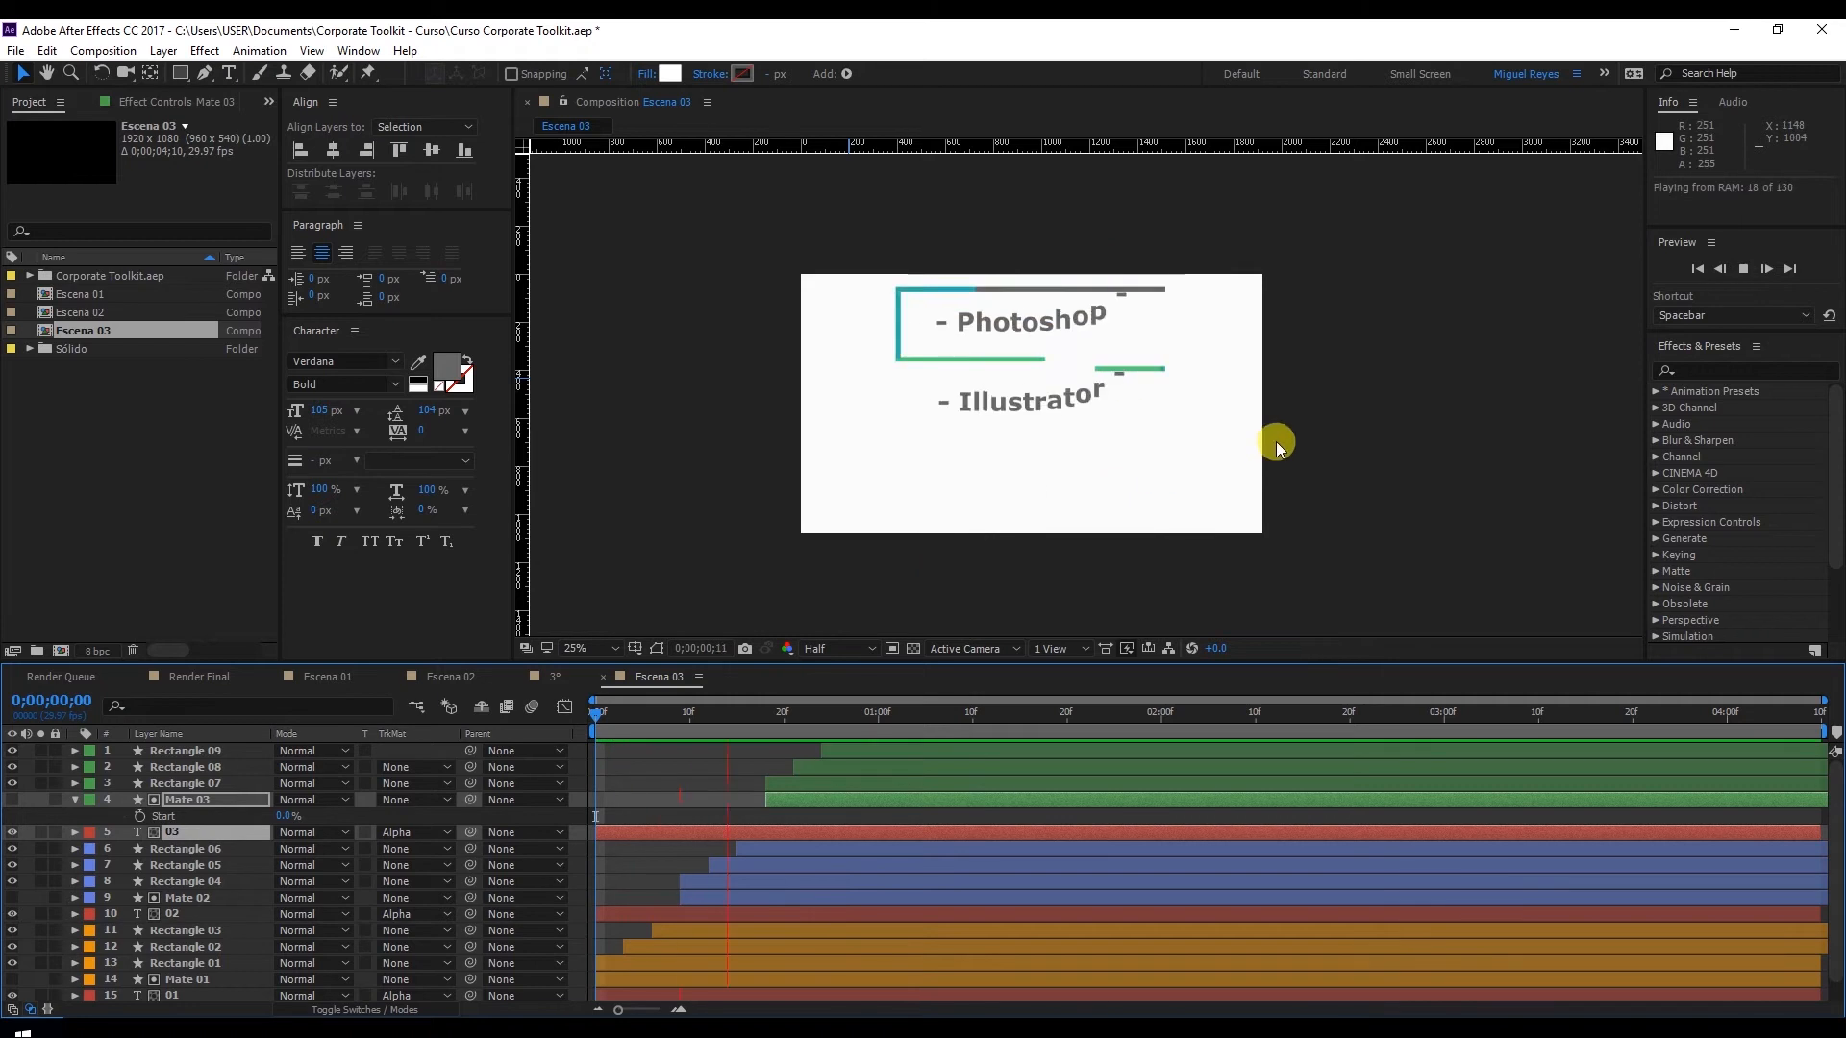
left_click(756, 719)
mouse_move(756, 719)
left_mouse_down()
mouse_move(790, 721)
mouse_move(748, 725)
mouse_move(775, 721)
left_mouse_up()
left_click(1101, 510)
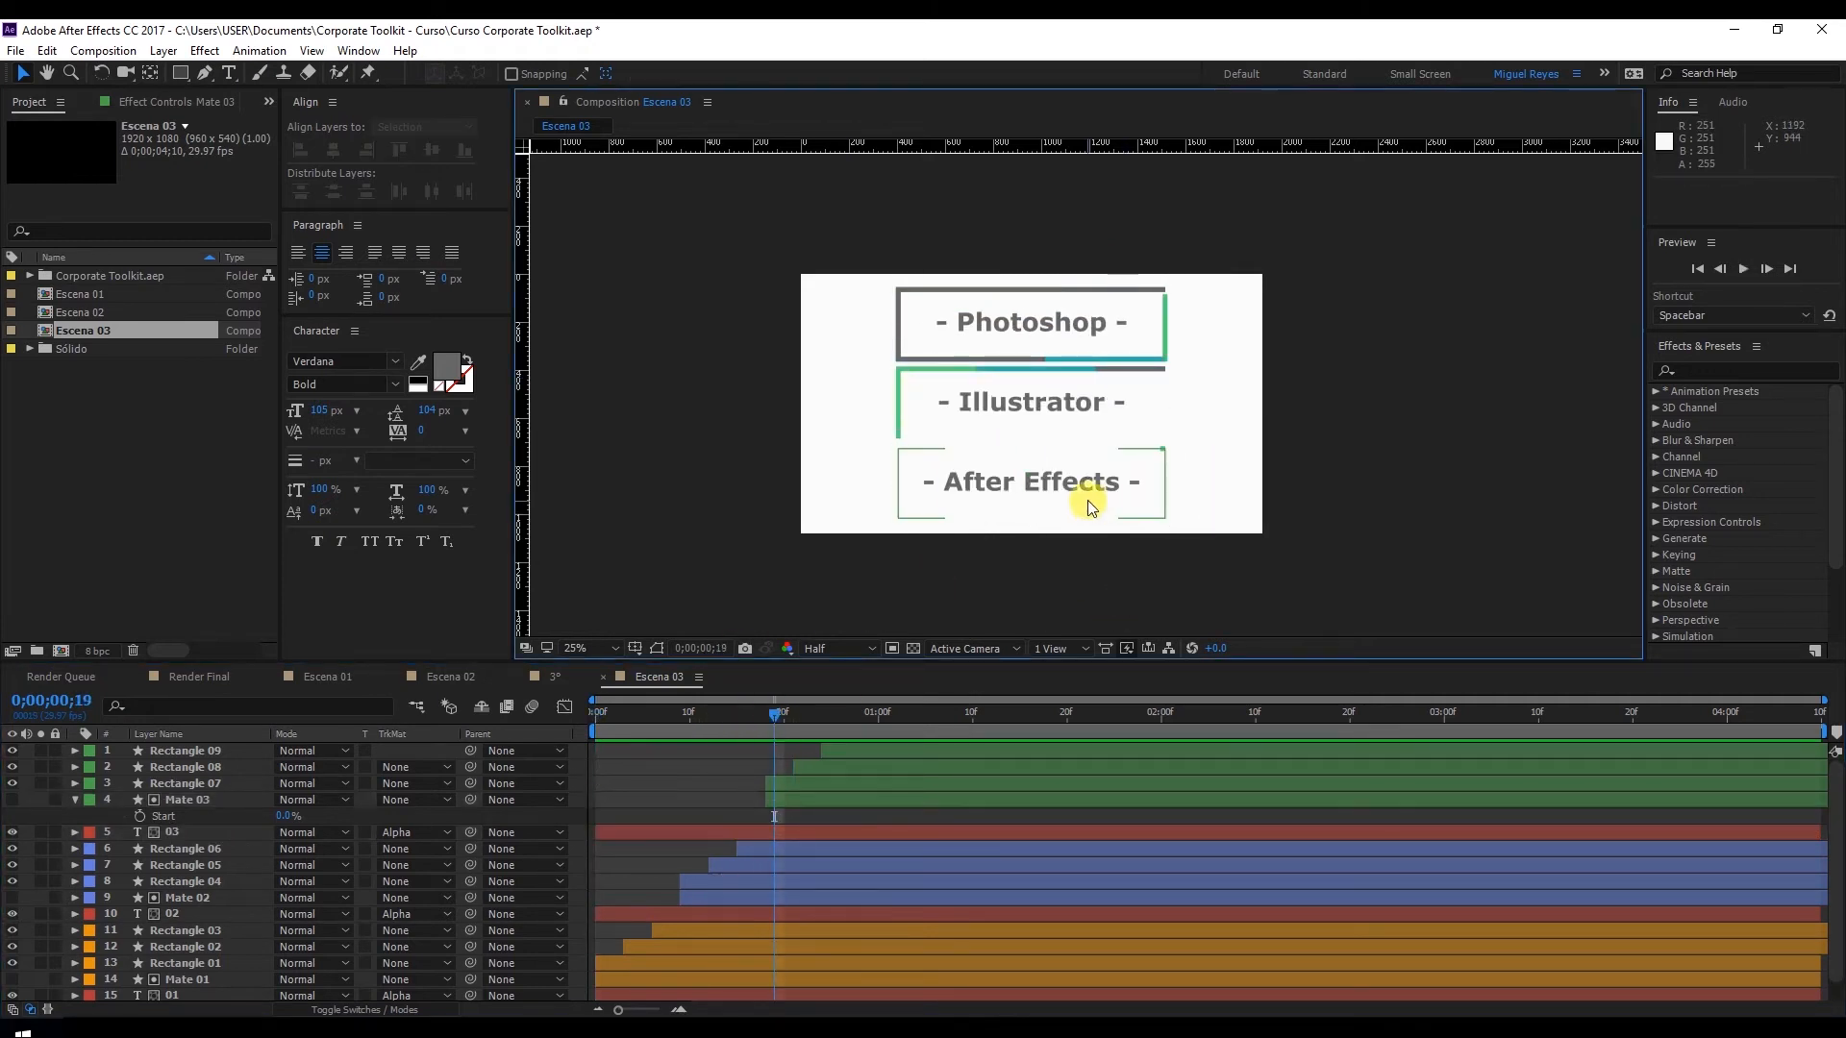
key("period")
left_click(992, 564)
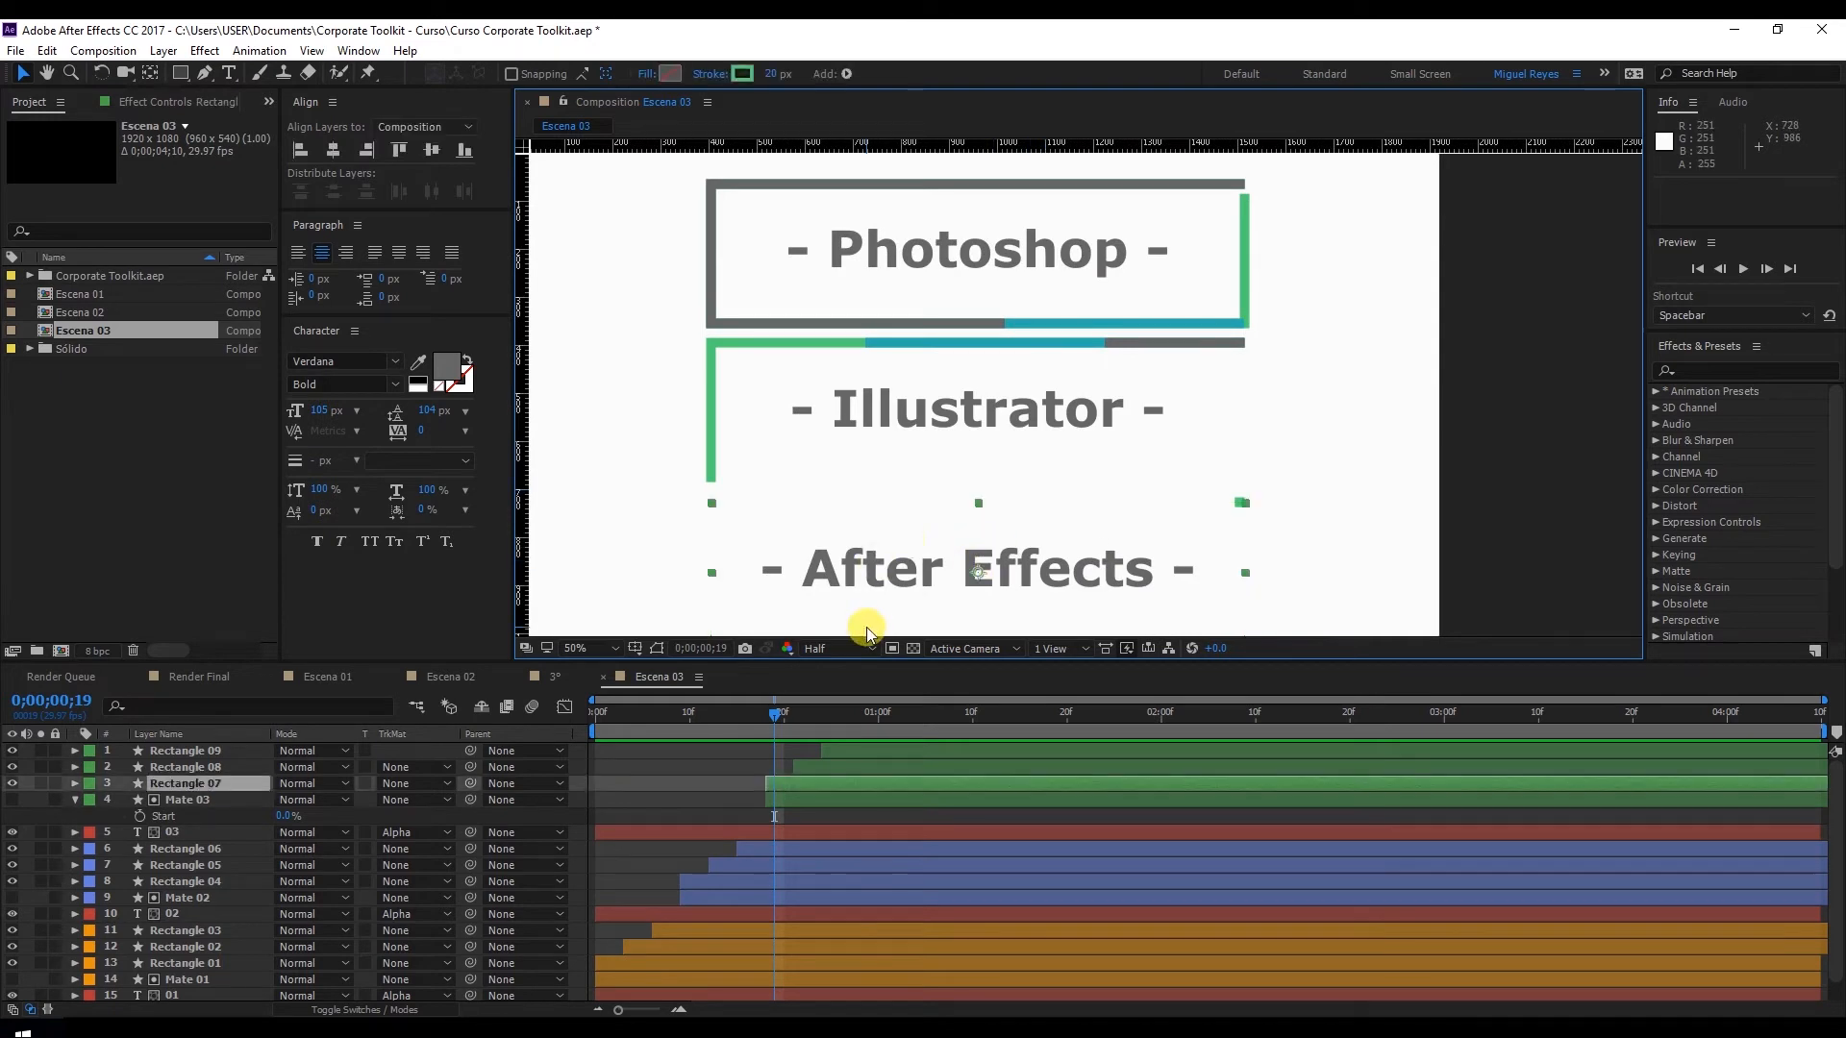
key("comma")
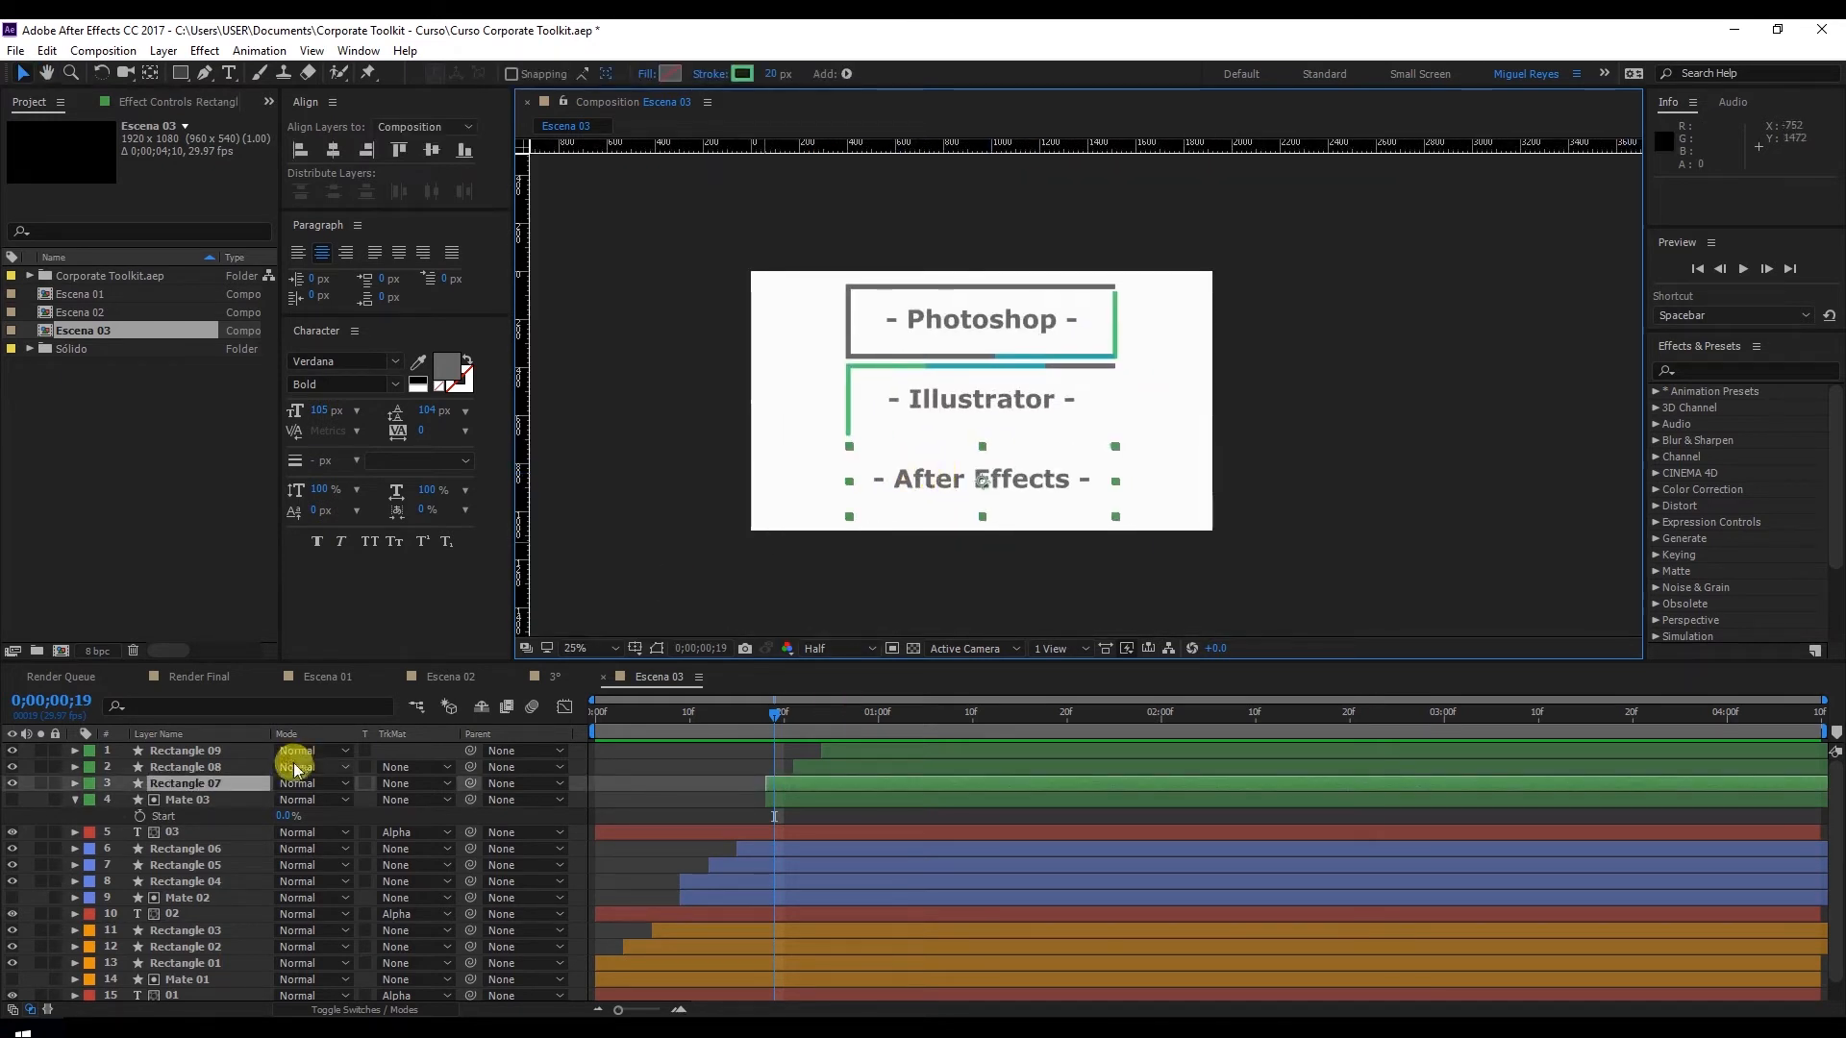
left_click(220, 756)
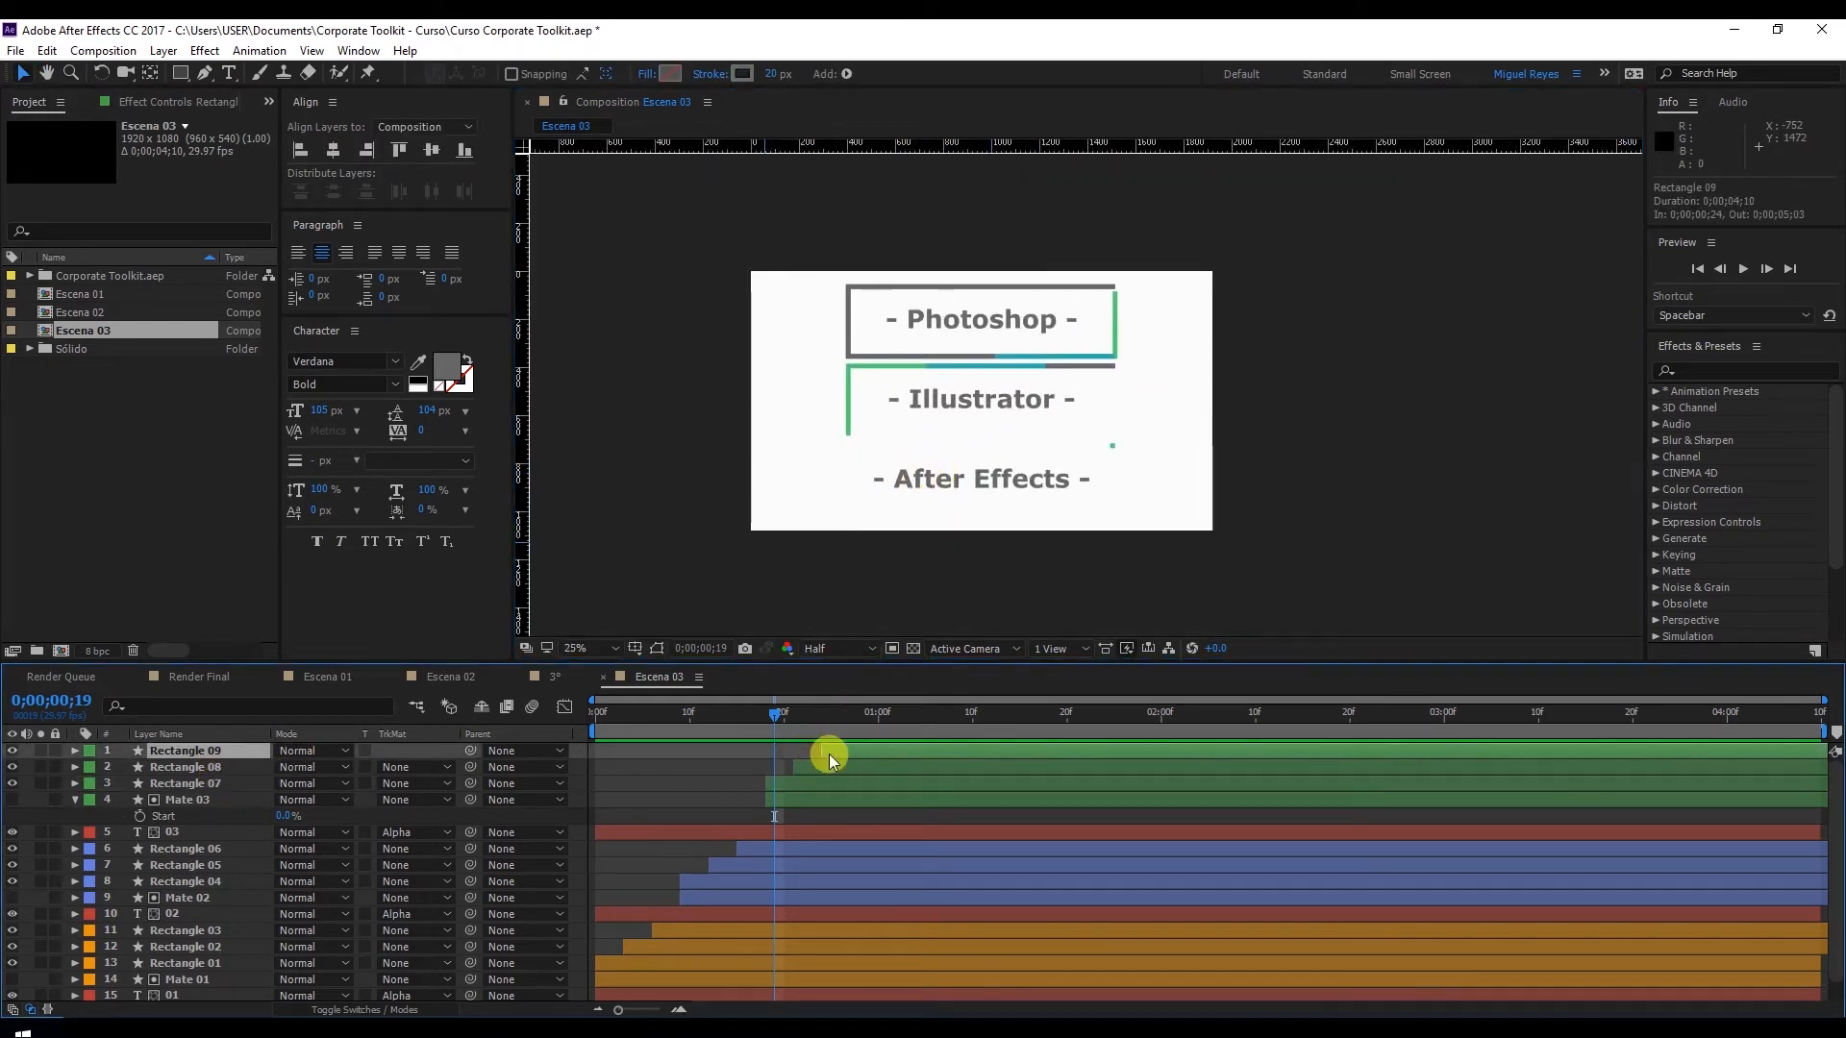
left_click(791, 800)
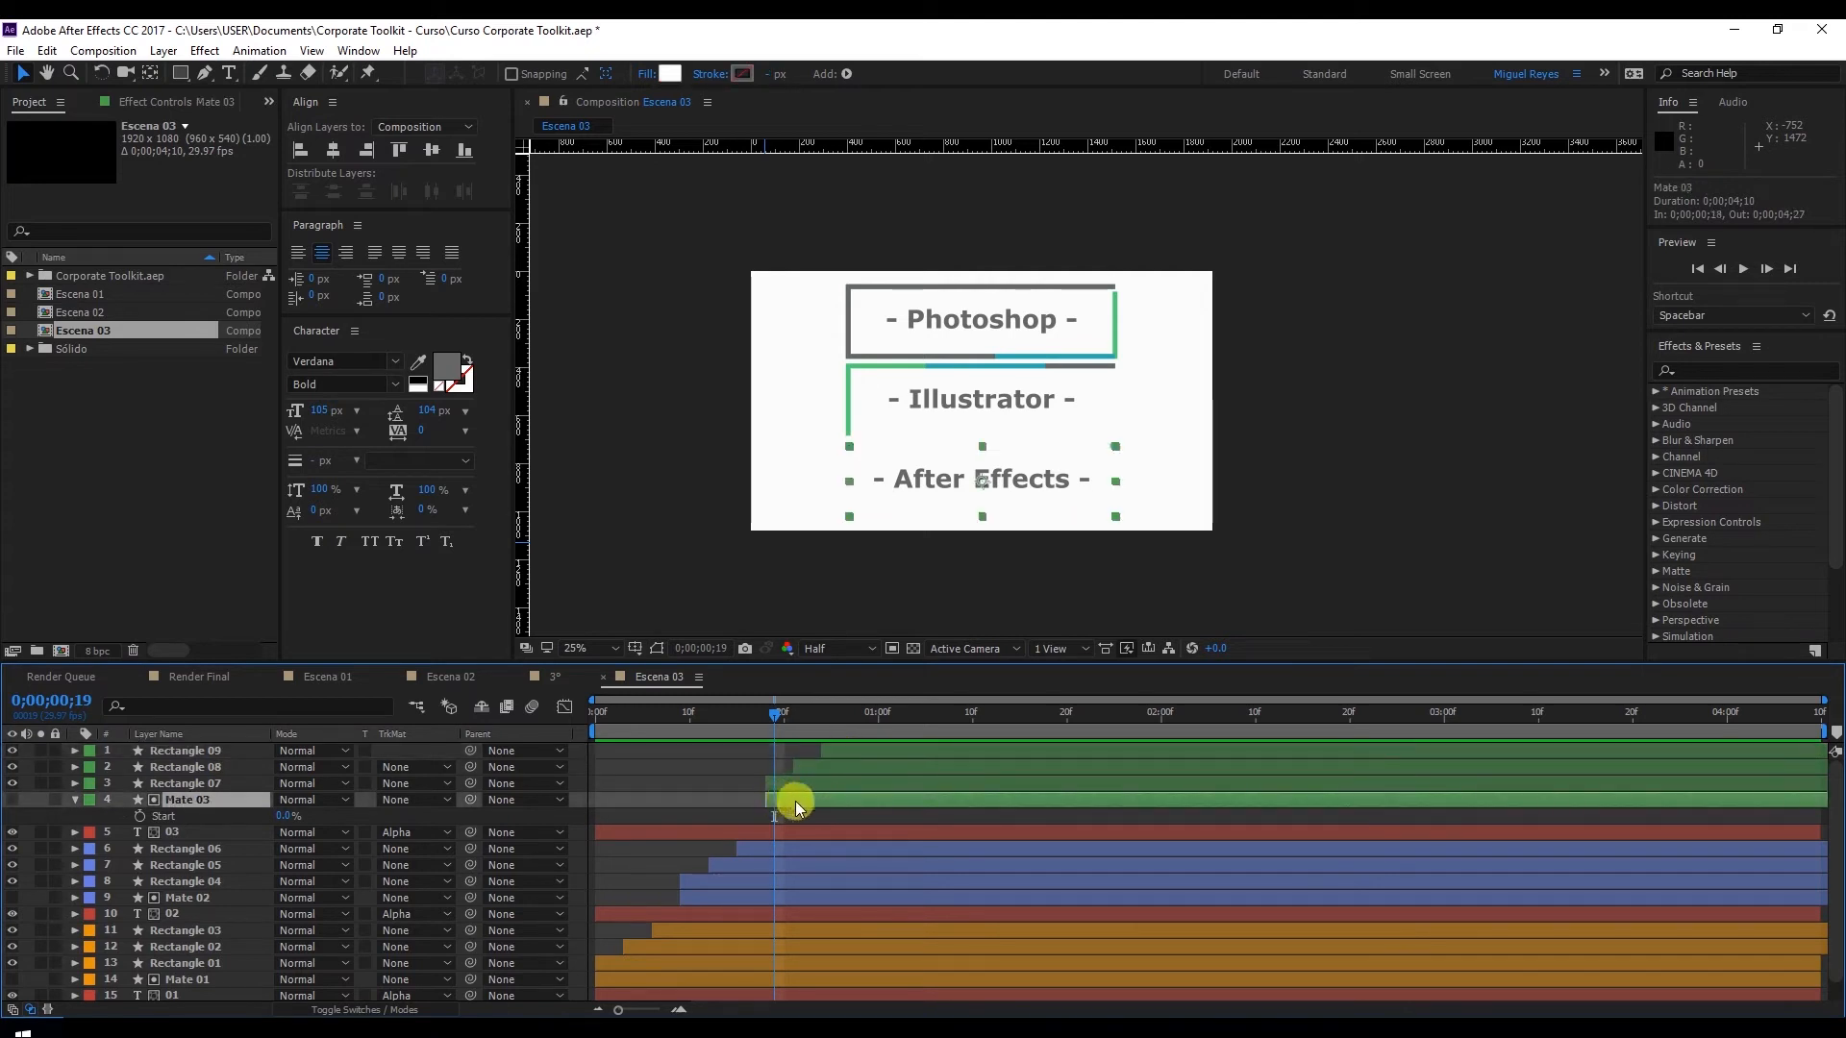
left_click(672, 831)
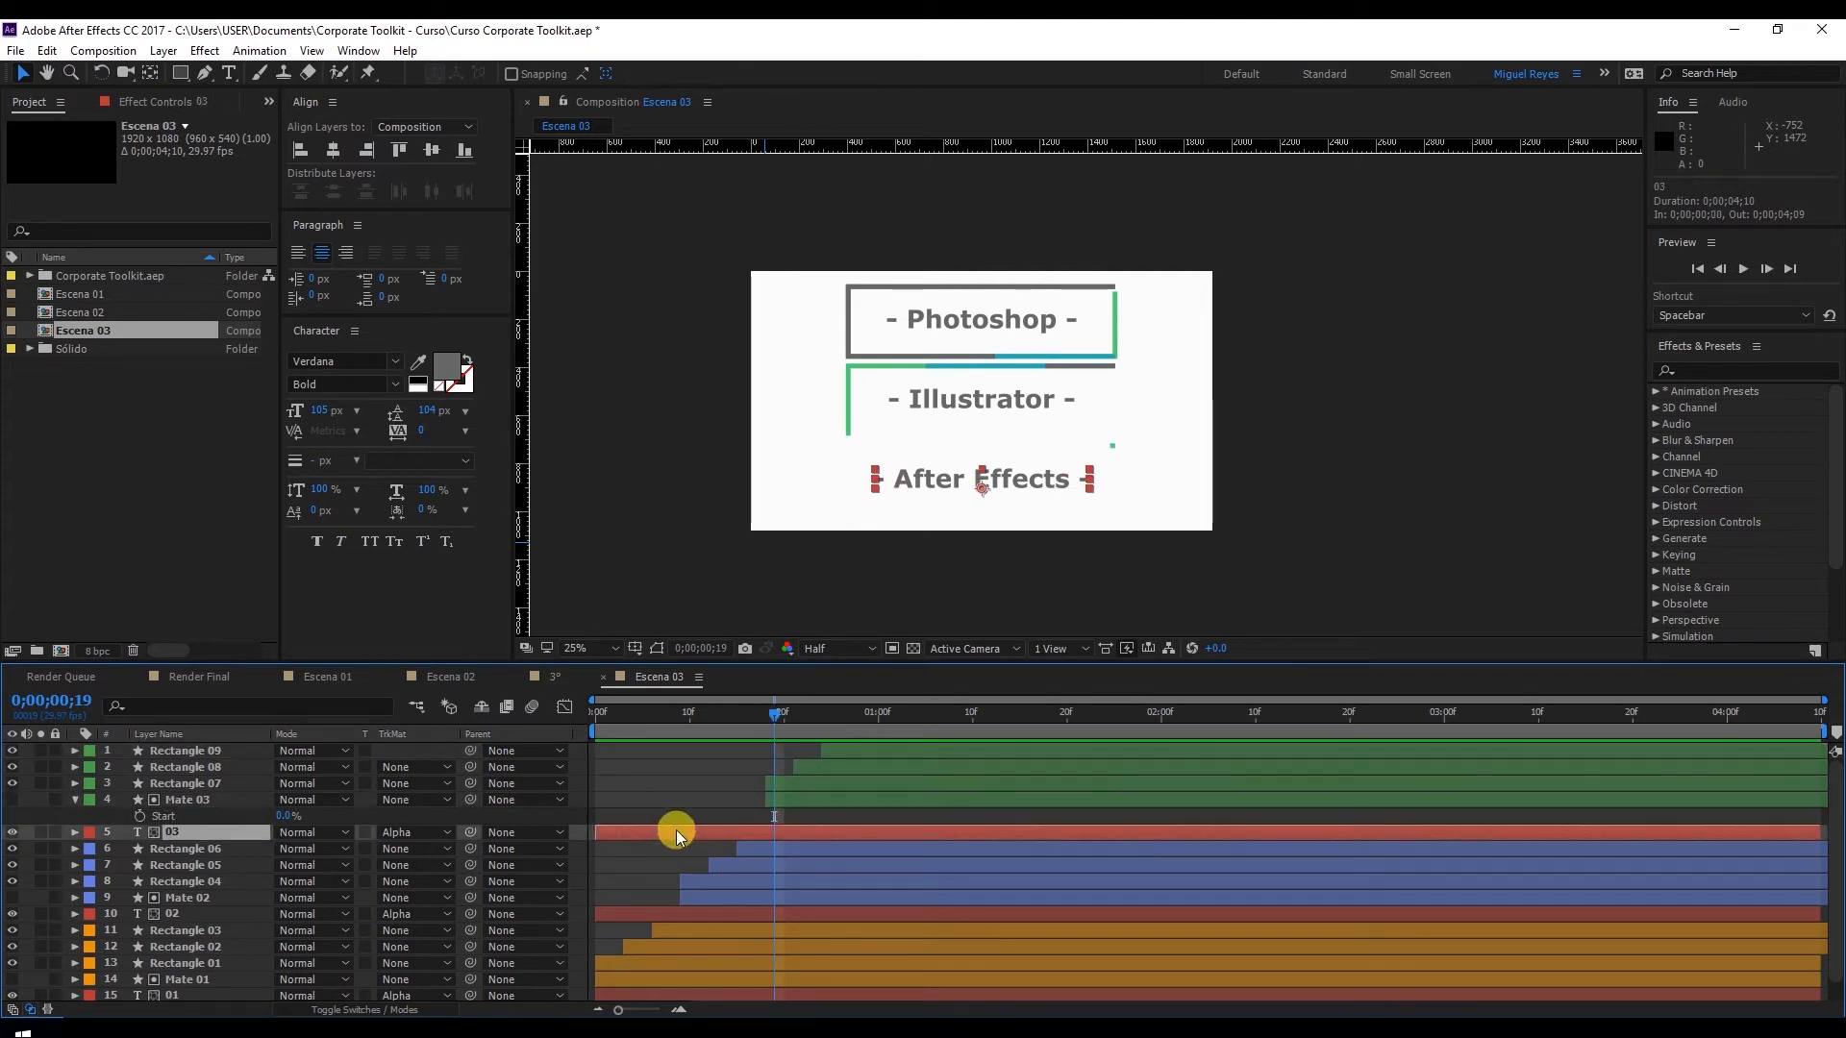
Collapse Mate 03 and reveal the Offset keyframes of text layers 01, 02 and 03 together in an enlarged timeline
key("u")
mouse_move(656, 712)
left_mouse_down()
mouse_move(688, 729)
mouse_move(659, 742)
mouse_move(661, 717)
left_mouse_up()
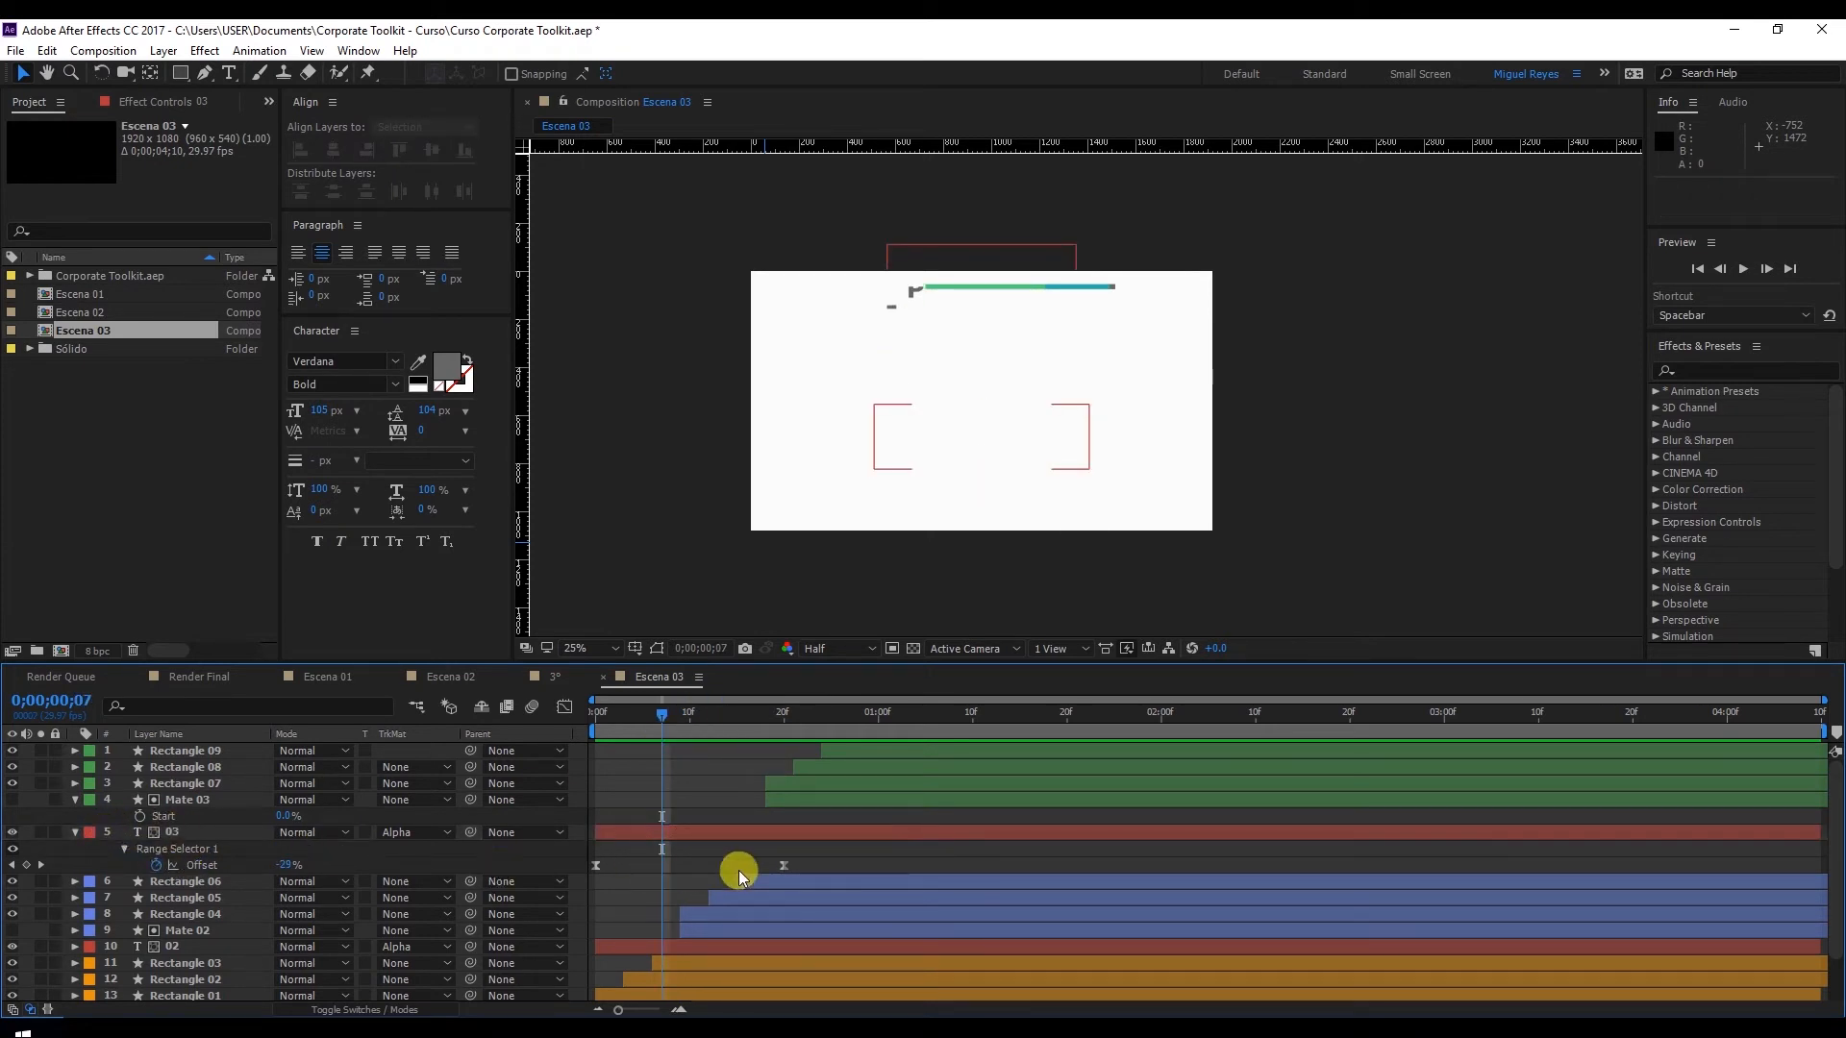
left_click_drag(814, 851, 553, 880)
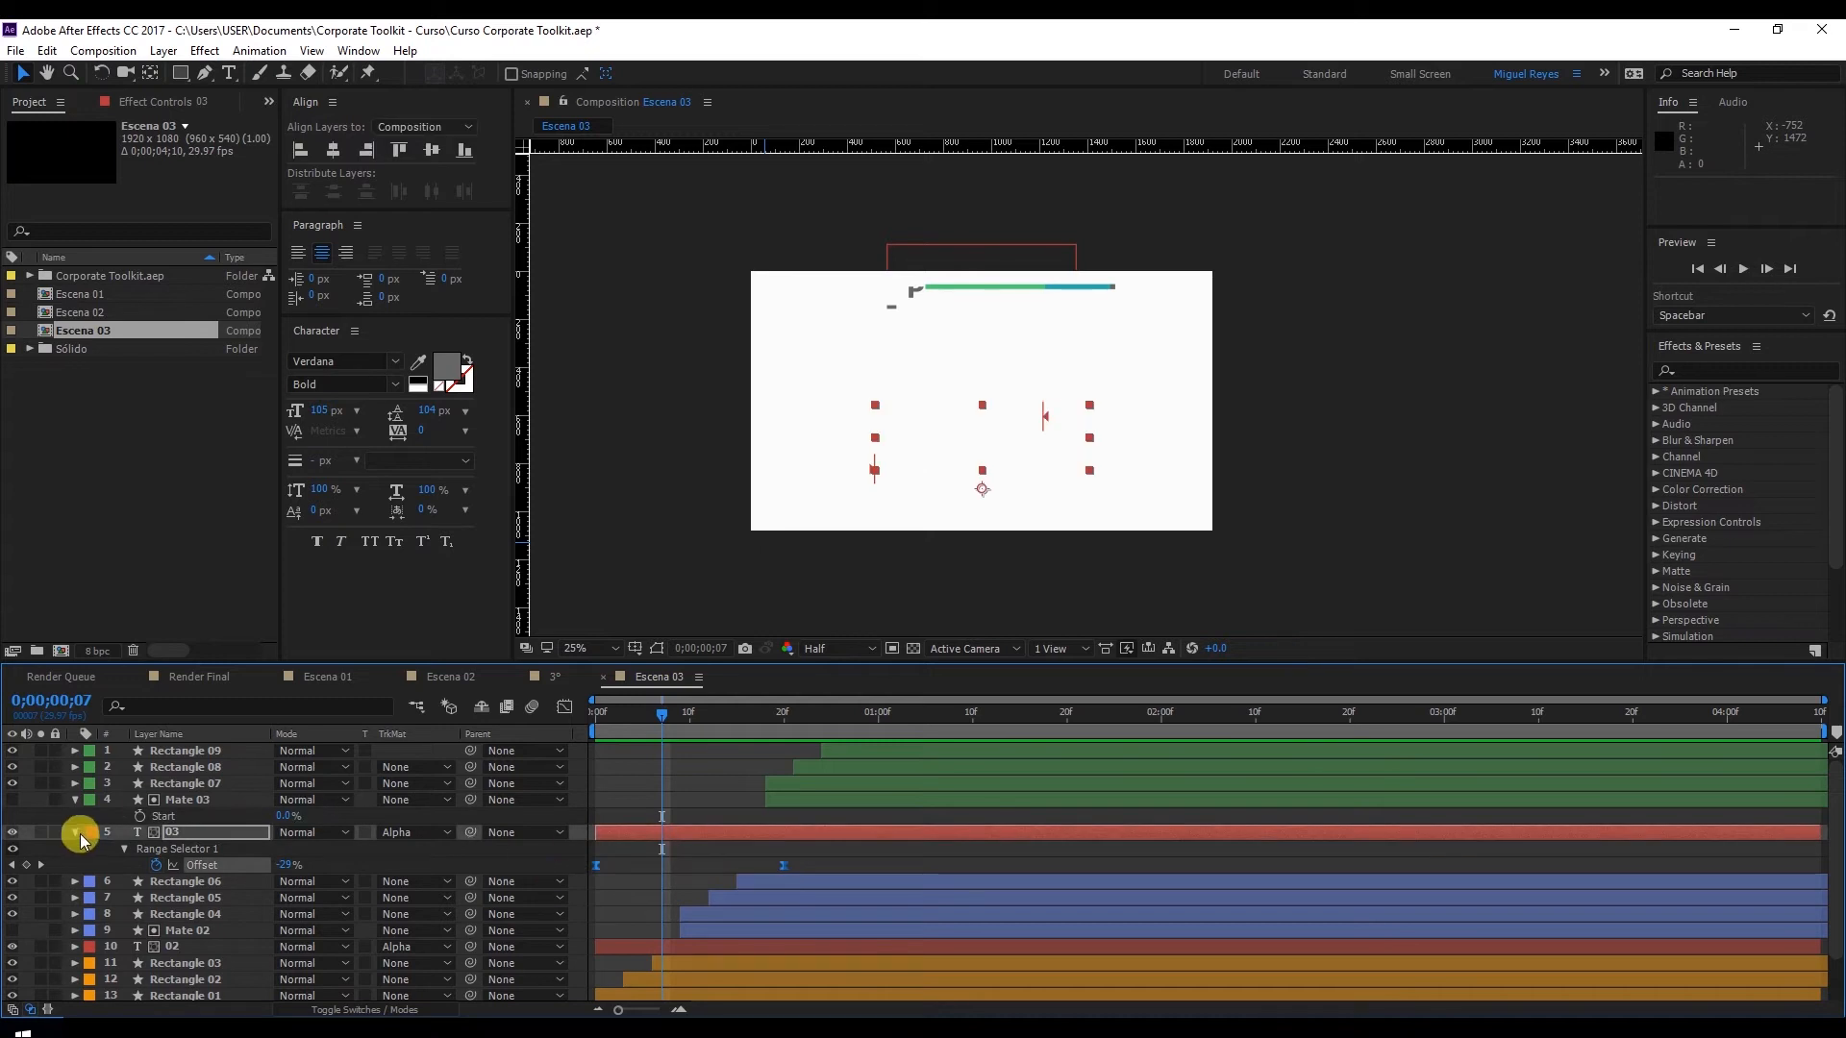
left_click(75, 833)
left_click(75, 800)
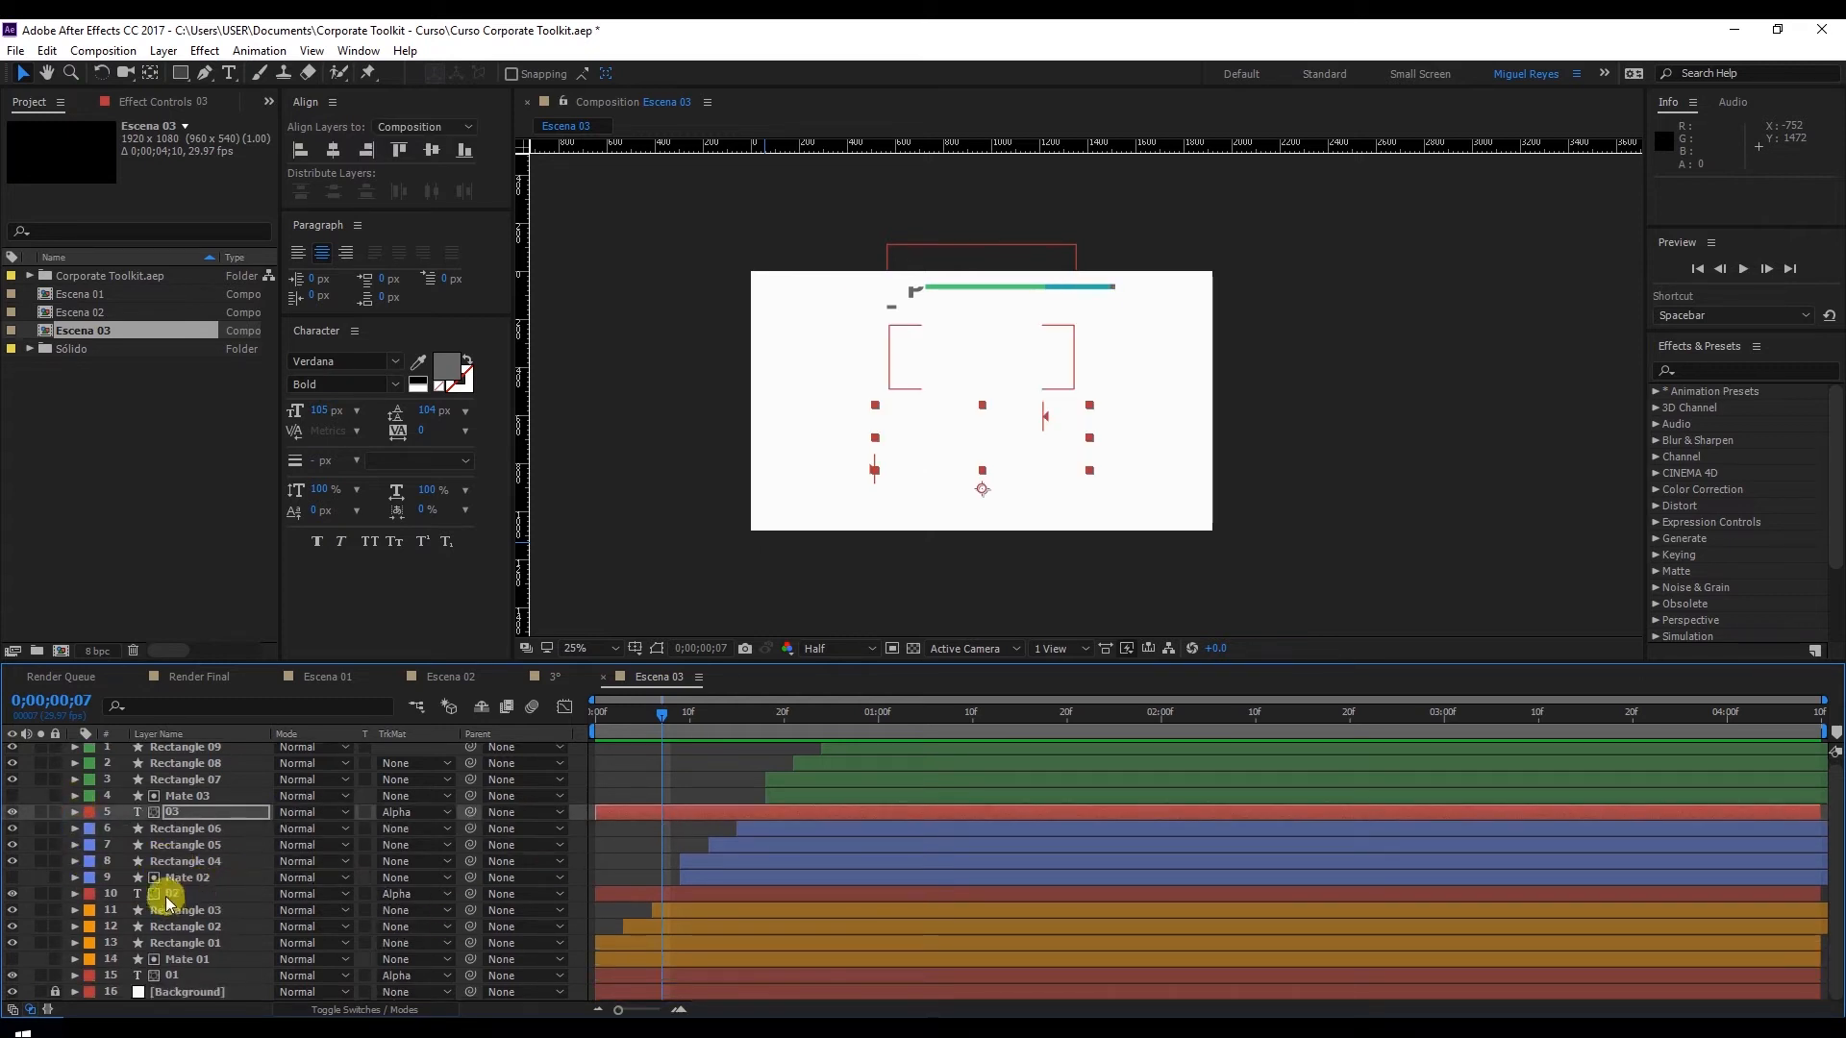
left_click(173, 894, "ctrl")
left_click(182, 976, "ctrl")
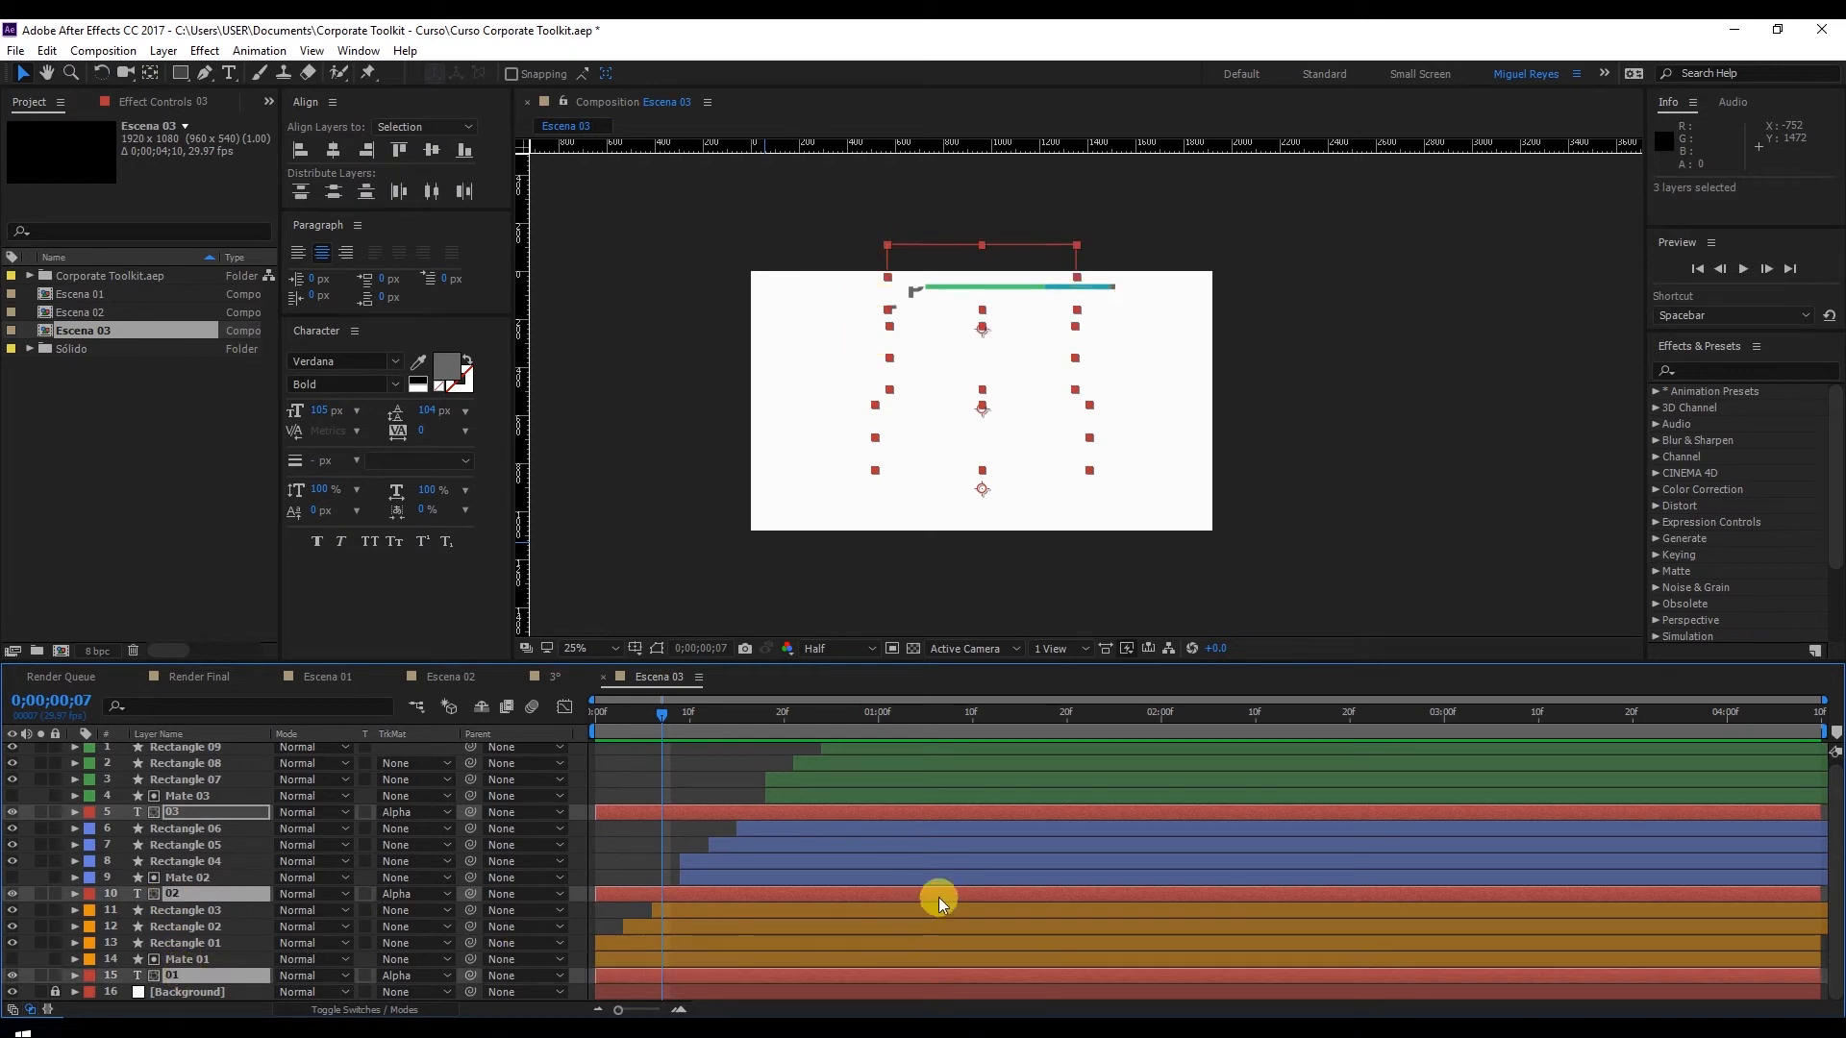
key("u")
scroll(943, 890, "down", 3)
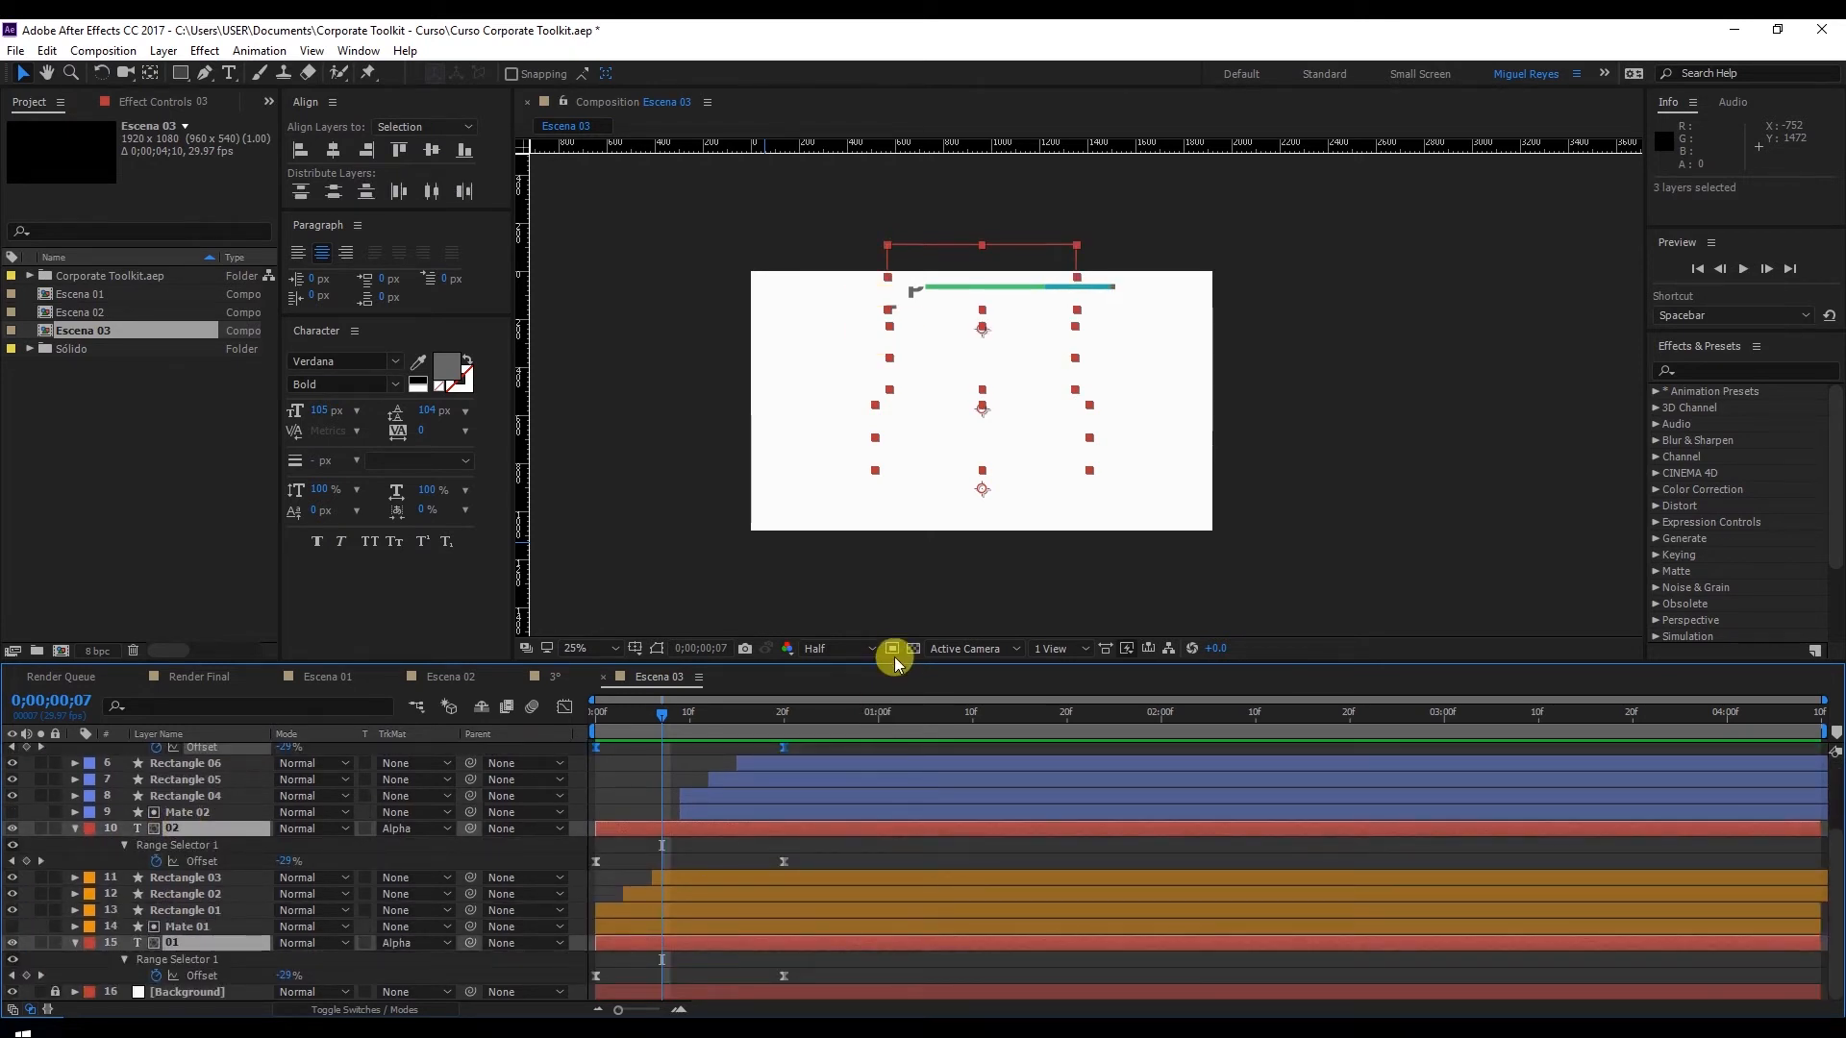
left_click_drag(900, 659, 900, 583)
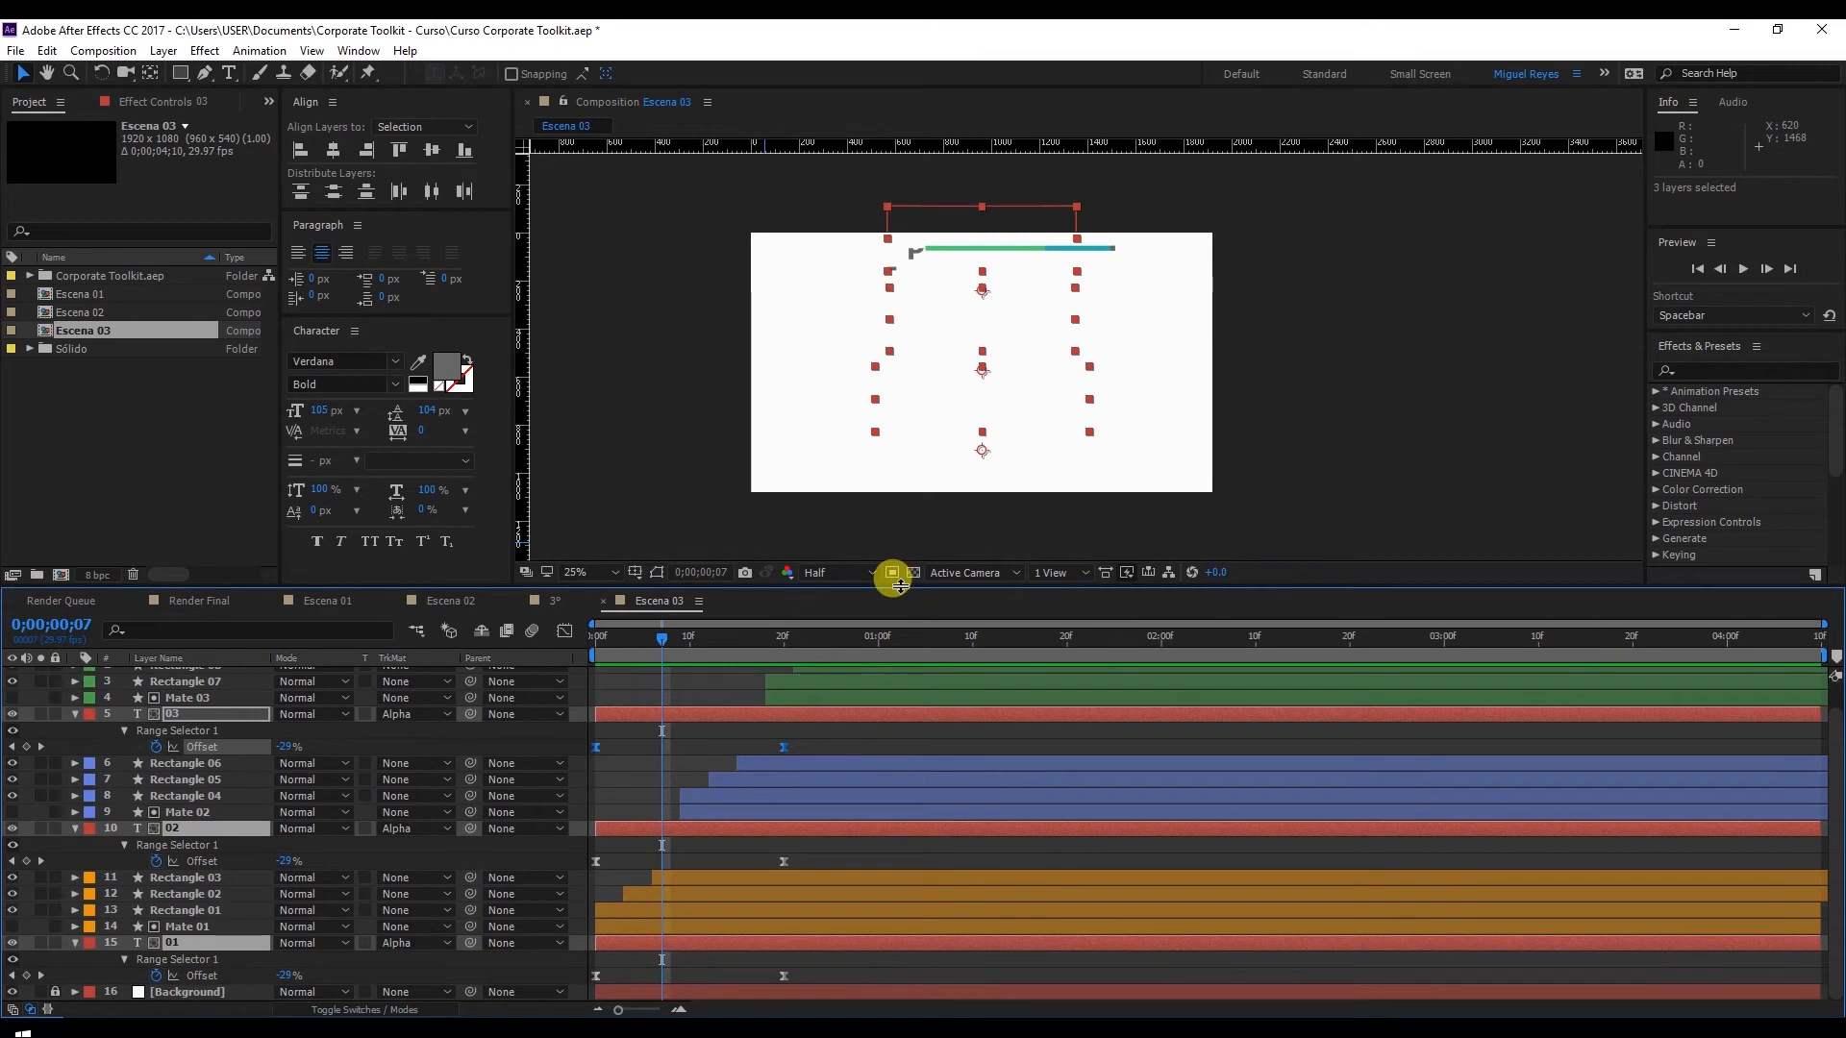
Move both Offset keyframes of text layer 01 so that the first one sits at 0;00;00;15
left_click(811, 960)
left_click_drag(689, 968, 589, 991)
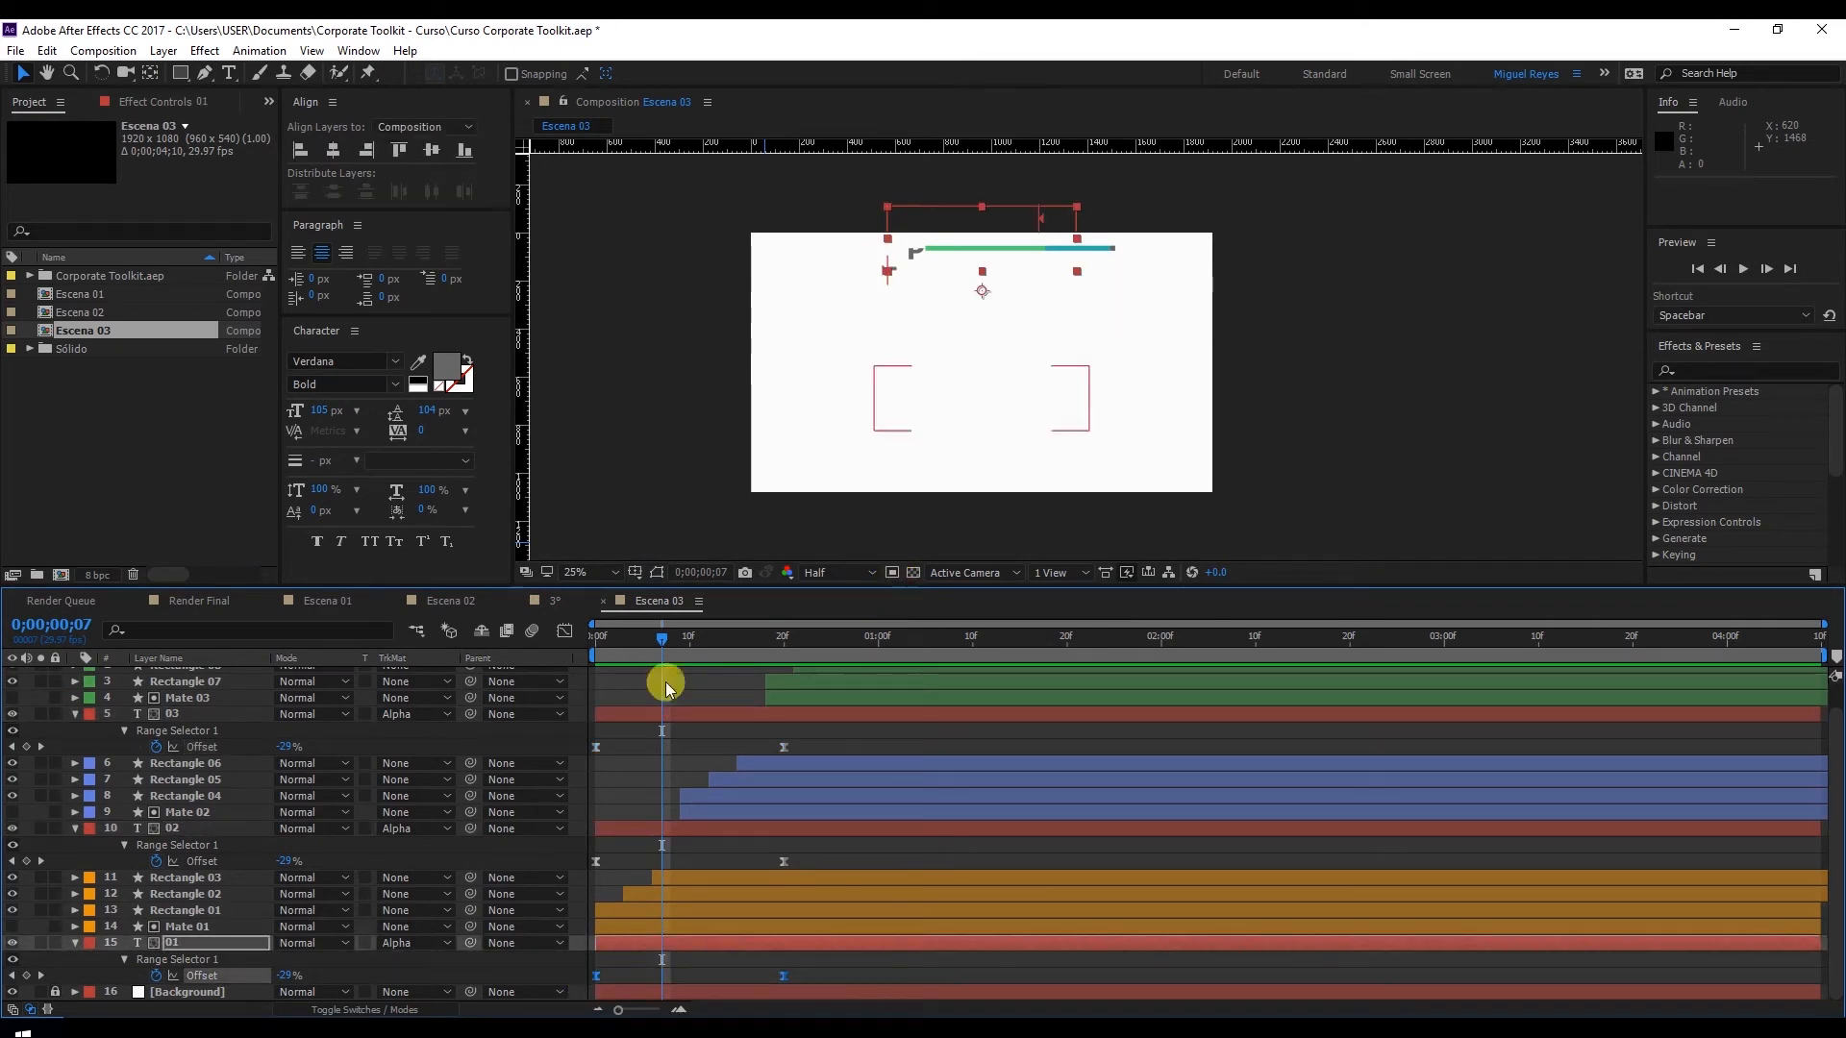
left_click_drag(667, 654, 739, 650)
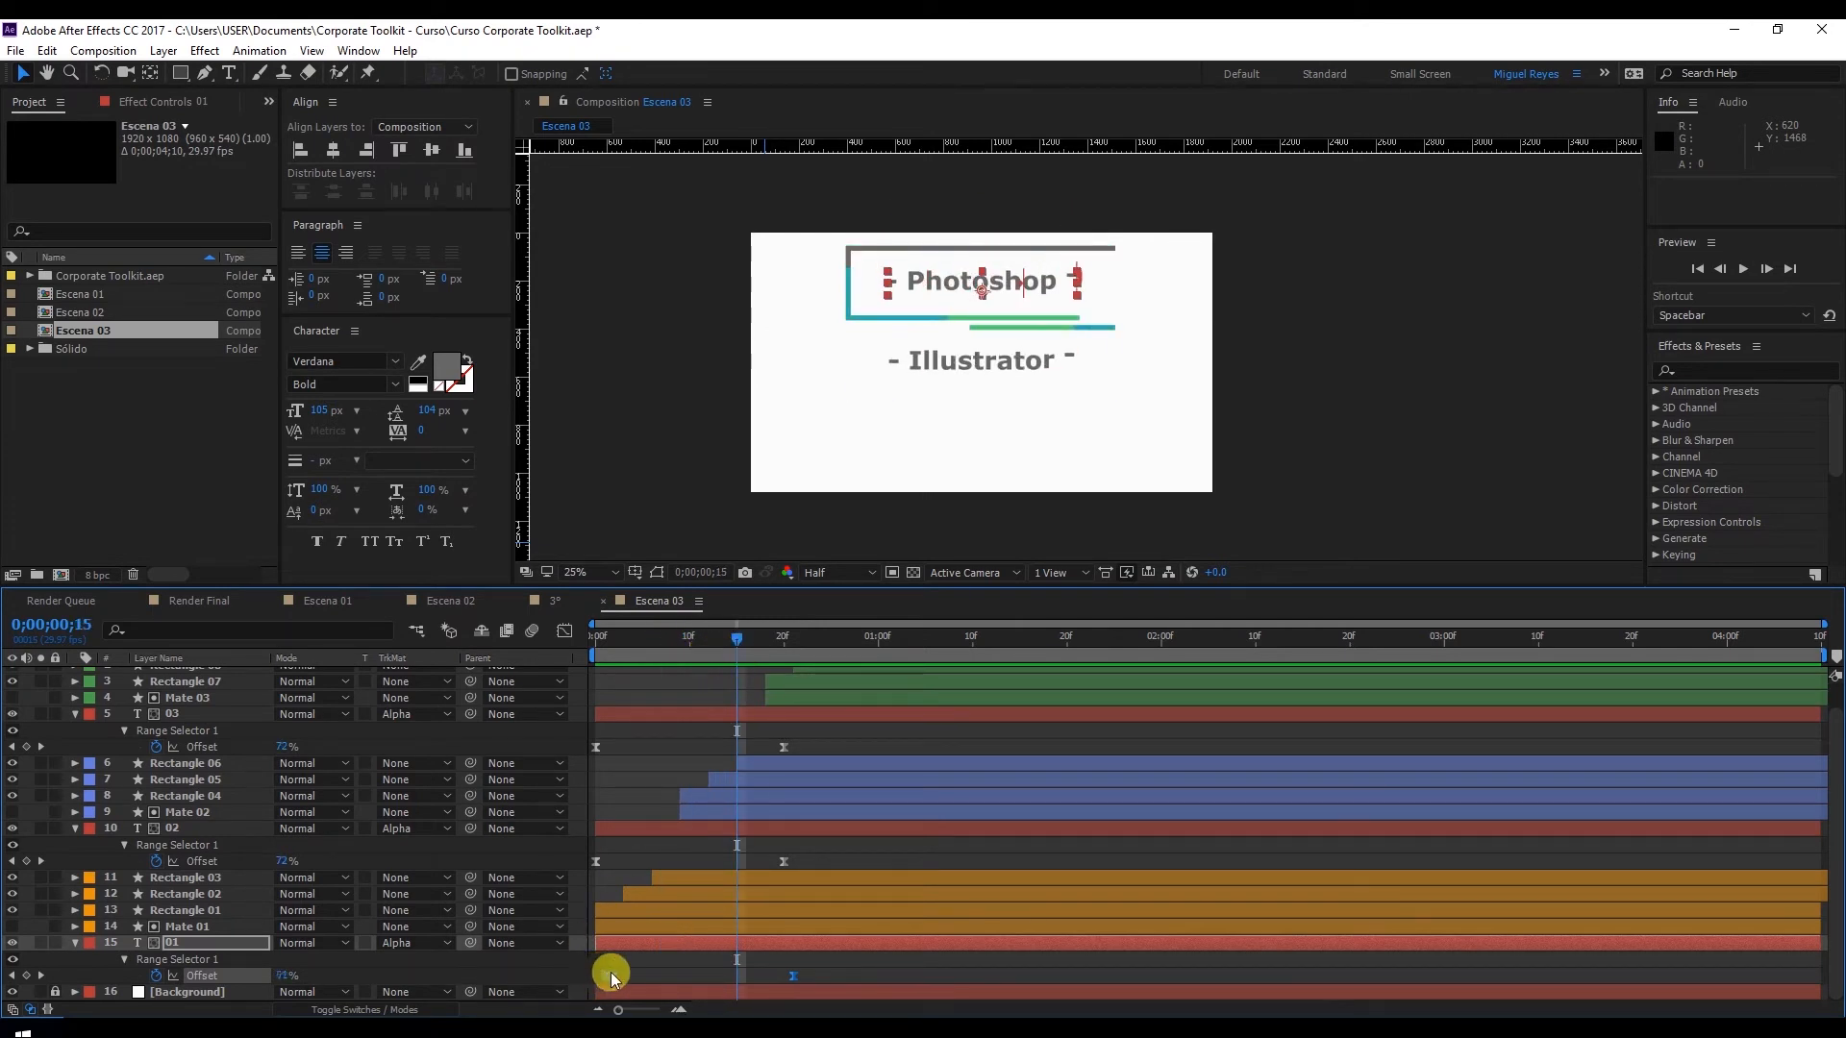
left_click_drag(598, 975, 719, 973)
Move both Offset keyframes of text layer 02 so that they run from 0;00;01;05 to 0;00;01;25
left_click_drag(812, 855, 568, 874)
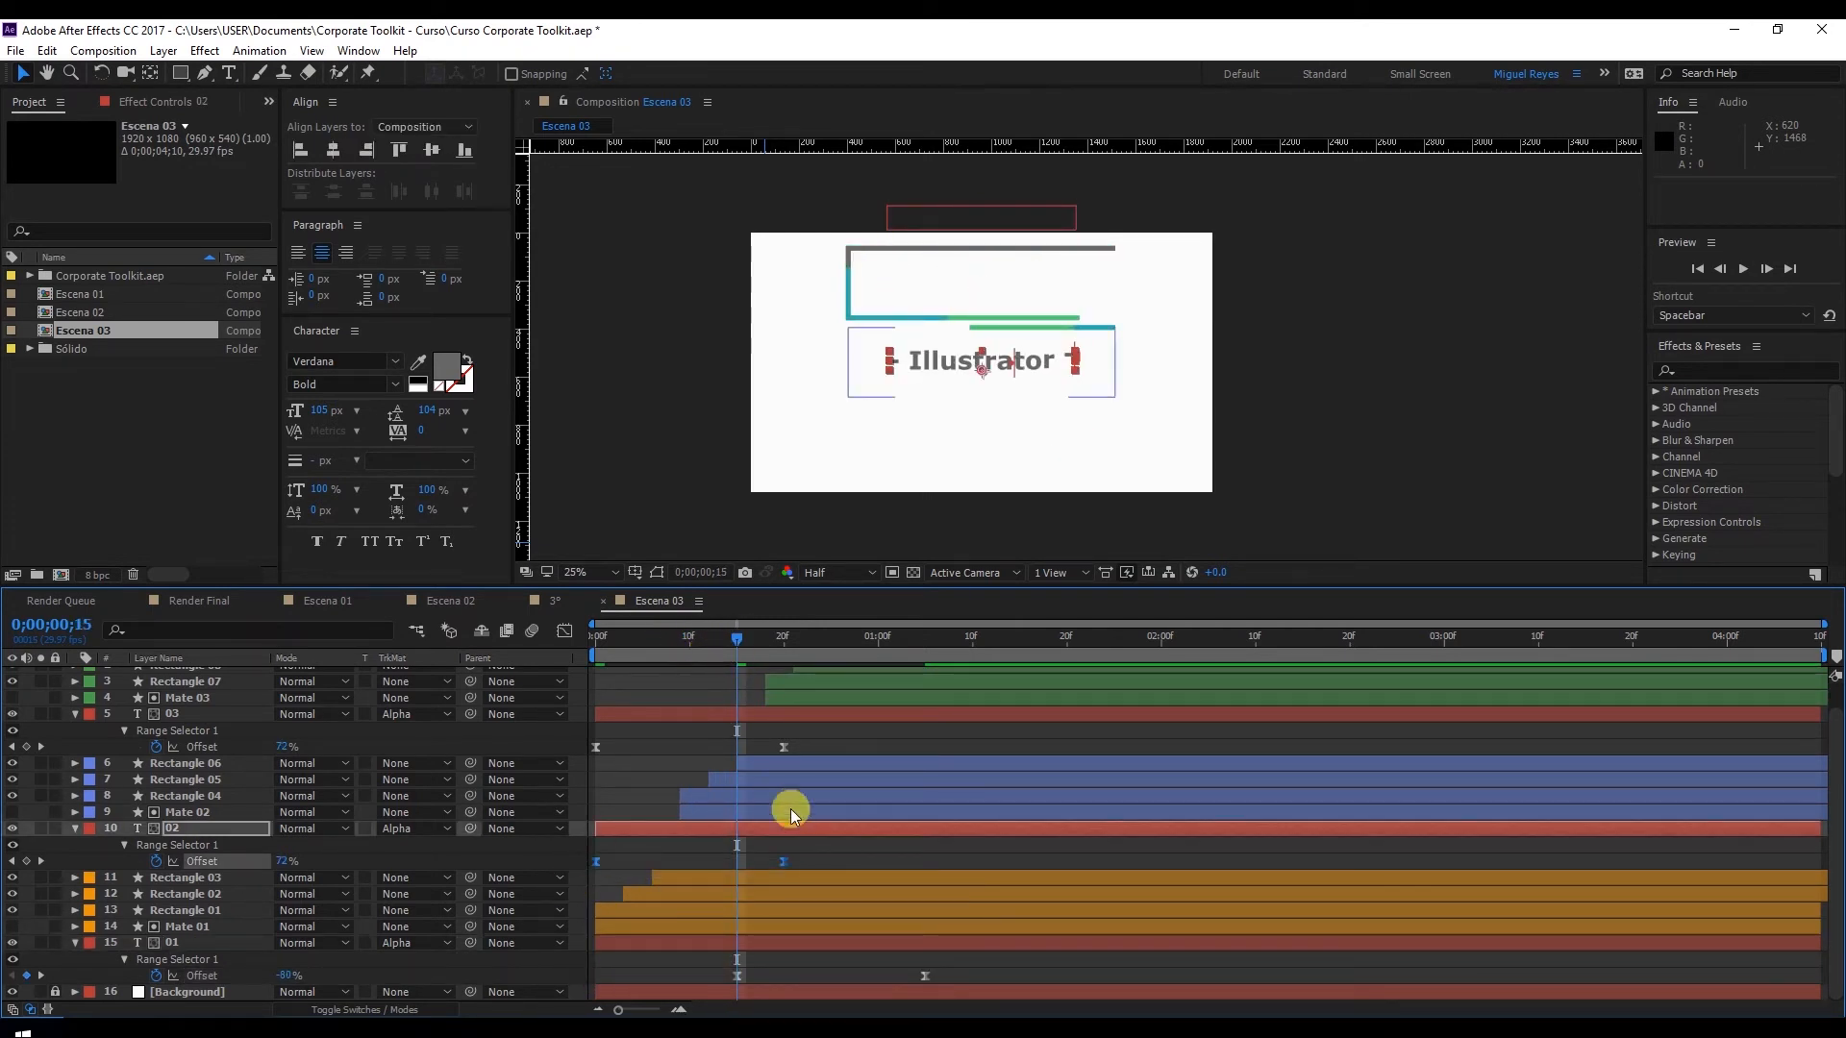
left_click(825, 846)
left_click_drag(752, 852, 586, 880)
key("space")
key("space")
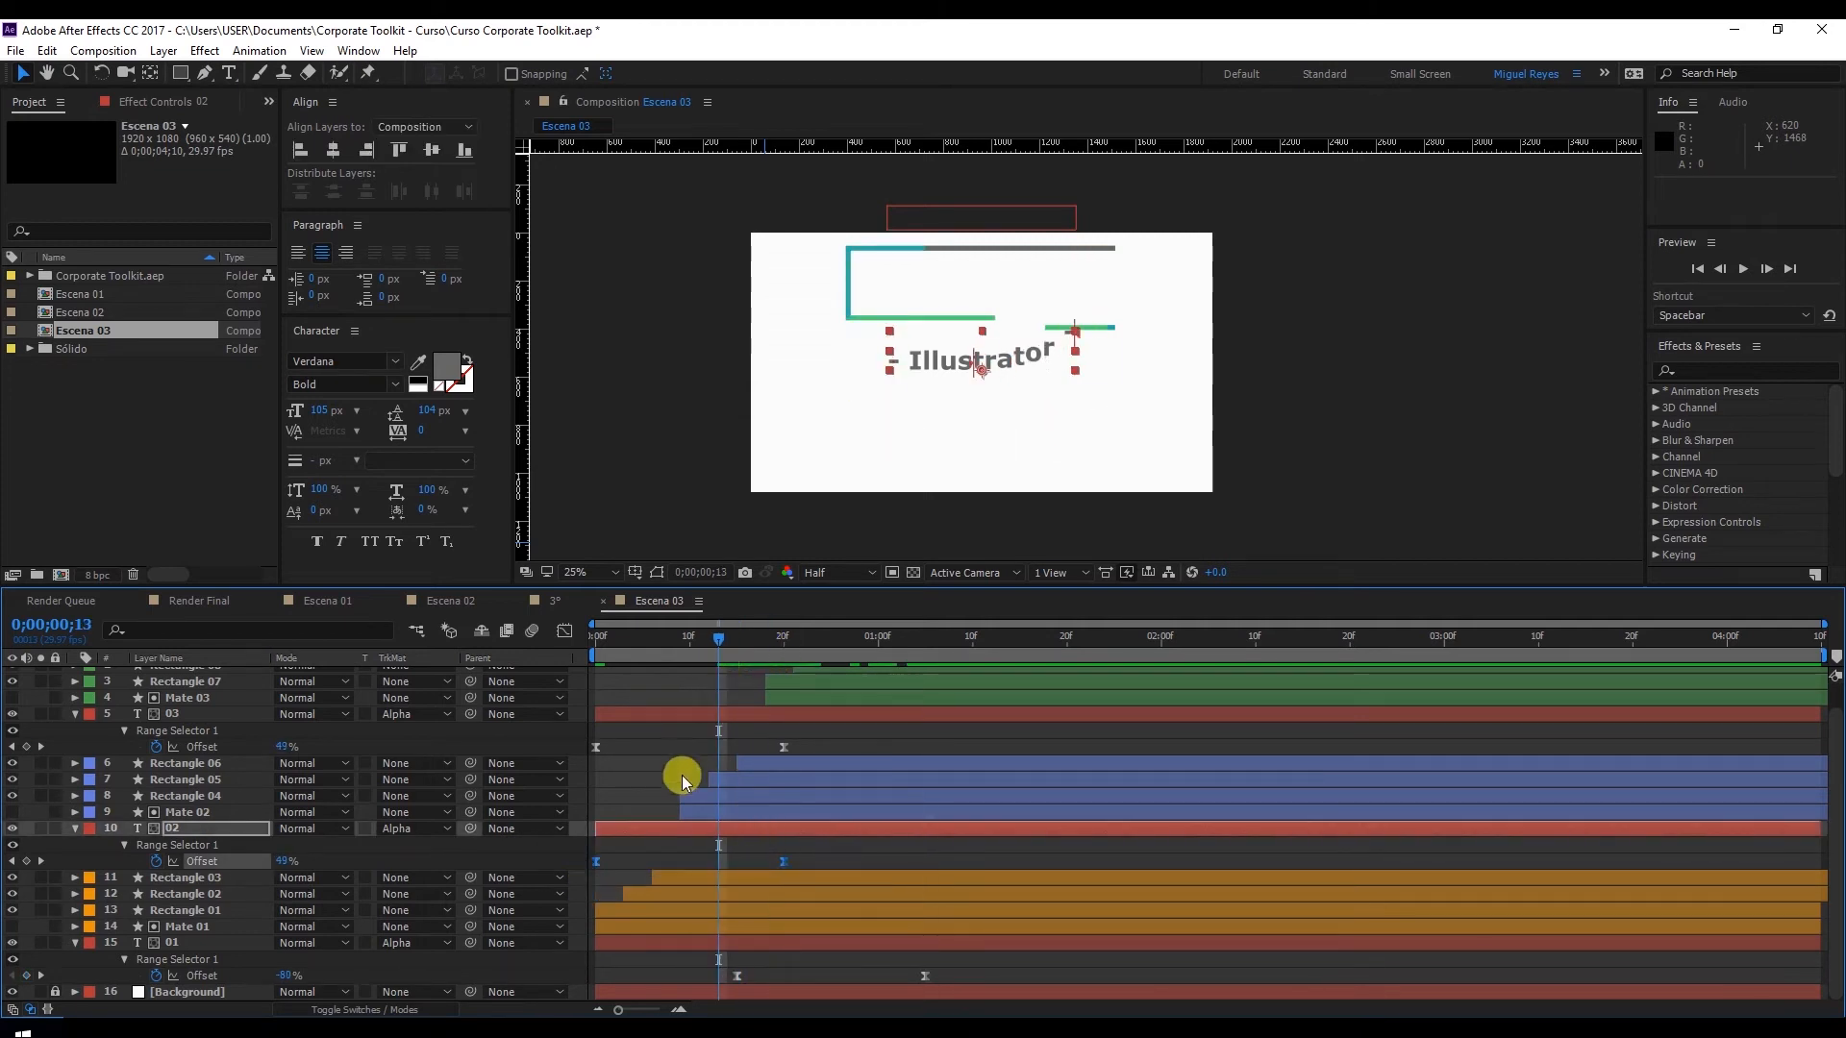
left_click_drag(697, 636, 897, 667)
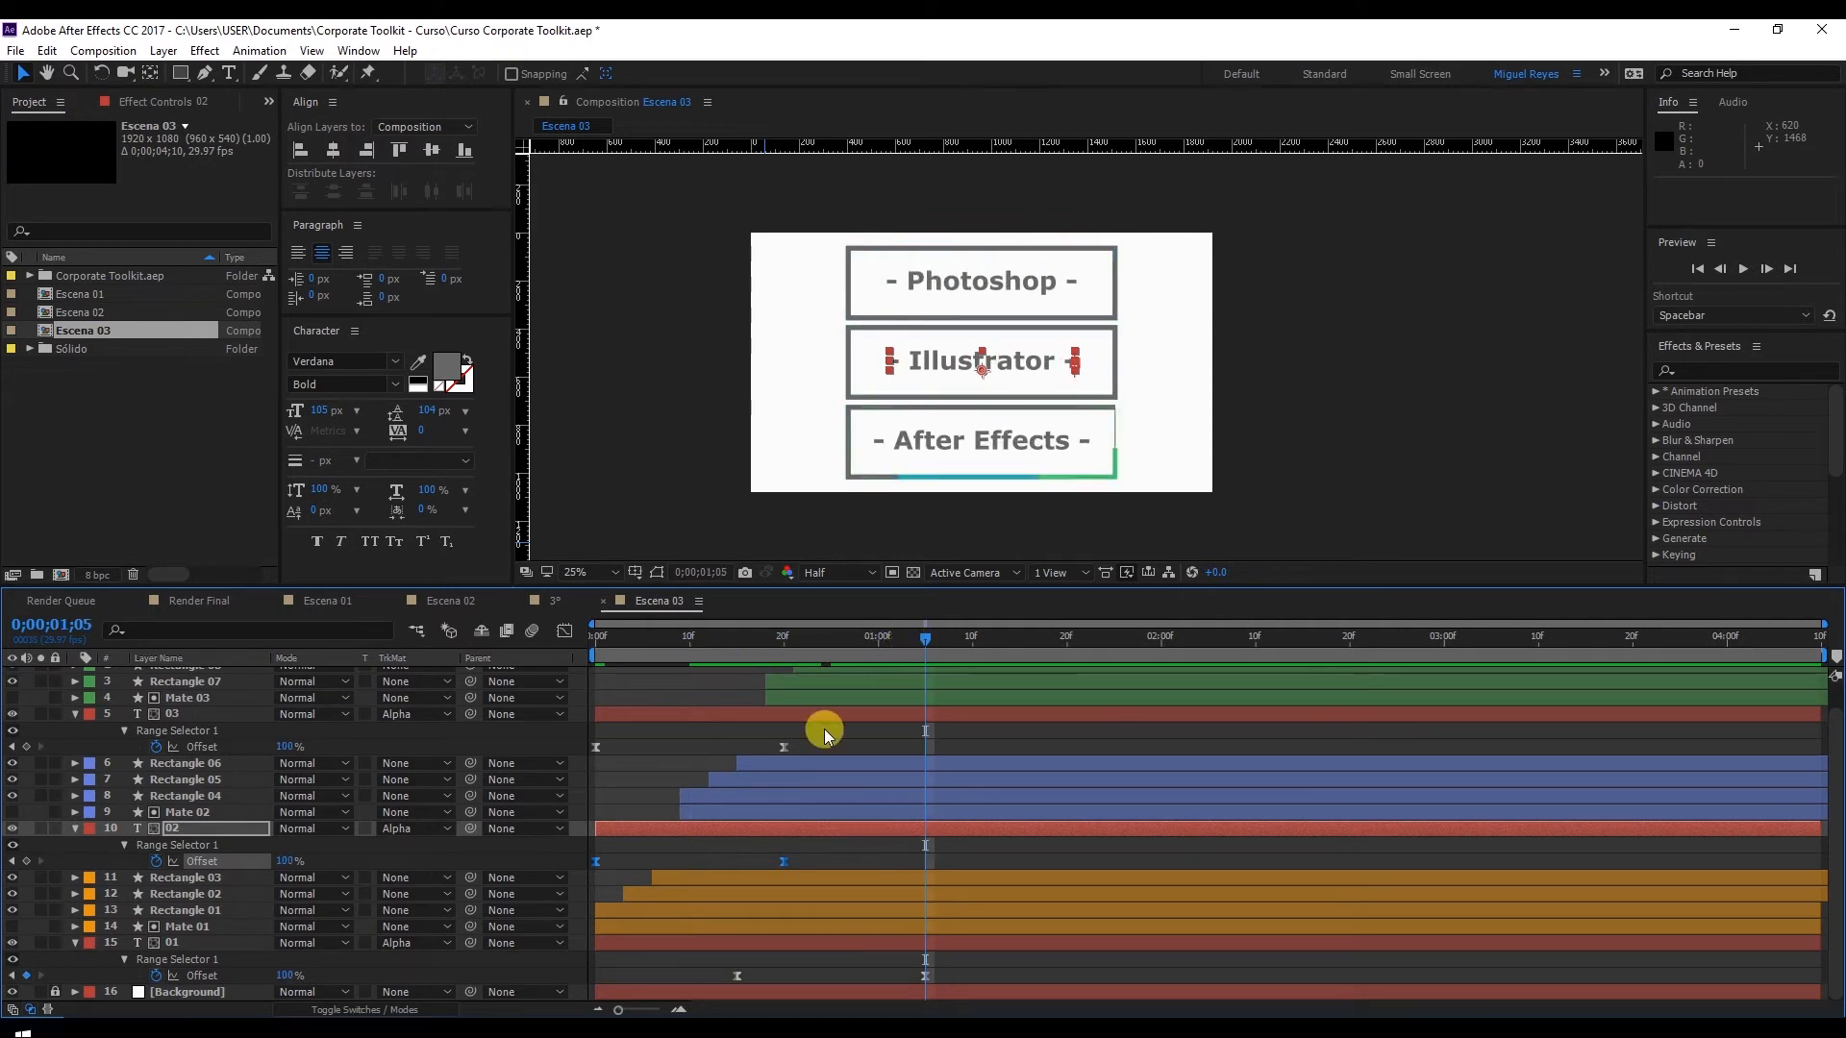
left_click_drag(771, 859, 1114, 852)
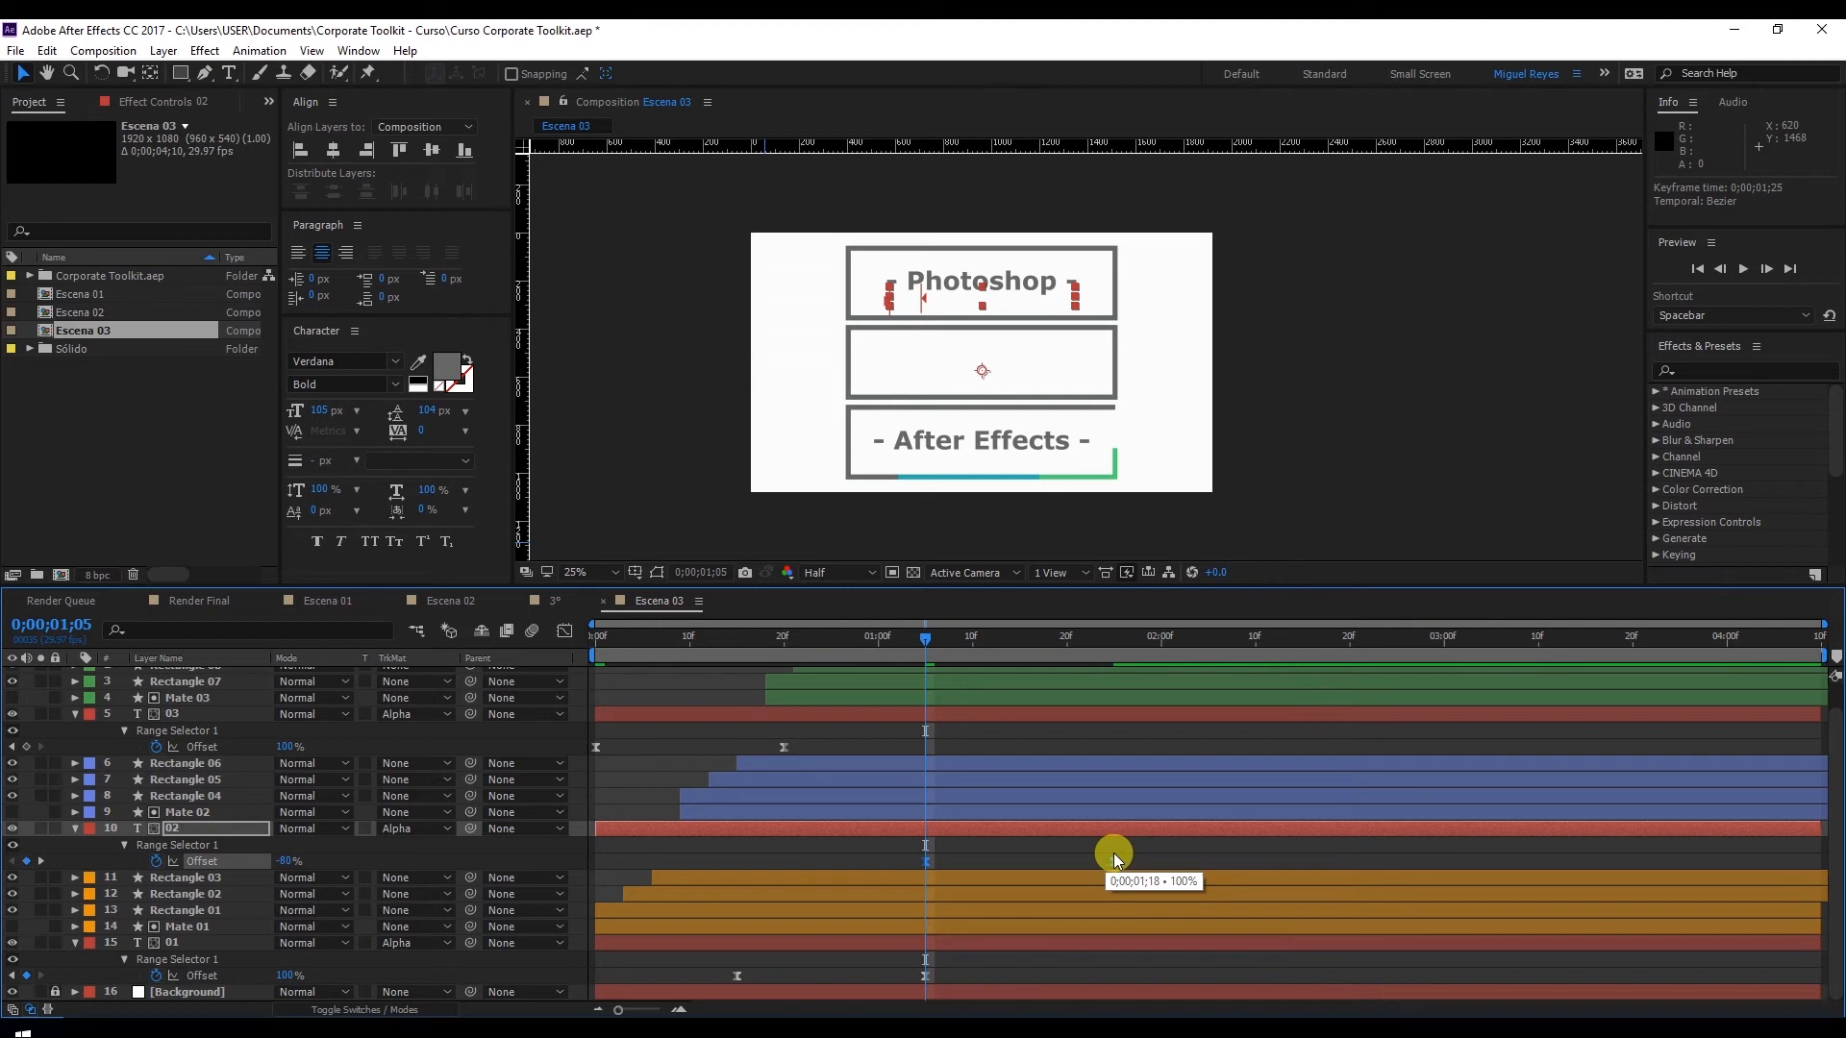
Move both Offset keyframes of text layer 03 so that they run from 0;00;01;25 to 0;00;02;15
left_click(810, 736)
left_click_drag(742, 744, 572, 764)
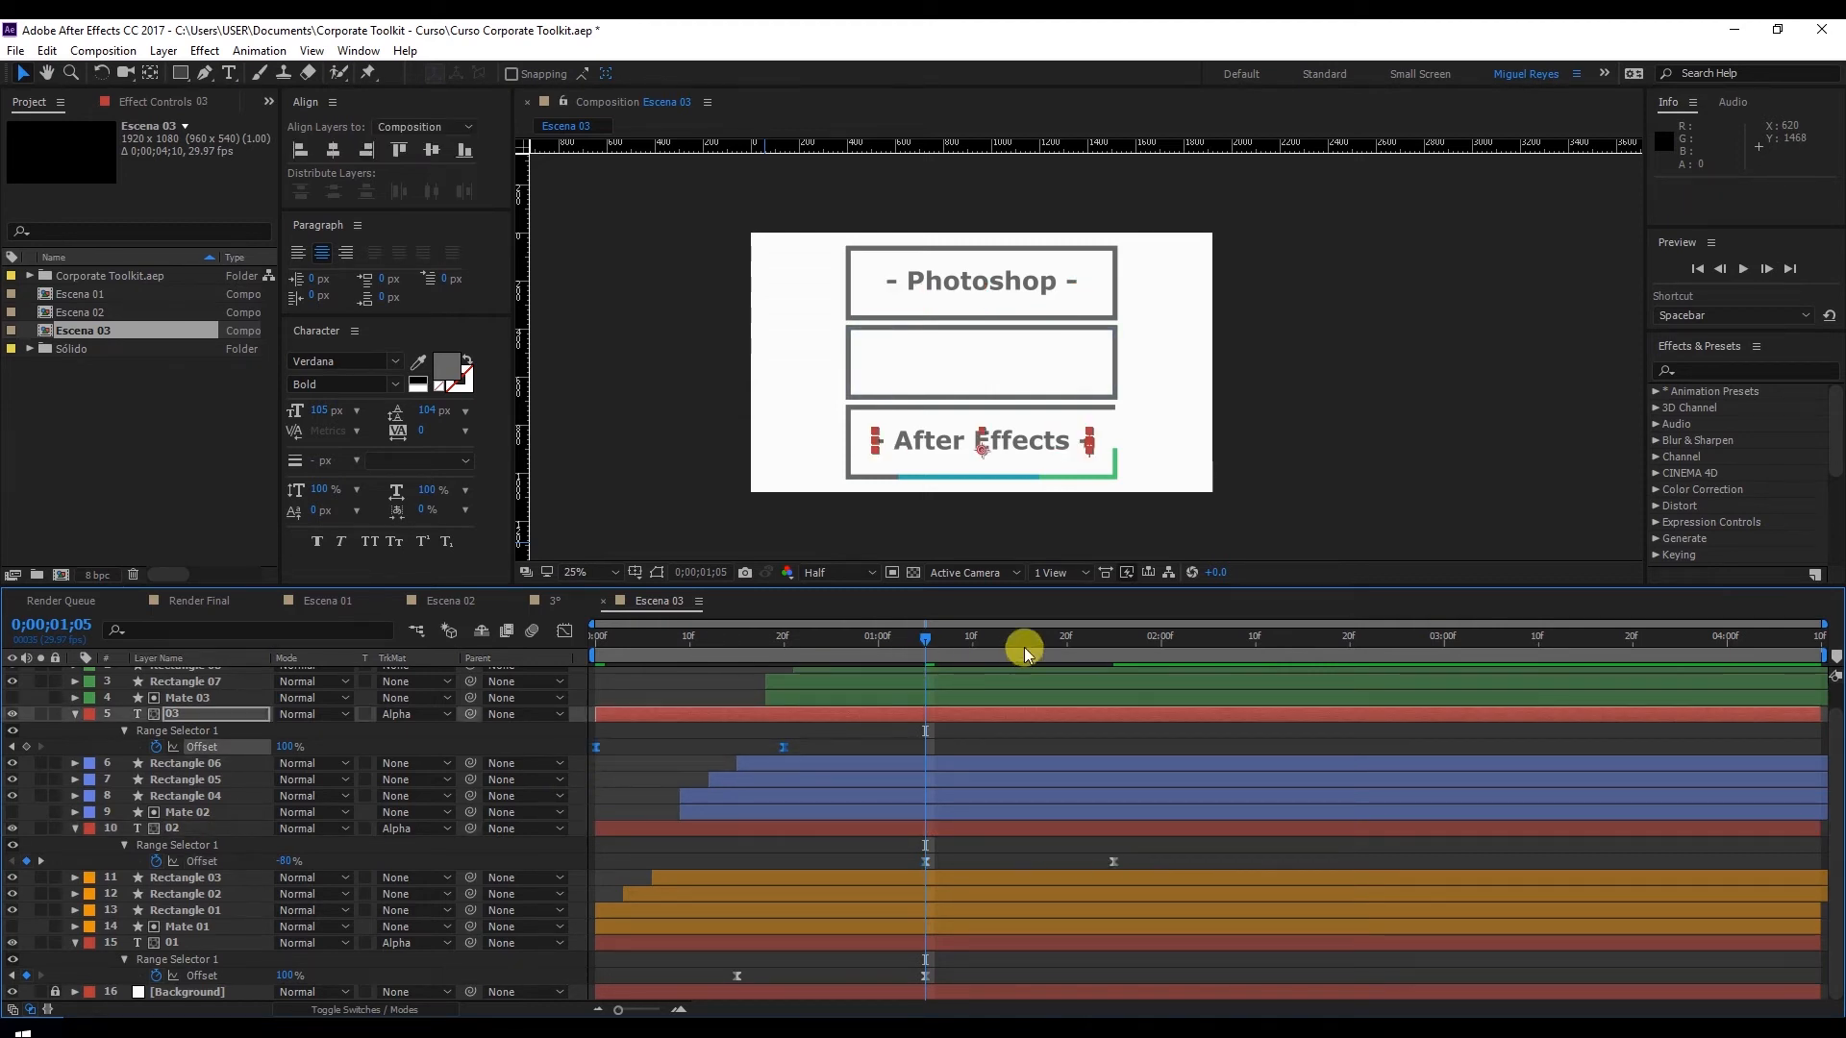
key("space")
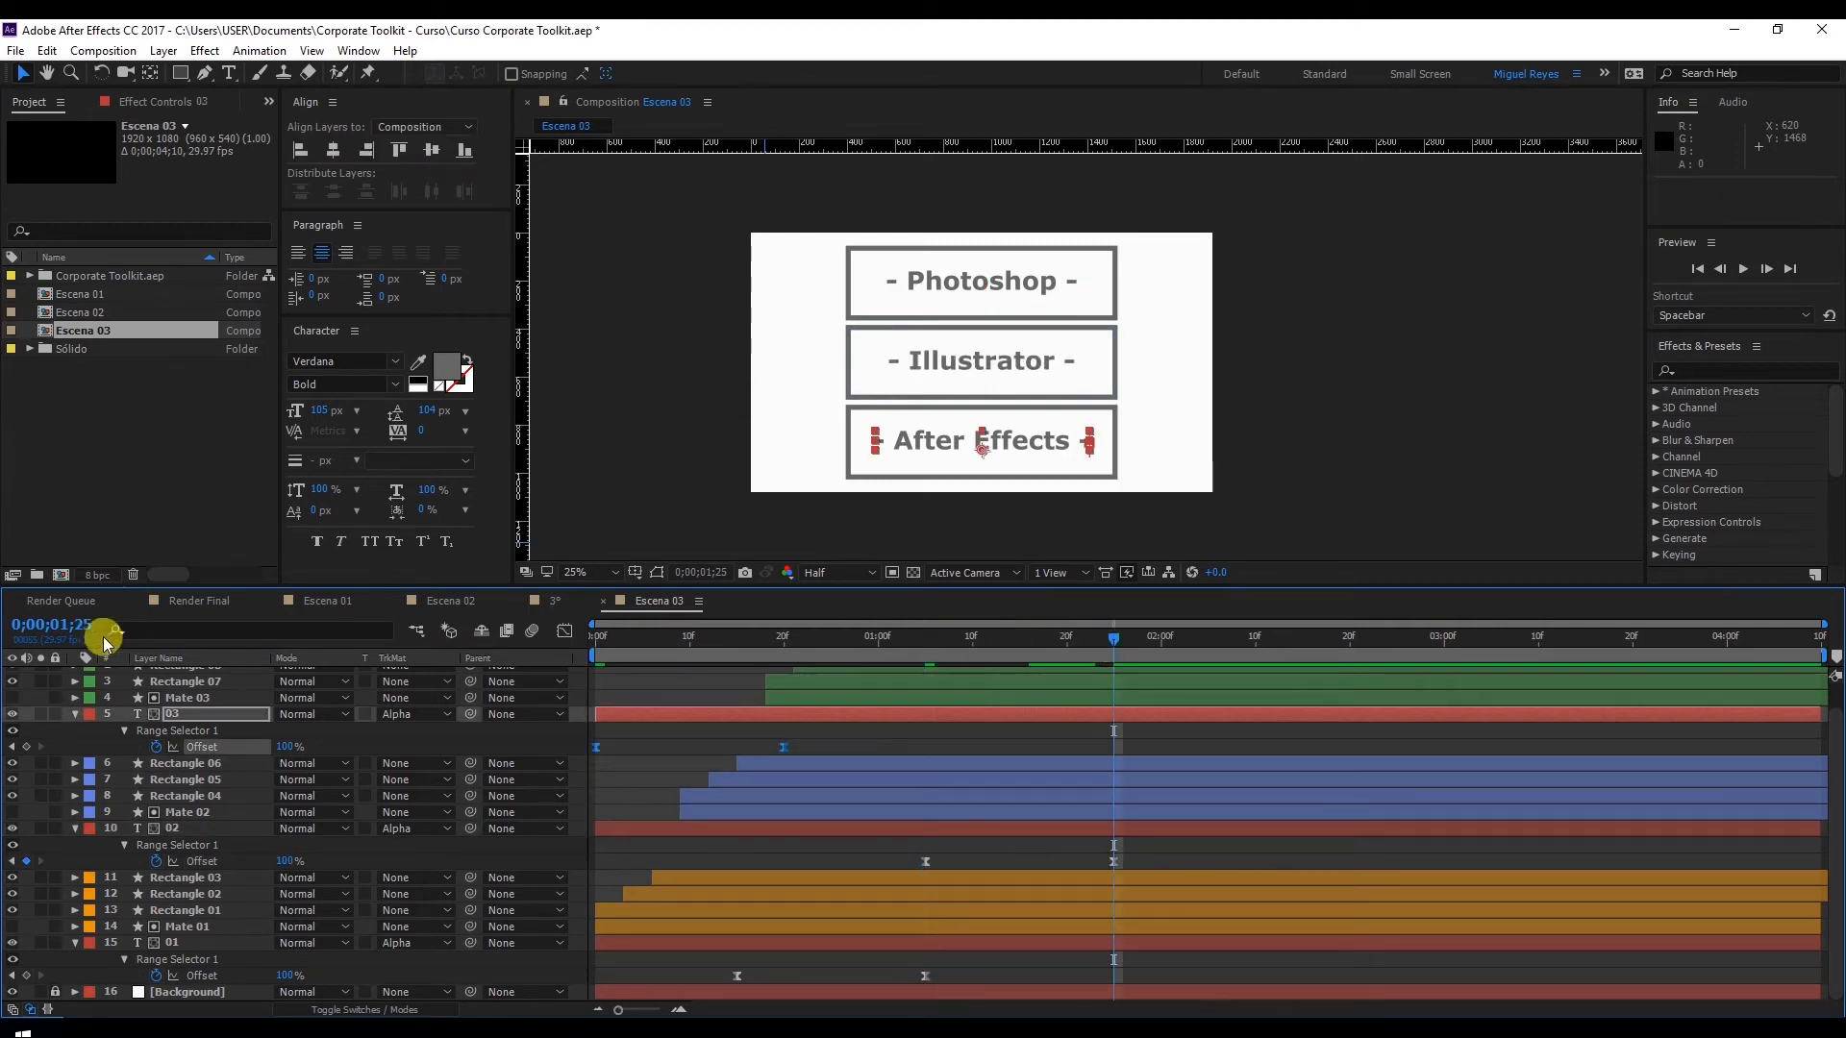
left_click_drag(783, 747, 1303, 748)
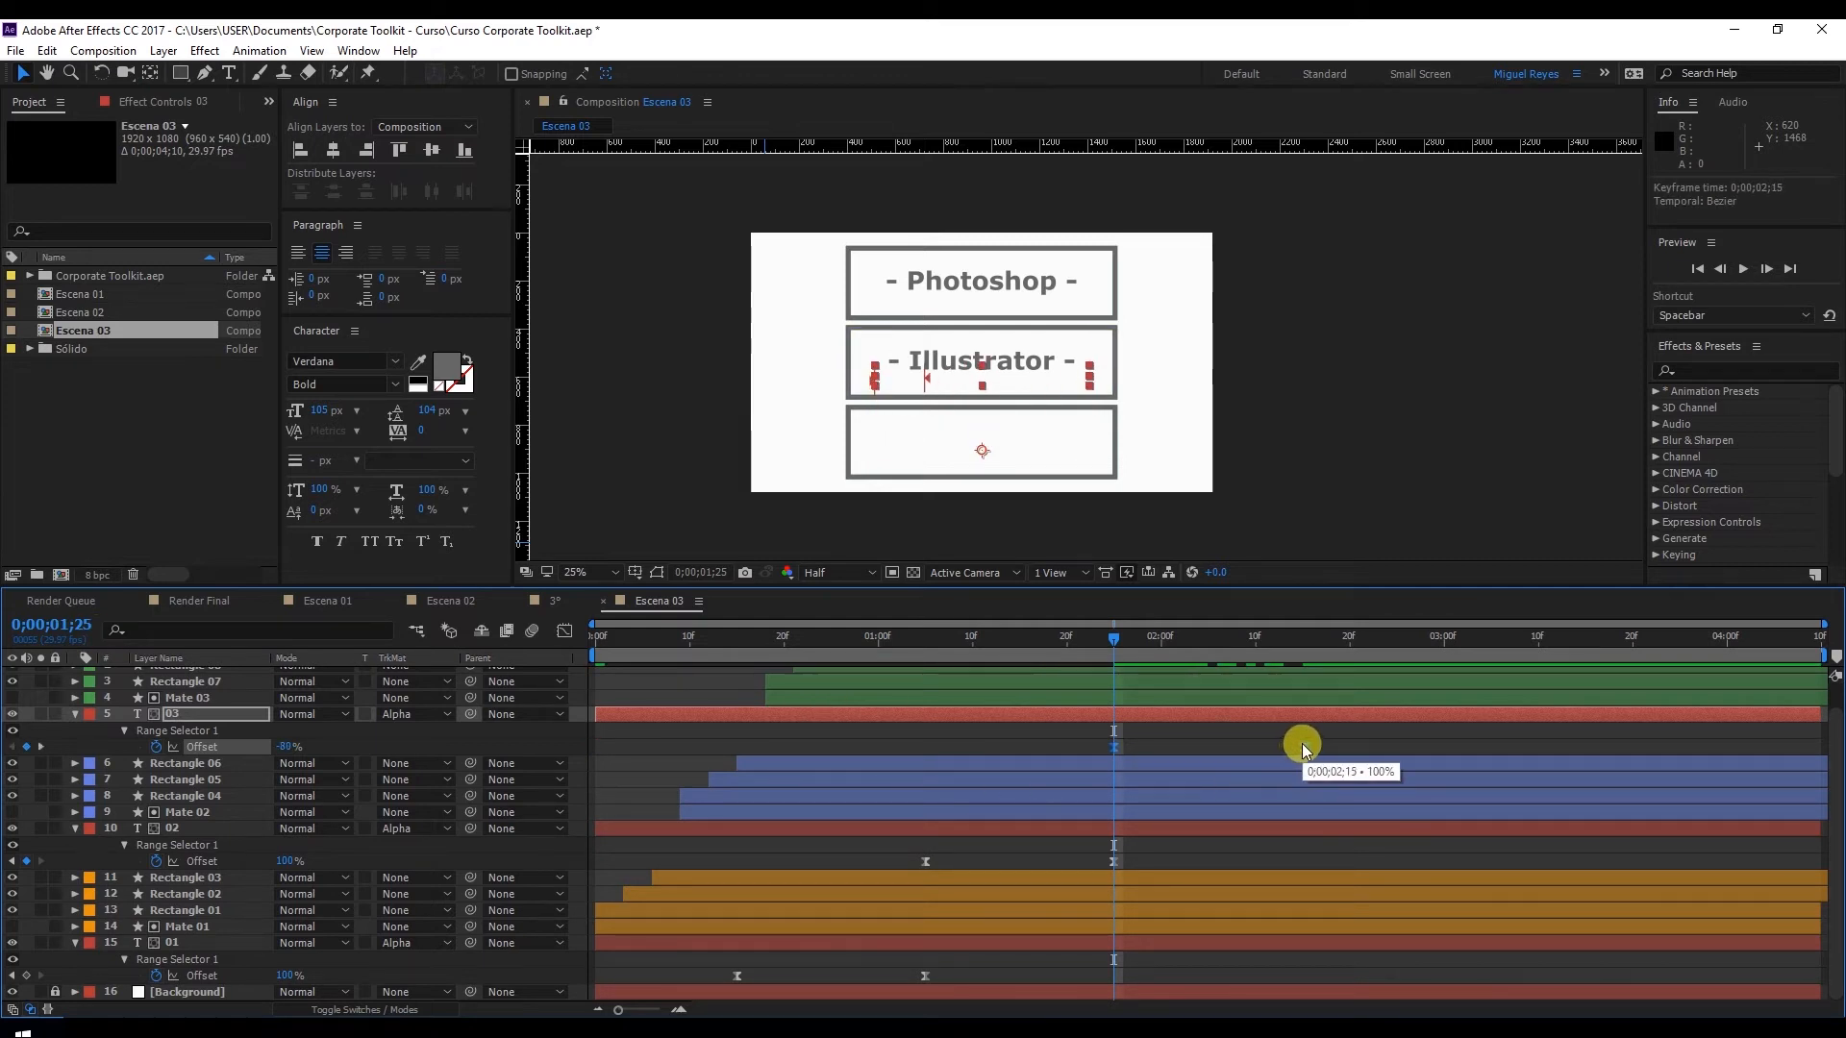
left_click(1356, 746)
Preview the composition from the start to check the staggered text reveals, and return the playhead to 0;00;00;07
left_click(581, 643)
key("space")
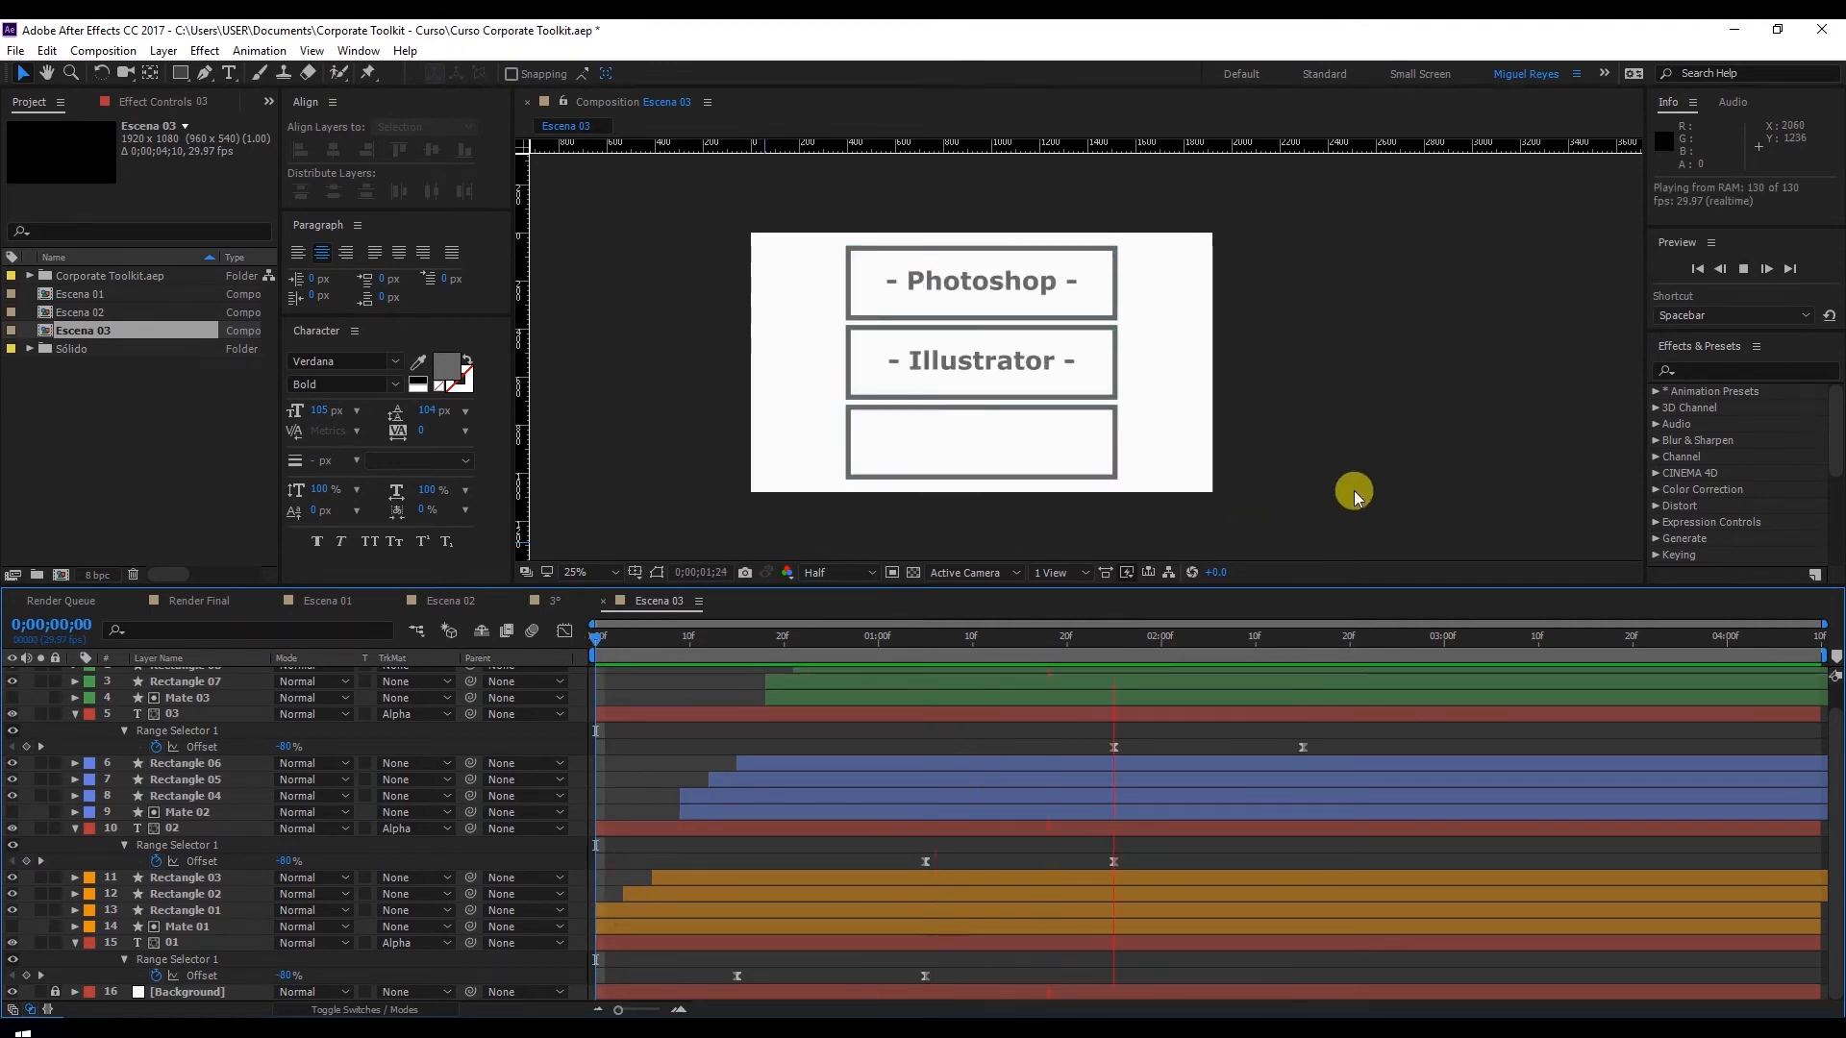
left_click(620, 650)
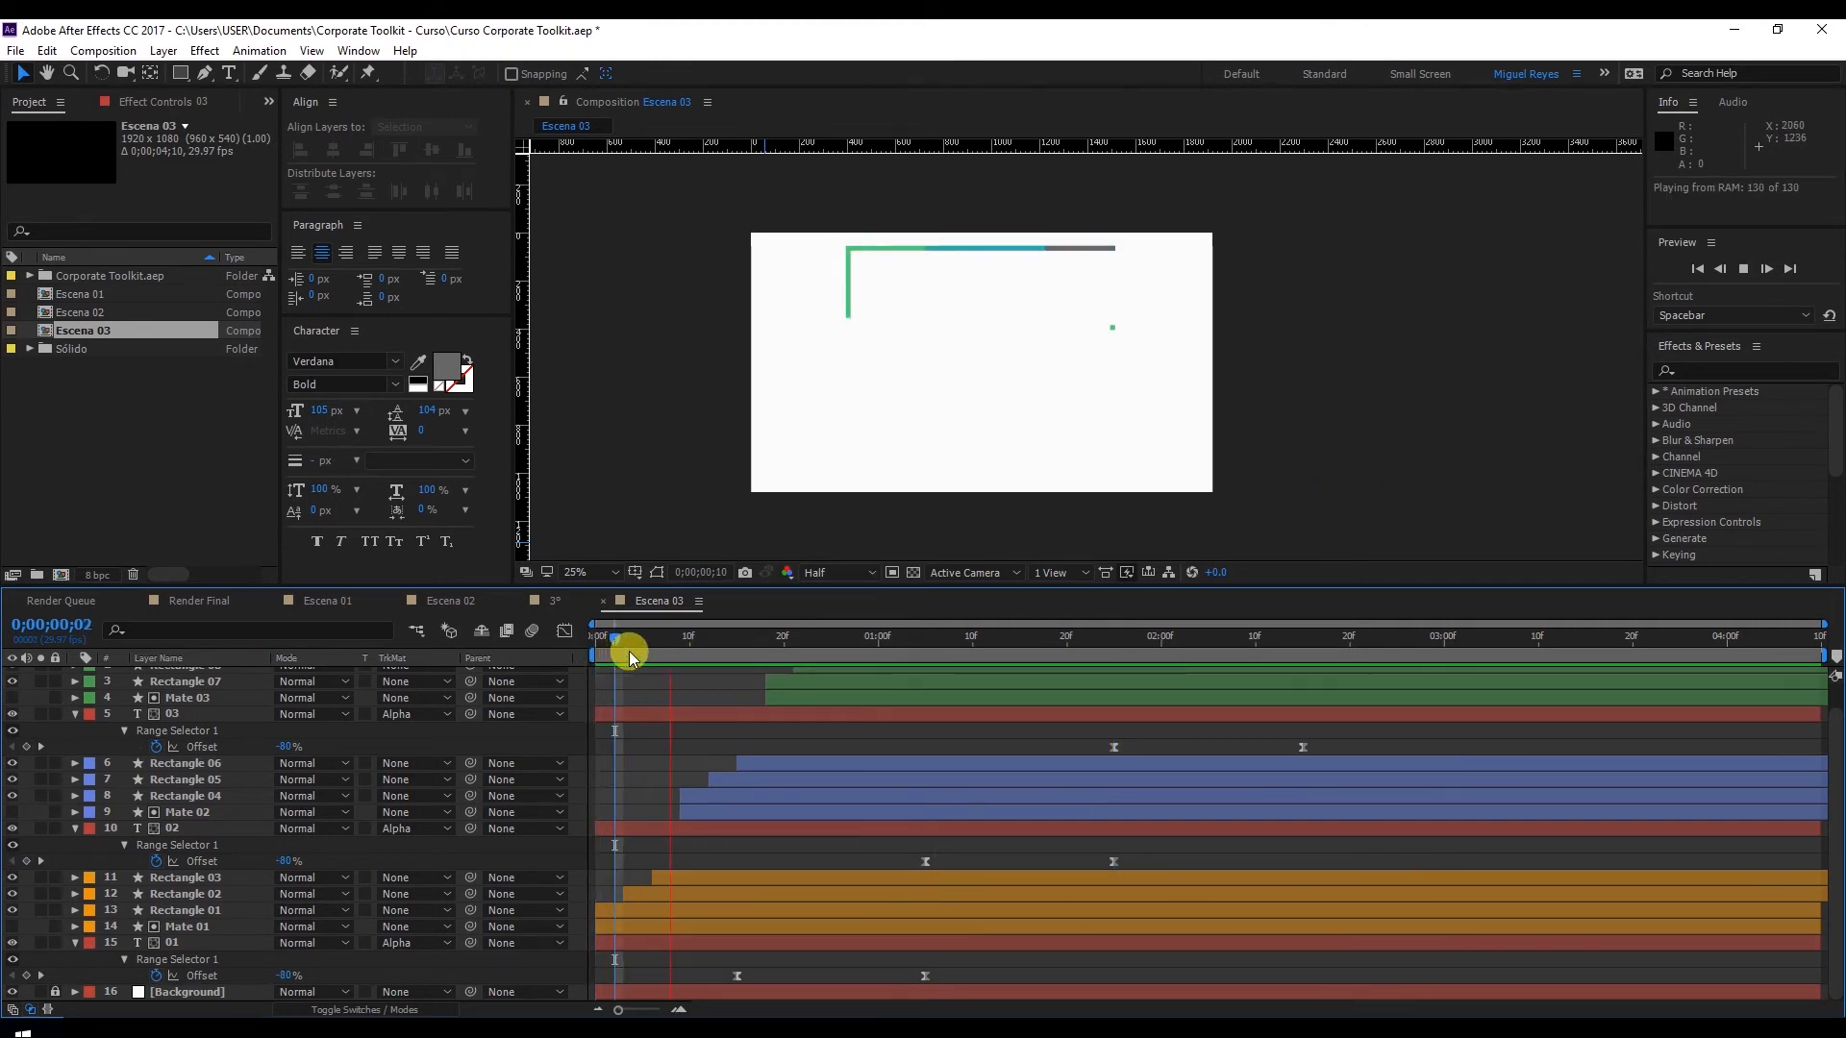
left_click_drag(654, 642, 597, 643)
key("space")
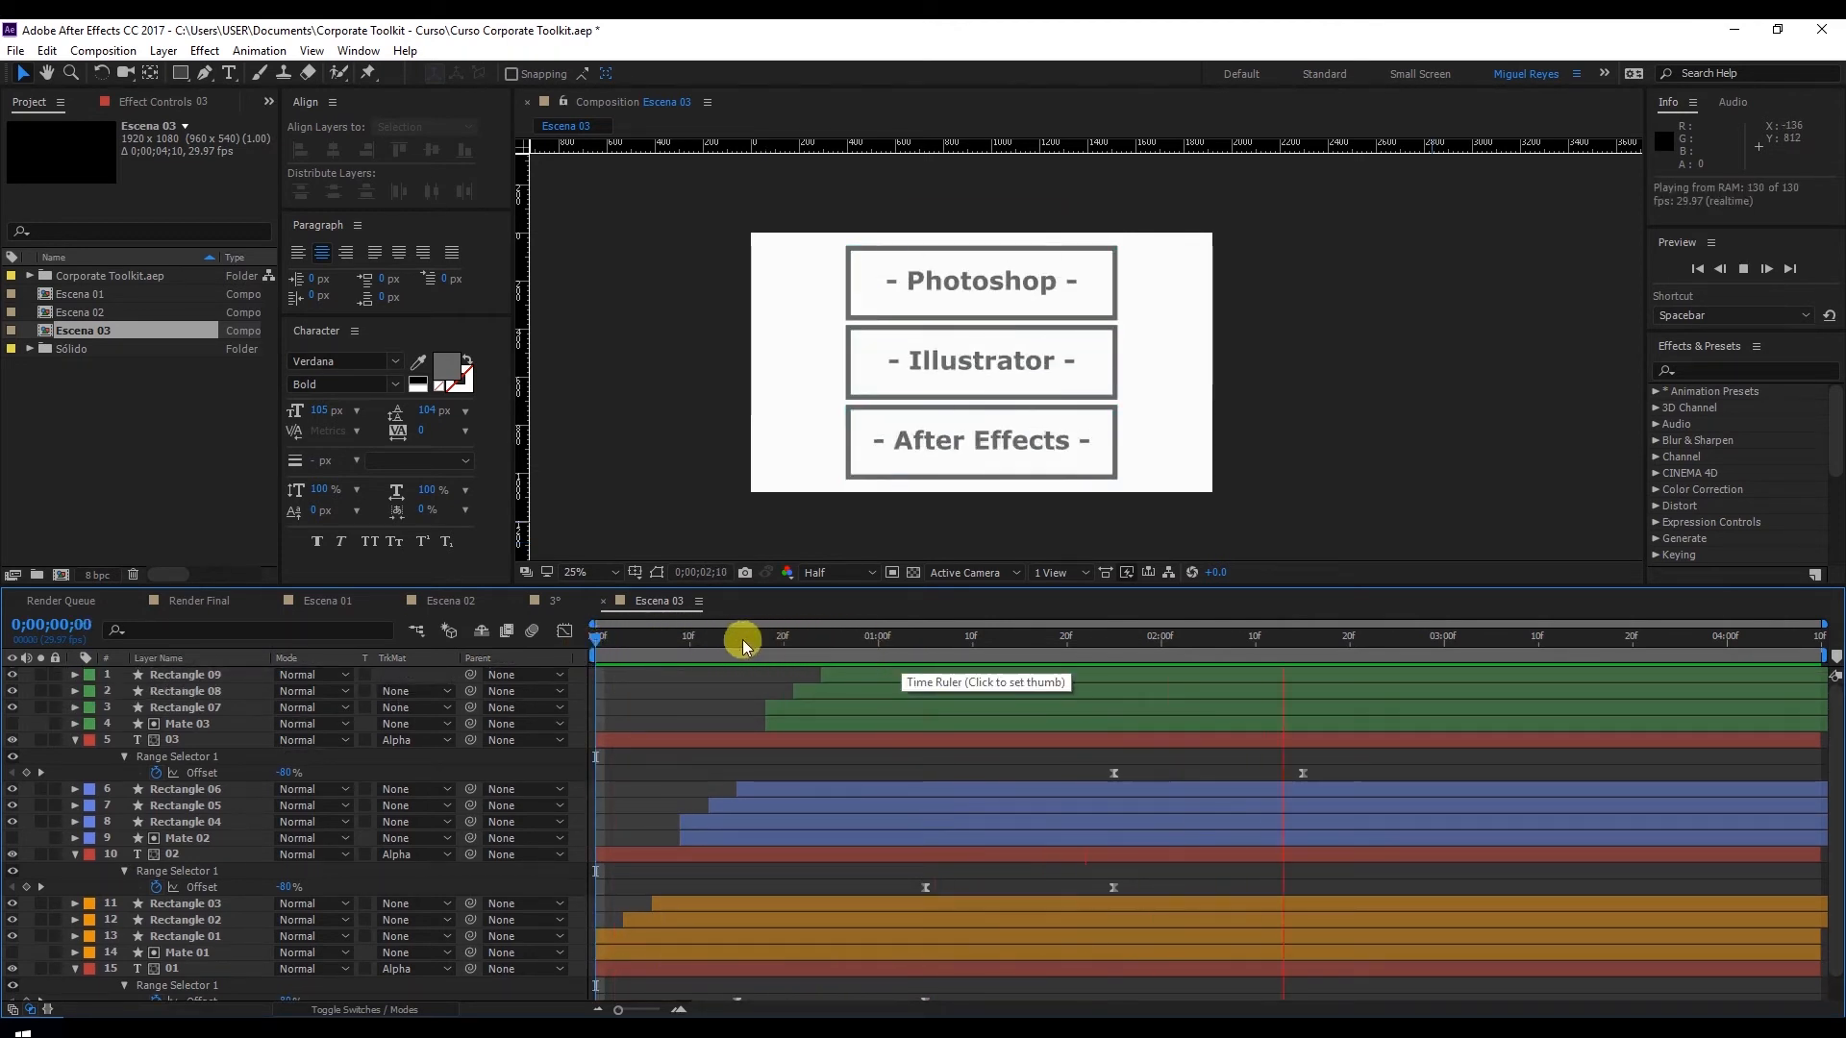
key("space")
left_click_drag(803, 661, 666, 675)
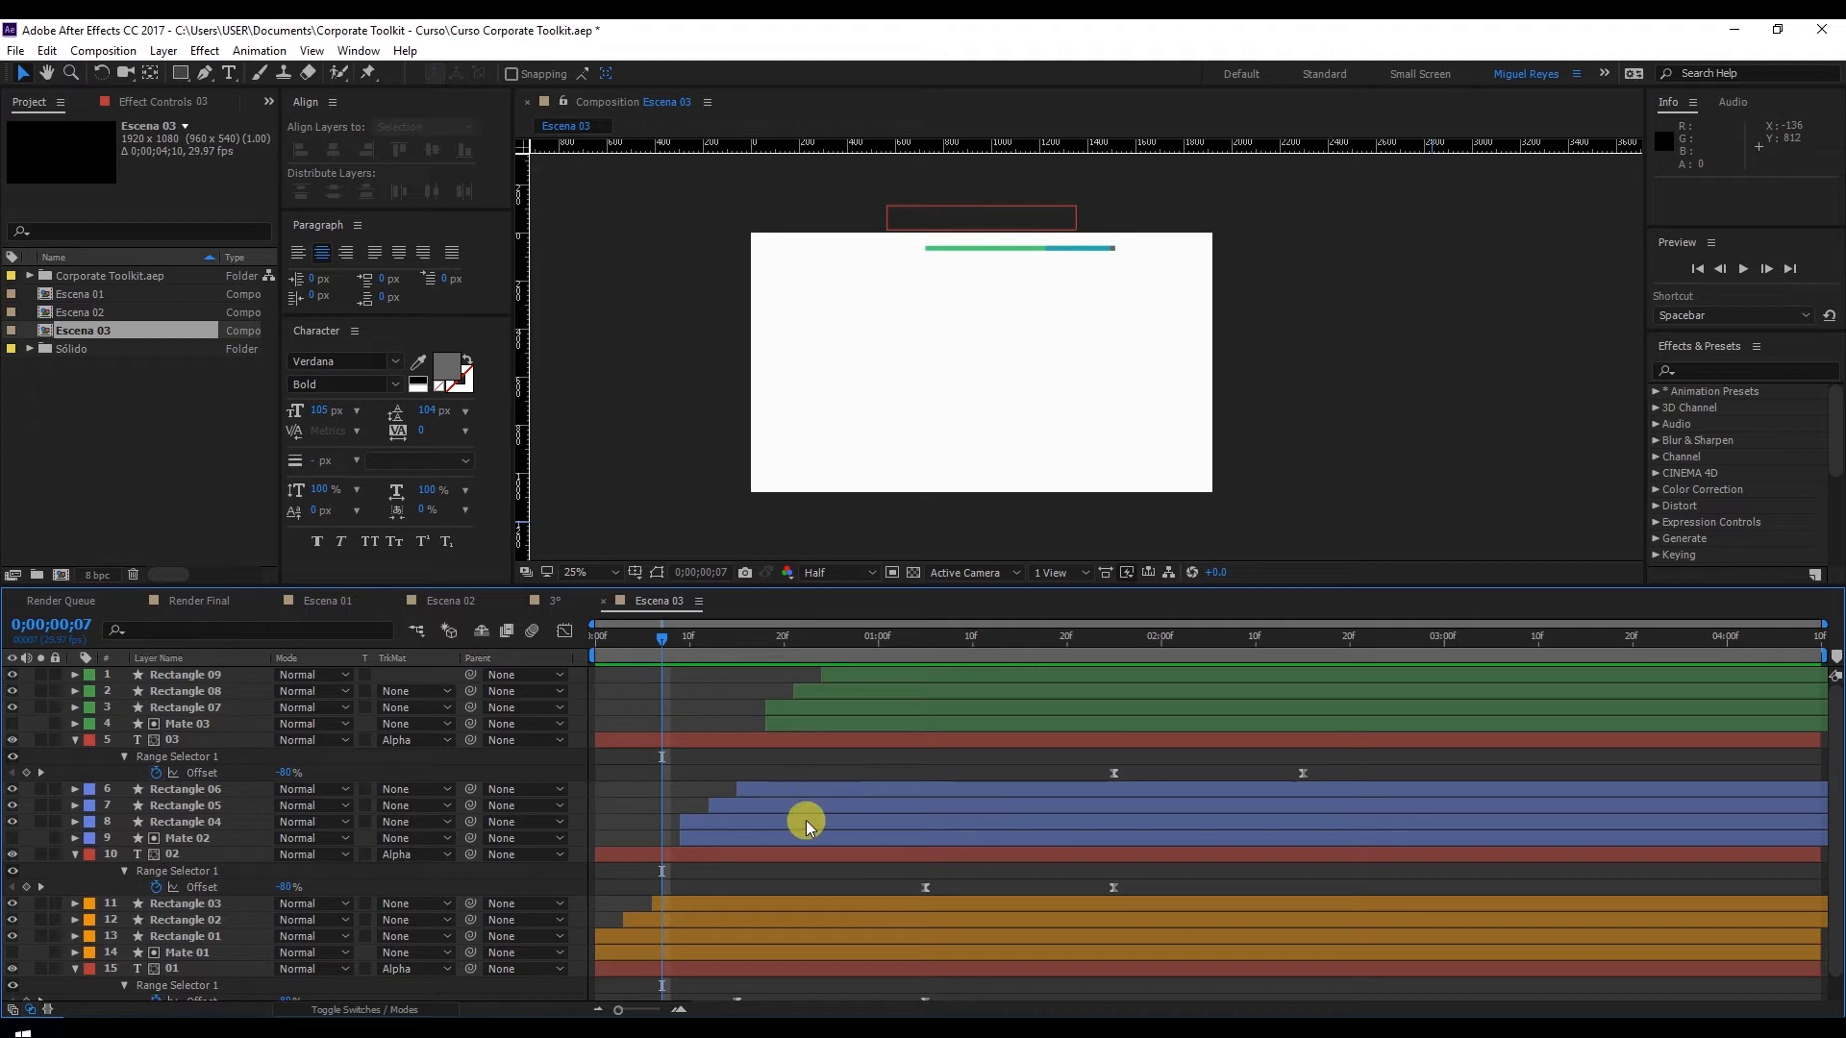
Shift the Rectangle 04, 05, 06 and Mate 02 layers 13 frames later so that Mate 02 starts at 0;00;00;22
left_click(206, 789)
left_click(256, 775)
left_click(206, 786)
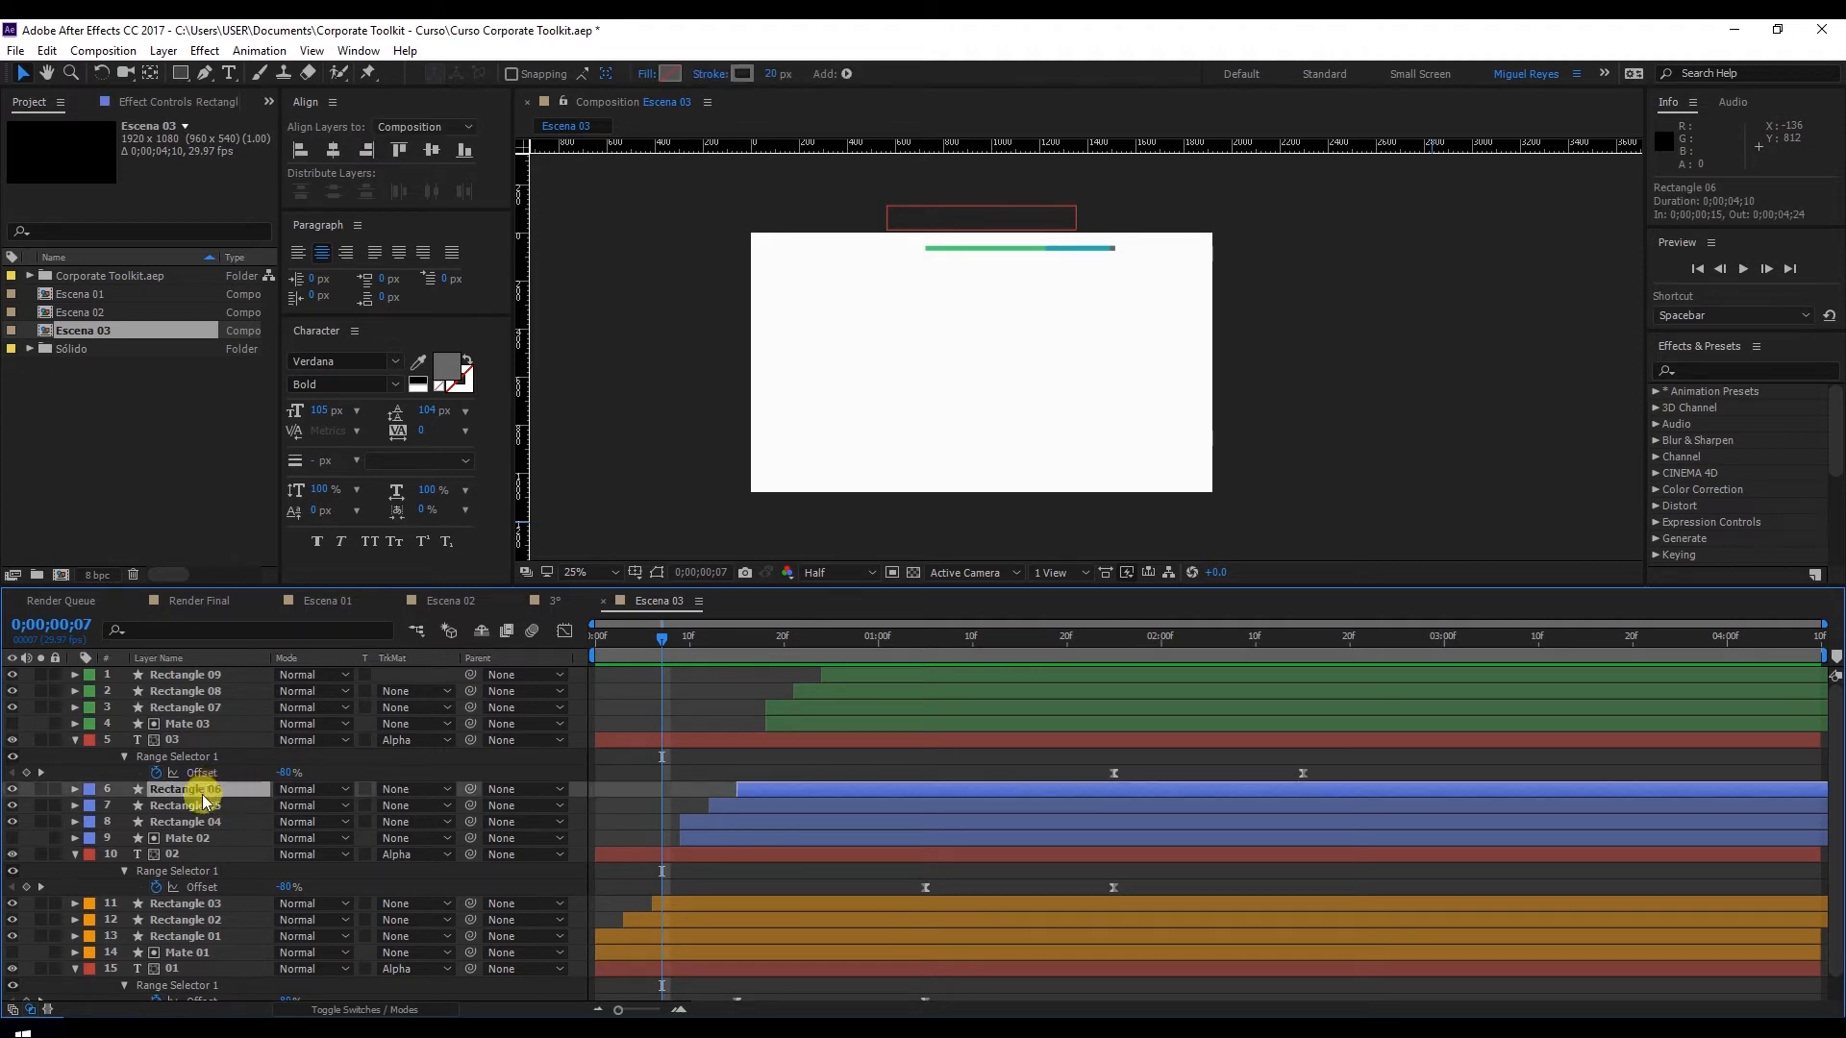
left_click(200, 839, "shift")
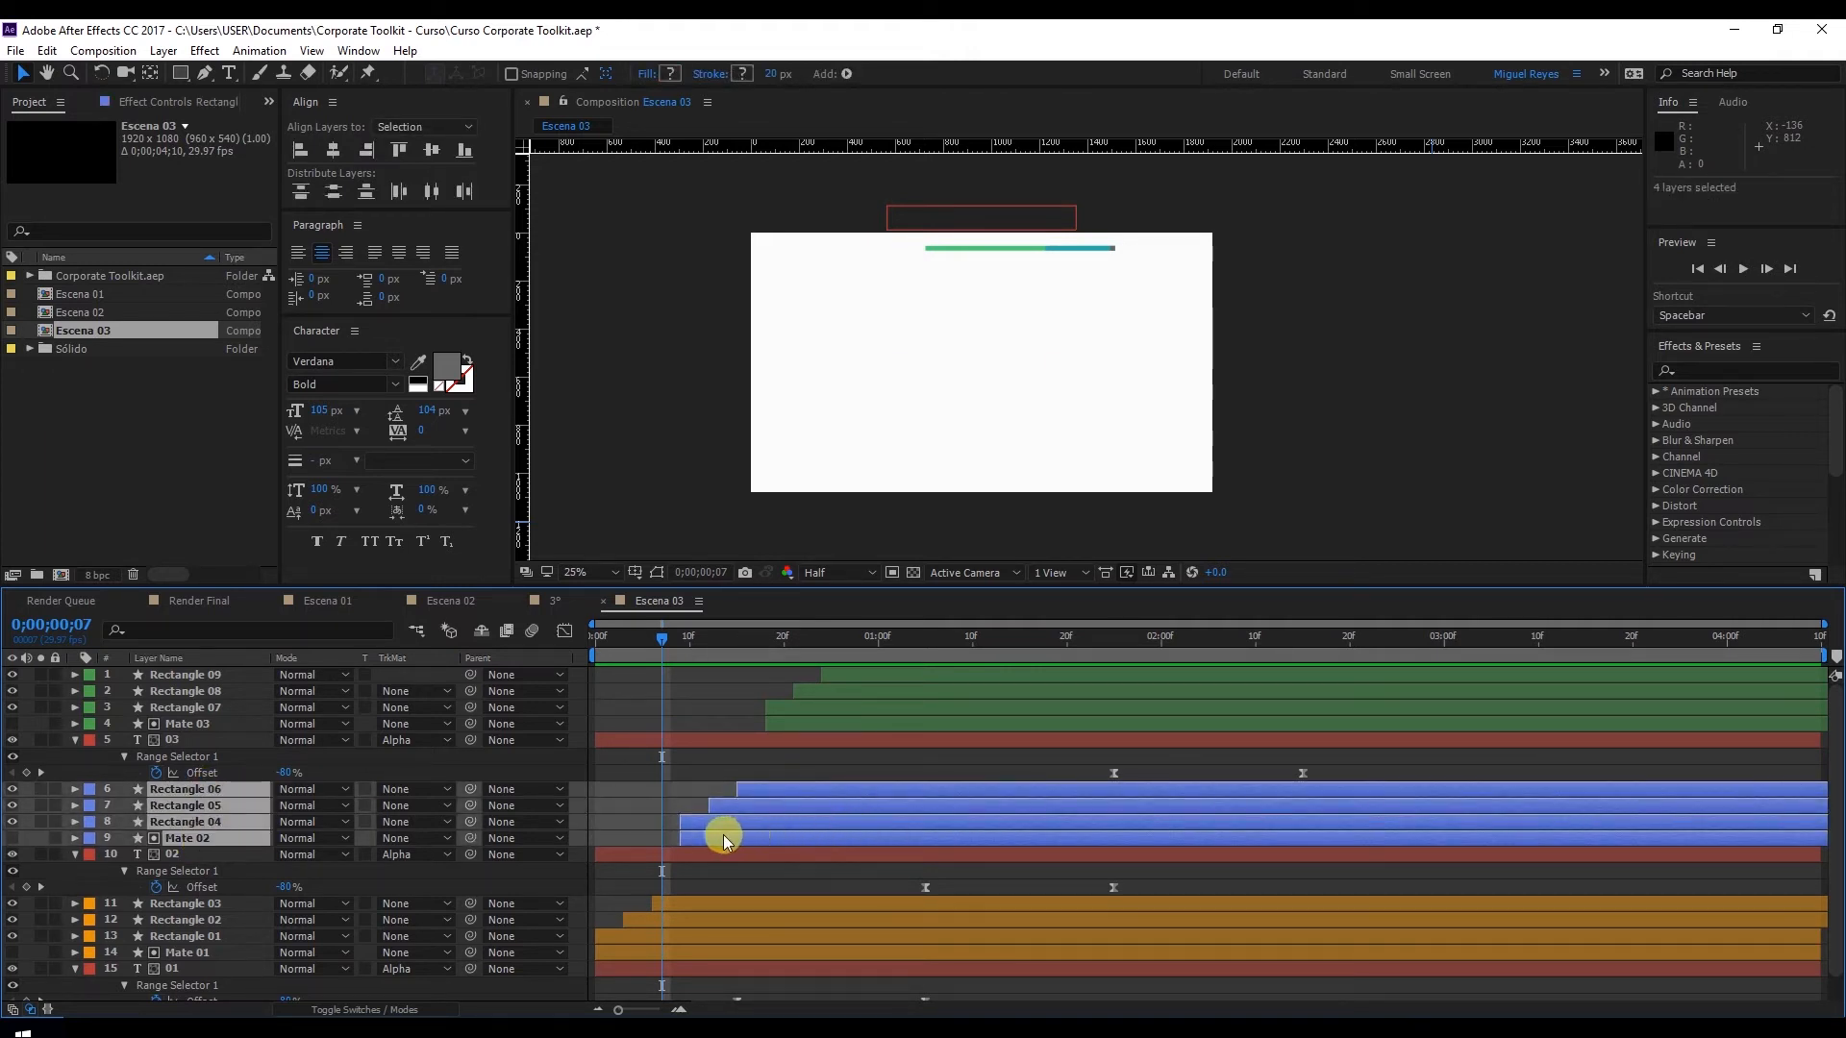
left_click_drag(723, 834, 845, 840)
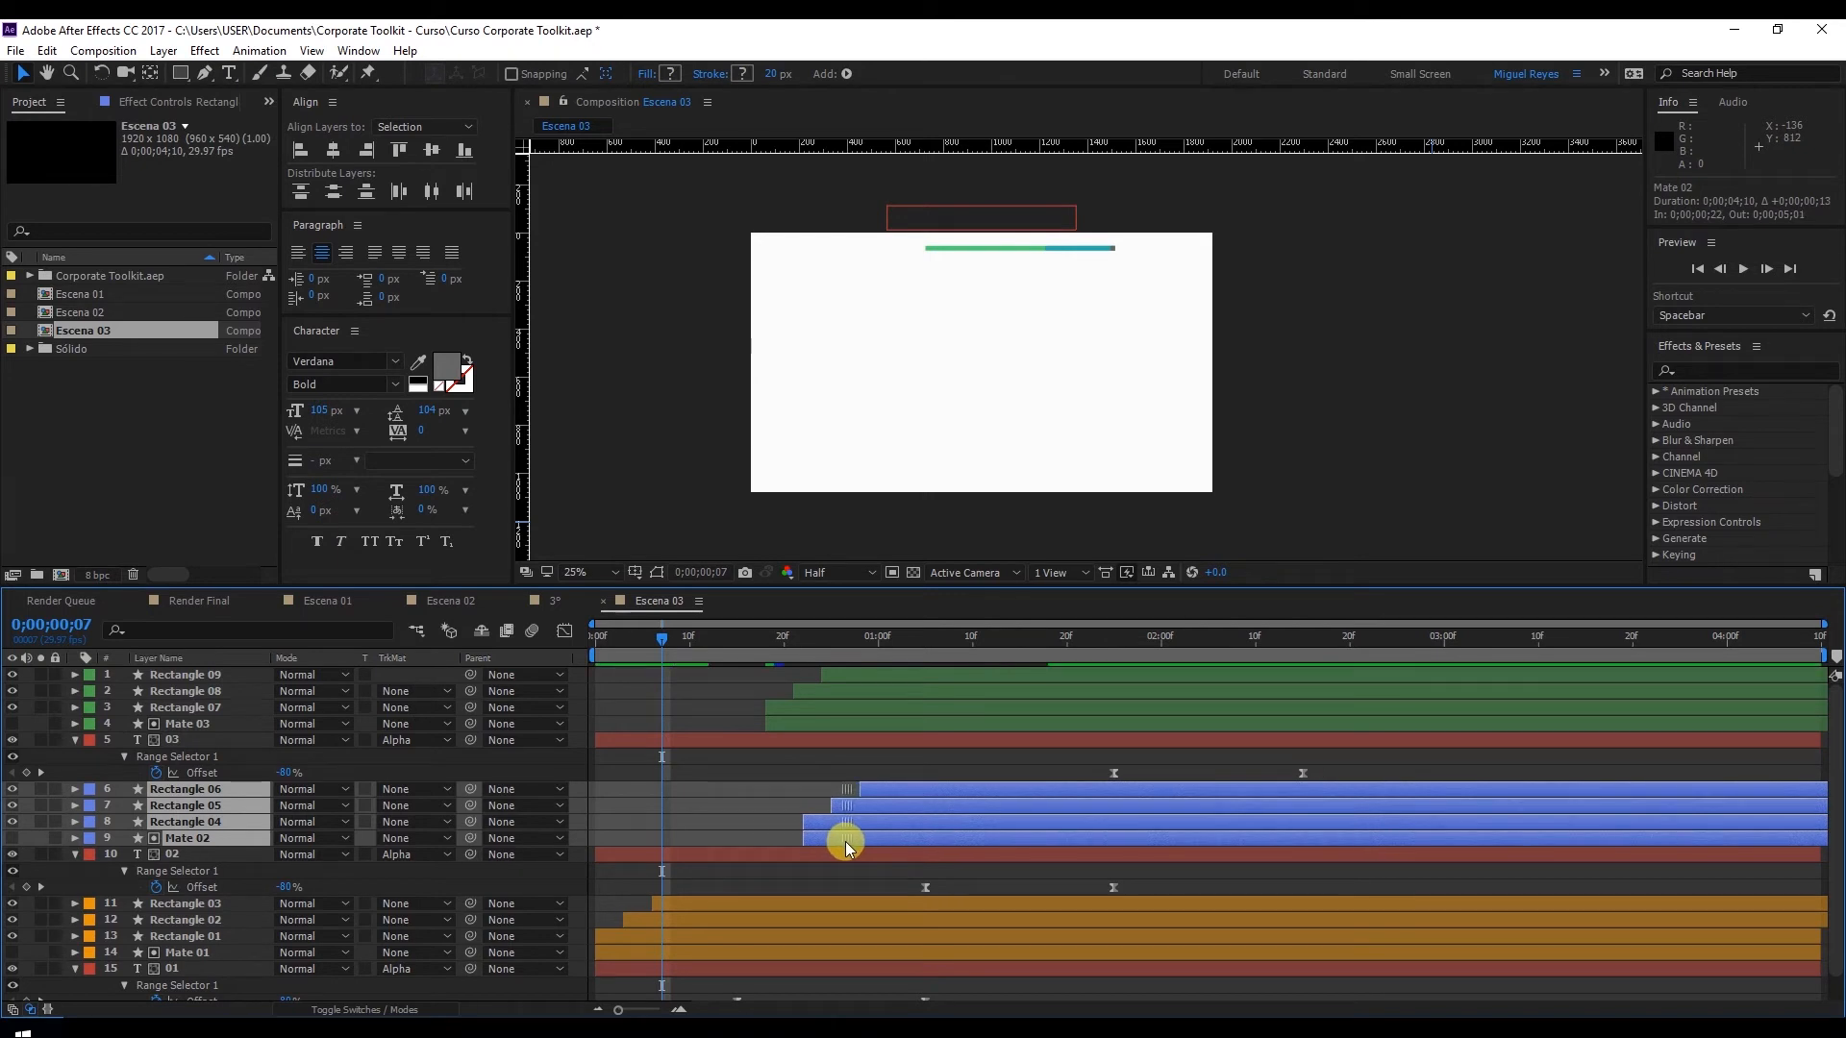
Shift the Rectangle 07, 08, 09 and Mate 03 layers 26 frames later so that Rectangle 09 starts at 0;00;01;20
left_click(831, 724)
left_click(878, 677, "shift")
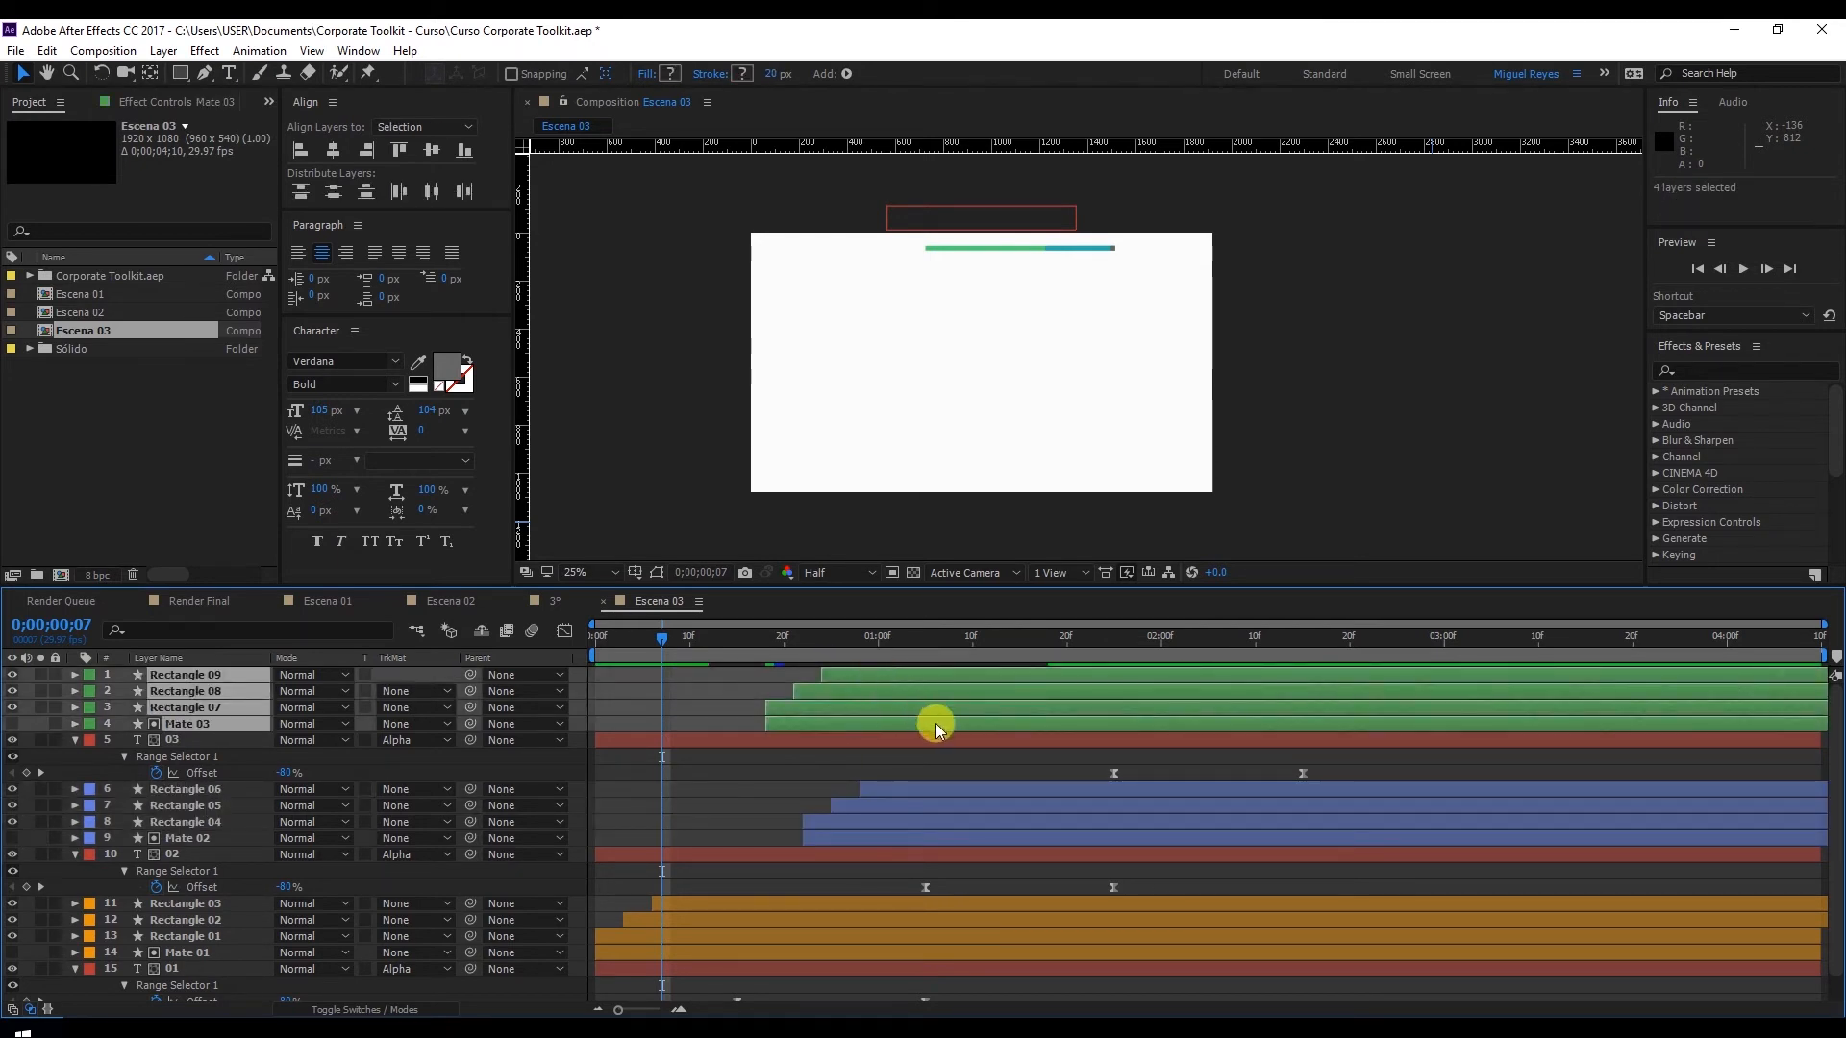
key("F2")
left_click_drag(1015, 719, 1169, 686)
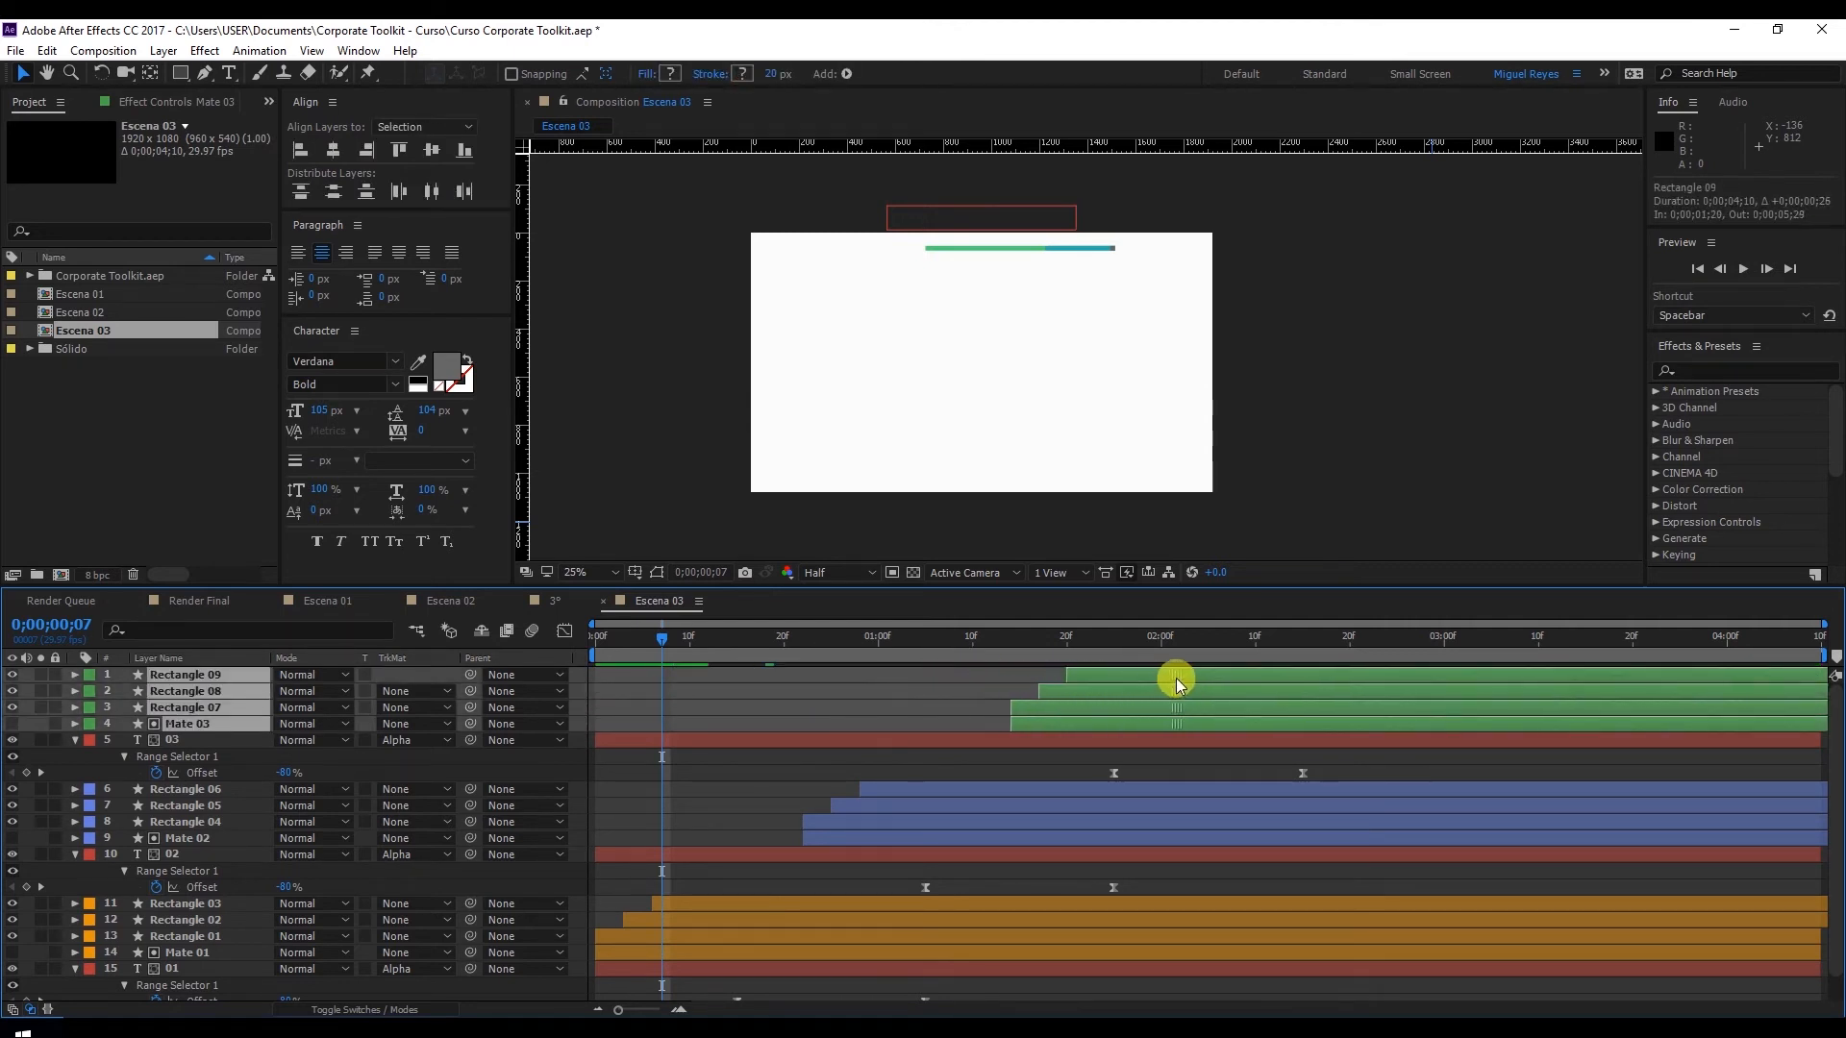
Preview the composition from the start to check the timing of the rectangles against the text reveals
left_click_drag(734, 637, 577, 638)
key("space")
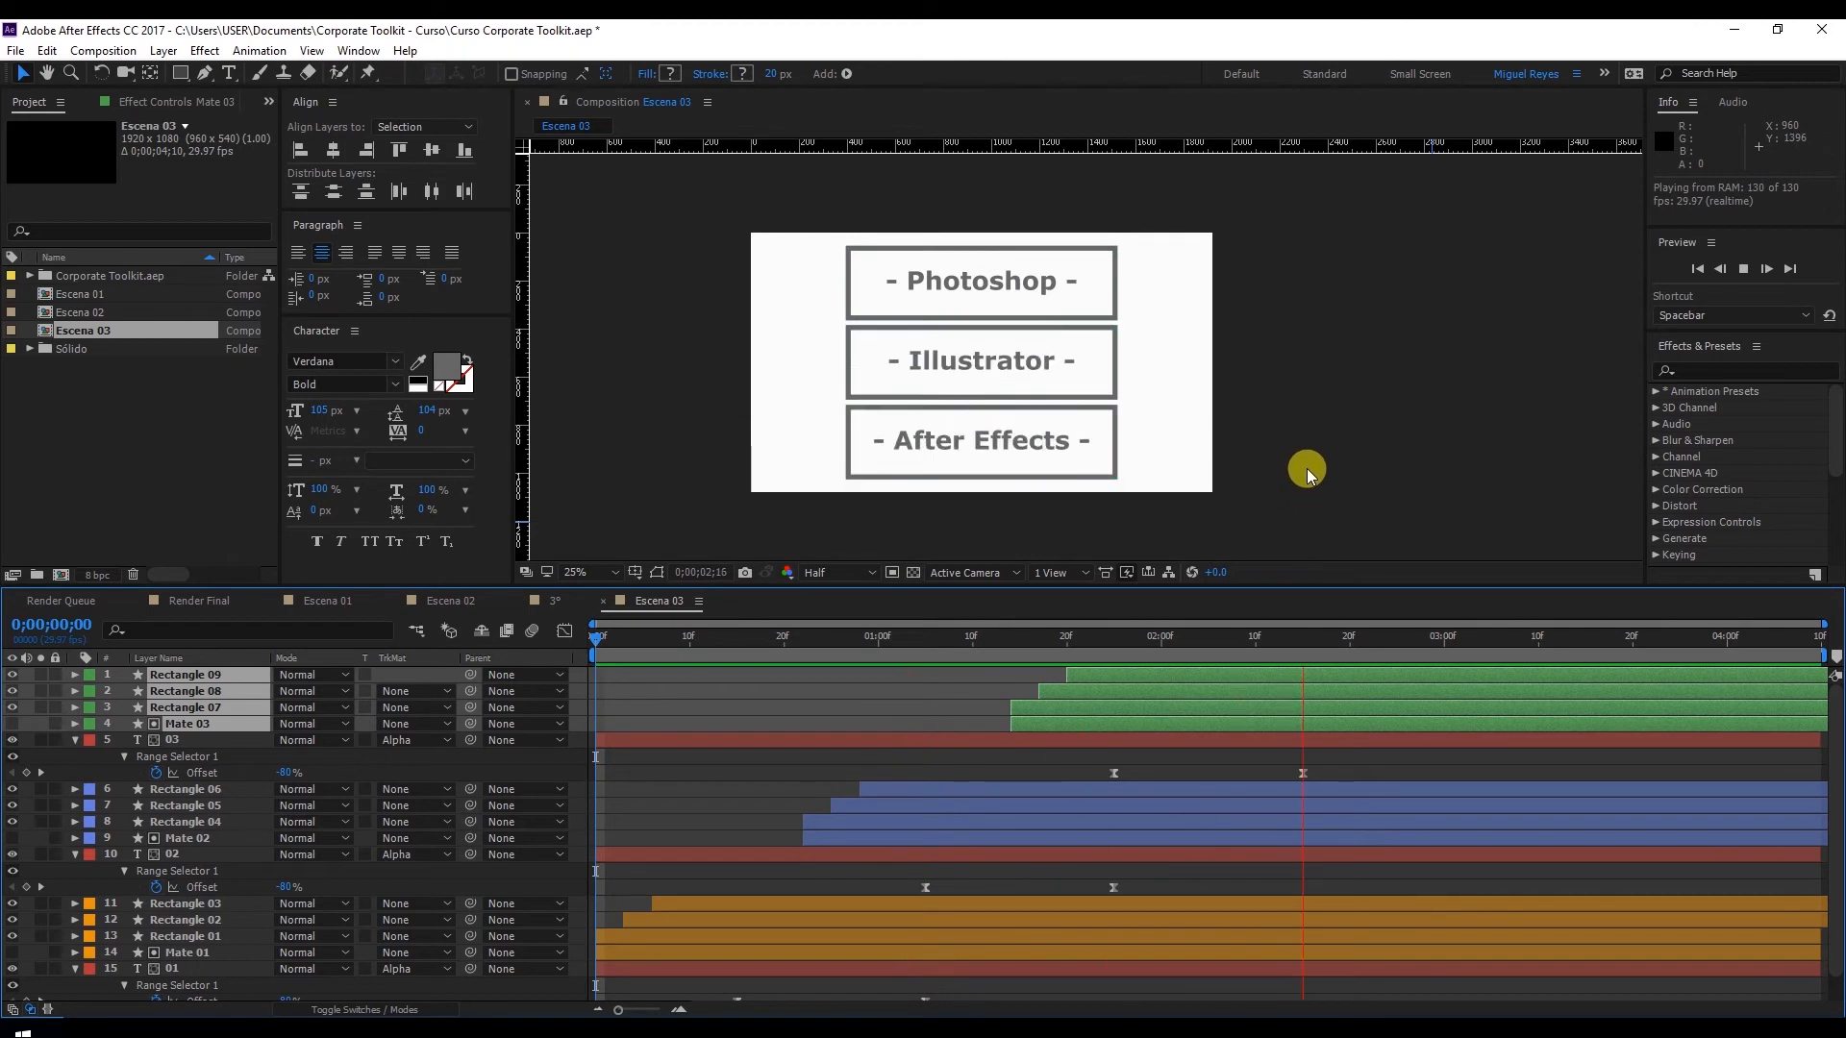
left_click(1336, 480)
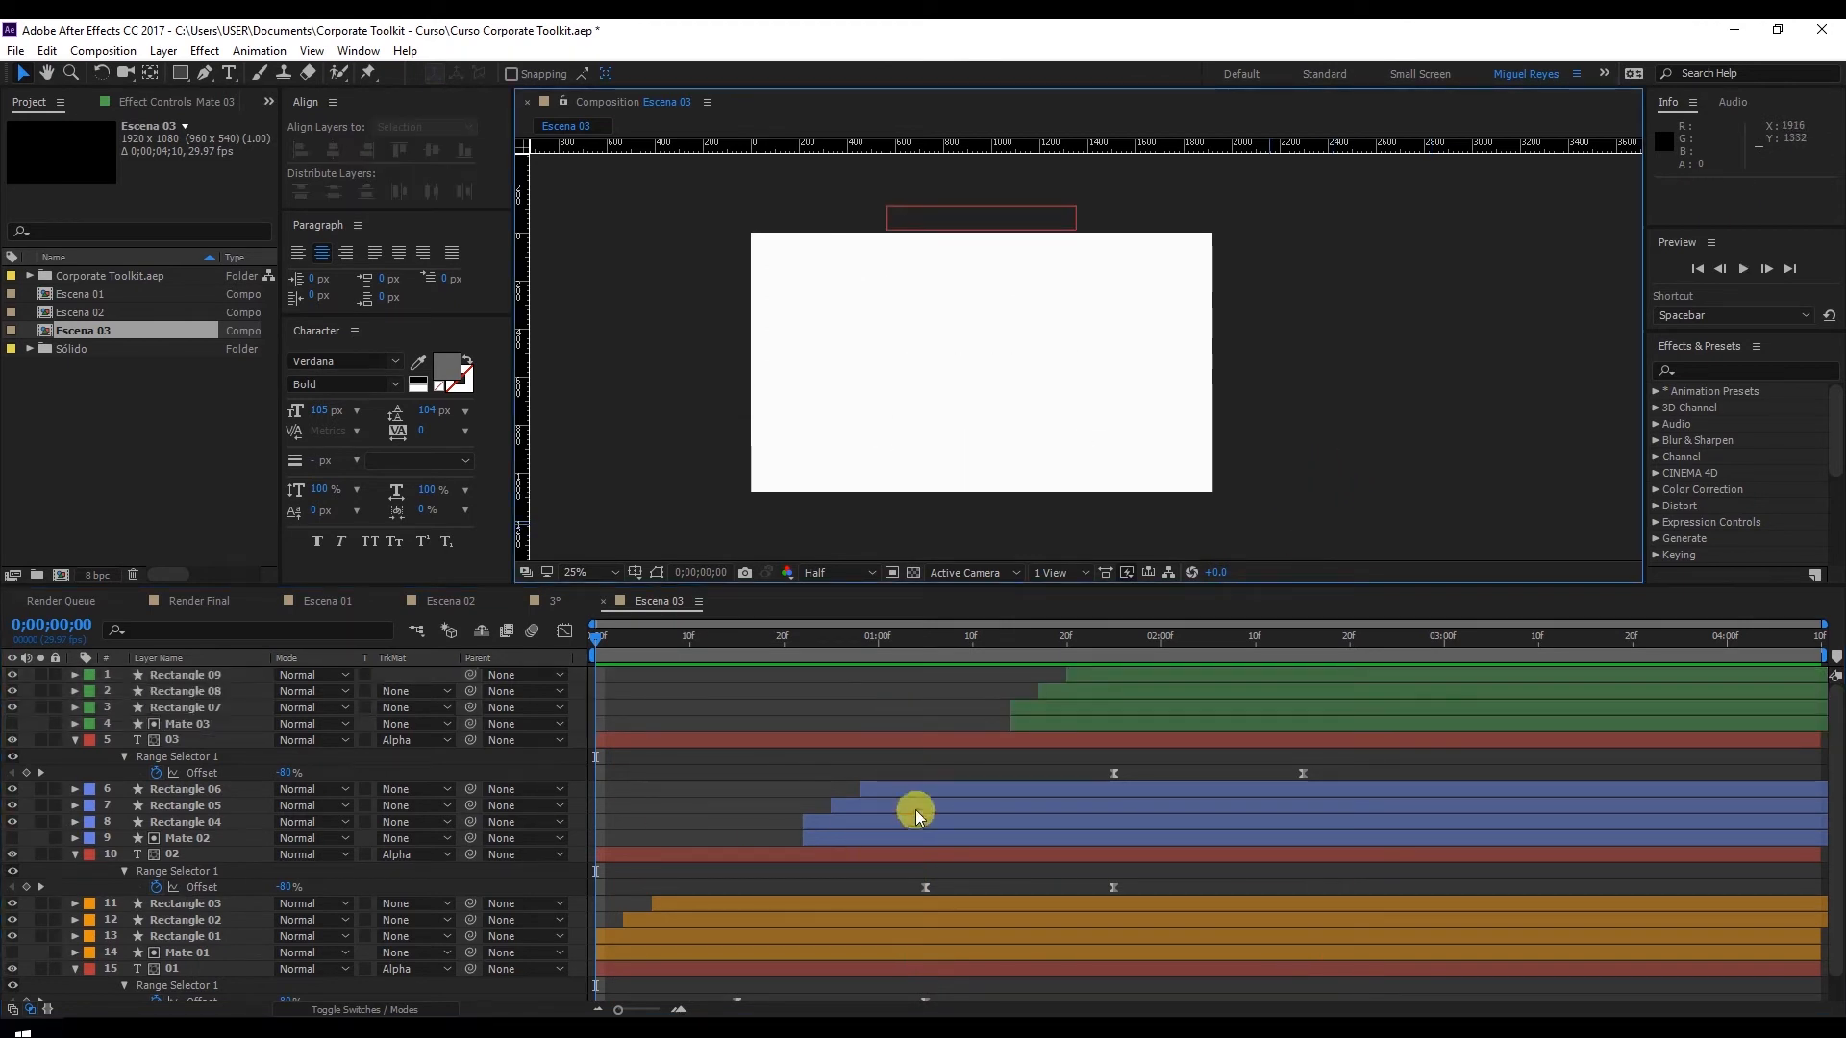
Collapse the text layers' keyframes, enlarge the composition viewer and place the playhead at 0;00;02;15 with no layer selected
key("u")
key("u")
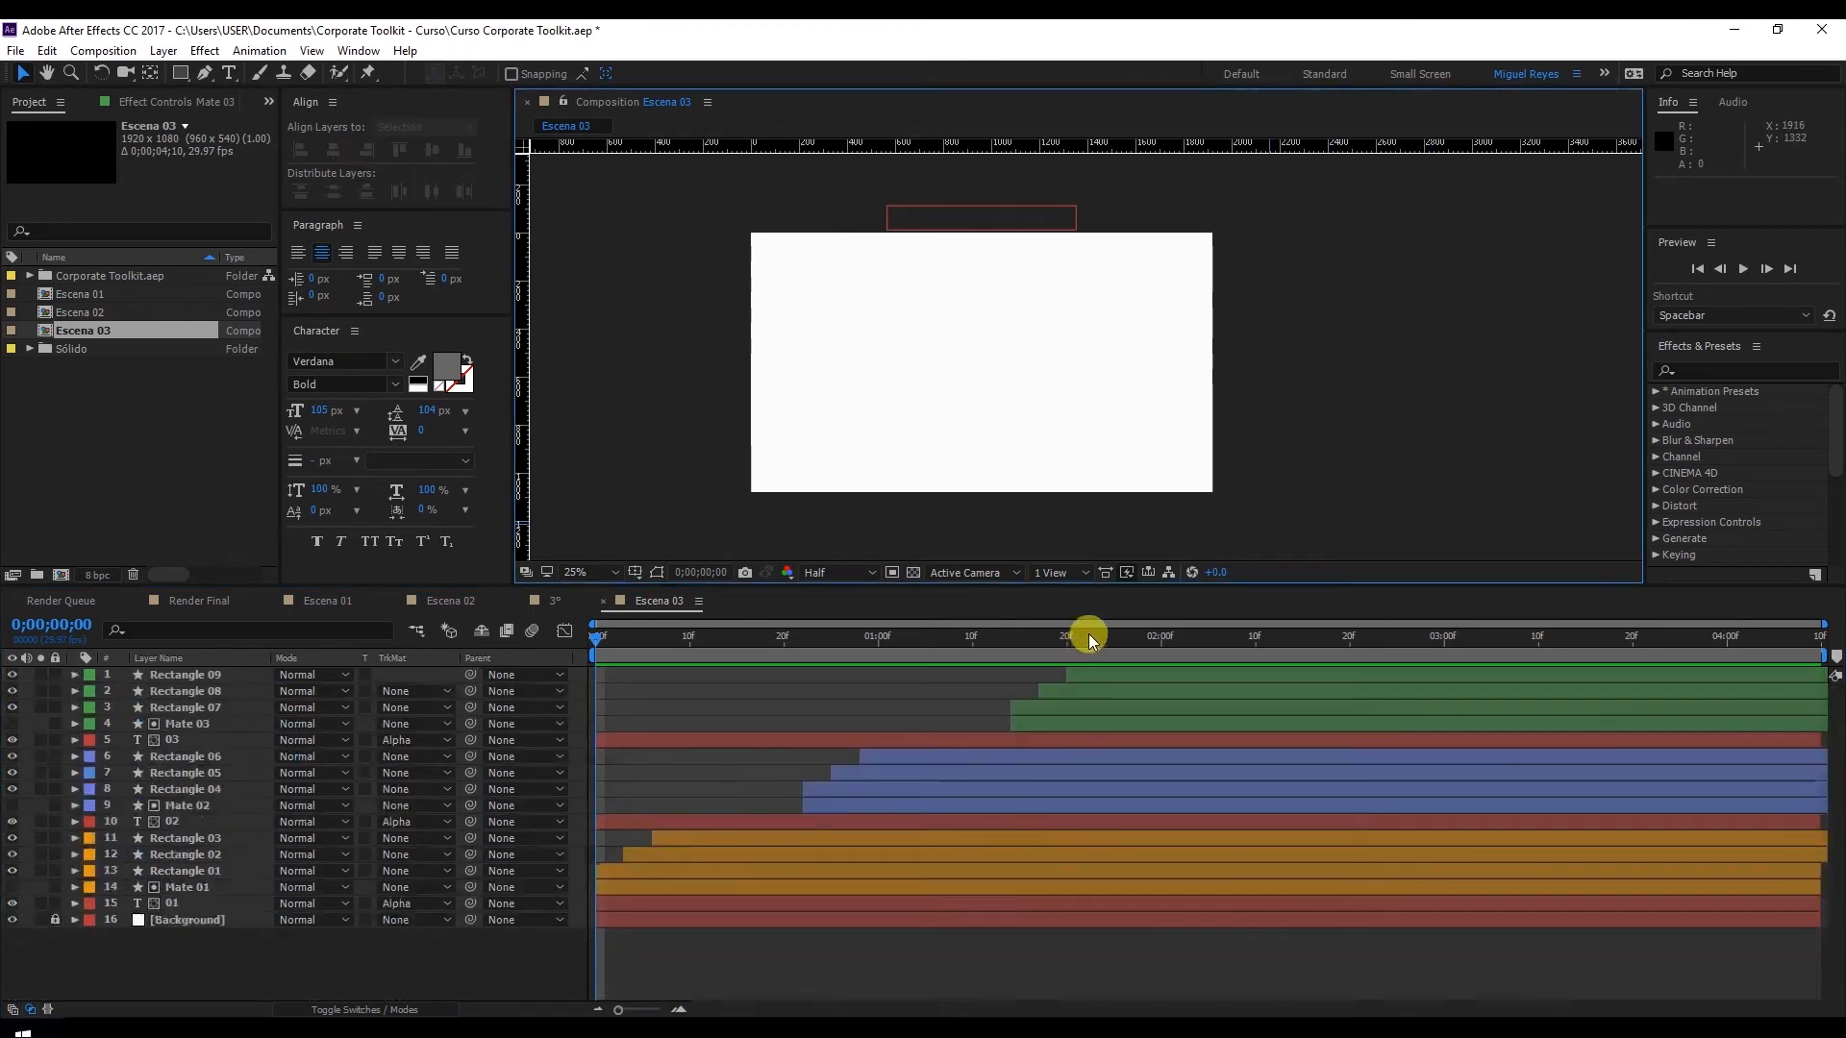
left_click_drag(1153, 587, 1152, 620)
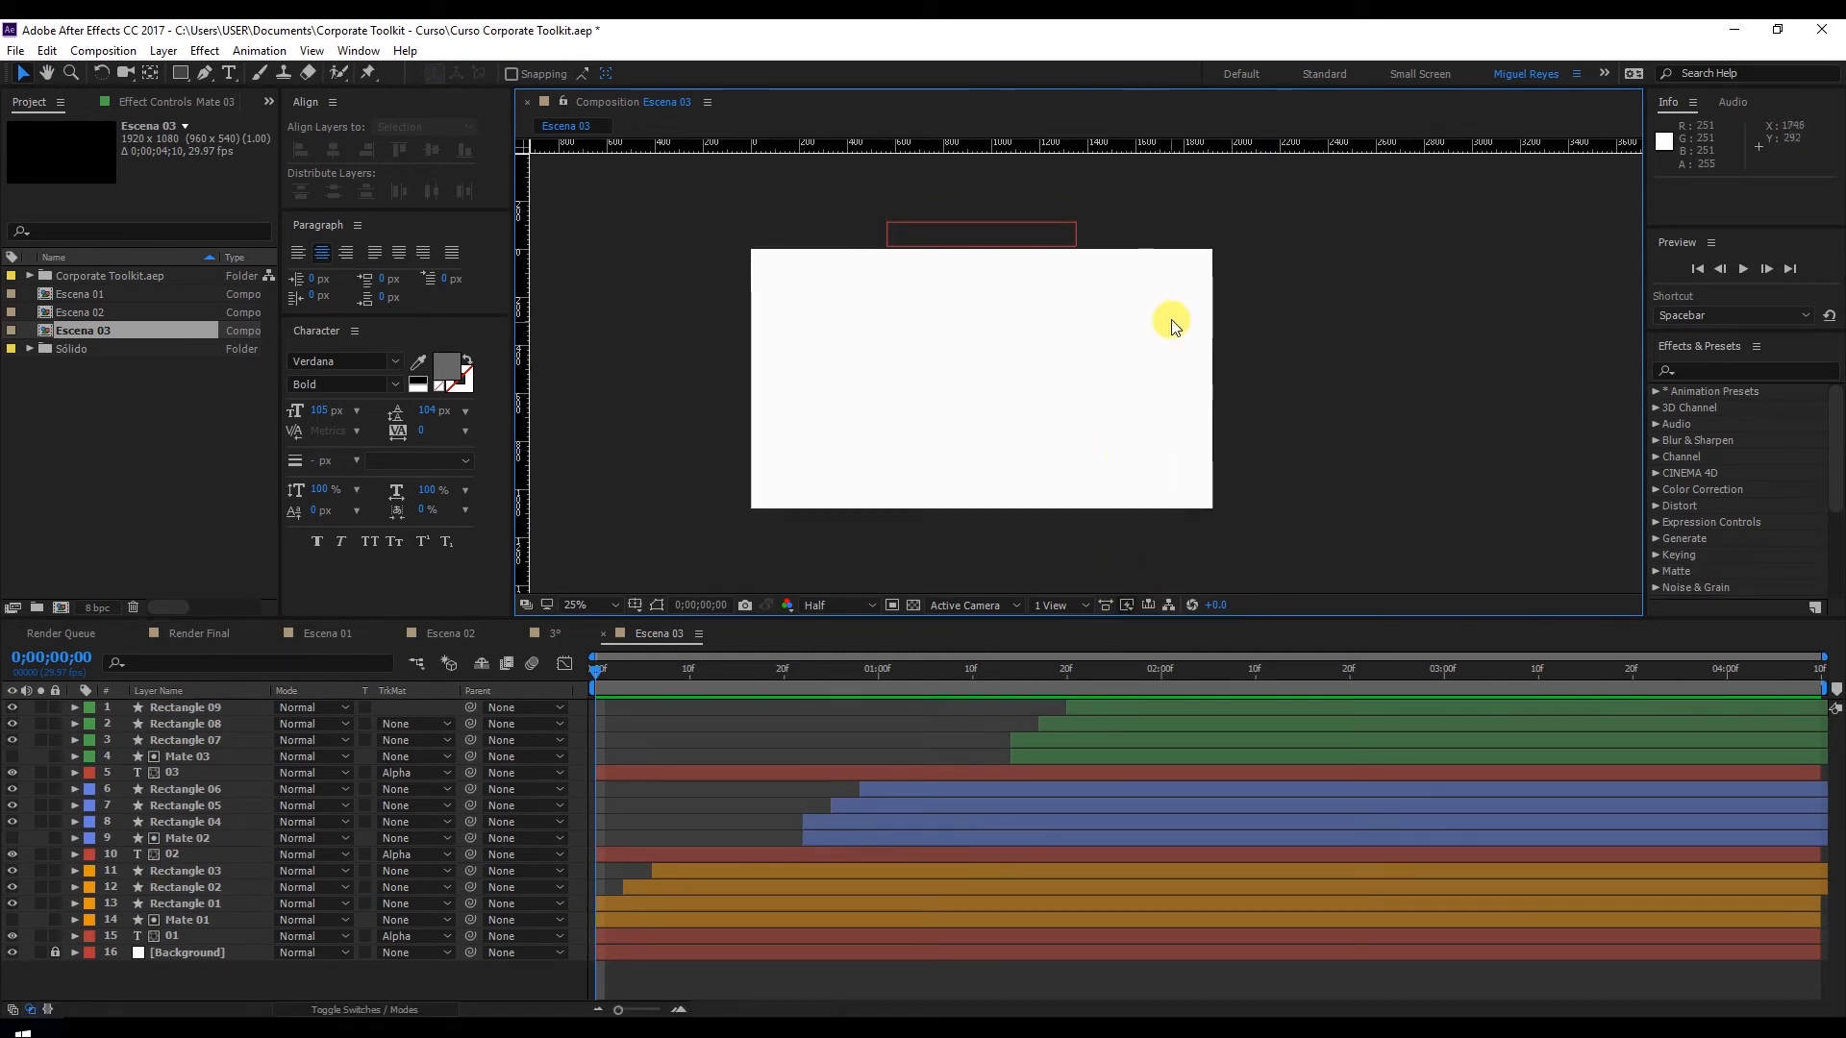
left_click(1300, 672)
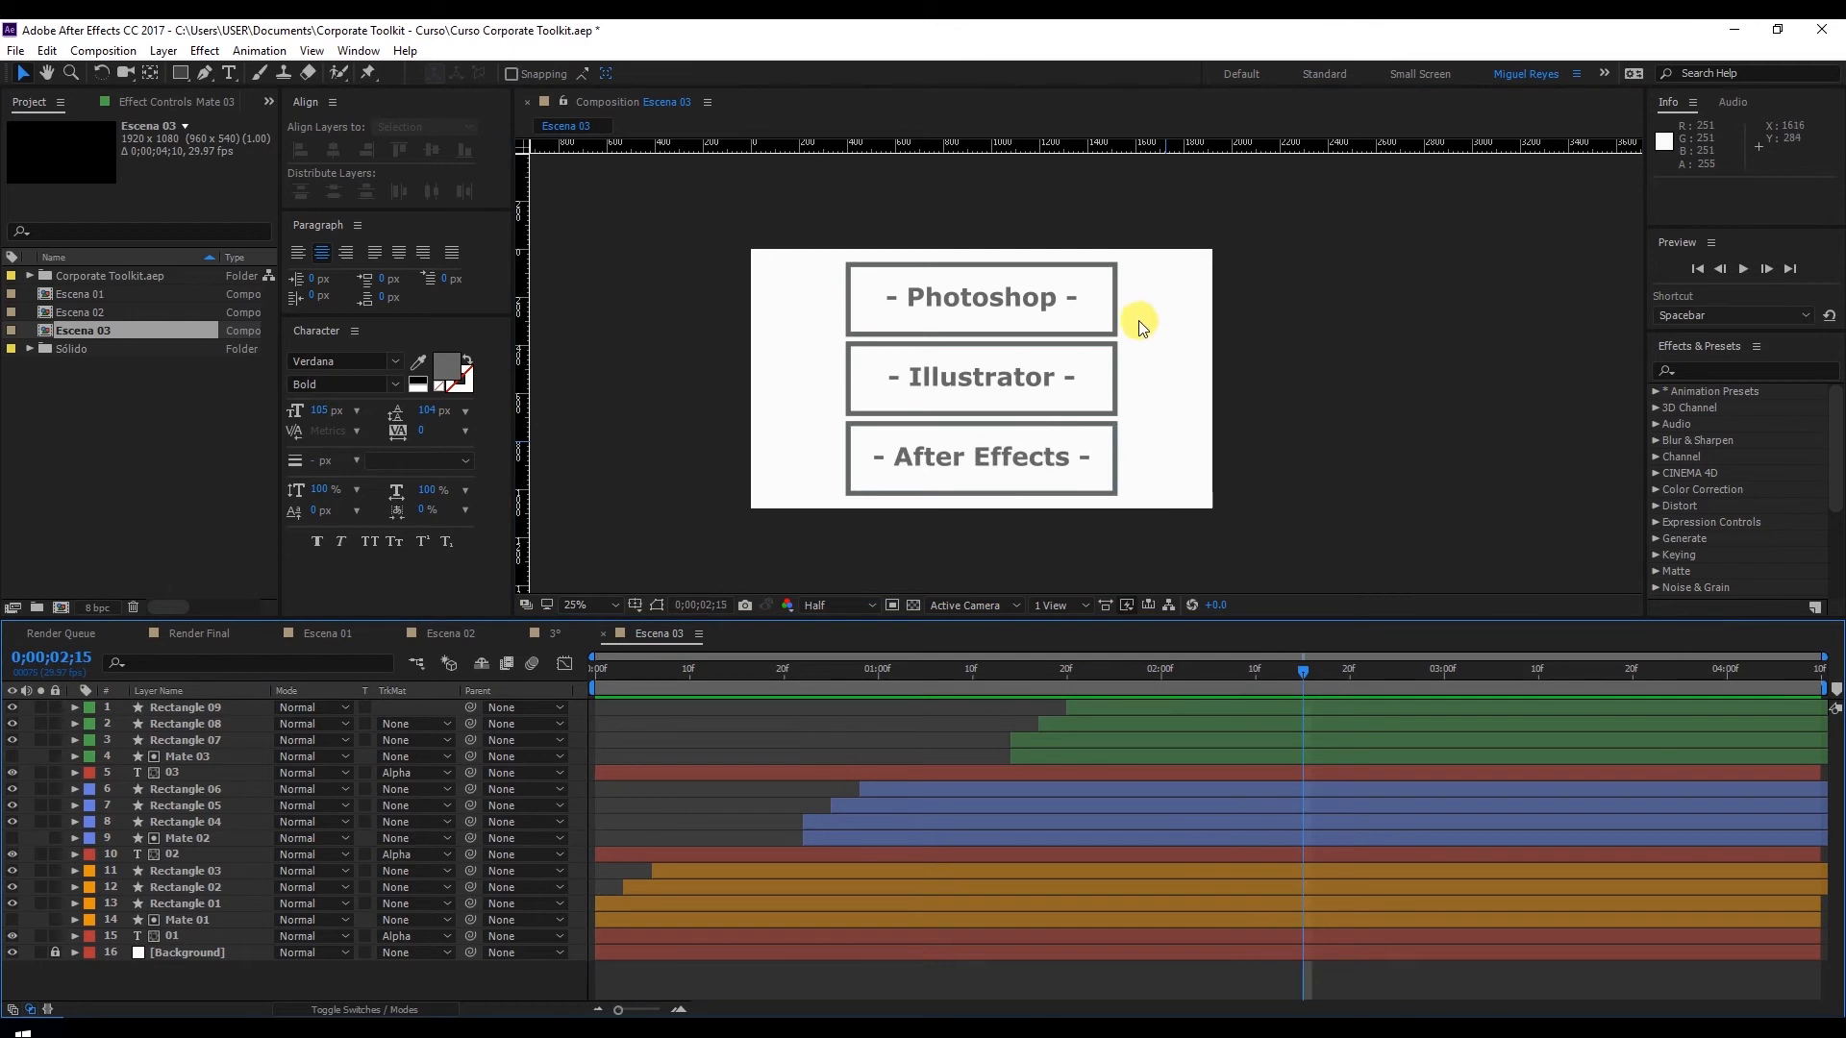
left_click(1180, 304)
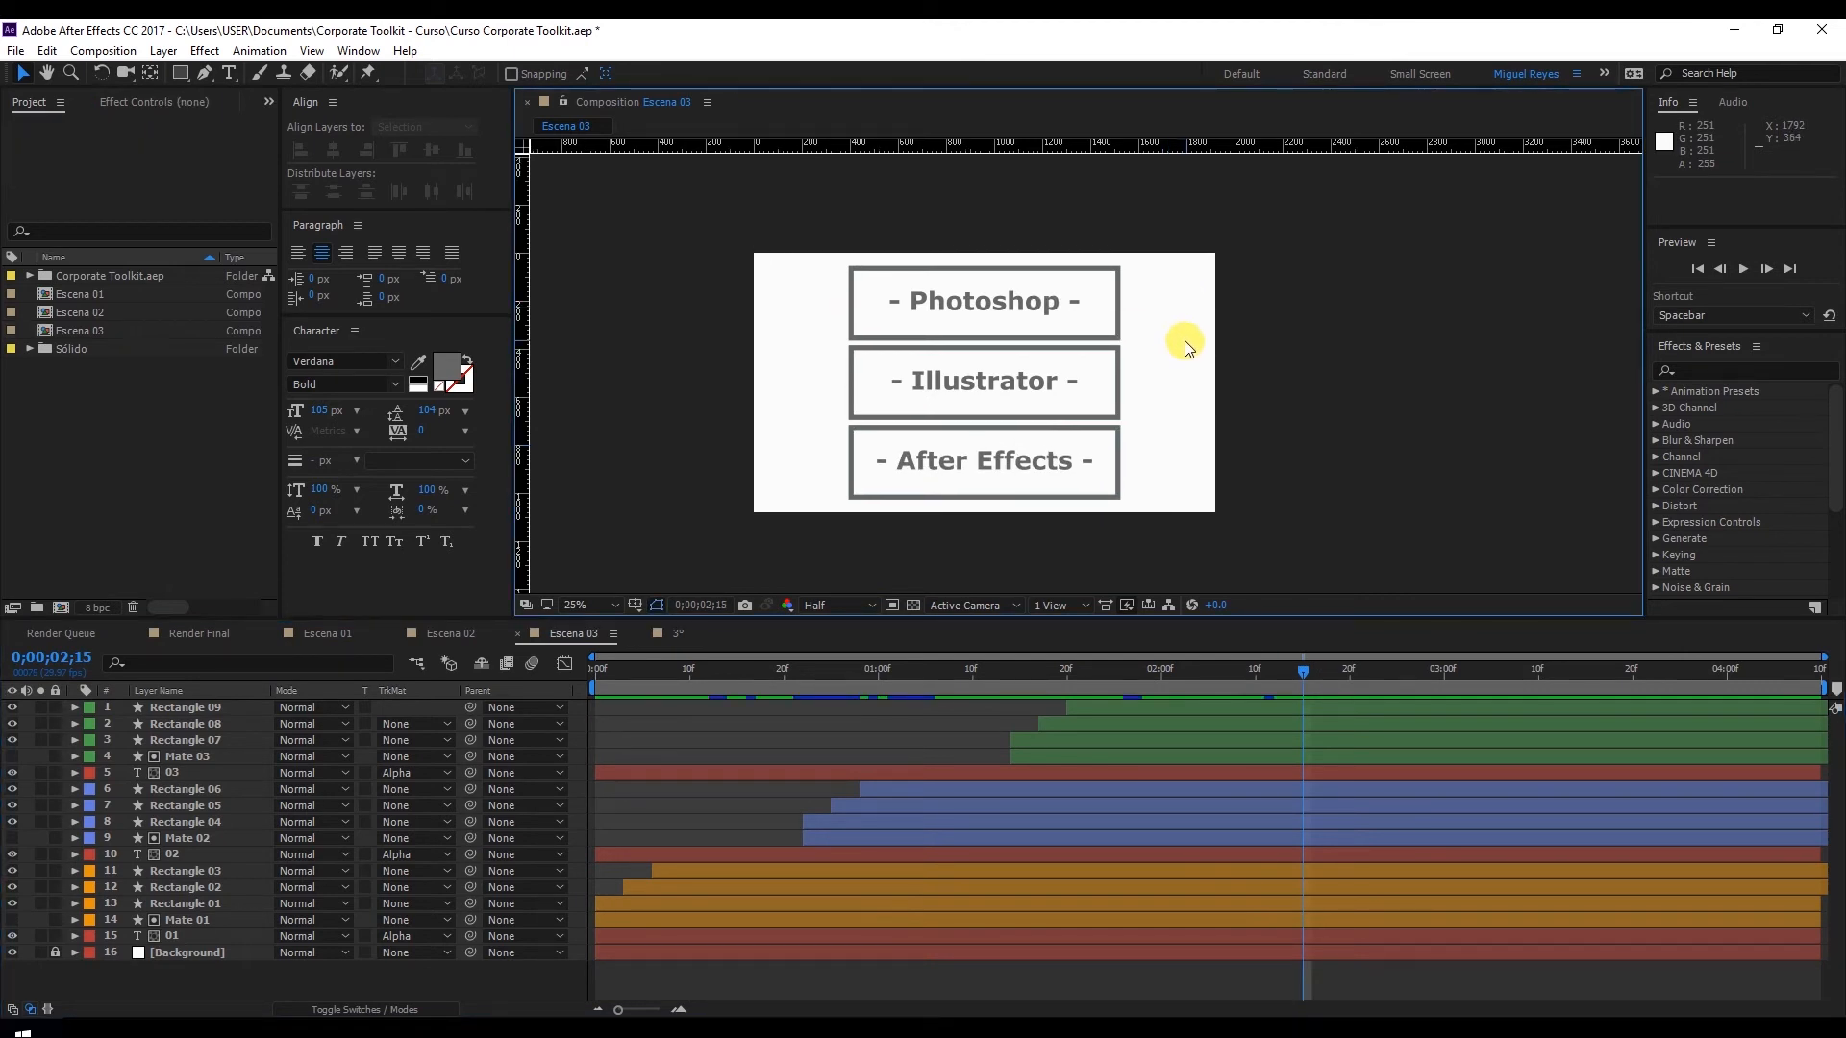
Draw an open three-point check mark beside the Photoshop box with the Pen tool, using a green 25 px stroke
left_click(207, 73)
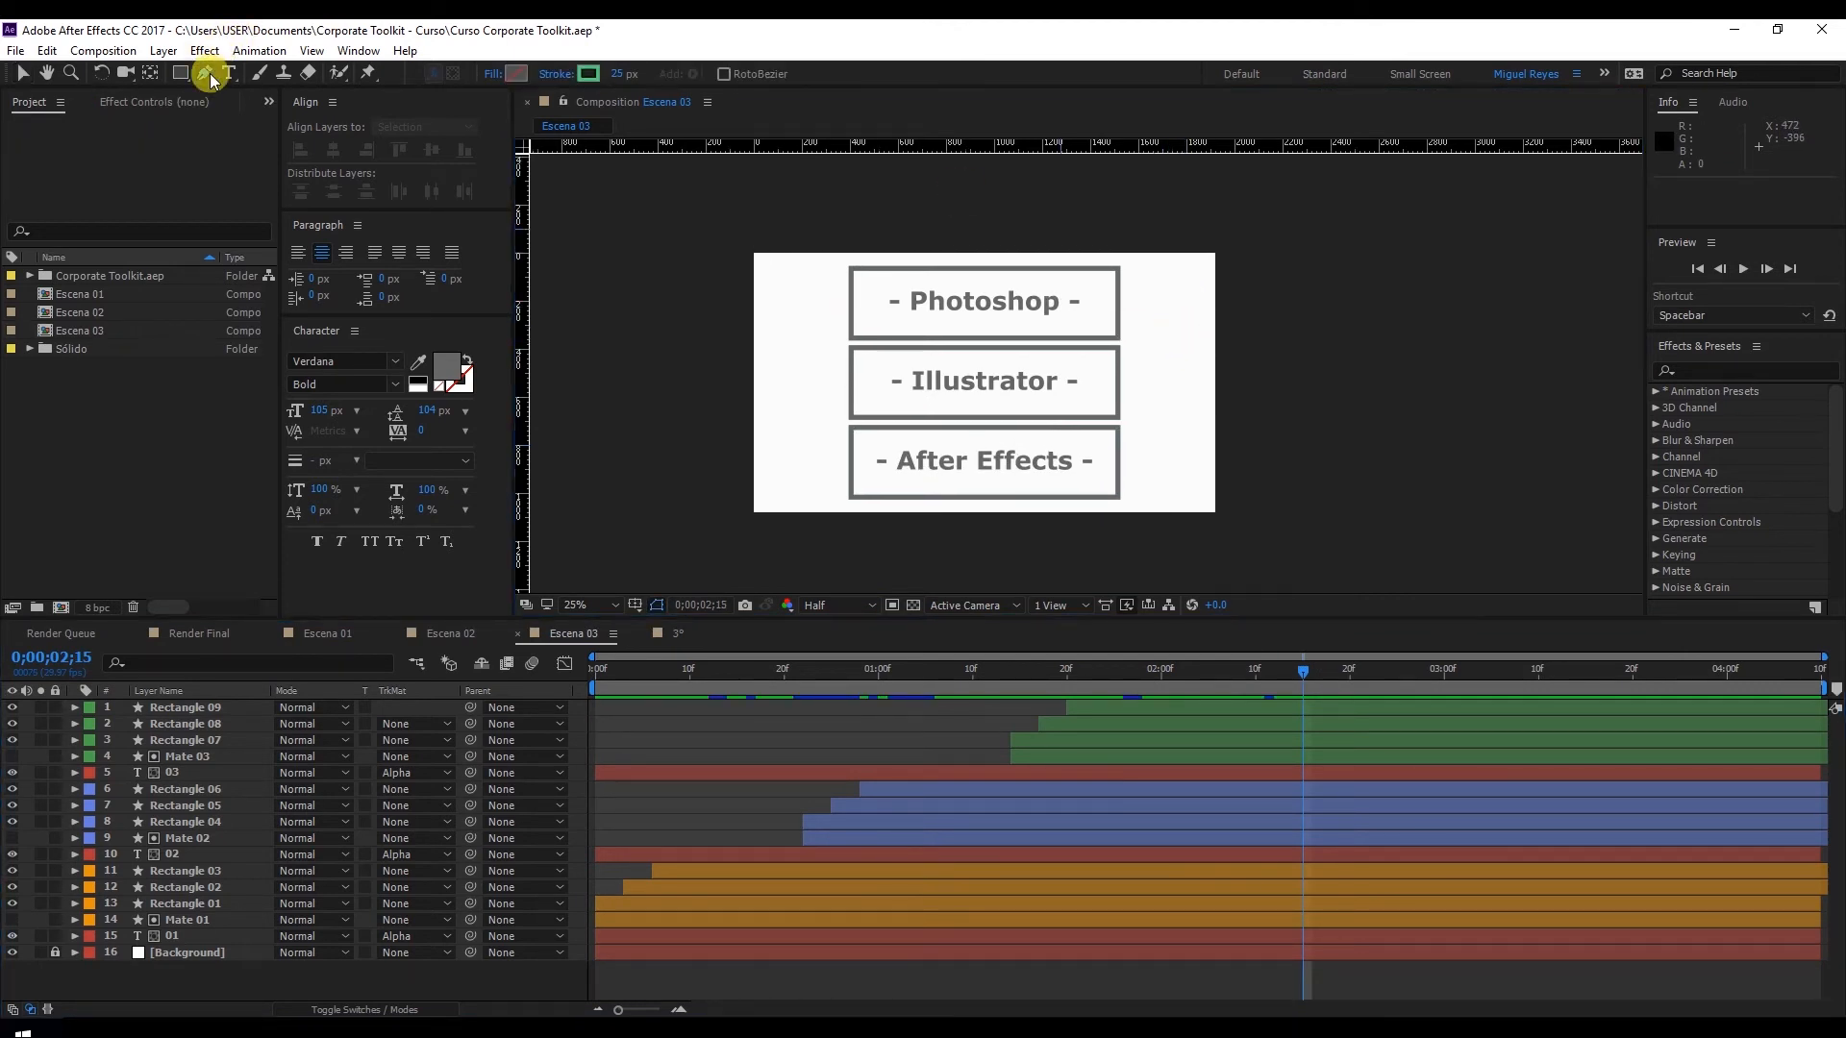
scroll(1167, 301, "up", 1)
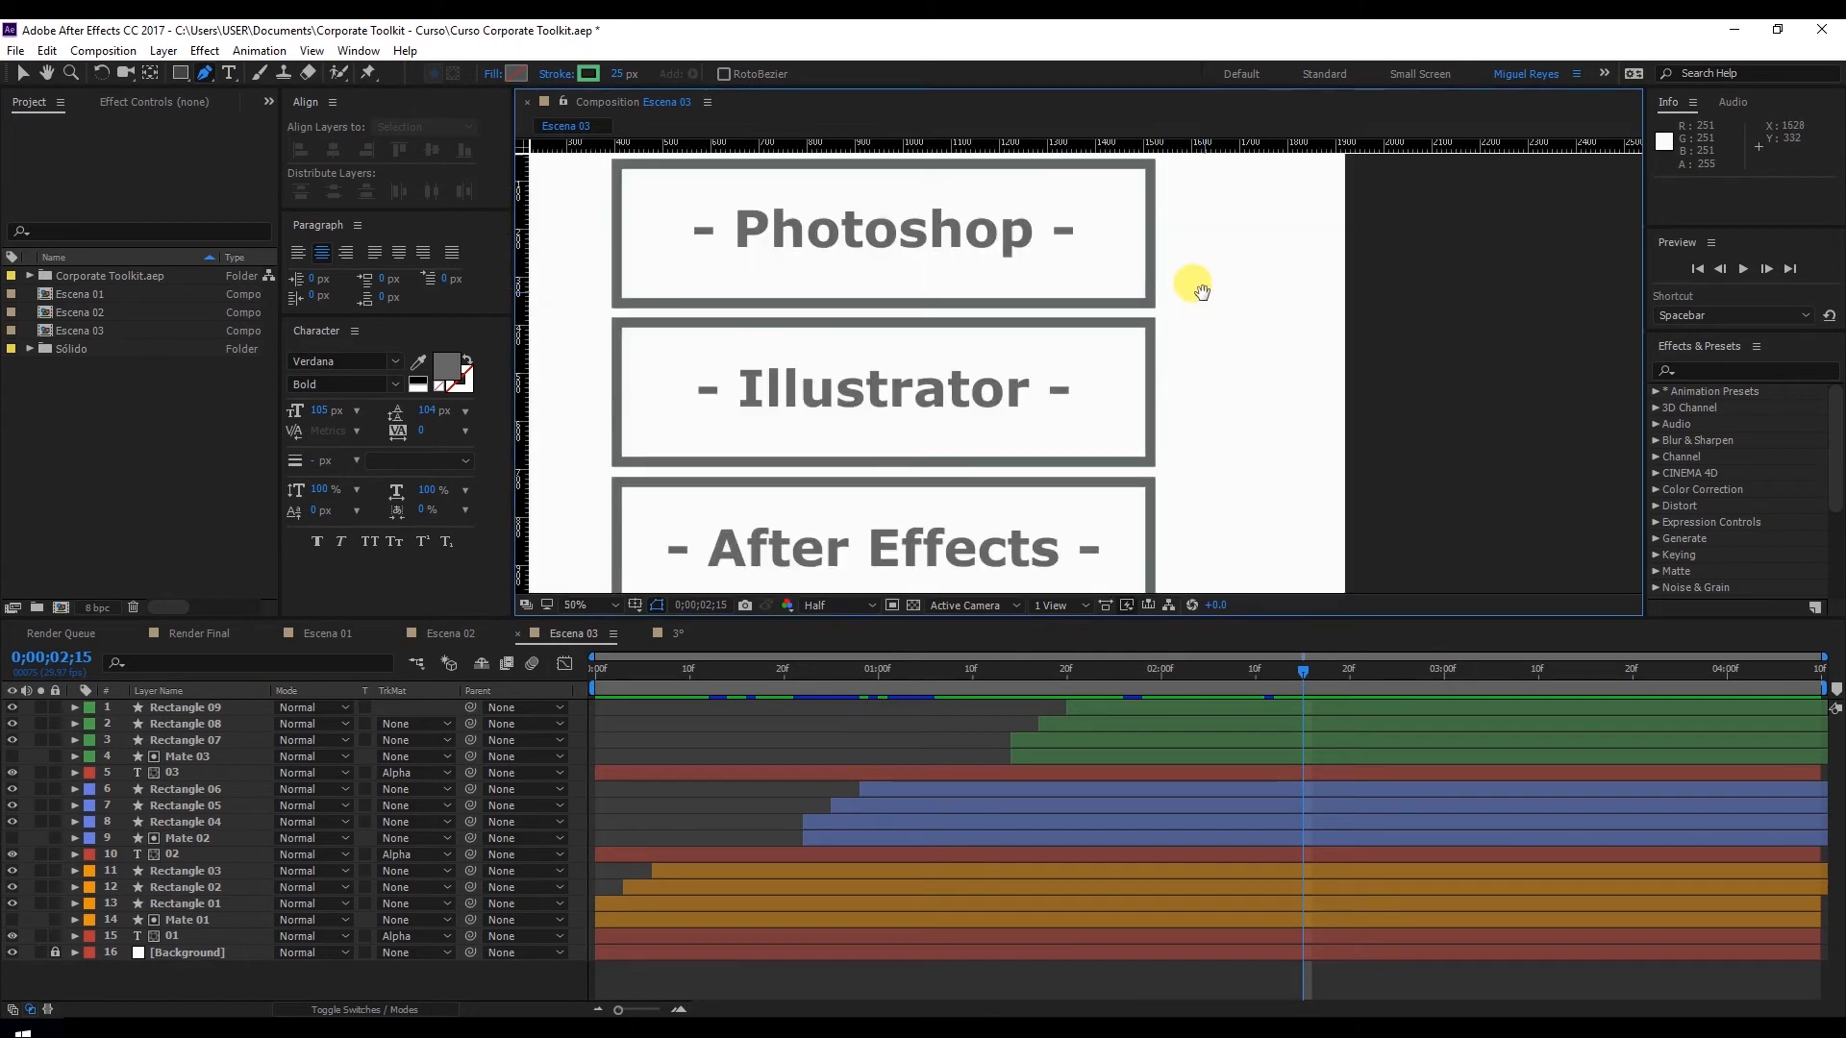
left_click_drag(1196, 280, 1145, 355)
left_click(1128, 293)
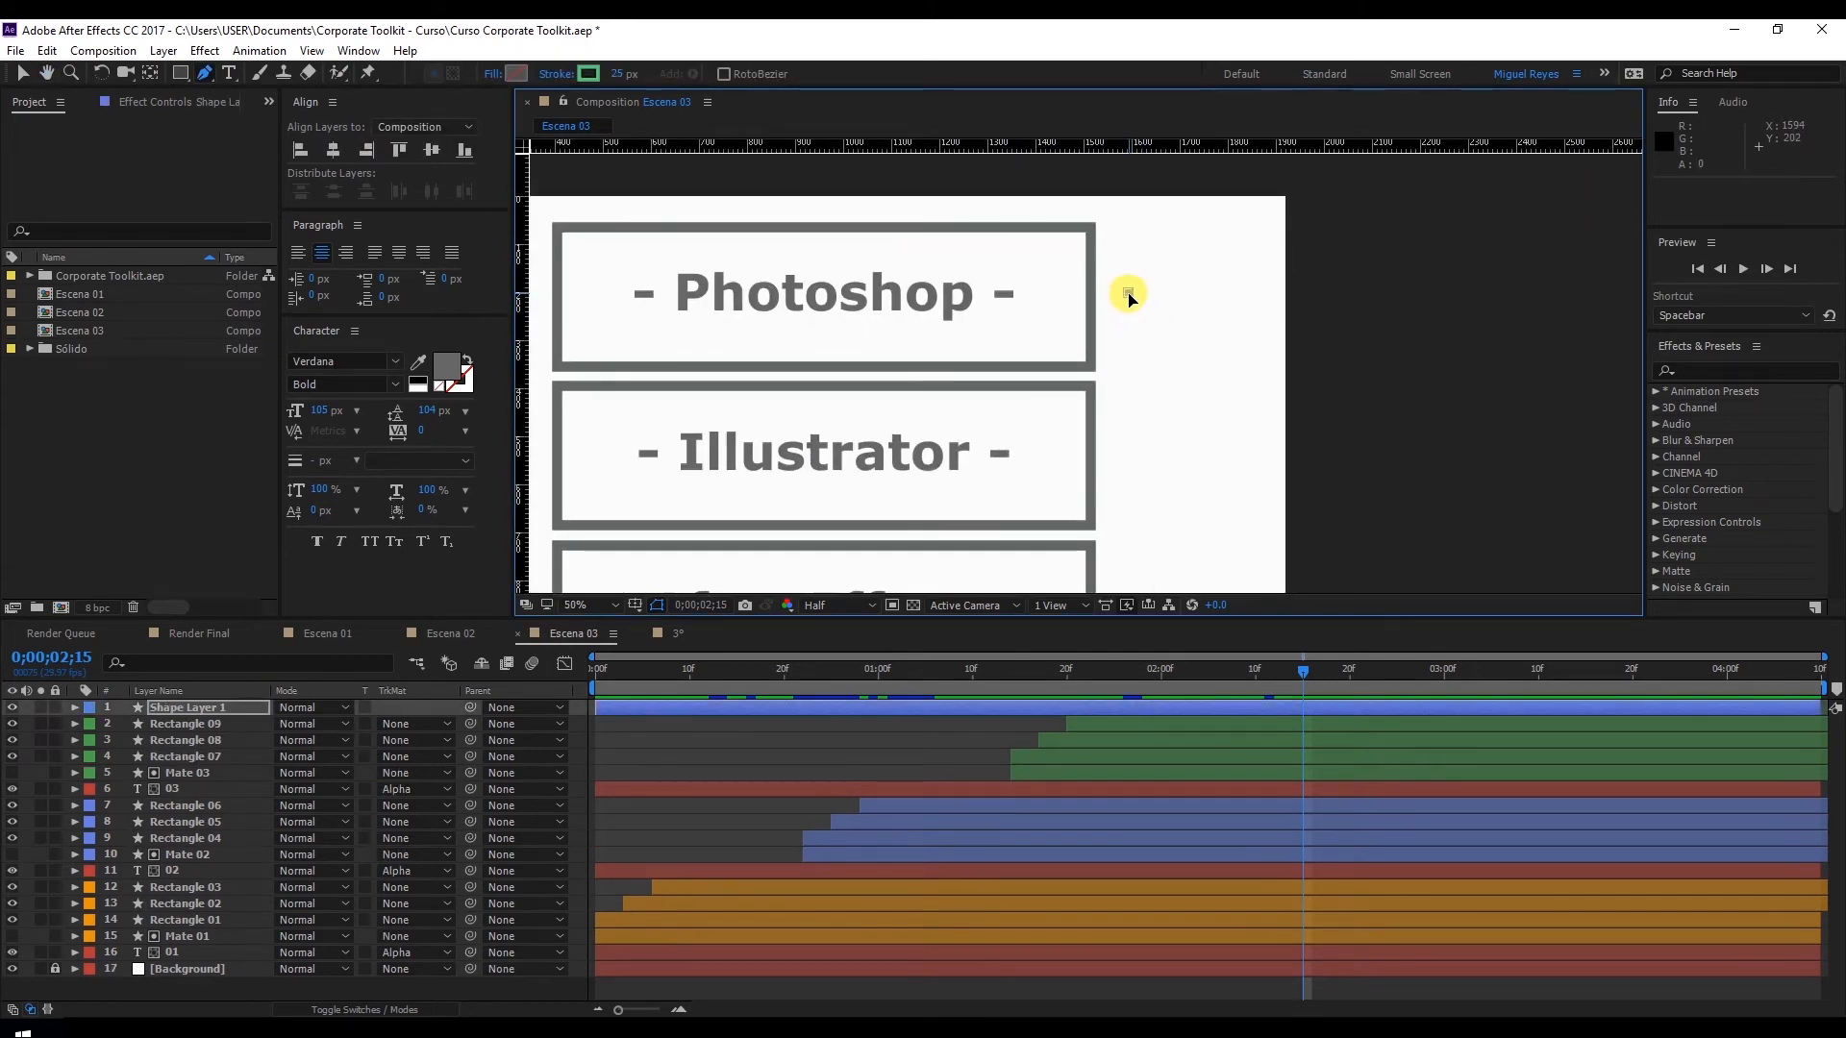
left_click(1161, 313)
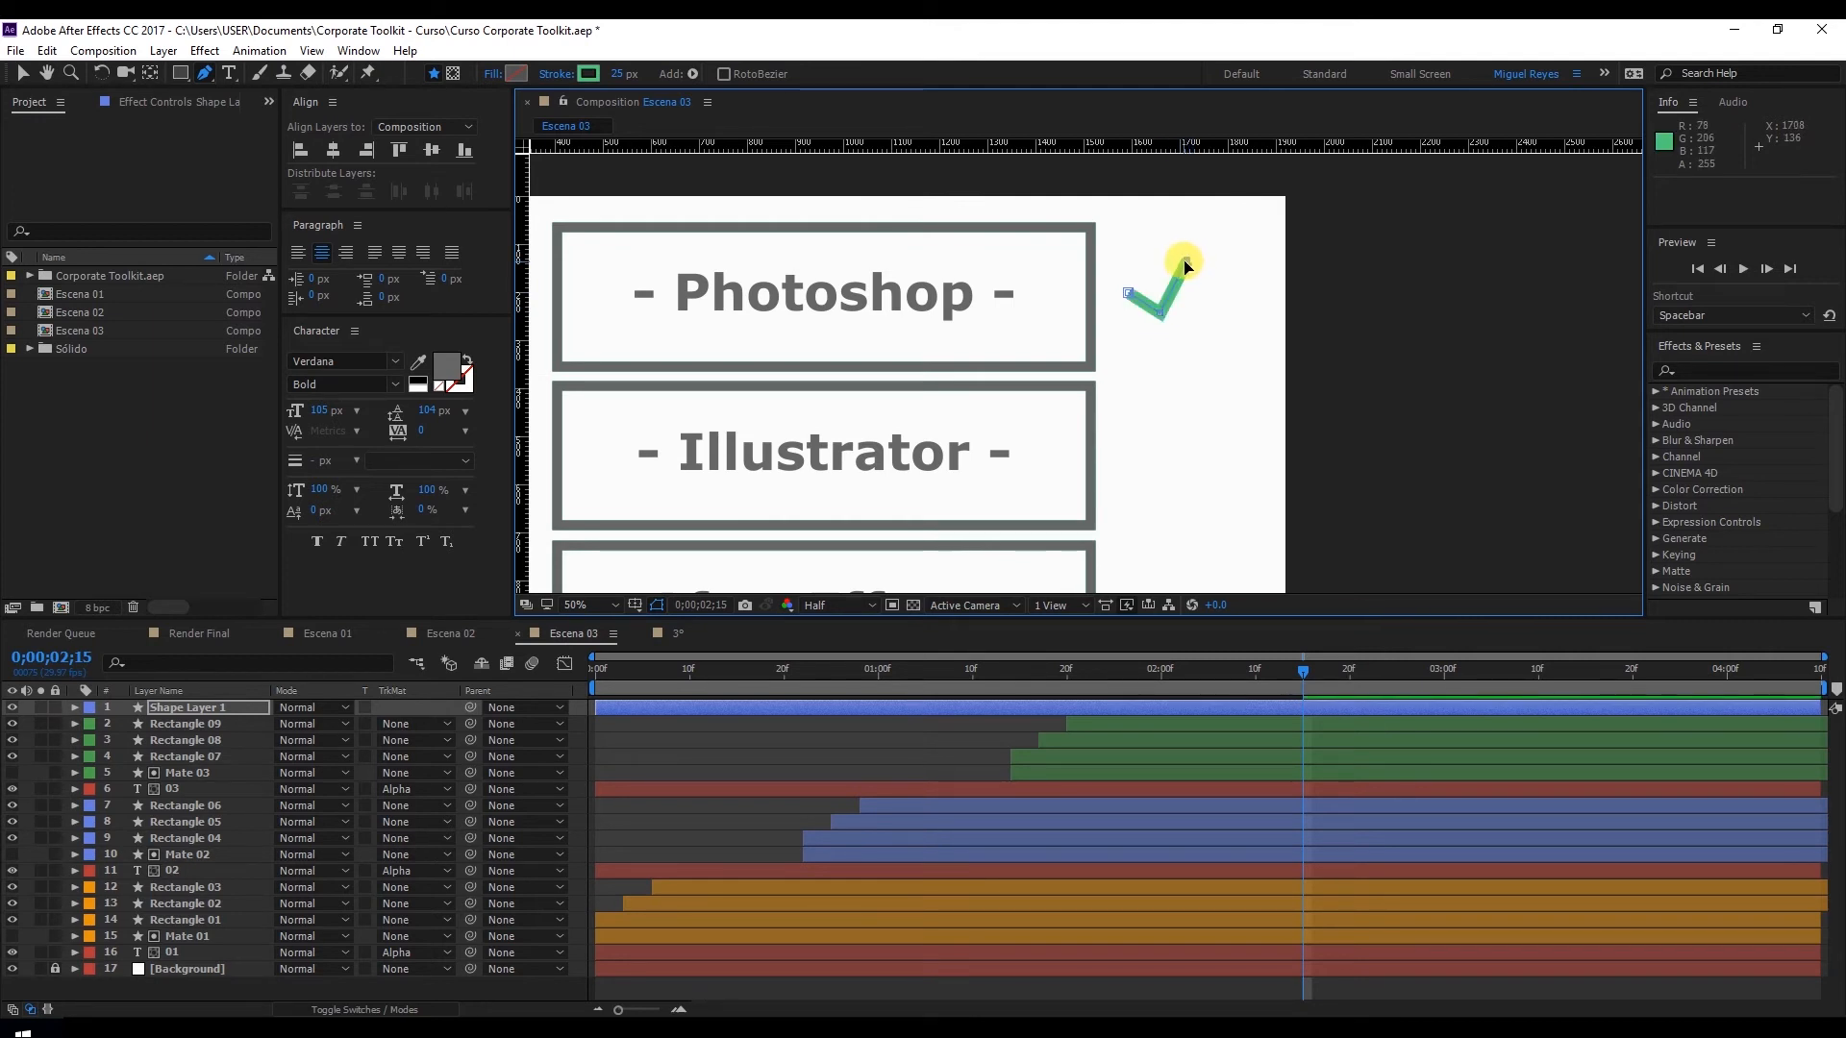
left_click_drag(1189, 267, 1194, 268)
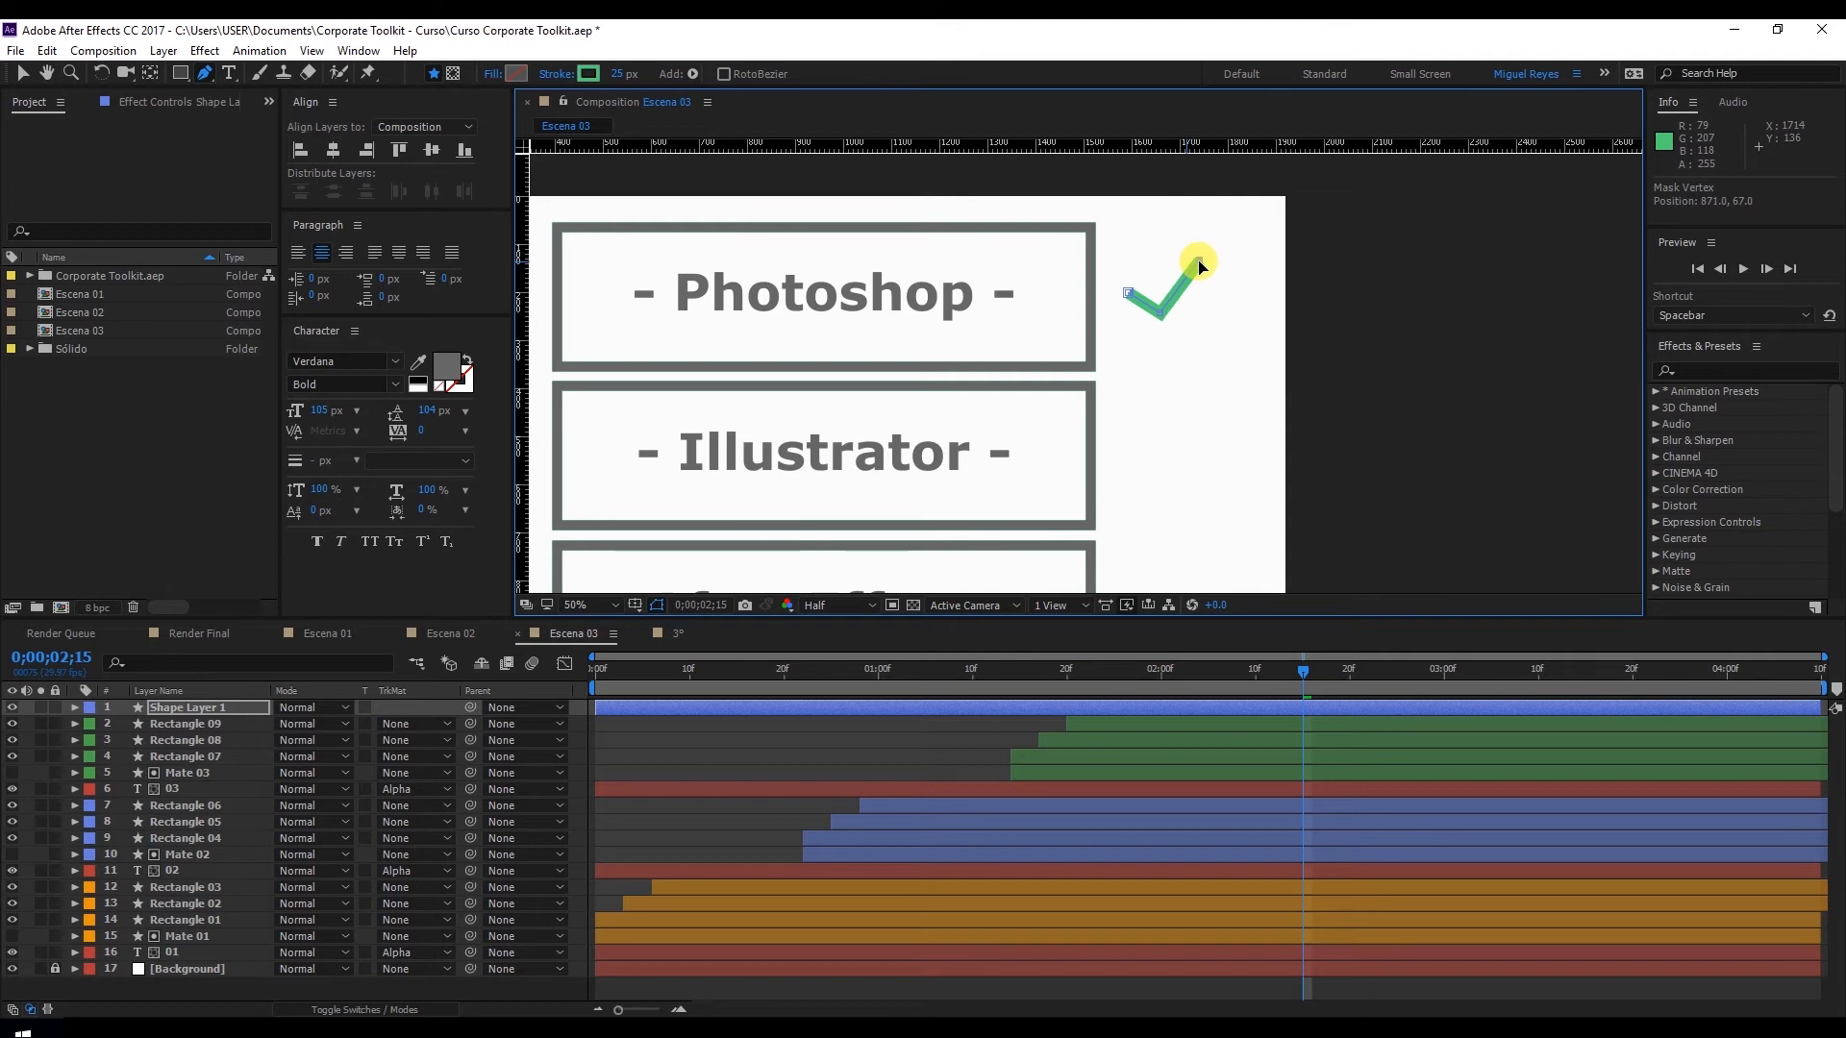
Refine the check mark's shape by adjusting its lower corner and the end point of its long arm
left_click(1150, 298)
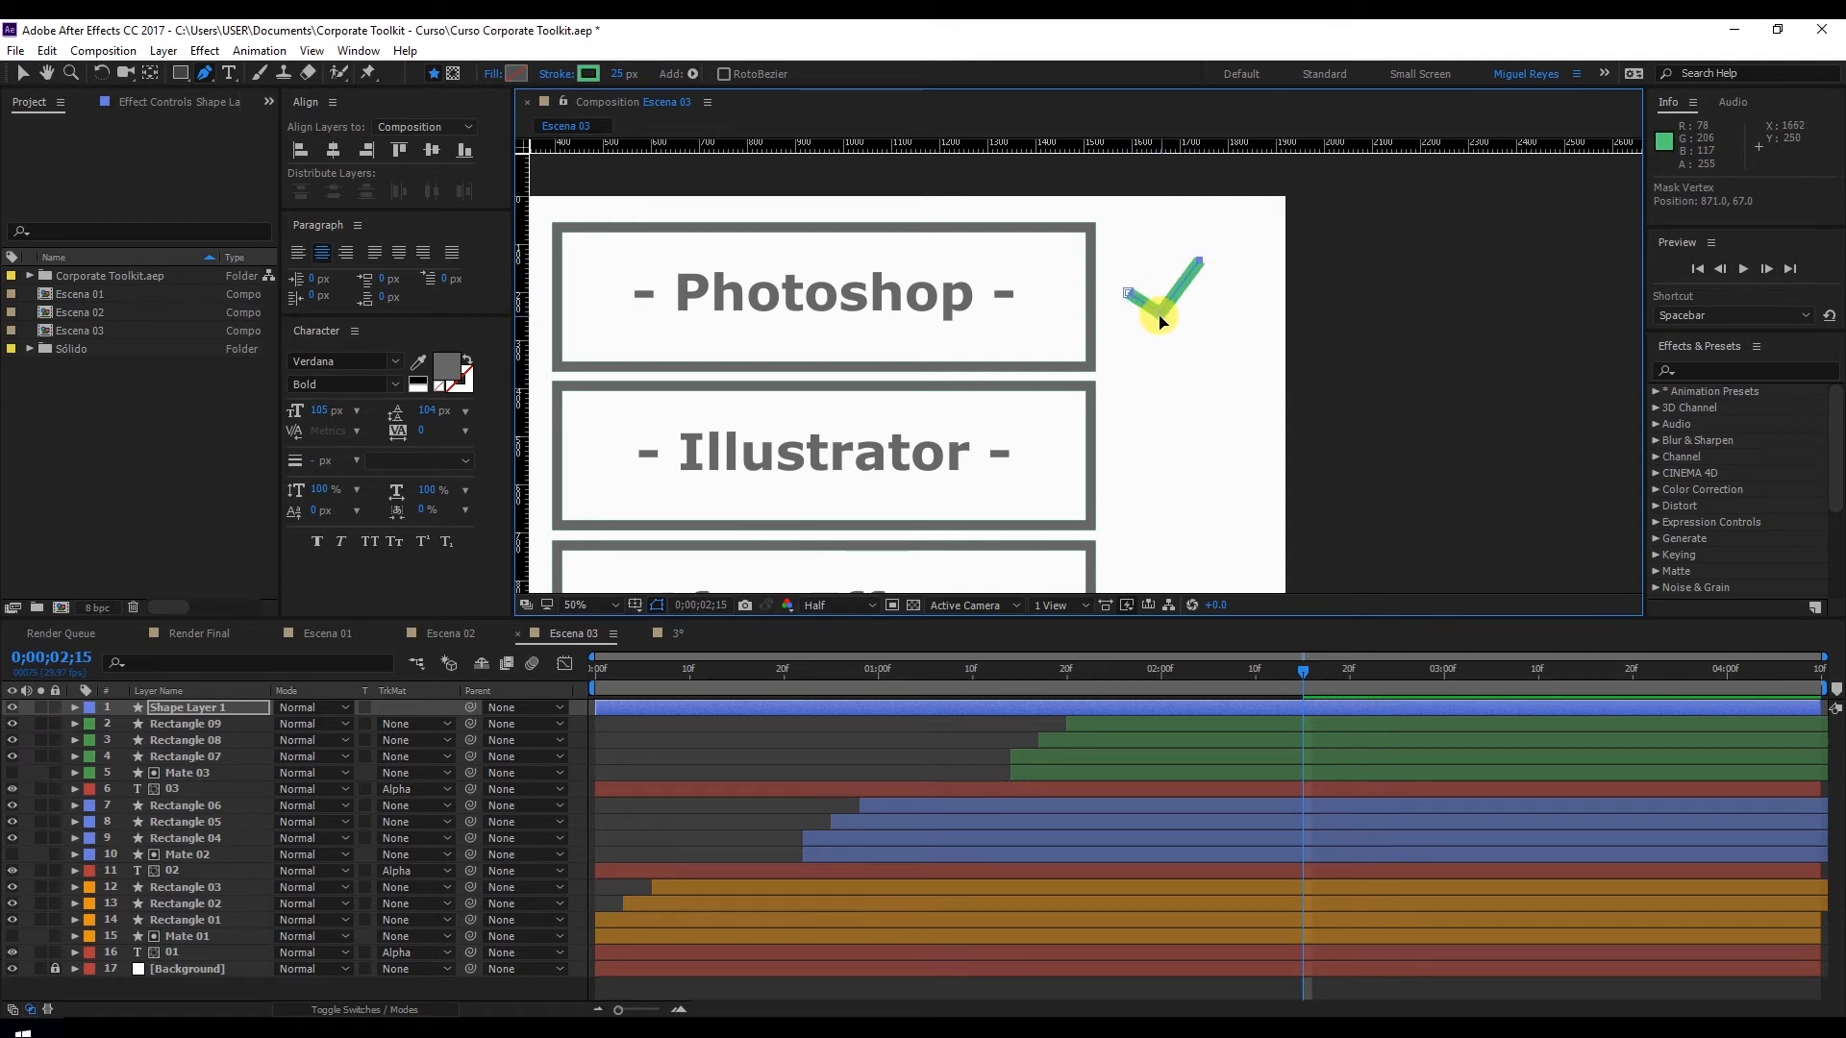
left_click(1189, 280)
left_click_drag(1197, 264, 1202, 260)
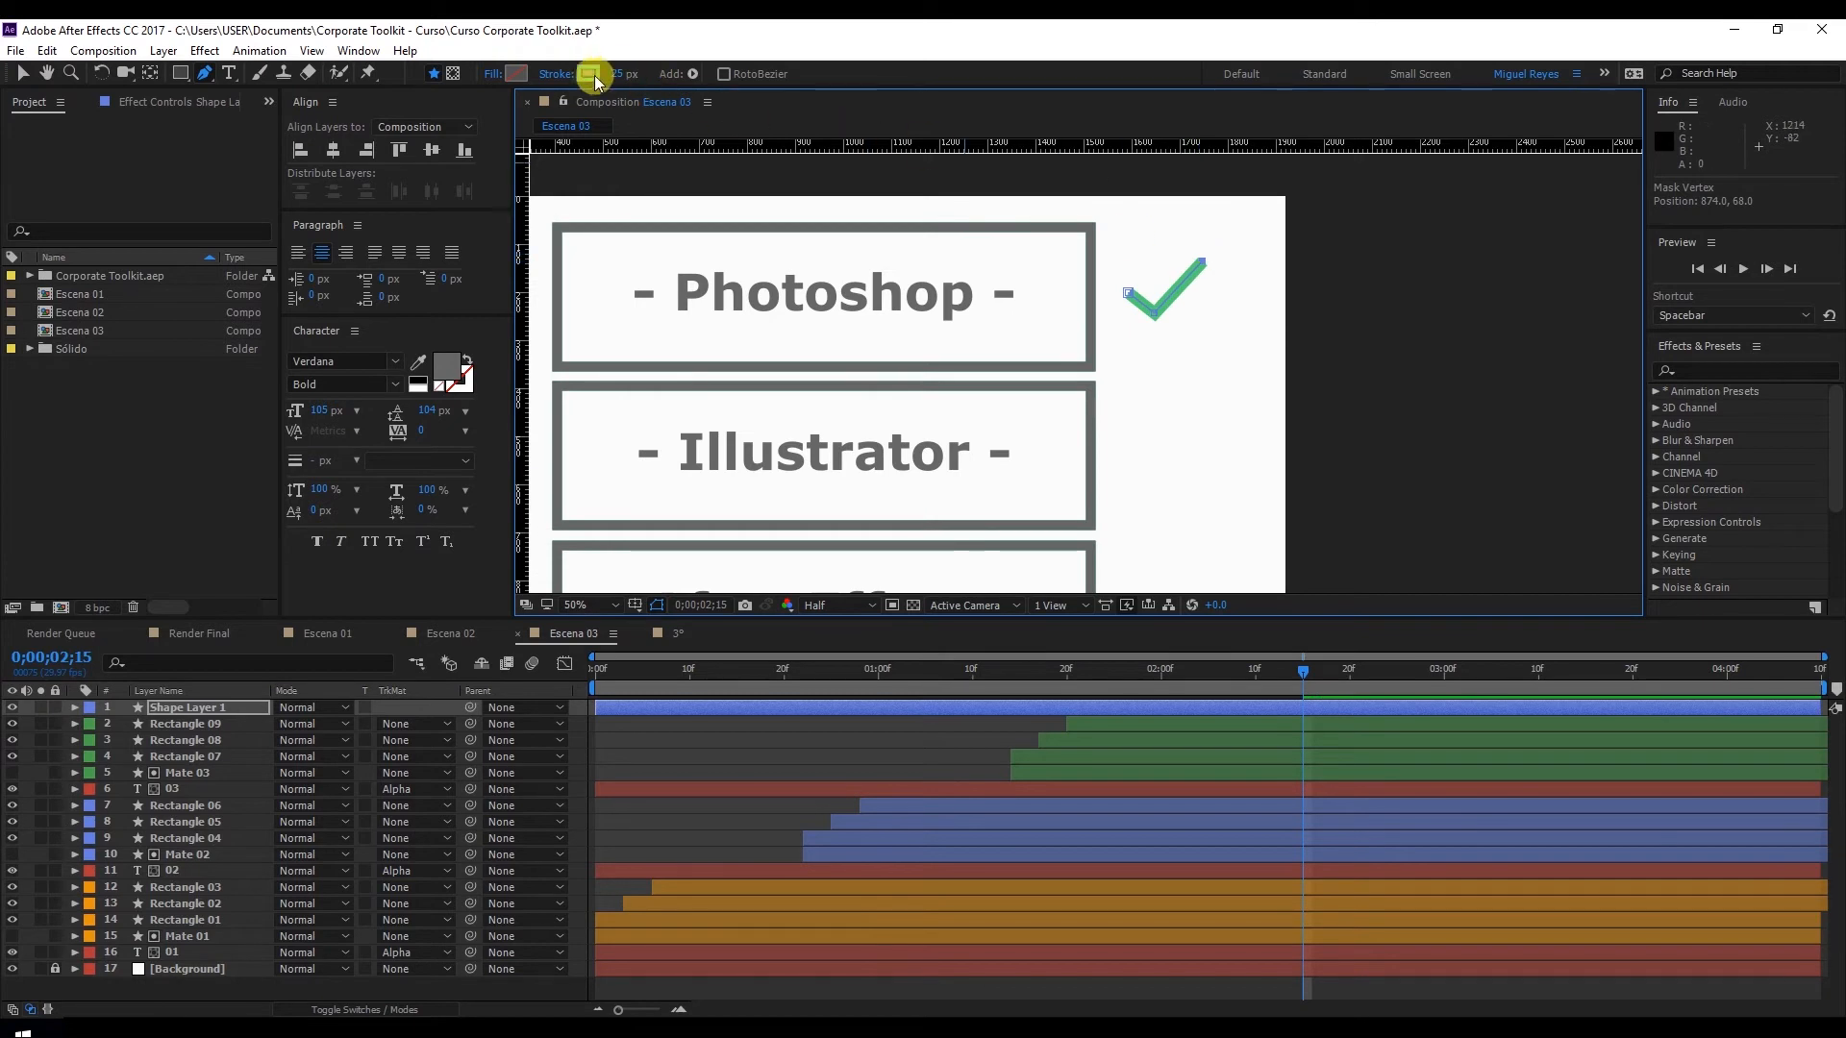
Keep the check mark's stroke color at 4ECE75 and its fill type at None
left_click(590, 74)
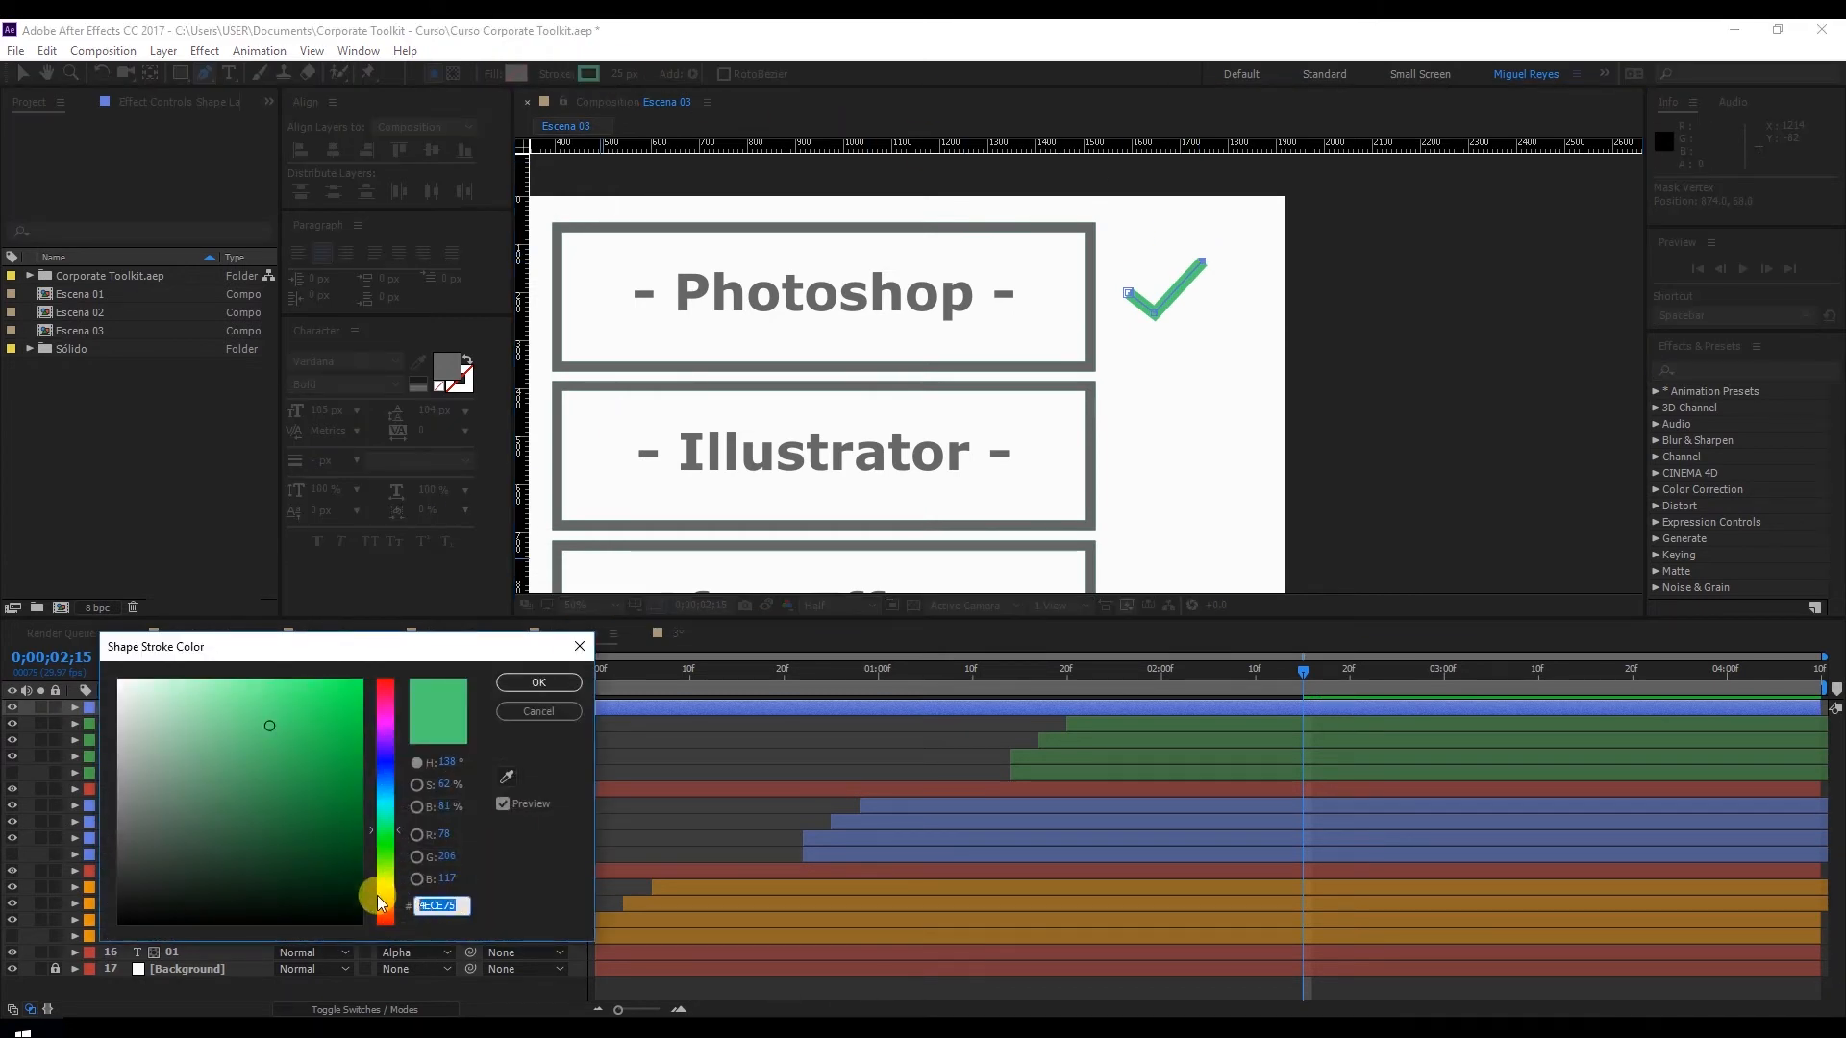
left_click(541, 683)
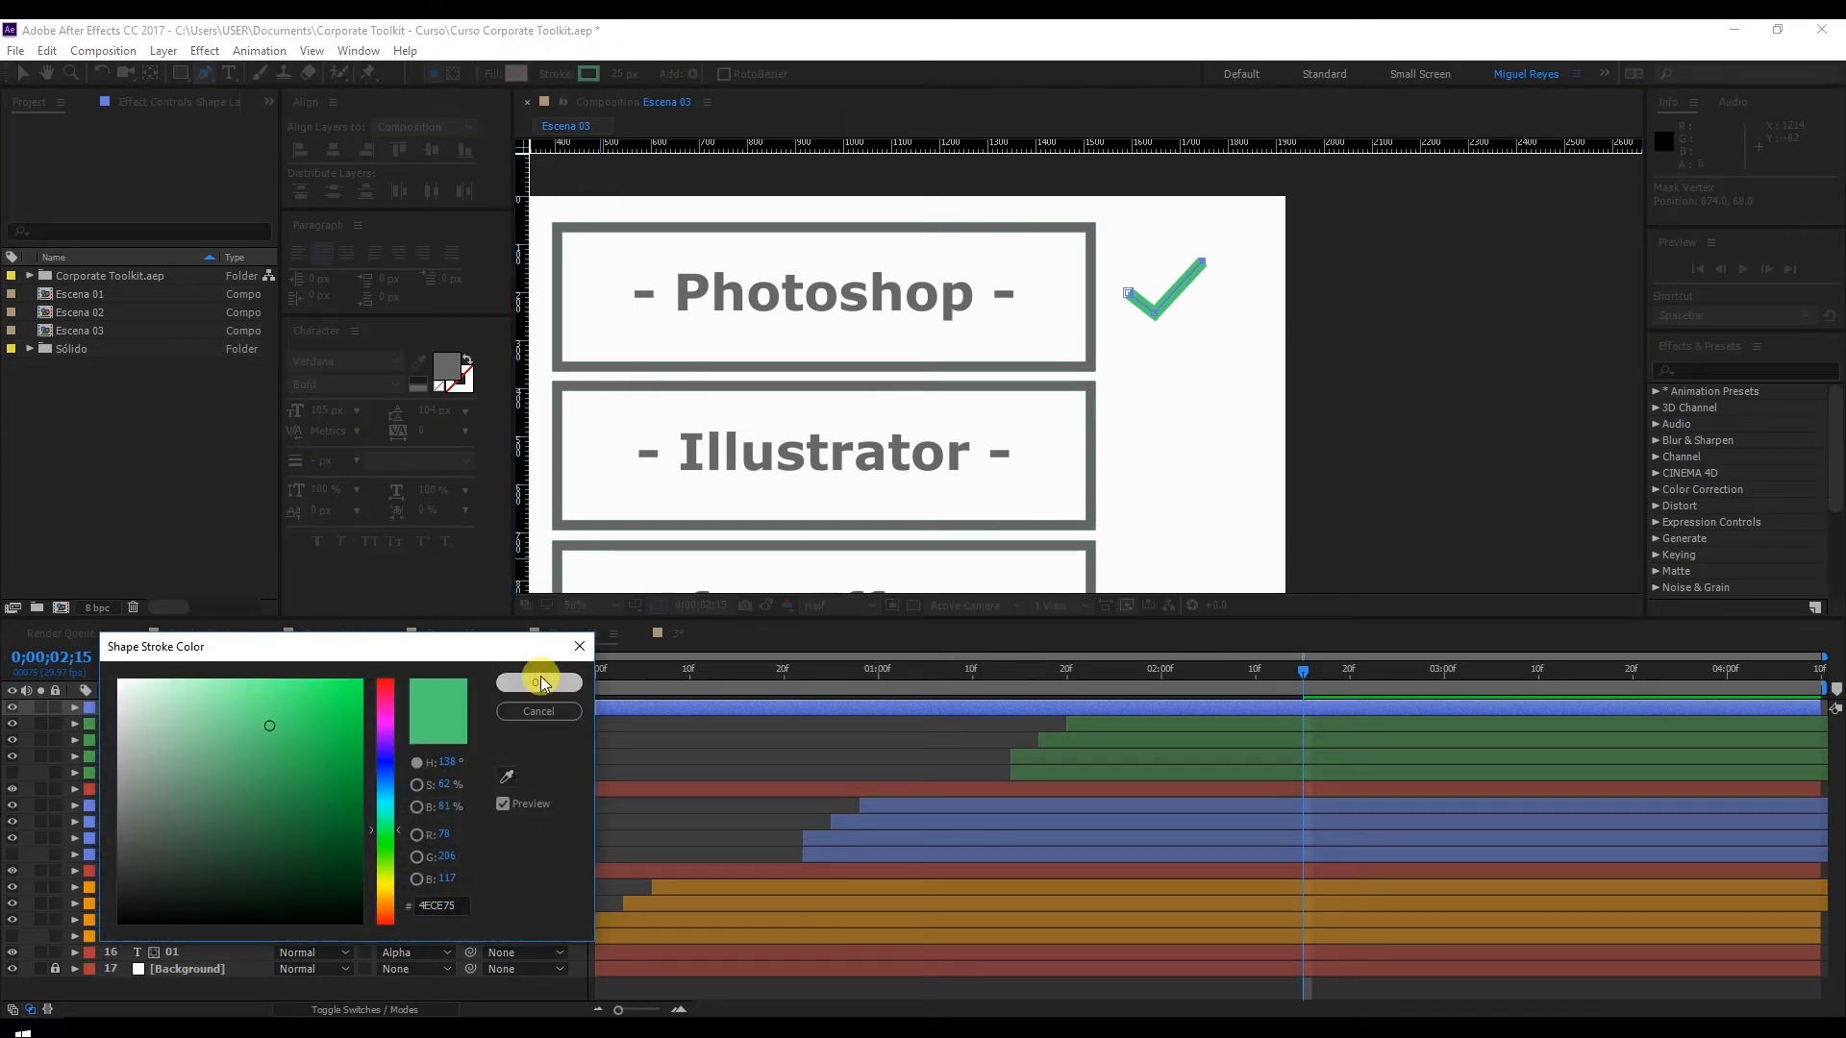
left_click(488, 79)
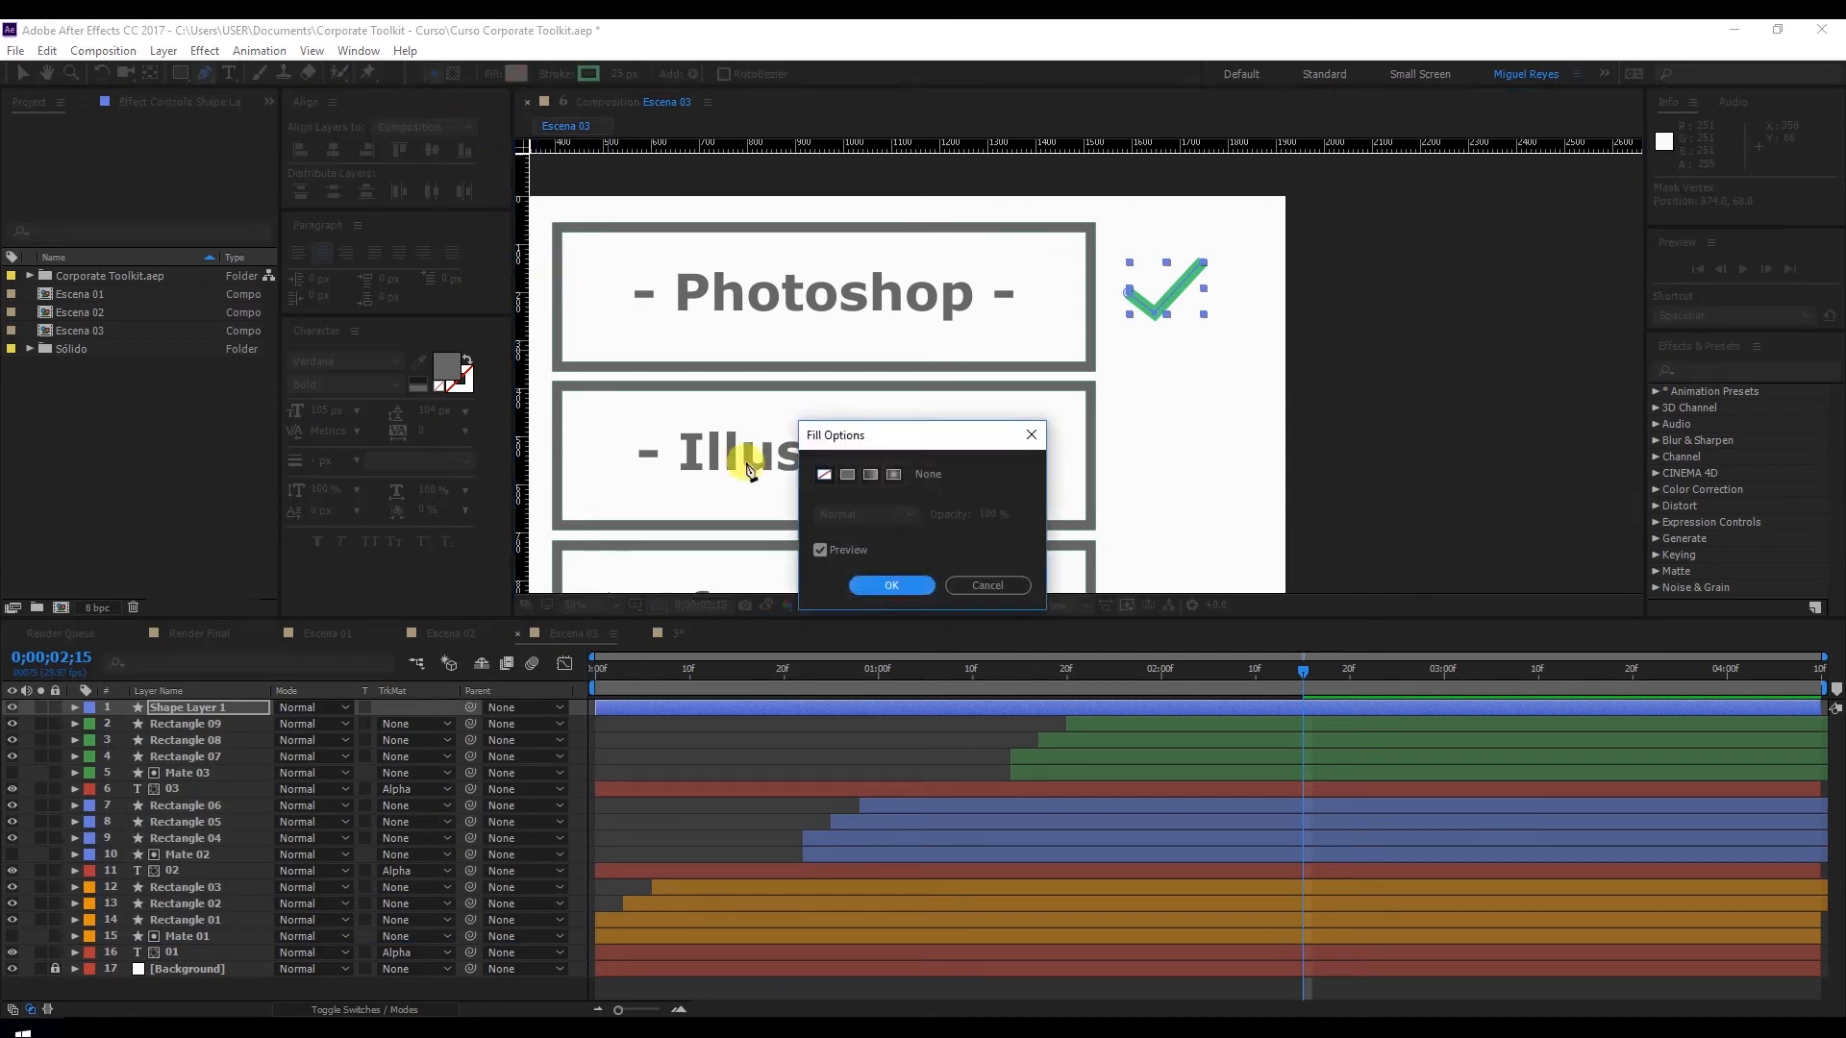
left_click(888, 586)
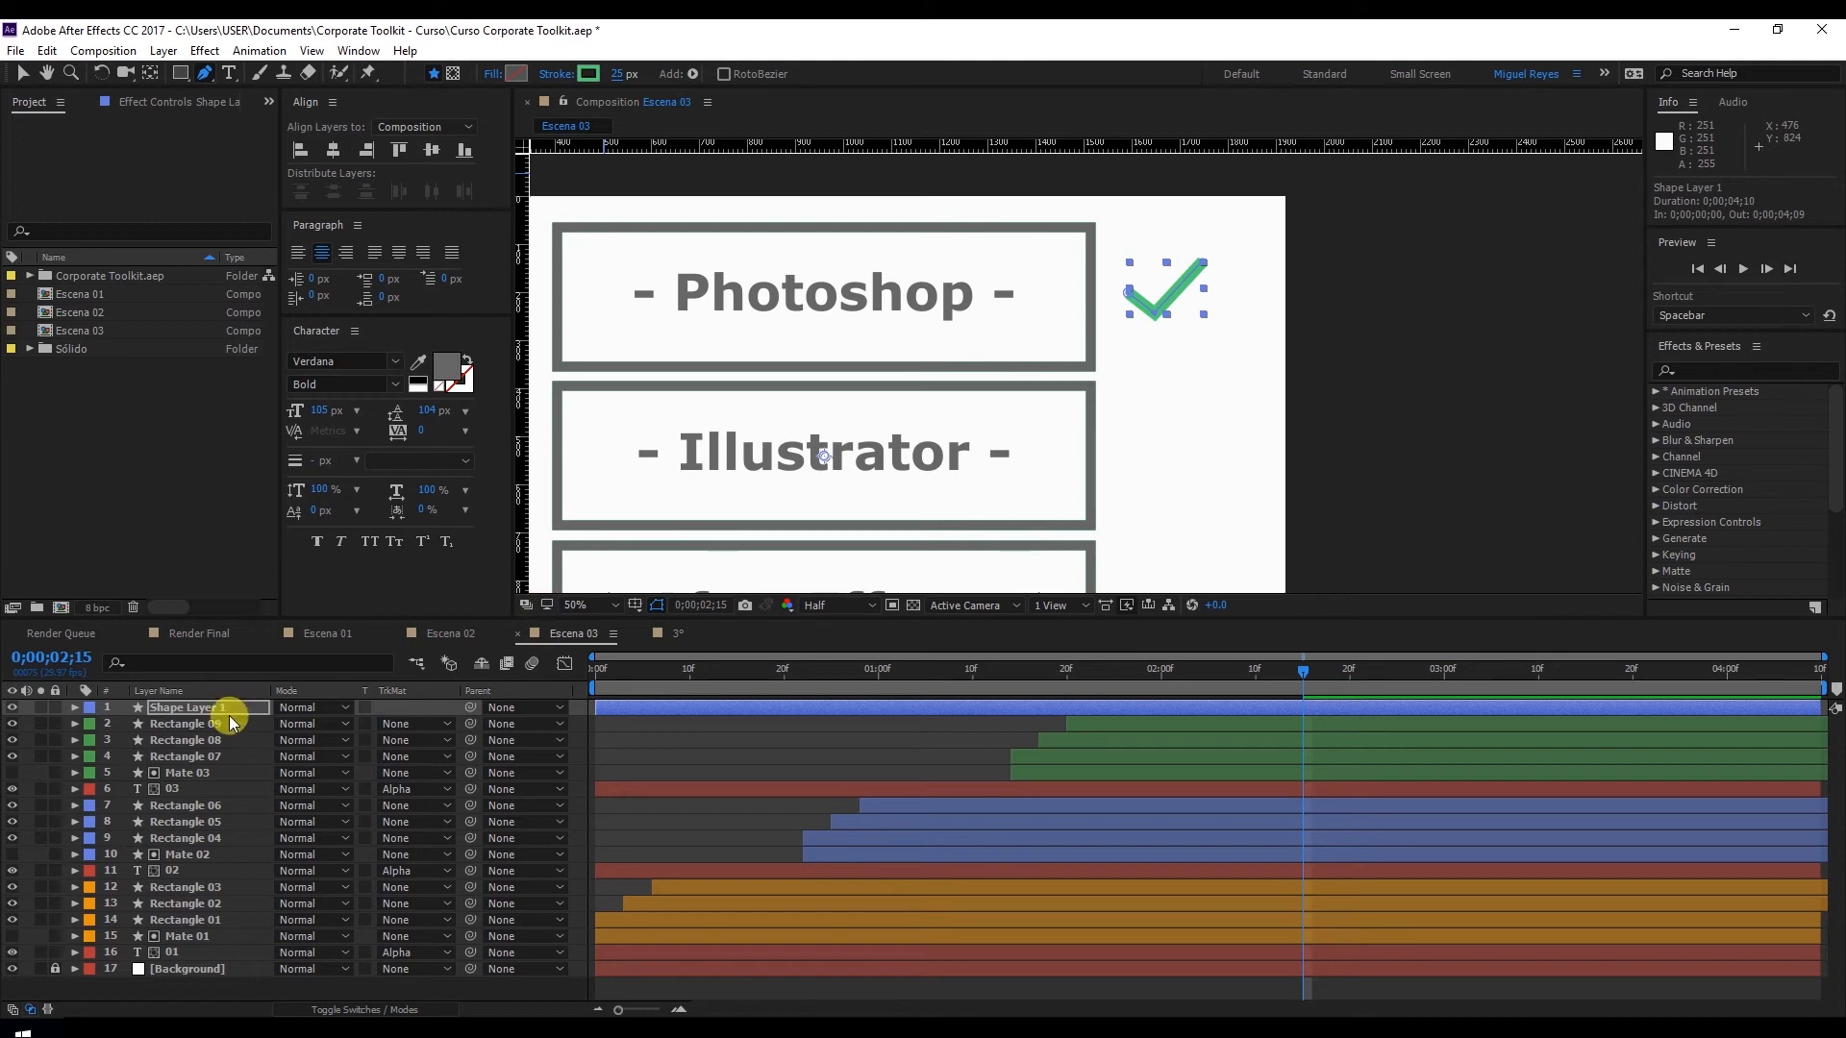
Add Trim Paths to the check mark's shape layer
left_click(75, 708)
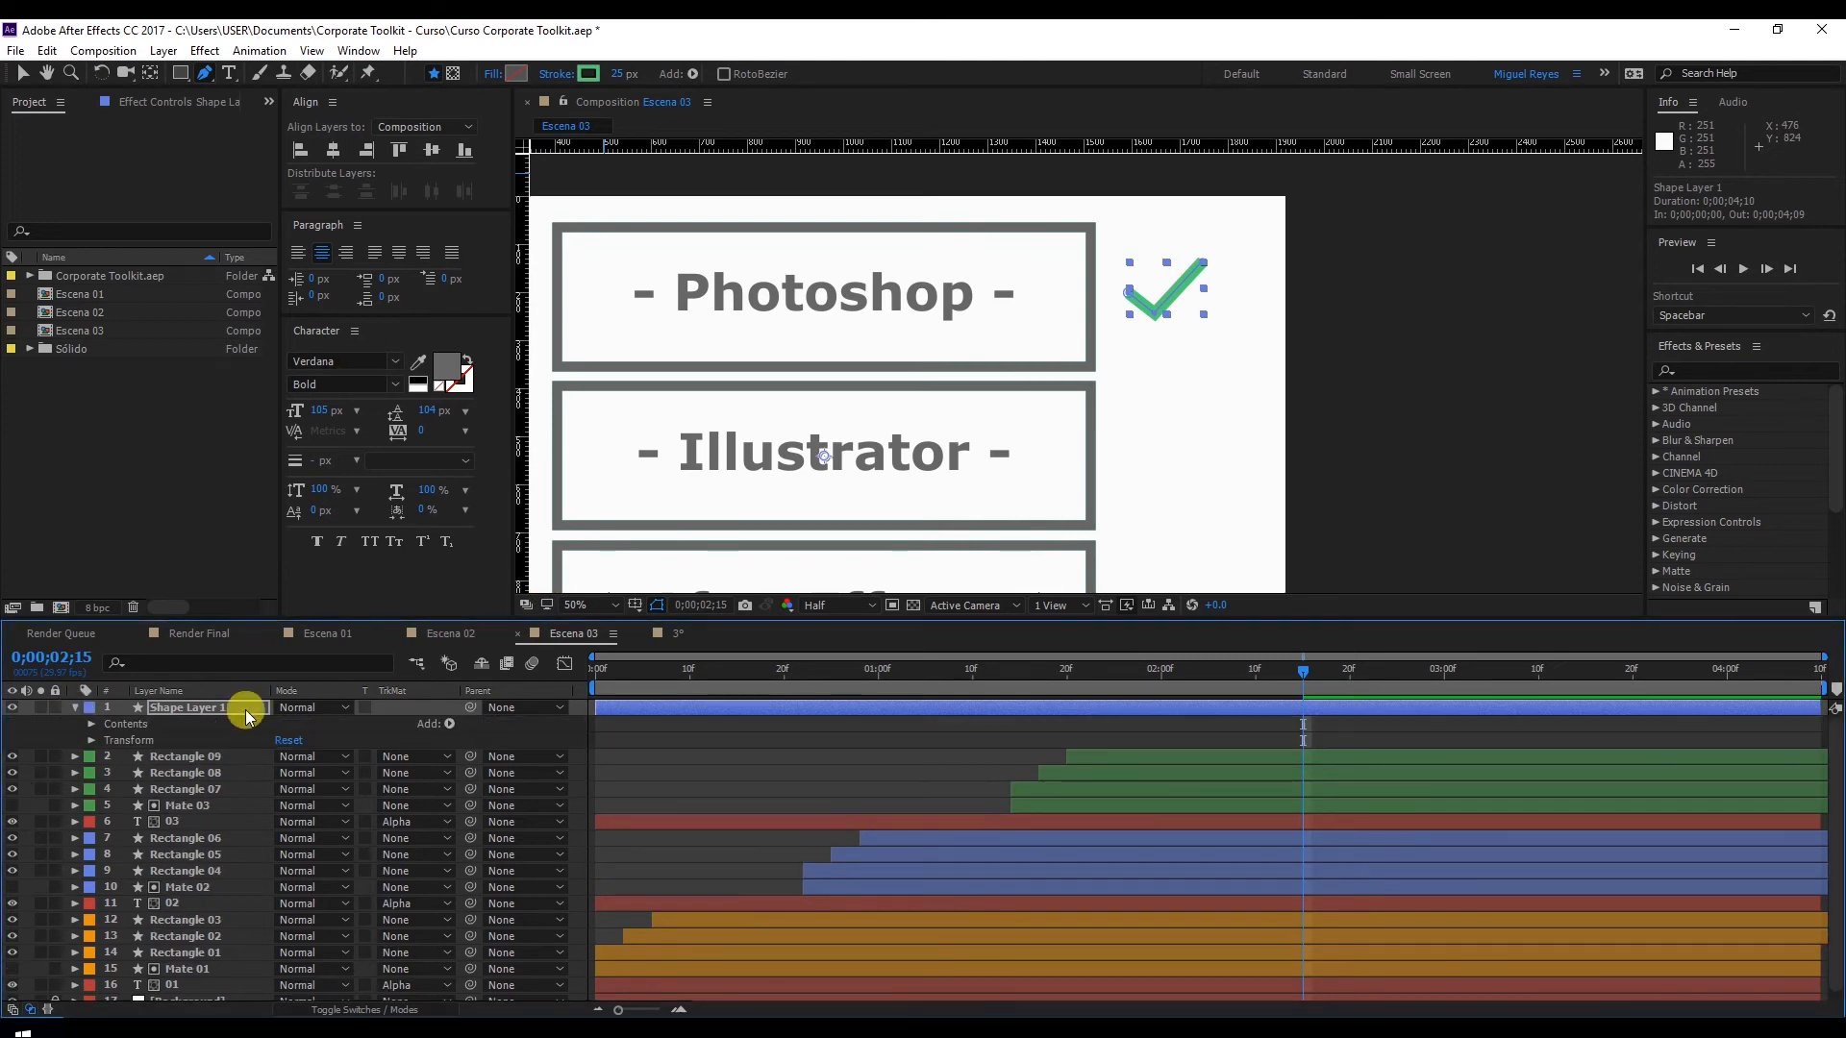
left_click(448, 723)
left_click(536, 618)
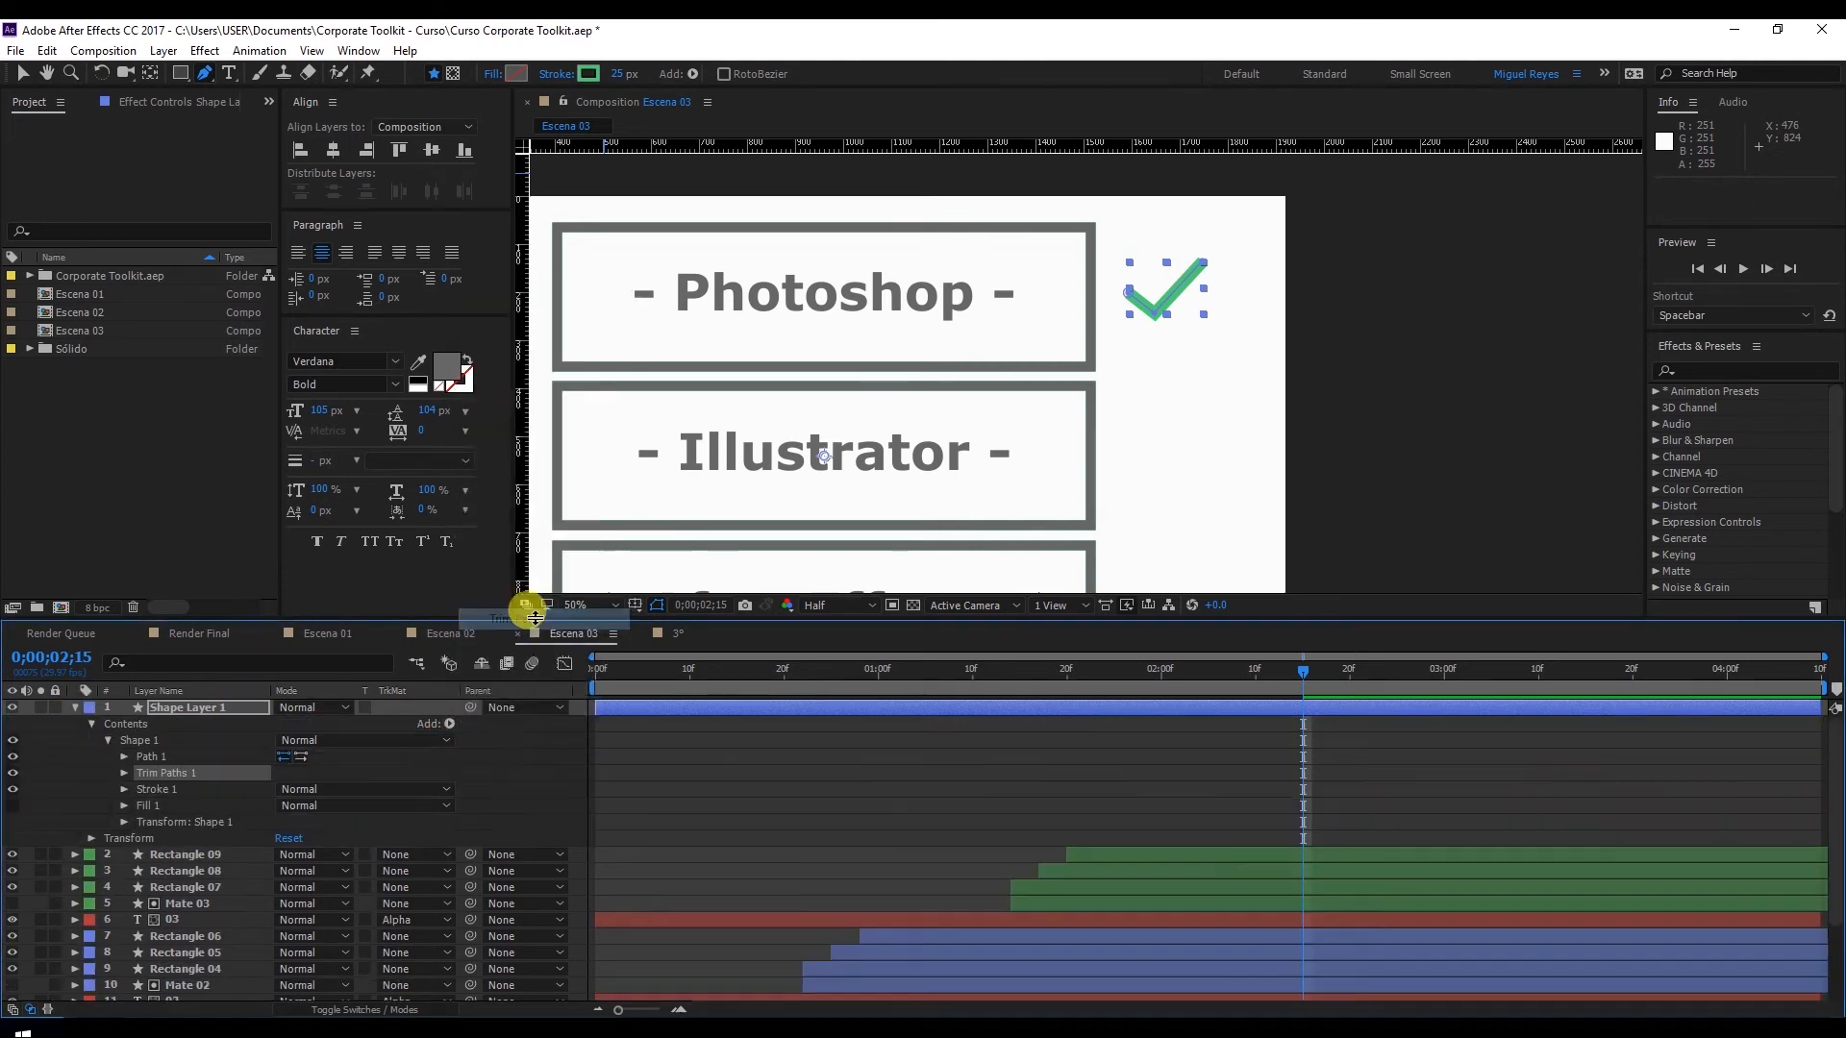
Animate the check mark's Trim Paths End from 0% at 0;00;00;00 to 100% at 0;00;00;20
left_click(597, 673)
left_click(144, 772)
left_click(125, 774)
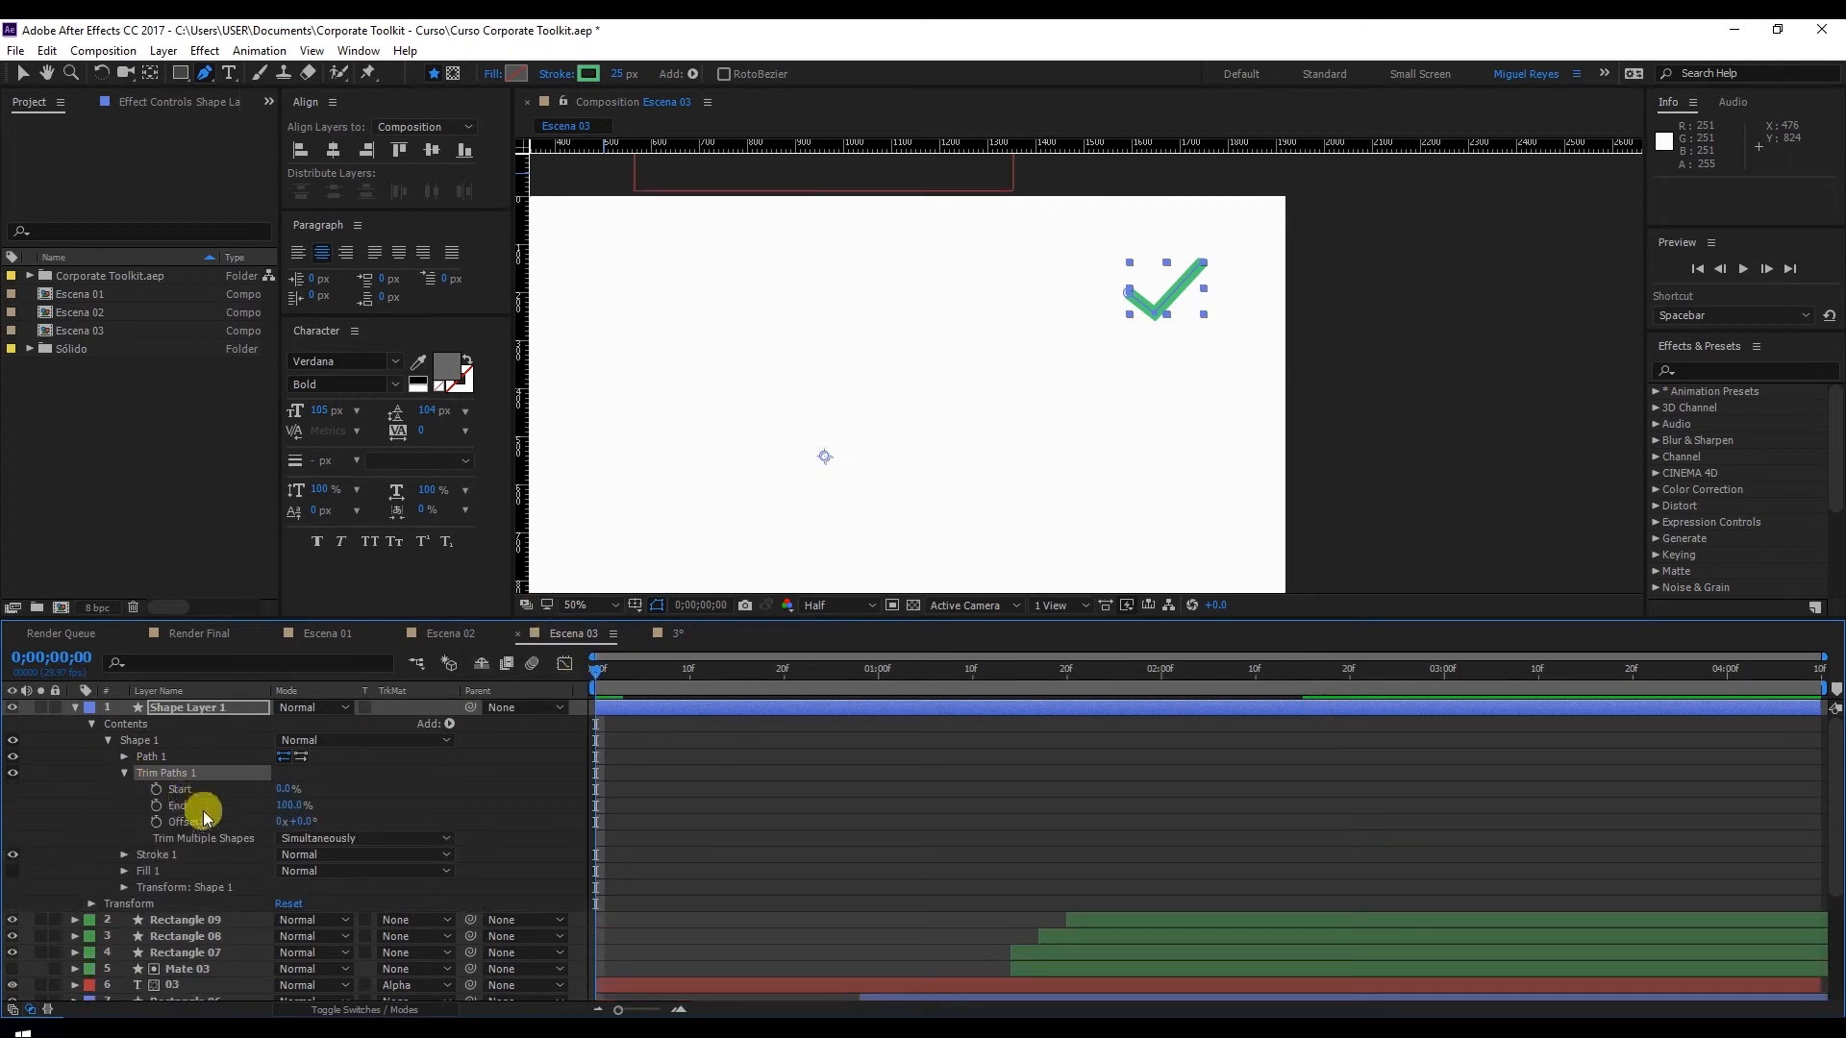
left_click_drag(290, 806, 201, 807)
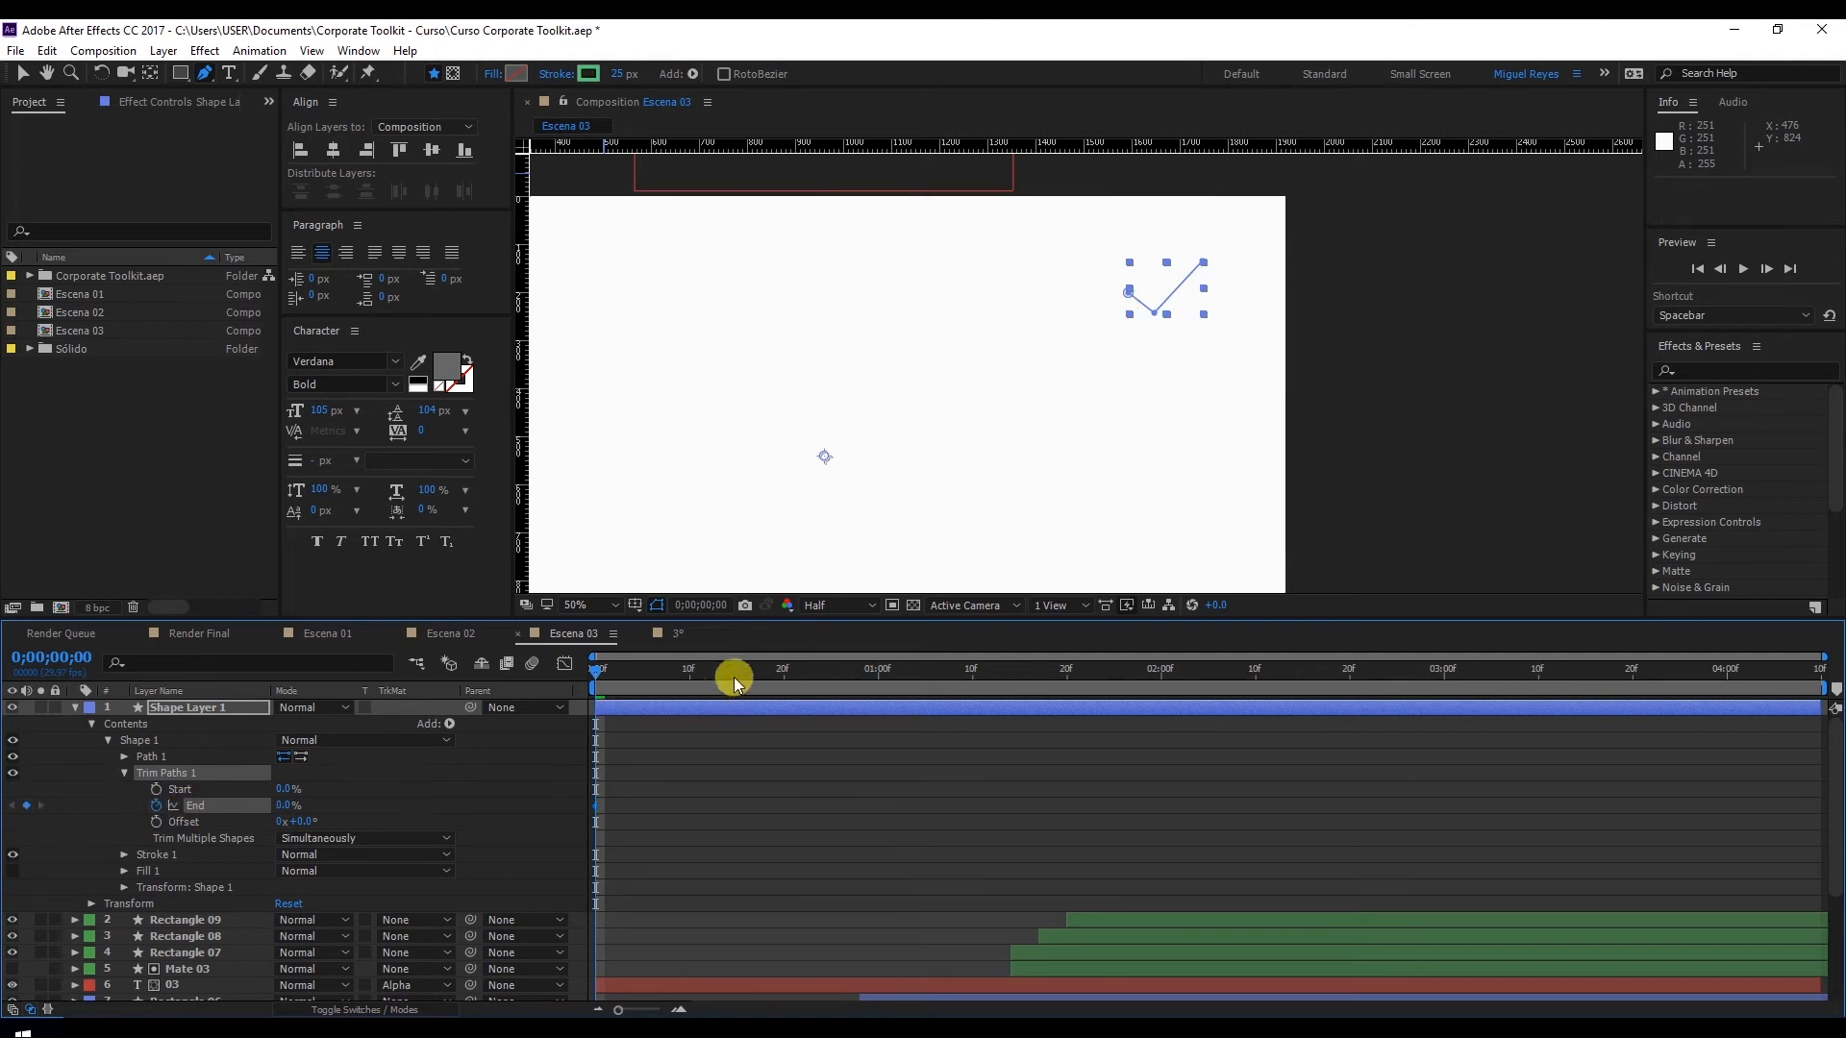
left_click_drag(723, 683, 783, 678)
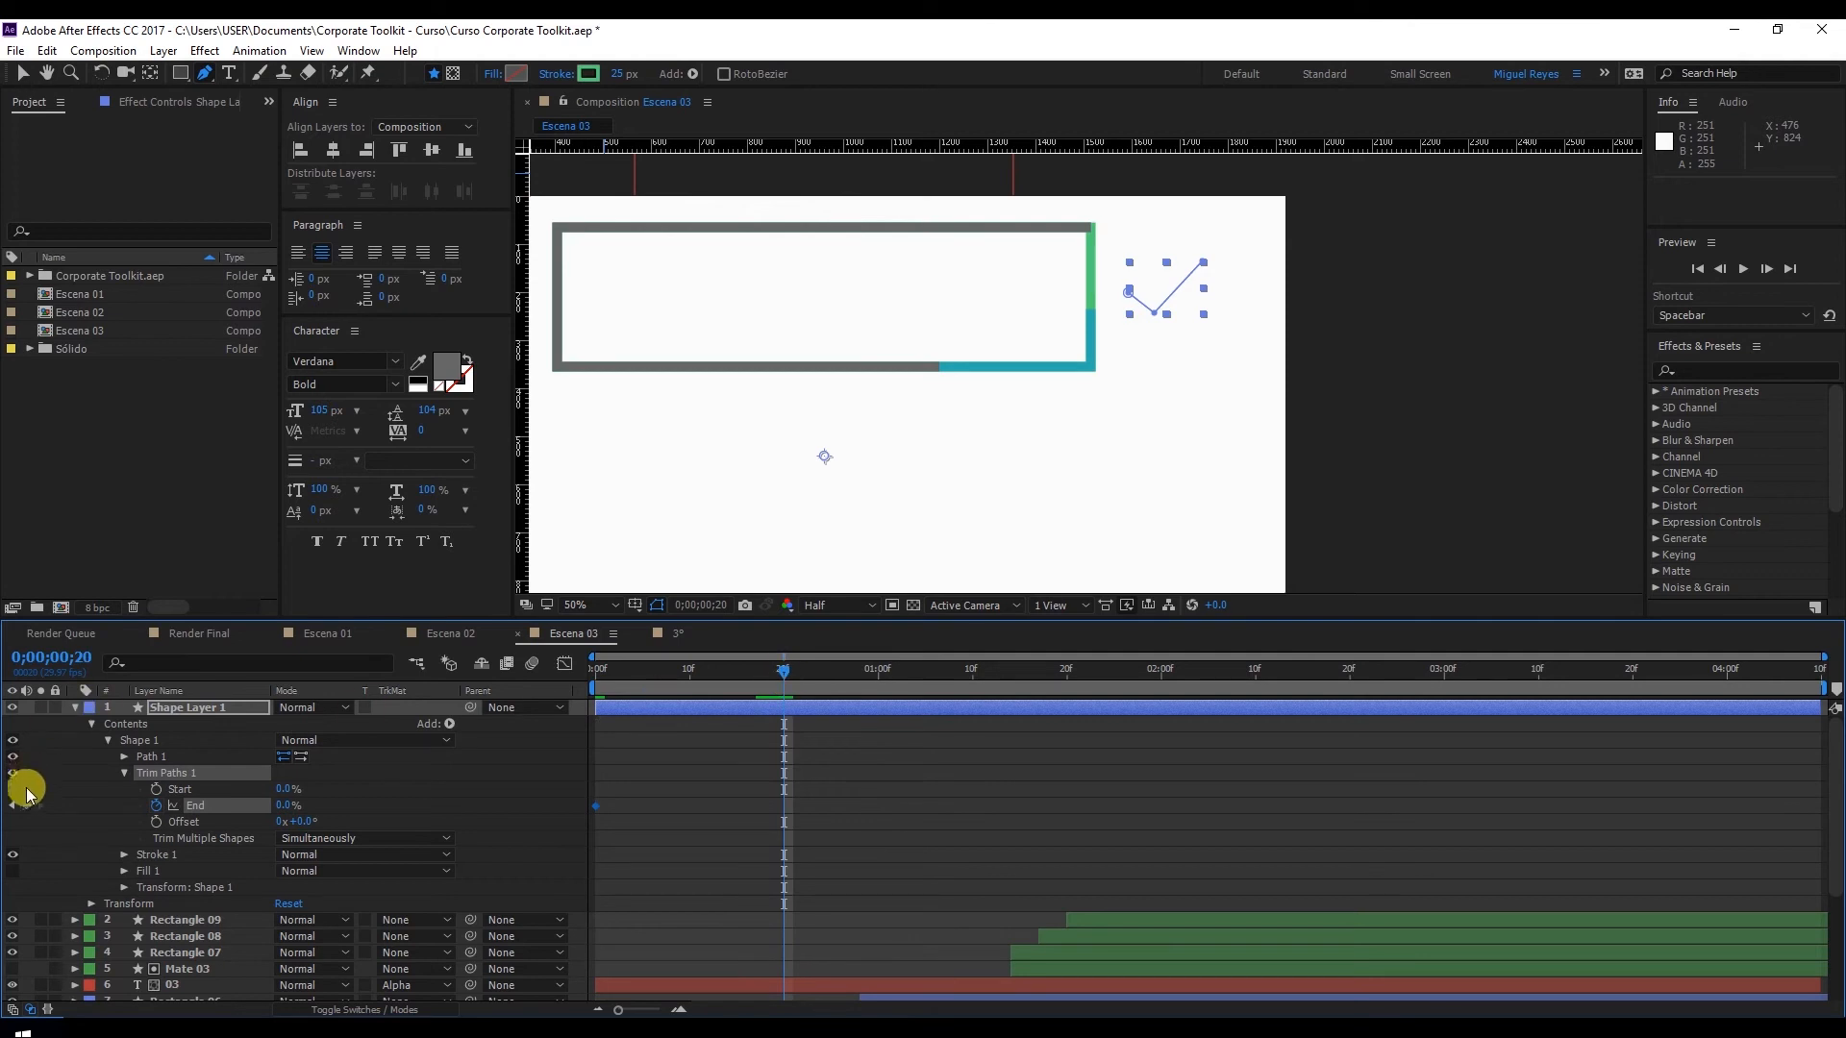
mouse_move(301, 804)
left_mouse_down()
mouse_move(745, 822)
mouse_move(584, 788)
left_mouse_up()
Apply Easy Ease to both Trim Paths End keyframes of the check mark
right_click(594, 805)
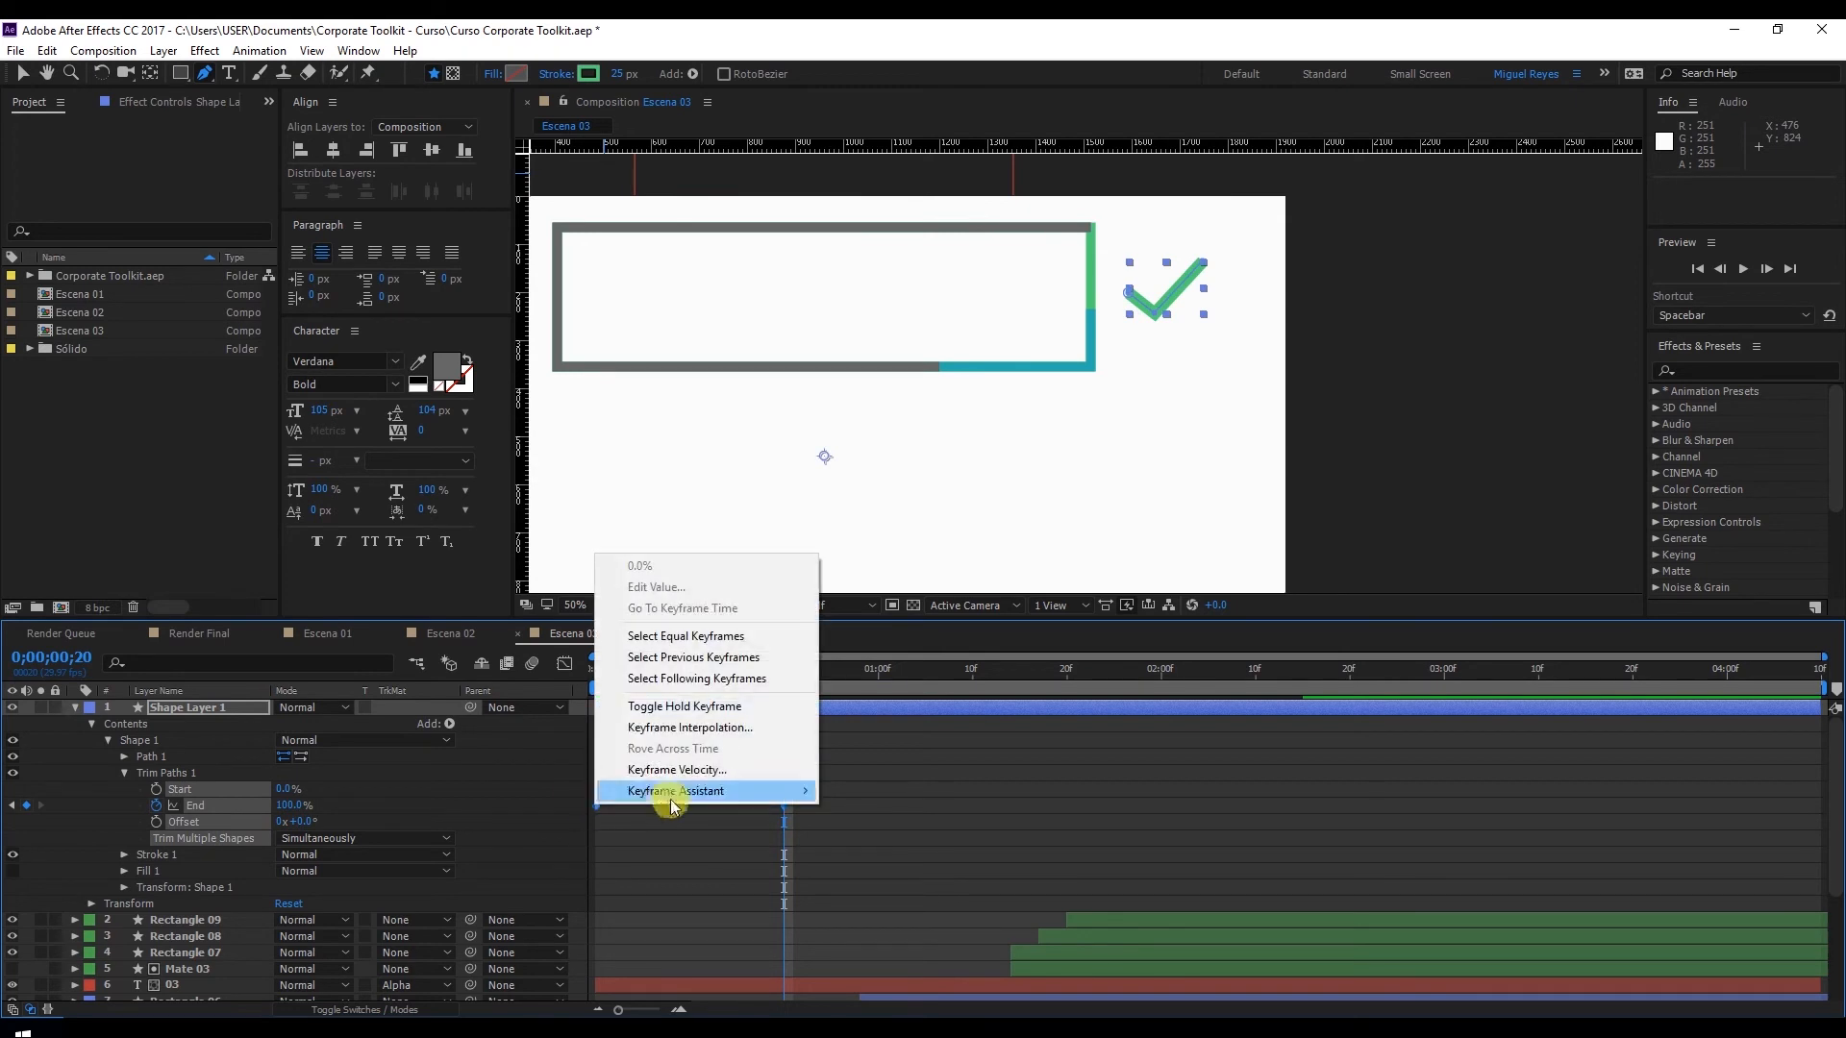
mouse_move(721, 790)
left_click(862, 835)
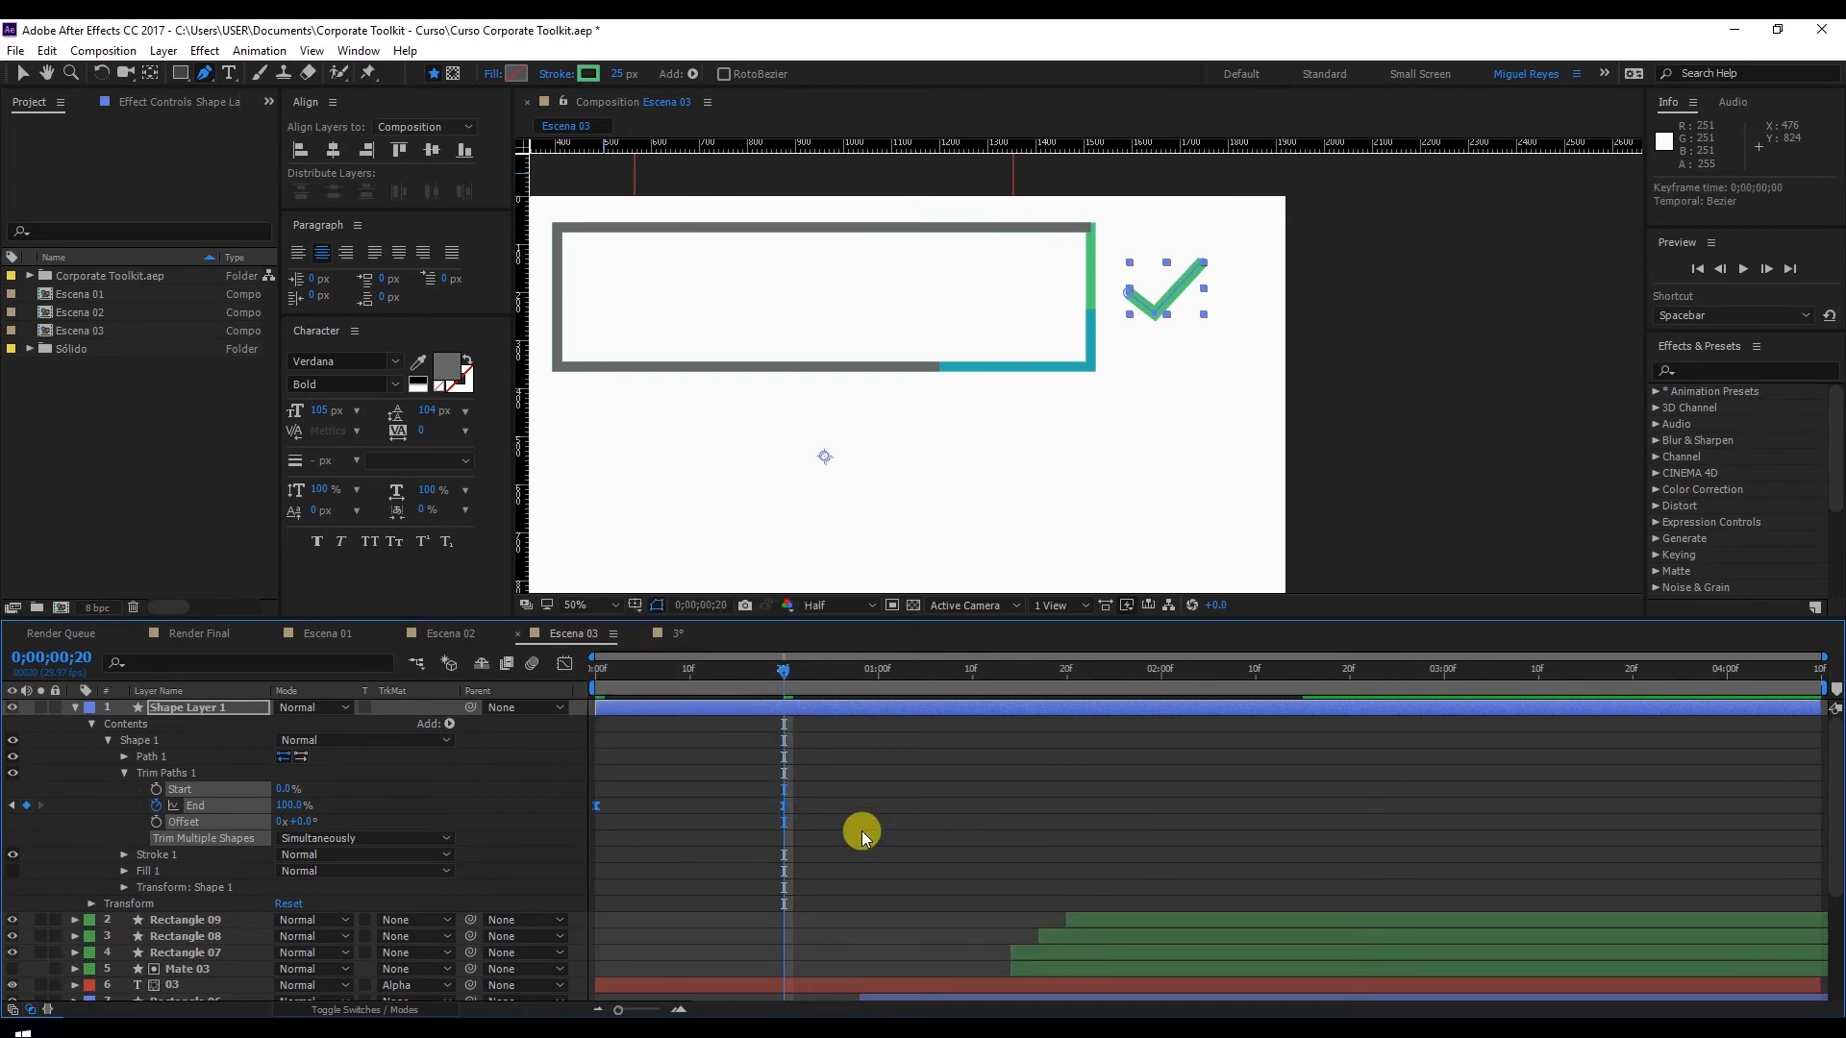
left_click(862, 779)
Move Shape Layer 1 so that it starts at 0;00;01;00, and collapse its properties
left_click_drag(742, 715, 963, 716)
left_click(880, 677)
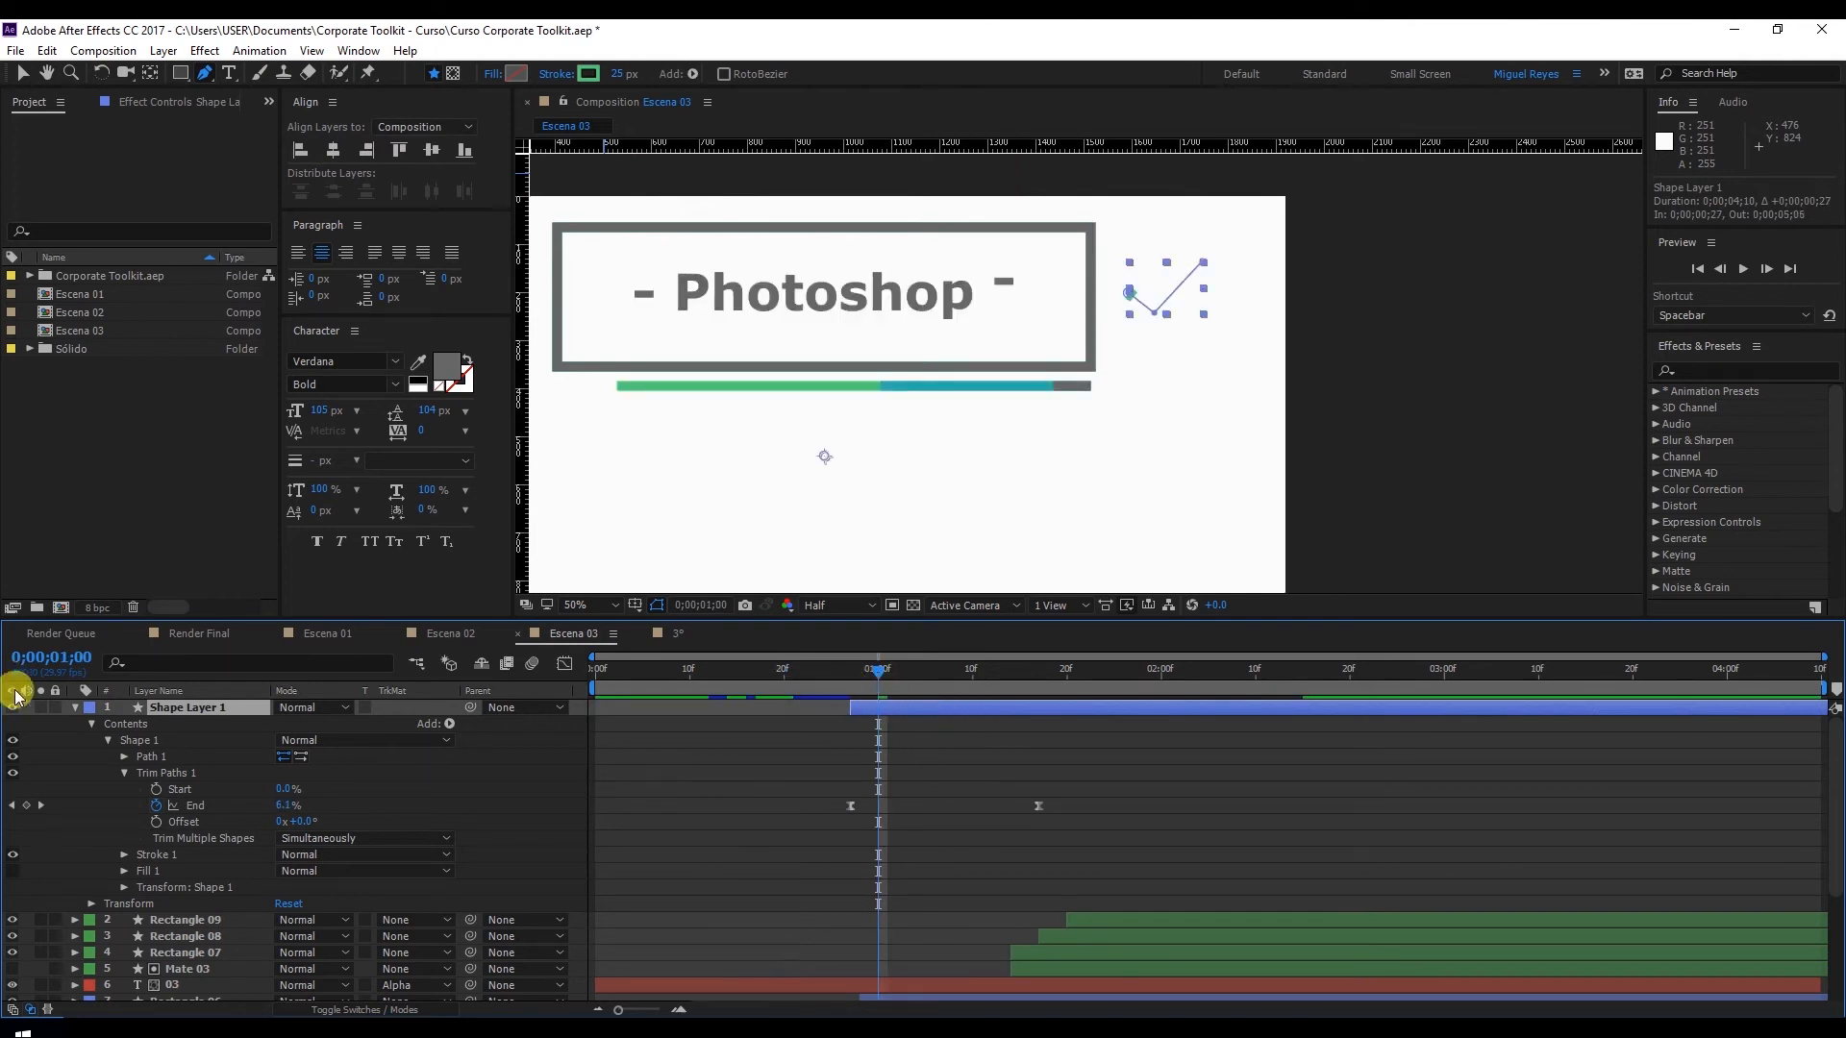
left_click(75, 710)
left_click_drag(920, 713, 888, 677)
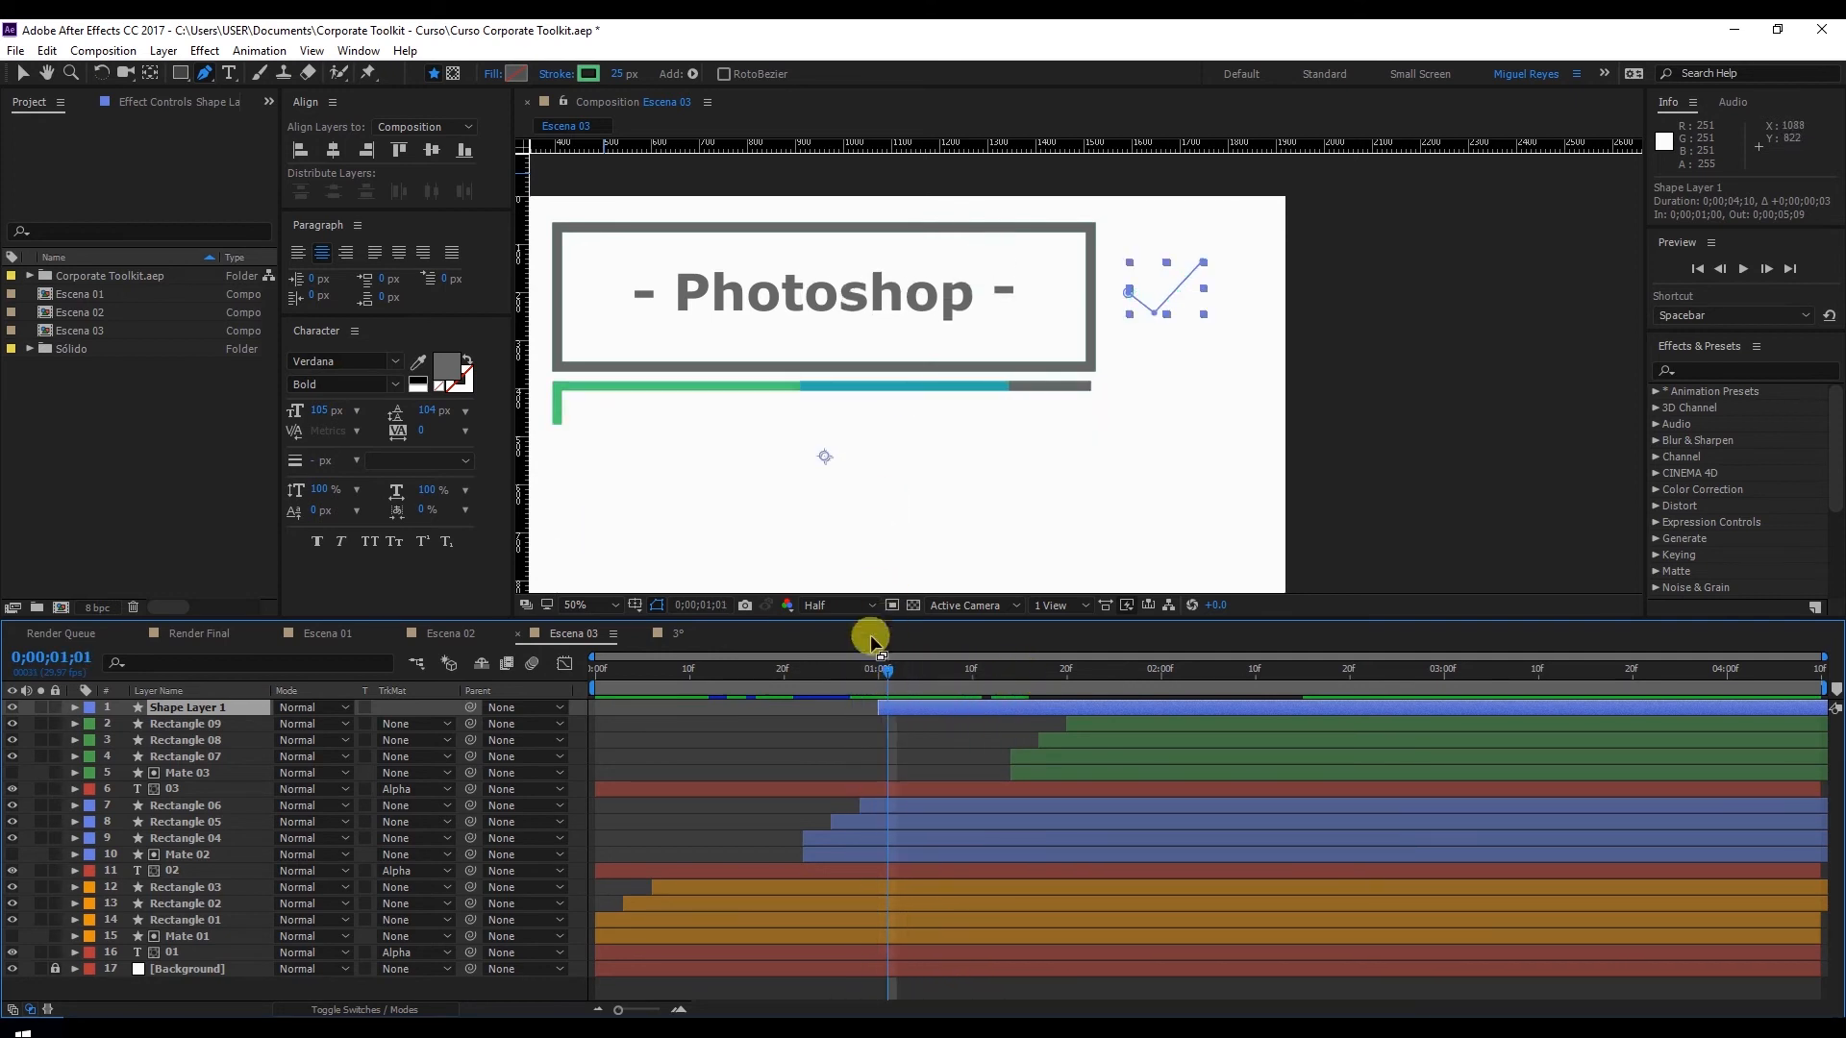
Duplicate Shape Layer 1 and move the copy so that it starts at 0;00;01;20, with its End keyframes shown
key("u")
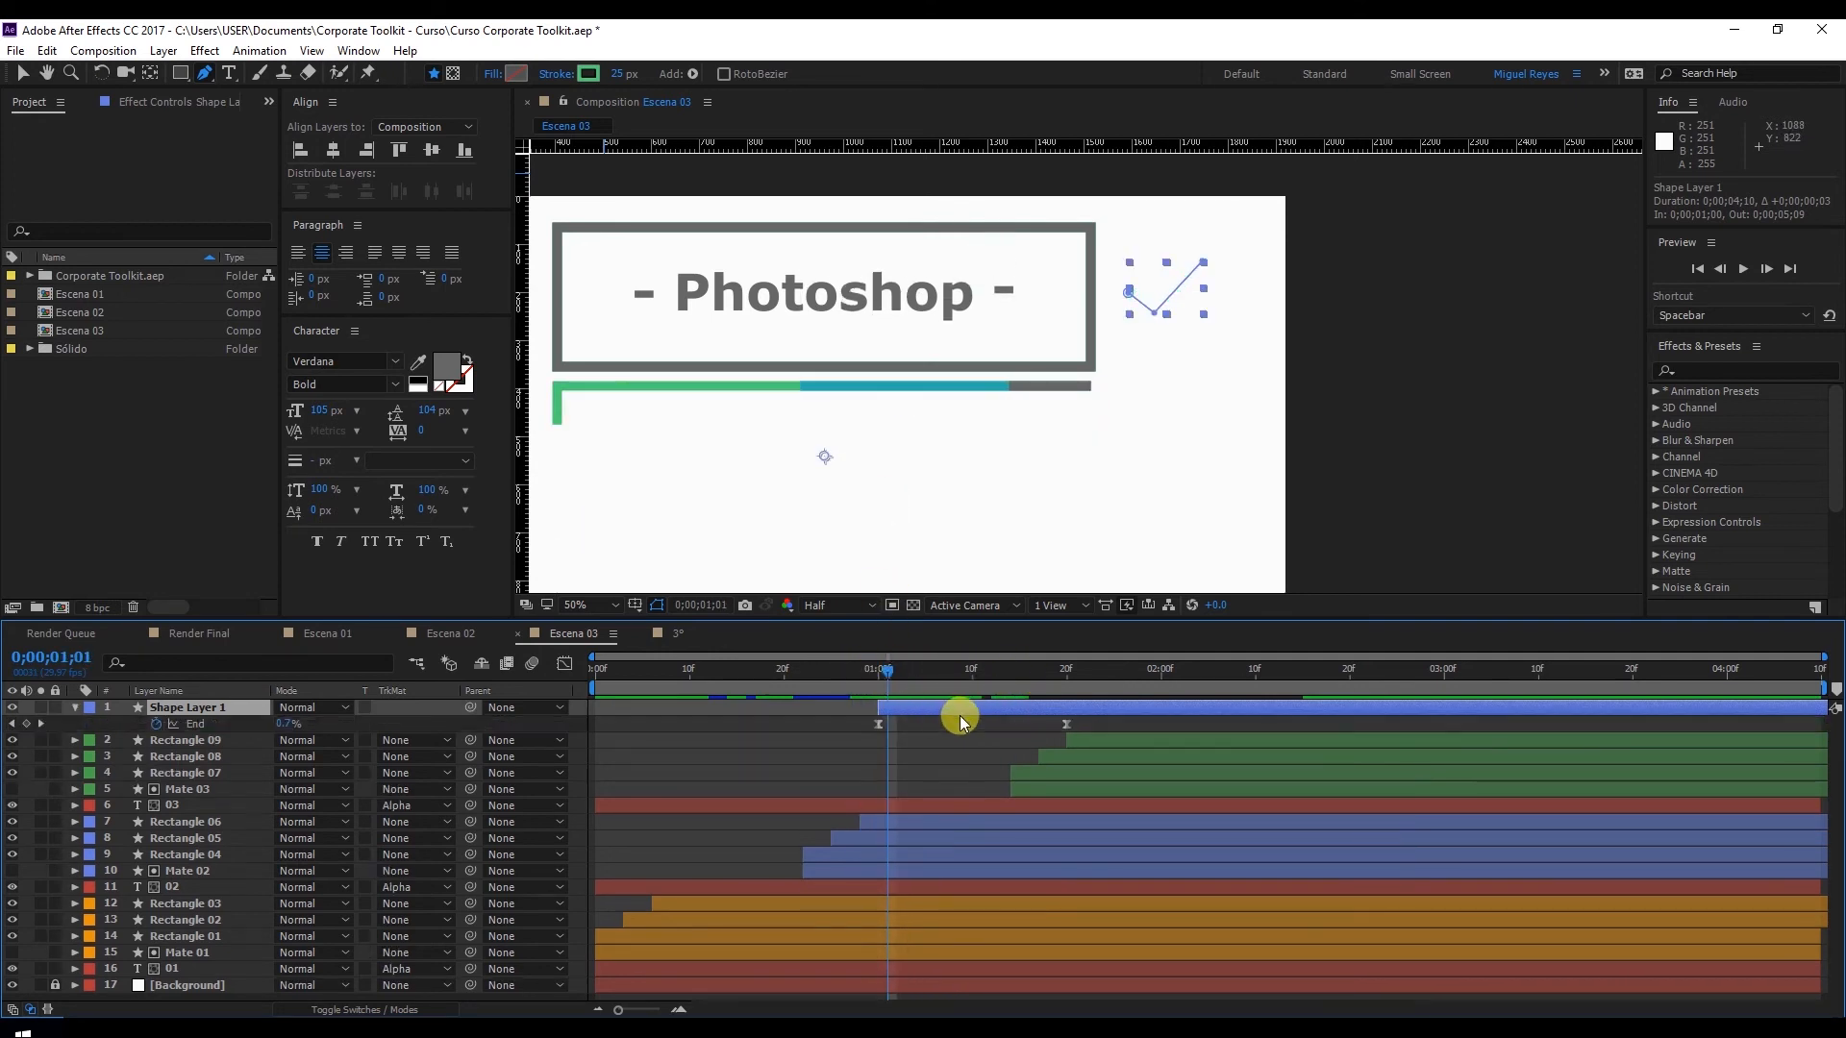
scroll(1043, 503, "down", 2)
left_click_drag(897, 668, 1067, 677)
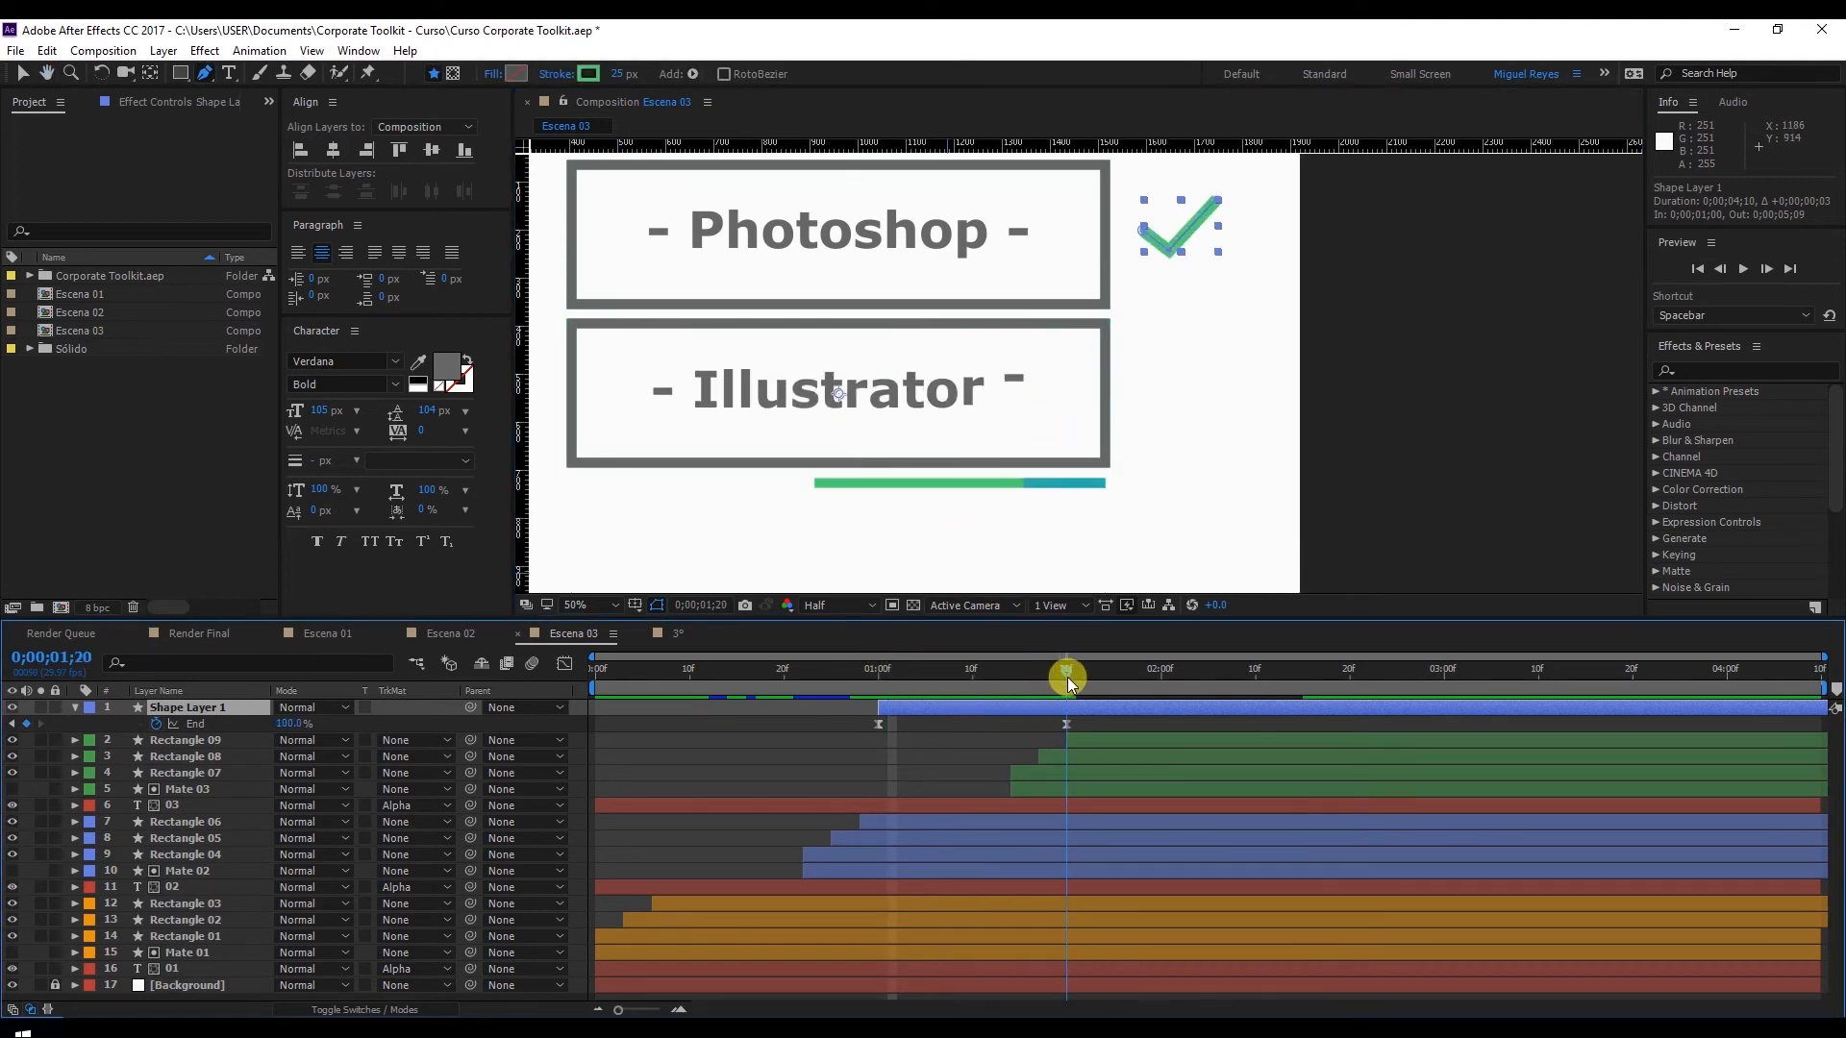
key("ctrl+d")
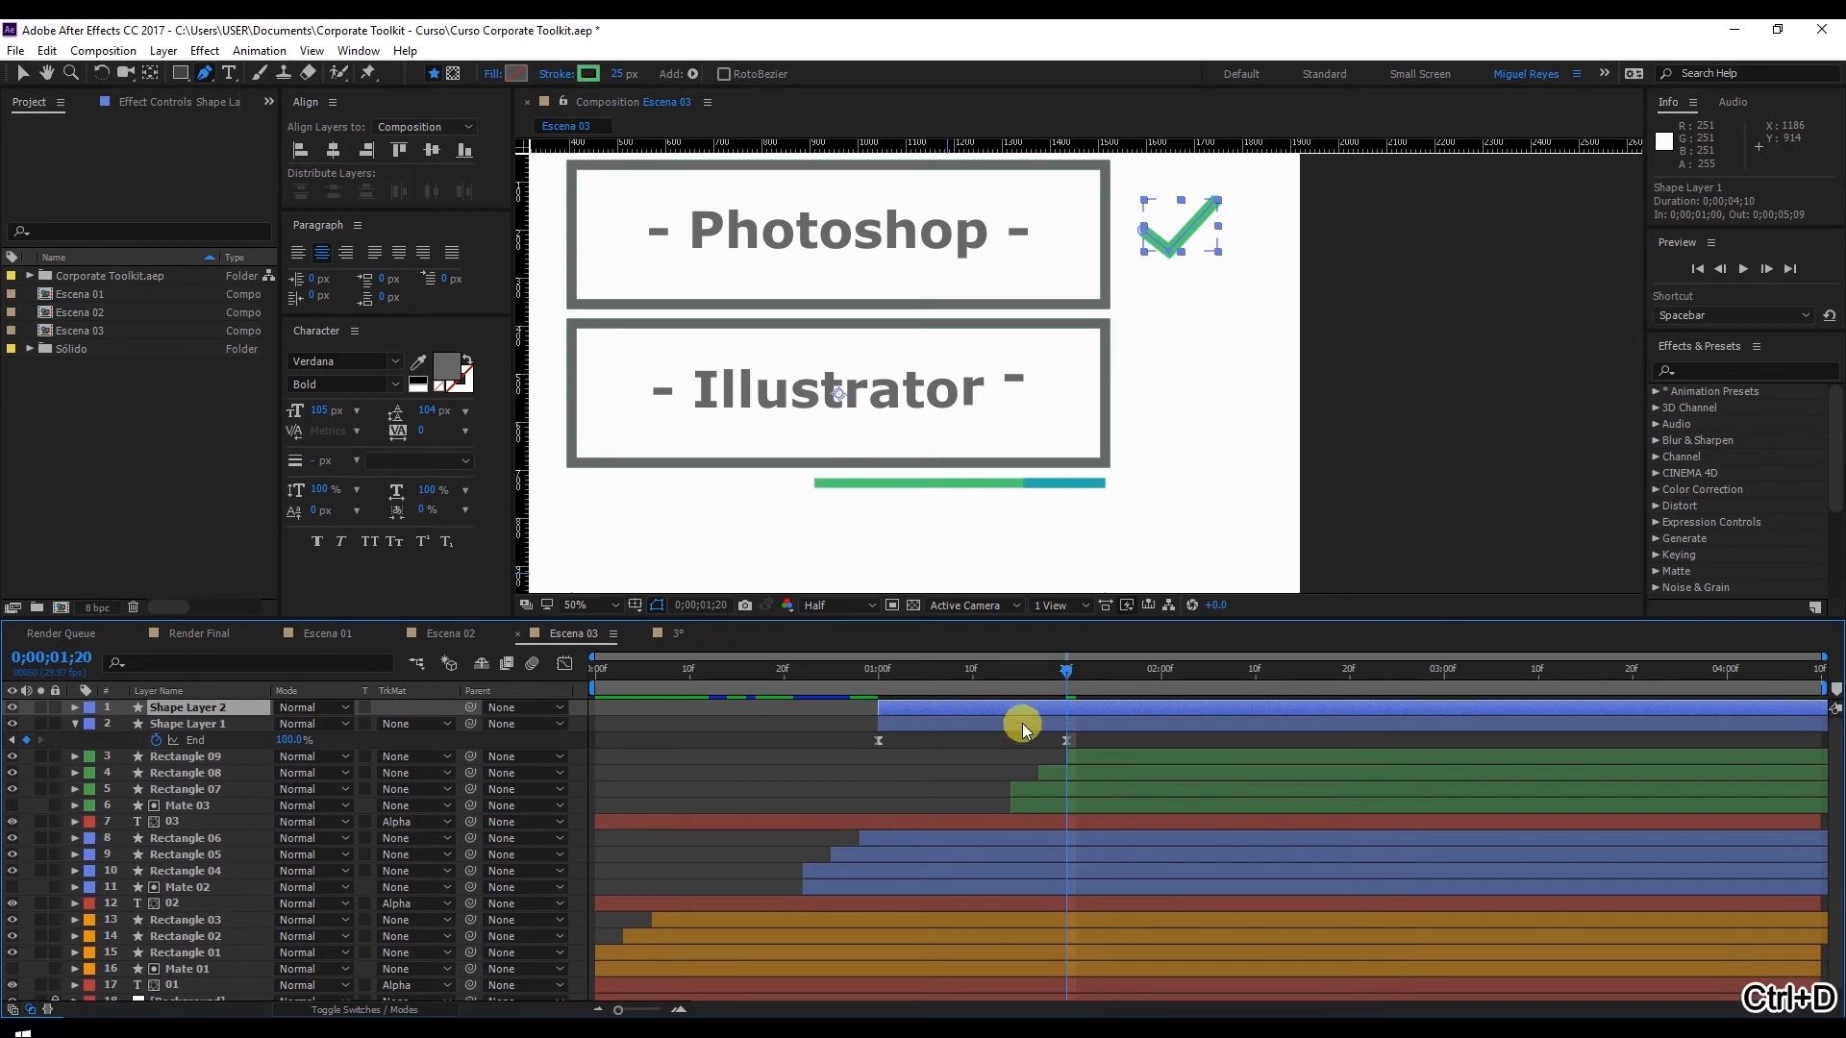
key("u")
left_click_drag(903, 712, 1093, 714)
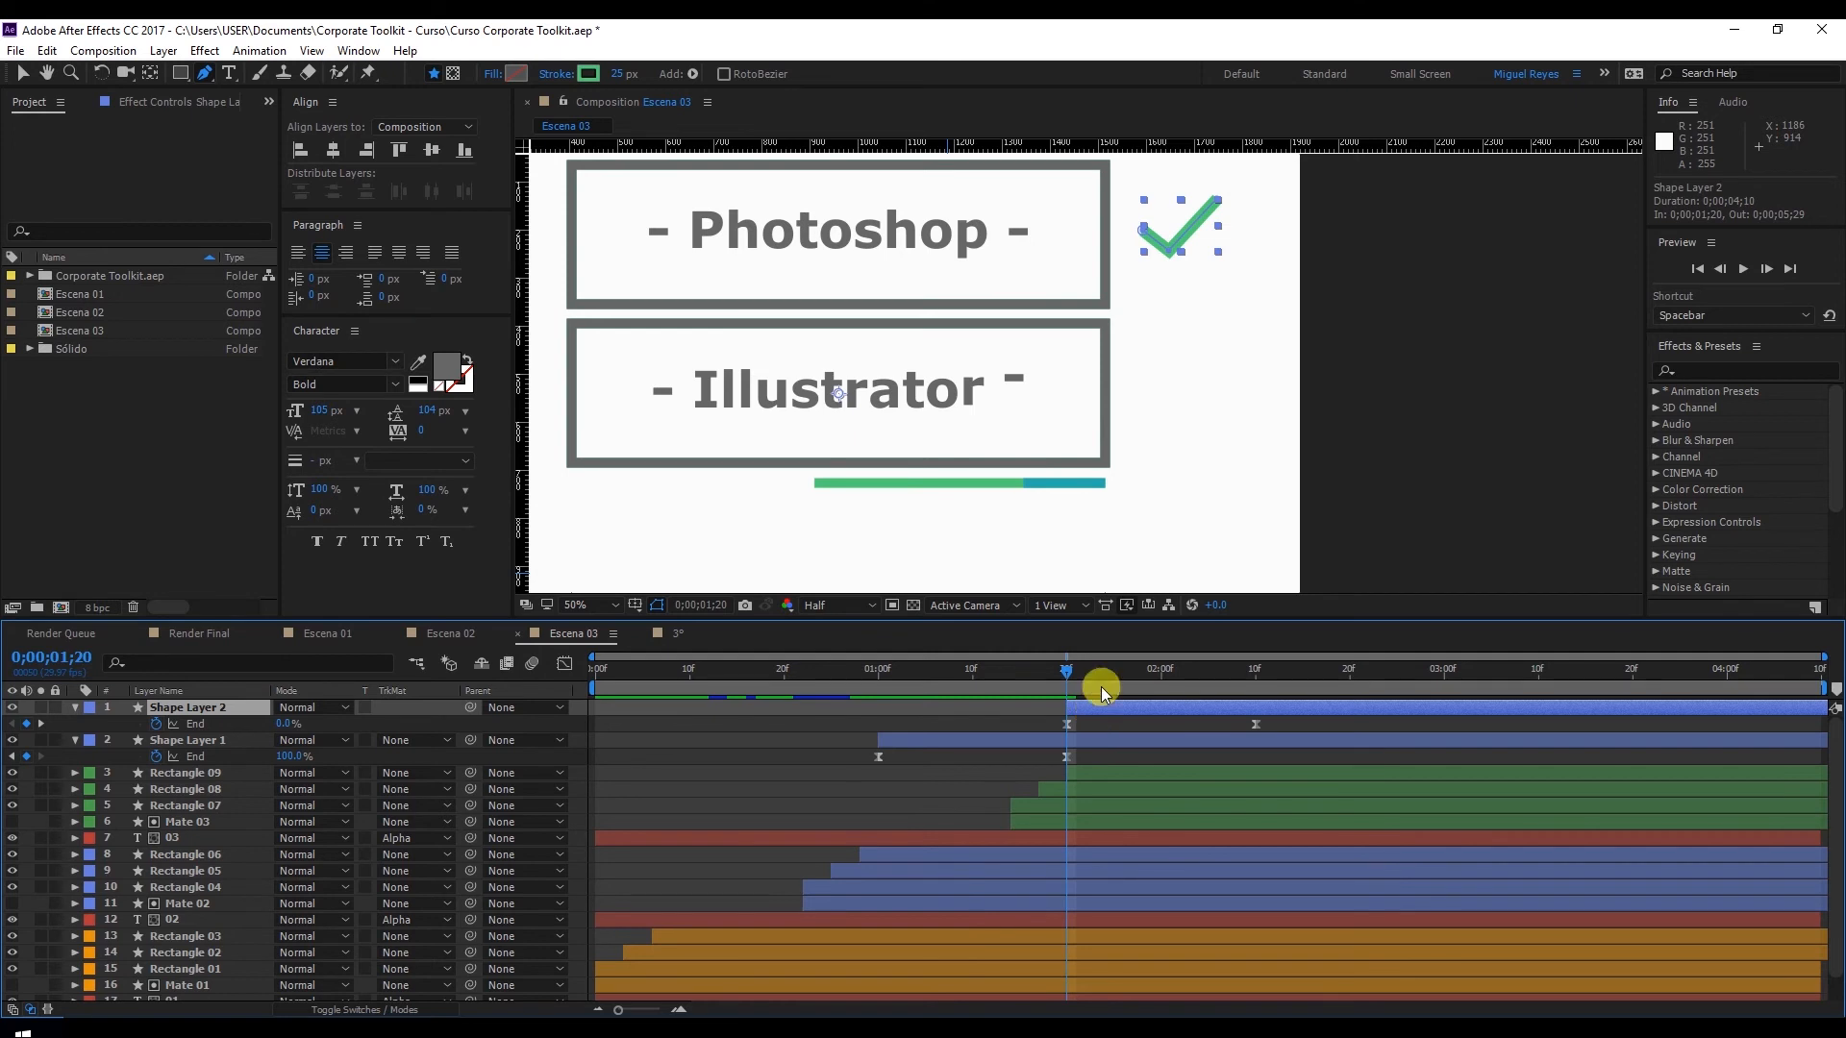
Duplicate Shape Layer 2 and move the copy so that it starts at 0;00;02;10
key("ctrl+d")
scroll(1084, 528, "down", 3)
key("u")
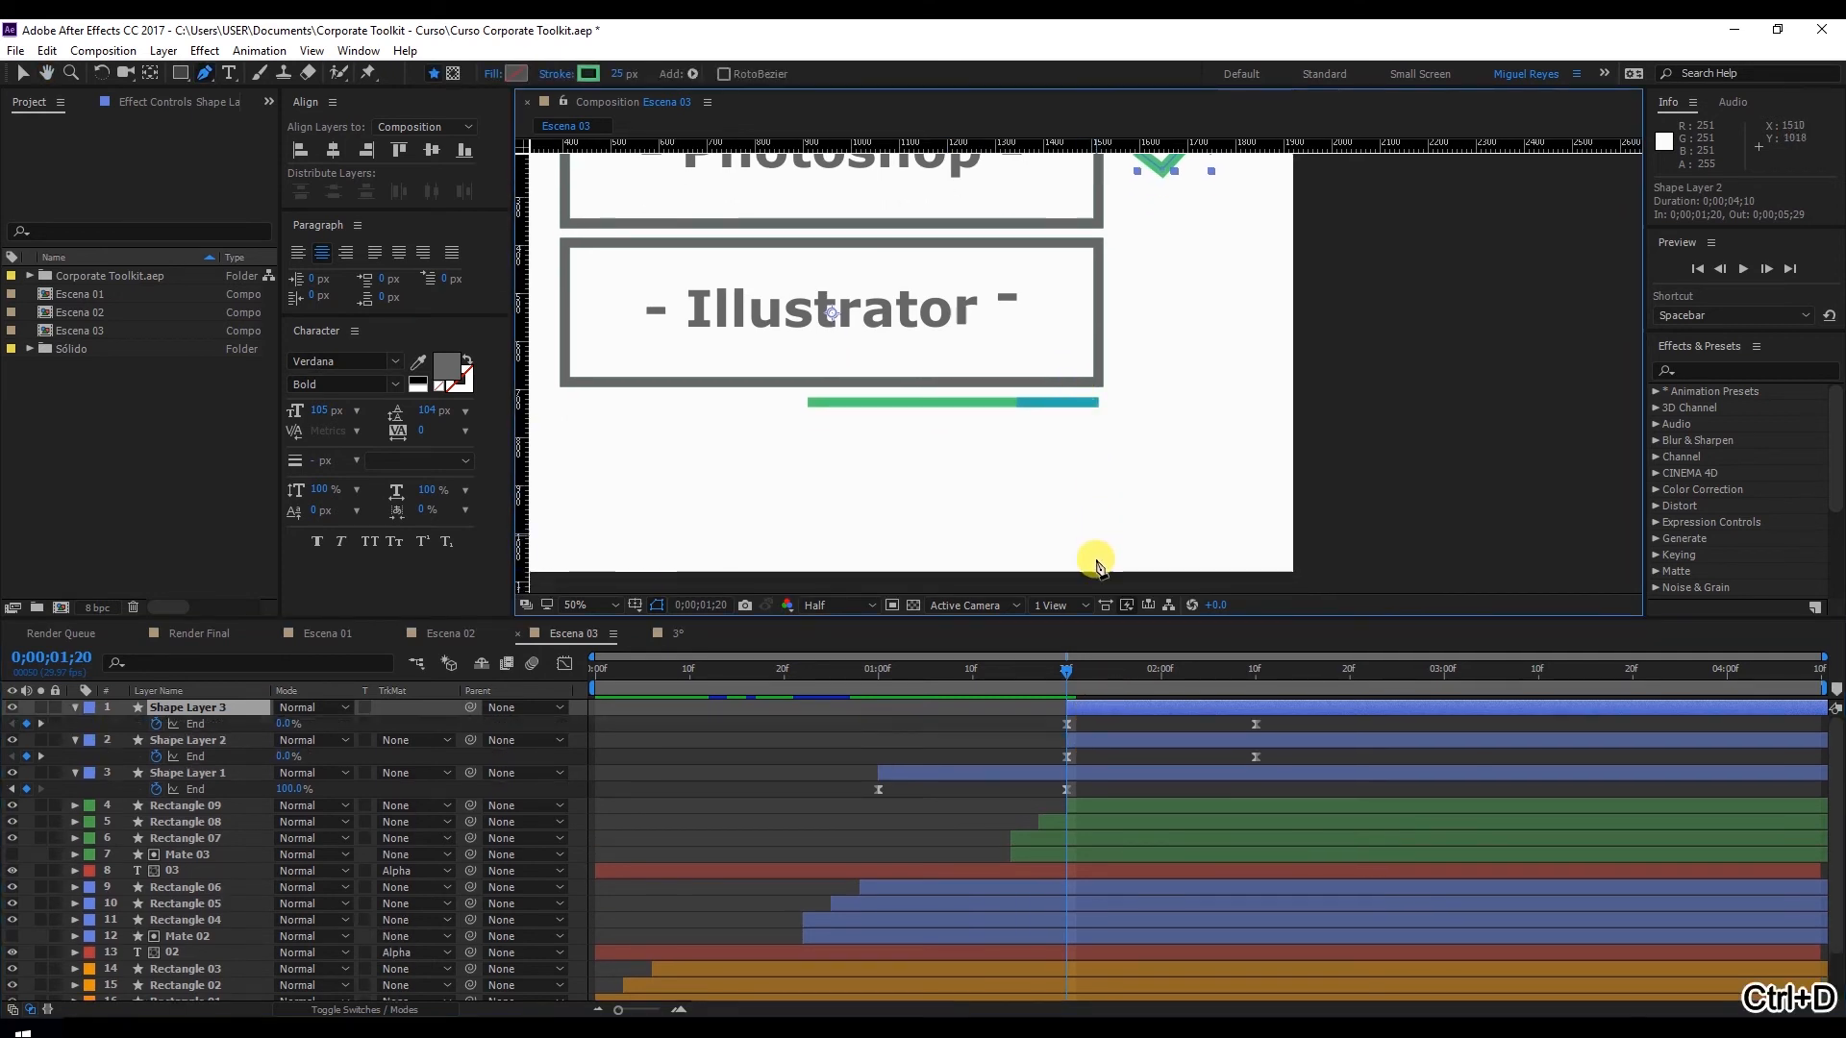
left_click_drag(1080, 679, 1347, 721)
scroll(1141, 437, "down", 2)
key("ctrl+z")
key("v")
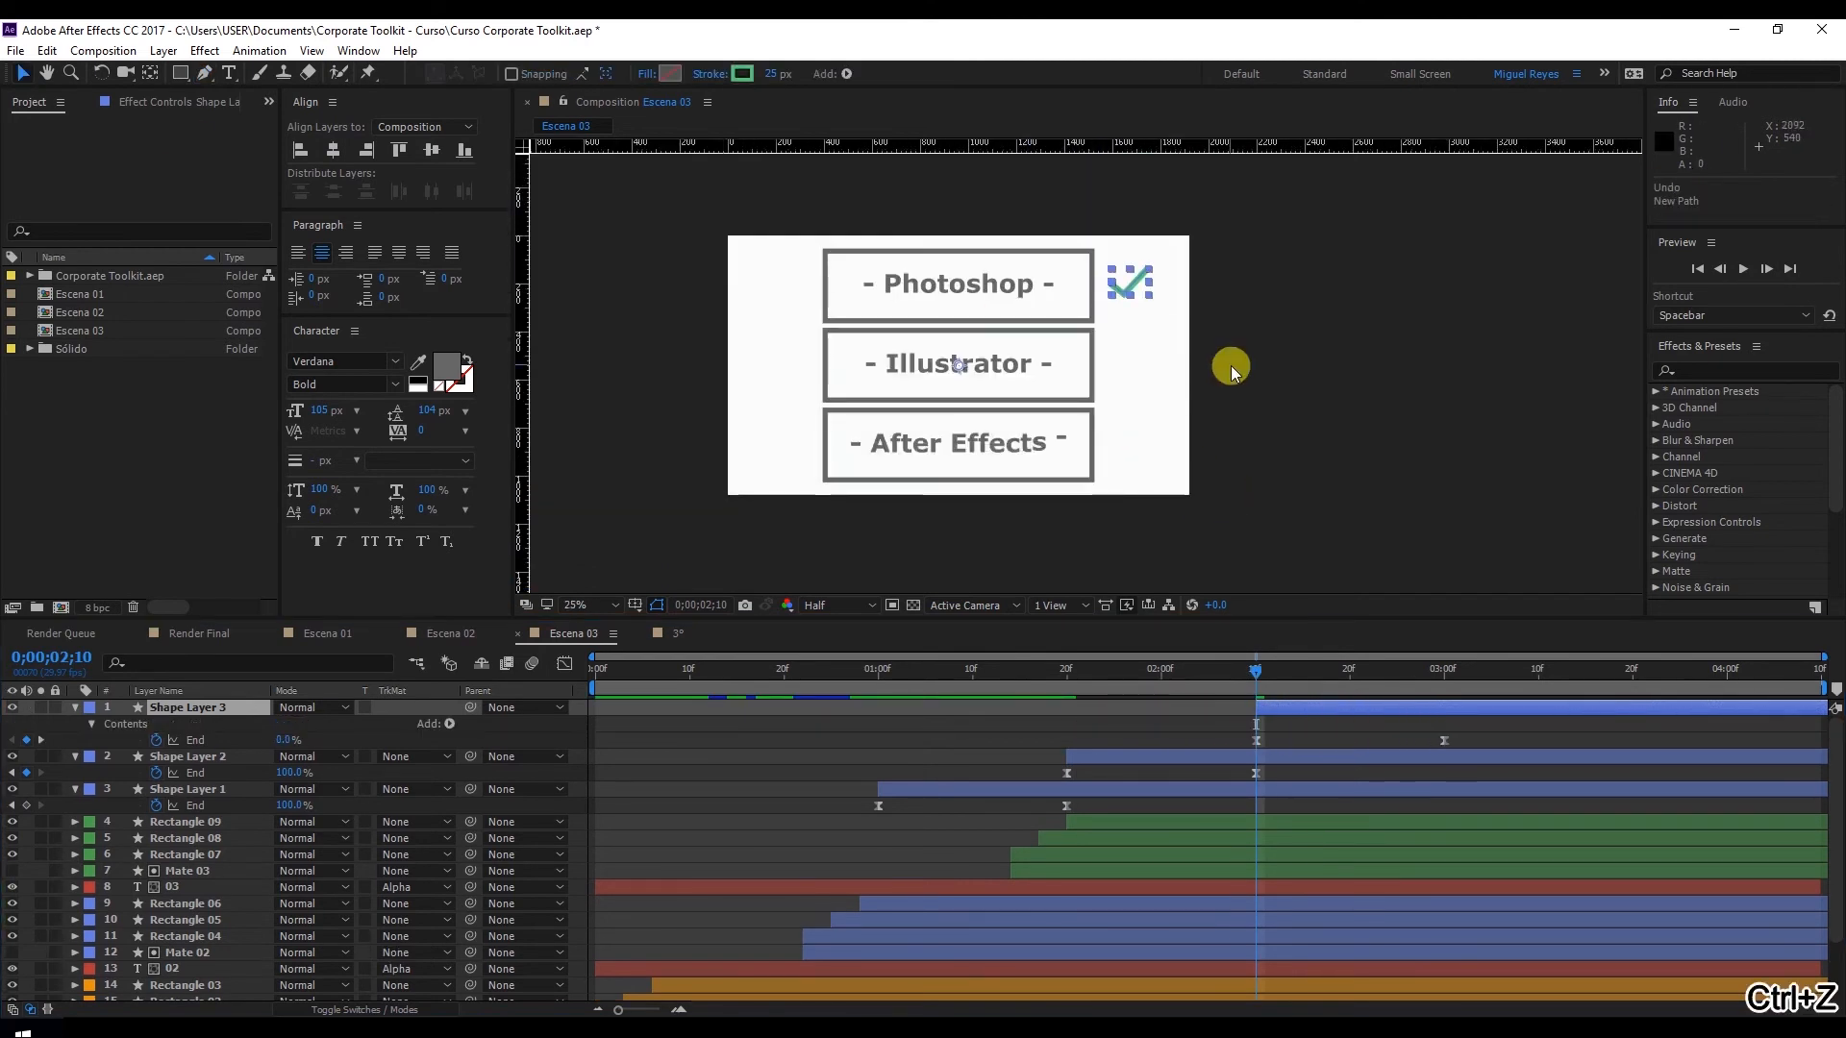
Move Shape Layer 2's check mark straight down so it sits beside the Illustrator text box
left_click(1231, 370)
left_click_drag(734, 672, 1284, 673)
left_click(1135, 290)
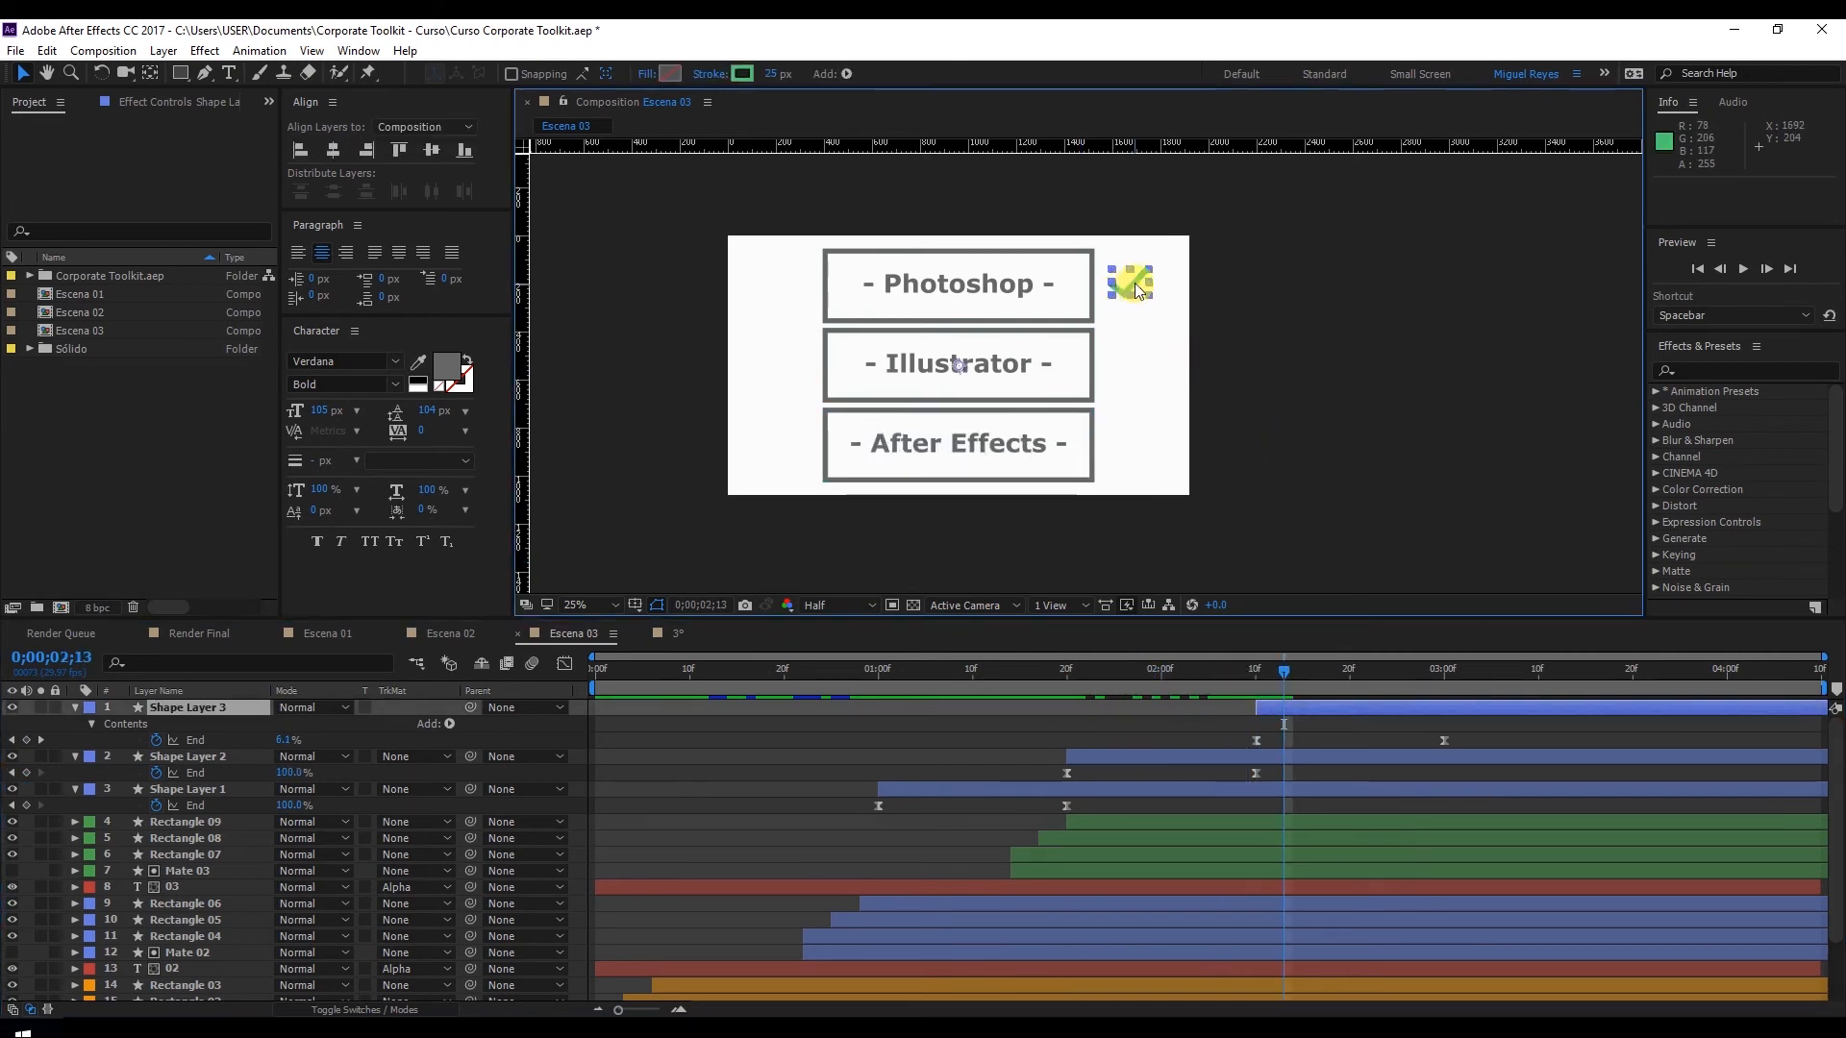
left_click_drag(1135, 286, 1137, 365)
key("ctrl+z")
left_click(1210, 757)
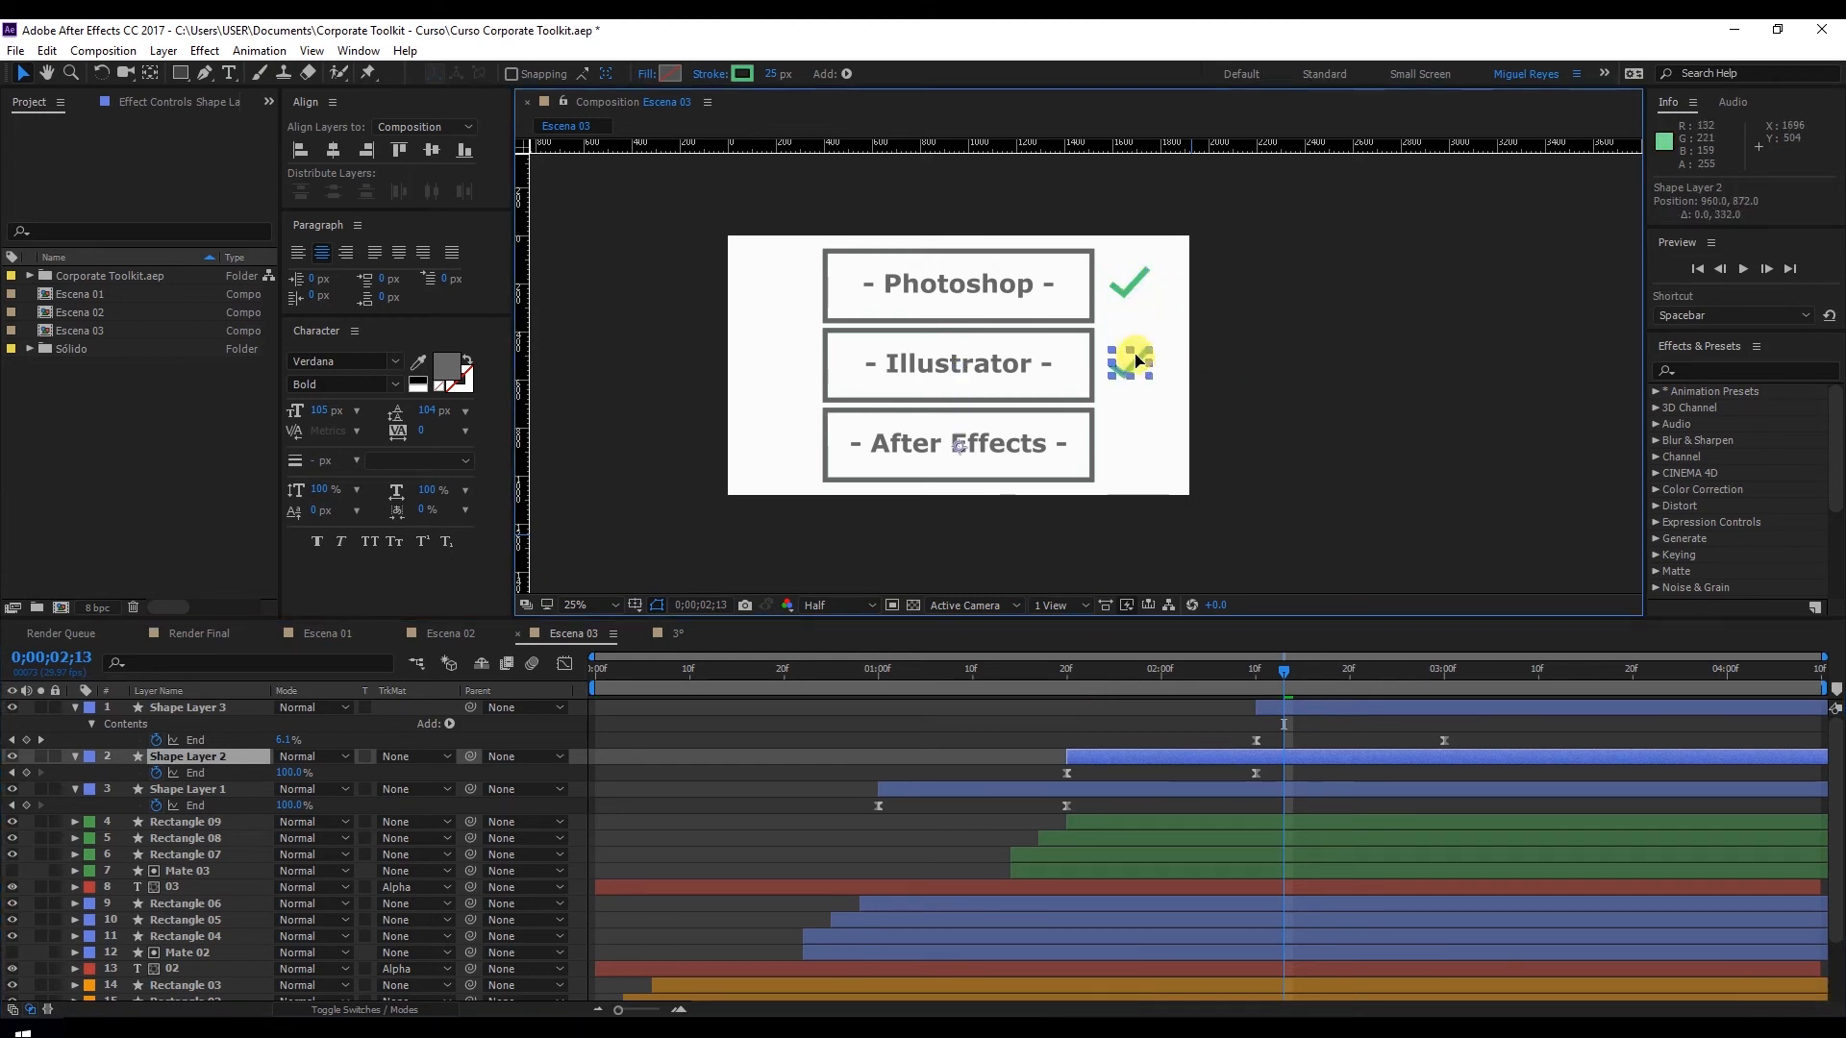
Move Shape Layer 3's check mark straight down so it sits beside the After Effects text box
left_click(1237, 741)
left_click(1317, 688)
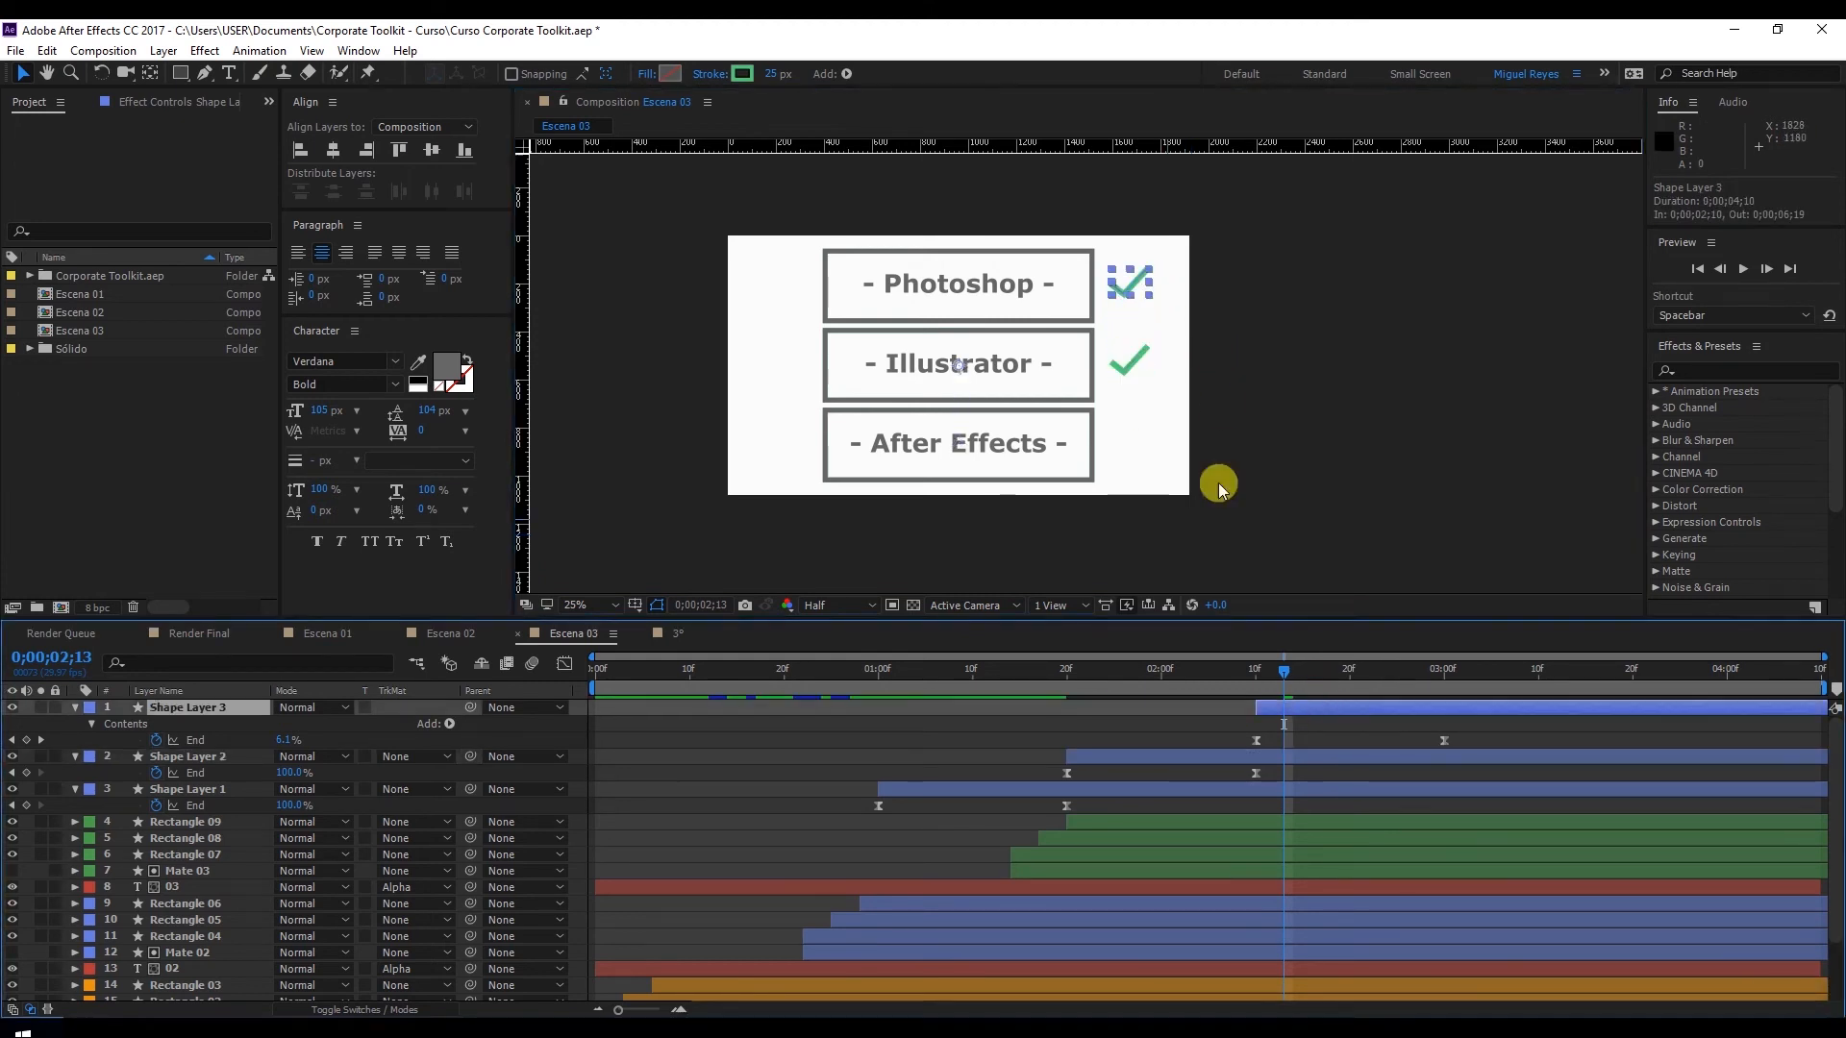
left_click_drag(1136, 291, 1137, 453)
left_click(1338, 421)
Preview the check mark animation from the start of the composition
key("Home")
key("space")
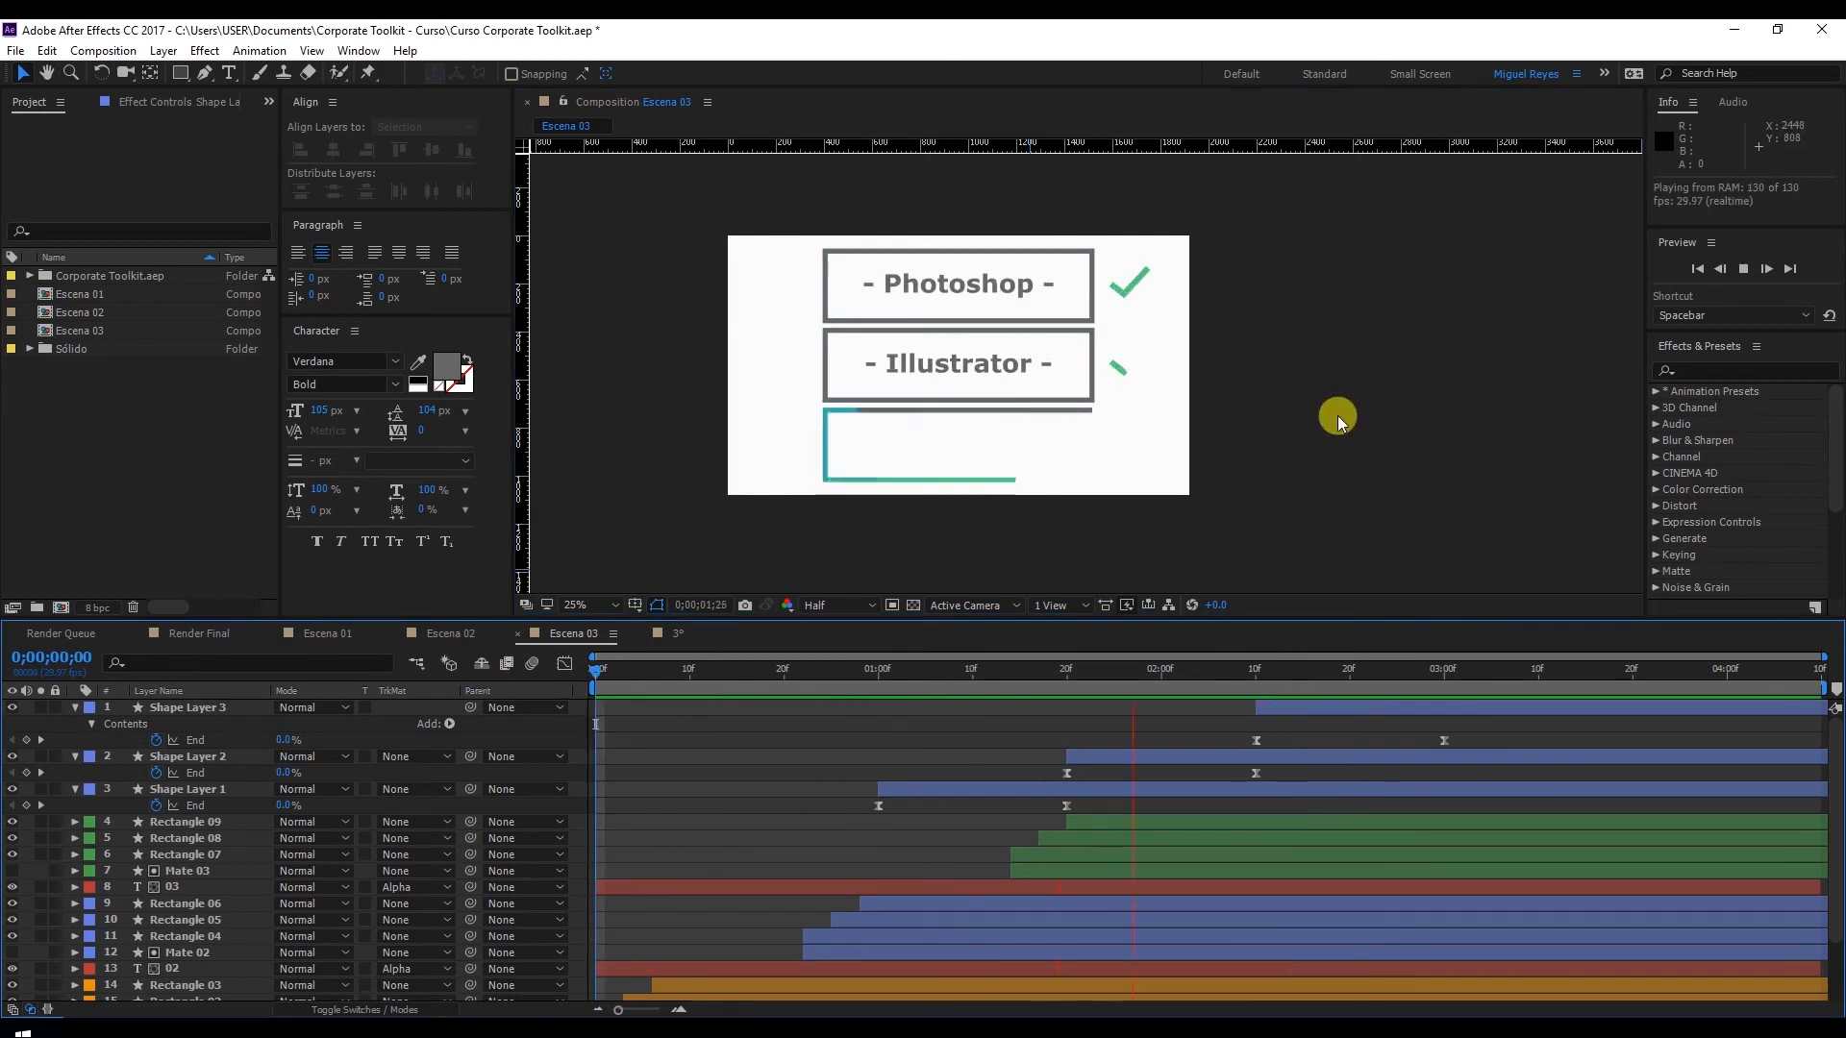
left_click_drag(741, 662, 1426, 681)
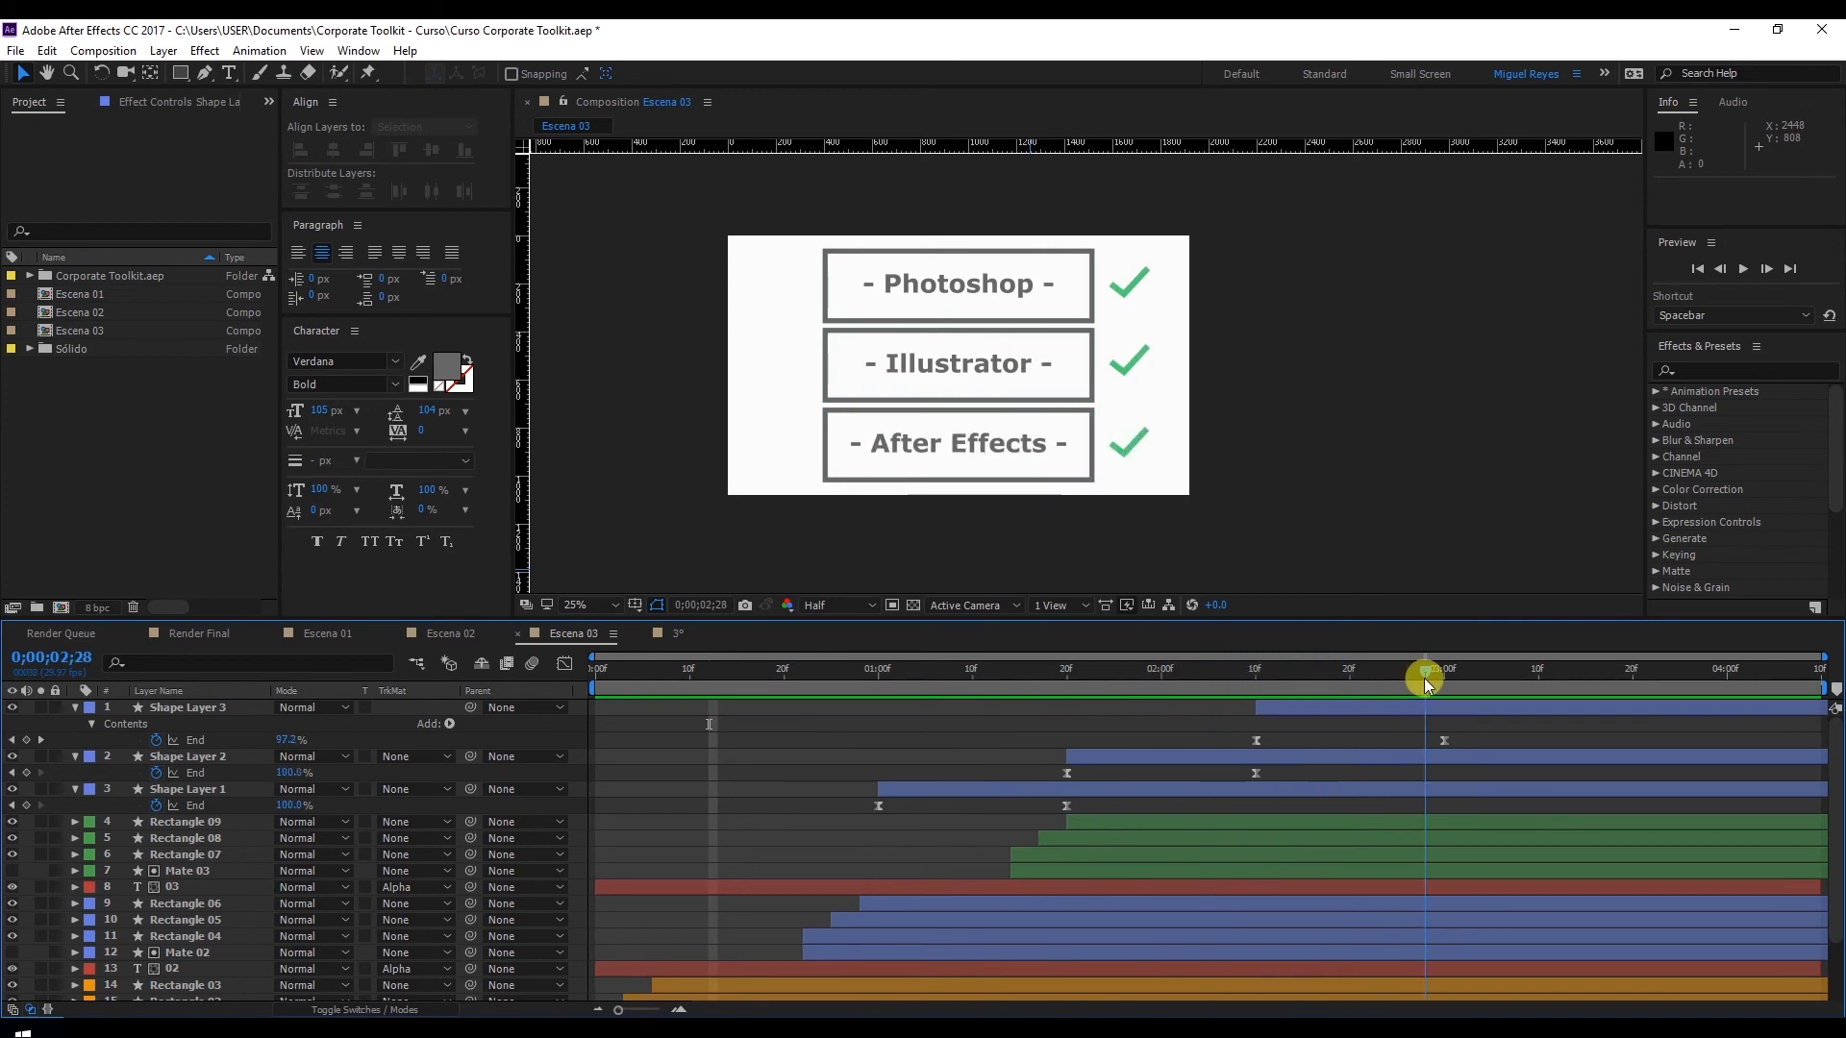
Collapse the End properties of the three check mark layers and deselect everything
key("u")
left_click(1401, 468)
left_click(815, 767)
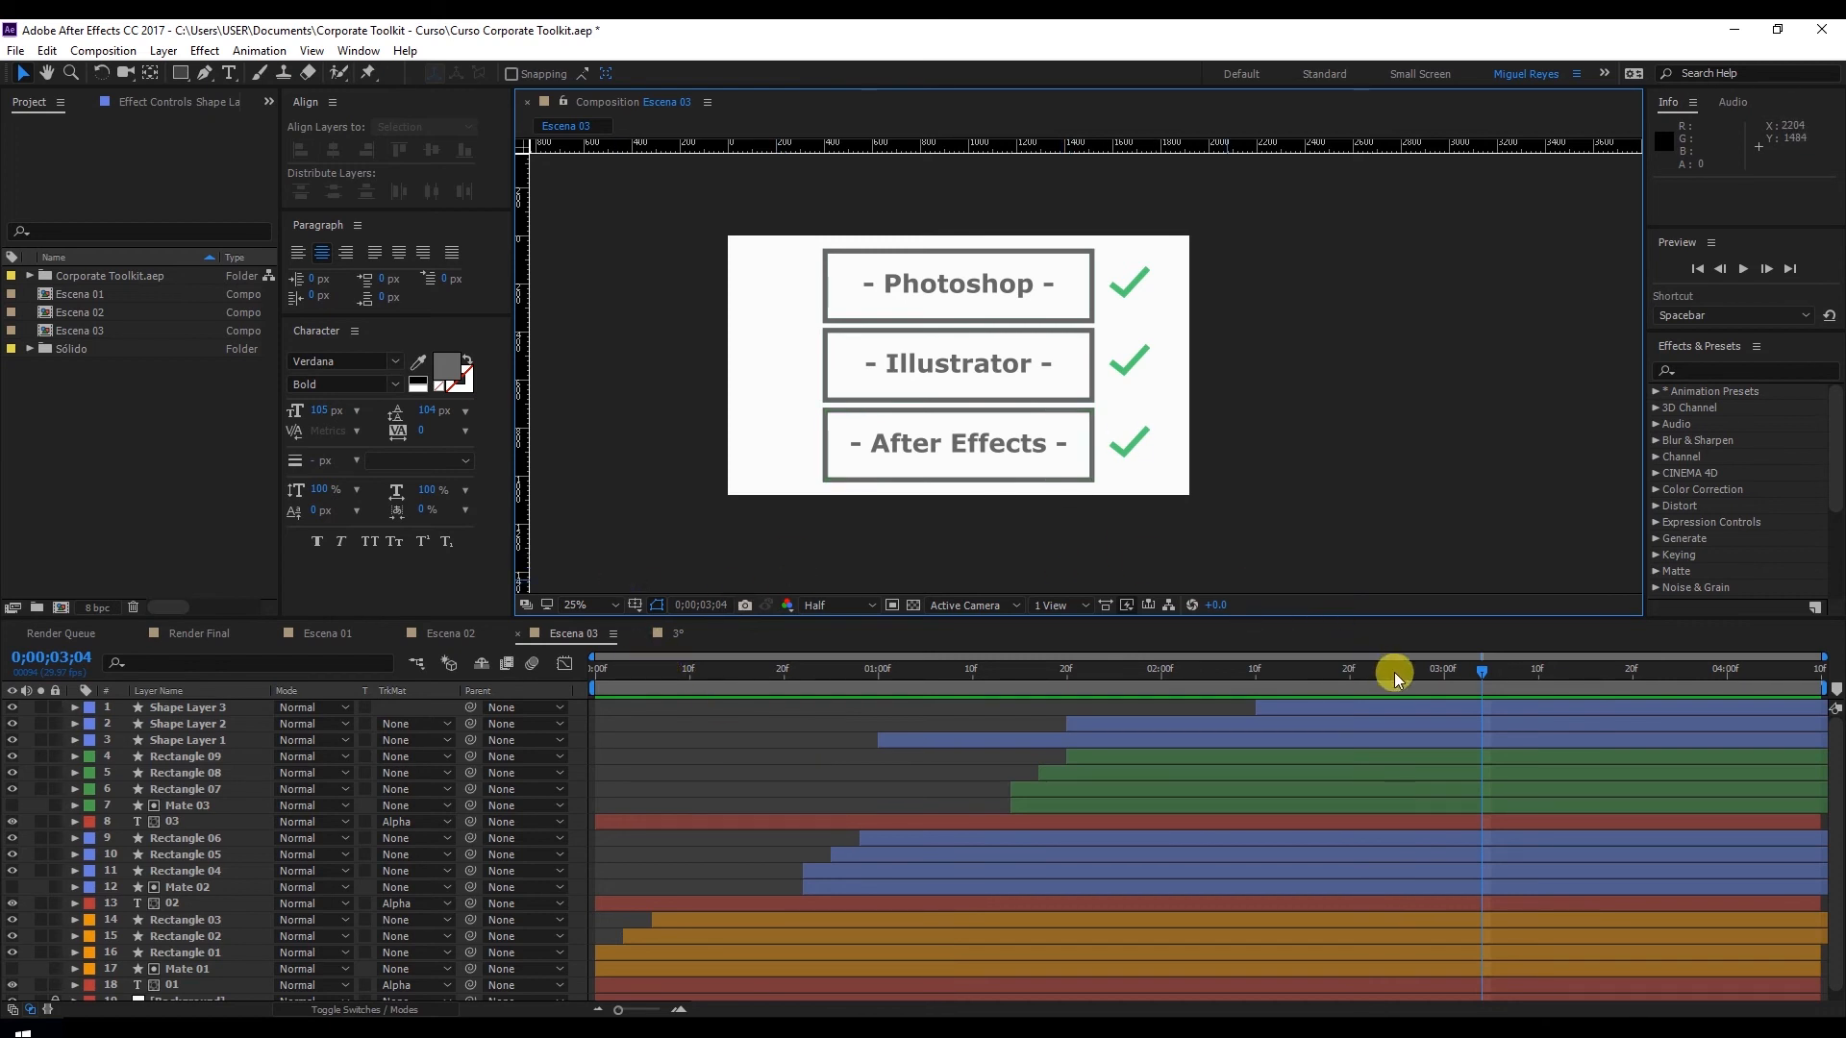
left_click(1294, 660)
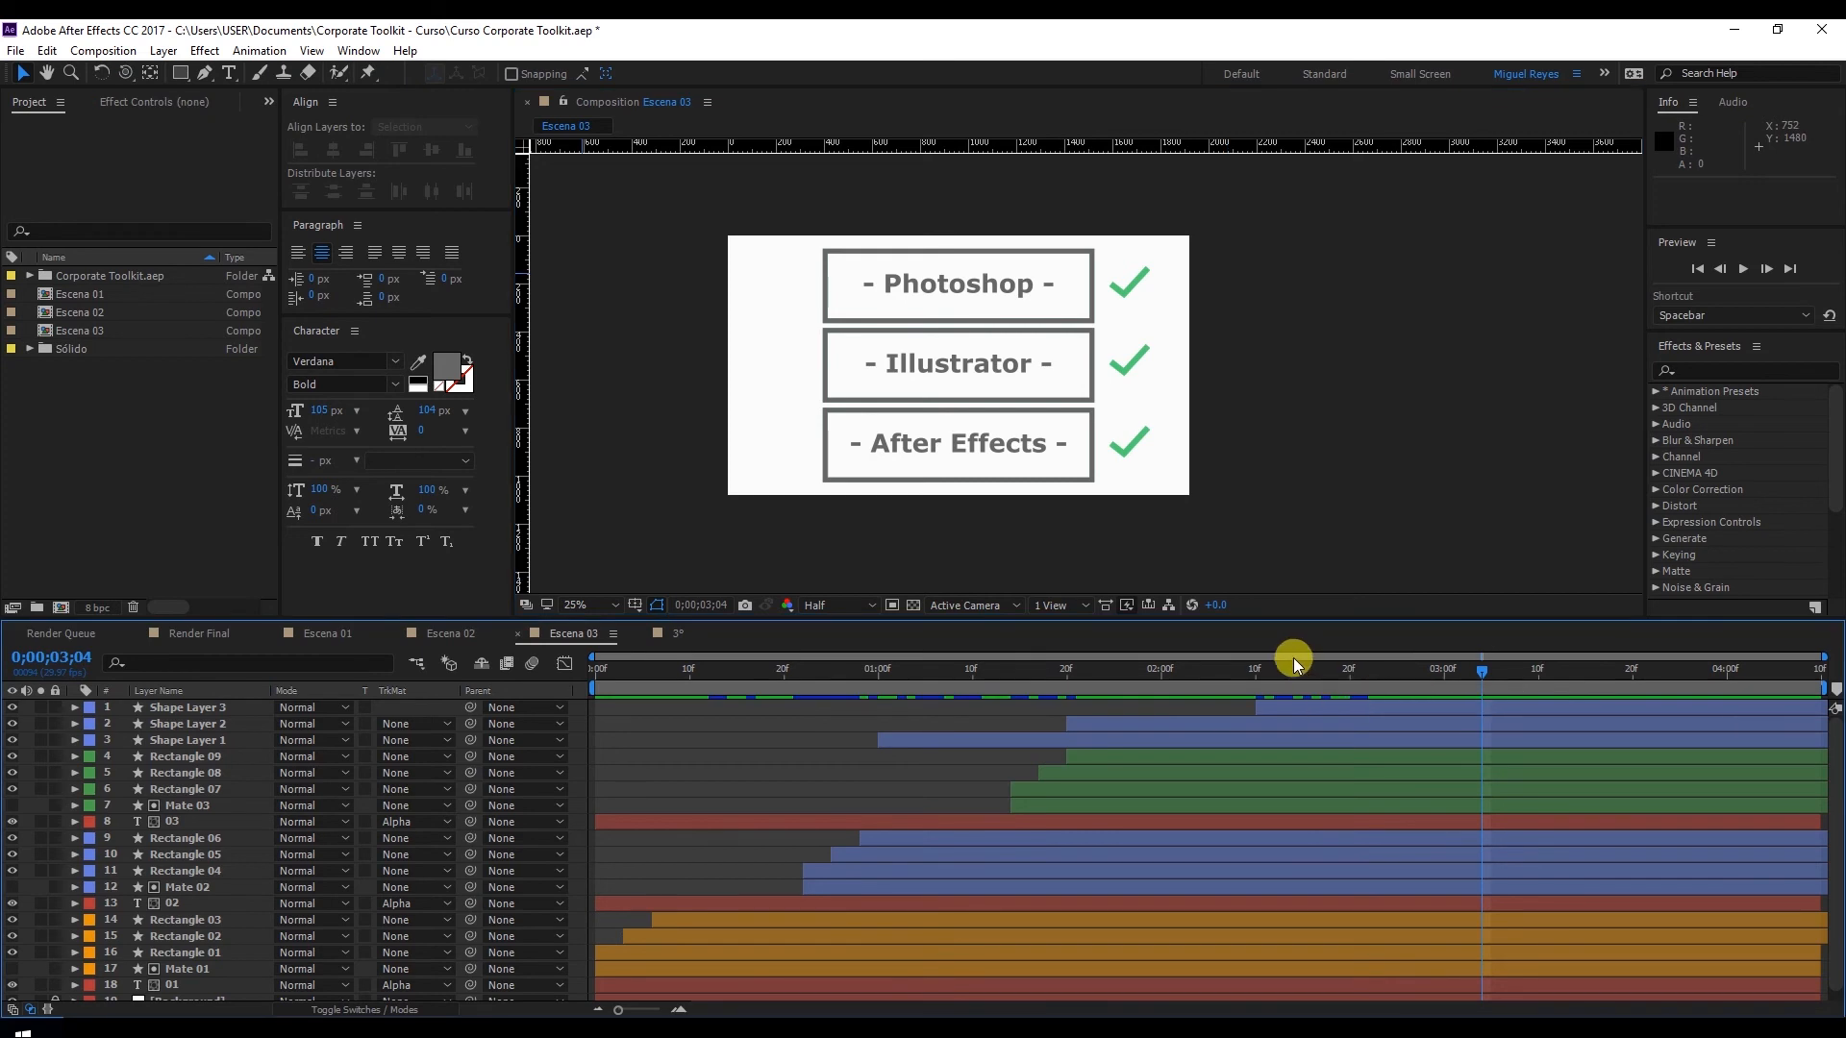
Add a two-node camera named Camera 1 with the 35mm preset to the composition
left_click(163, 50)
mouse_move(240, 73)
left_click(538, 135)
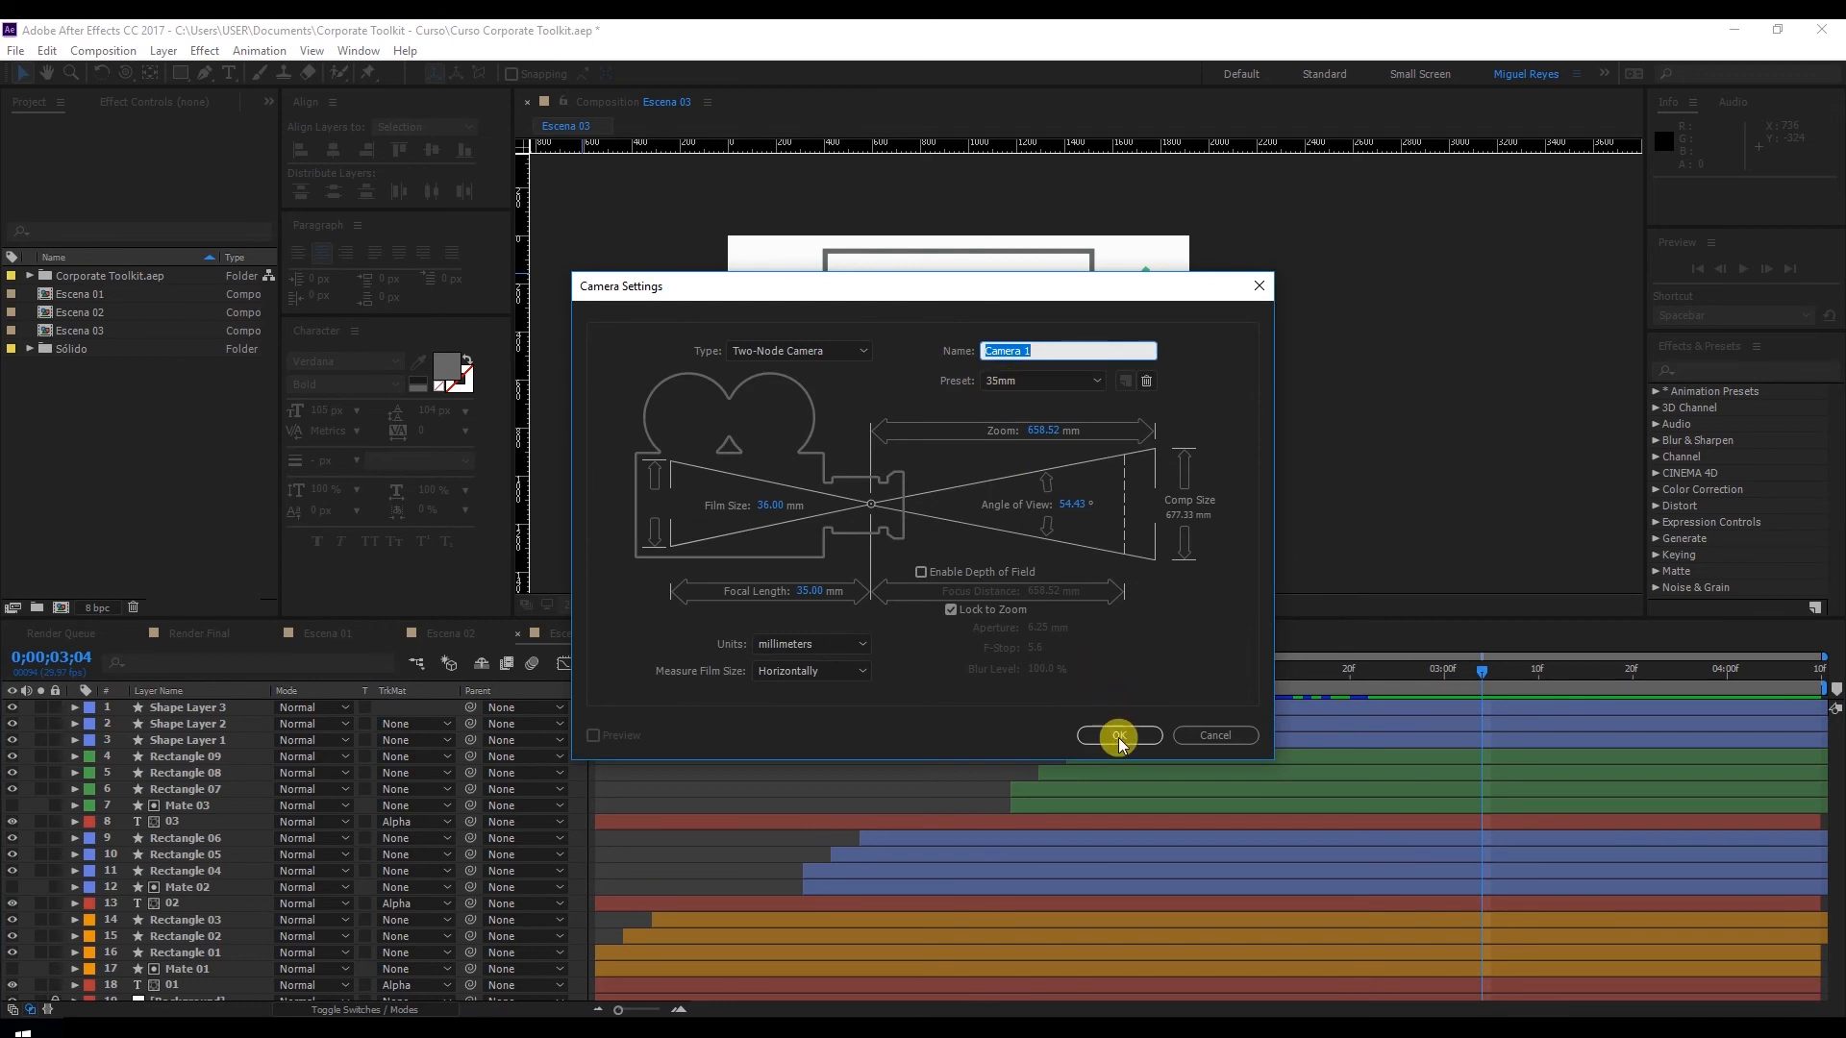
left_click(1117, 737)
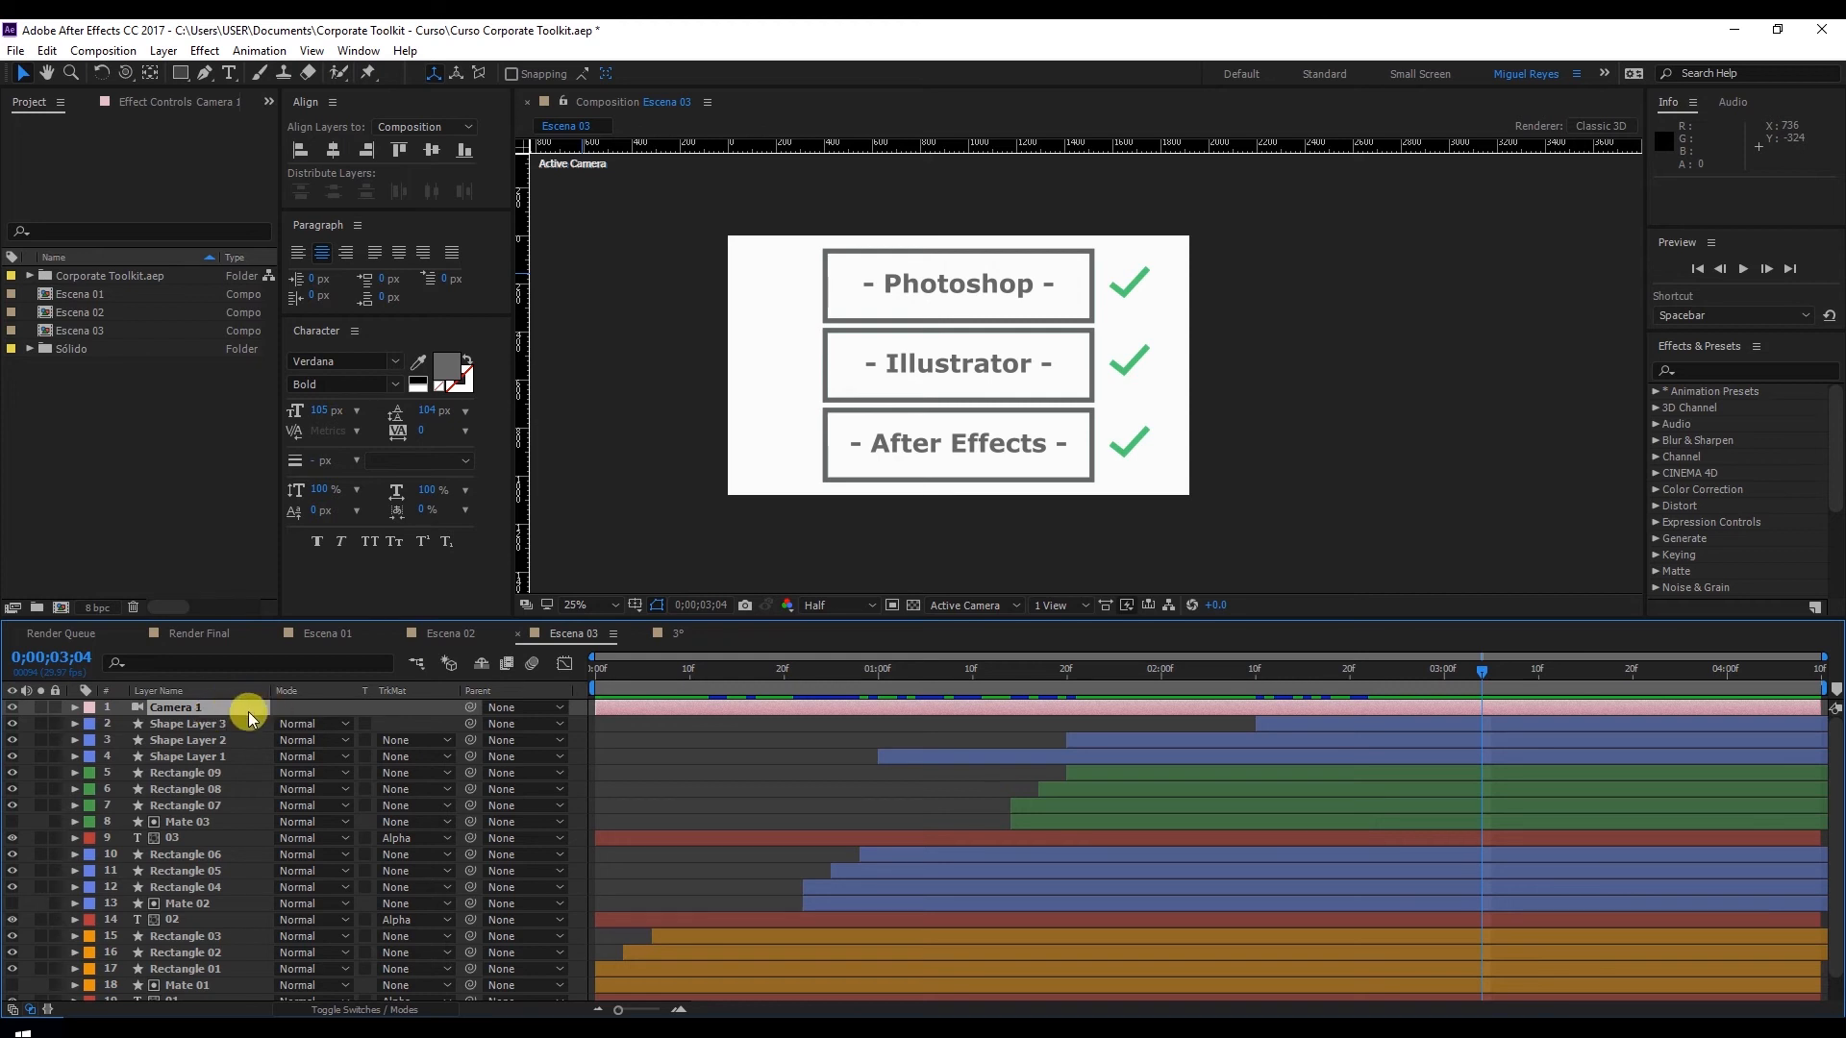
Turn all shape, matte and text layers into 3D layers, leaving out the Background layer
left_click(389, 1010)
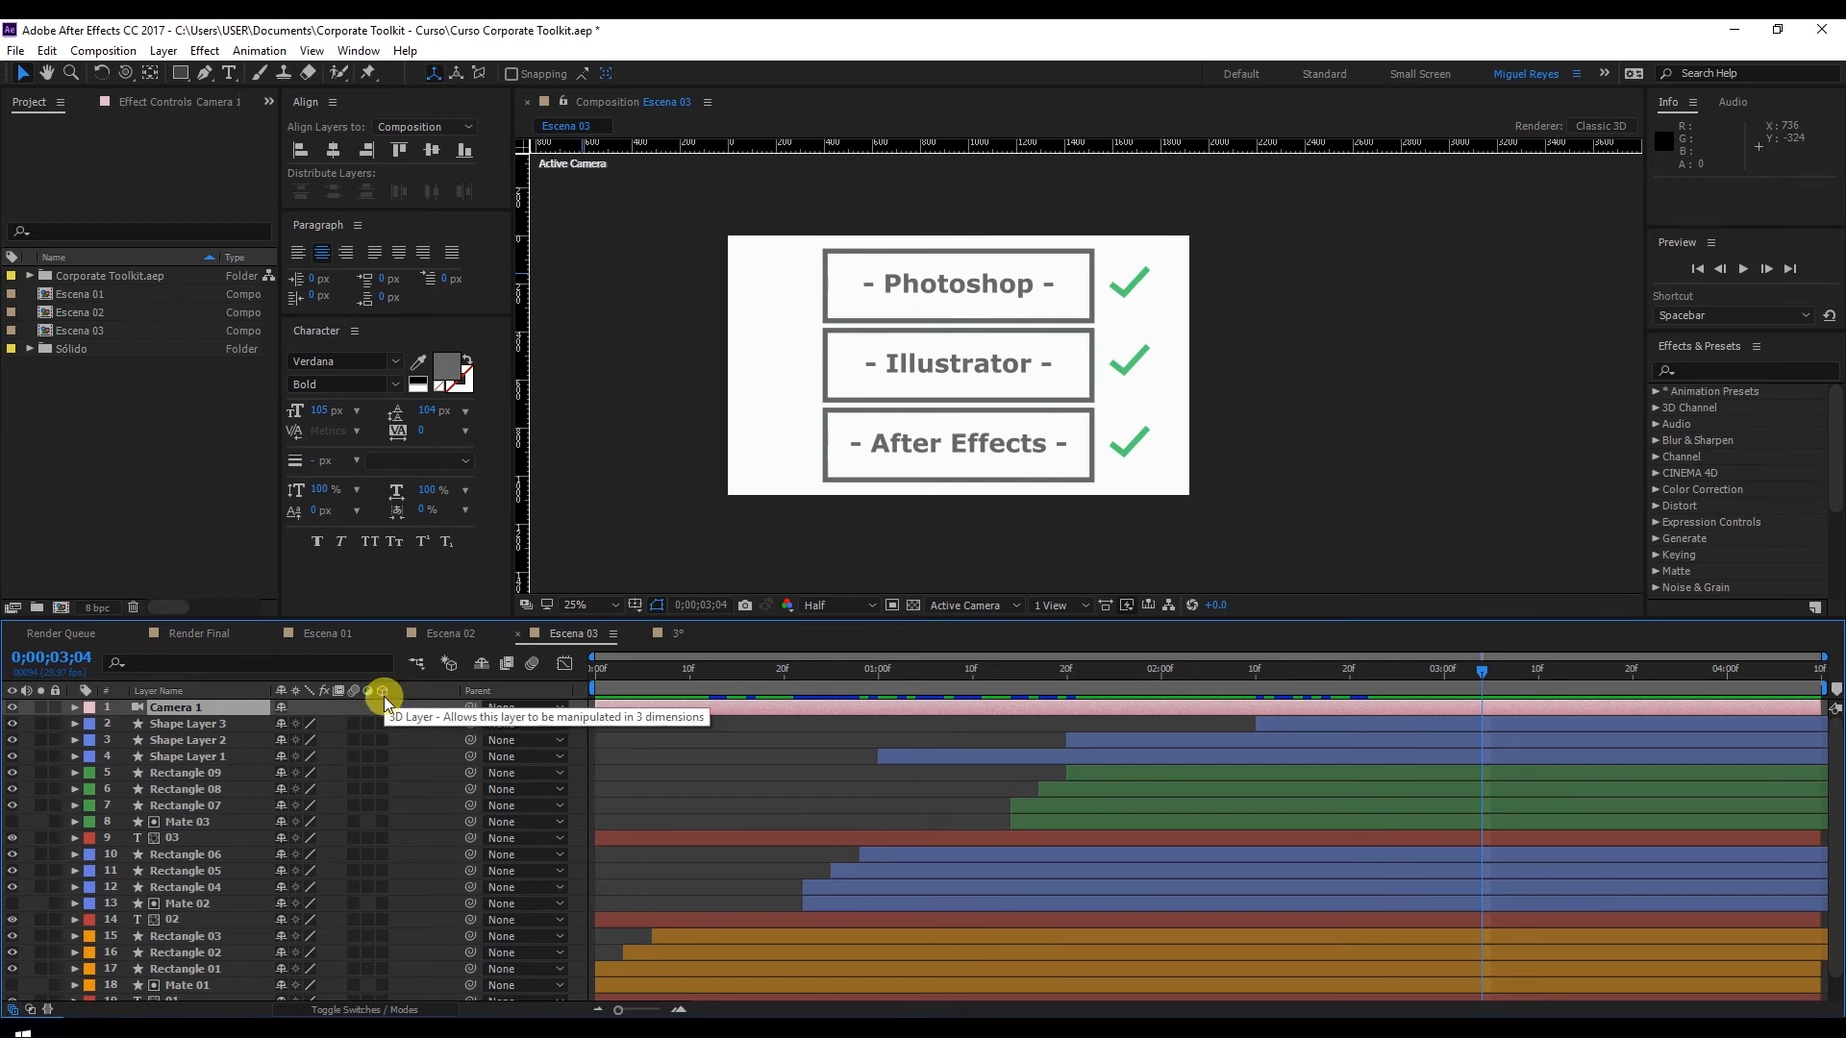
left_click_drag(384, 723, 395, 940)
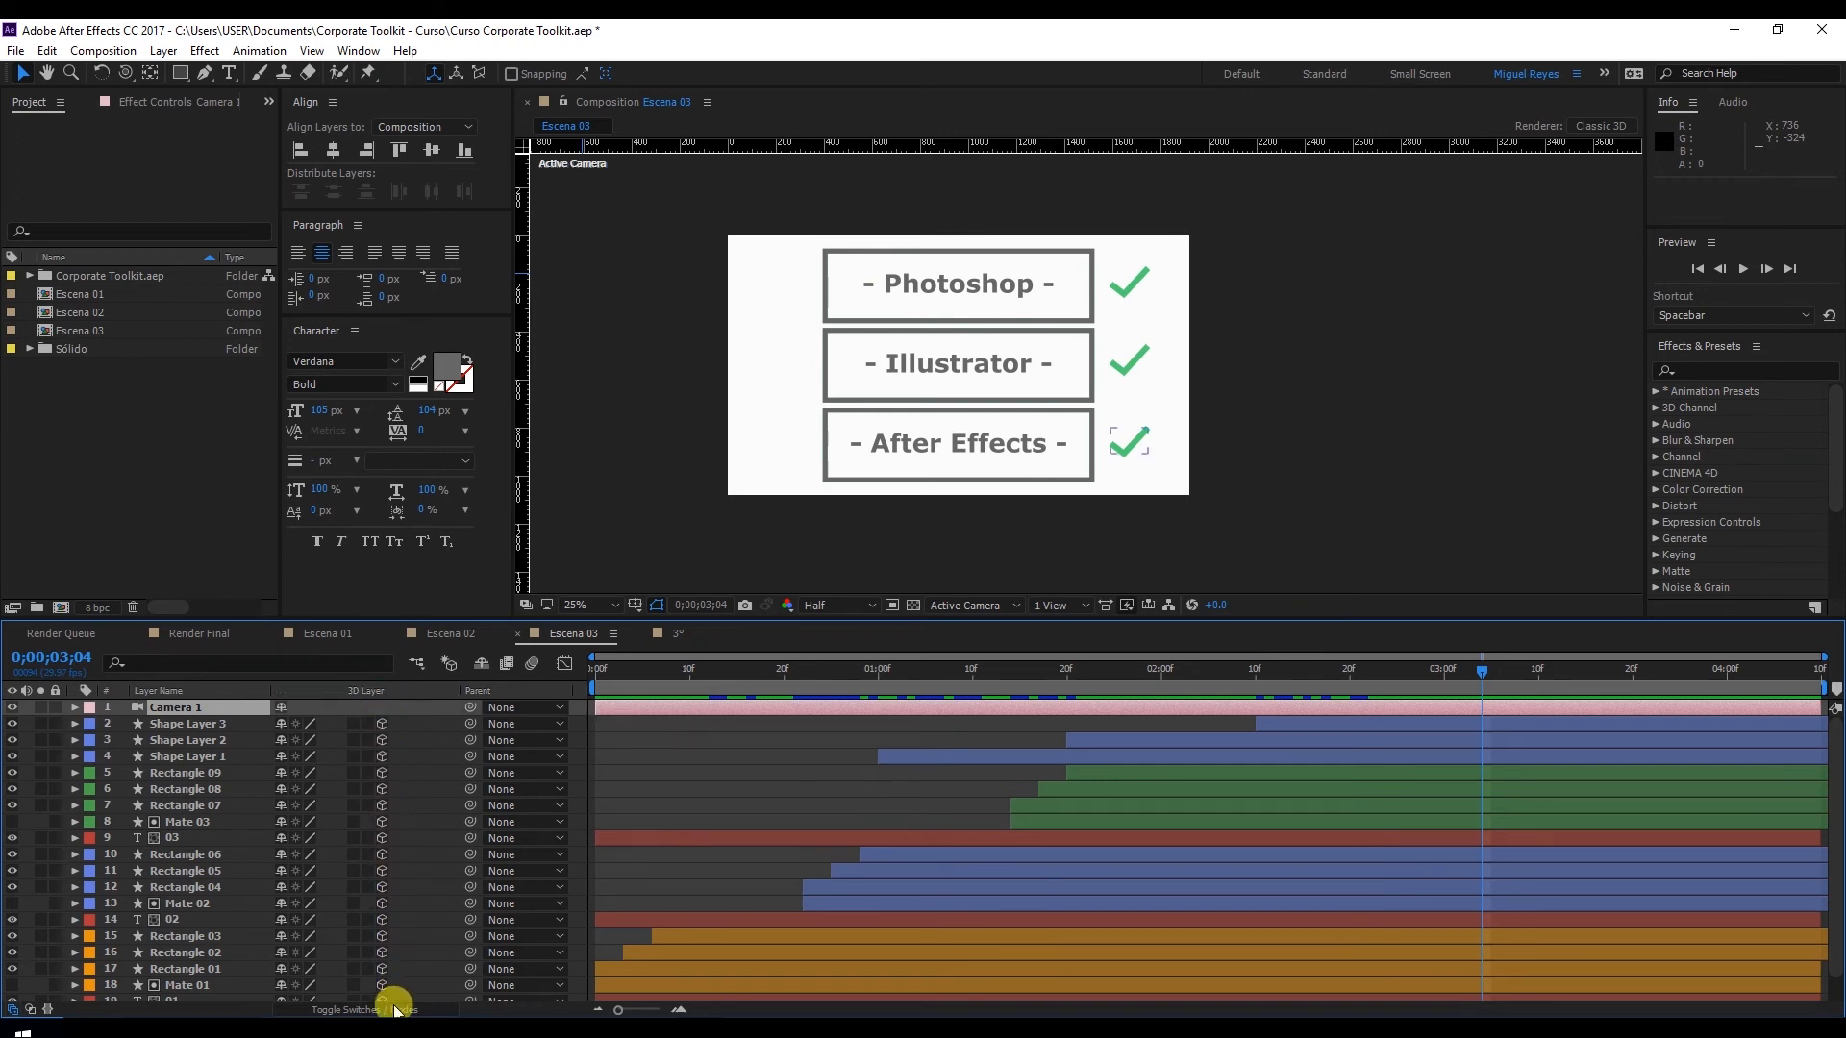
left_click_drag(395, 1005, 390, 971)
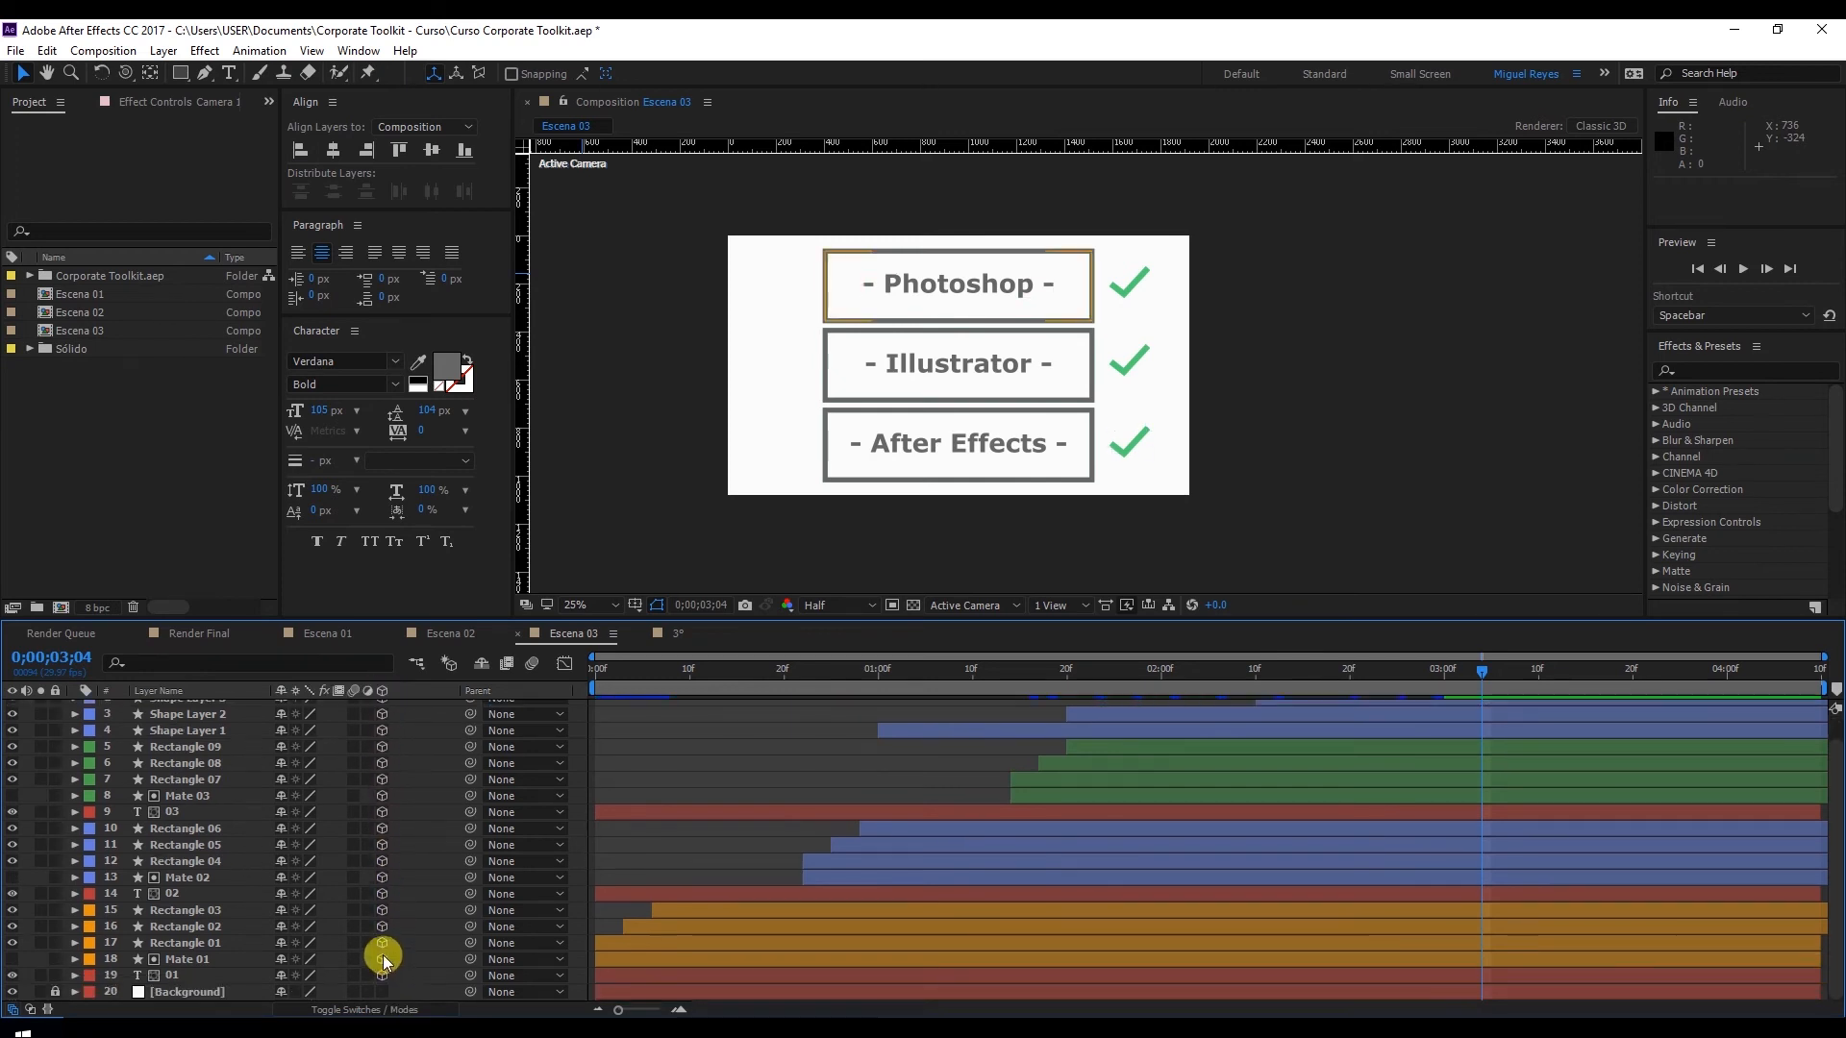
left_click(192, 993)
scroll(195, 918, "up", 2)
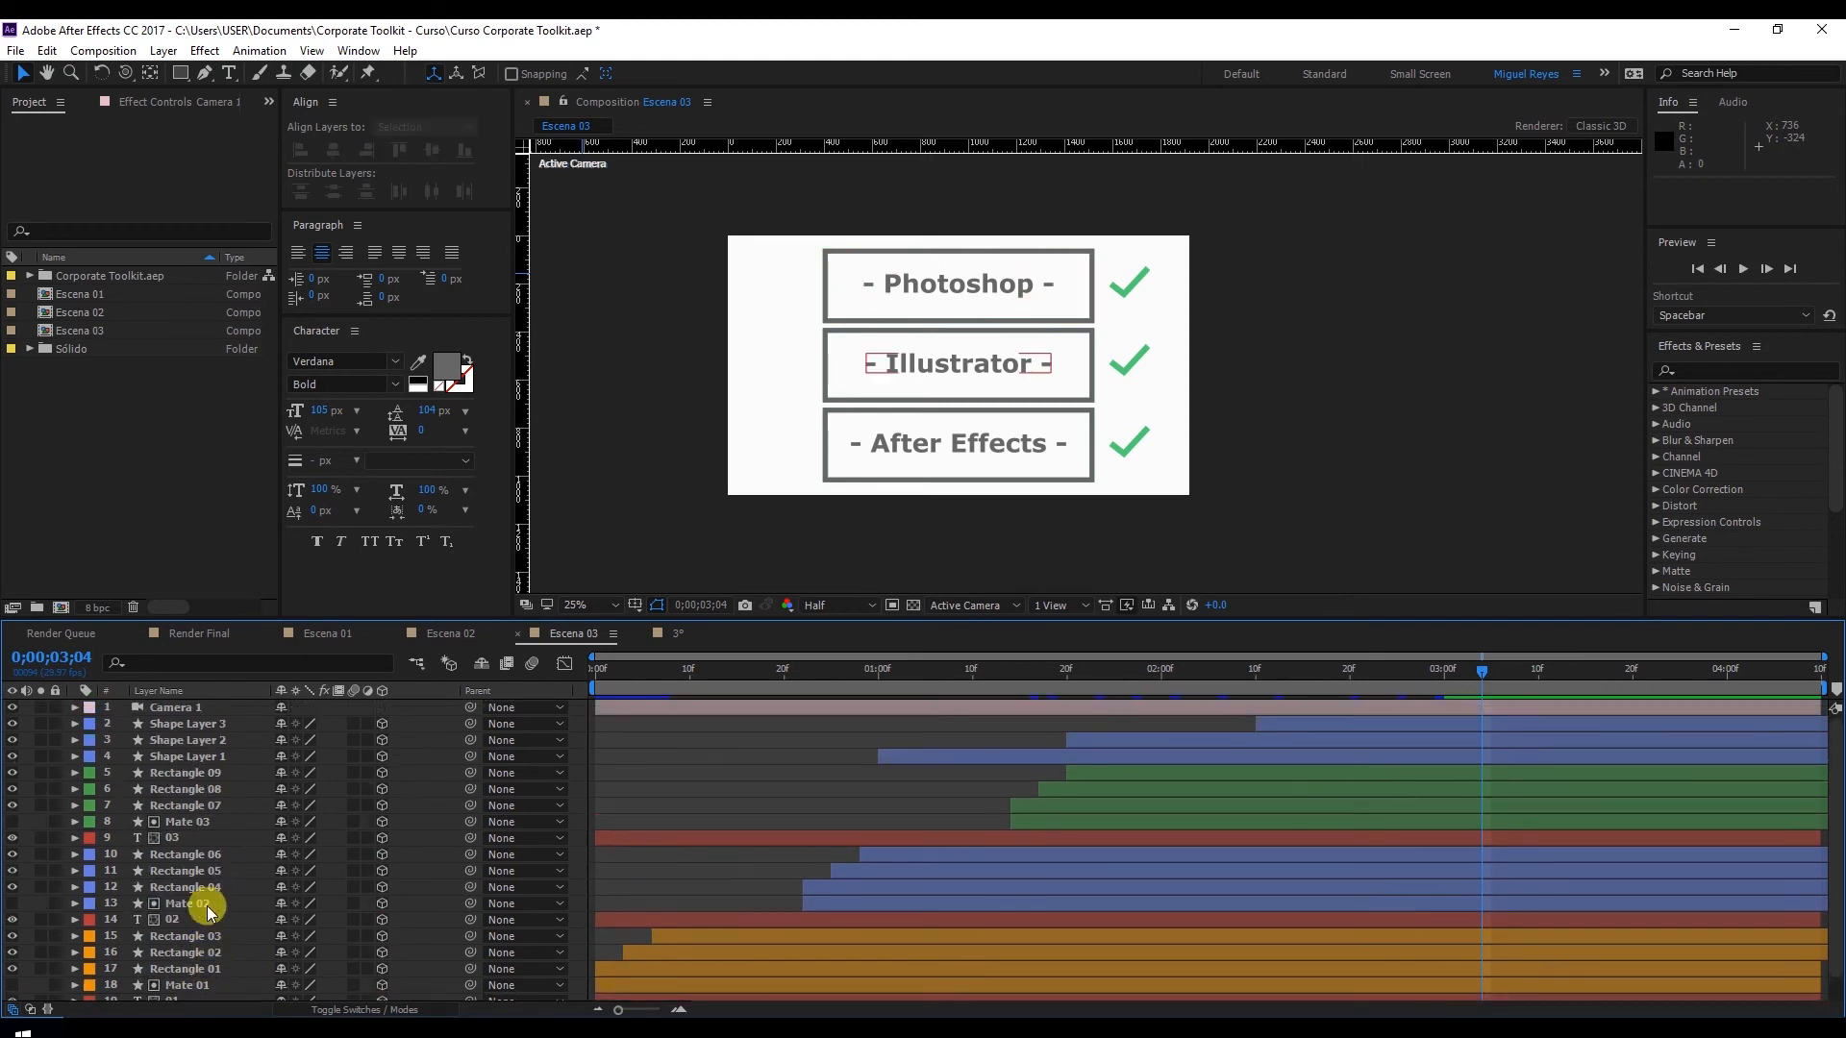
Select Camera 1 and activate the Track Z Camera tool
left_click(206, 707)
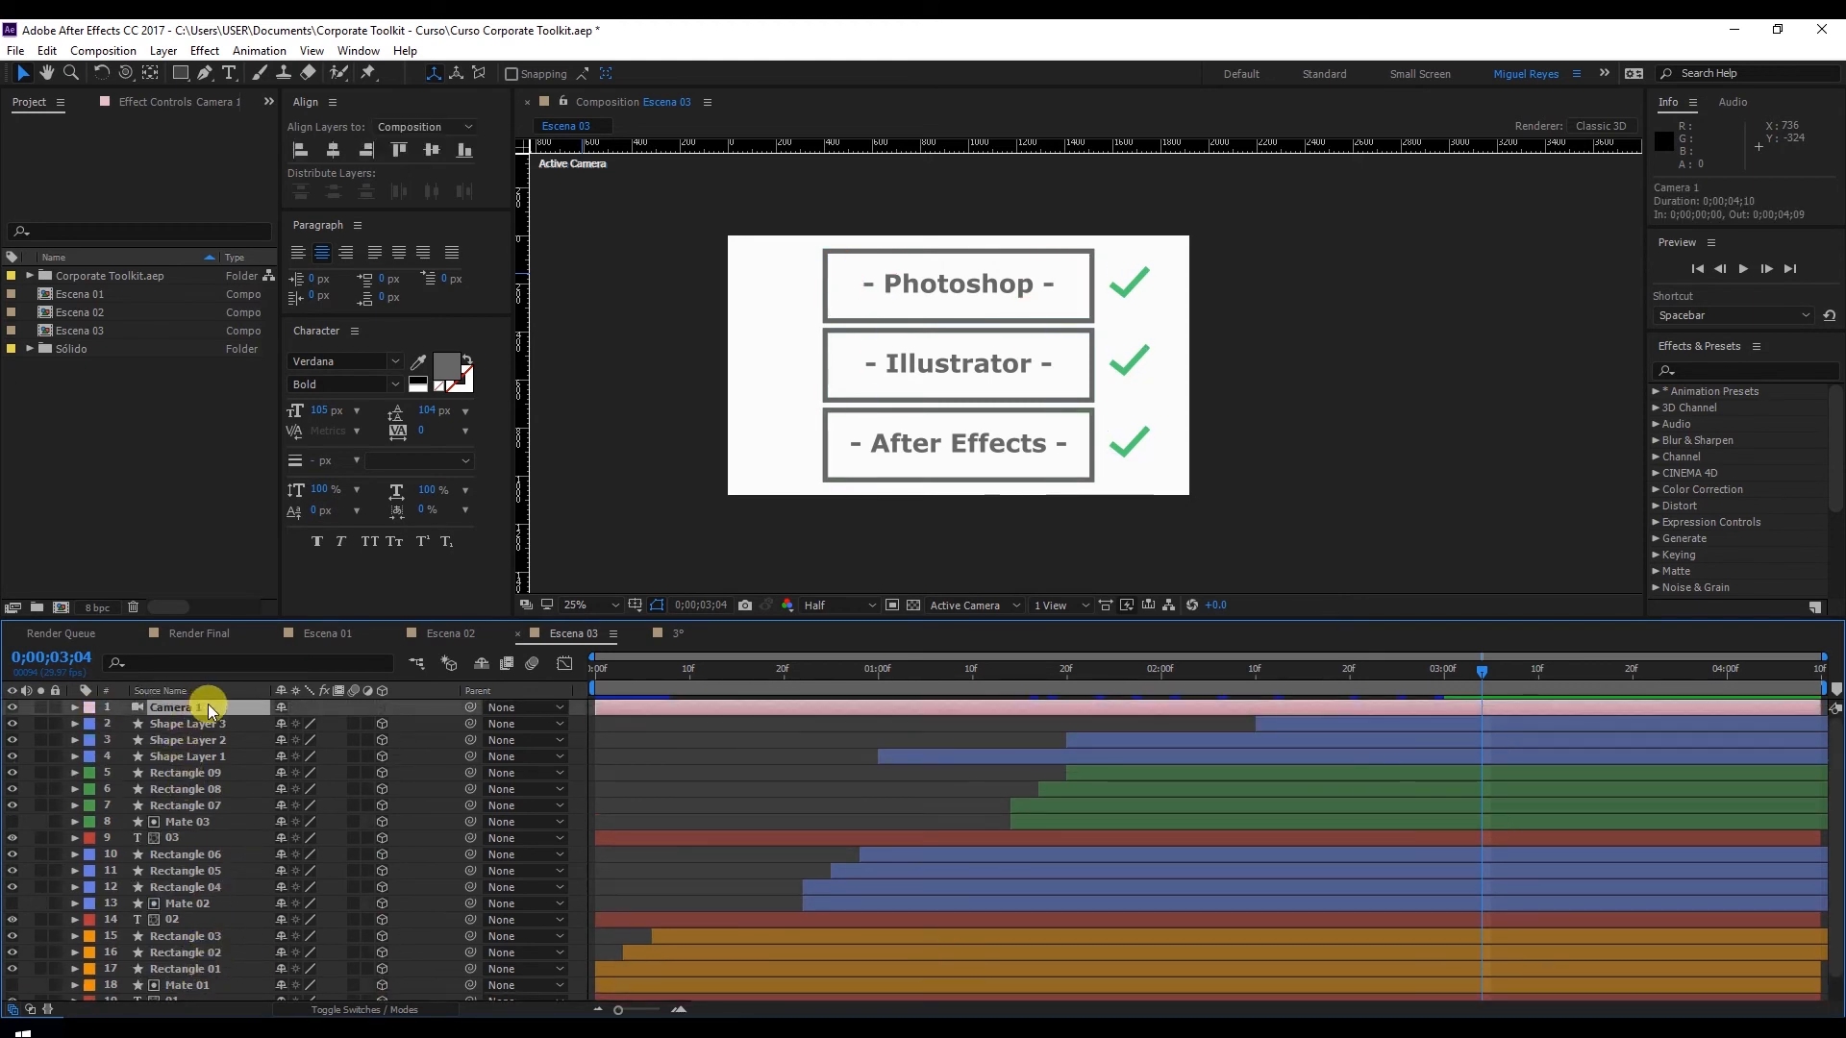
left_click(206, 689)
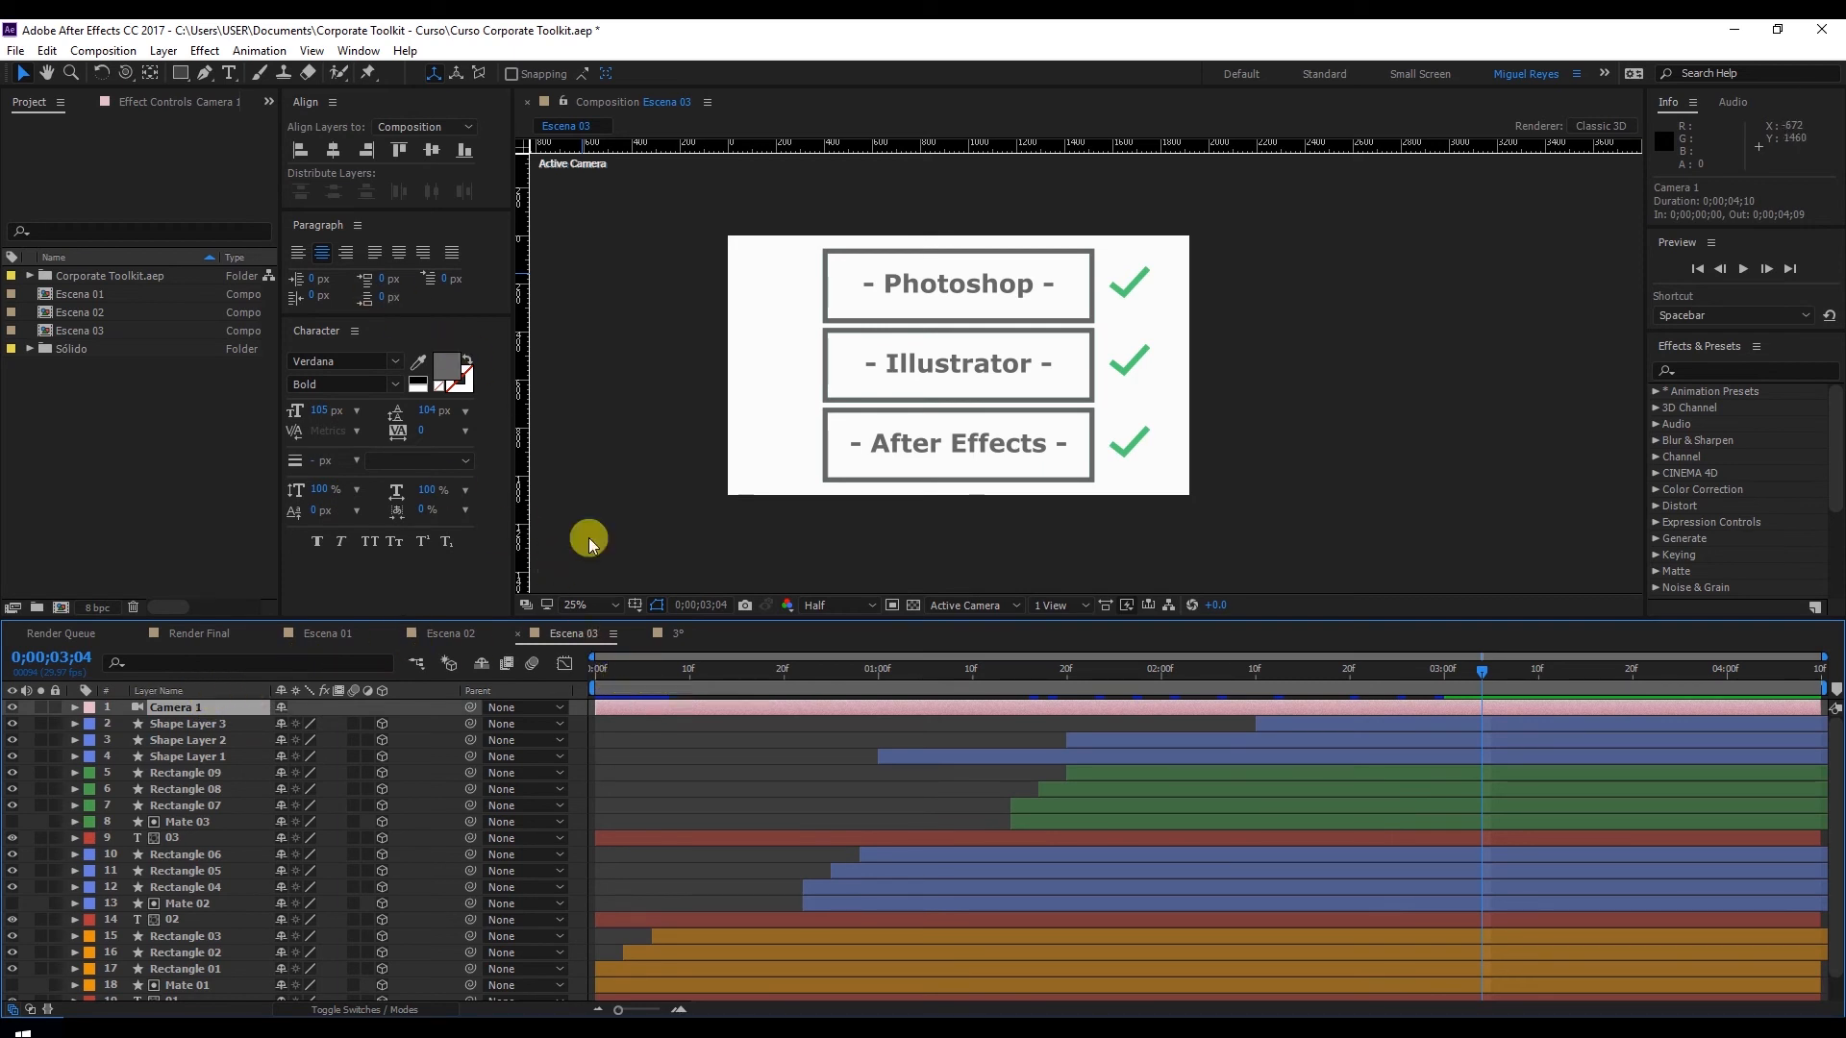
left_click_drag(125, 79, 221, 129)
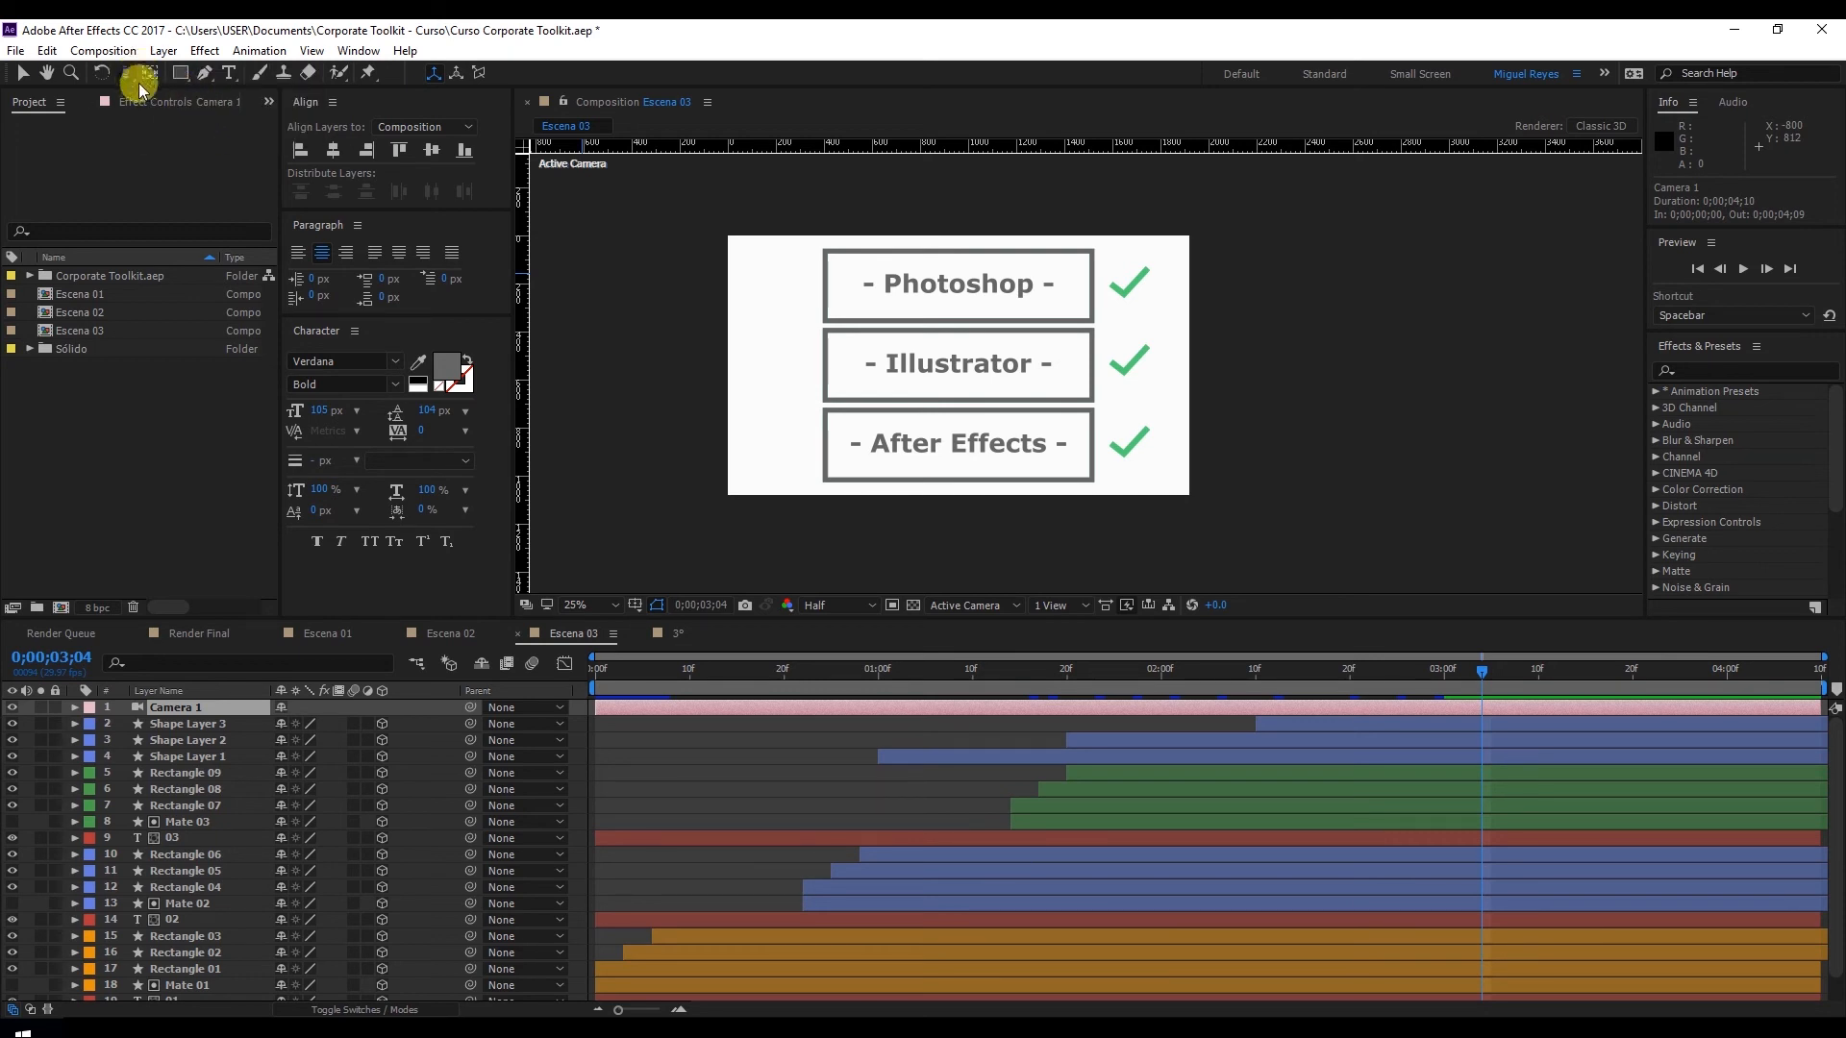
left_click_drag(123, 73, 312, 136)
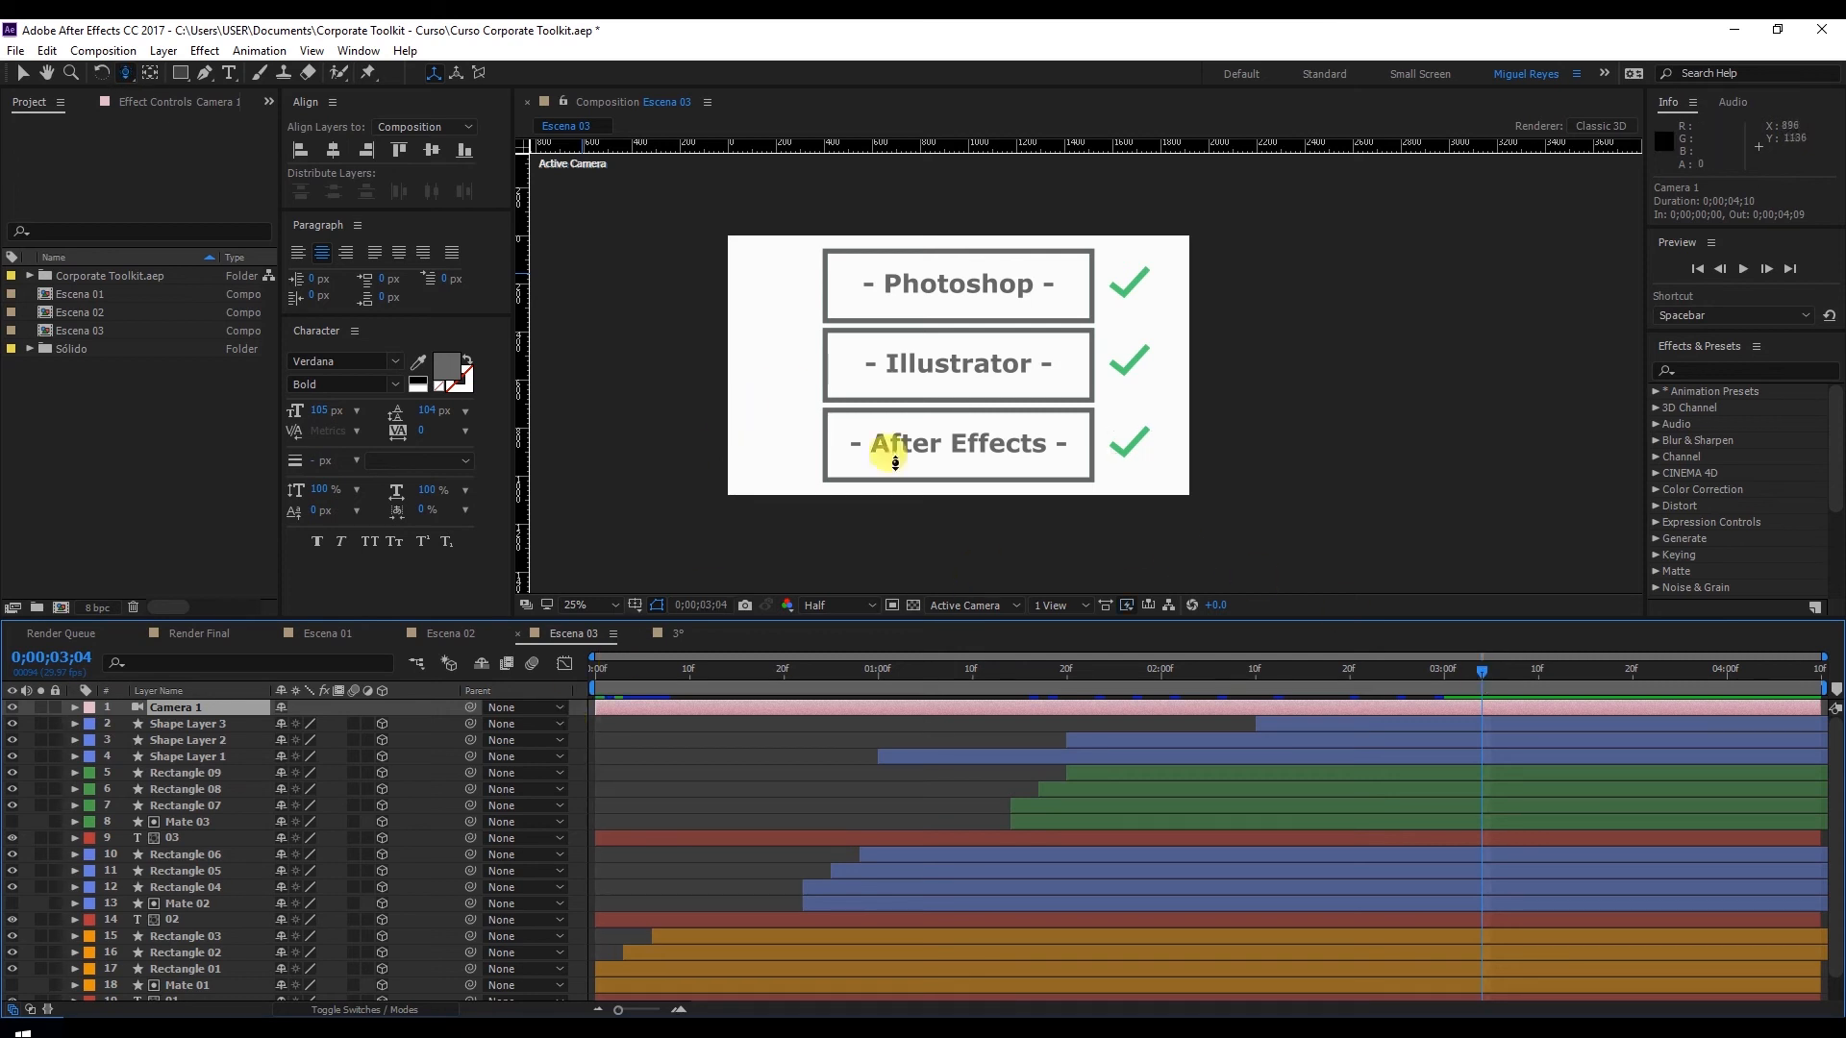
Set a Position keyframe for Camera 1 at 0;00;00;00
left_click_drag(1348, 677, 551, 696)
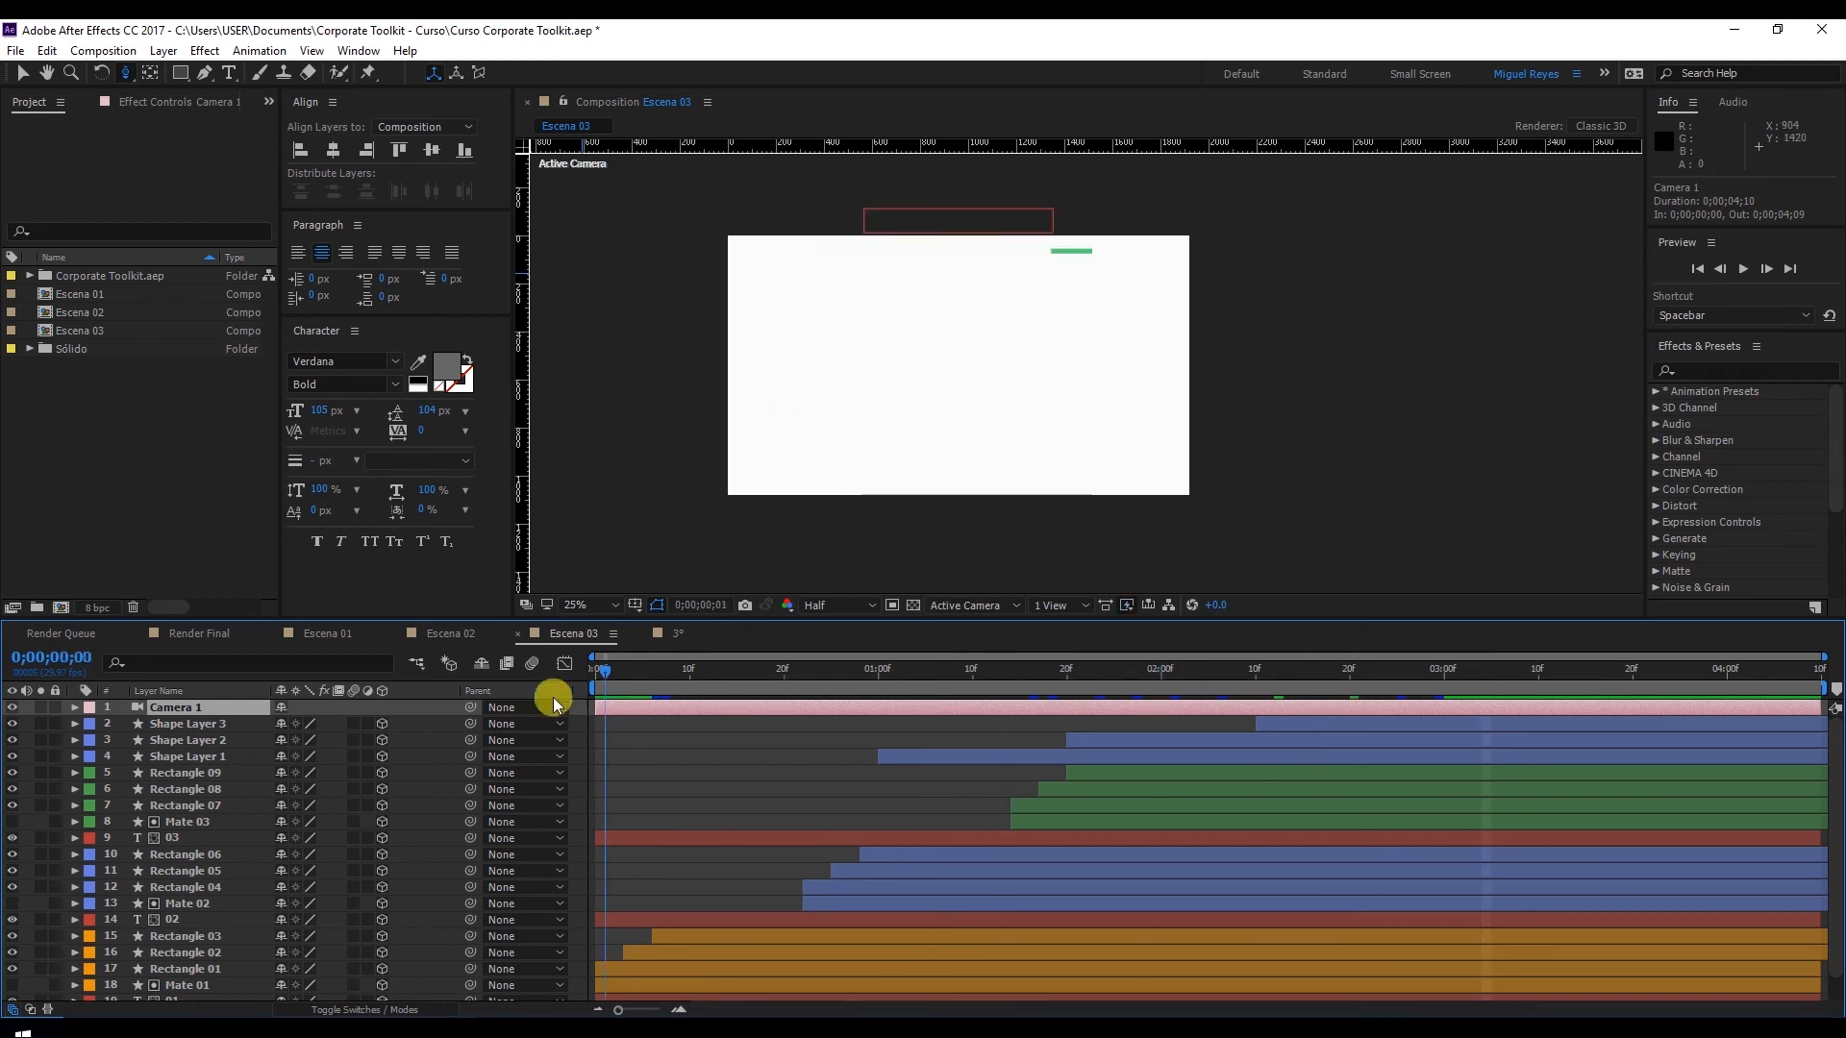
left_click(75, 708)
left_click(91, 724)
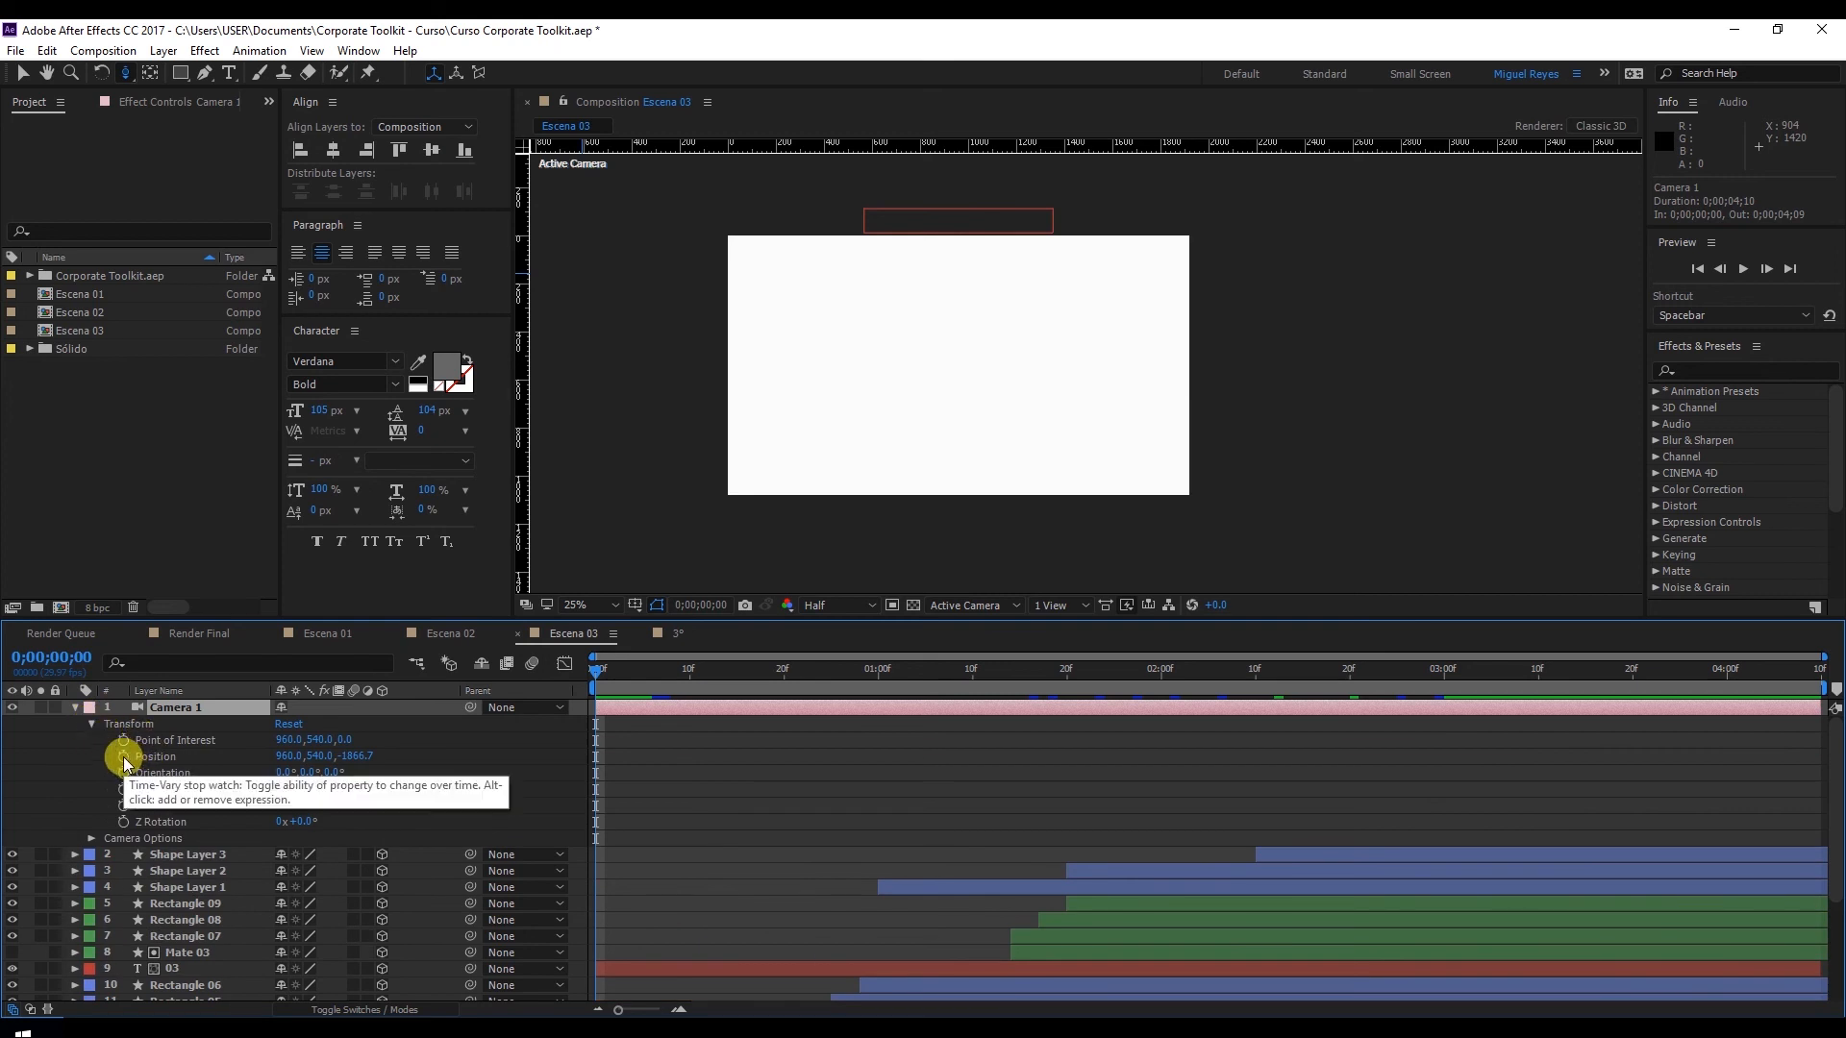
left_click(123, 756)
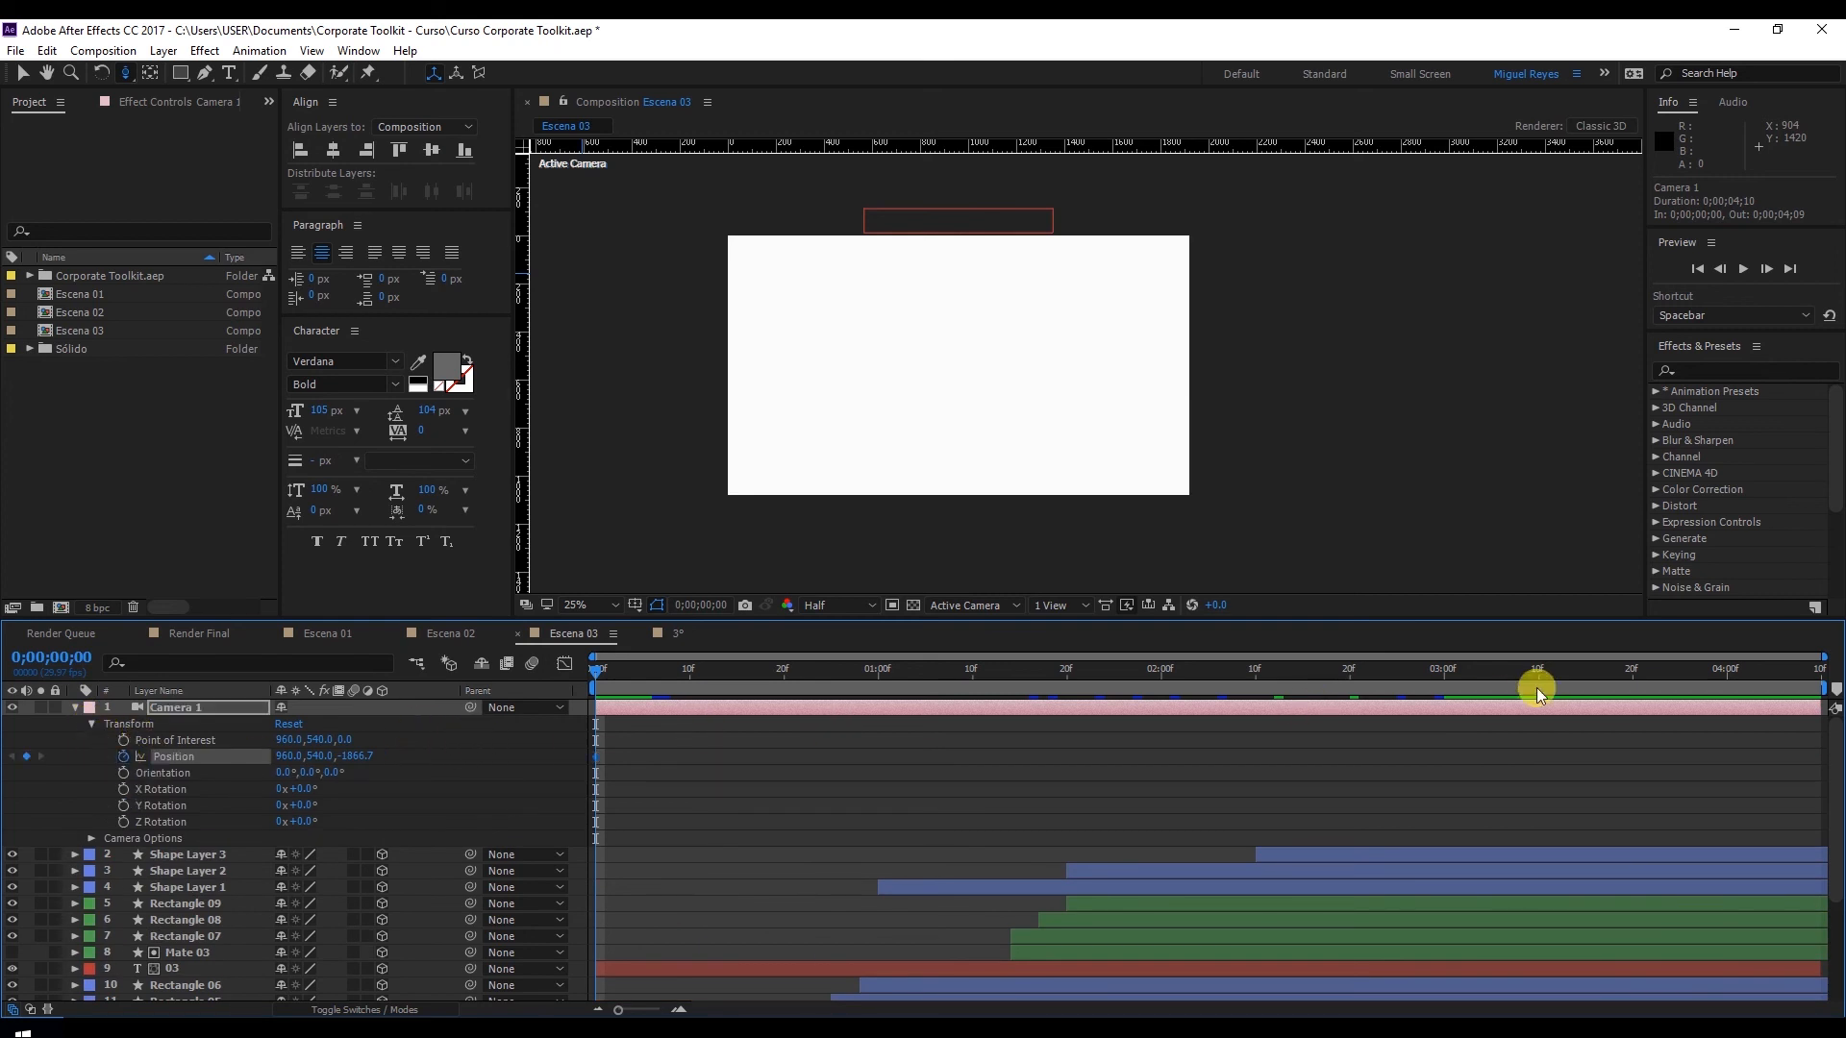
At 0;00;03;10, pull the camera back to Position 960.0, 540.0, -2618.7
left_click_drag(1538, 677, 1606, 681)
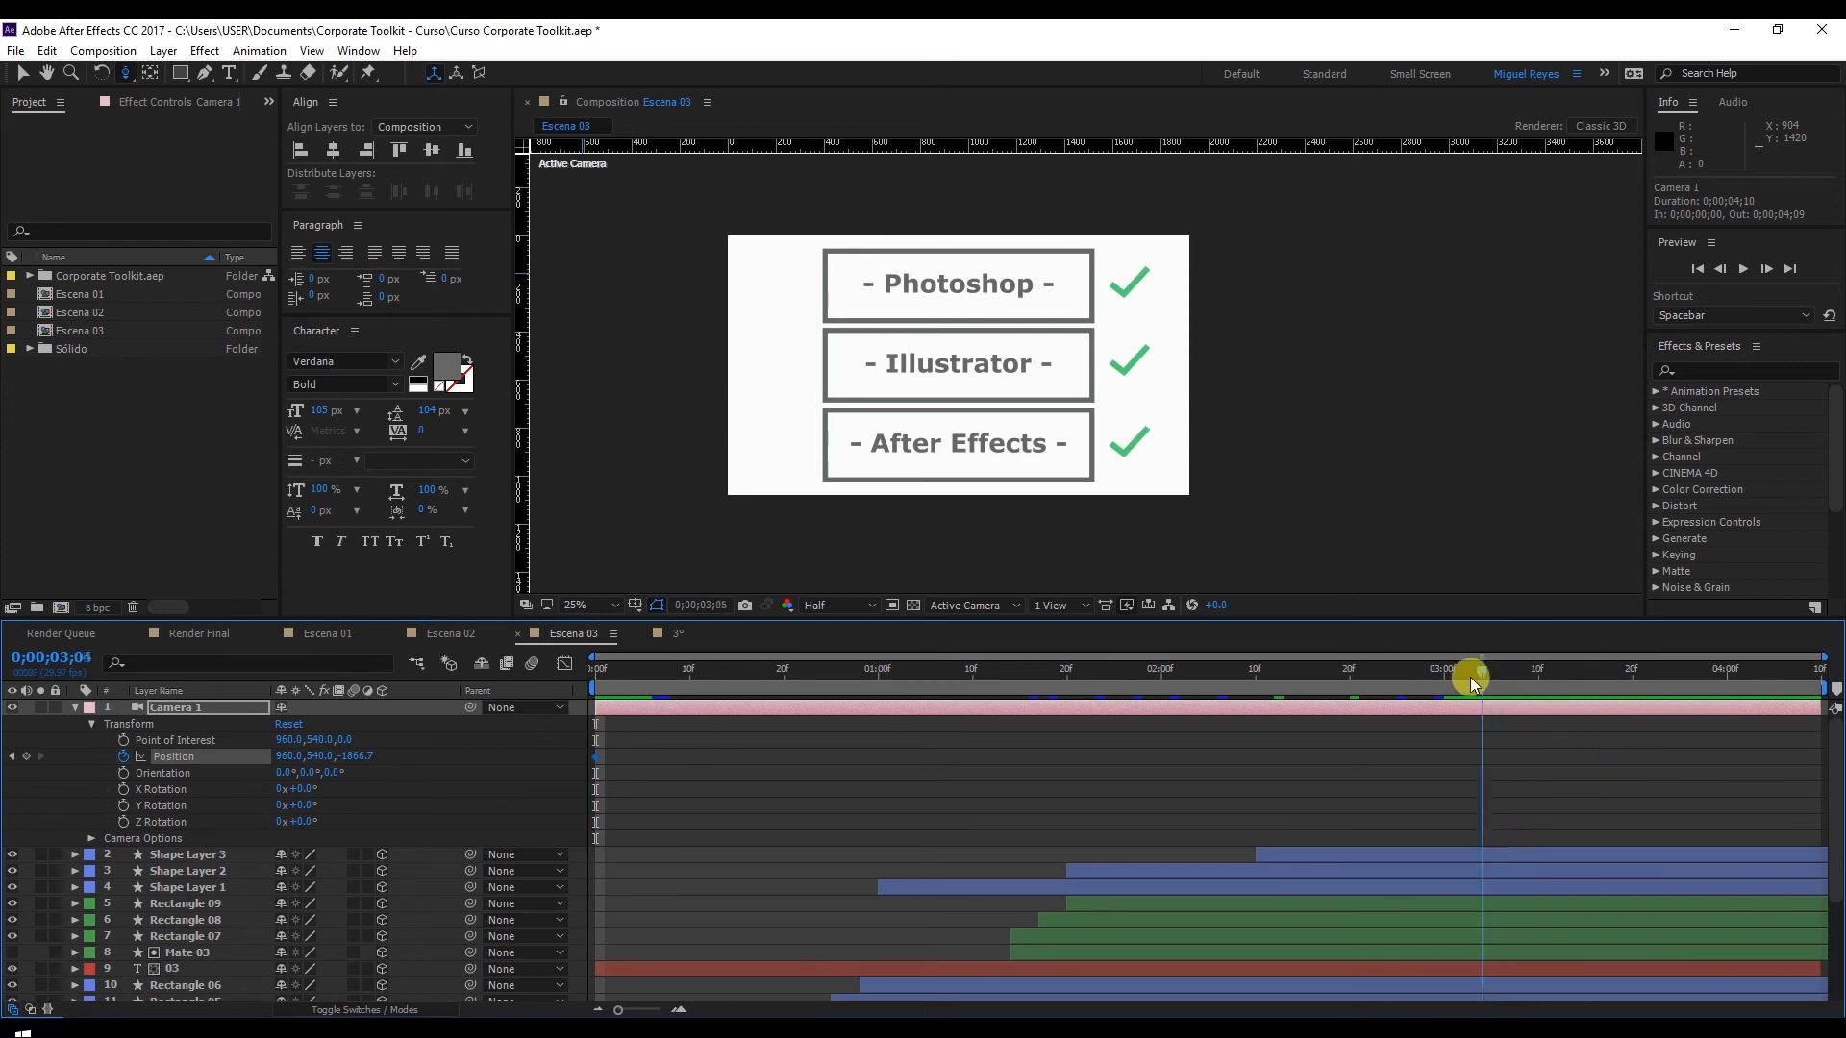
left_click_drag(1490, 673, 1538, 673)
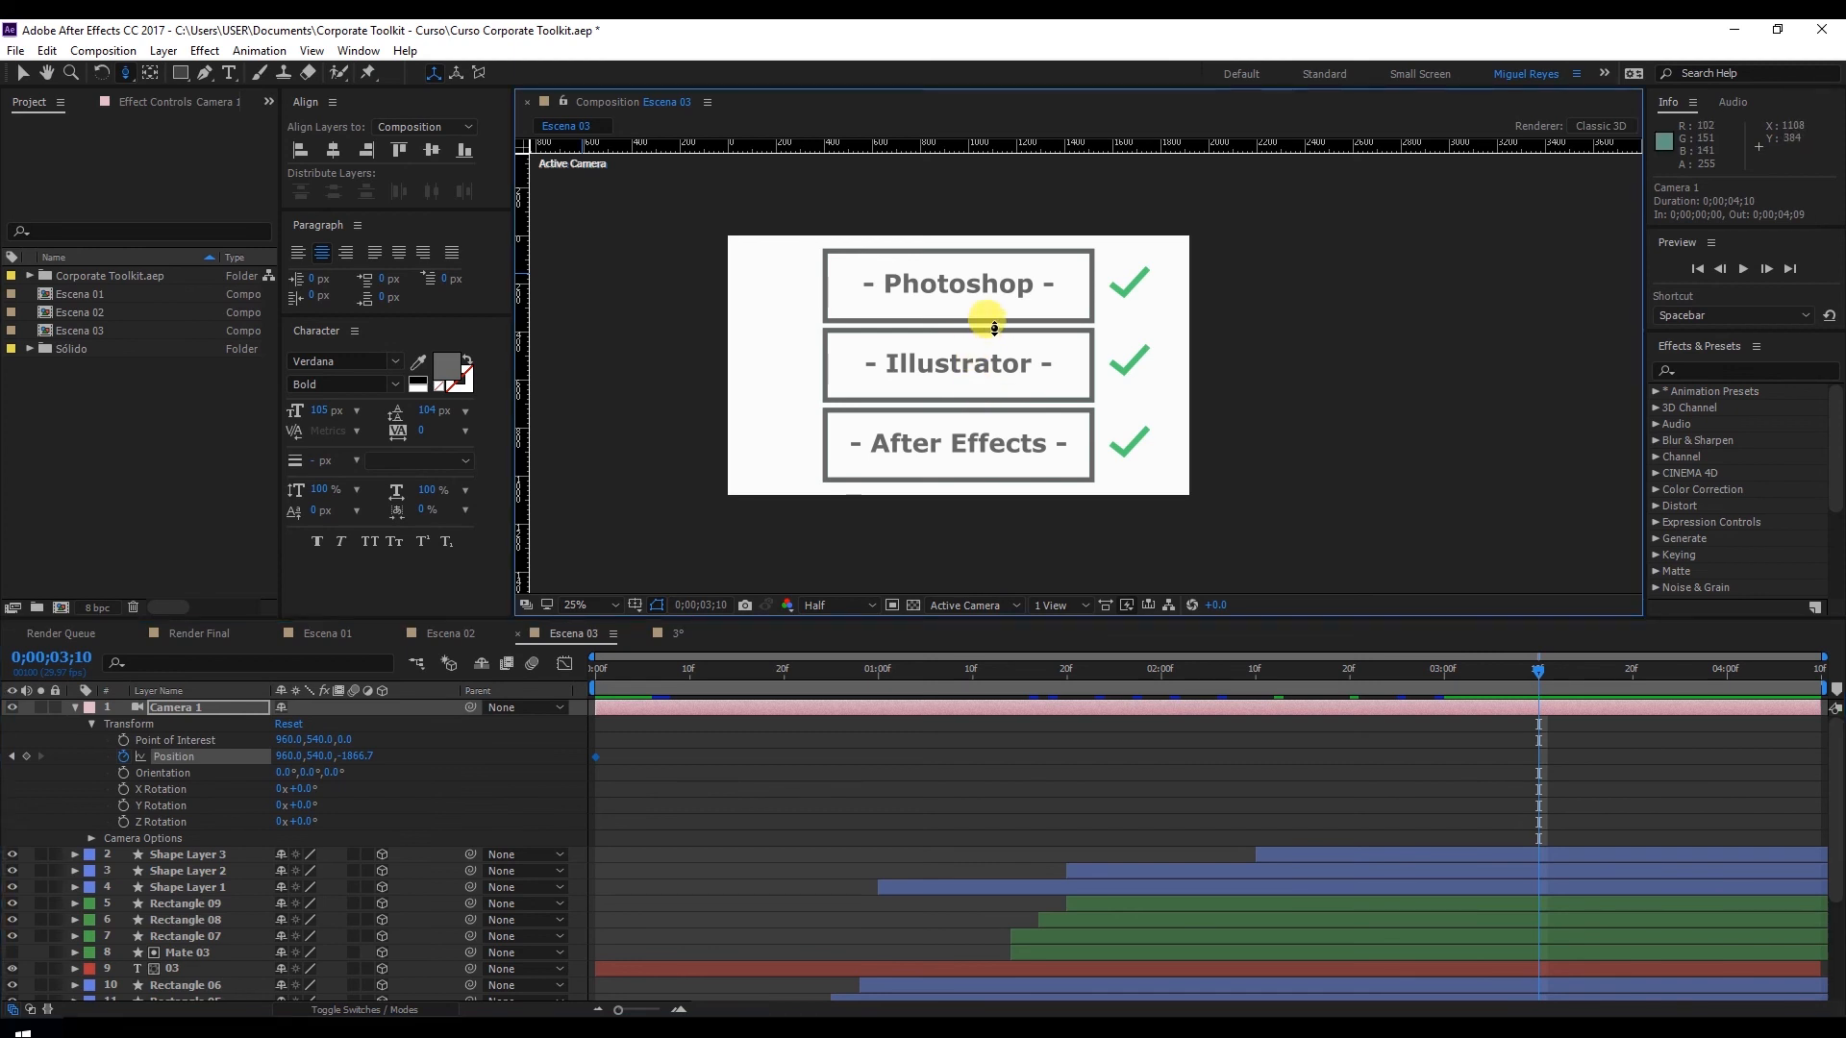
left_click_drag(994, 329, 1010, 424)
At 0;00;04;08, orbit the camera sideways until the layers are seen edge-on, with Position -1658.7, 540.0, 0.0
left_click_drag(610, 671, 1534, 662)
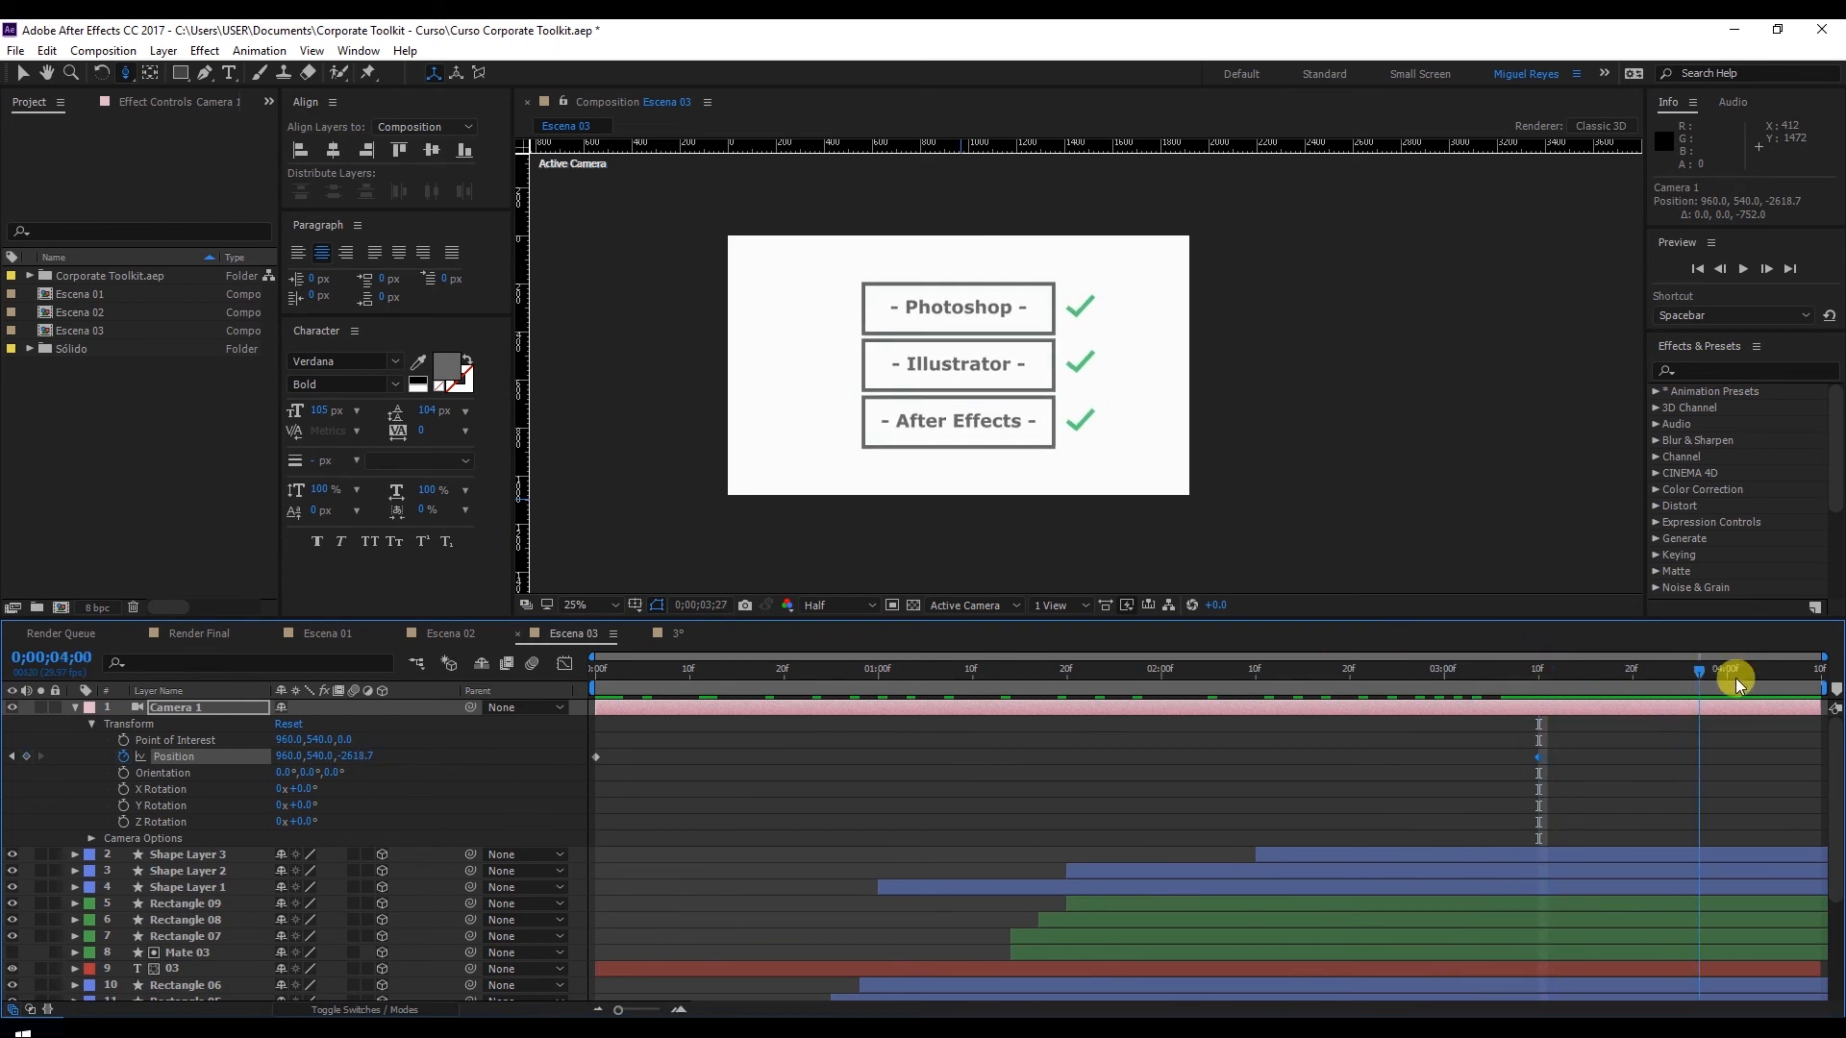
left_click_drag(1793, 675, 1796, 673)
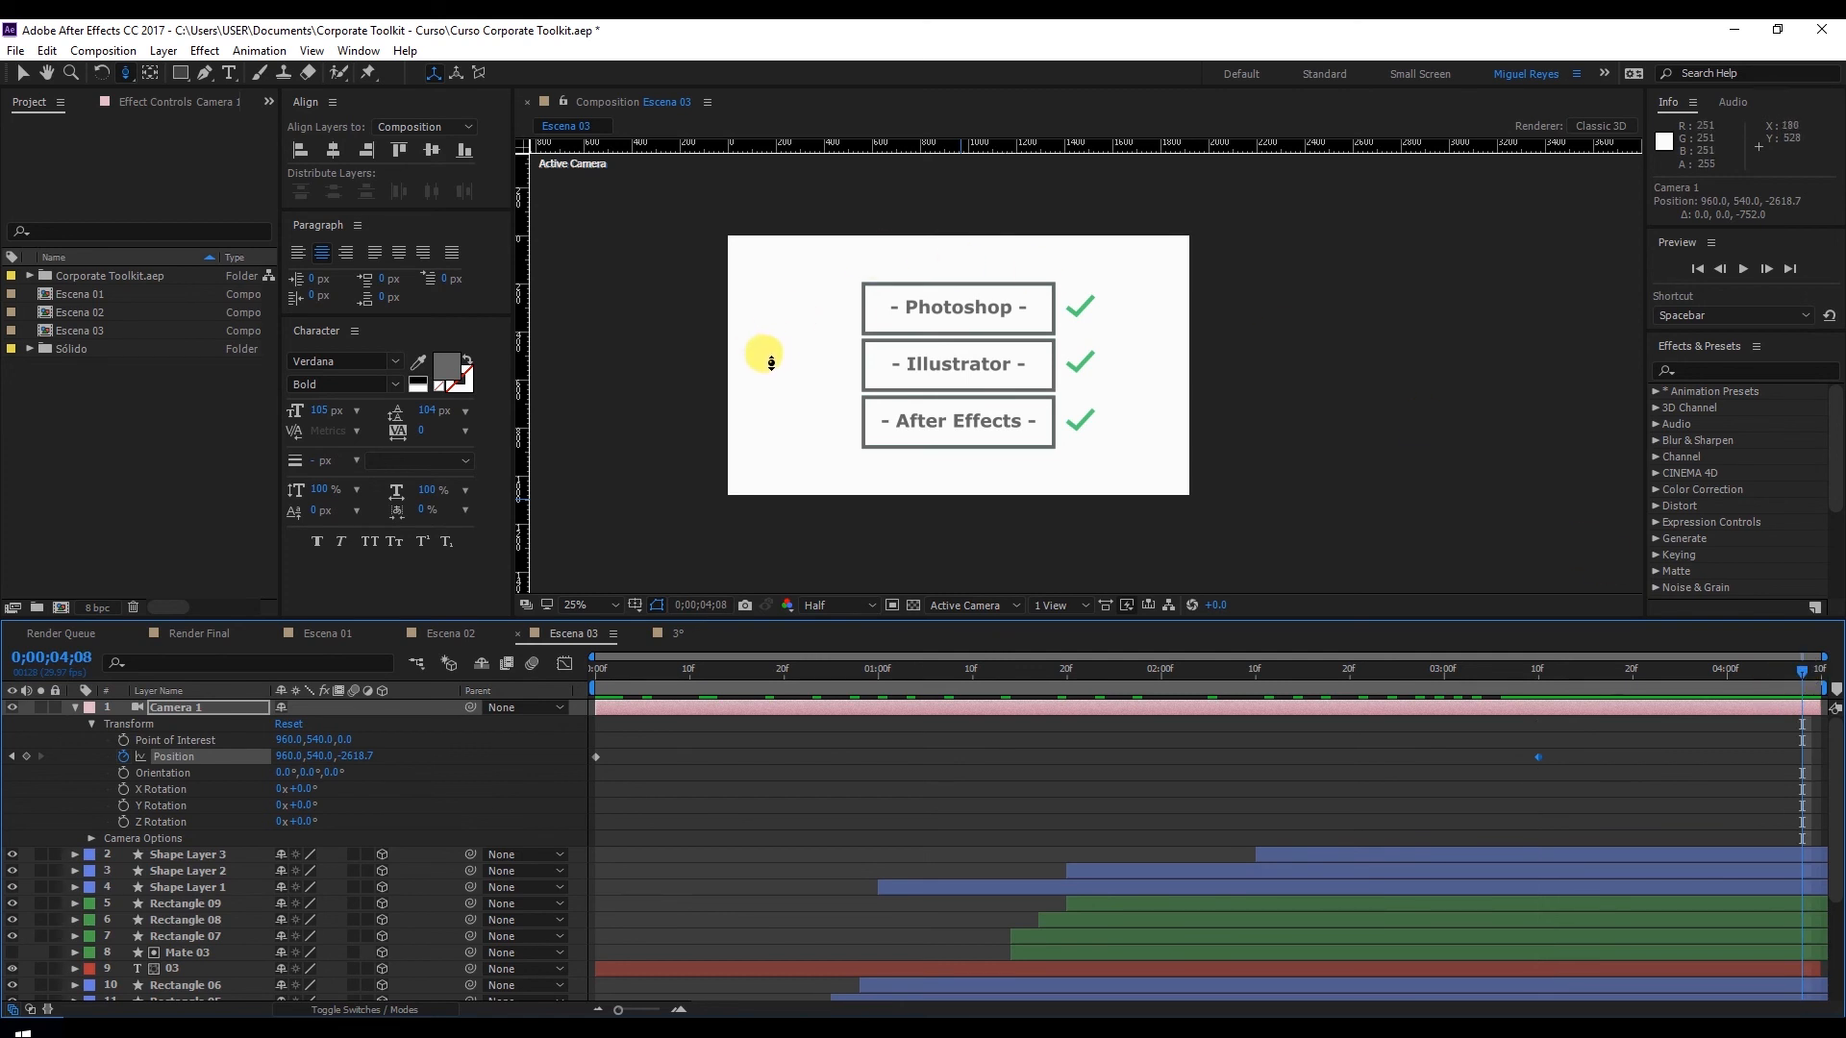
key("c")
key("c")
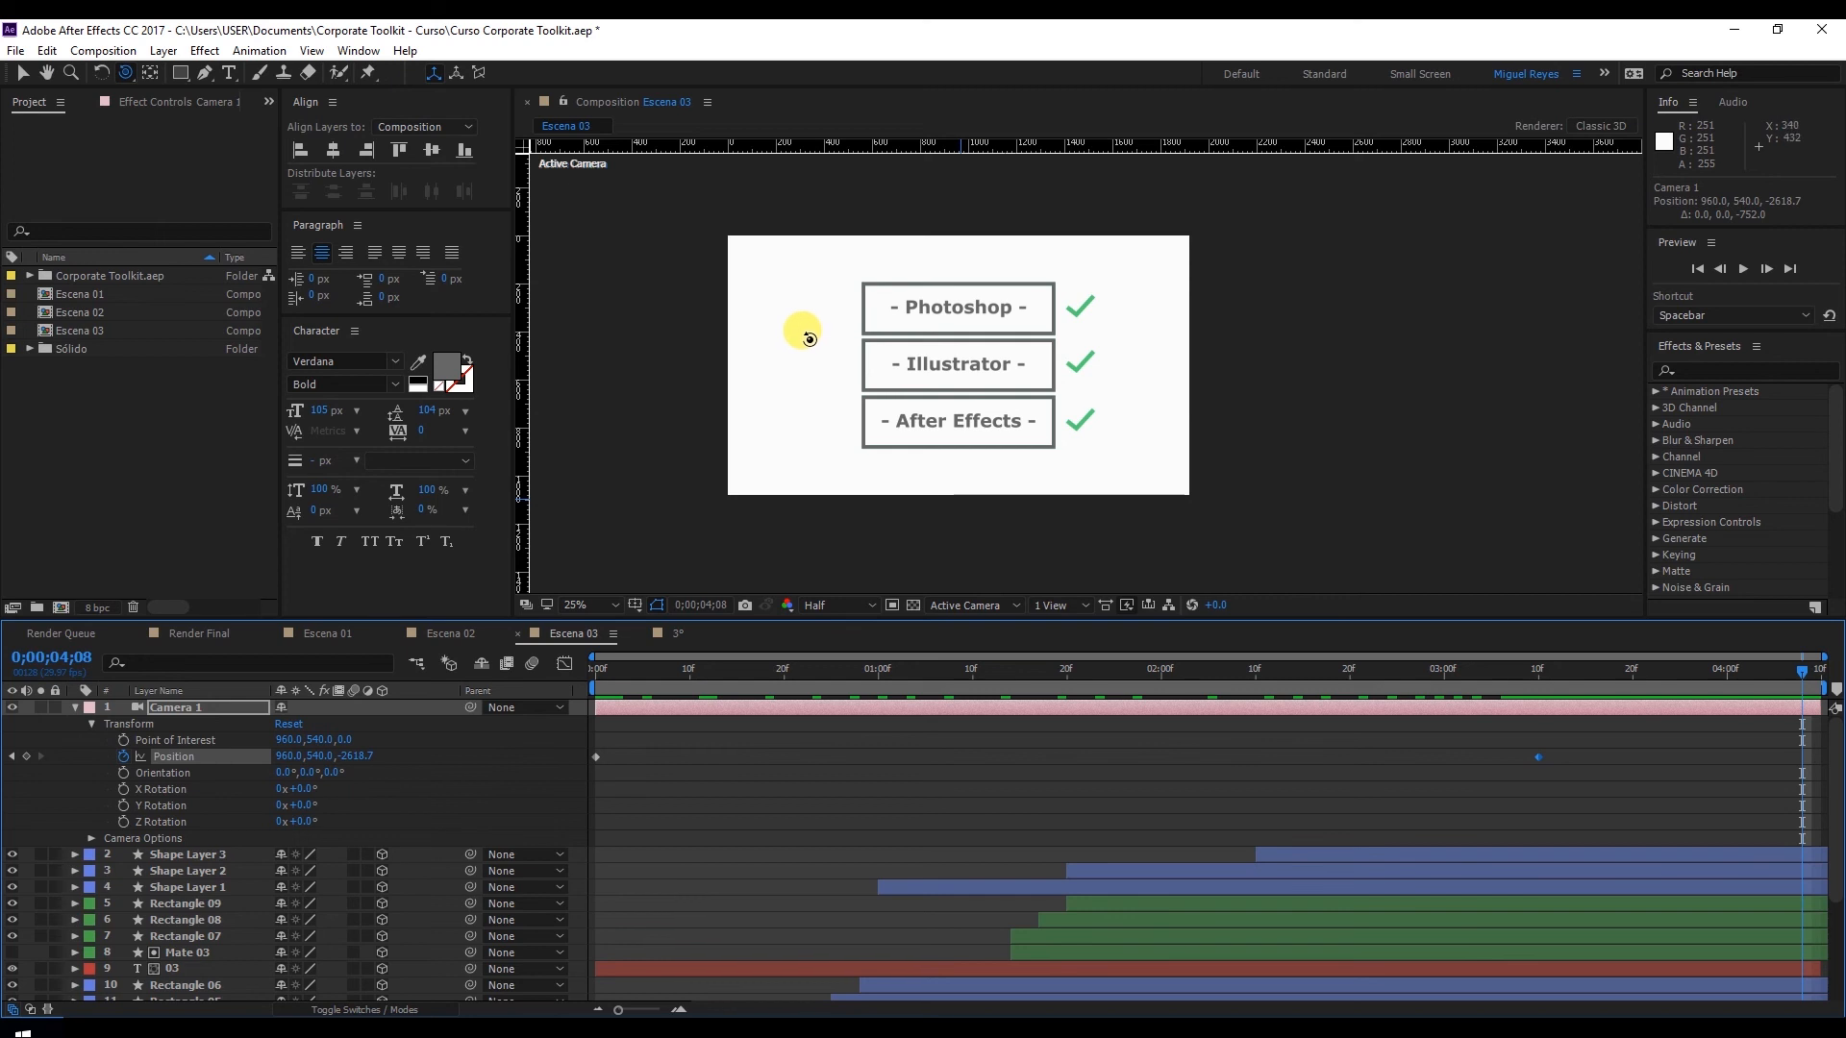
left_click(934, 365)
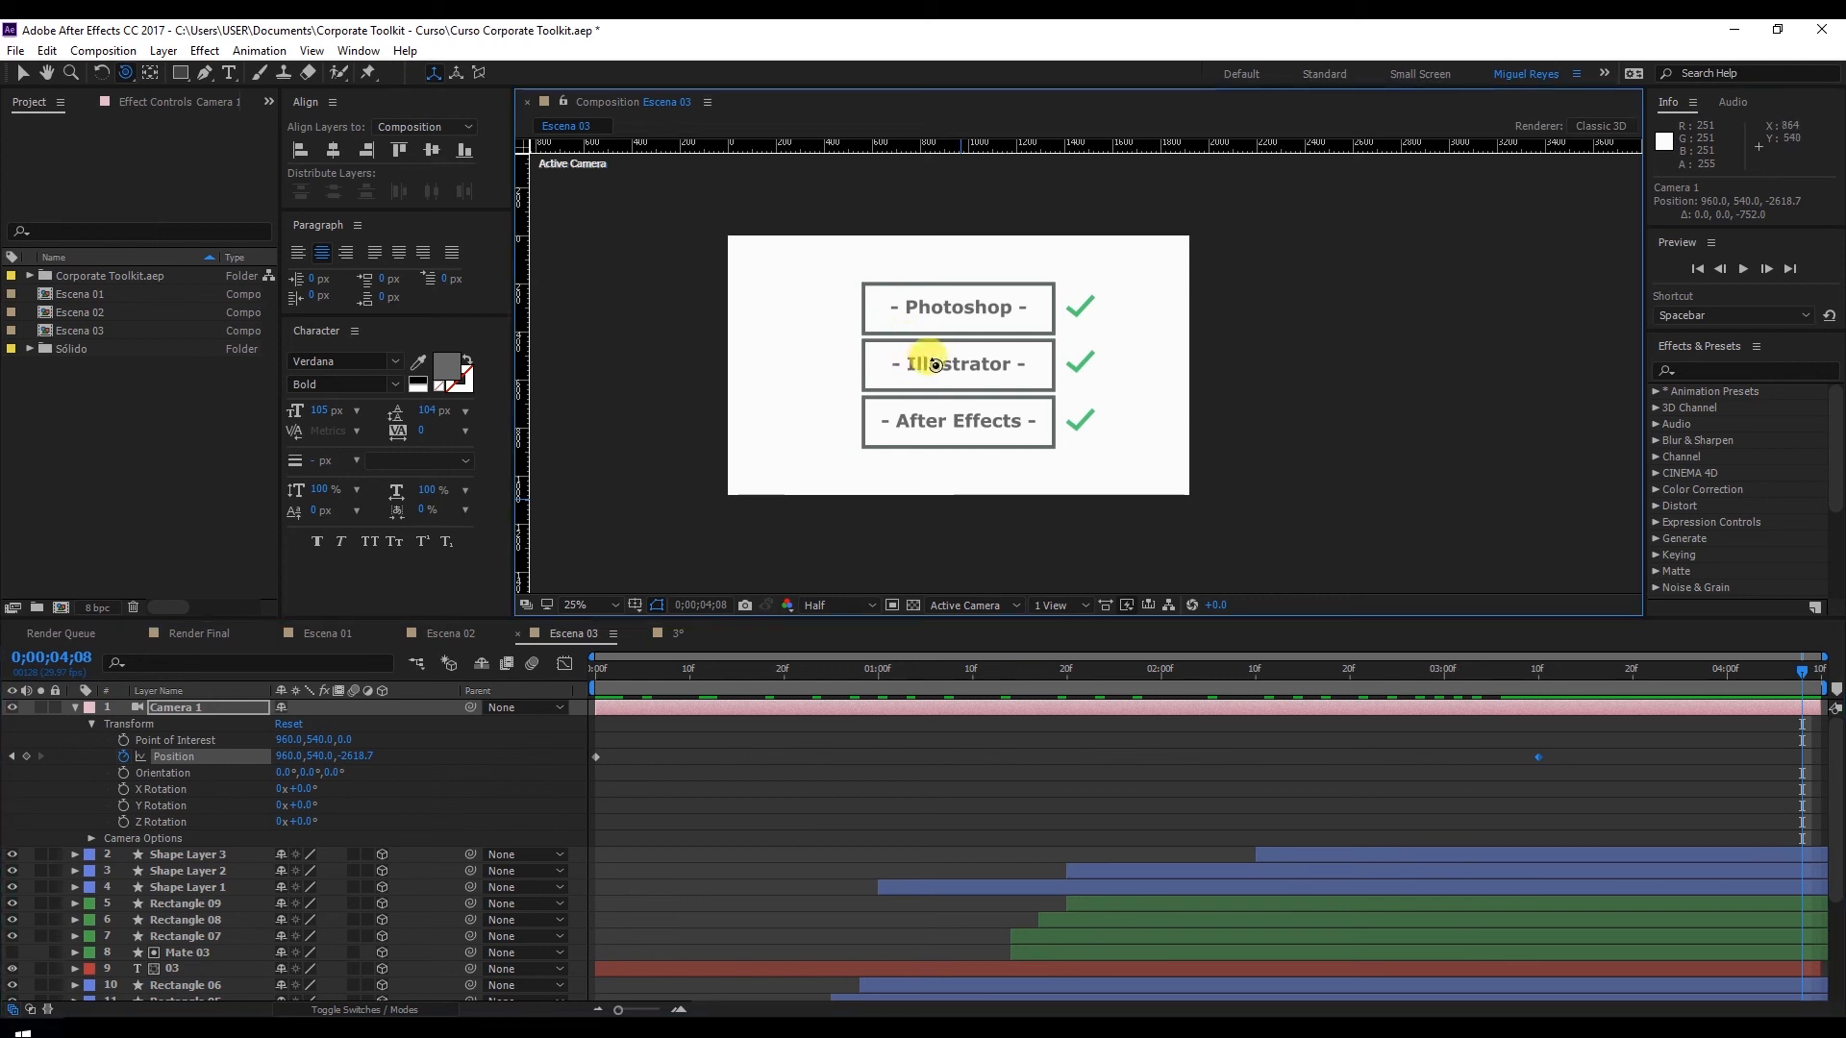
left_click_drag(934, 365, 1022, 364)
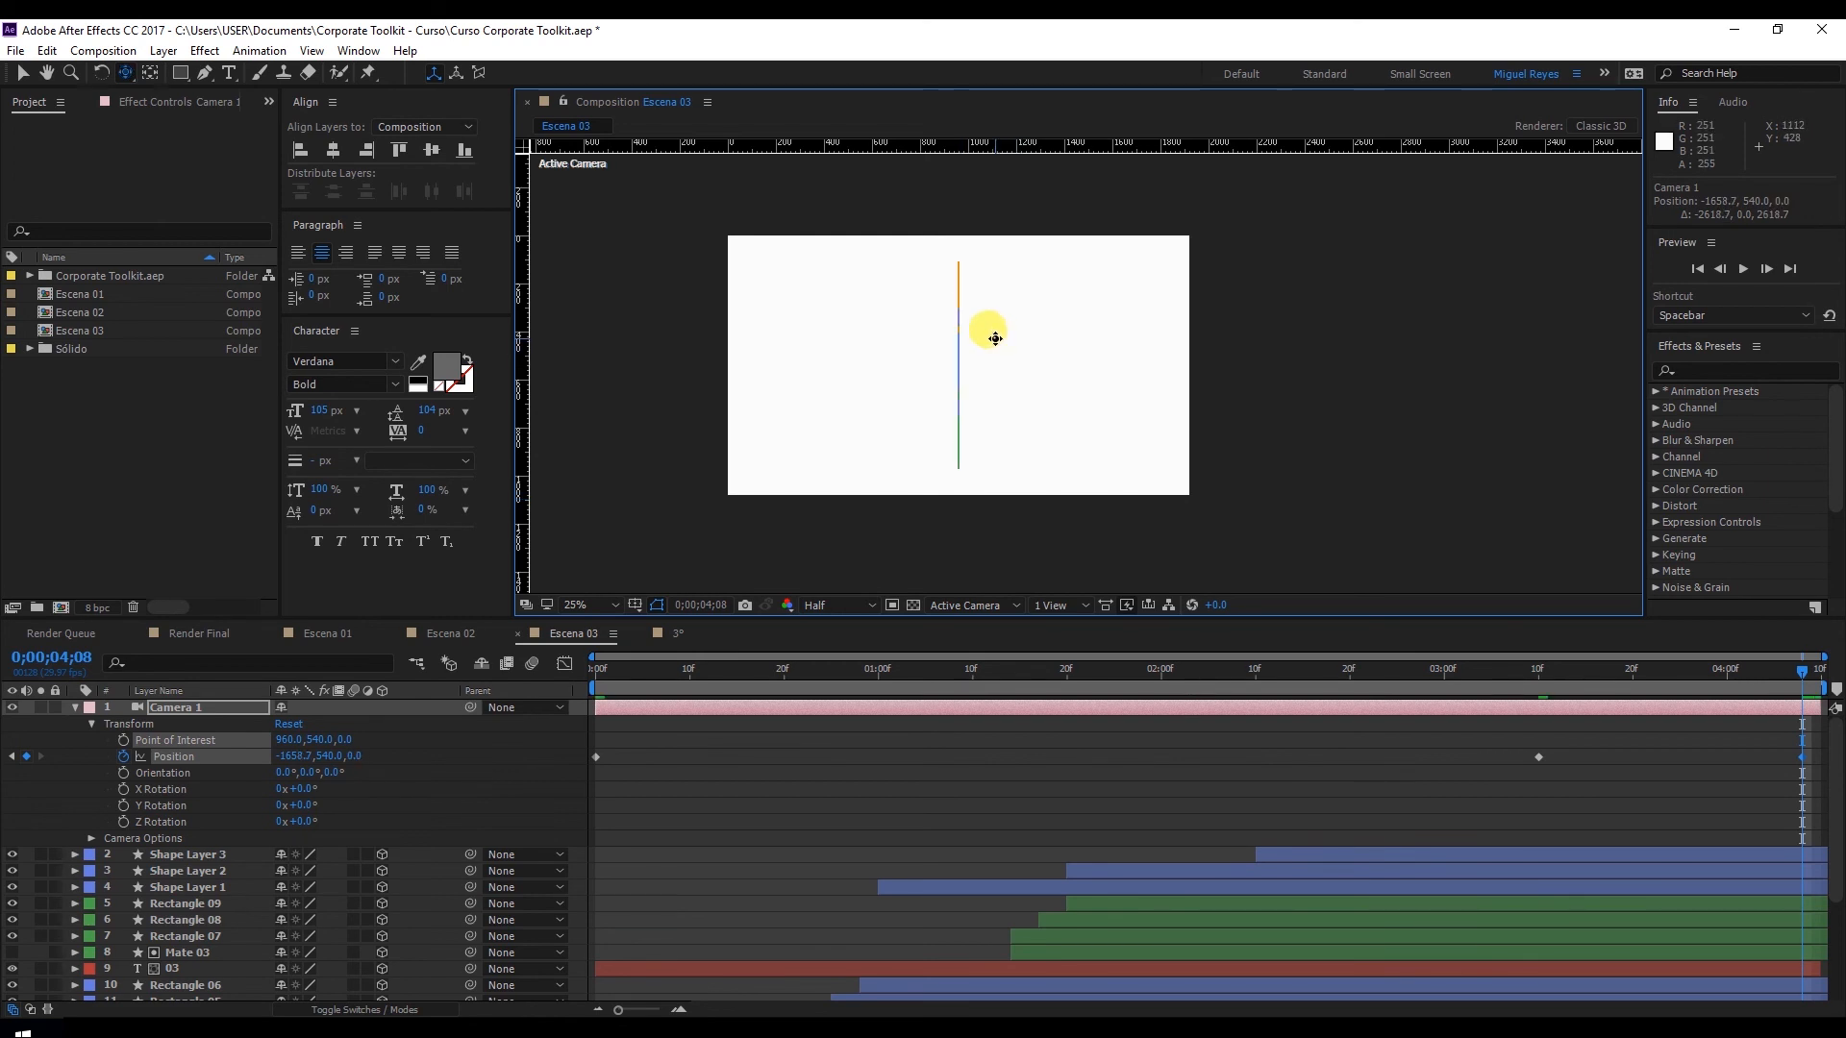
At 0;00;04;08, dolly the camera closer to the edge-on layers, to Position -1306.9, 540.0, 0.0
left_click_drag(986, 343, 994, 333)
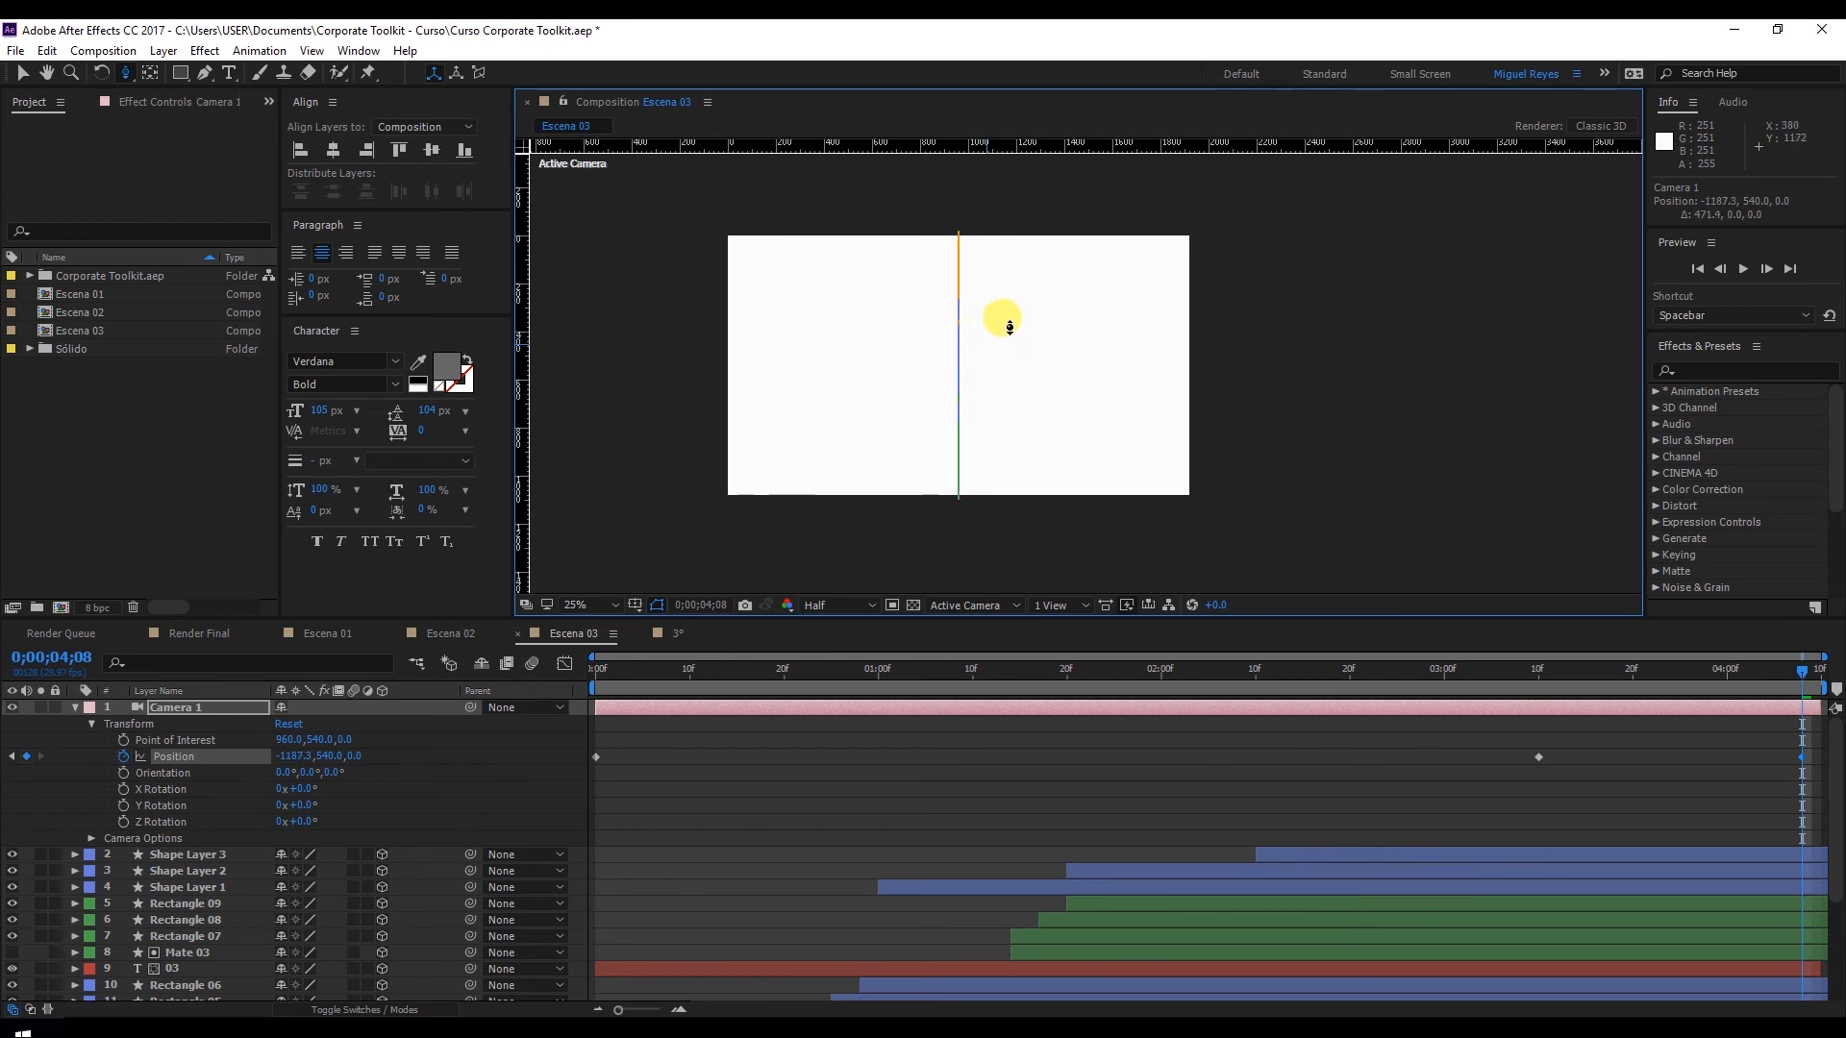
left_click_drag(1513, 678, 1807, 684)
left_click_drag(985, 317, 998, 352)
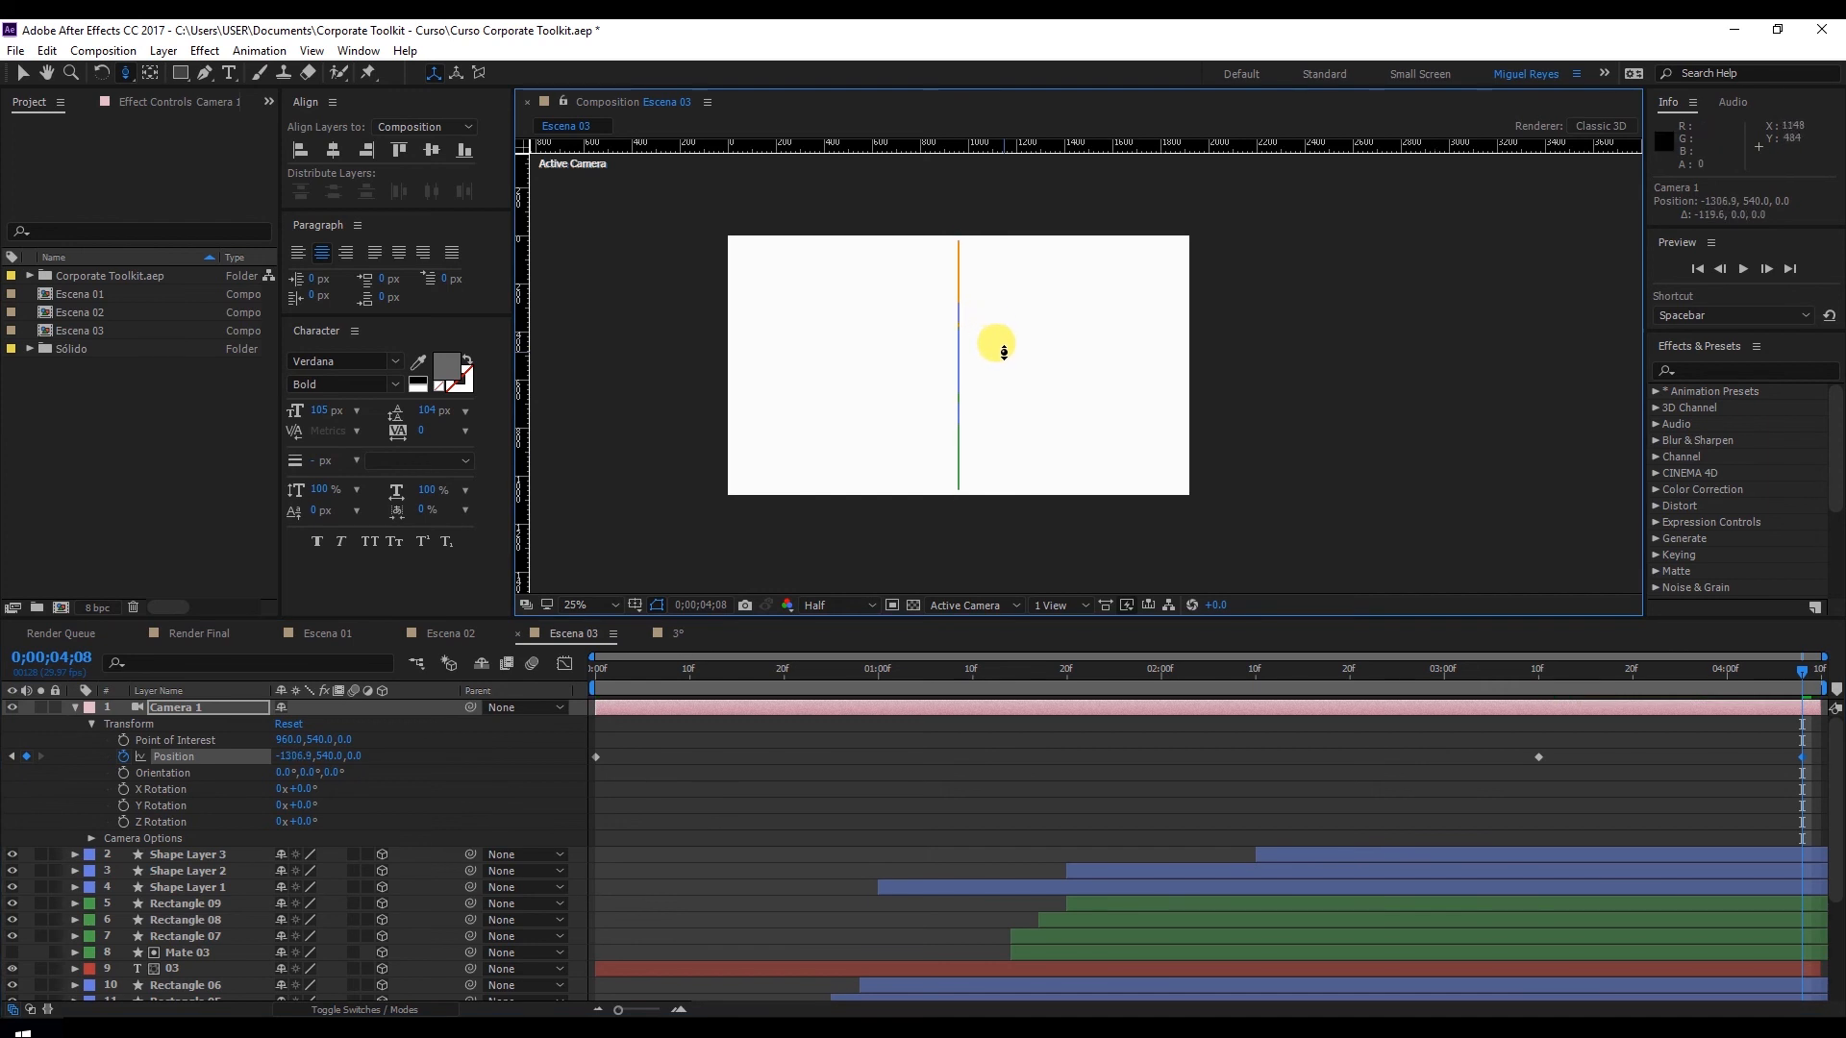
Apply Easy Ease to all three Position keyframes of Camera 1 and preview the animation from the start
left_click_drag(590, 729, 1826, 769)
right_click(1808, 758)
right_click(1540, 758)
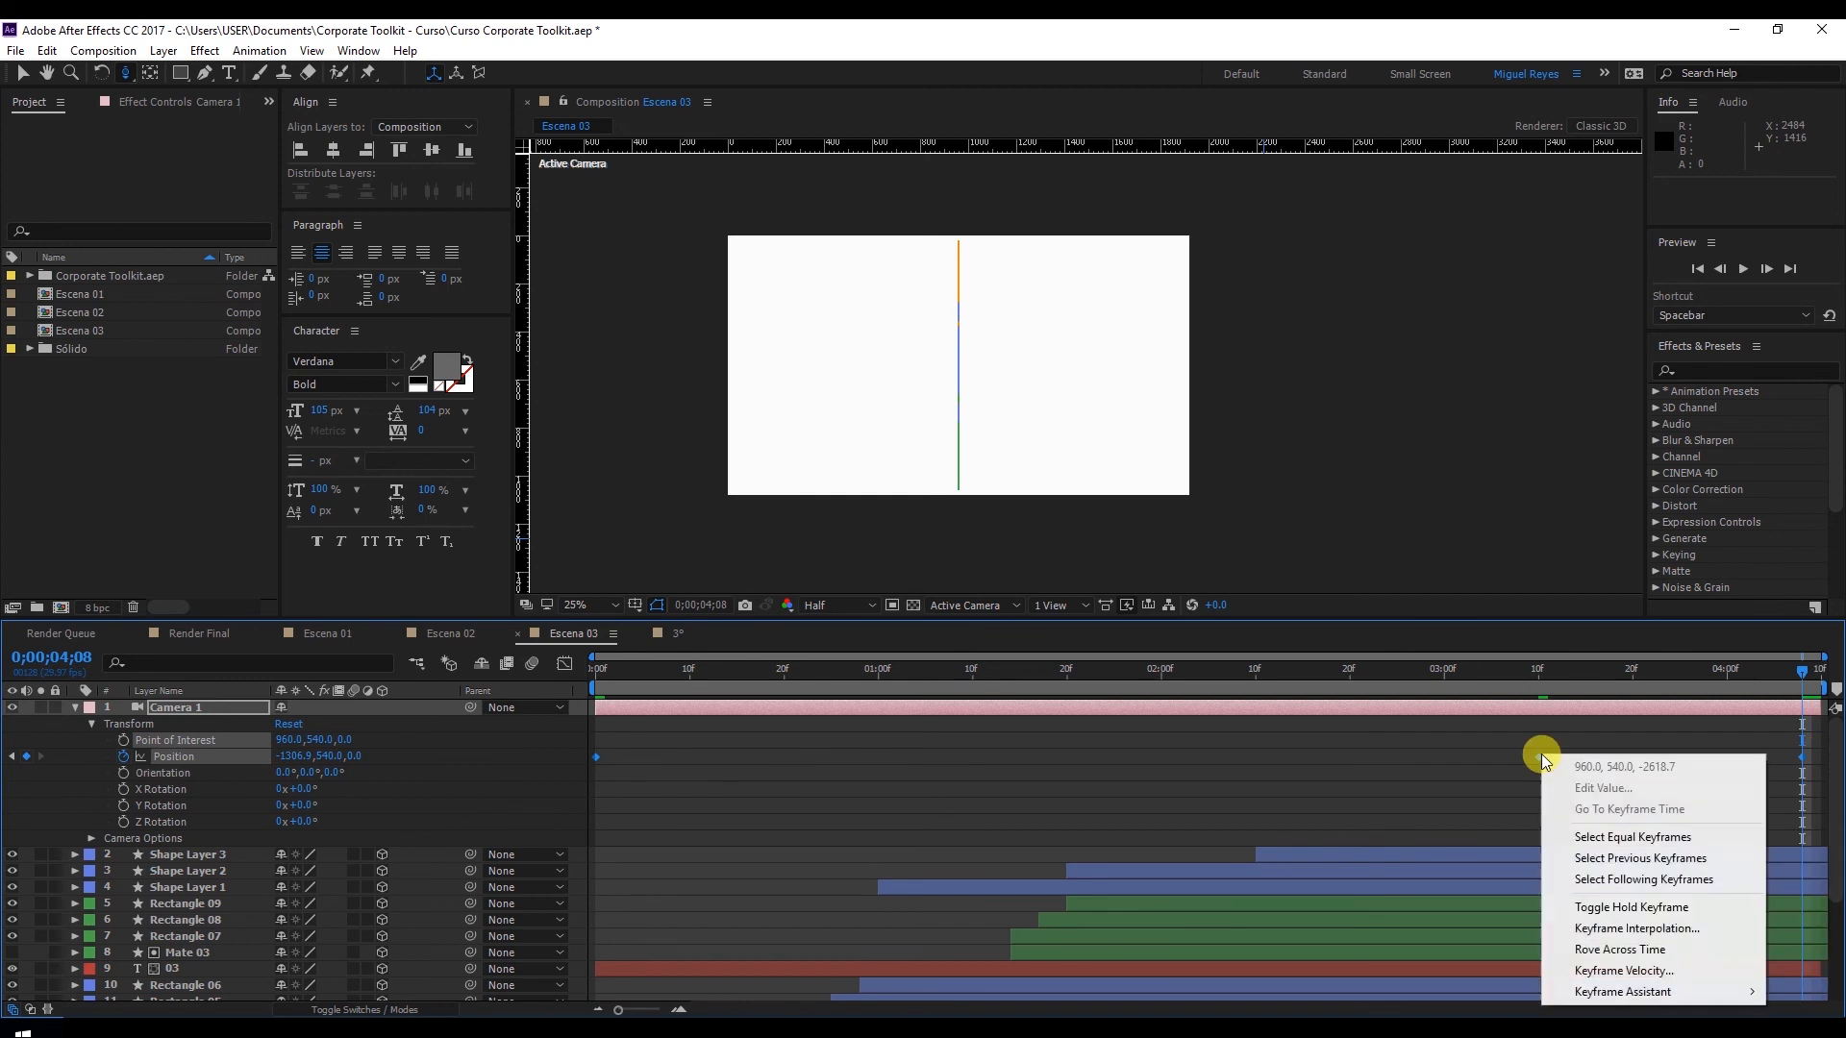
mouse_move(1582, 991)
left_click(1348, 868)
left_click(785, 750)
left_click_drag(635, 670, 596, 670)
key("space")
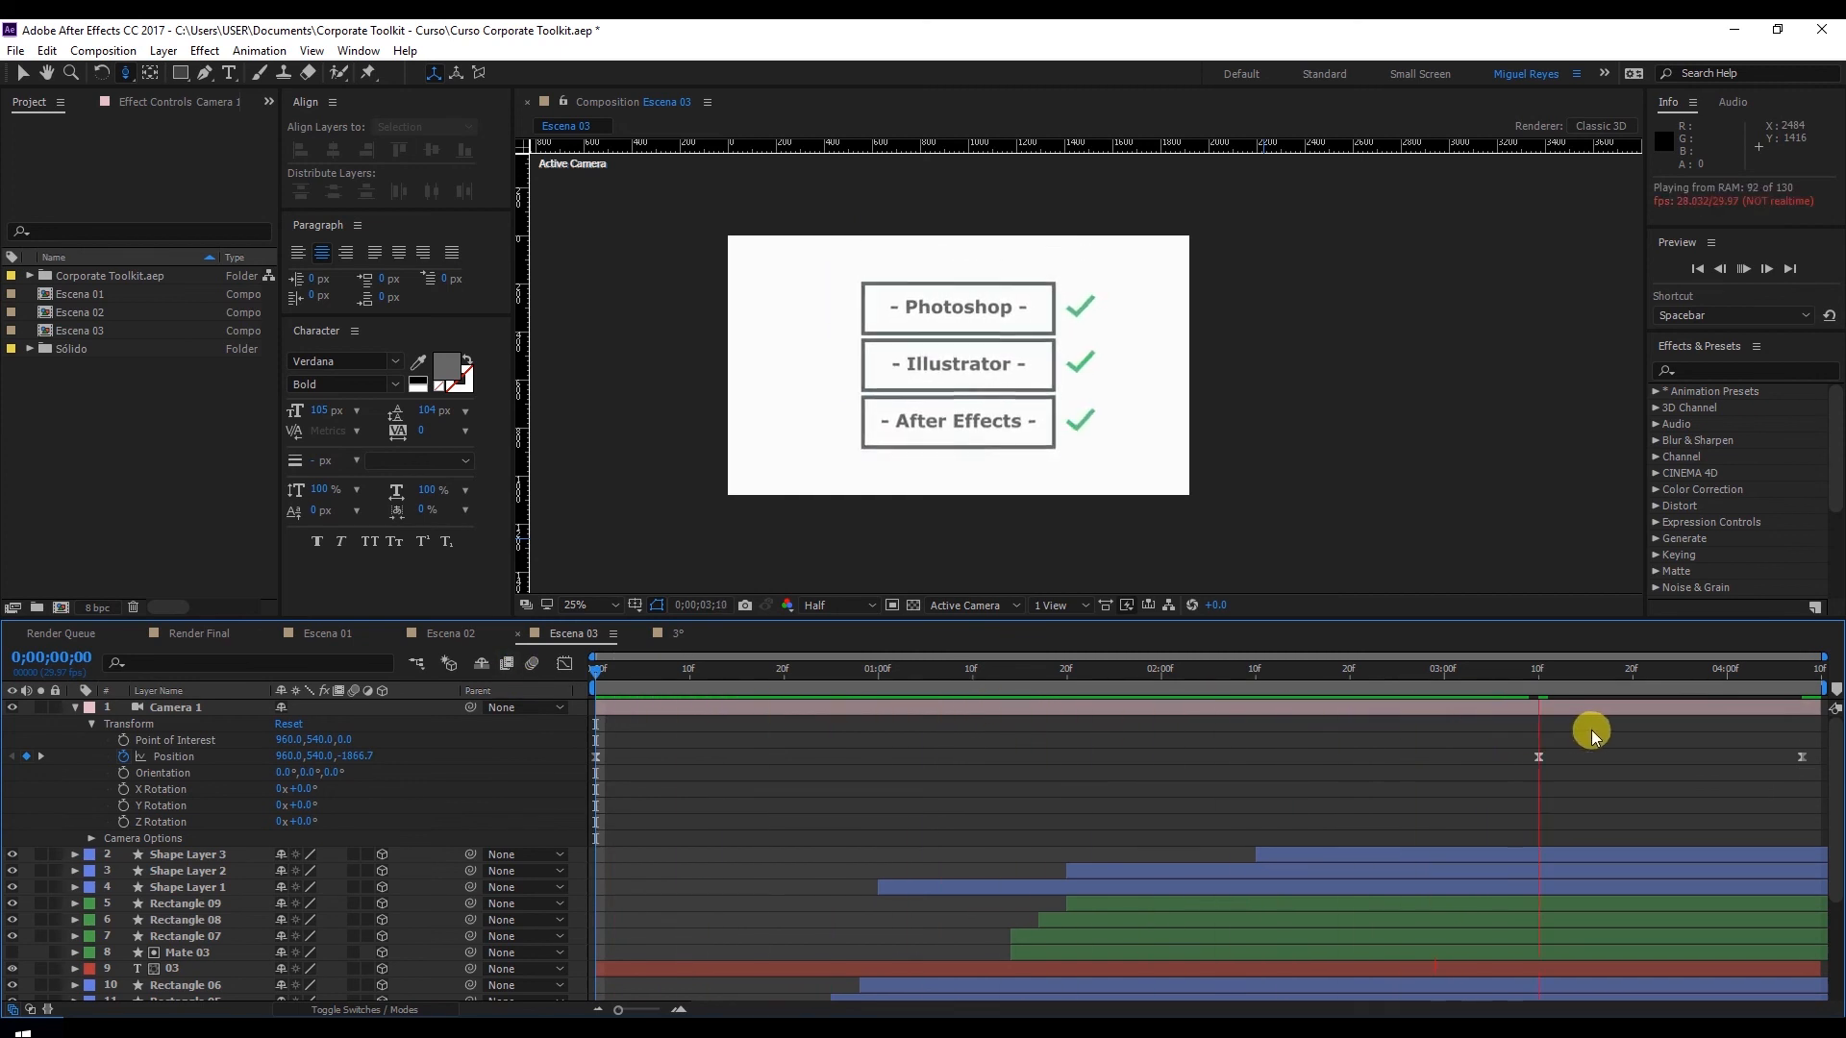
In the speed graph of Camera 1's Position, shorten the first keyframe's outgoing ease and lengthen the second's incoming ease for a fast-starting, slowly settling pull-back
left_click_drag(1722, 672, 598, 673)
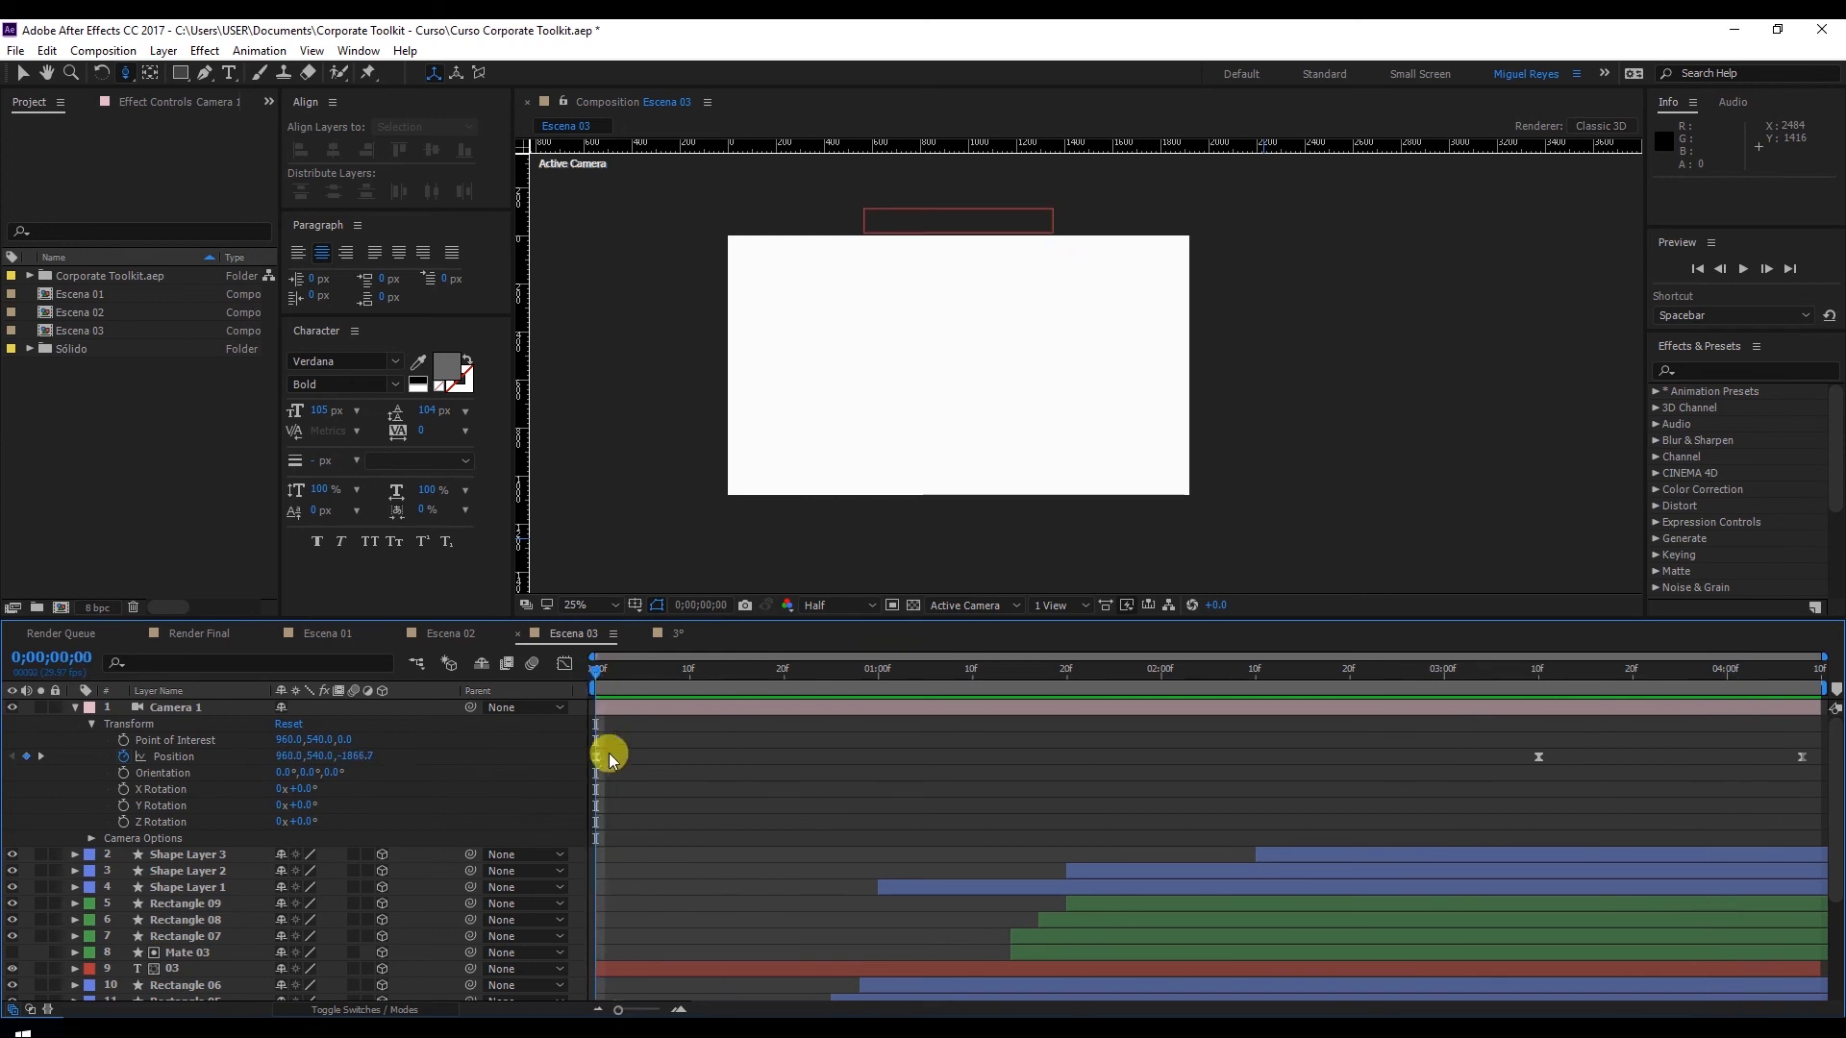
left_click(597, 756)
left_click(567, 665)
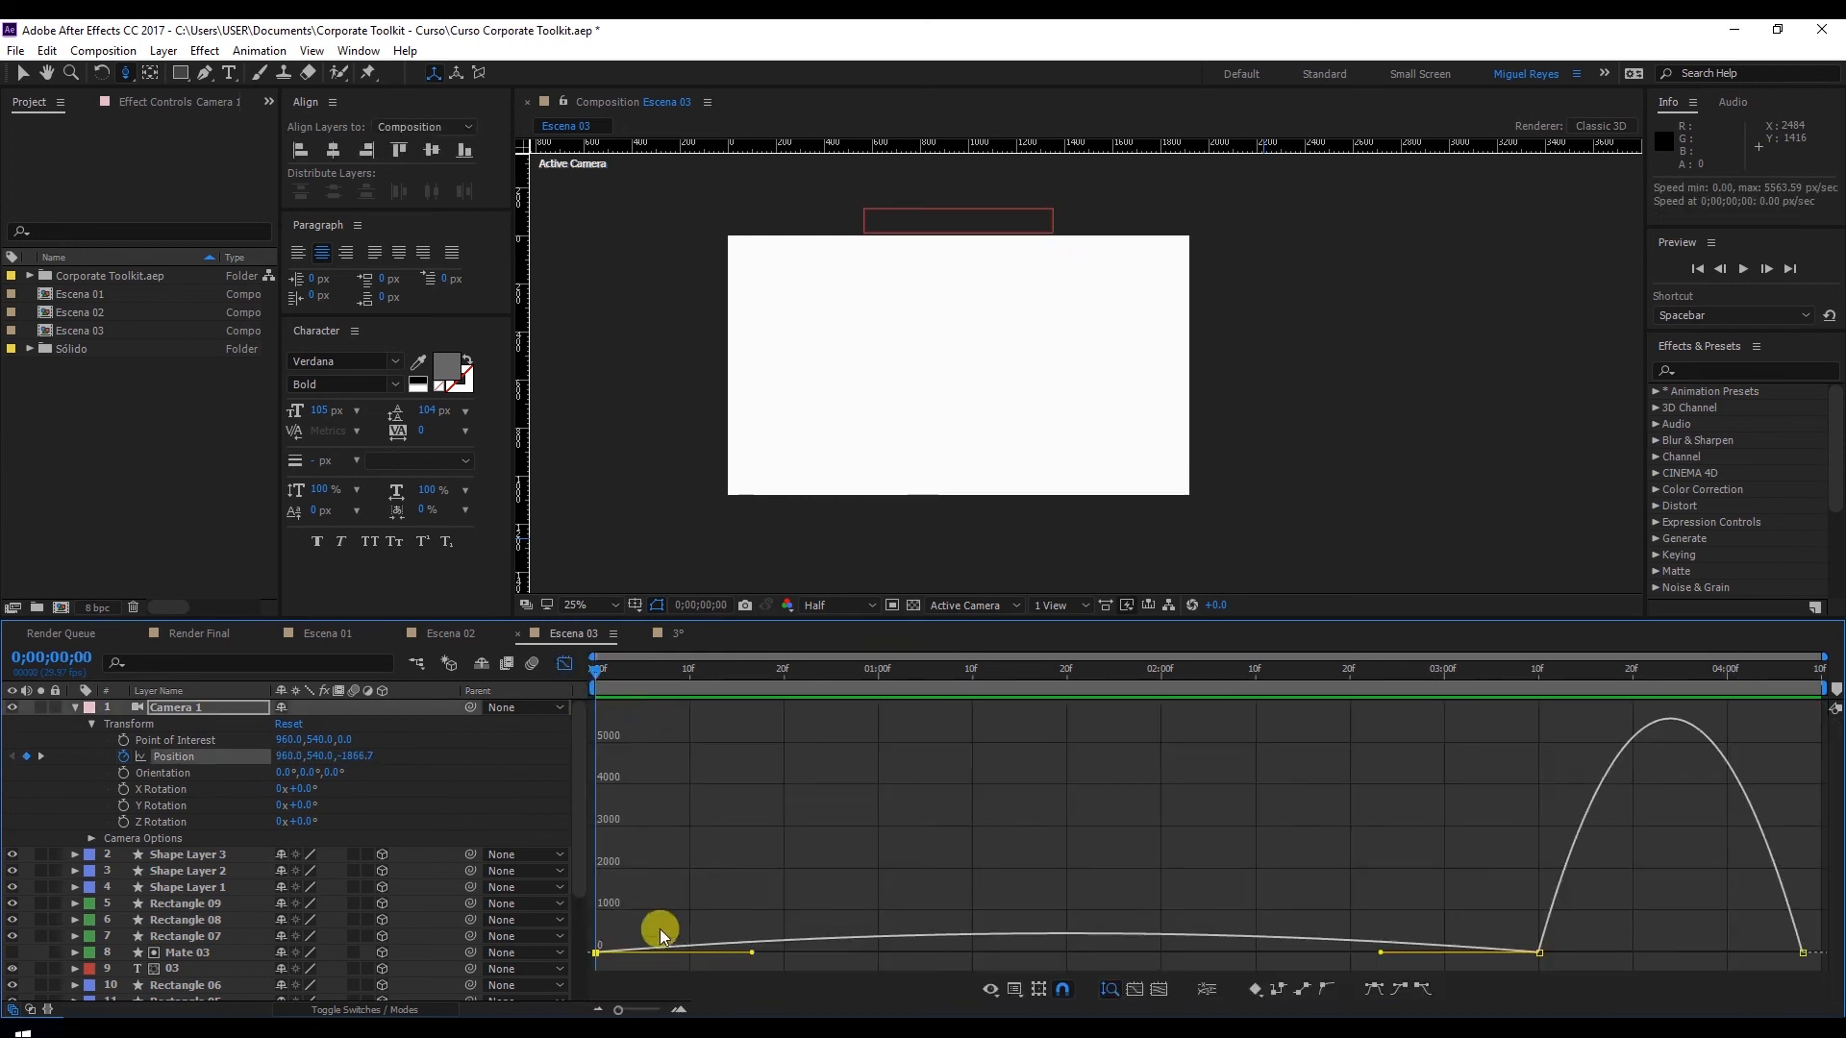
key("ctrl+z")
left_click_drag(751, 953, 596, 956)
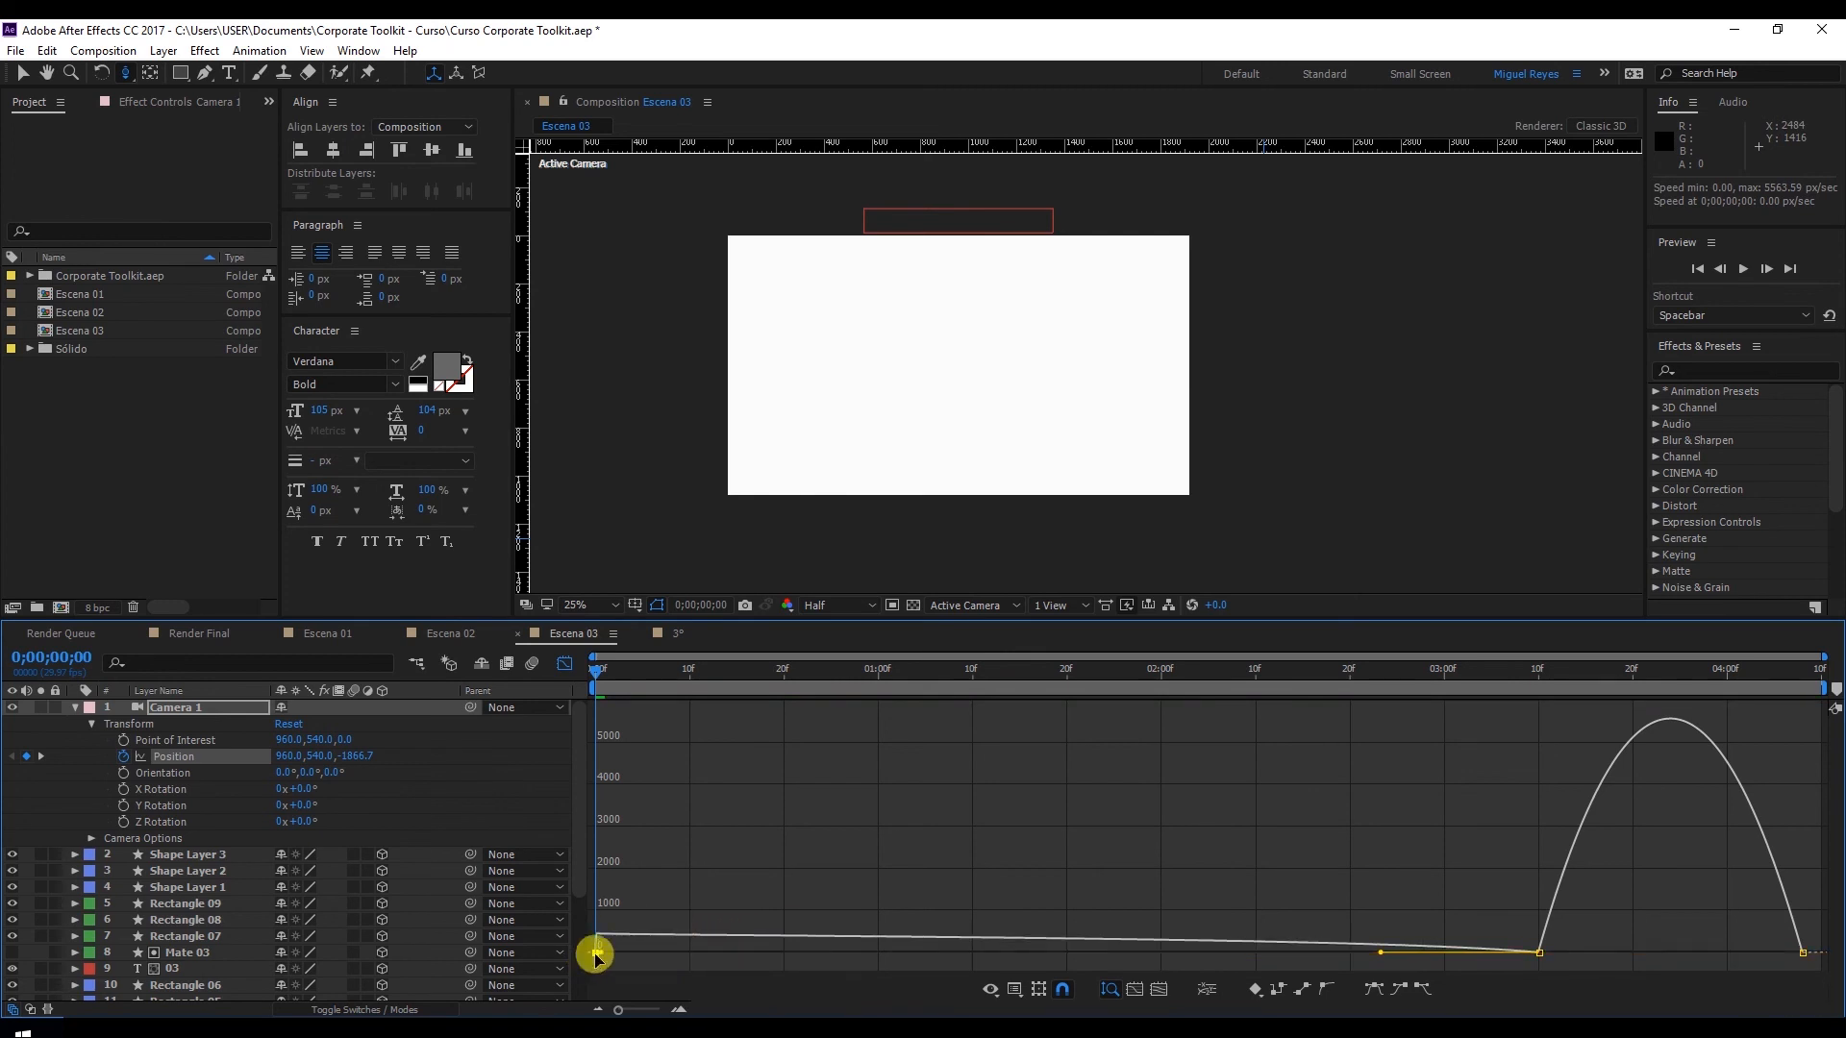
left_click(1387, 955)
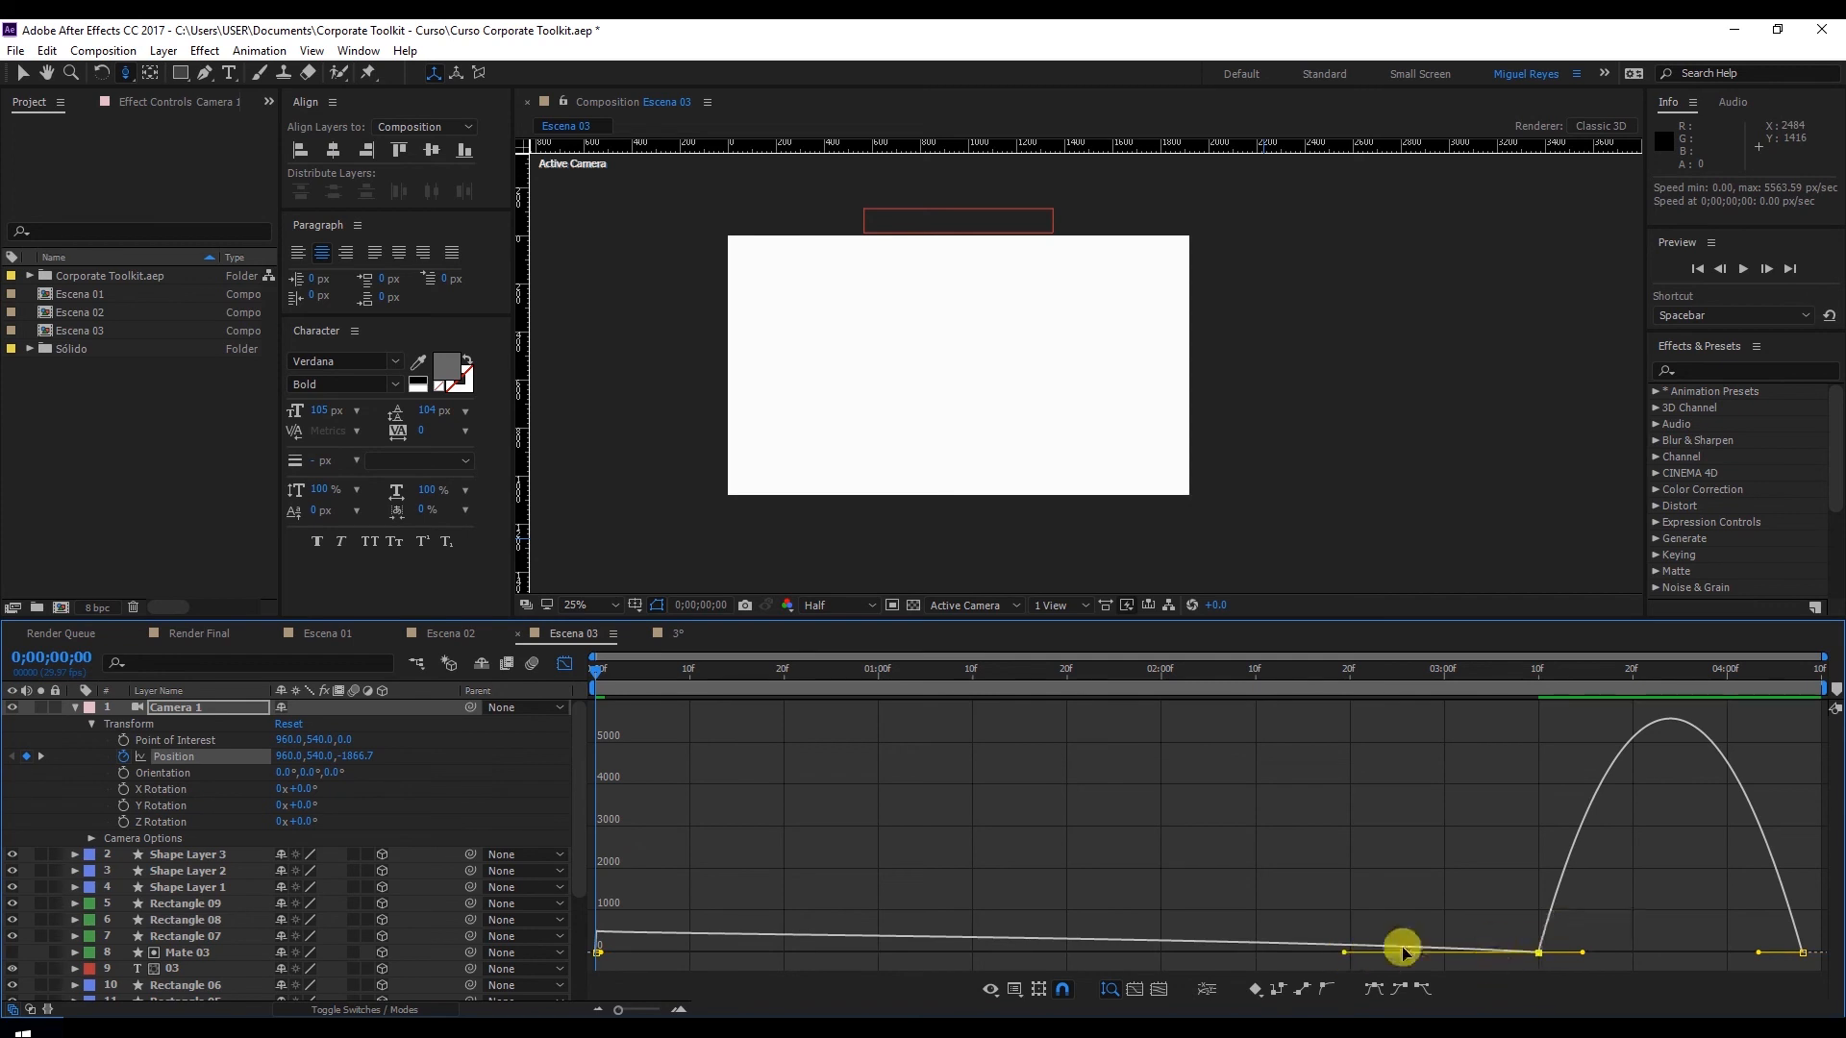
left_click_drag(1344, 955, 1071, 950)
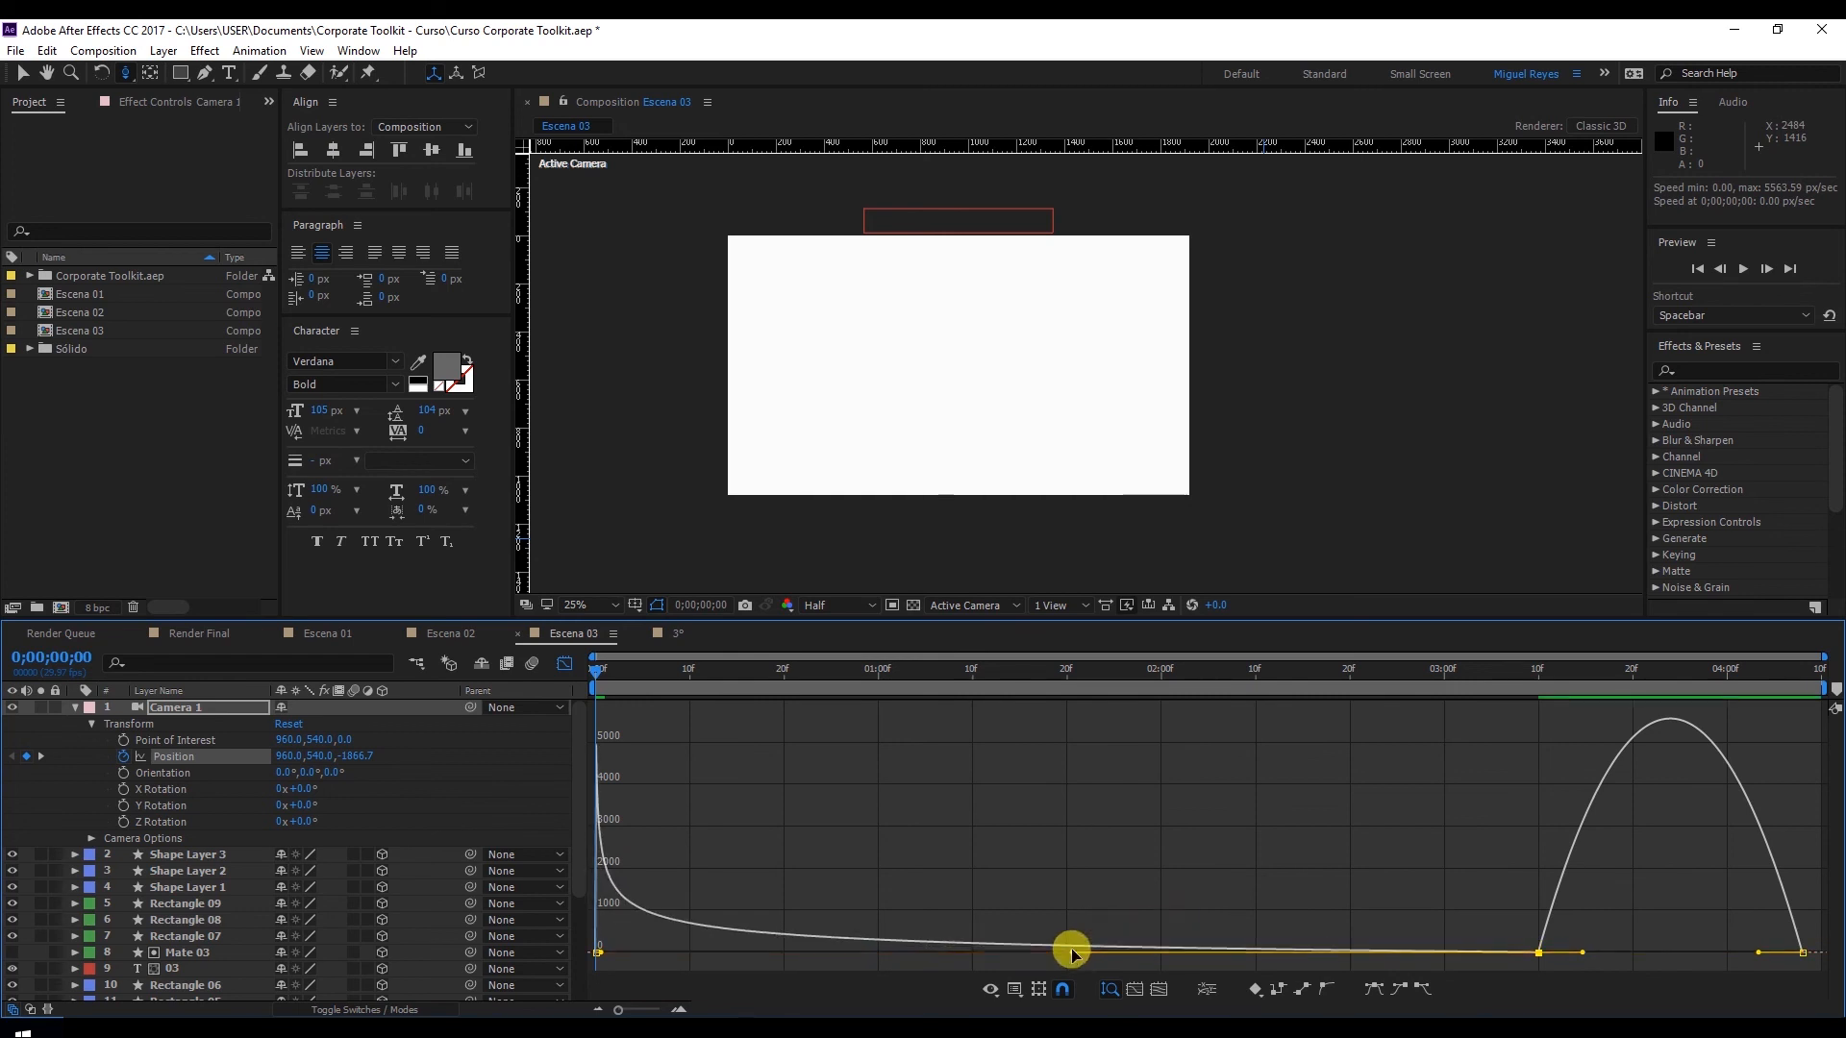
Lengthen the eases at both ends of the camera's orbit segment for a sharper mid-move speed peak, and preview the animation in the normal timeline view
left_click_drag(1584, 955, 1615, 954)
left_click_drag(1758, 952, 1720, 953)
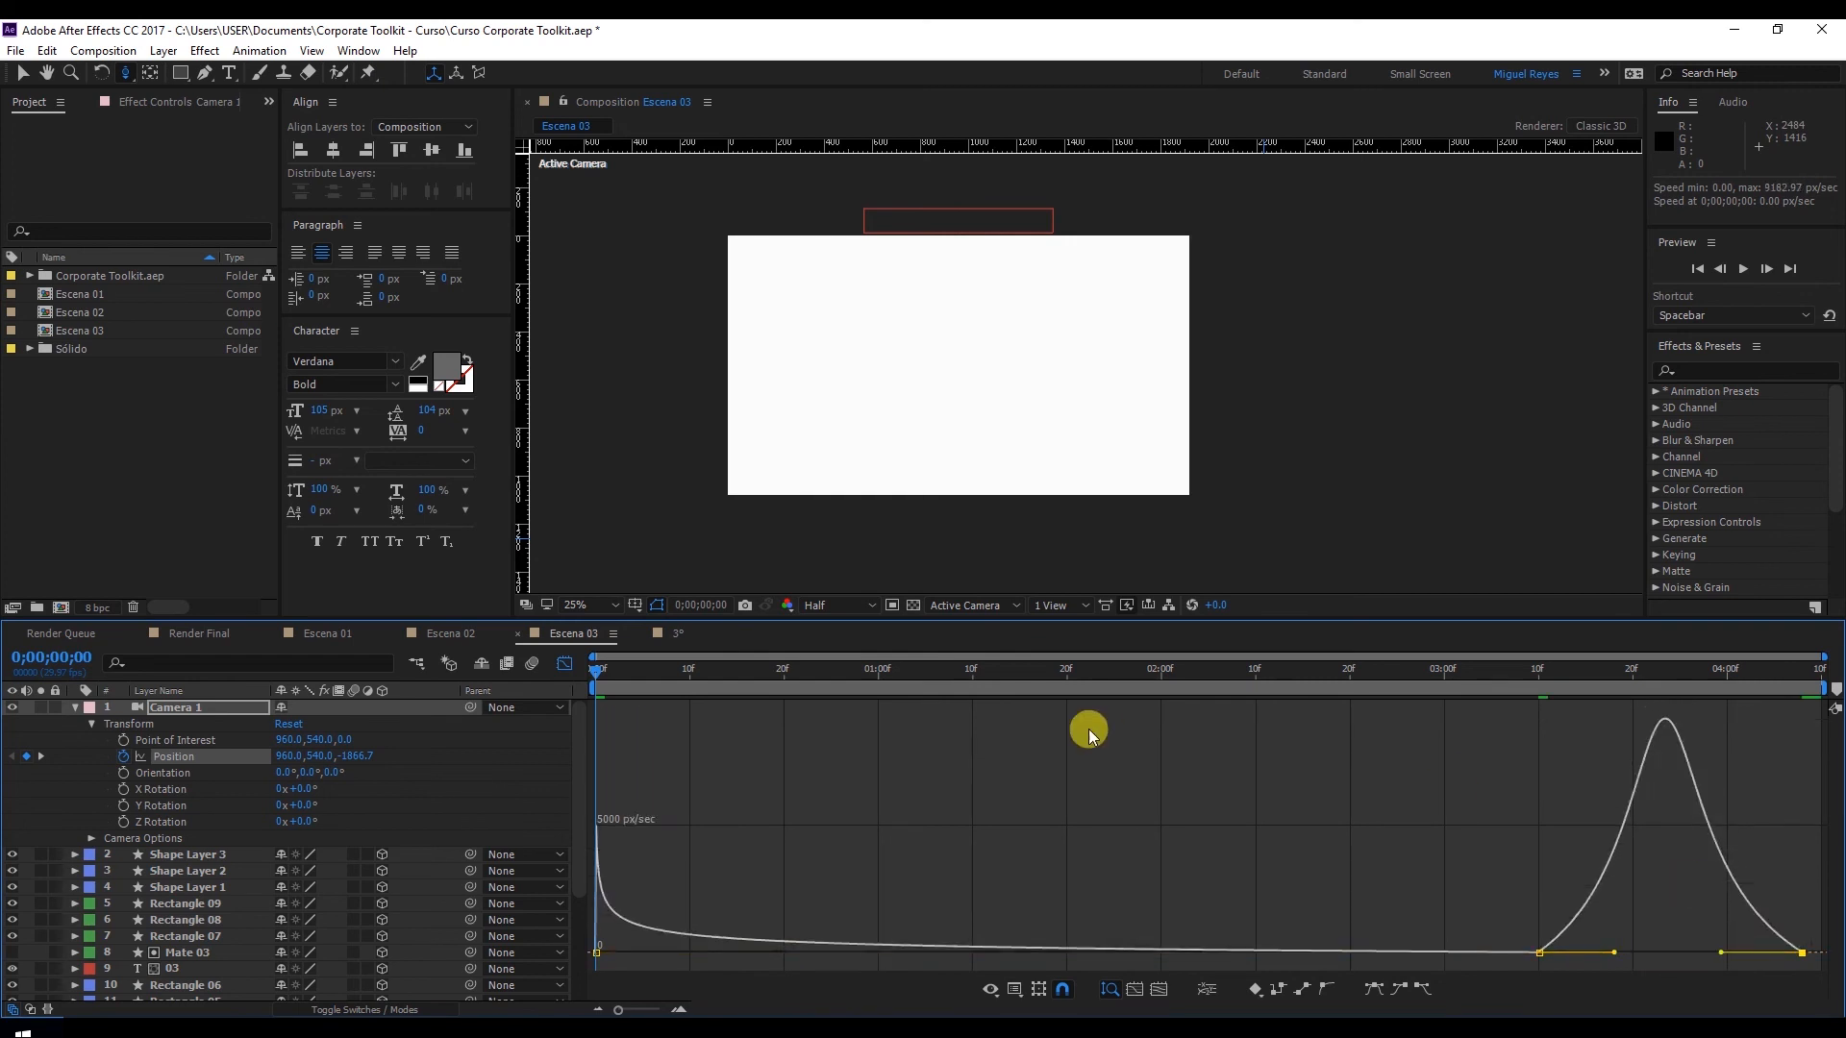
left_click(565, 664)
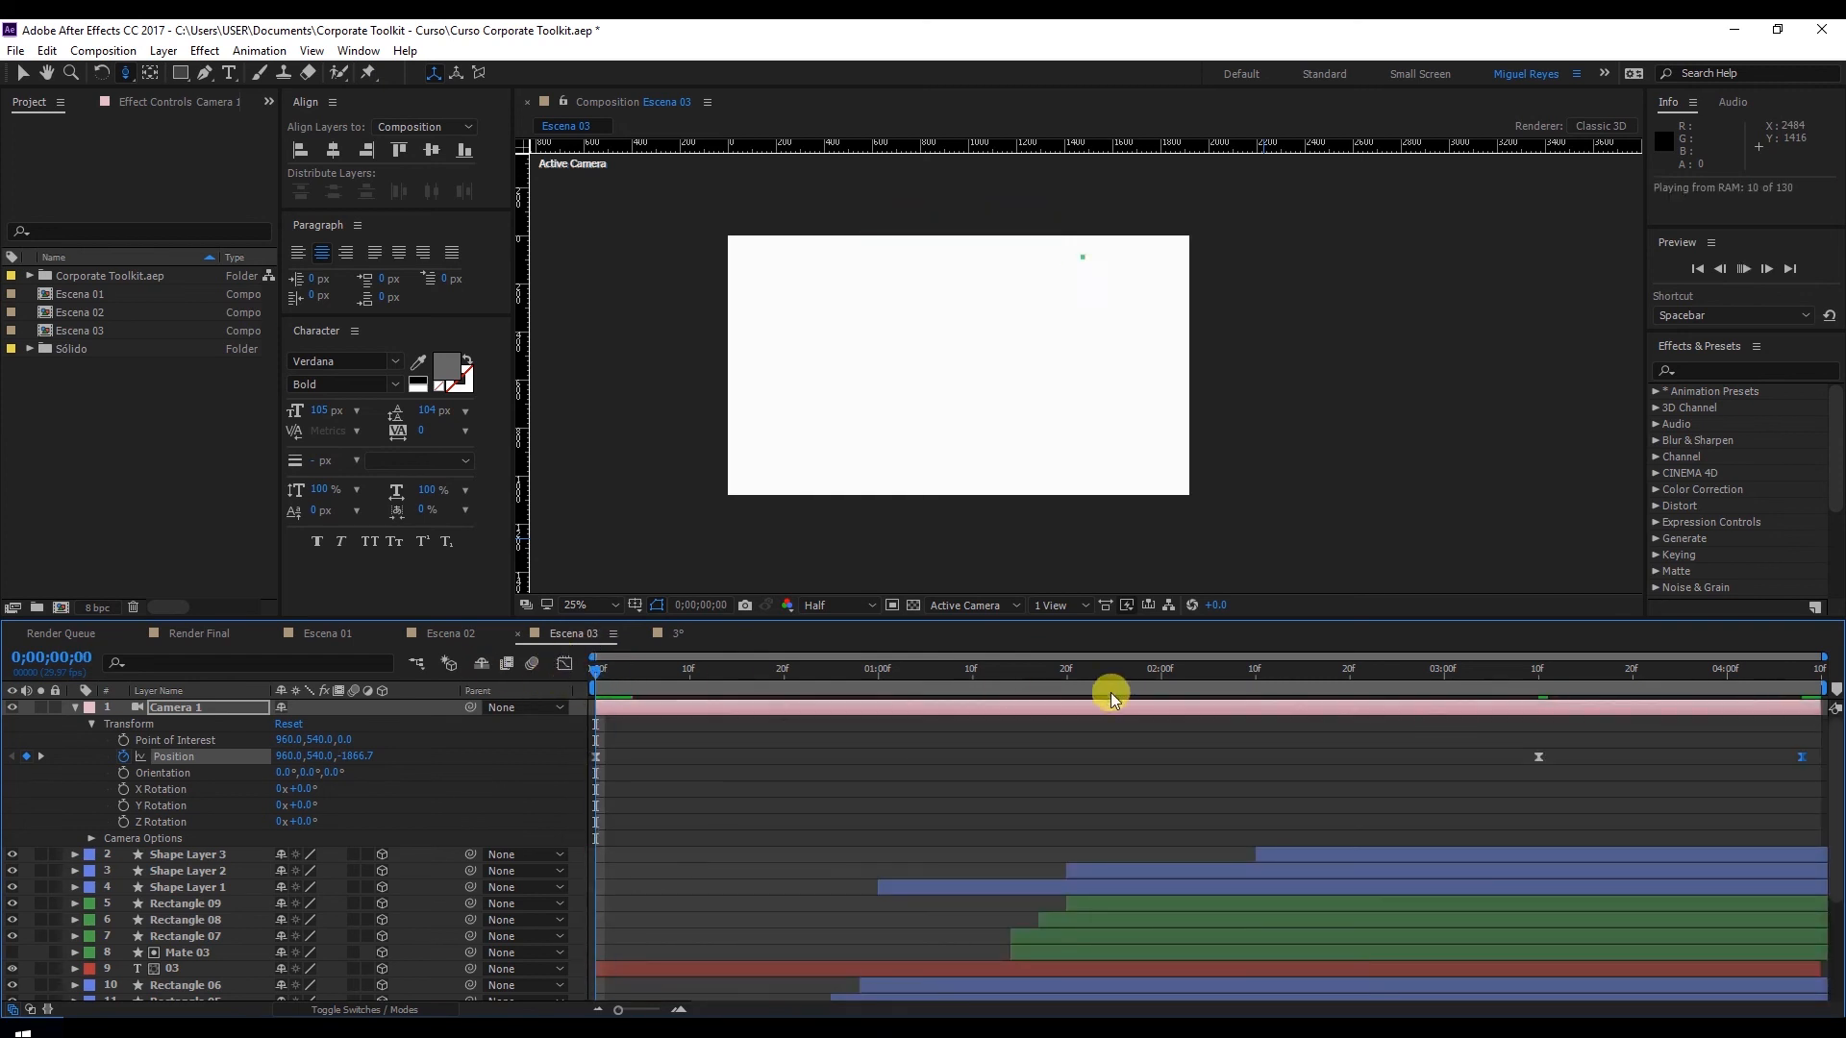
key("space")
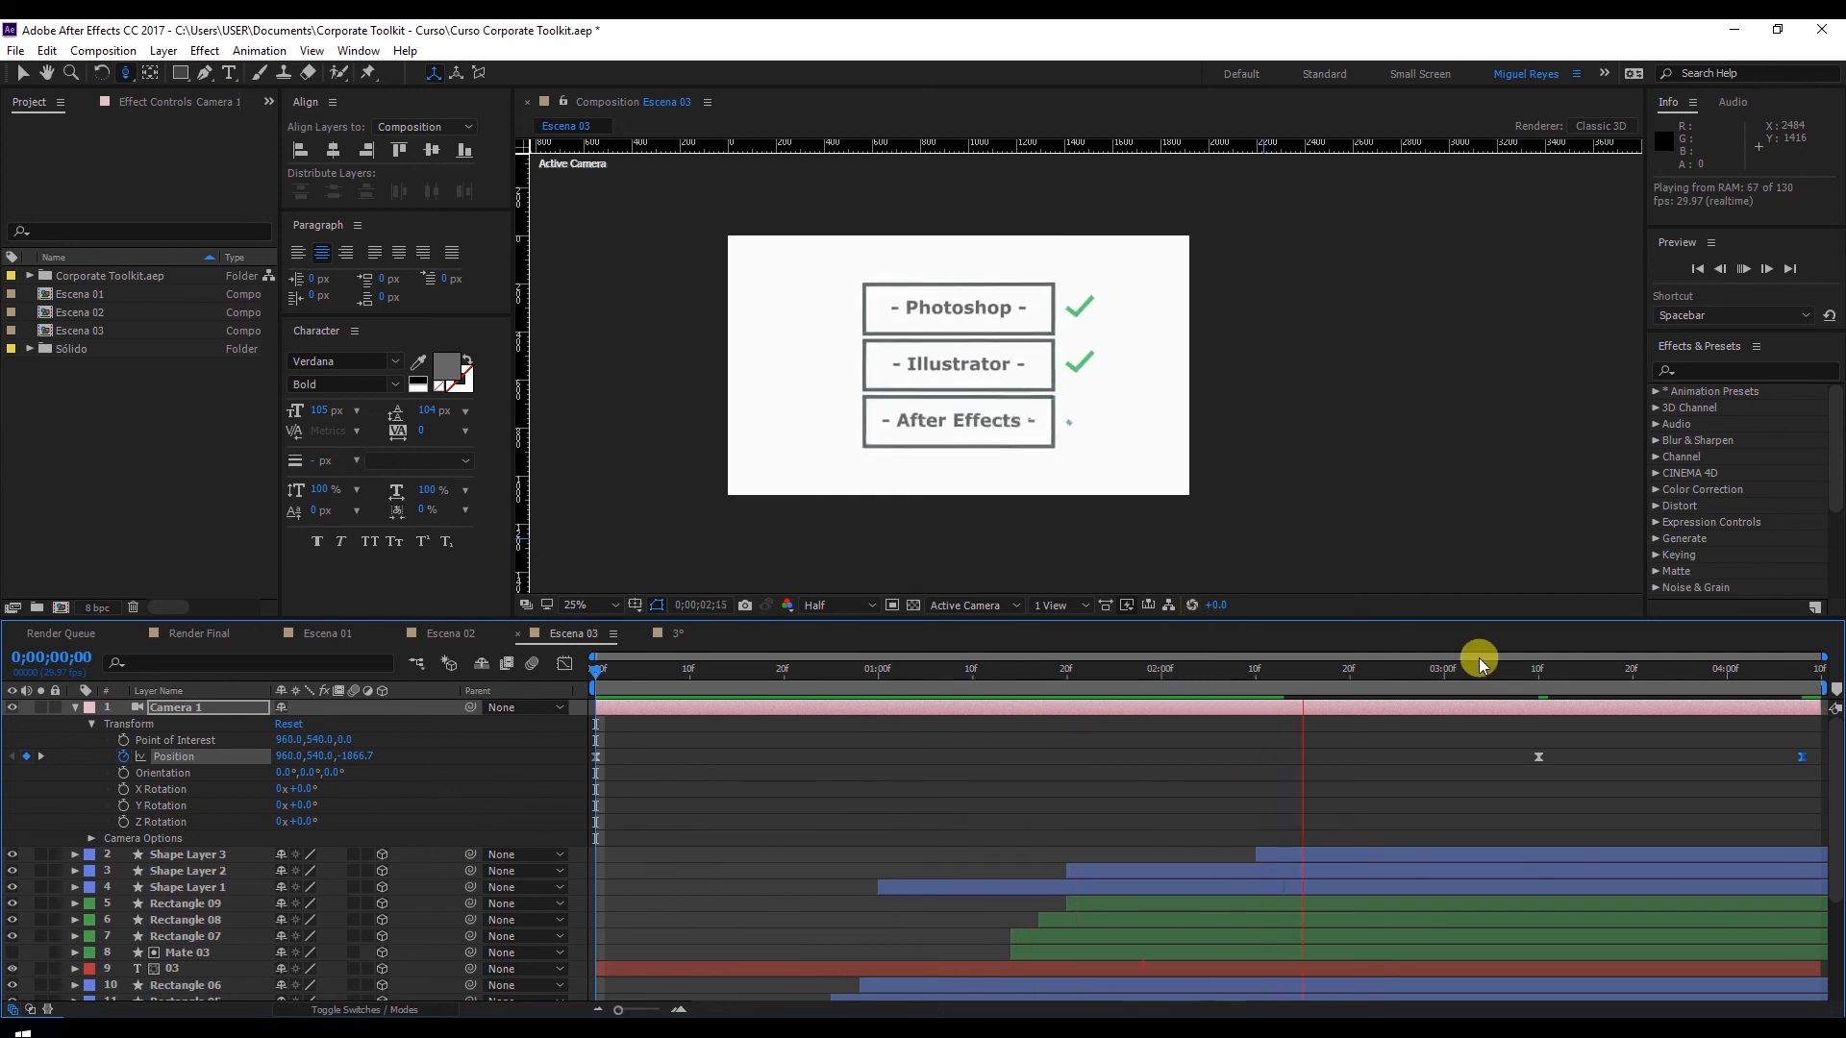